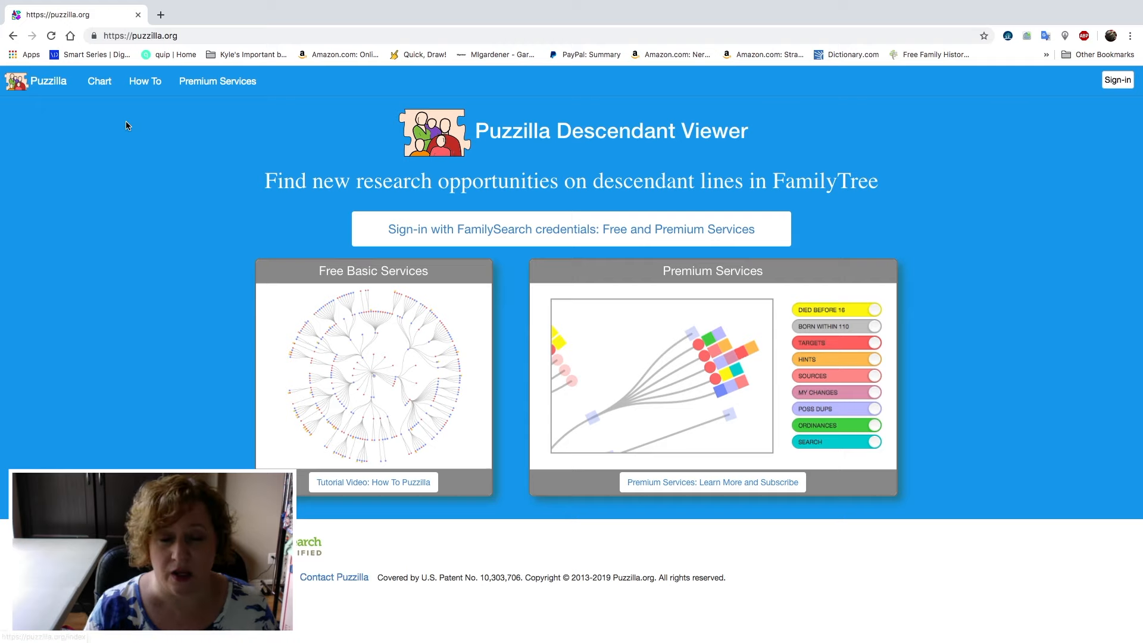
- Sign in with FamilySearch credentials and set the ancestor chart to 7 generations
left_click(506, 237)
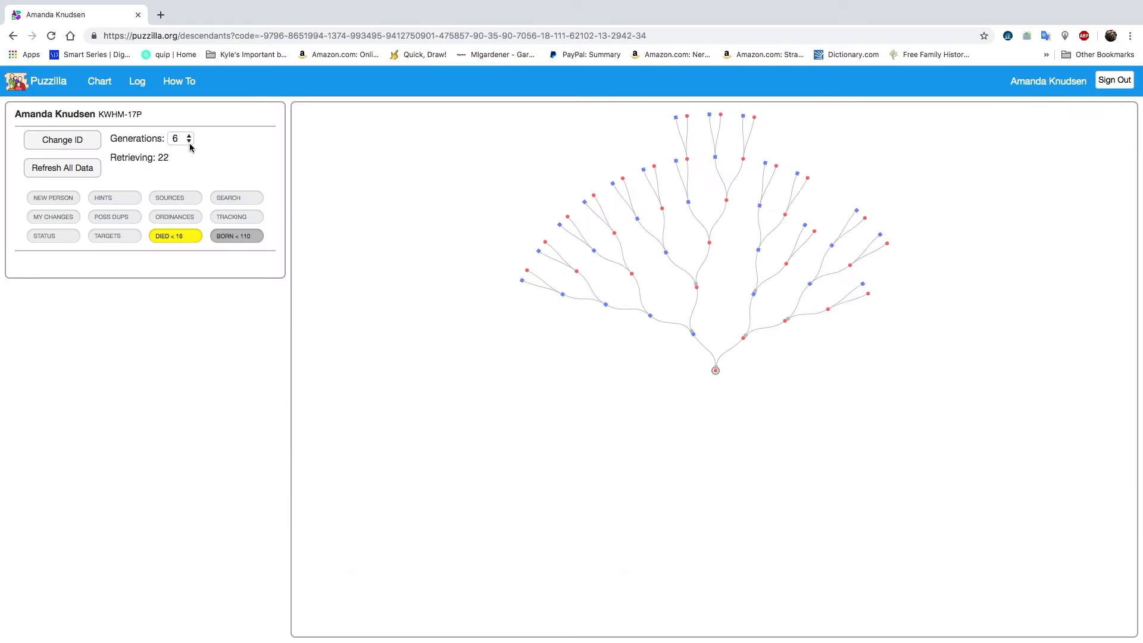
left_click(184, 139)
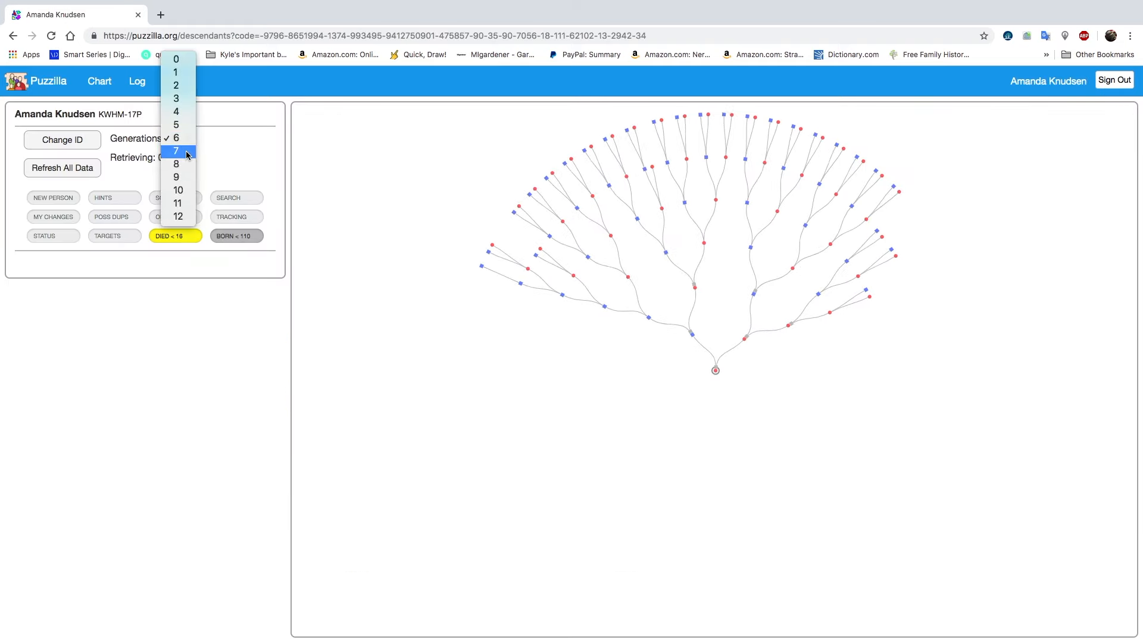
left_click(188, 153)
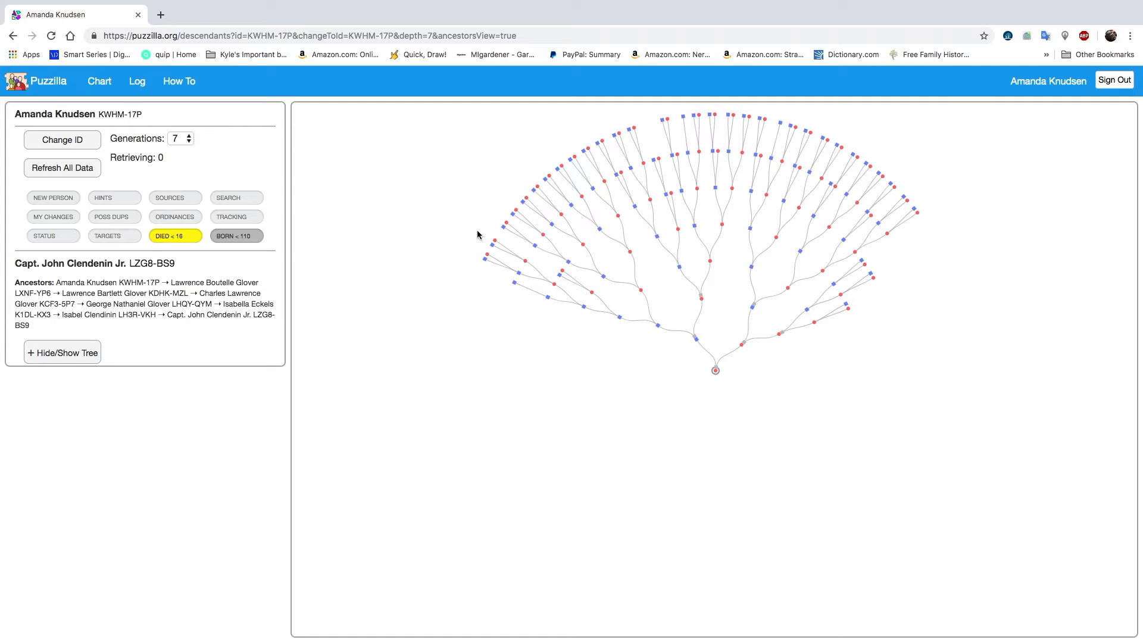
- Select the outermost-generation male ancestor near the left end of the fan chart and open his descendants chart
left_click(485, 261)
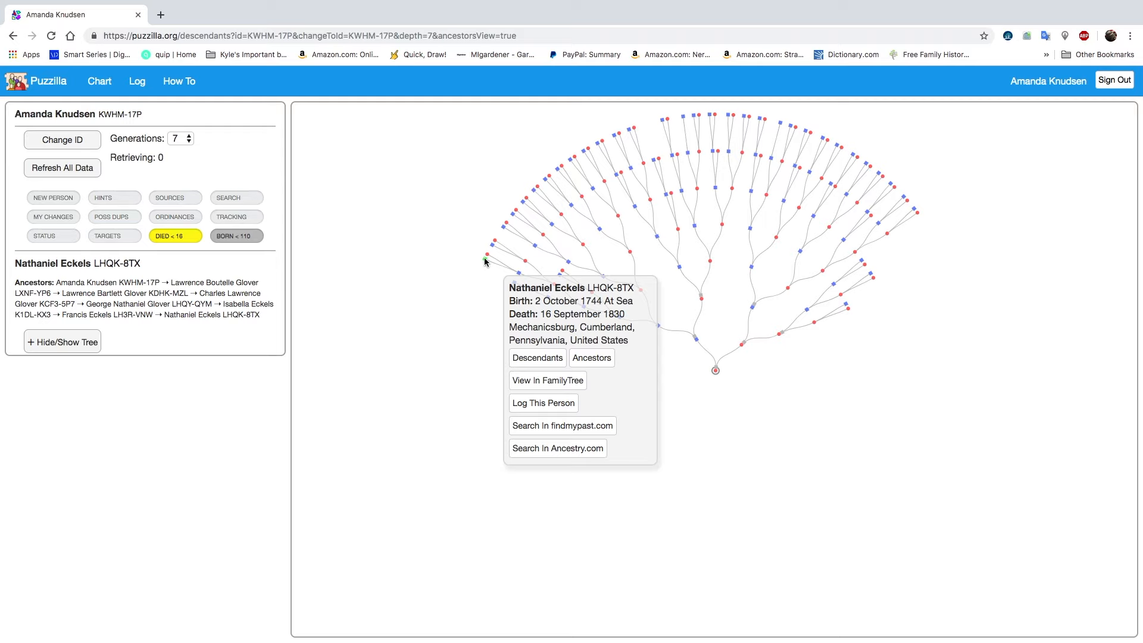
left_click(485, 261)
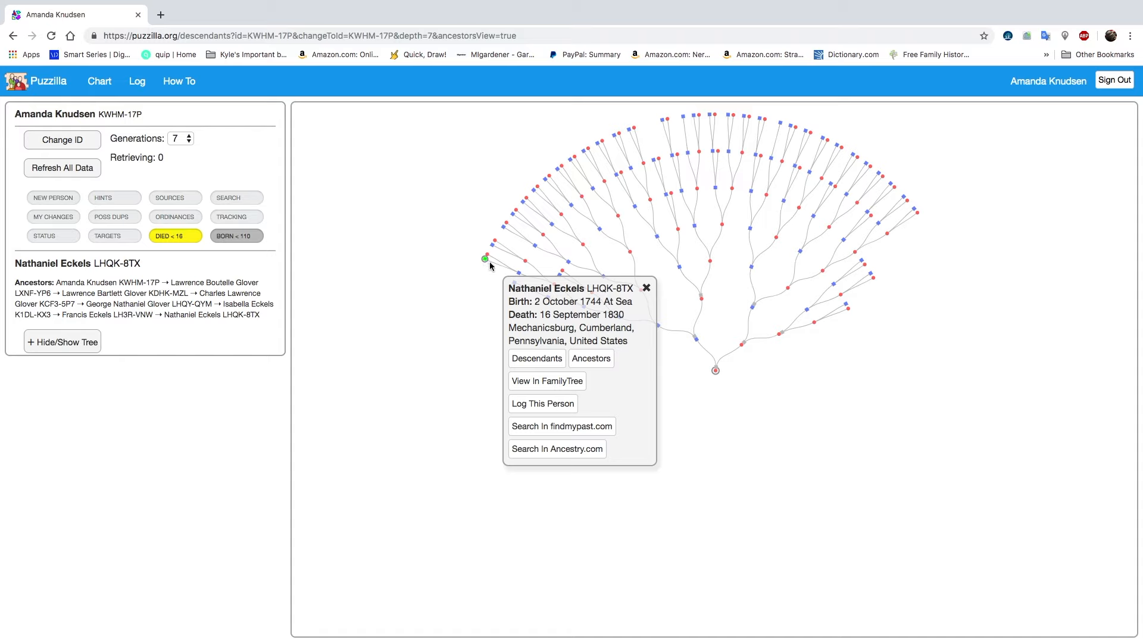
left_click(536, 359)
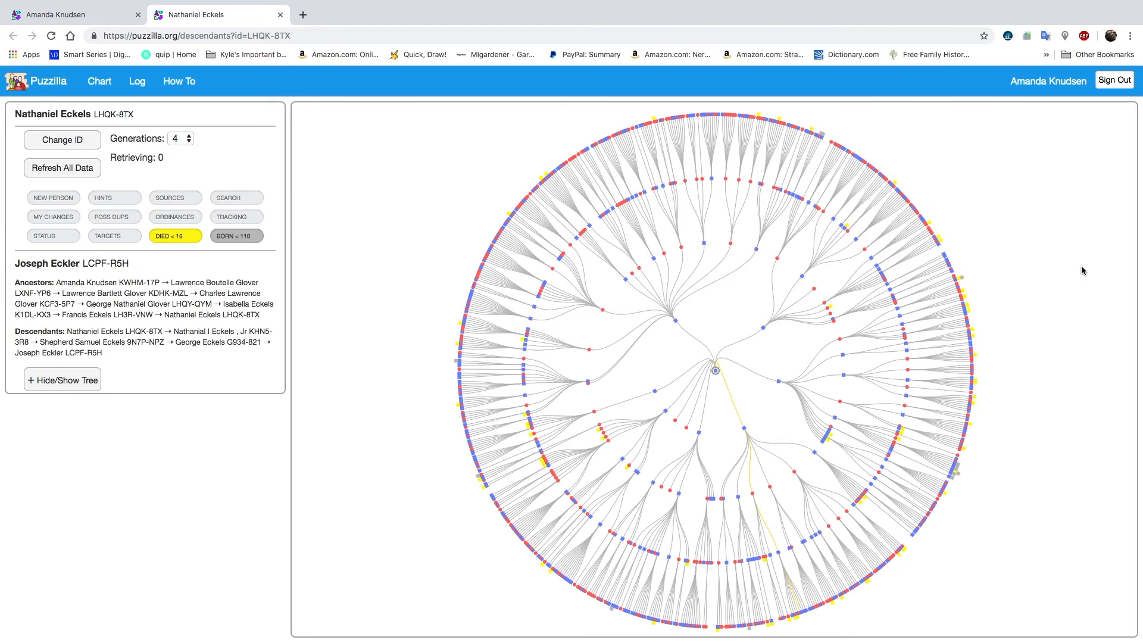
- Highlight the descendants with record hints on the chart and open a batch of 10 hints
mouse_move(841, 443)
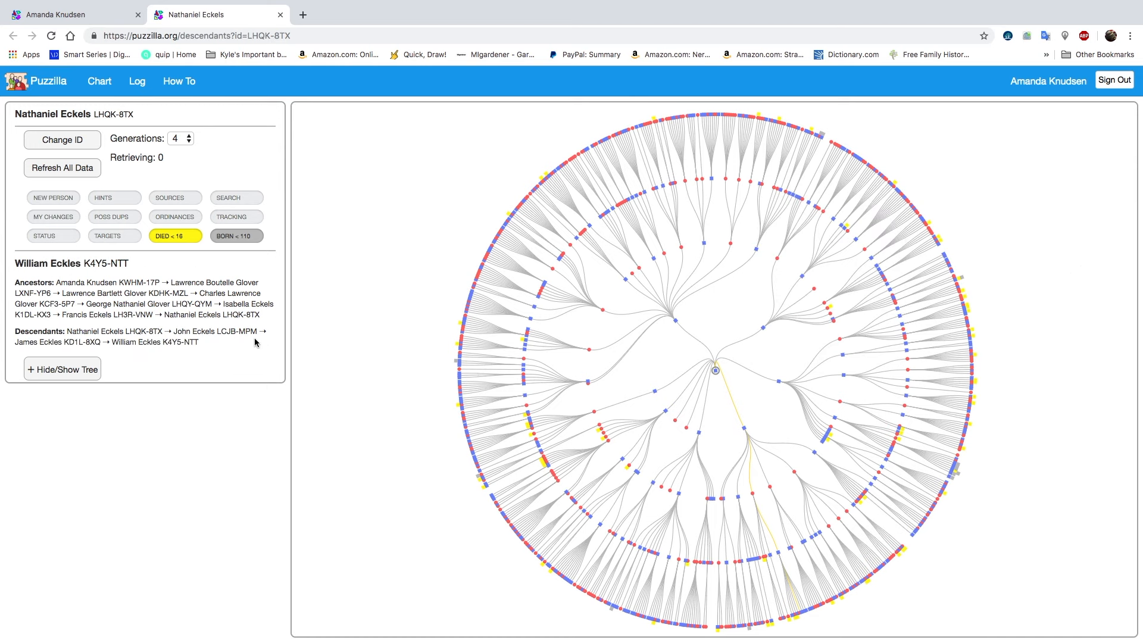
left_click(104, 201)
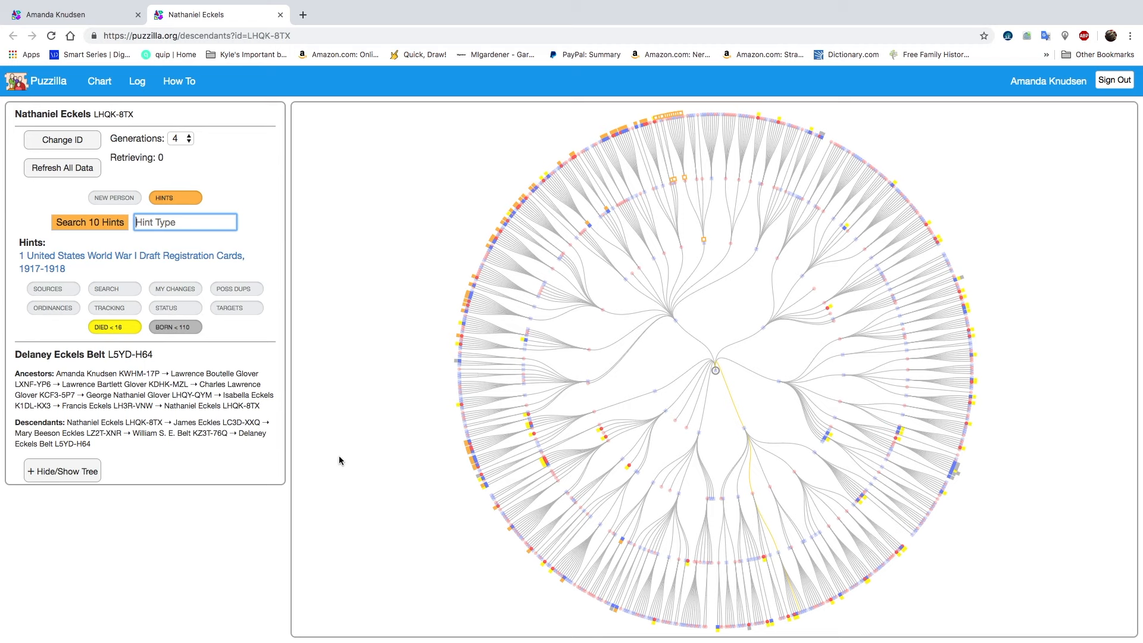
left_click(102, 226)
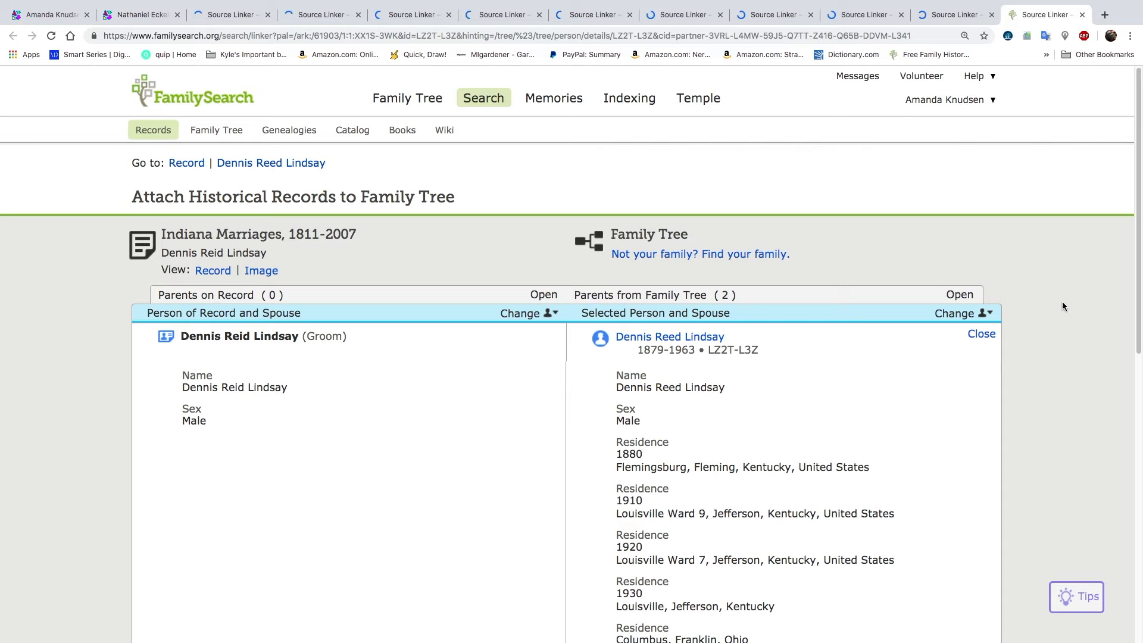
- Examine the Indiana Marriages, 1811-2007 hint, comparing the groom, wife and other people on the record with the Family Tree
scroll(1056, 306, "down", 3)
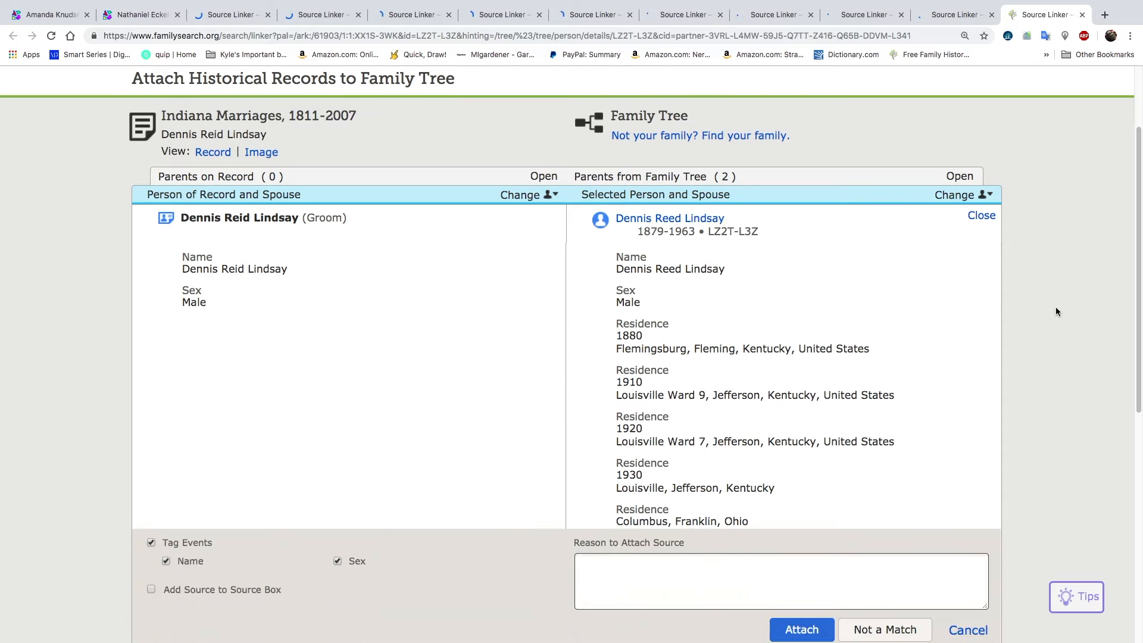
scroll(1056, 311, "down", 1)
scroll(1057, 311, "up", 3)
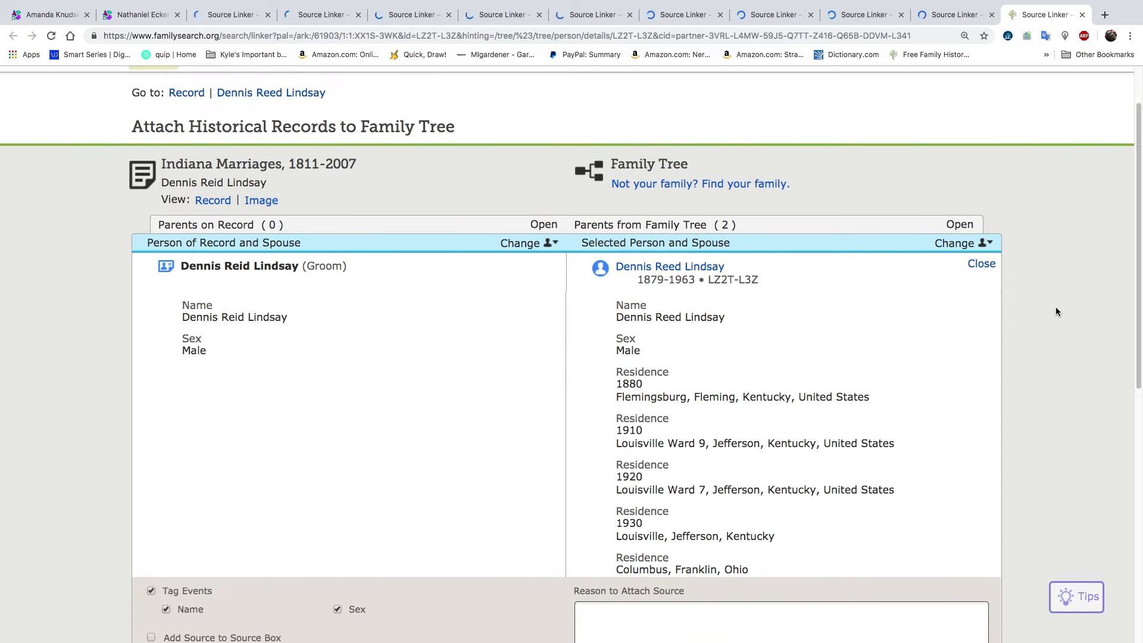
scroll(1057, 311, "down", 3)
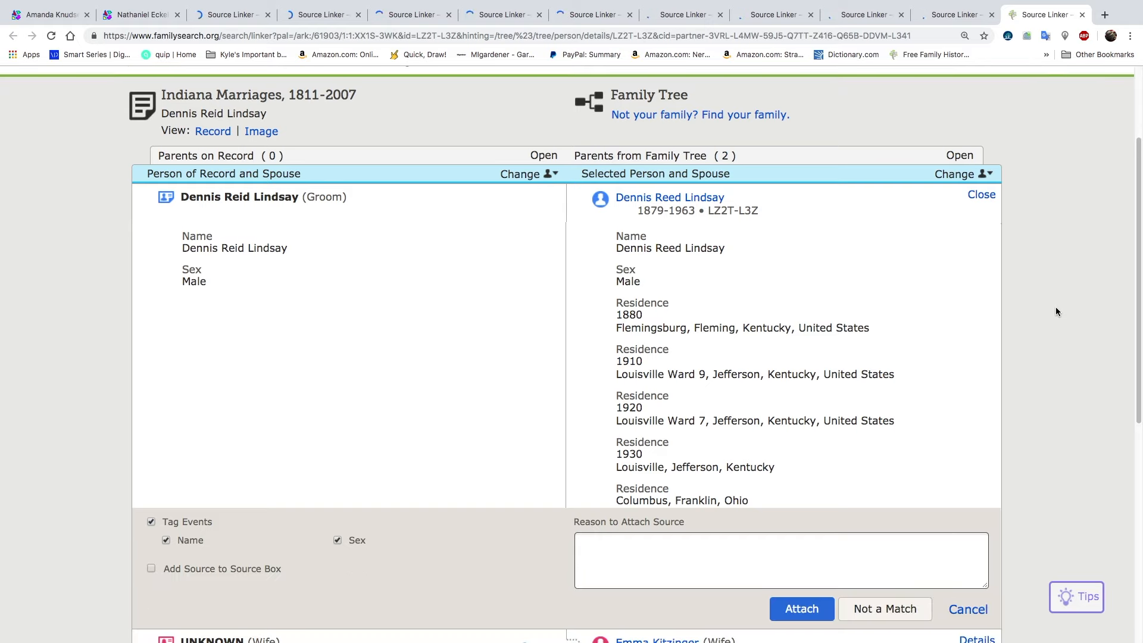
scroll(1056, 311, "down", 1)
scroll(1056, 312, "down", 5)
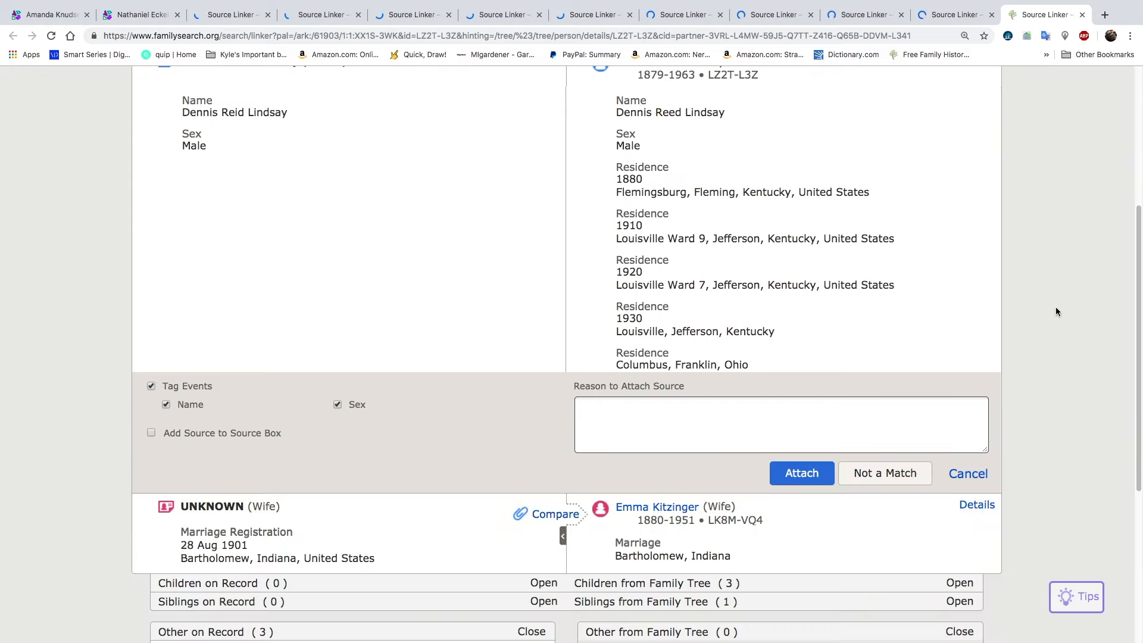
scroll(1057, 312, "down", 4)
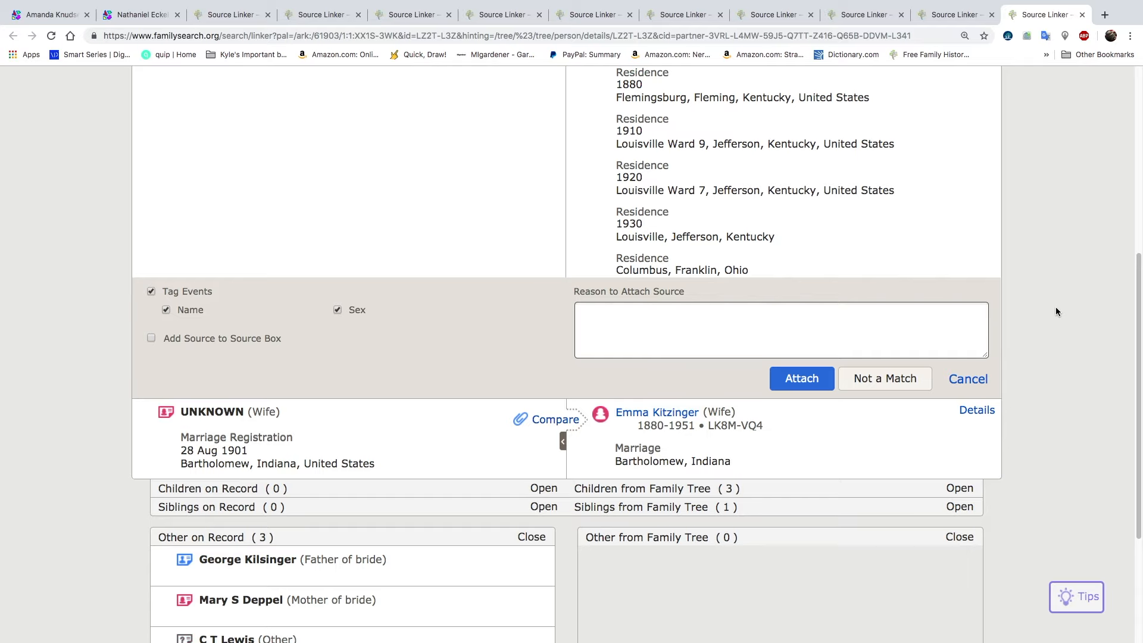
scroll(1055, 311, "down", 4)
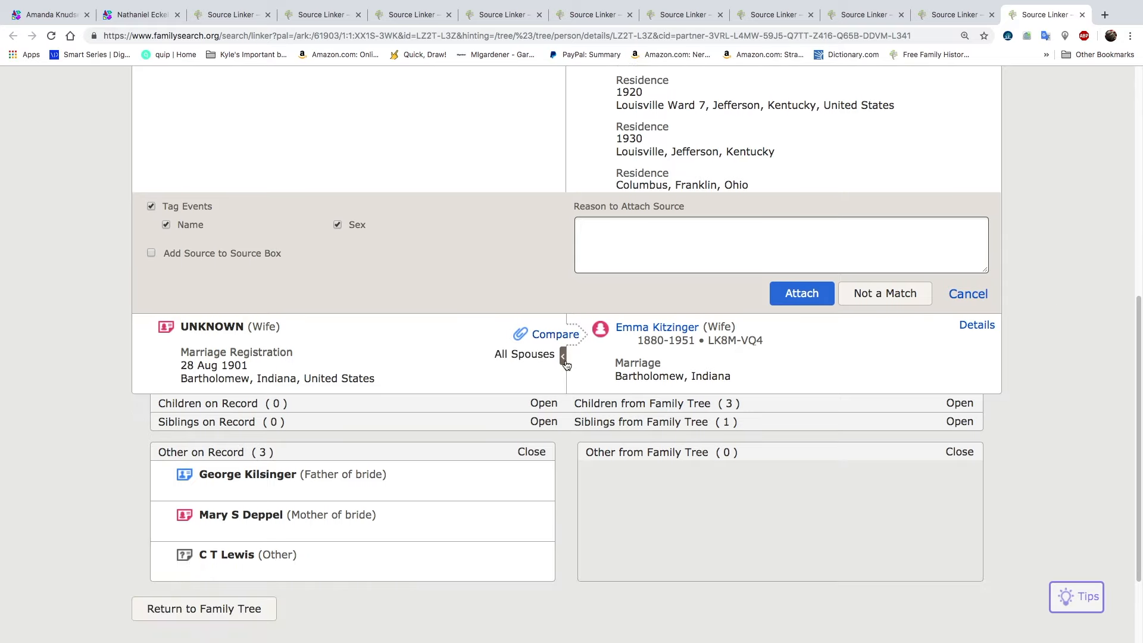
- Show the wife's full details and compare her marriage dates, places and listed parents between the record and the Family Tree
left_click(983, 328)
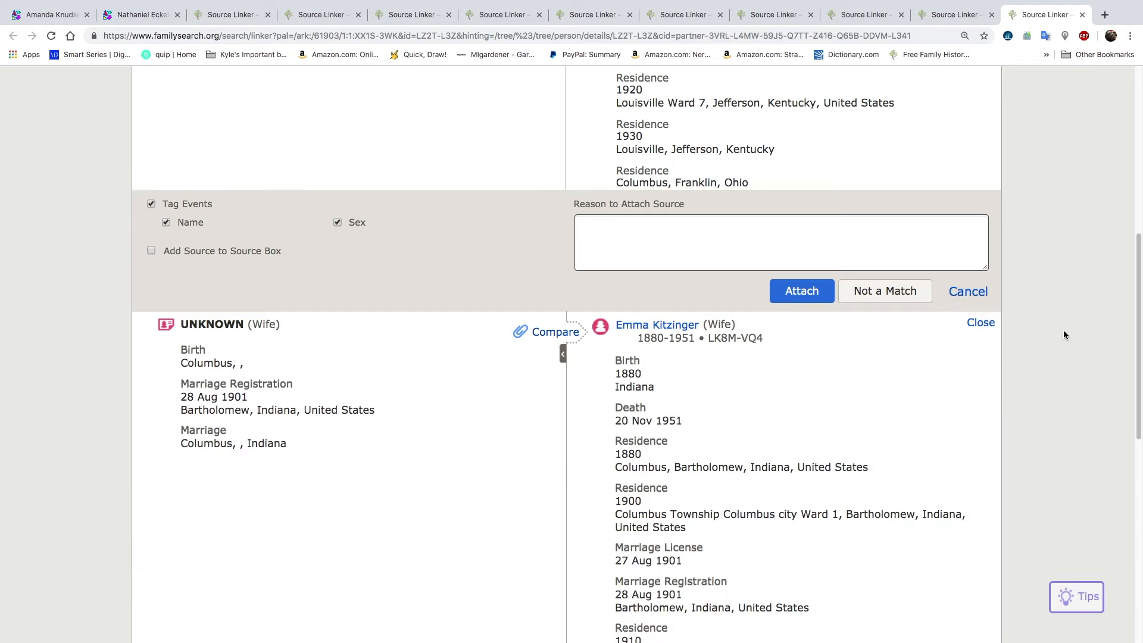
scroll(1065, 335, "down", 3)
scroll(1065, 334, "down", 3)
scroll(1065, 334, "down", 1)
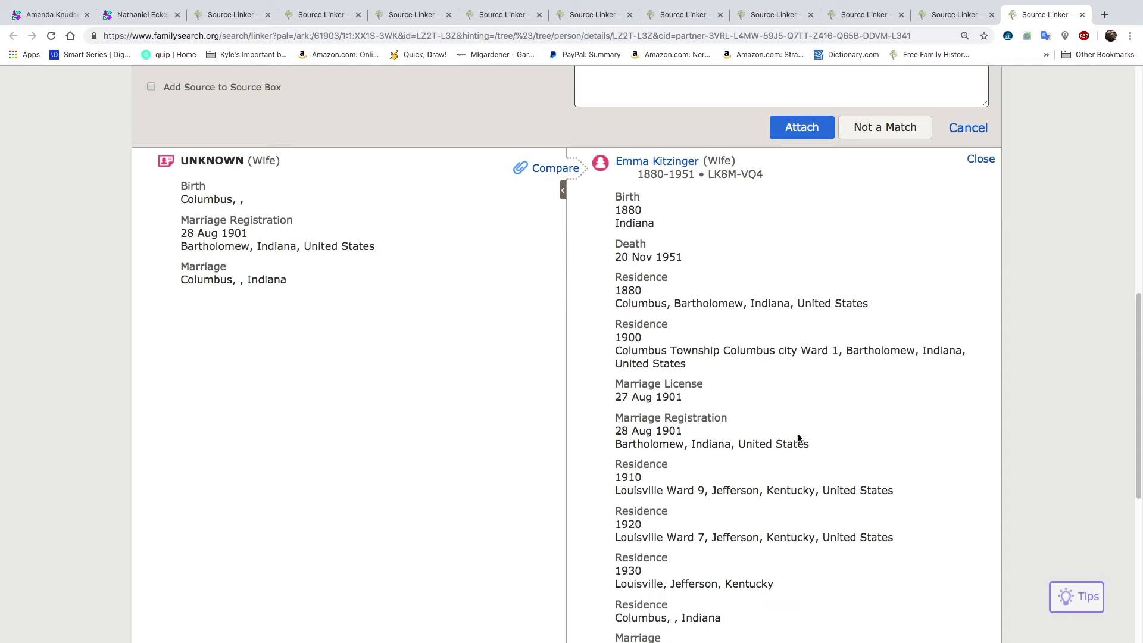
scroll(659, 408, "up", 6)
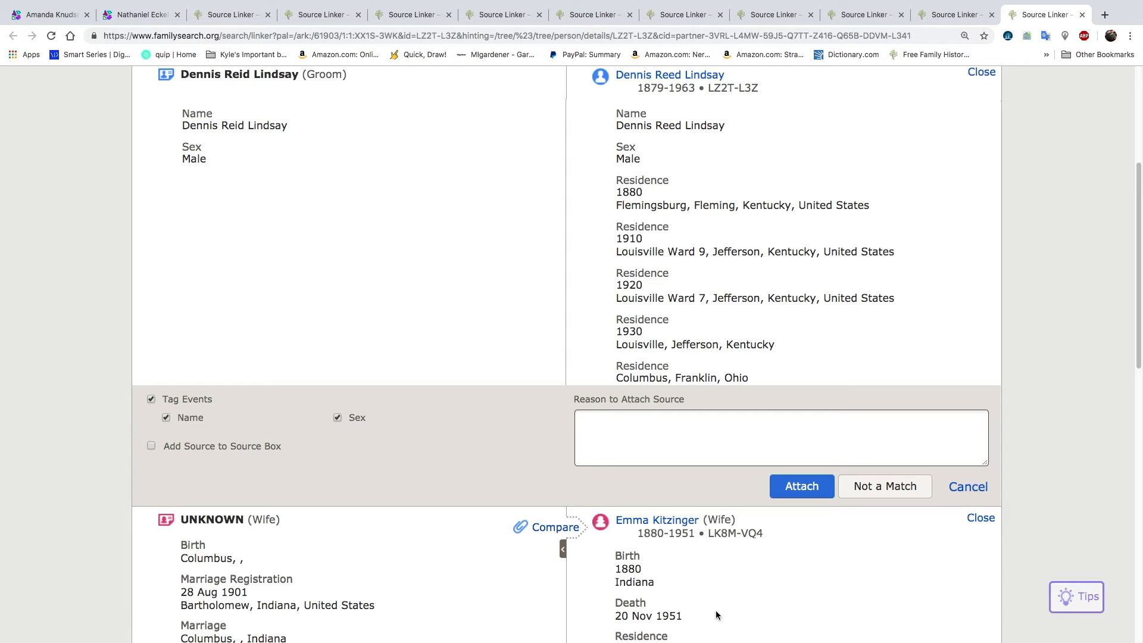
scroll(416, 438, "down", 2)
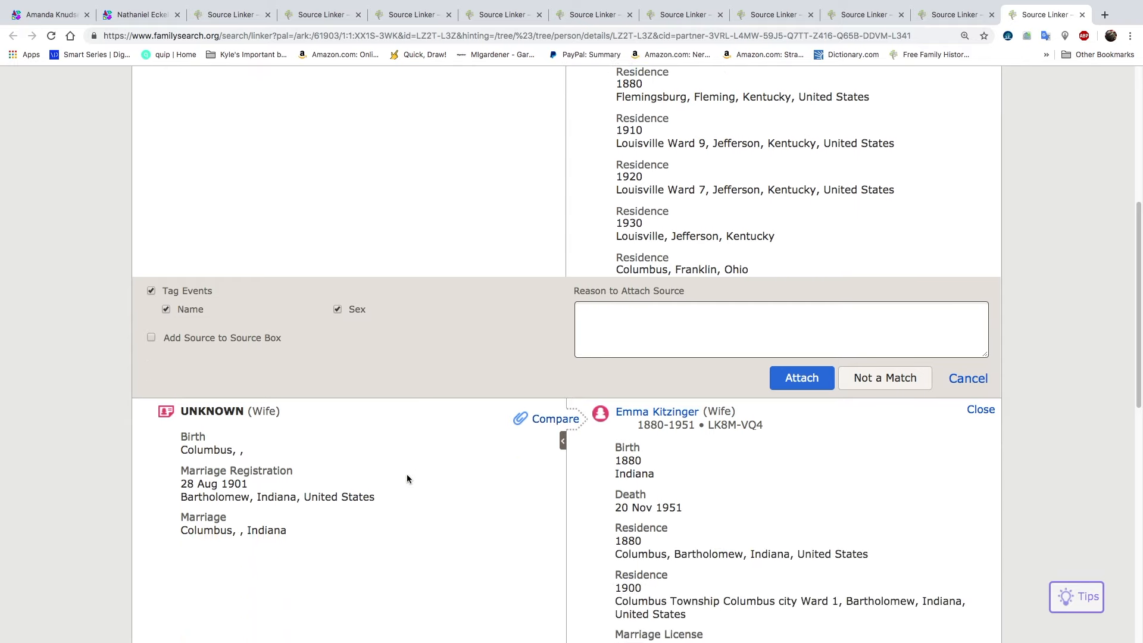
scroll(407, 475, "down", 7)
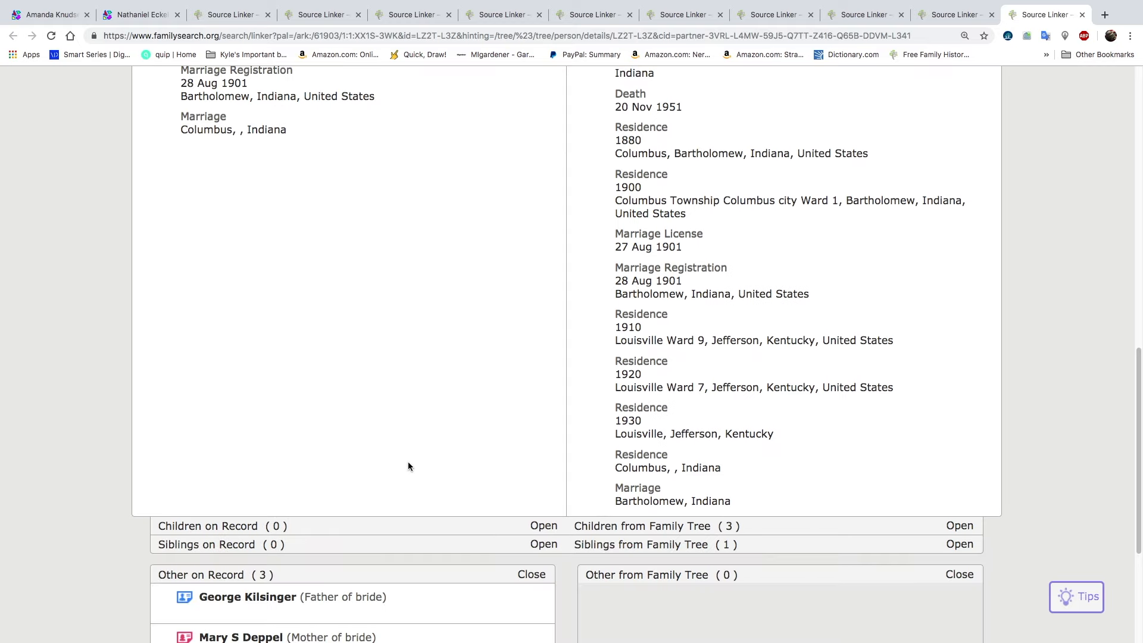
scroll(409, 466, "down", 2)
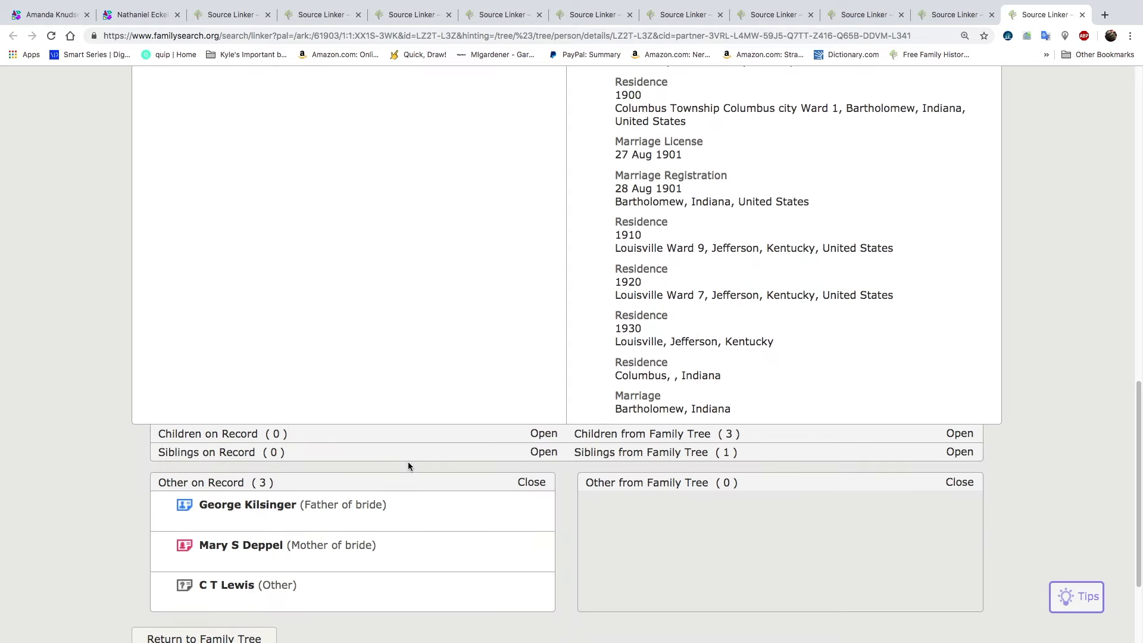
- Attach the Indiana Marriages record to the groom's Family Tree profile, keeping Name and Sex tagged
scroll(409, 465, "up", 11)
scroll(409, 466, "up", 4)
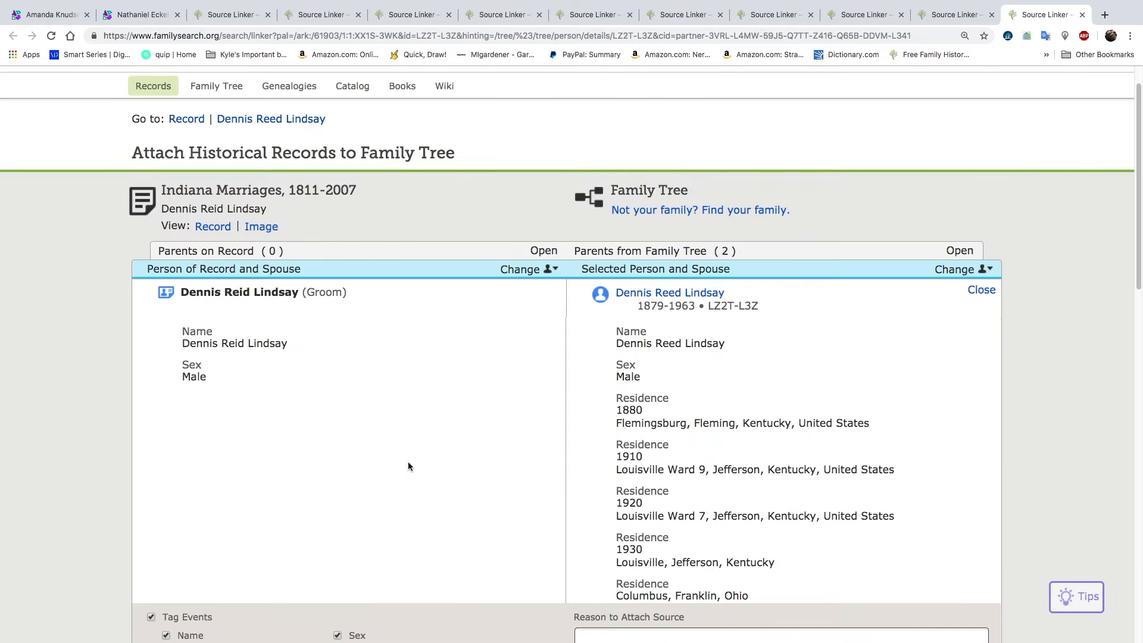
scroll(408, 465, "down", 1)
scroll(409, 466, "down", 1)
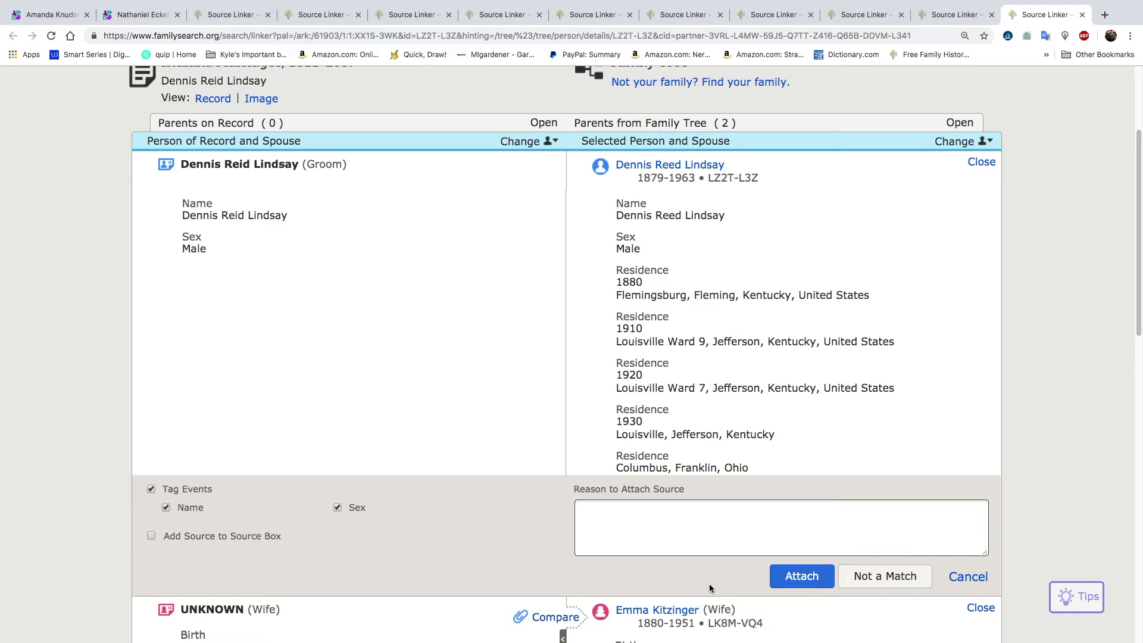
left_click(804, 578)
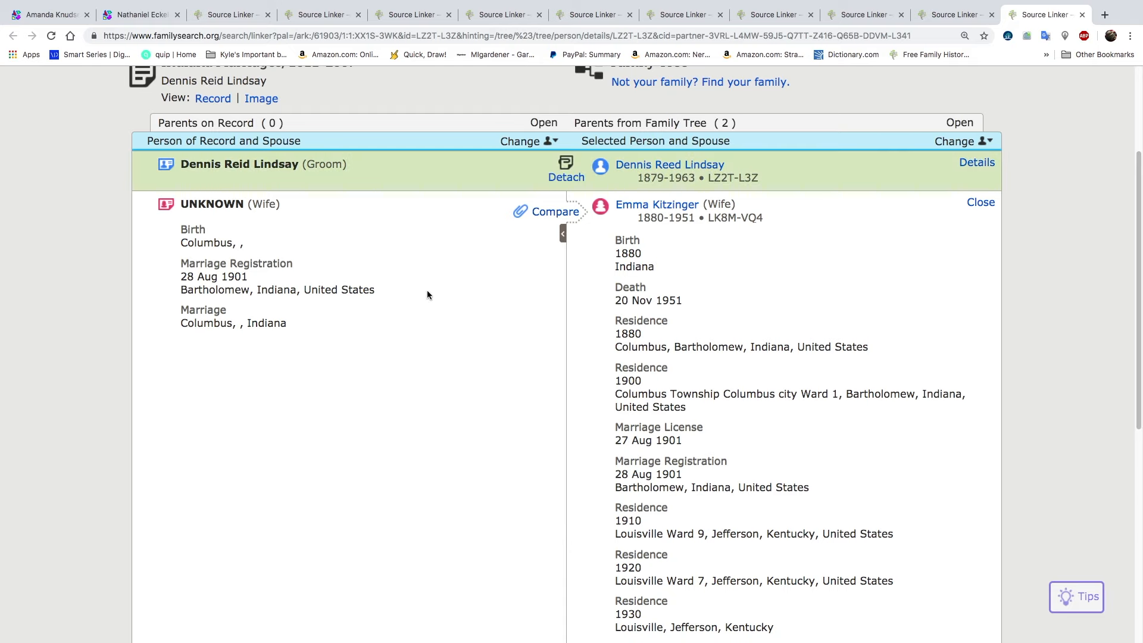
- Compare the UNKNOWN wife with her Family Tree match and add the 28 Aug 1901 Bartholomew, Indiana marriage registration to her profile
scroll(786, 421, "down", 5)
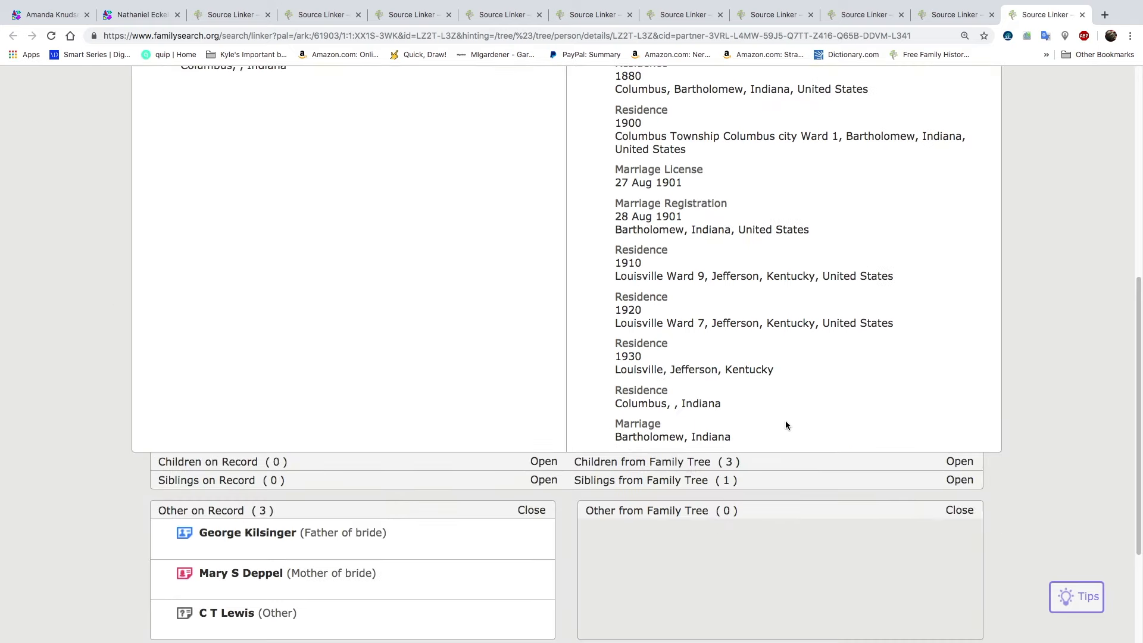
scroll(785, 421, "up", 5)
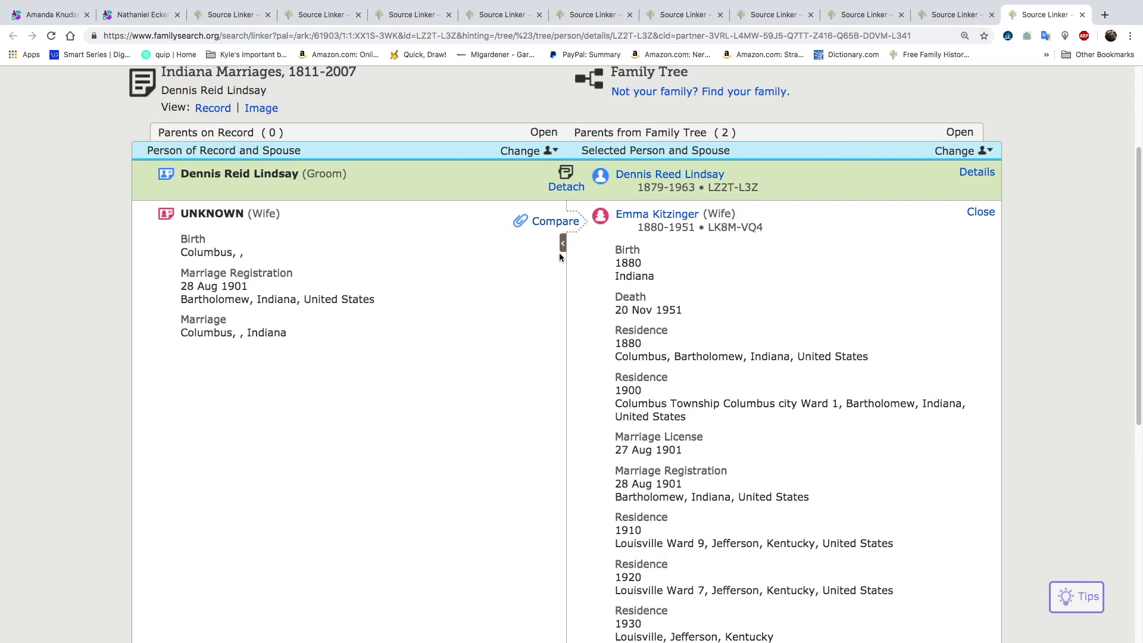
left_click(541, 222)
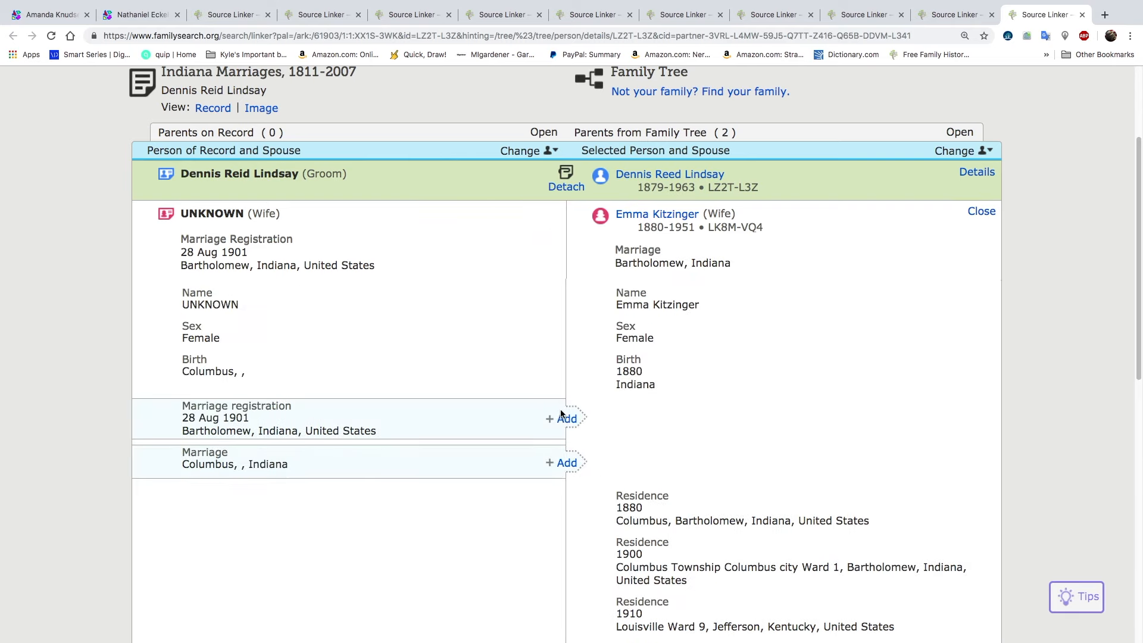
left_click(566, 420)
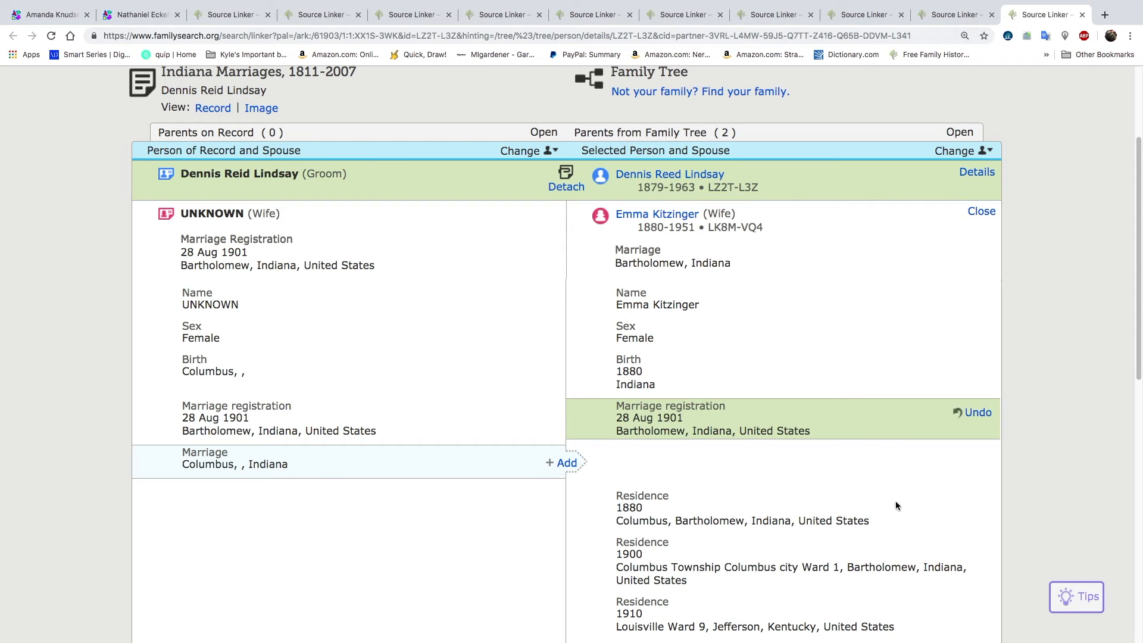
- Attach the marriage record to the wife's profile with Name, Sex and Birth tagged
scroll(887, 502, "down", 3)
scroll(885, 504, "up", 3)
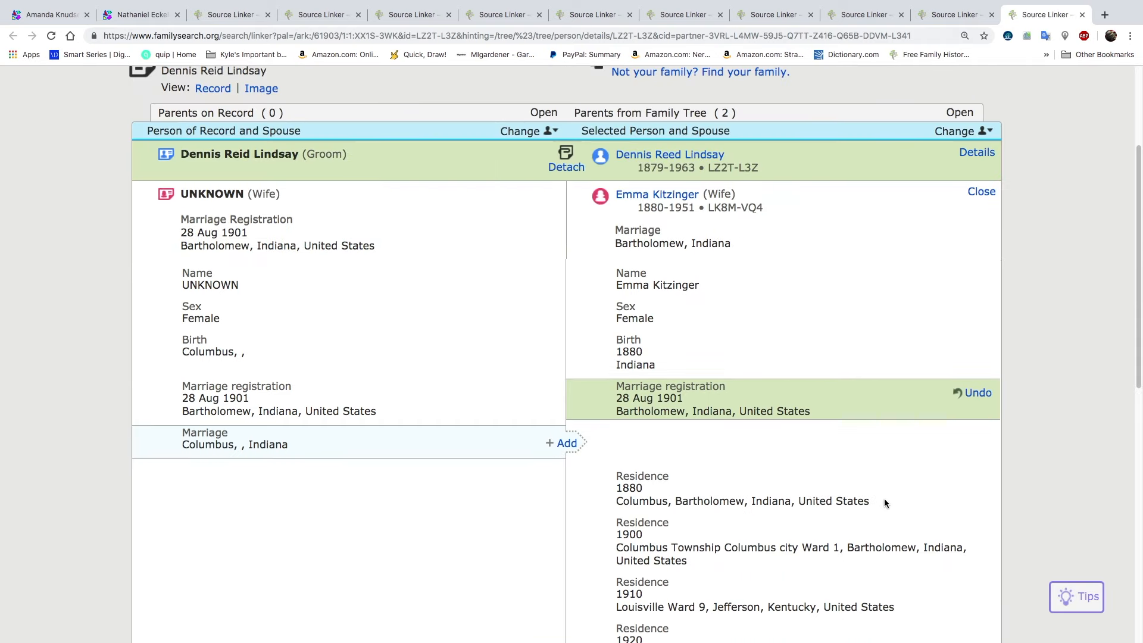
scroll(916, 415, "down", 5)
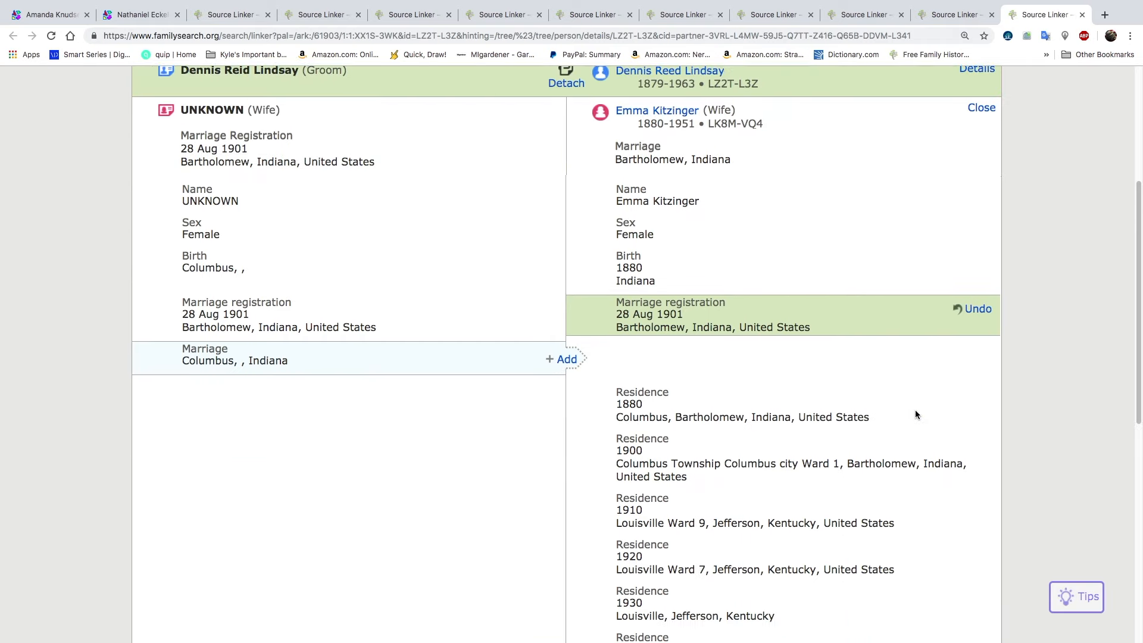
scroll(916, 414, "down", 2)
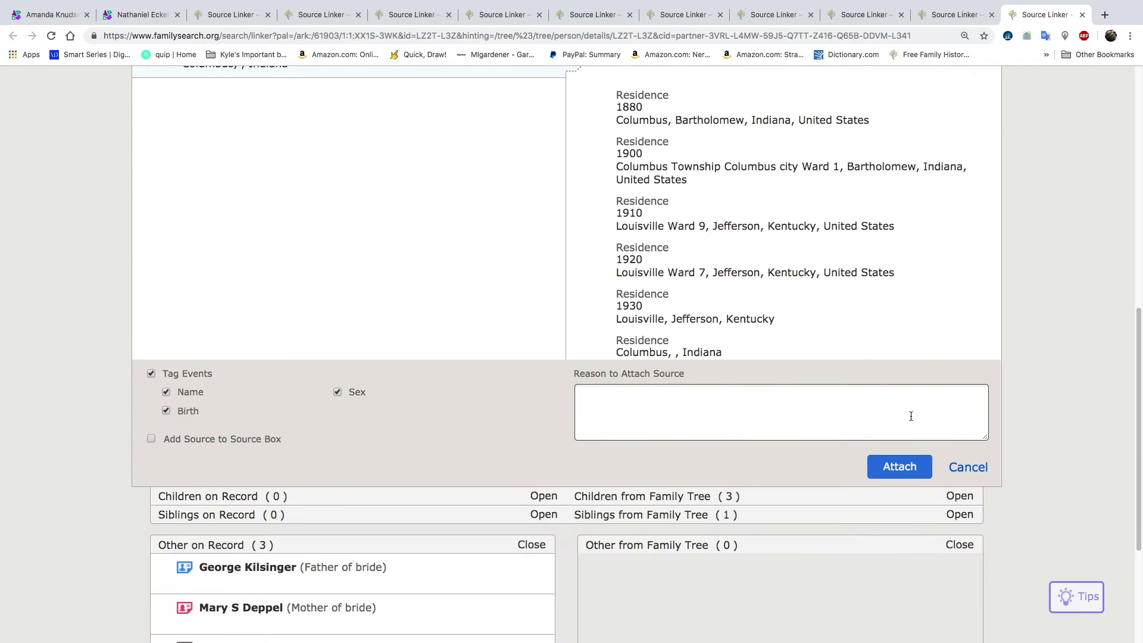
left_click(900, 467)
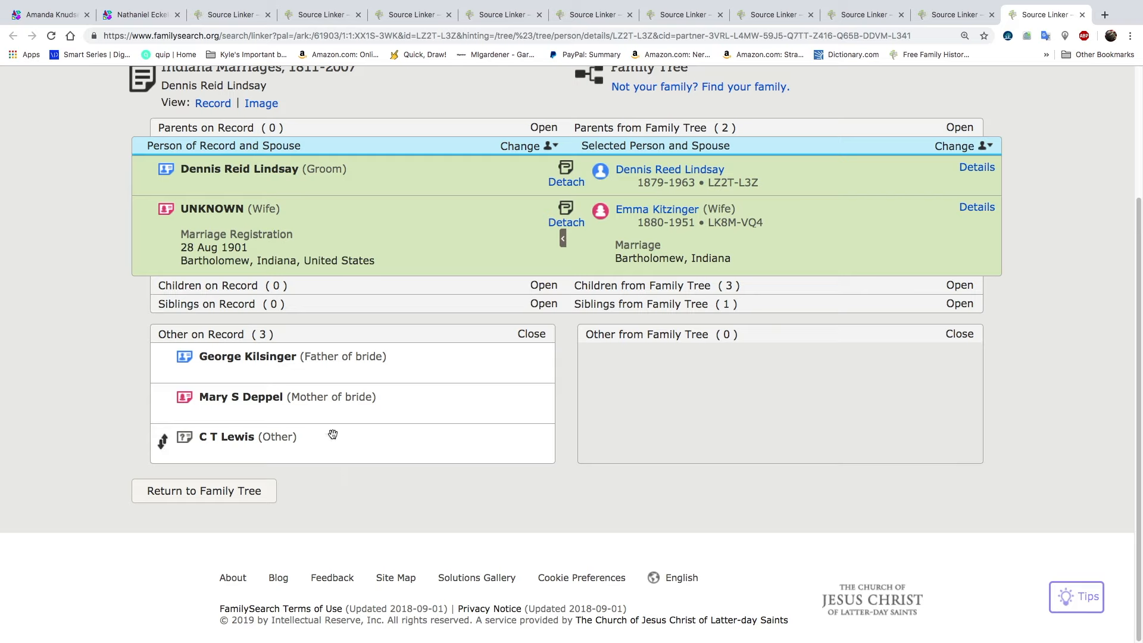
- Make the UNKNOWN wife the record's focus person and attach the Indiana Marriages record to her father and mother
left_click(512, 149)
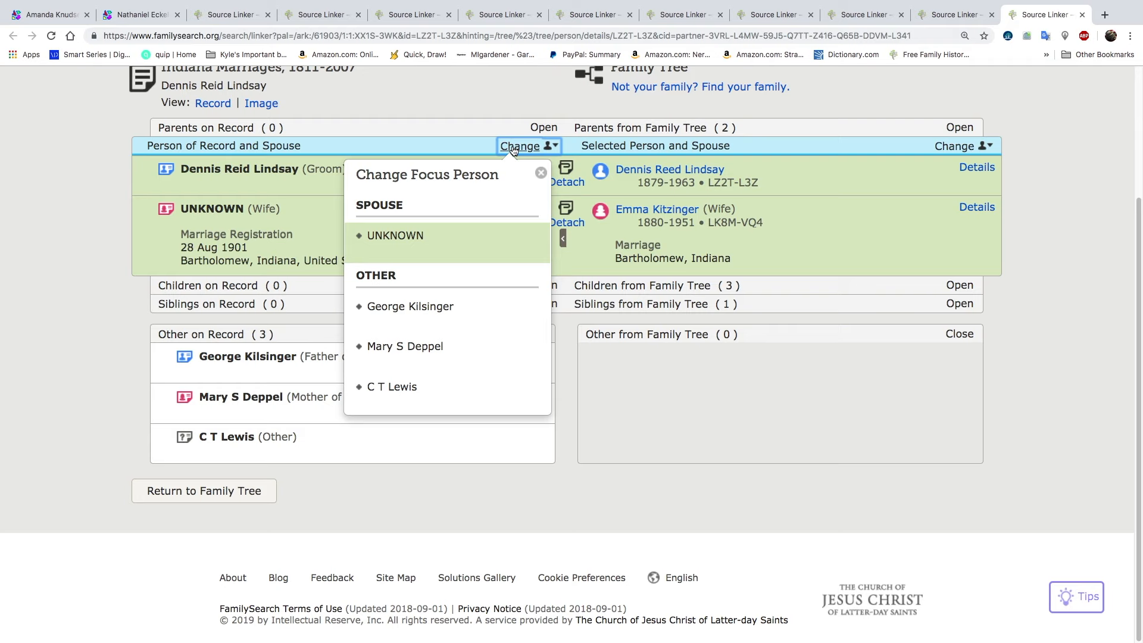
left_click(406, 238)
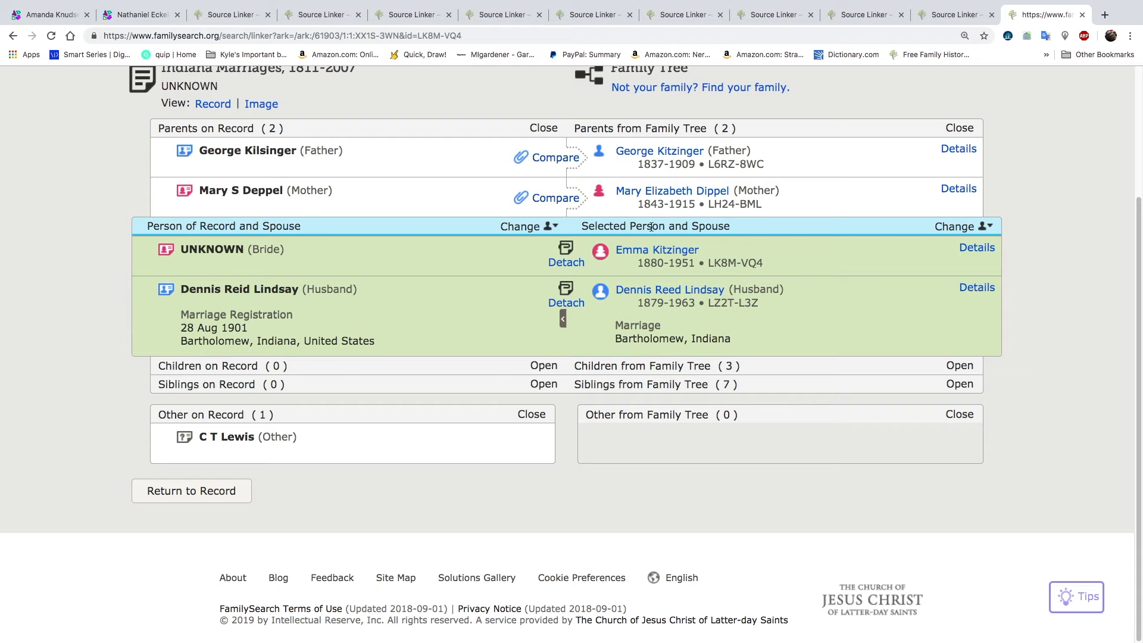
left_click(555, 159)
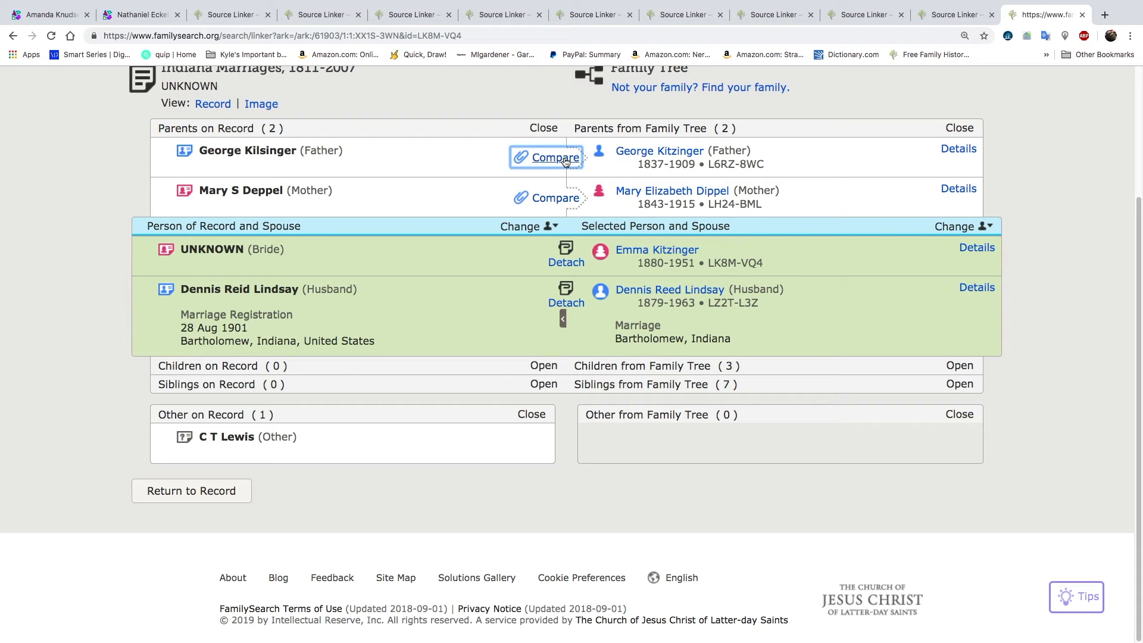
left_click(883, 497)
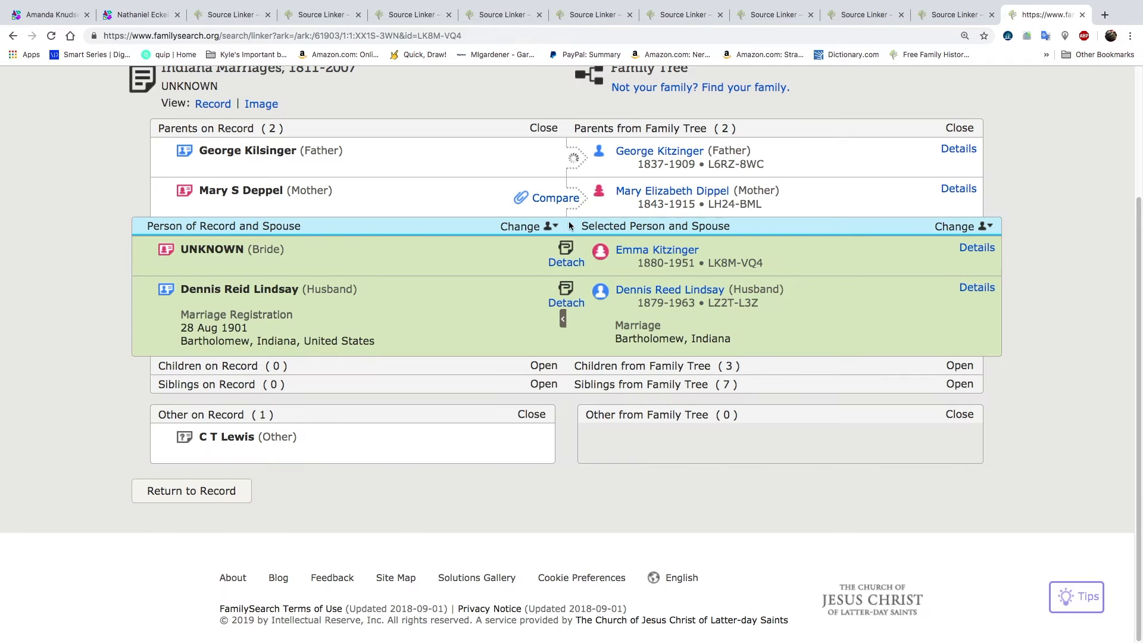
left_click(553, 200)
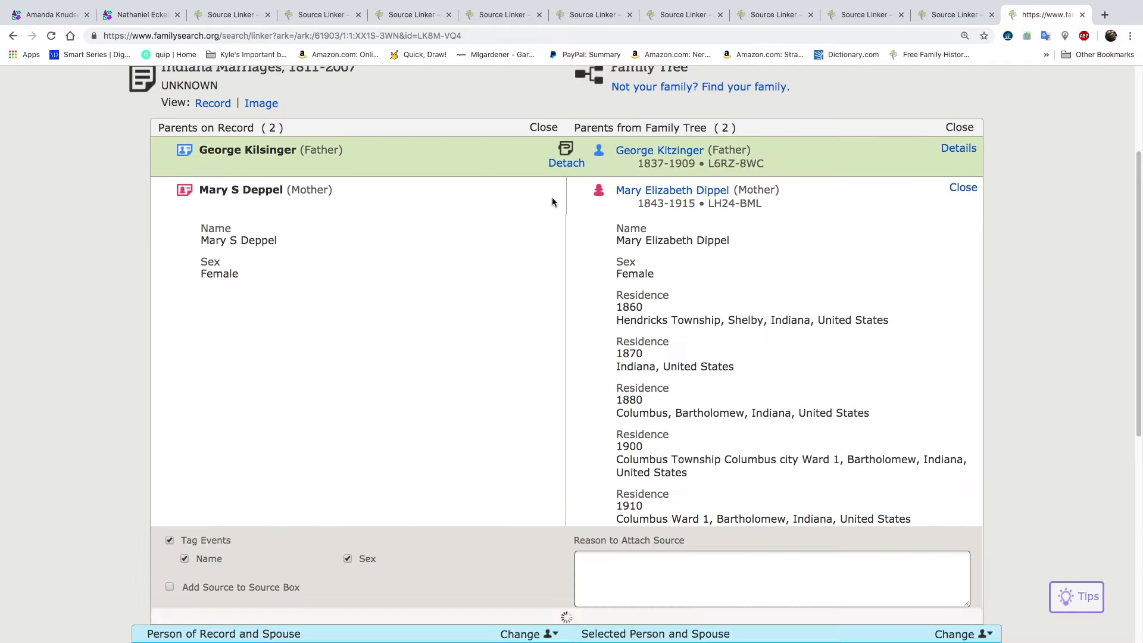
left_click(877, 624)
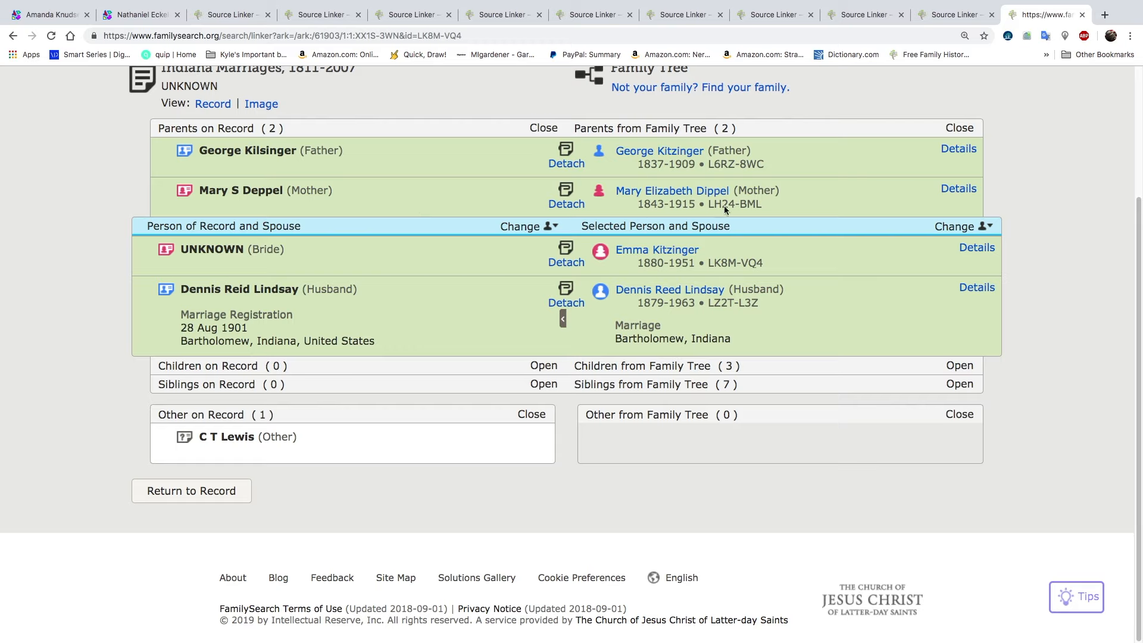
- Open the Family Tree person page of the husband matched to the Indiana Marriages record
scroll(393, 297, "up", 2)
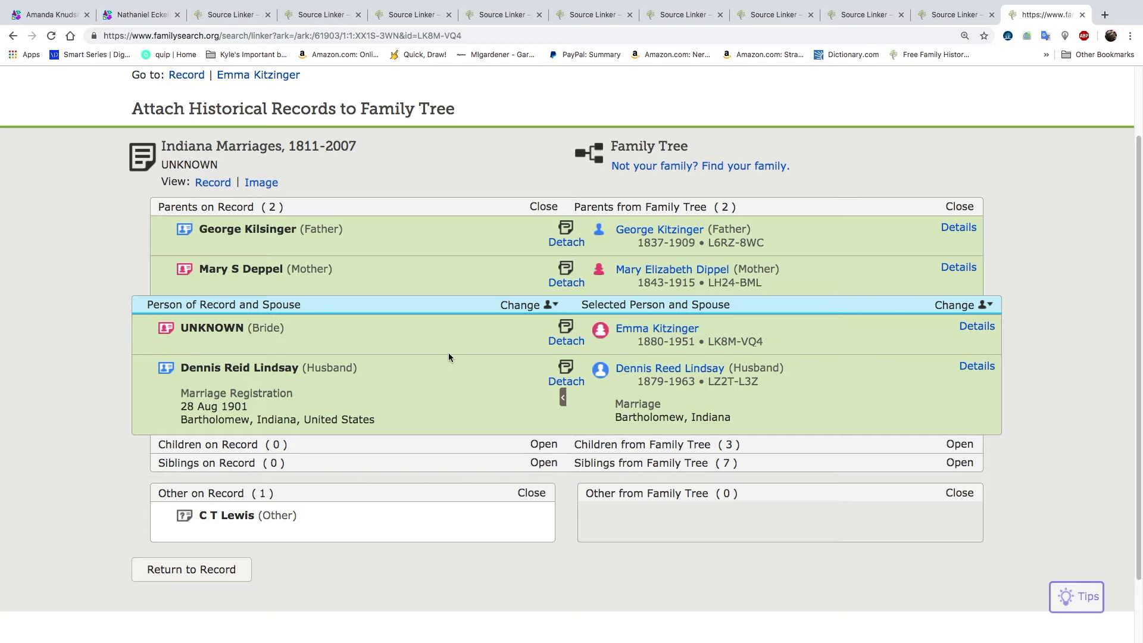
scroll(420, 349, "down", 1)
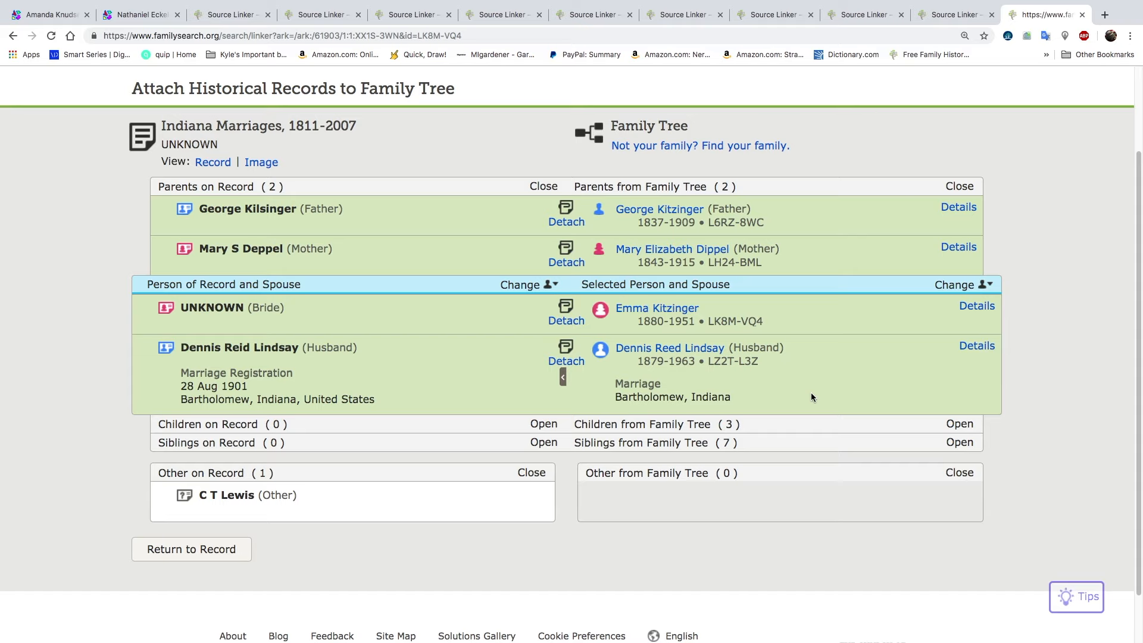
left_click(667, 353)
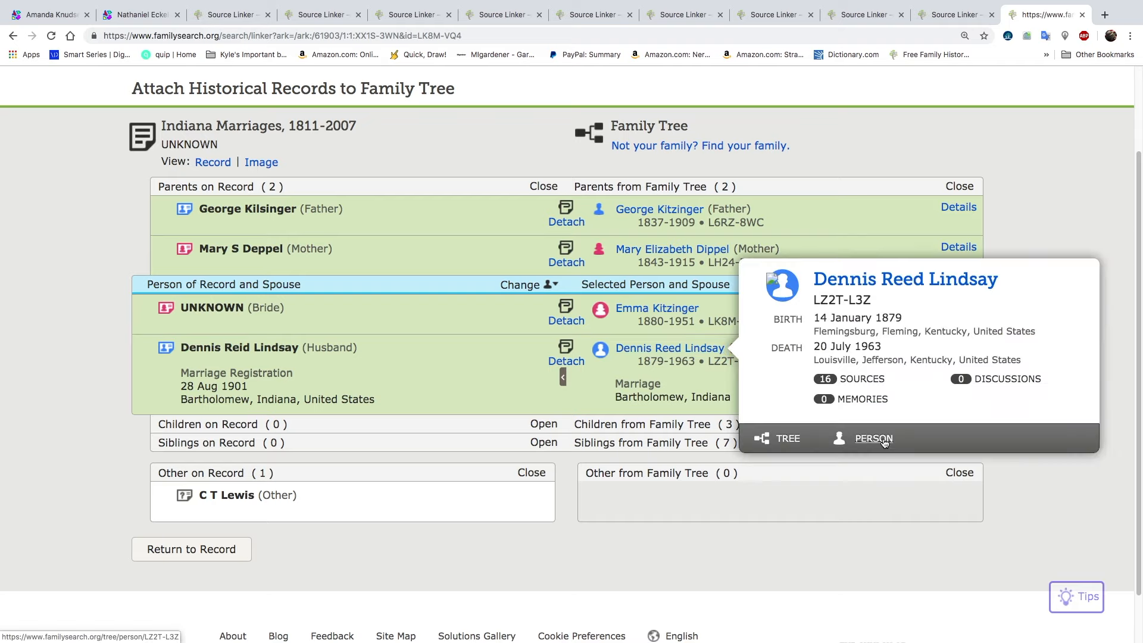
left_click(873, 439)
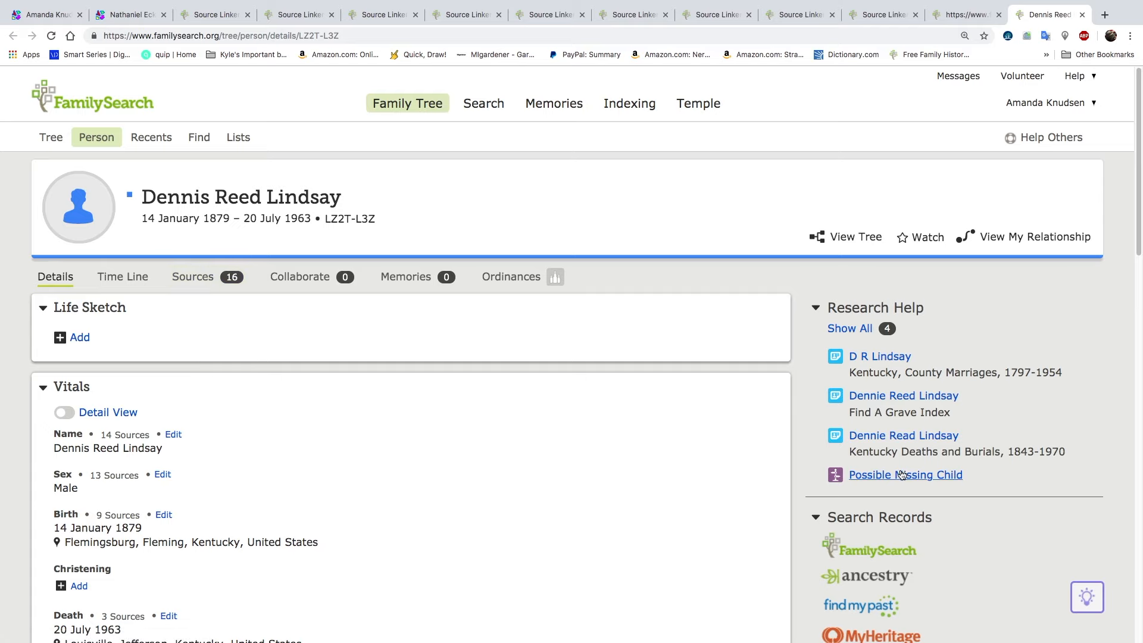
- Examine the husband's full list of attached sources, including the Indiana Marriages, census, draft registration and death records
left_click(193, 280)
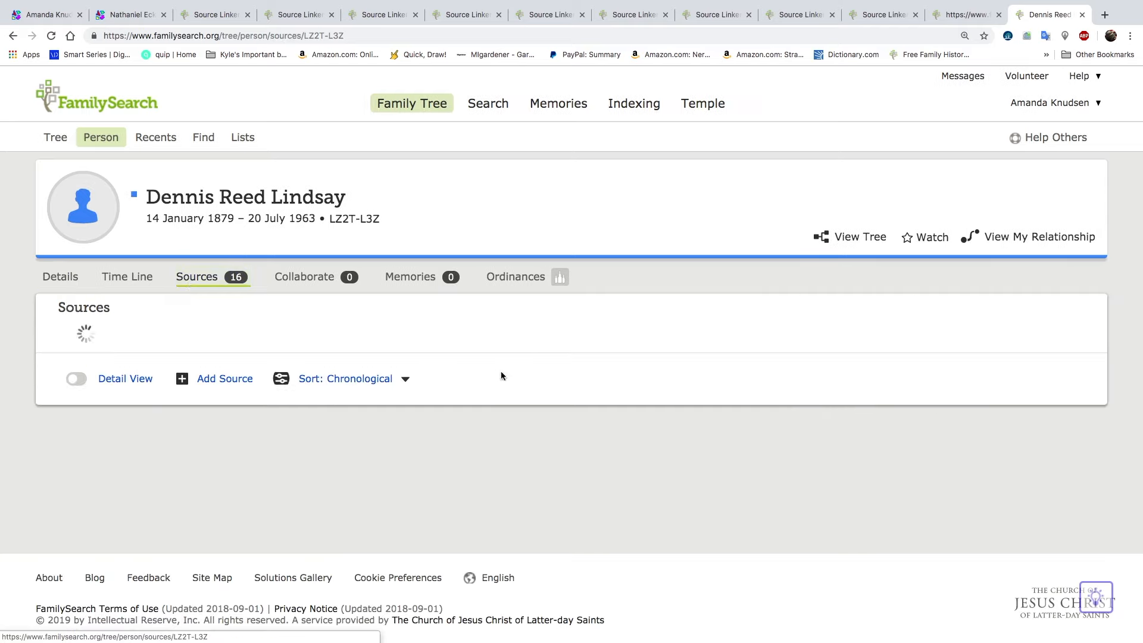
scroll(617, 424, "down", 5)
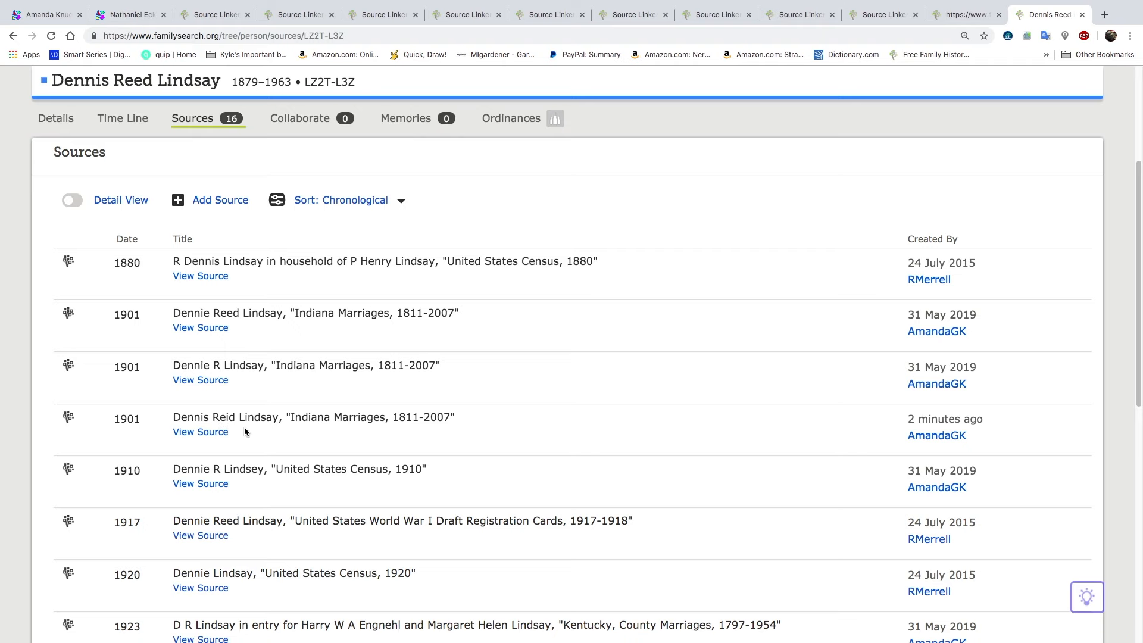
scroll(304, 453, "down", 3)
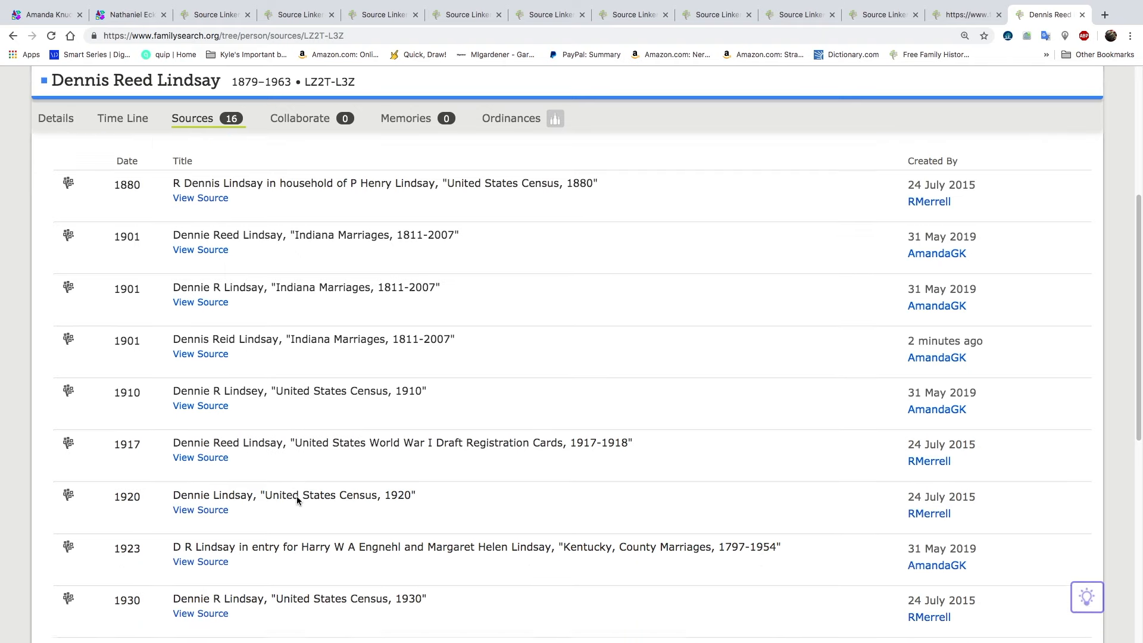
scroll(297, 496, "down", 2)
scroll(285, 574, "down", 6)
scroll(285, 574, "down", 4)
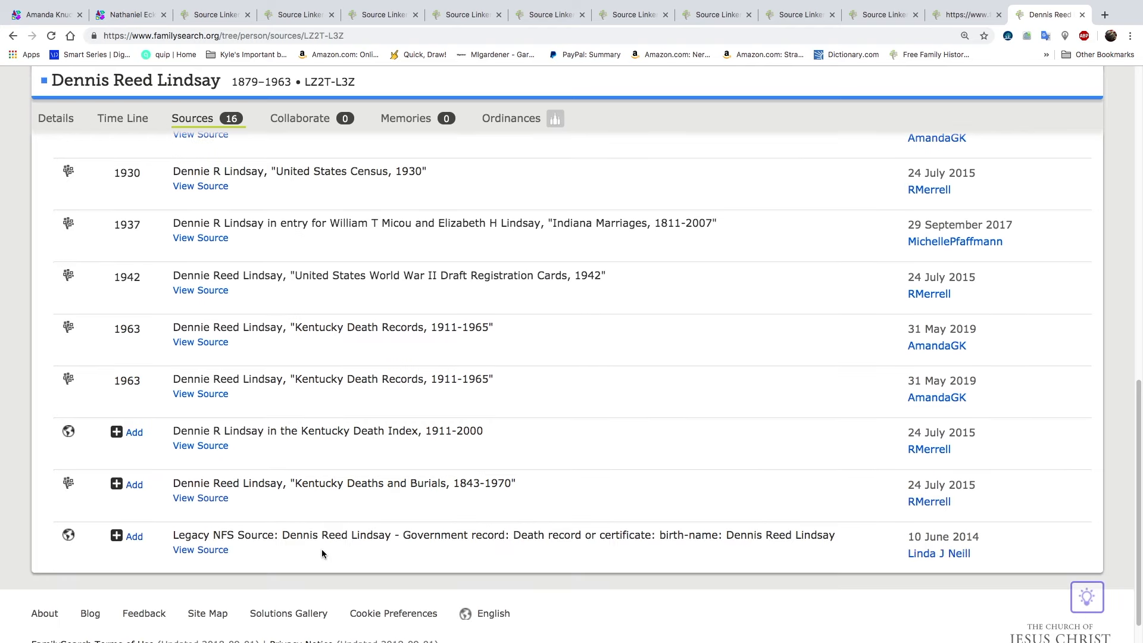
scroll(362, 536, "up", 2)
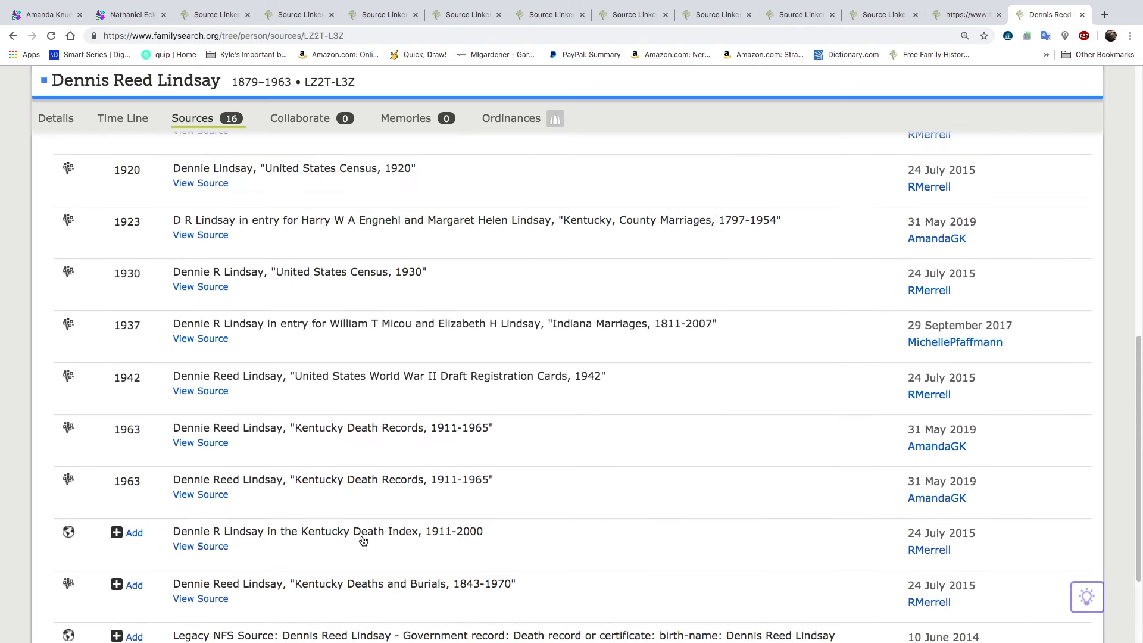
scroll(361, 539, "up", 9)
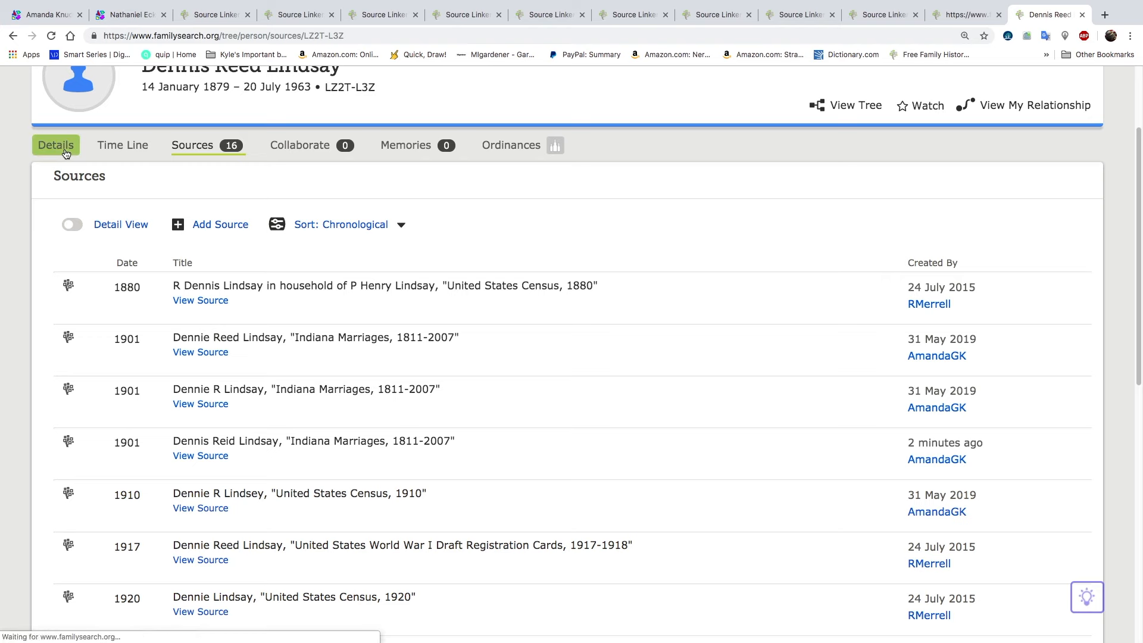
- Add an Also Known As alternate name to the husband's details, using the first and middle name spelling from the Indiana Marriages record
left_click(60, 147)
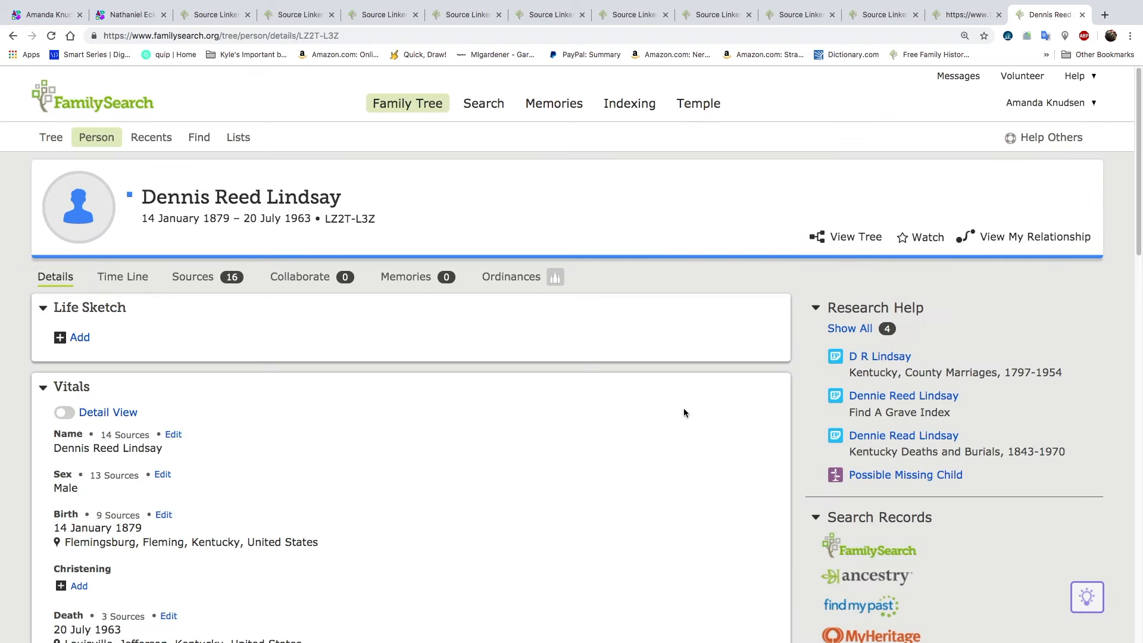
scroll(684, 412, "down", 3)
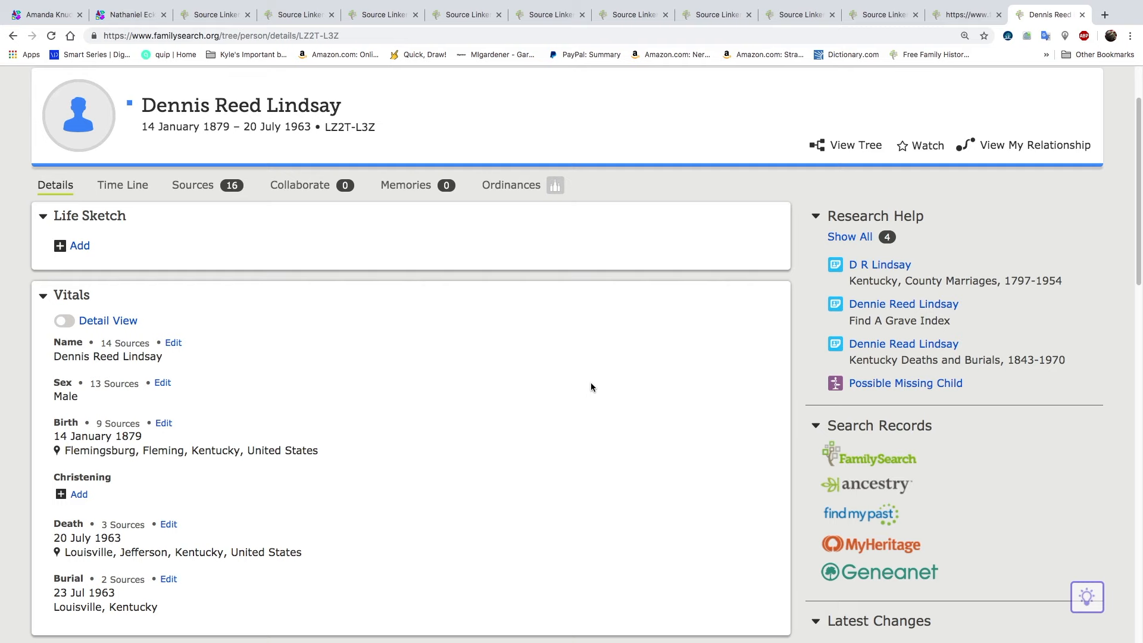
scroll(591, 387, "down", 6)
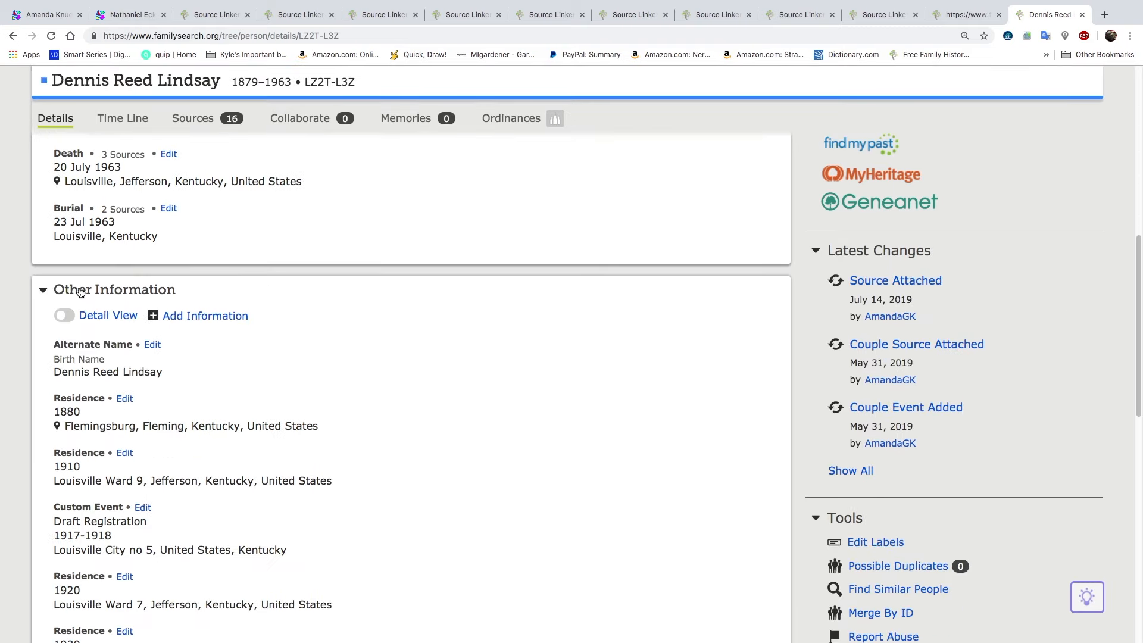
left_click(189, 320)
left_click(320, 166)
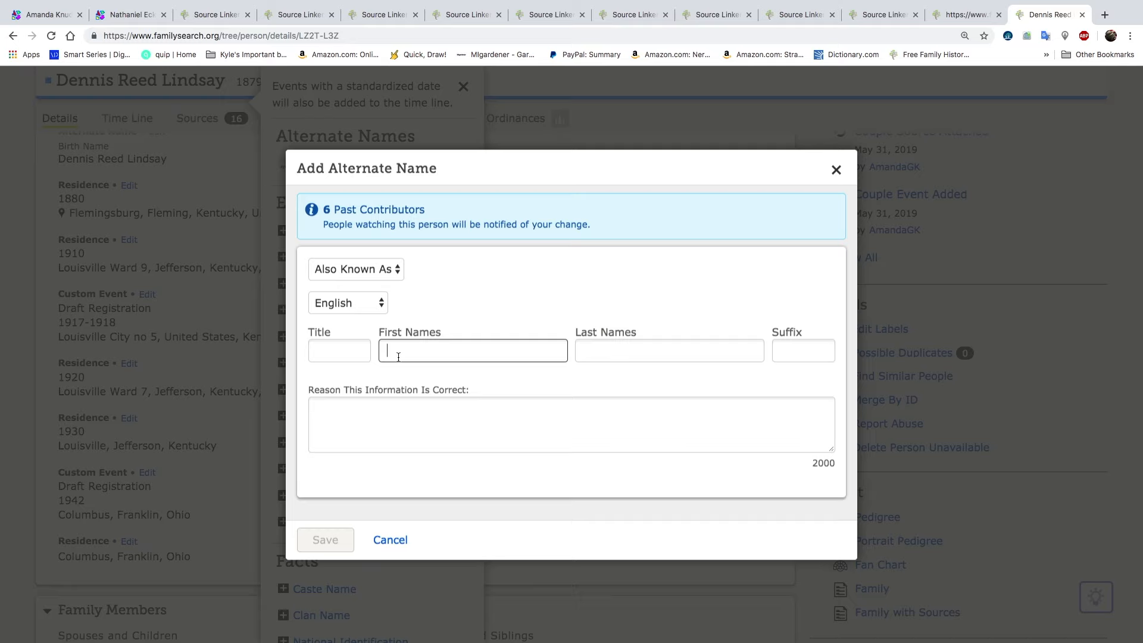
type("Dennis")
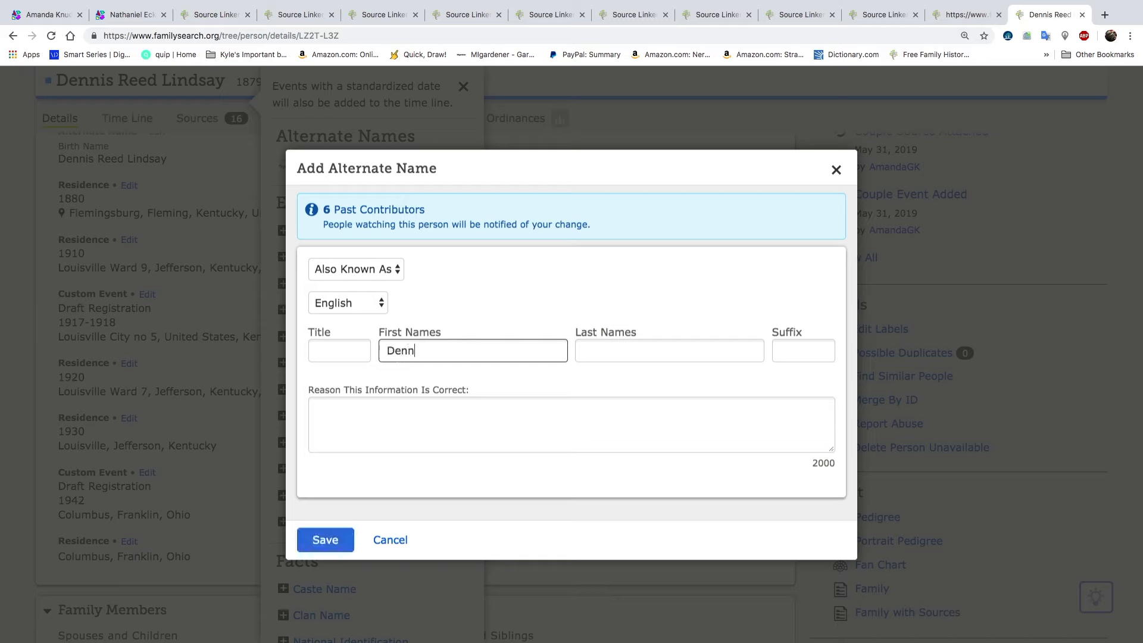
type(" Reid")
left_click(339, 549)
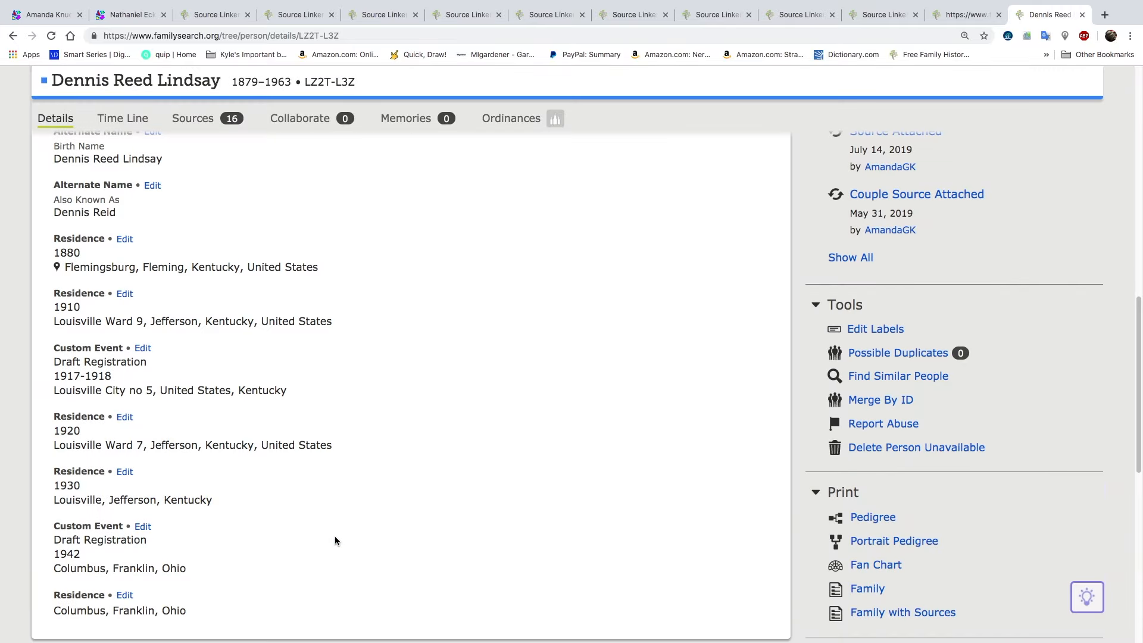
- Review the Kentucky, County Marriages, 1797-1954 hint and attach it to his profile as father of the bride, tagging Name and Sex
scroll(416, 338, "up", 10)
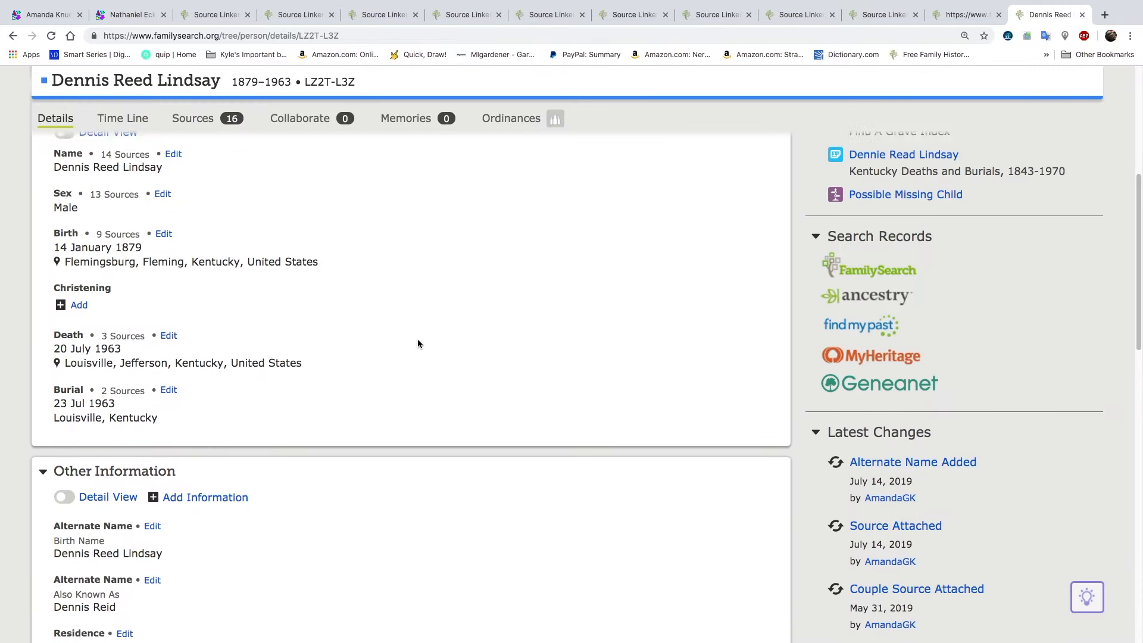
left_click(881, 283)
left_click(534, 597)
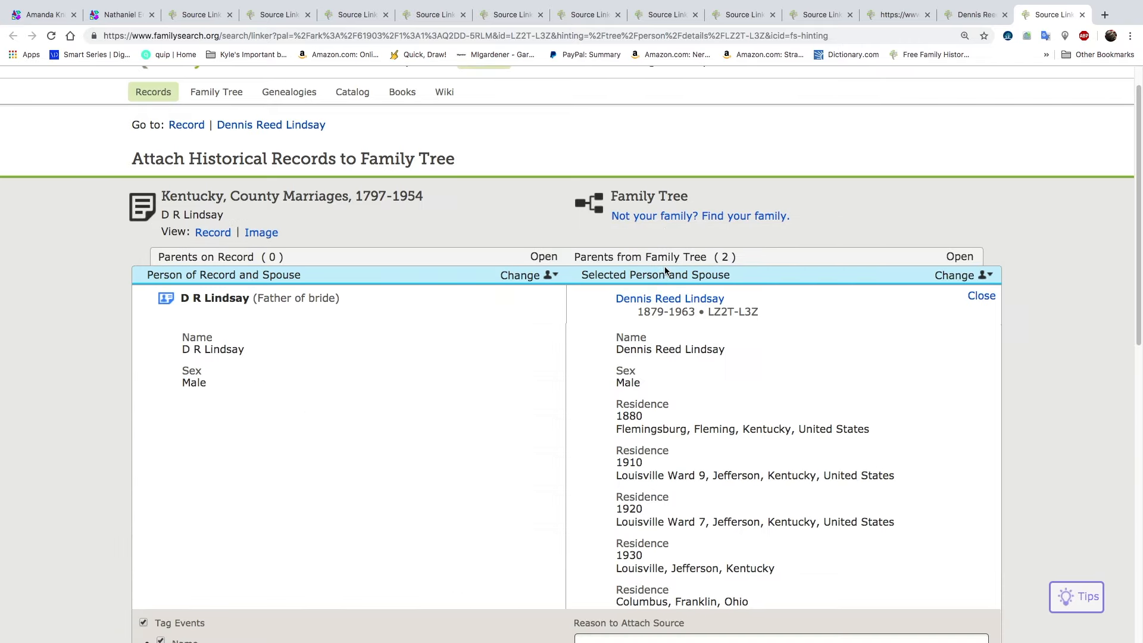
scroll(665, 269, "down", 4)
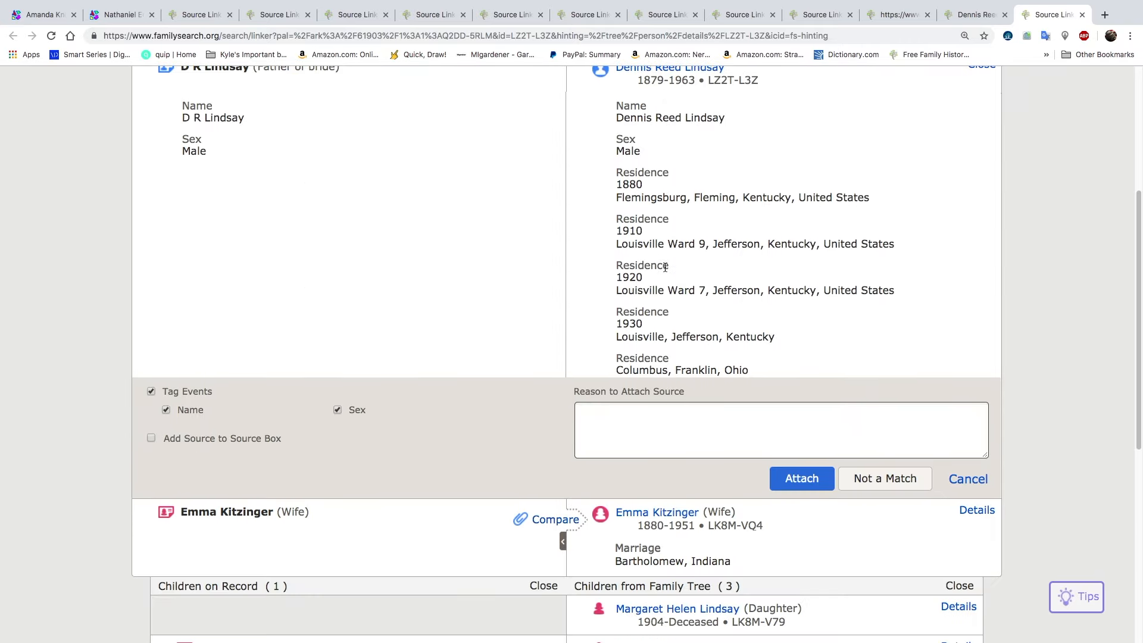
scroll(664, 266, "up", 2)
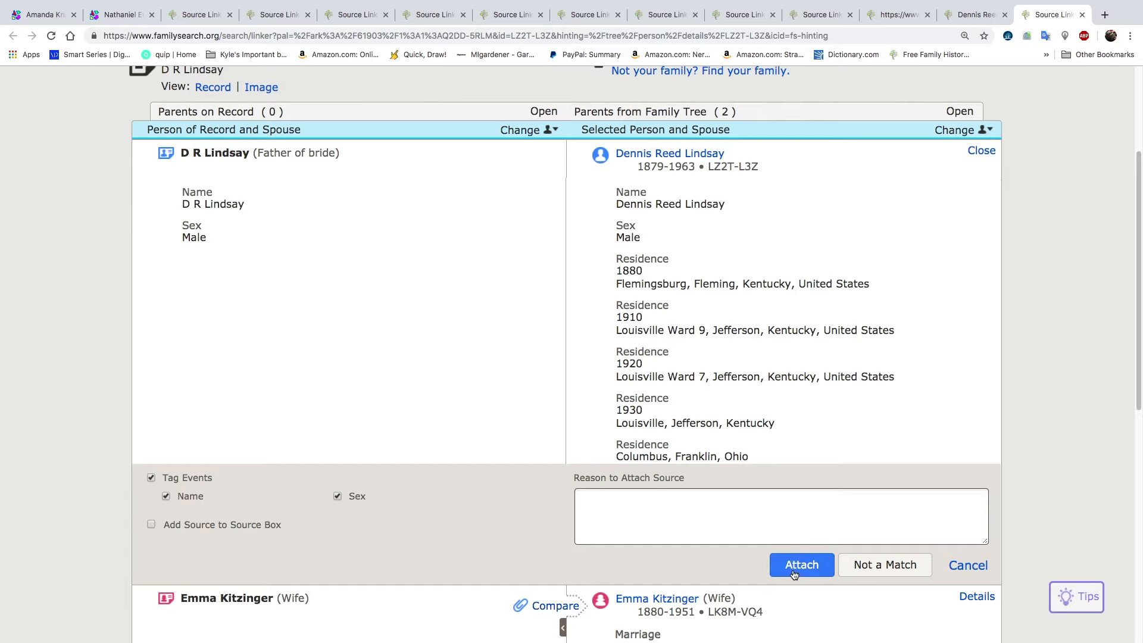
scroll(797, 521, "down", 2)
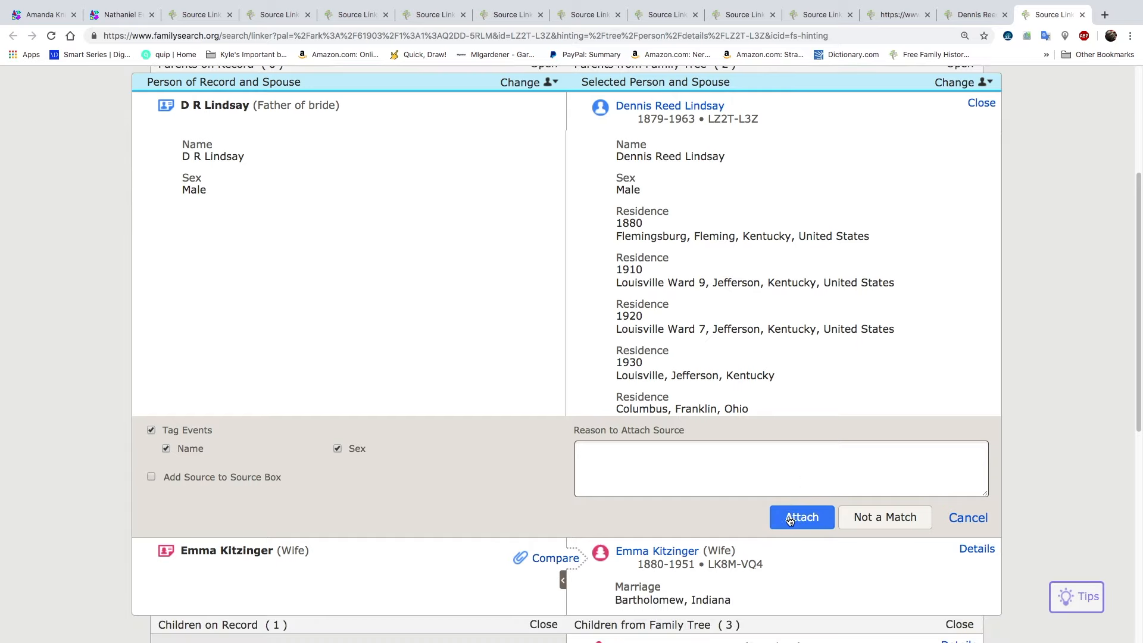
left_click(790, 519)
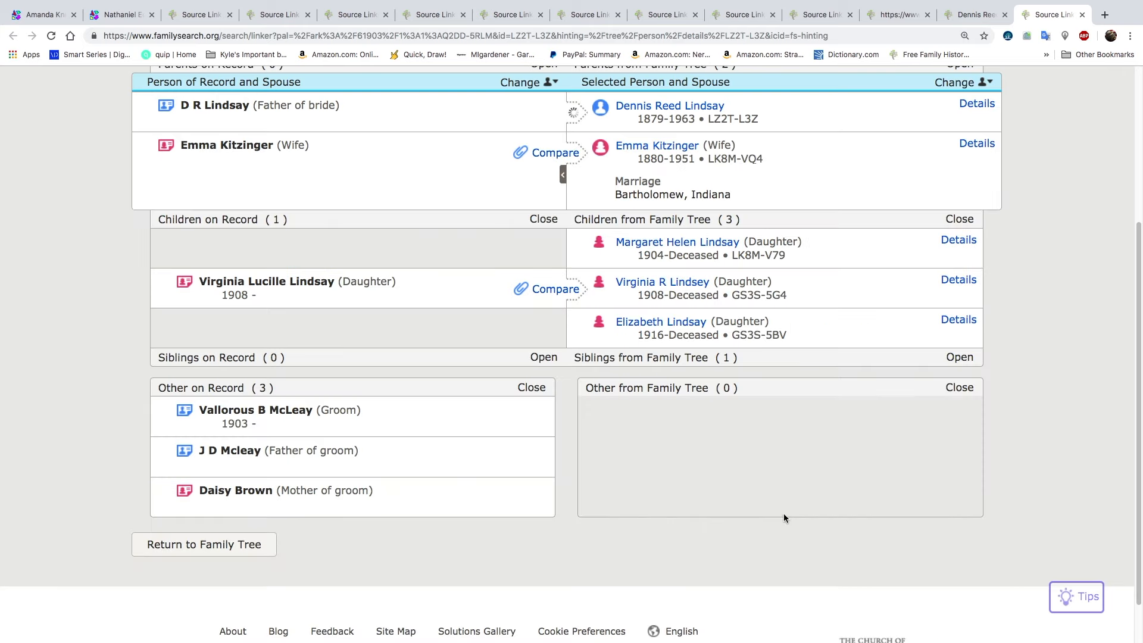
- Attach the Kentucky marriage record to the wife with Name and Sex tagged, and to the daughter born 1908 with Name, Sex and Birth tagged
left_click(544, 154)
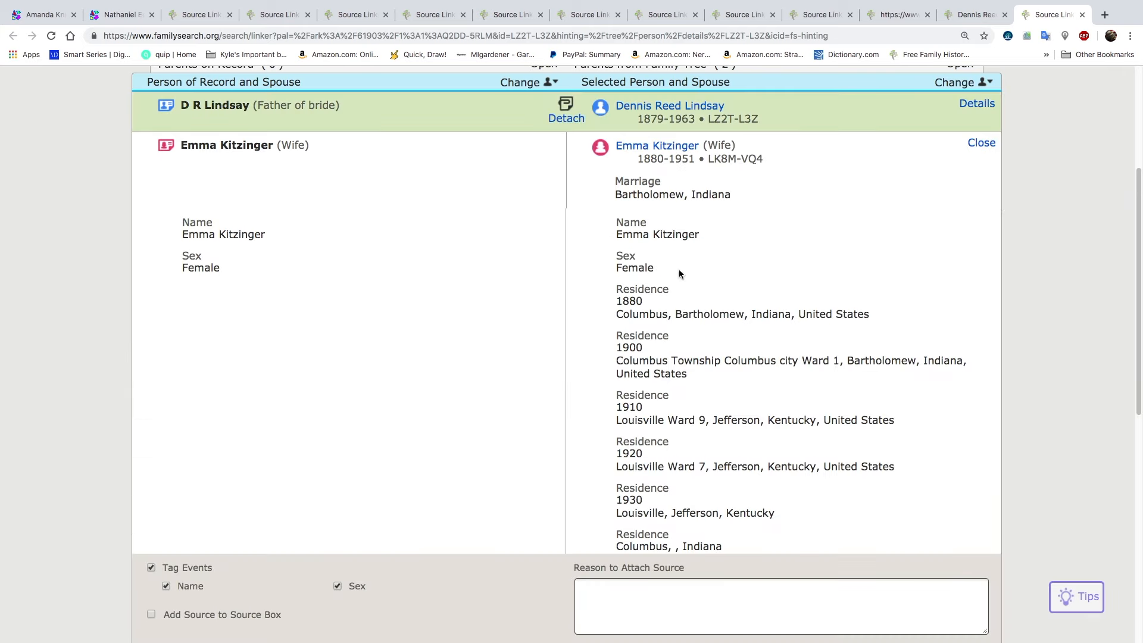
scroll(1003, 420, "down", 5)
left_click(873, 403)
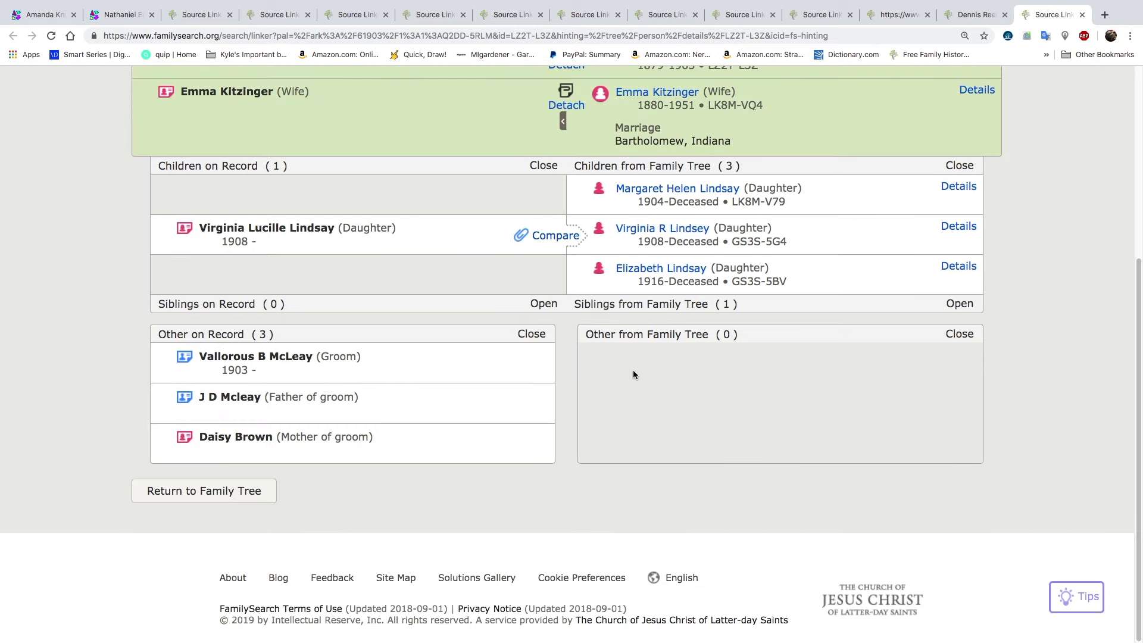
left_click(552, 236)
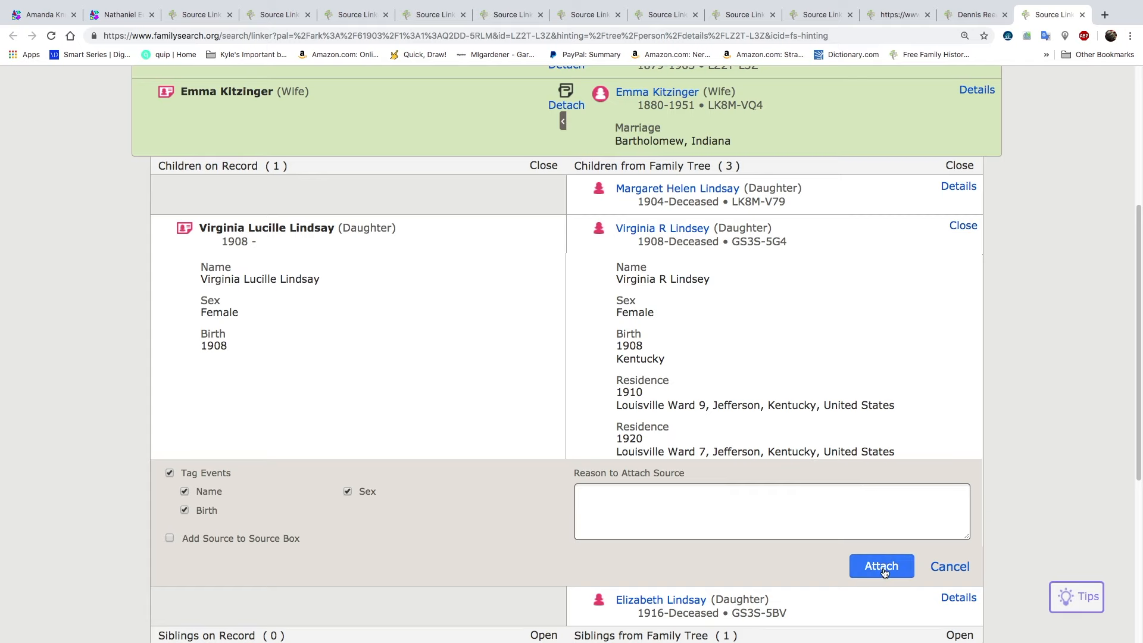
left_click(881, 566)
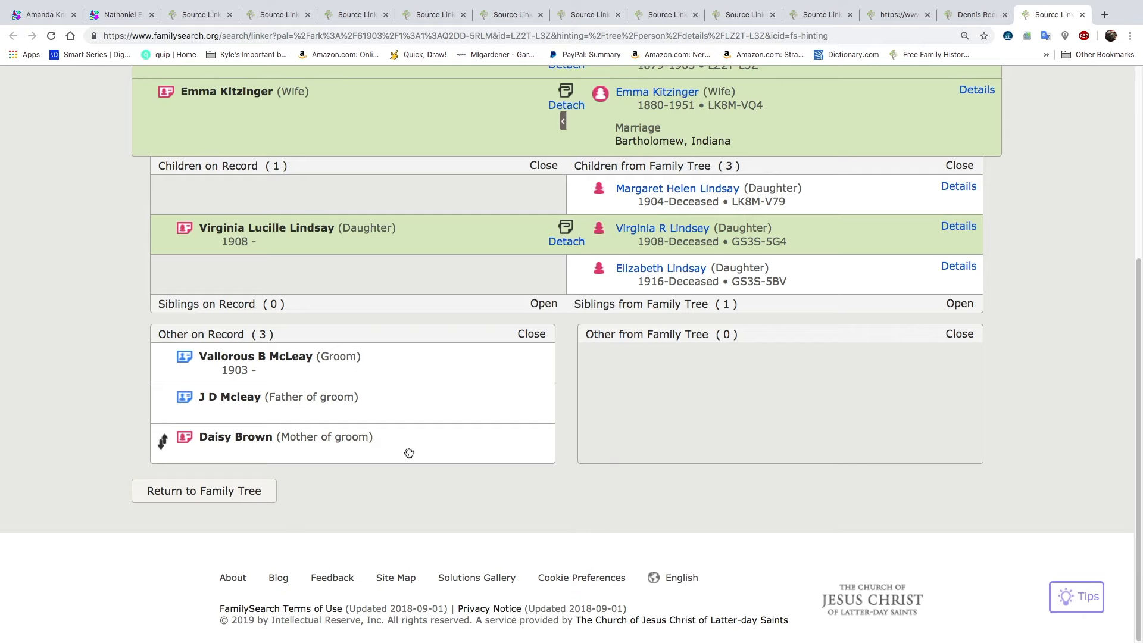
- Change the Kentucky marriage record's focus person to the daughter born 1908, the bride
scroll(381, 441, "up", 3)
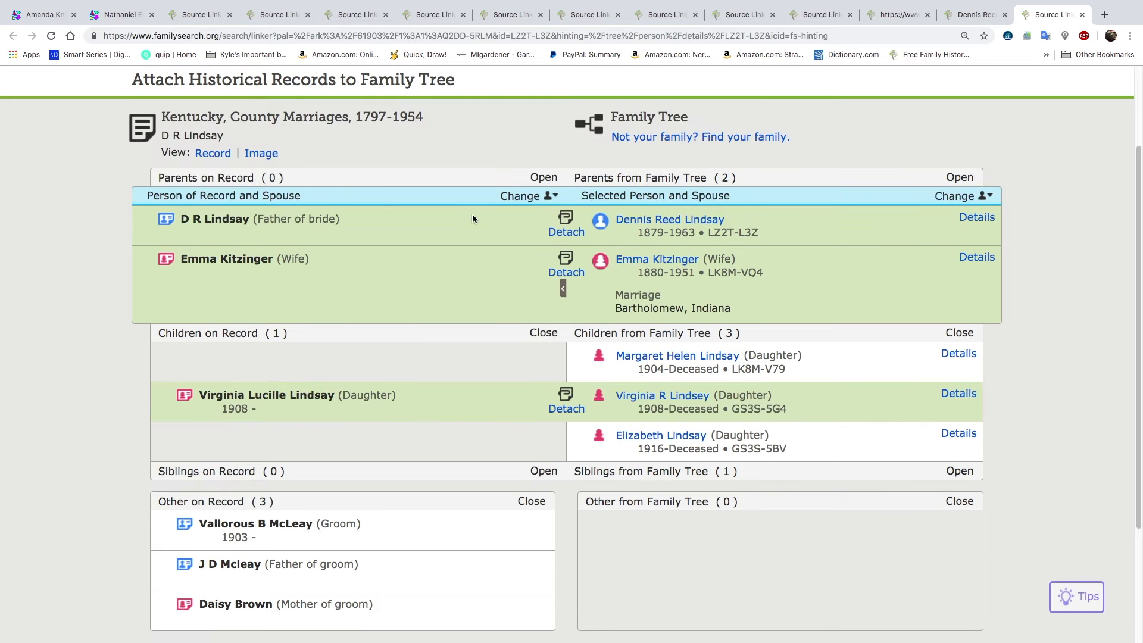
left_click(523, 202)
left_click(476, 352)
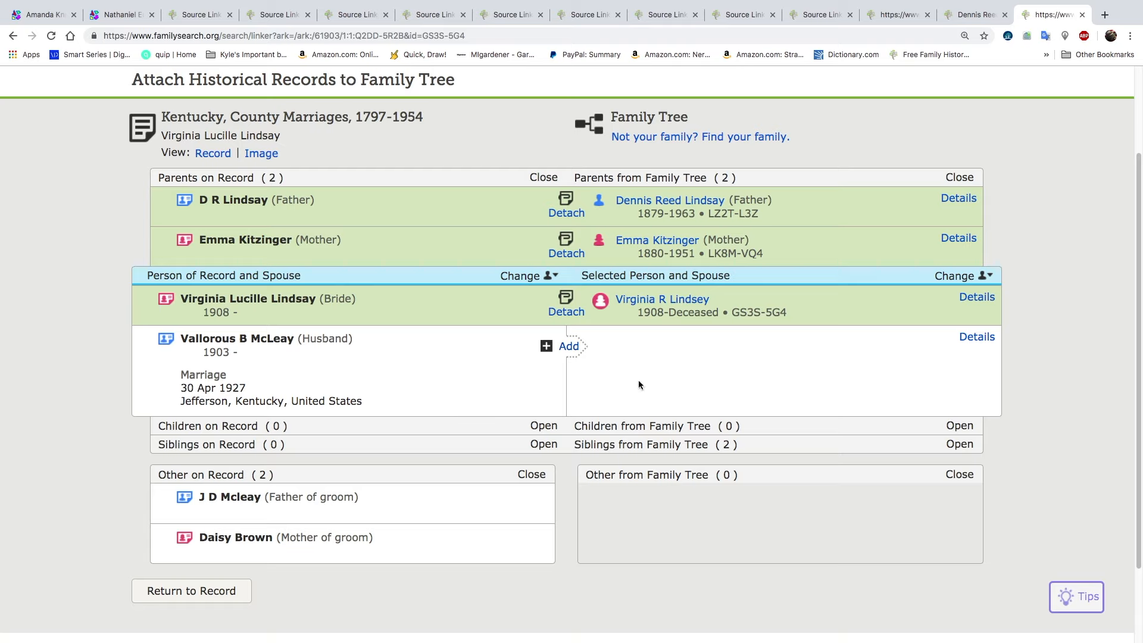
right_click(676, 386)
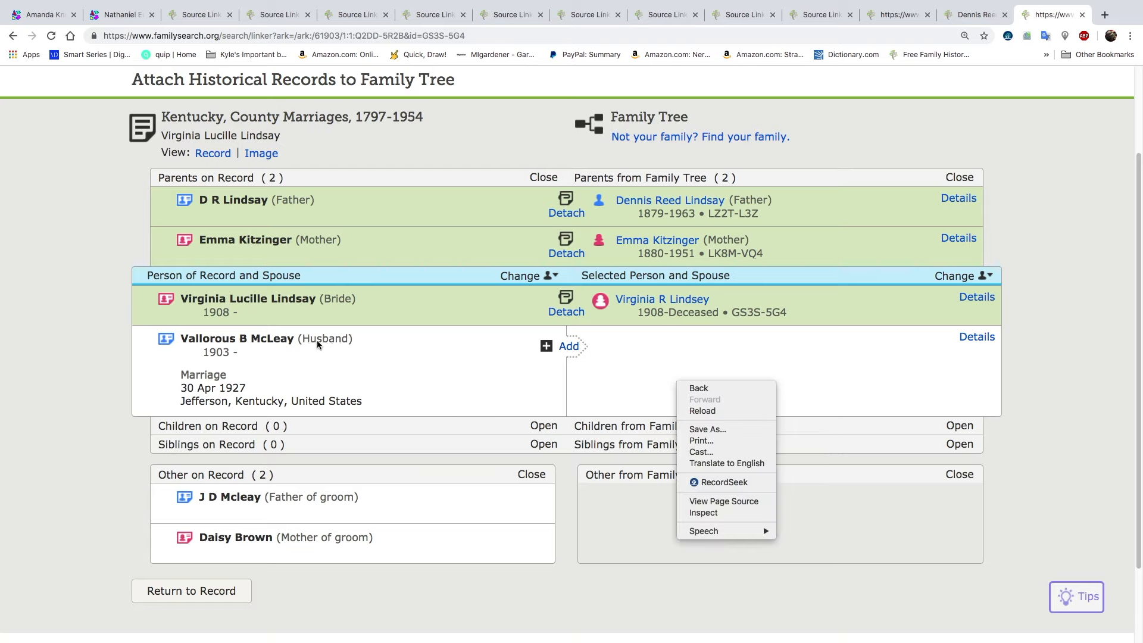
- Create the bride's husband as a new person from the record, adding the 30 Apr 1927 marriage and attaching it with Name, Sex and Birth tagged
left_click(574, 350)
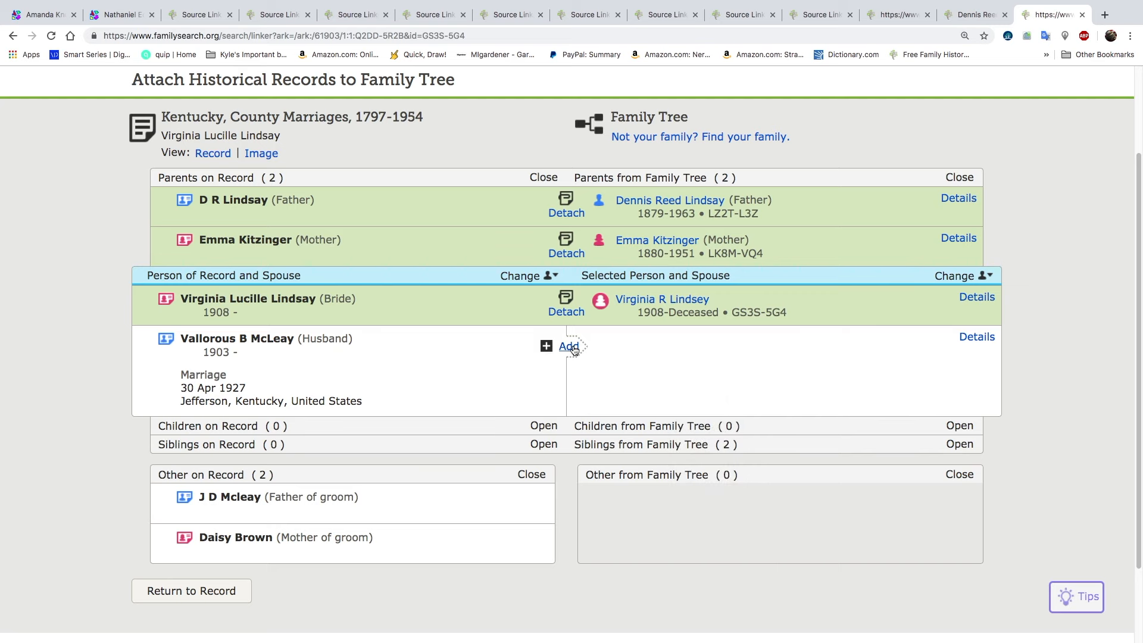
left_click(574, 350)
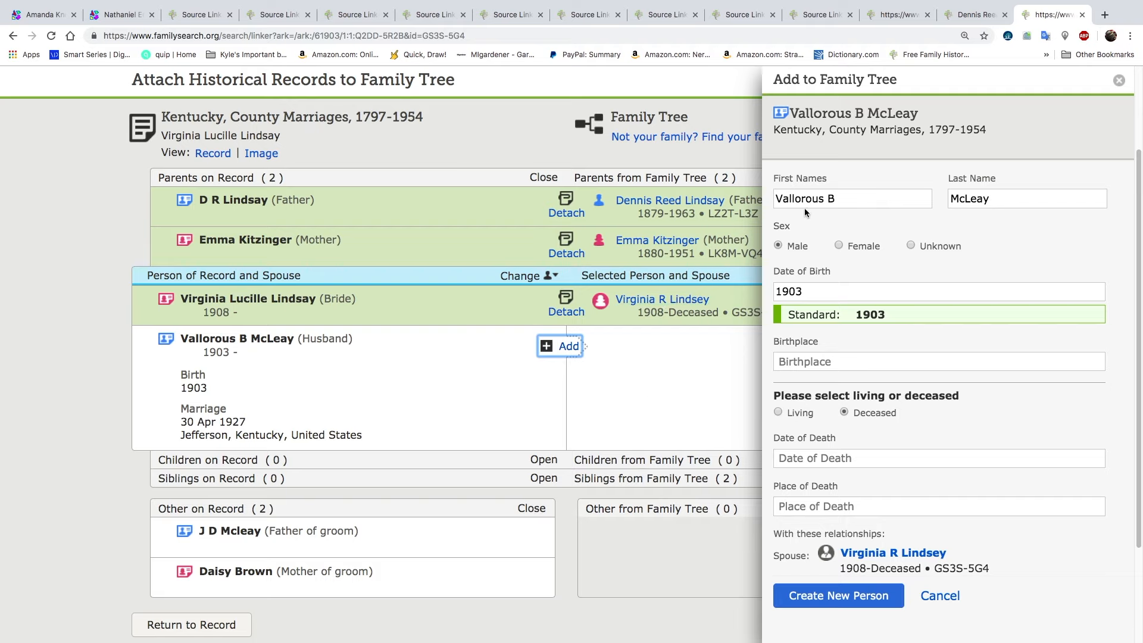
scroll(875, 301, "down", 2)
left_click(840, 597)
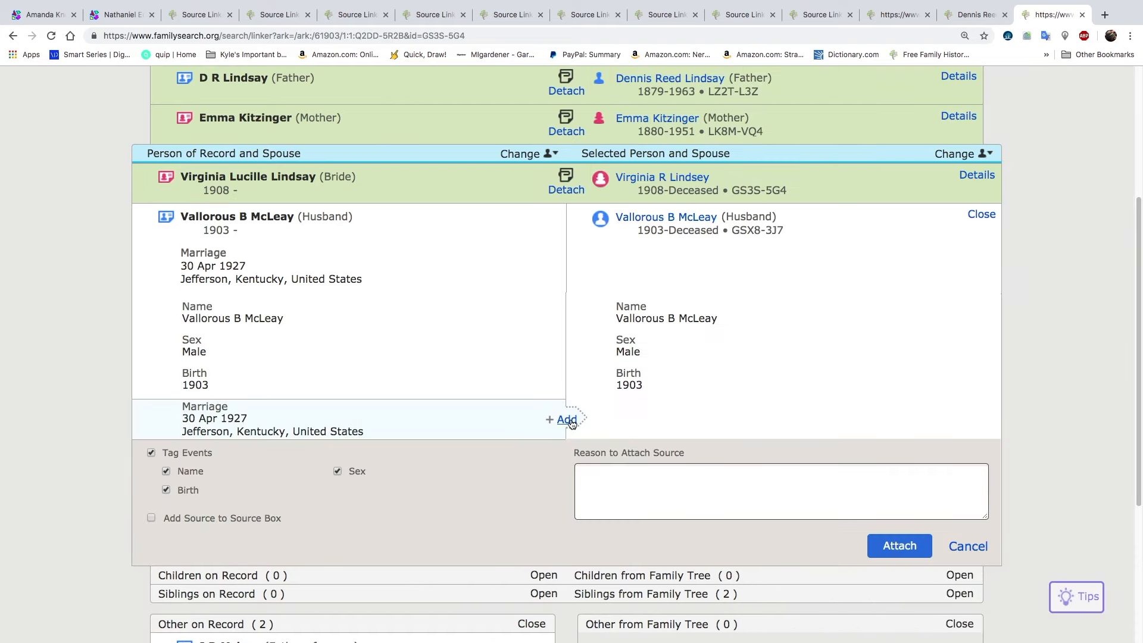
left_click(567, 420)
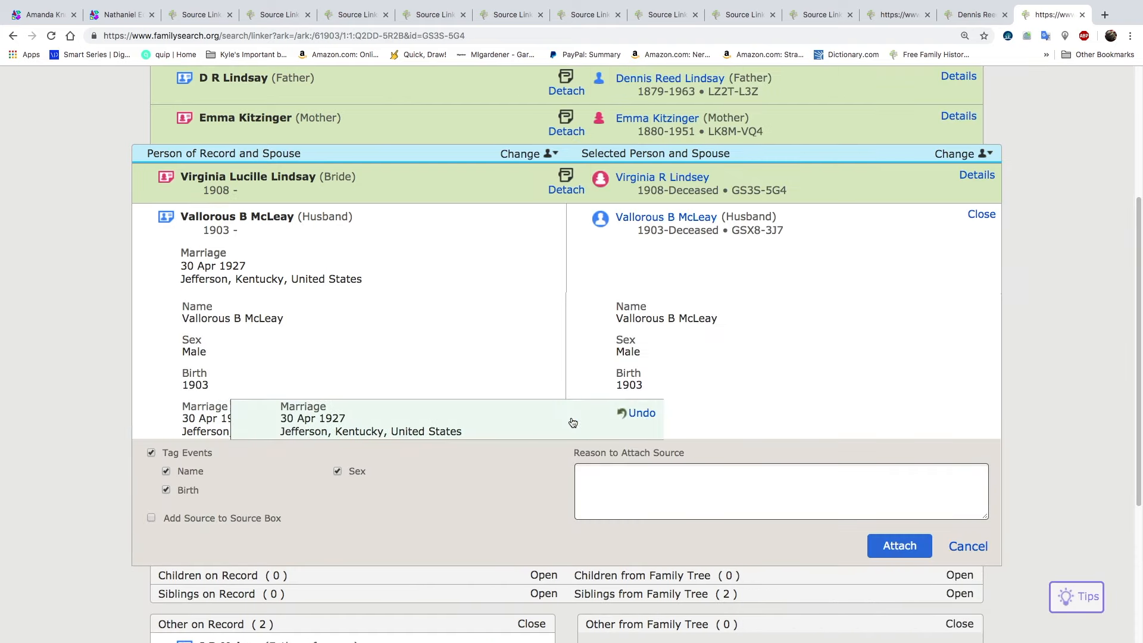
left_click(905, 546)
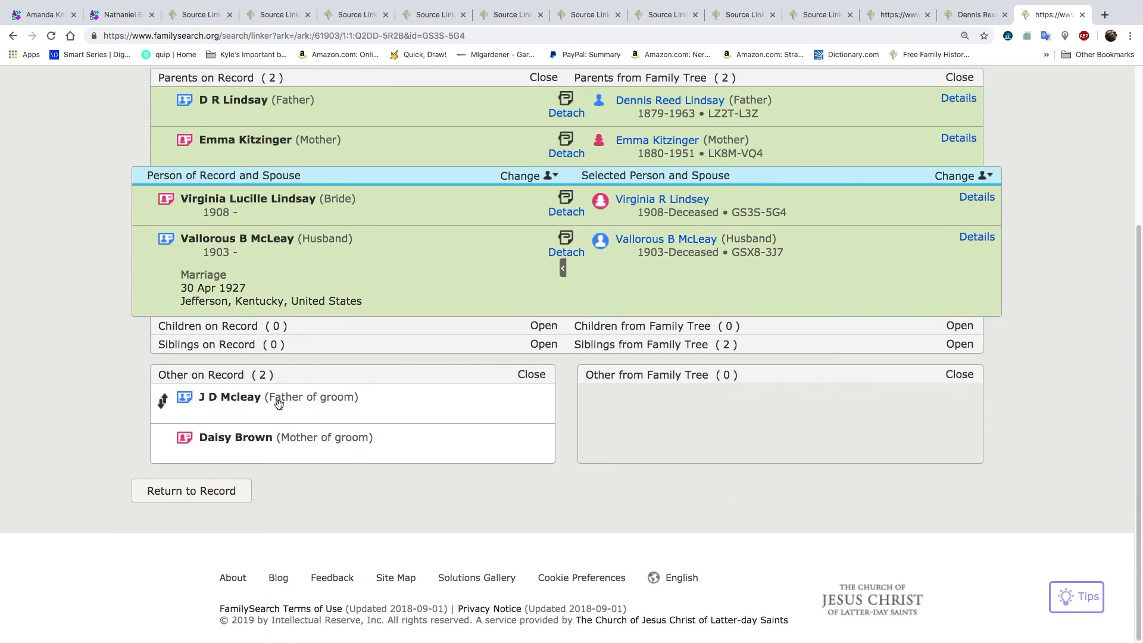
- Change the Kentucky marriage record's focus person to the groom and open his profile page
left_click(516, 173)
left_click(436, 378)
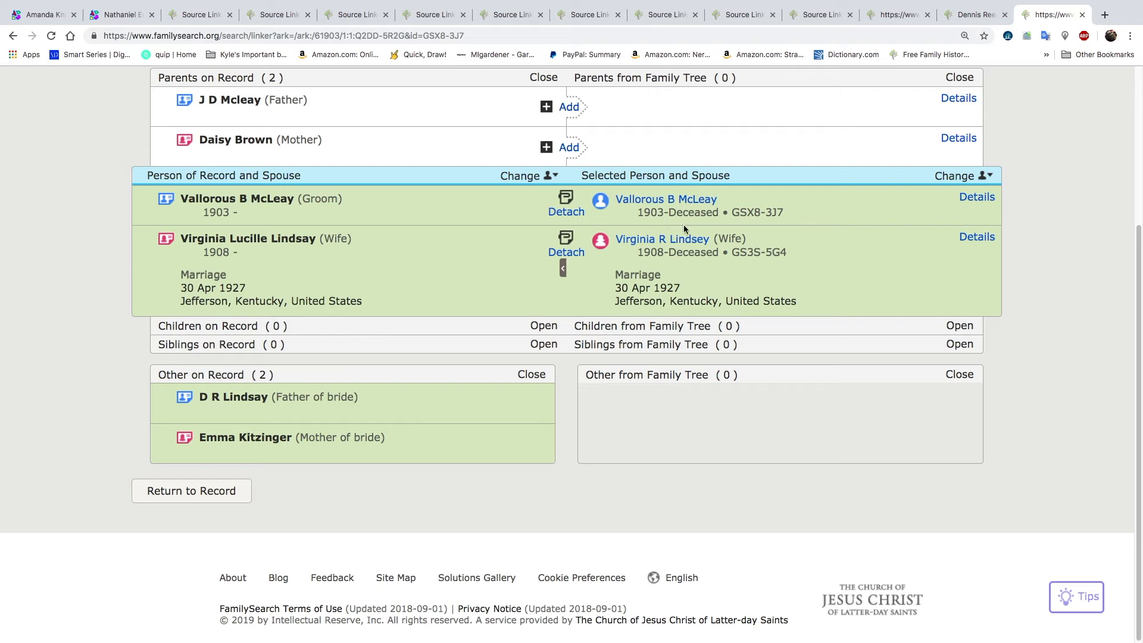
left_click(667, 200)
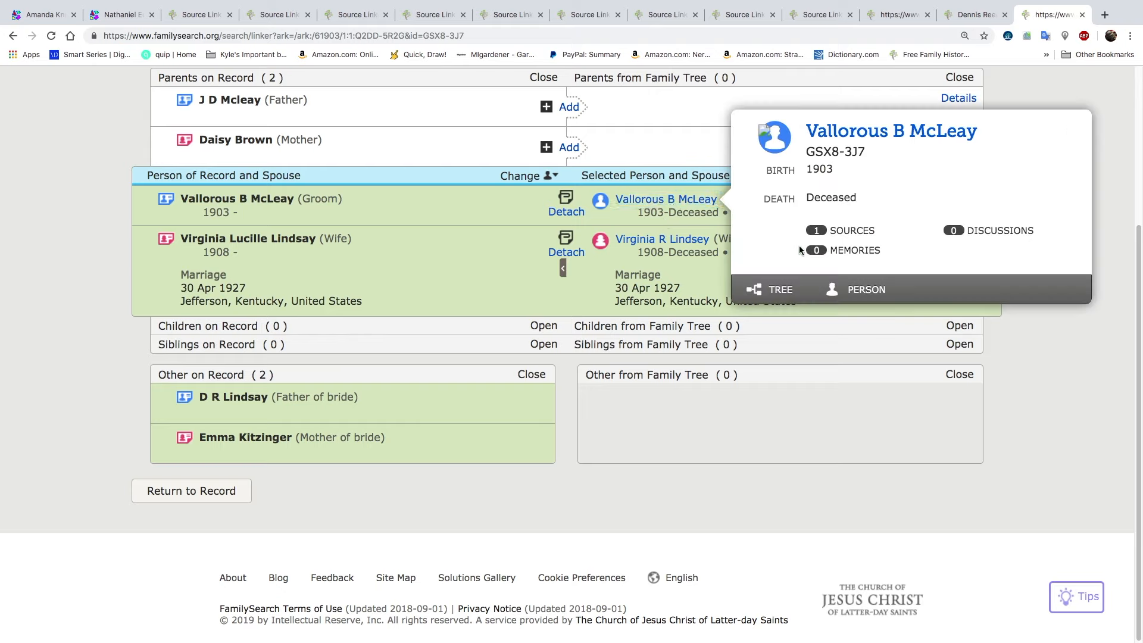
left_click(867, 289)
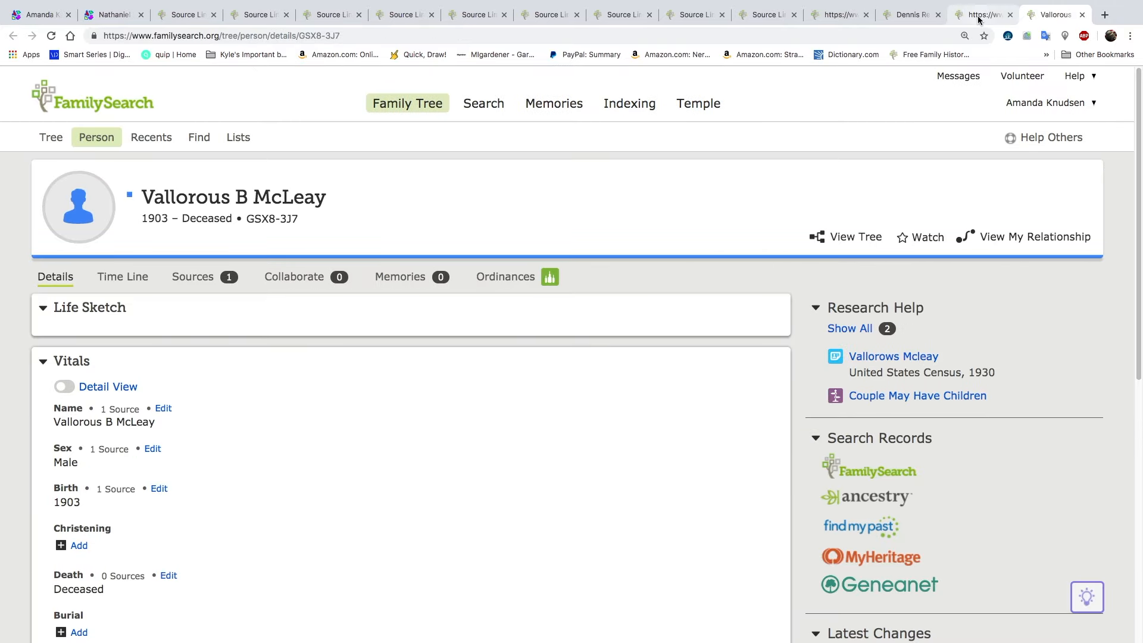
- Open the form for adding a parent to the groom from the family members on his profile
left_click(980, 16)
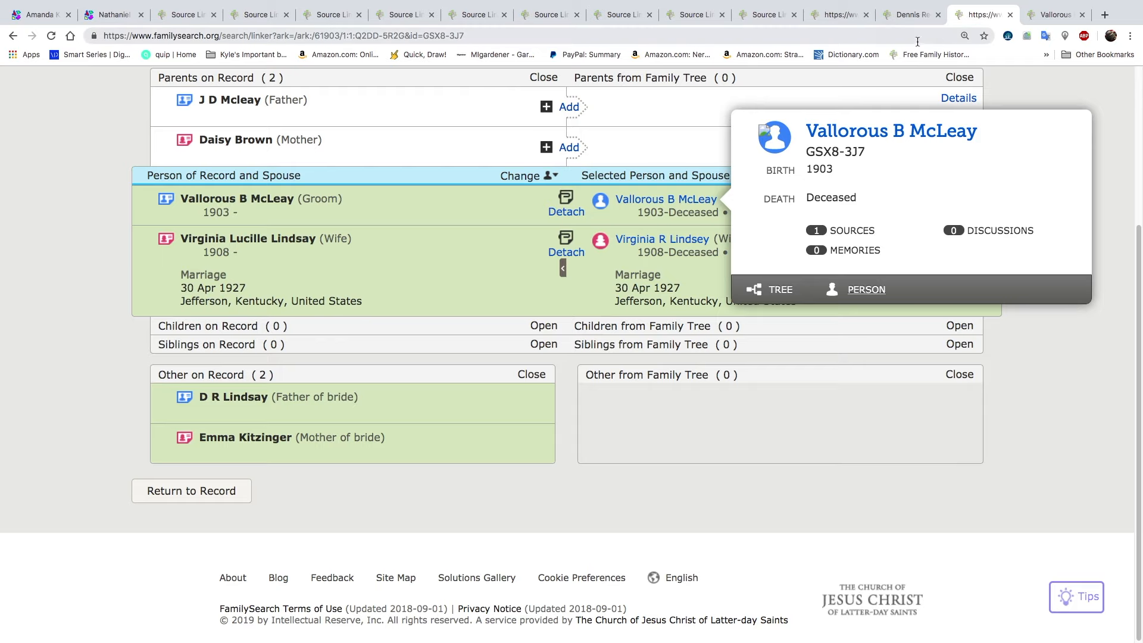
left_click(1054, 14)
scroll(549, 303, "down", 3)
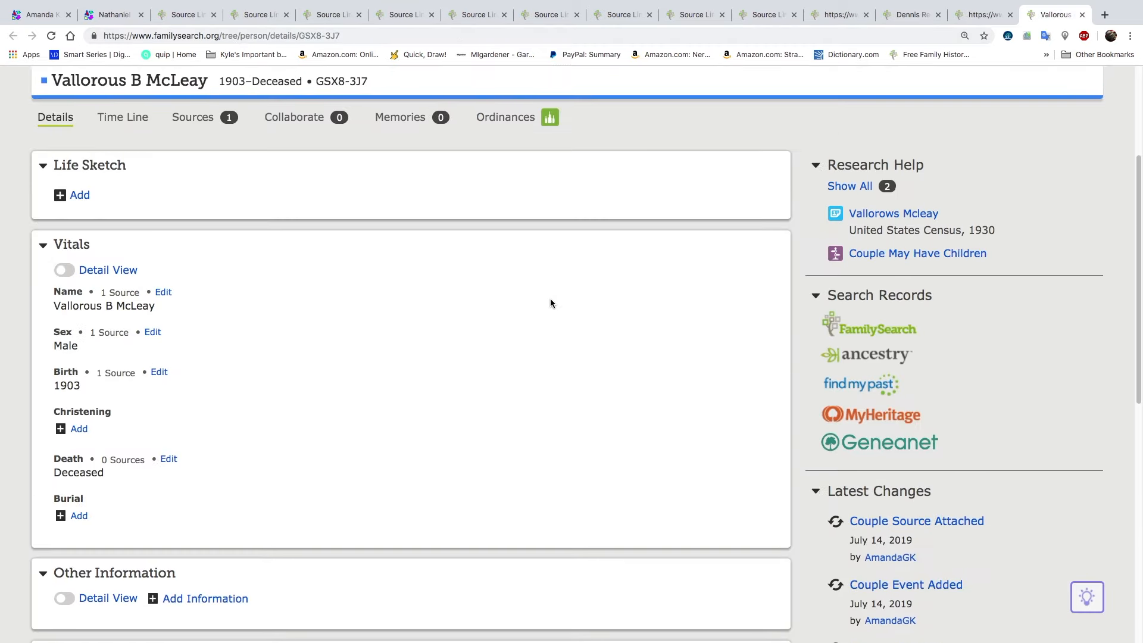
scroll(551, 299, "down", 5)
left_click(510, 366)
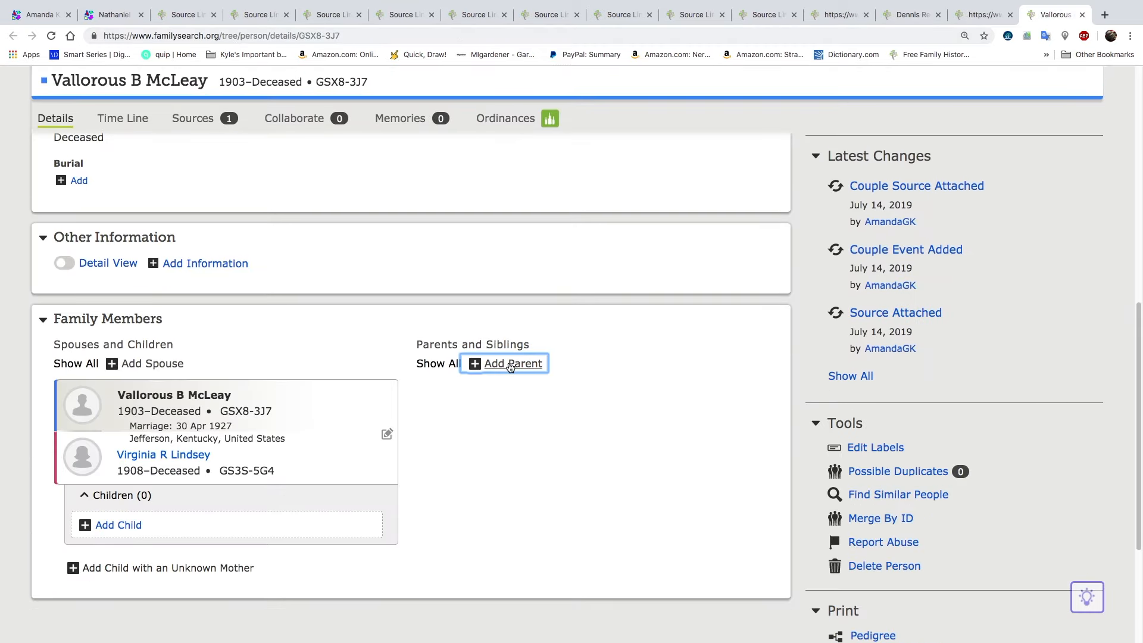
- Enter the groom's father's name from the marriage record in the parent form, with sex Male and status Deceased
type("JD")
key("Tab")
type("McKl")
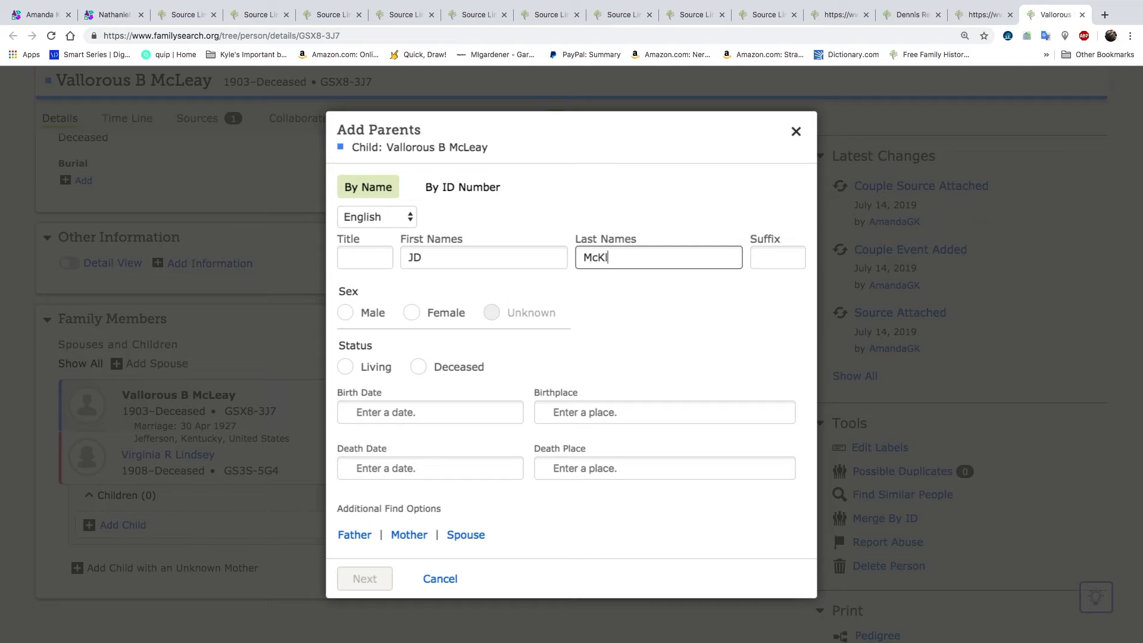
left_click(988, 15)
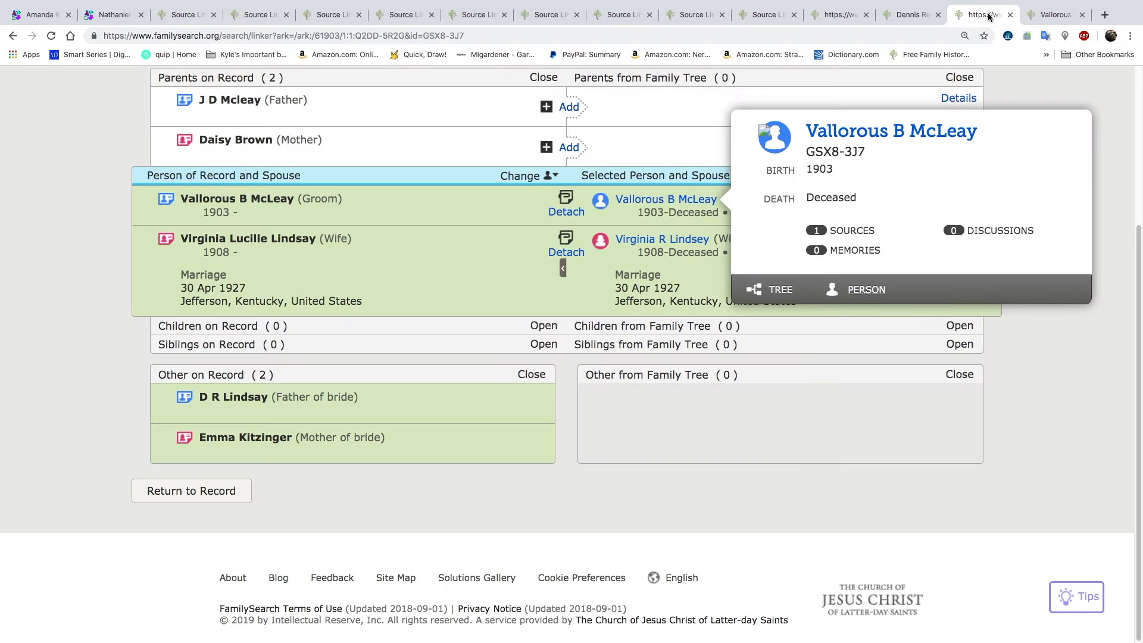
left_click(1043, 17)
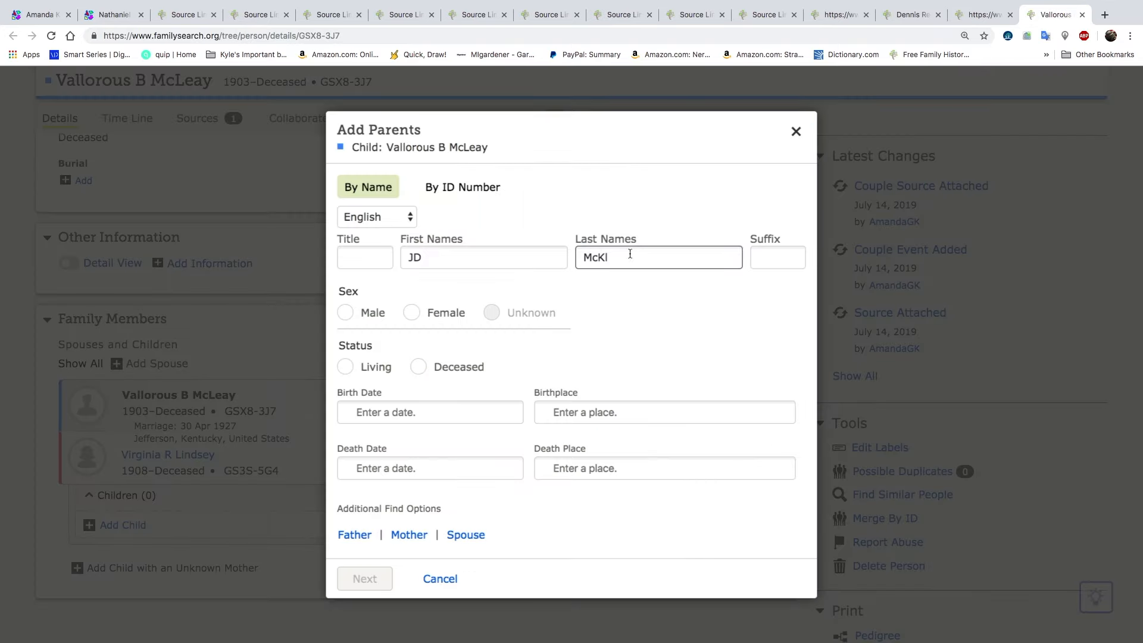
key("BackSpace")
key("BackSpace")
type("Leay")
left_click(980, 16)
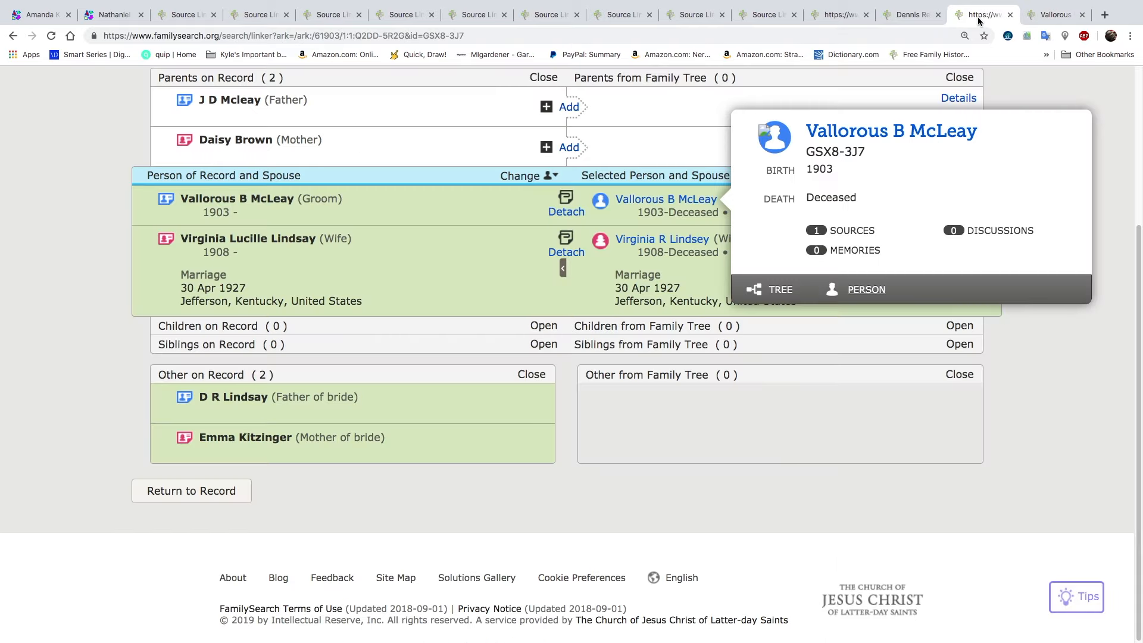
left_click(1035, 21)
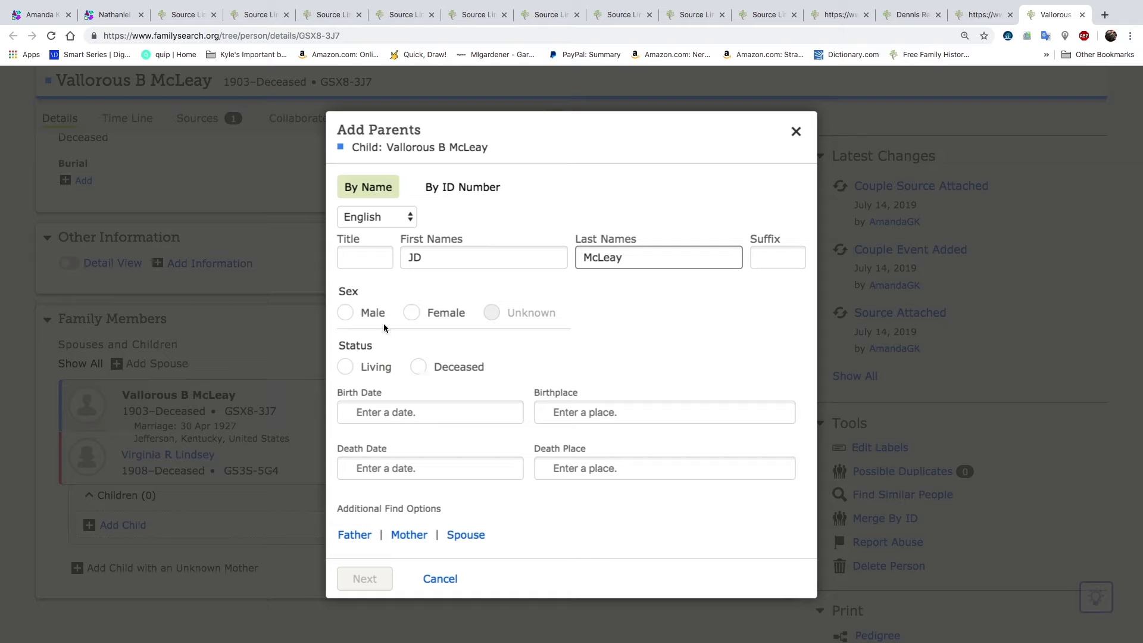
left_click(346, 315)
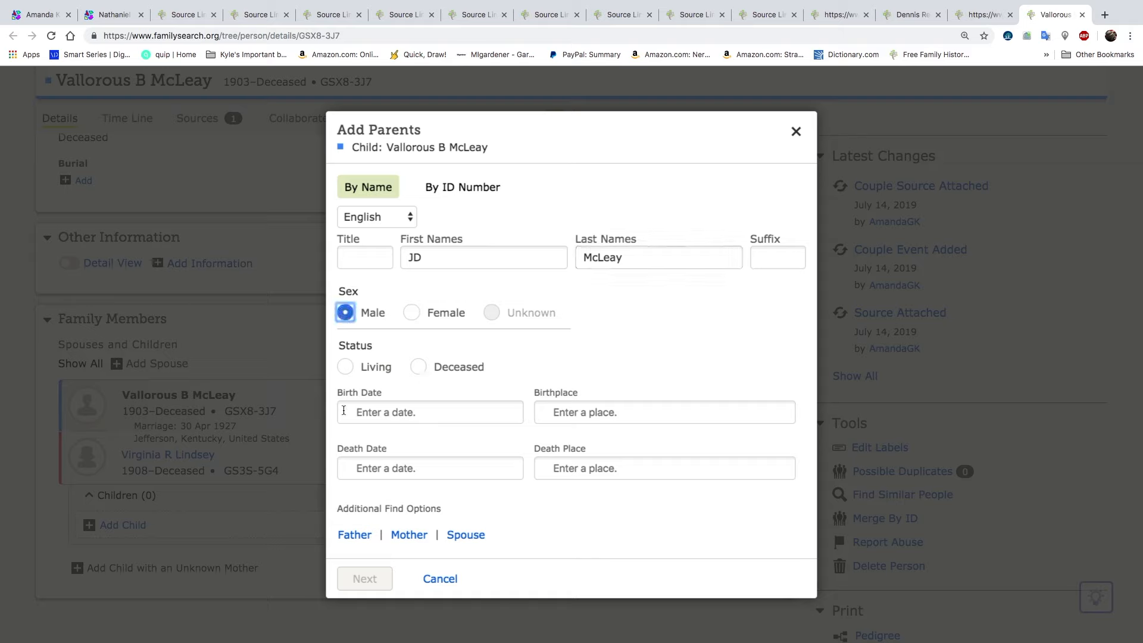
left_click(419, 367)
- Add the groom's mother's first and last name as the spouse, search for matching people, and close the form without creating anyone
left_click(454, 535)
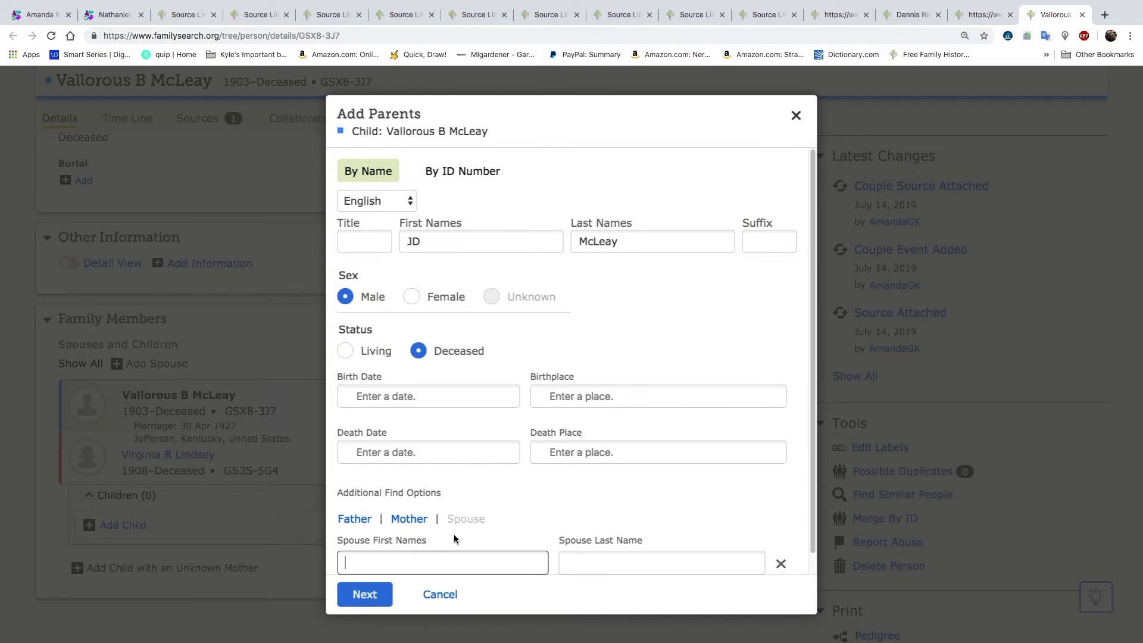
left_click(984, 14)
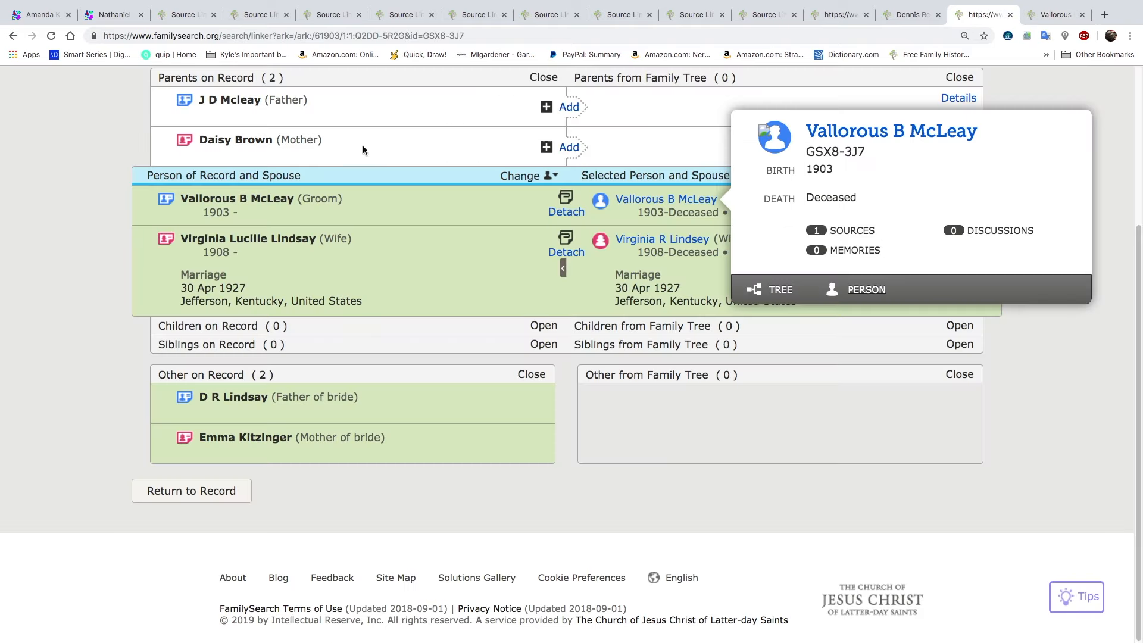
left_click(1040, 15)
type("Daisy")
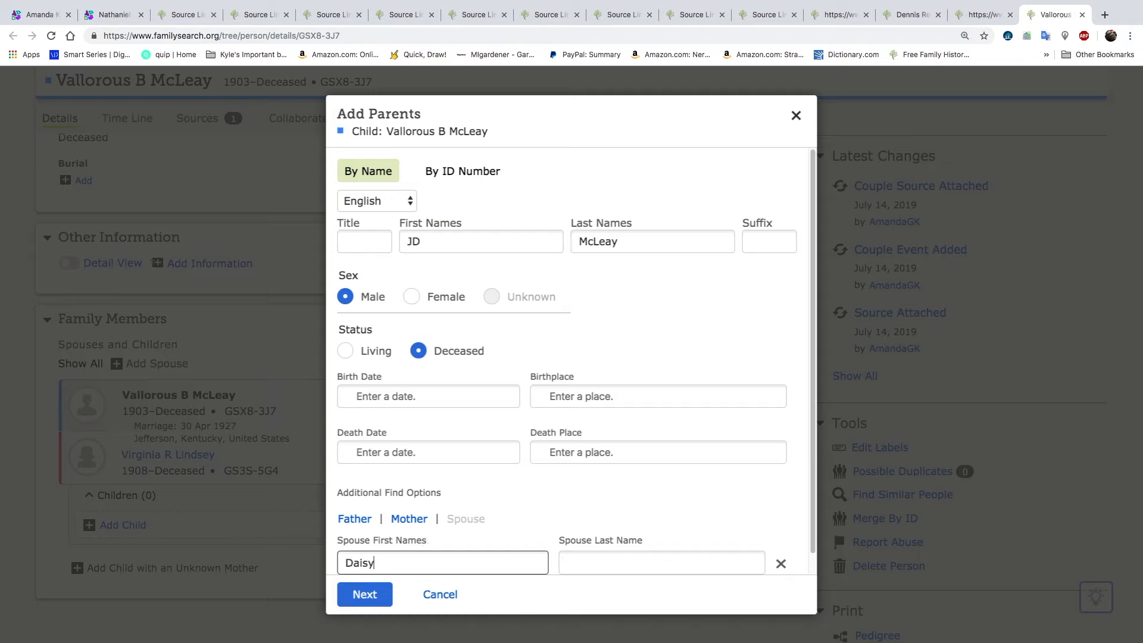
key("Tab")
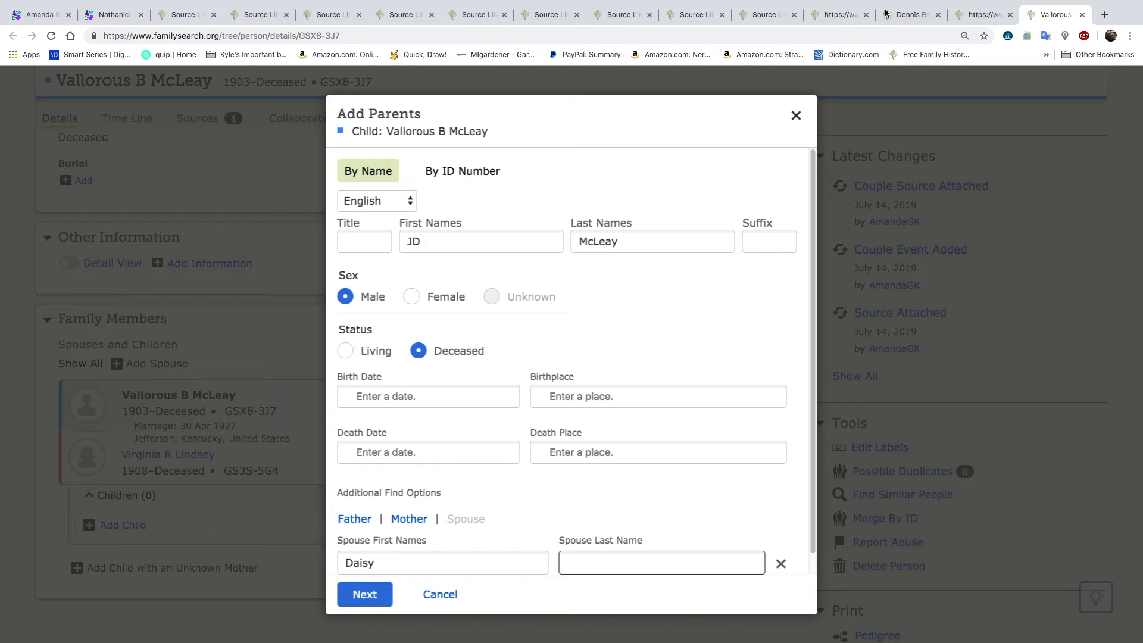
left_click(984, 15)
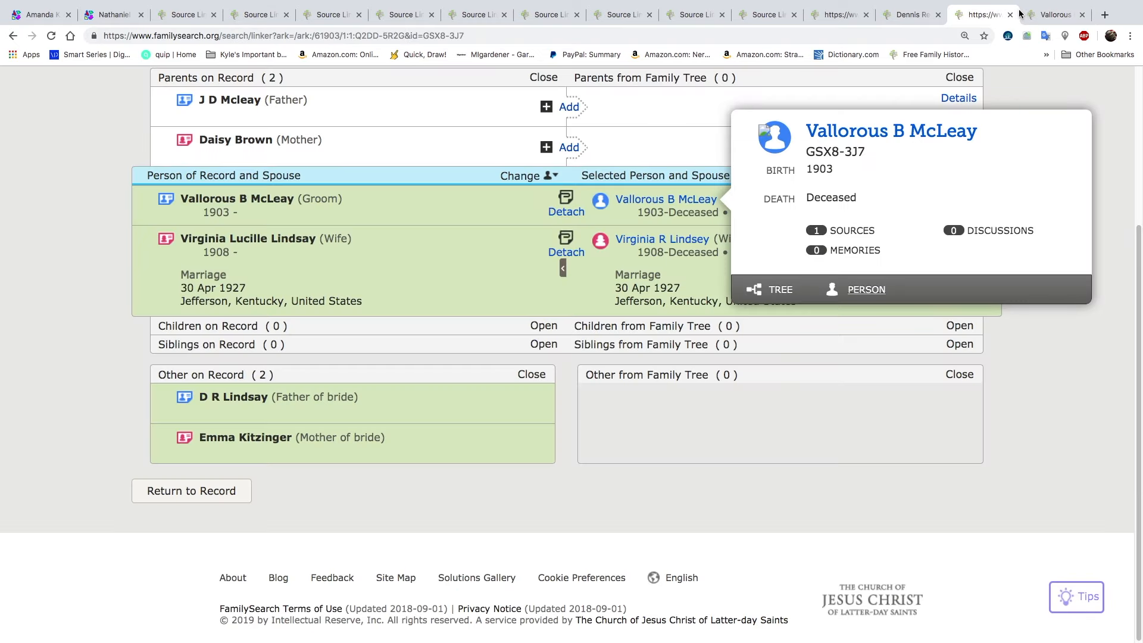
left_click(1041, 16)
type("Brown")
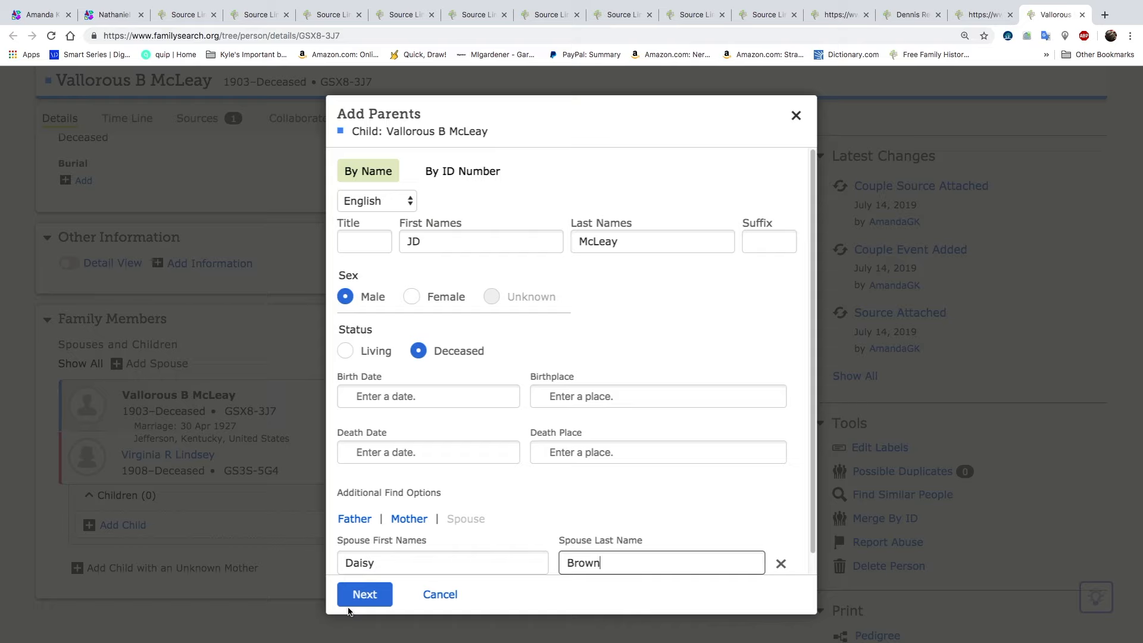
left_click(363, 595)
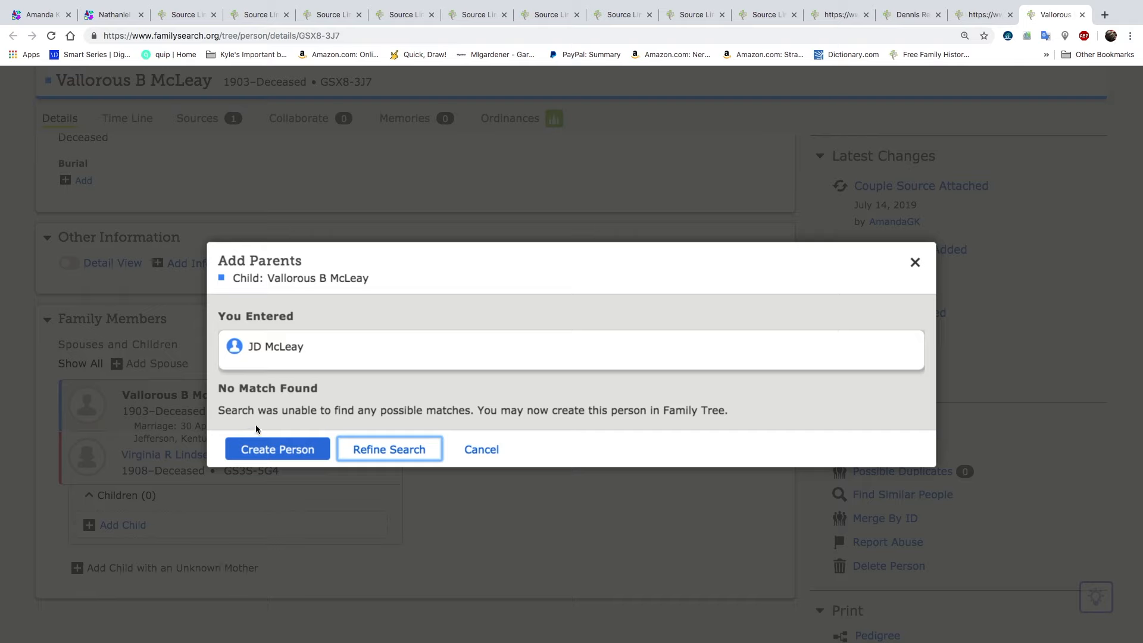
left_click(486, 451)
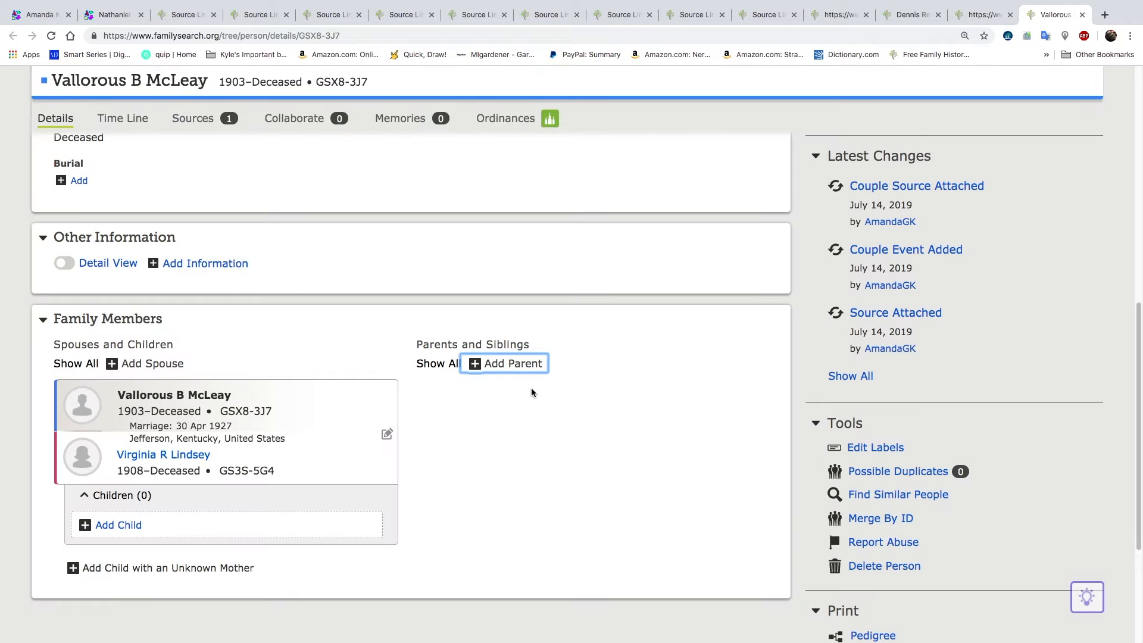
- Create the groom's father from the marriage record as deceased with the reason "son born 1903", and attach the record with Name and Sex tagged
left_click(986, 17)
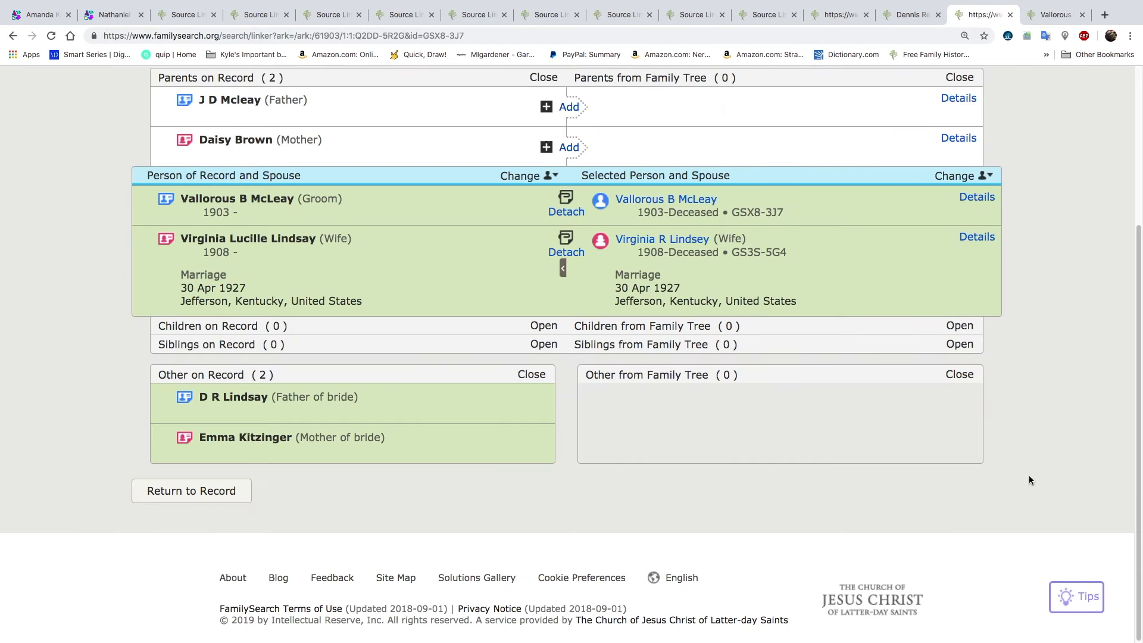
left_click(577, 109)
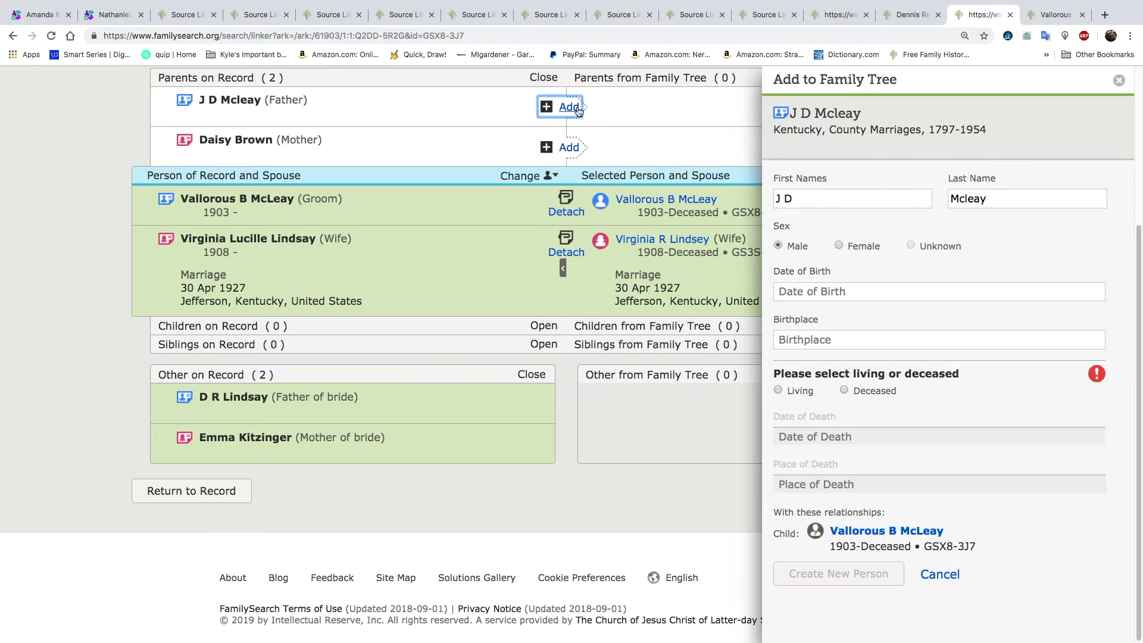
left_click(848, 392)
scroll(866, 405, "down", 3)
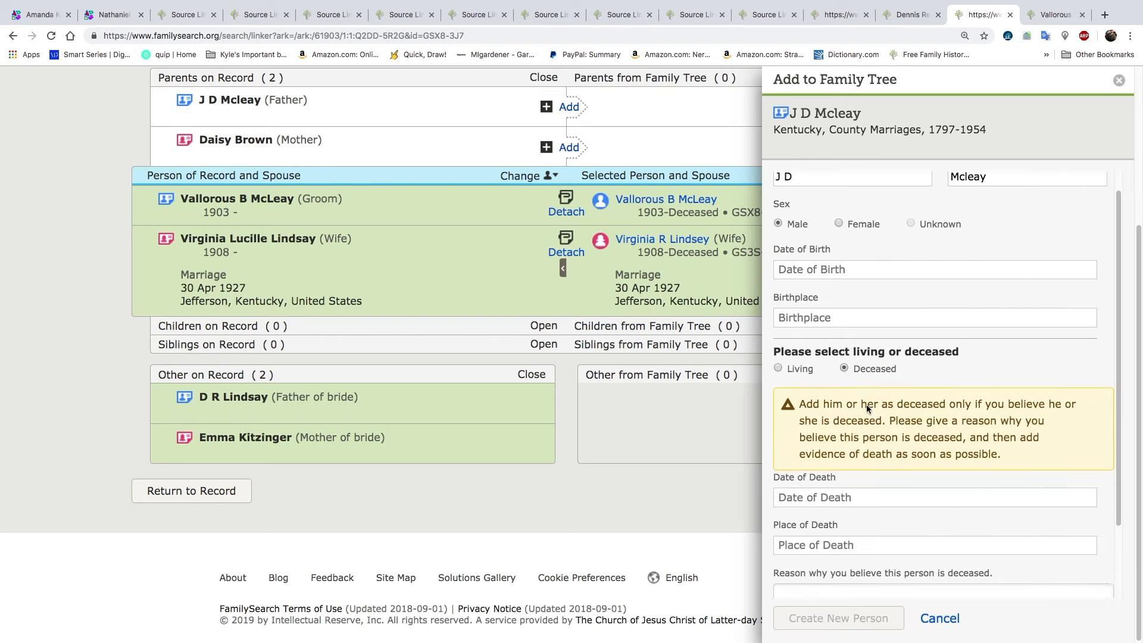
left_click(816, 533)
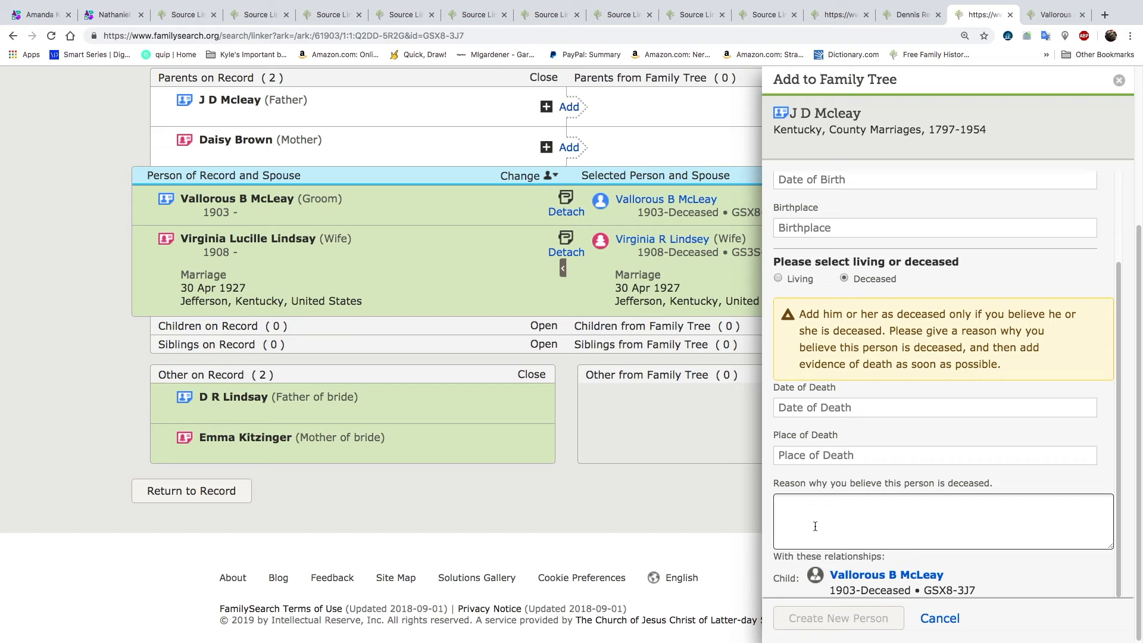
type("son born ")
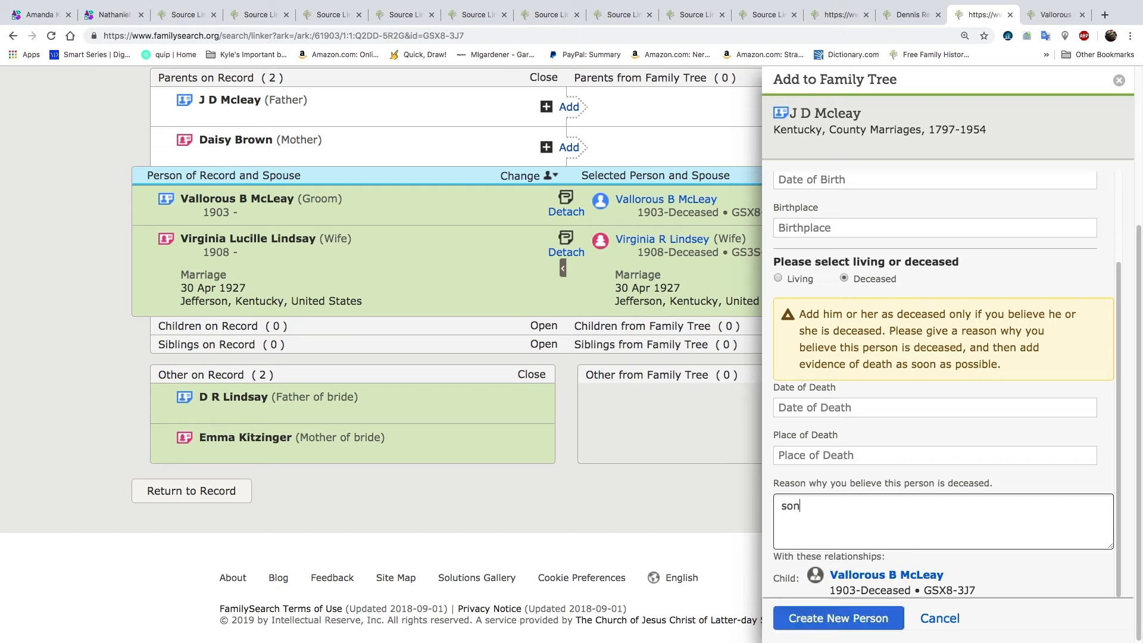
type("1903")
left_click(819, 620)
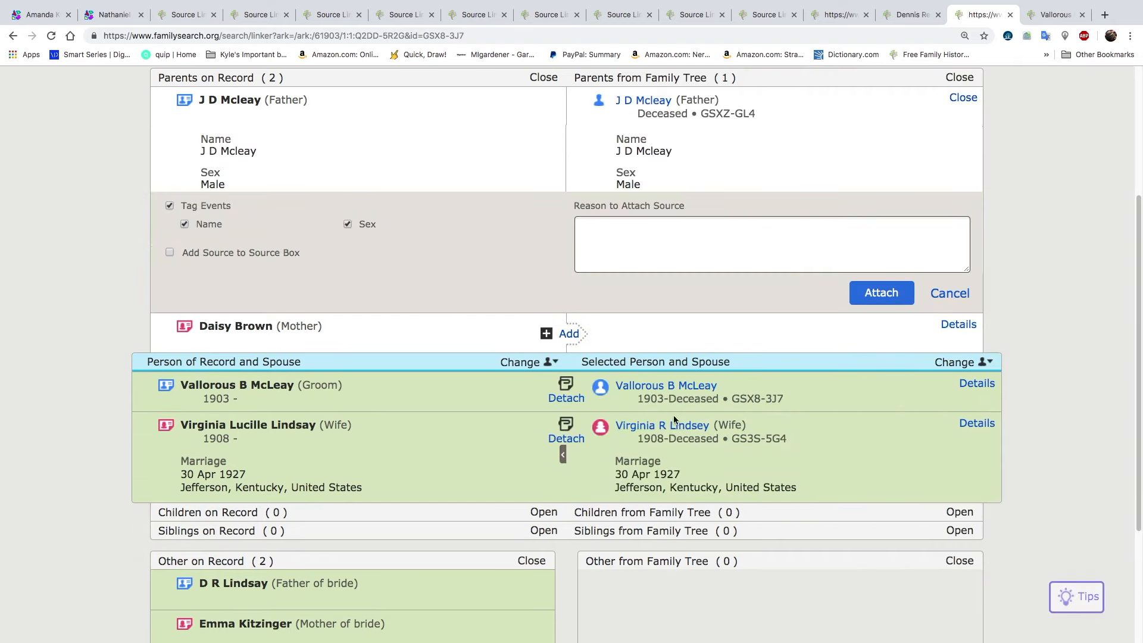
left_click(881, 293)
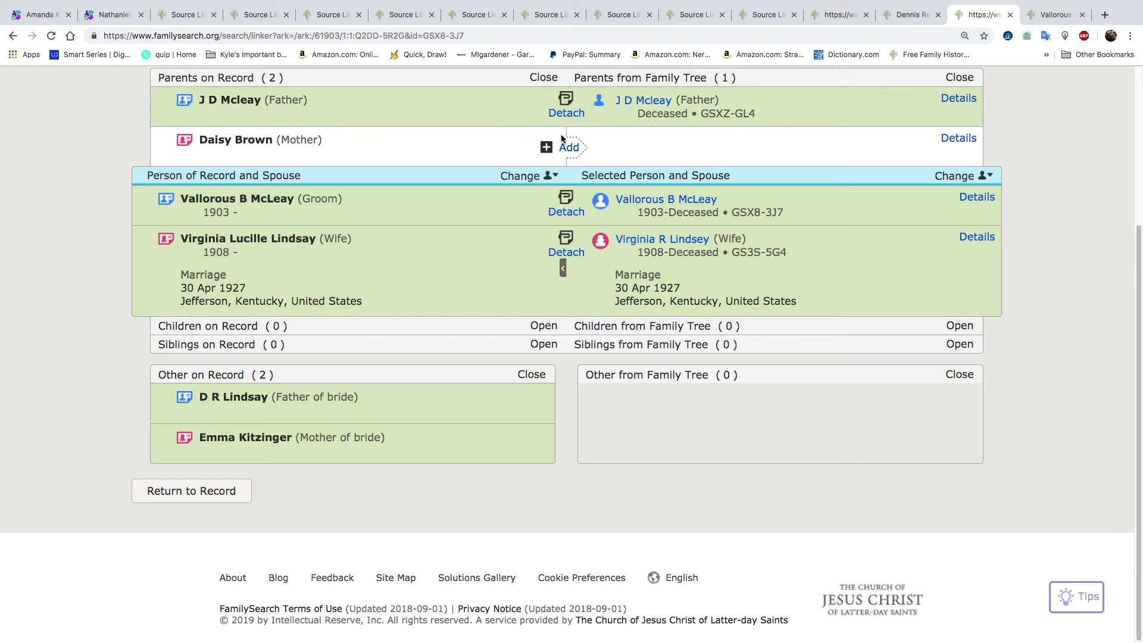
- Create the groom's mother from the marriage record as deceased with the reason "son born 1903", and attach the record with Name and Sex tagged
left_click(571, 149)
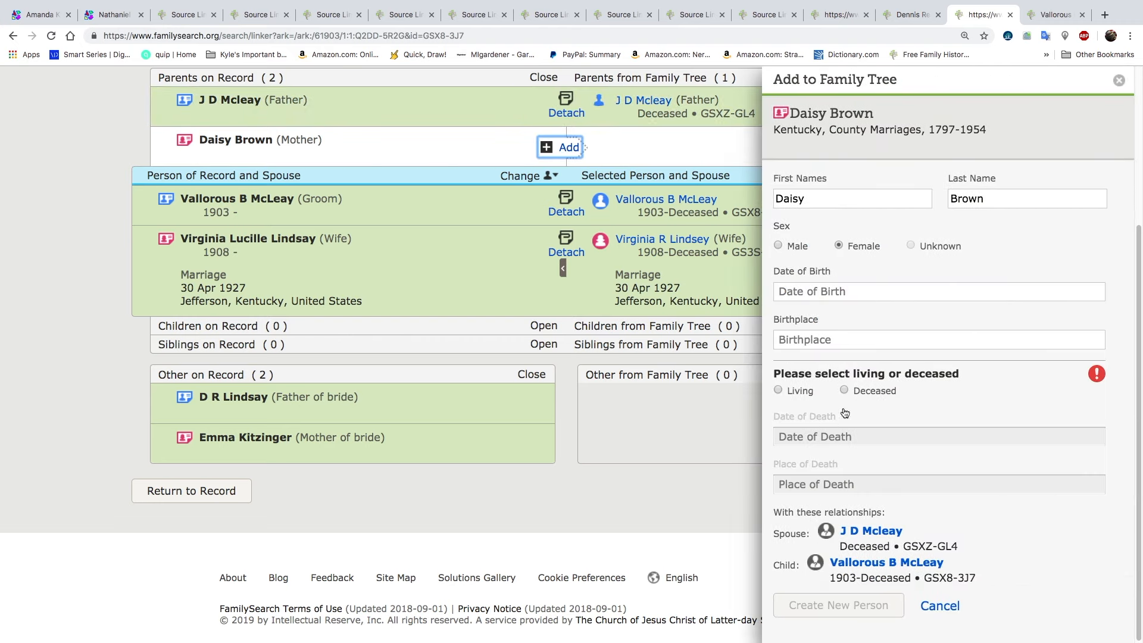
left_click(845, 390)
scroll(846, 405, "down", 5)
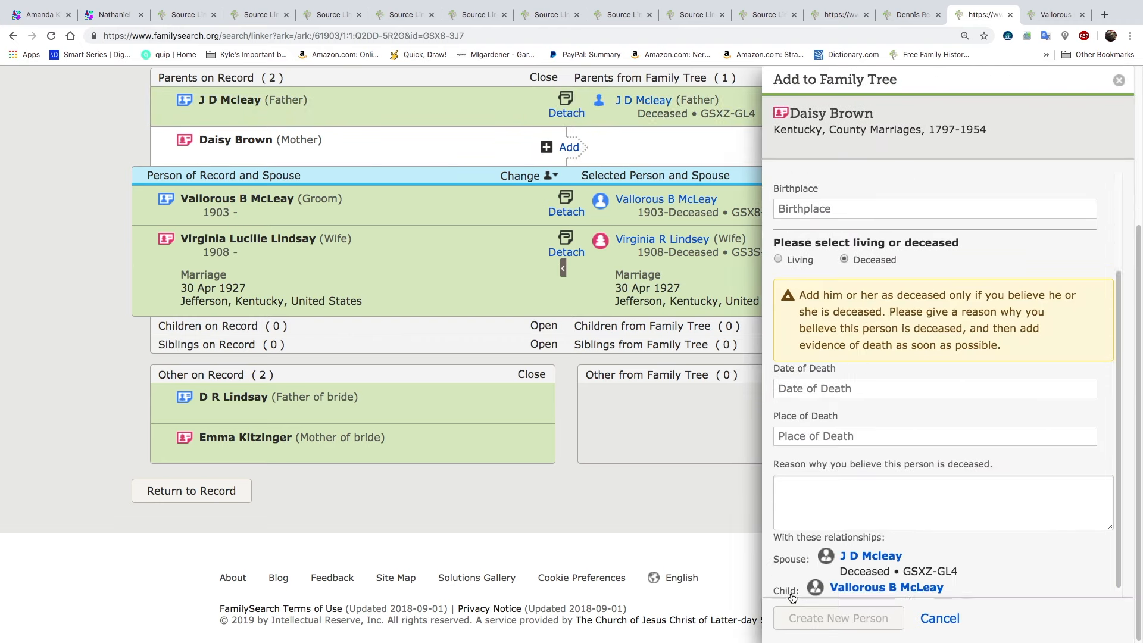
left_click(814, 480)
type("son born")
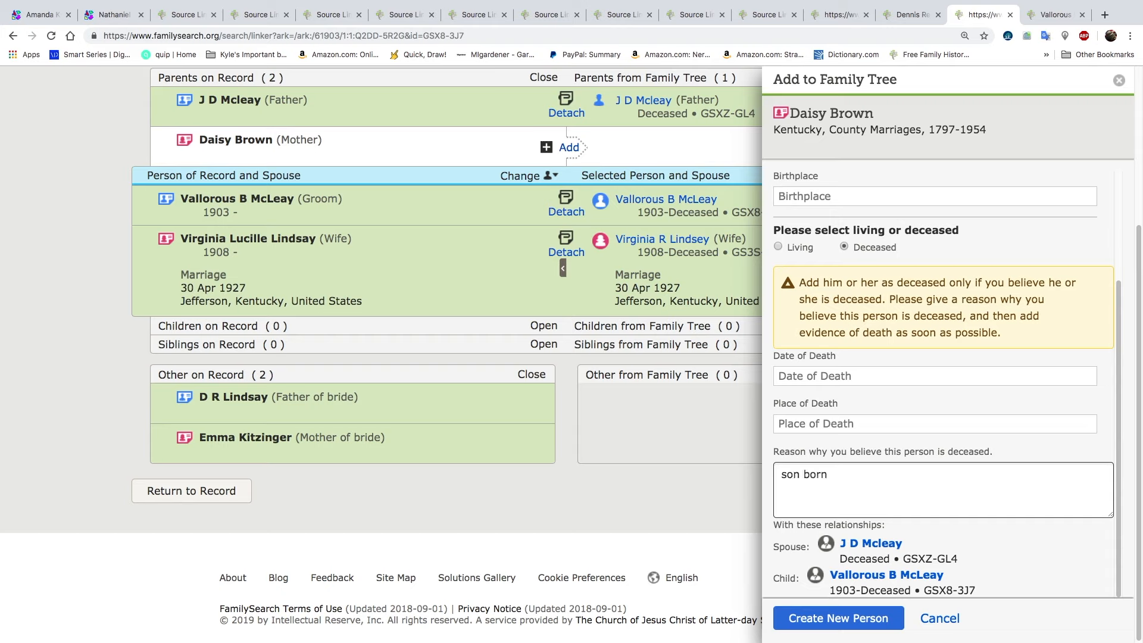
type(" 1903")
left_click(813, 619)
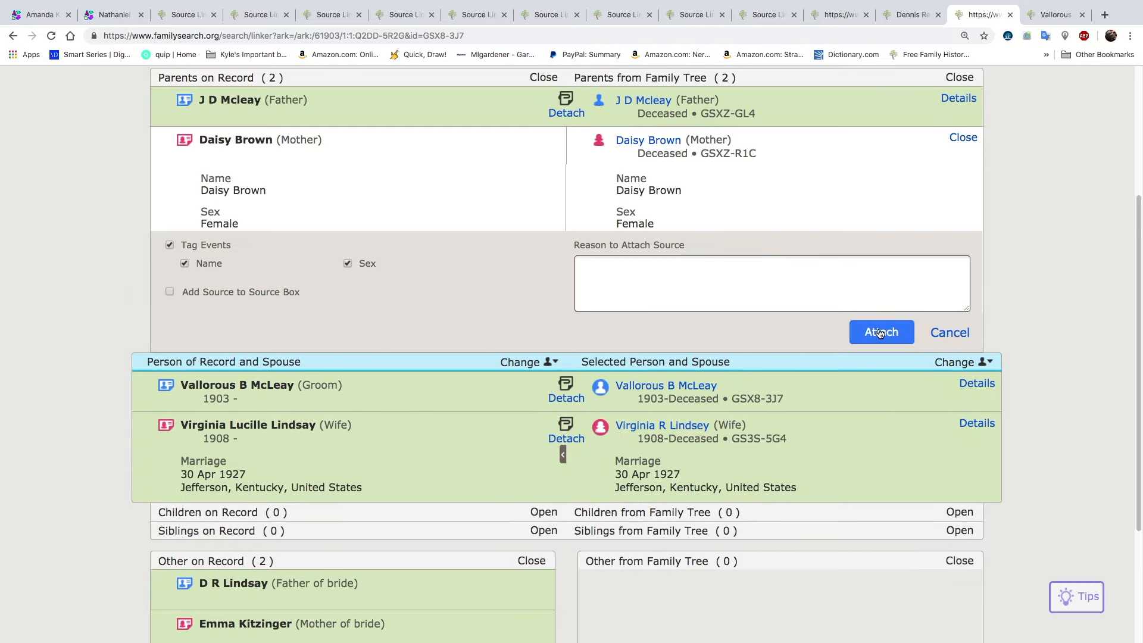
left_click(881, 333)
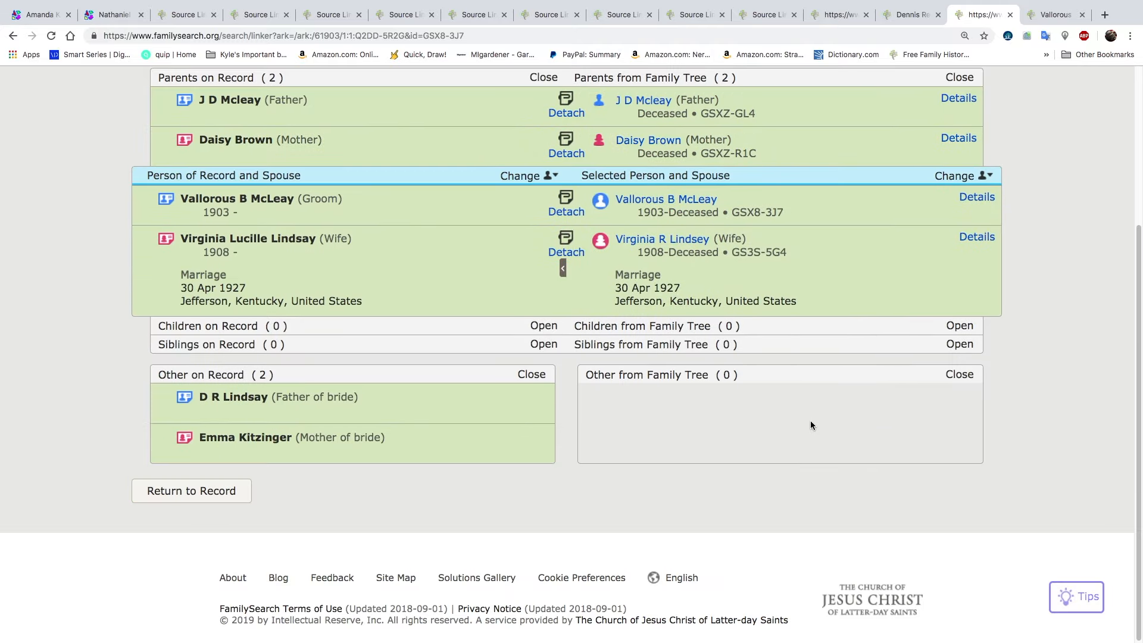
- Reload the groom's profile and examine his vitals, family members and research help
scroll(848, 445, "up", 3)
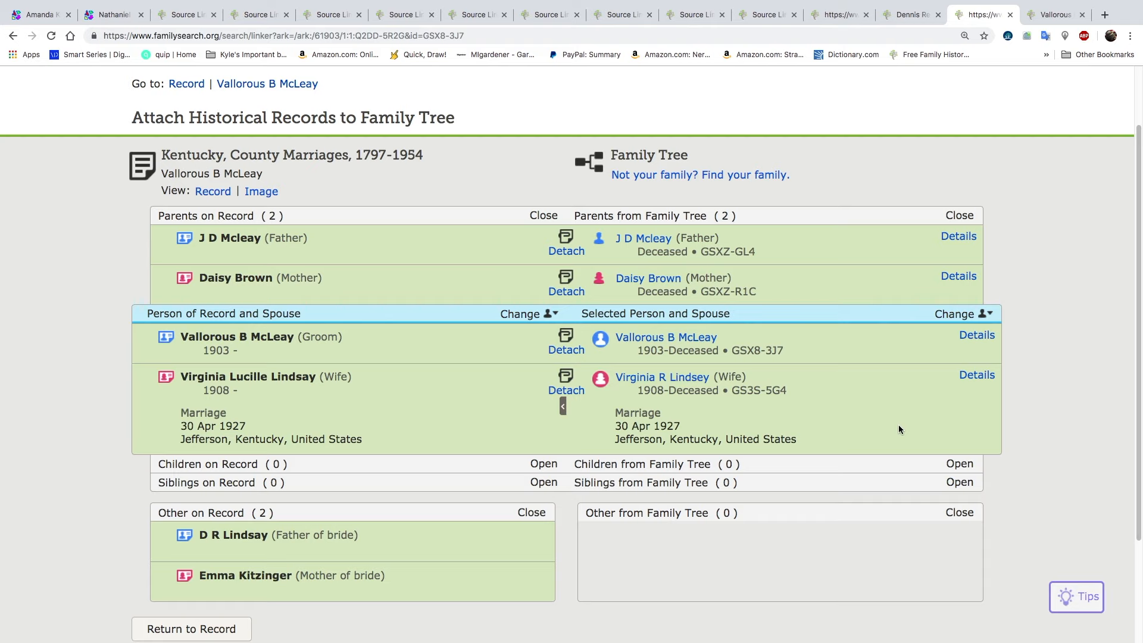
left_click(1039, 13)
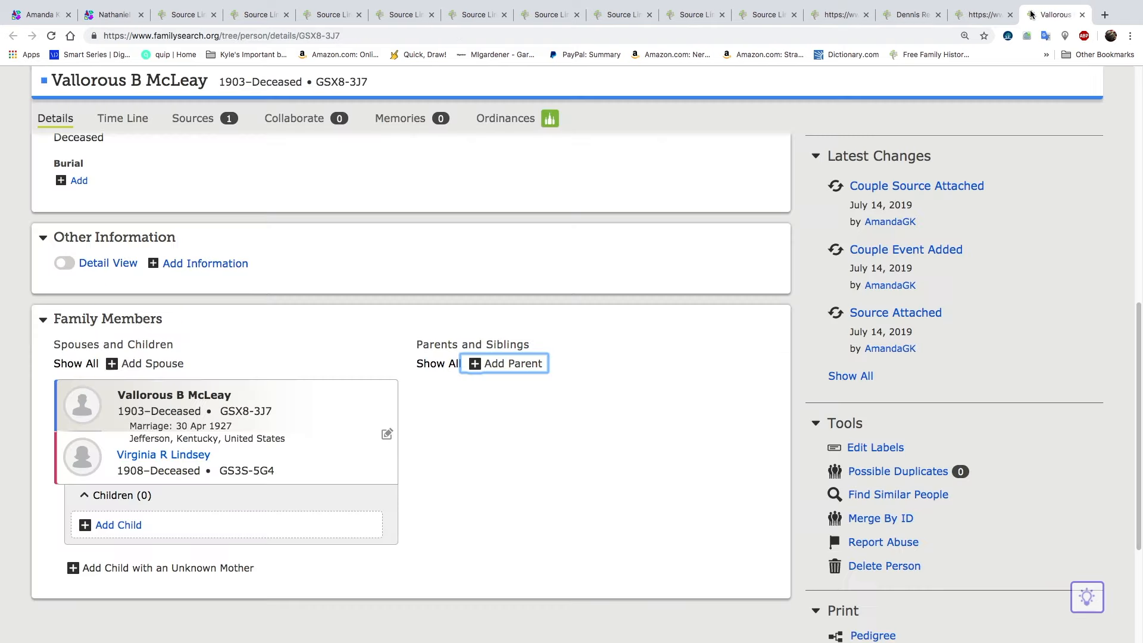
left_click(52, 37)
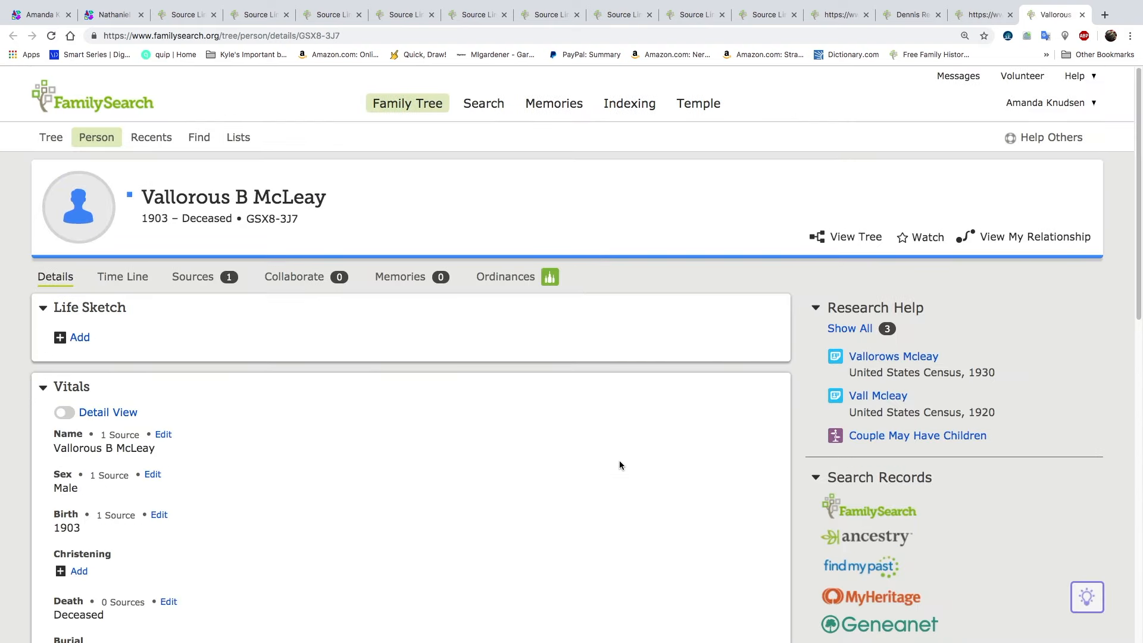
scroll(577, 449, "down", 2)
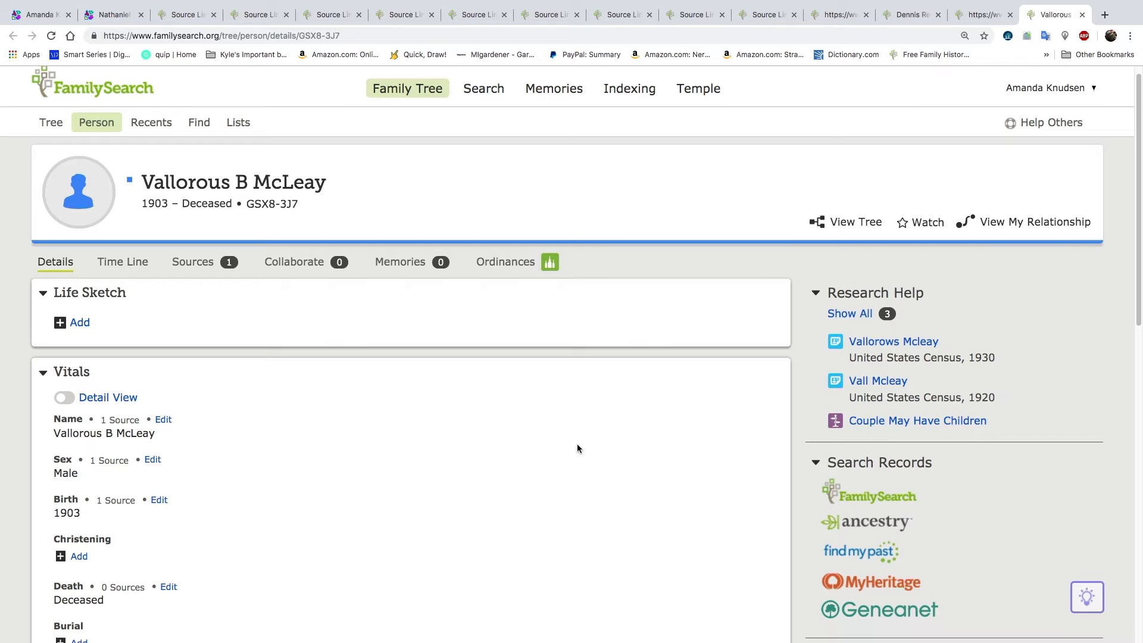
scroll(578, 446, "down", 2)
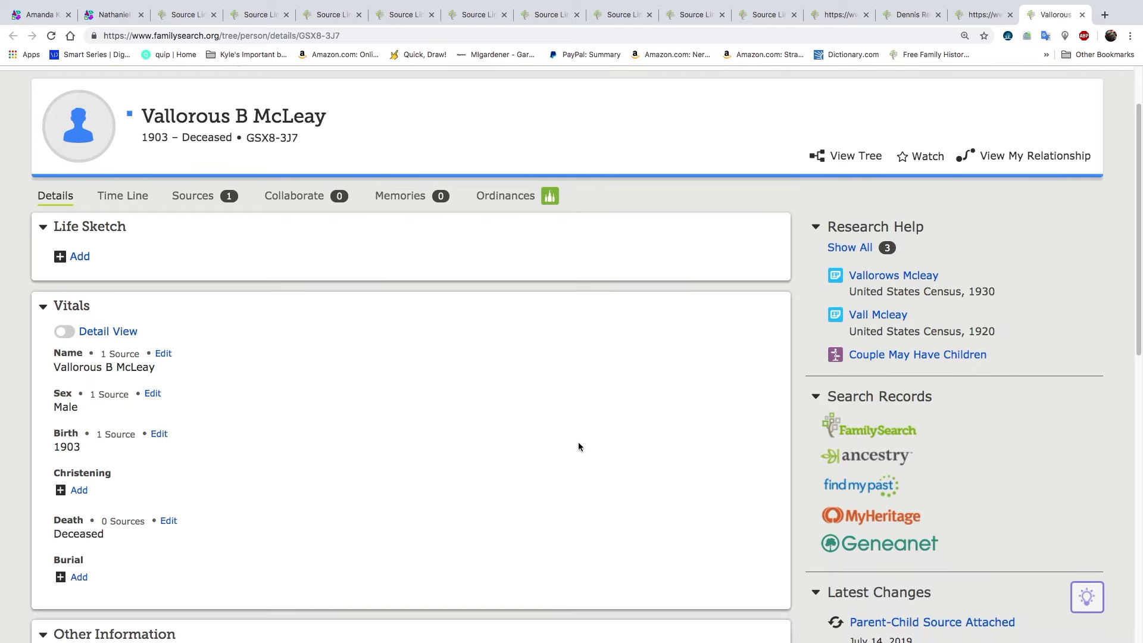
scroll(579, 446, "down", 1)
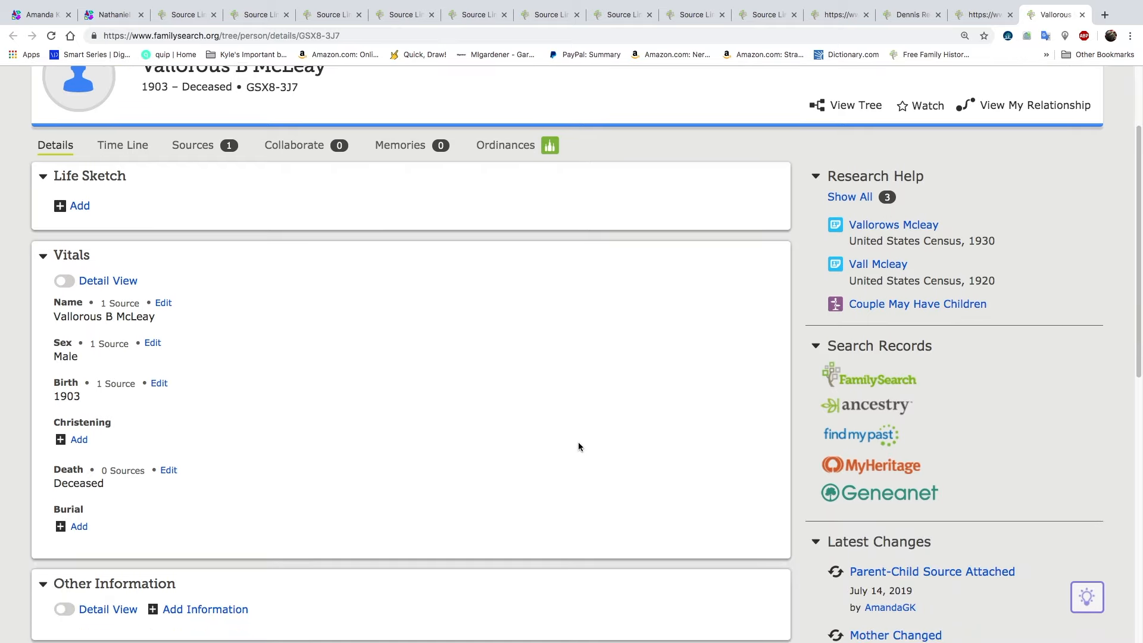
scroll(578, 446, "down", 2)
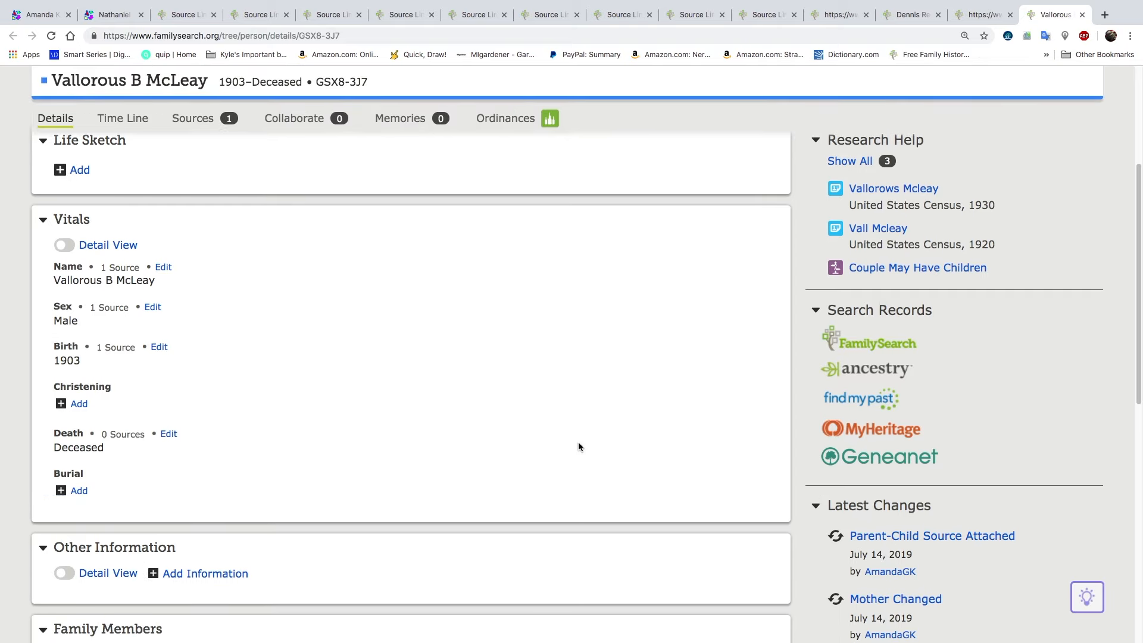
scroll(578, 447, "up", 1)
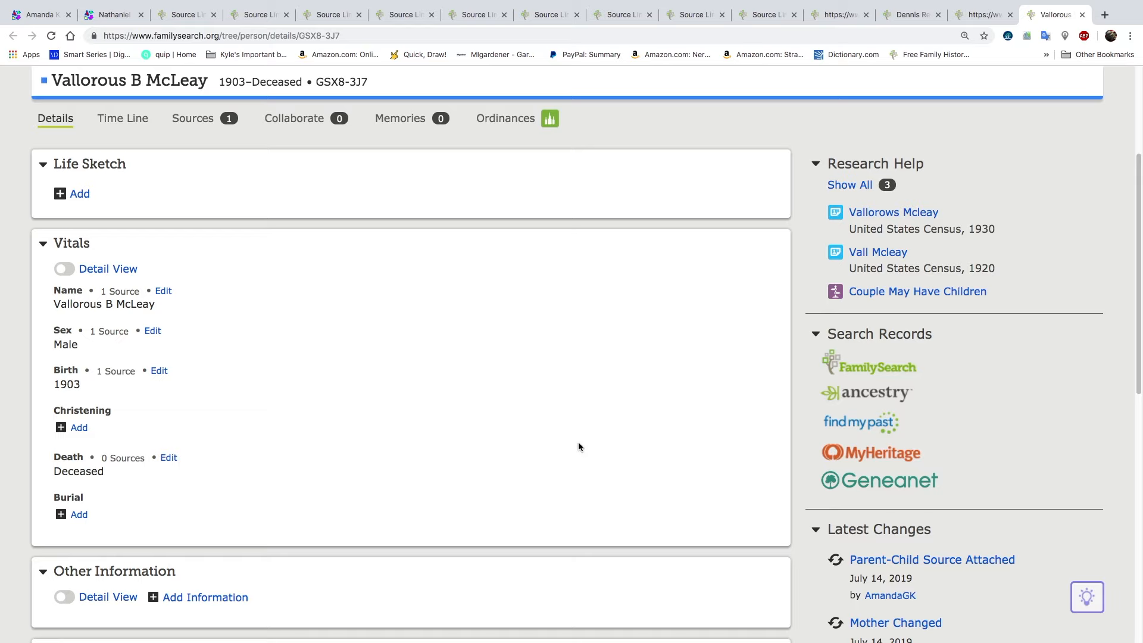
scroll(483, 434, "down", 3)
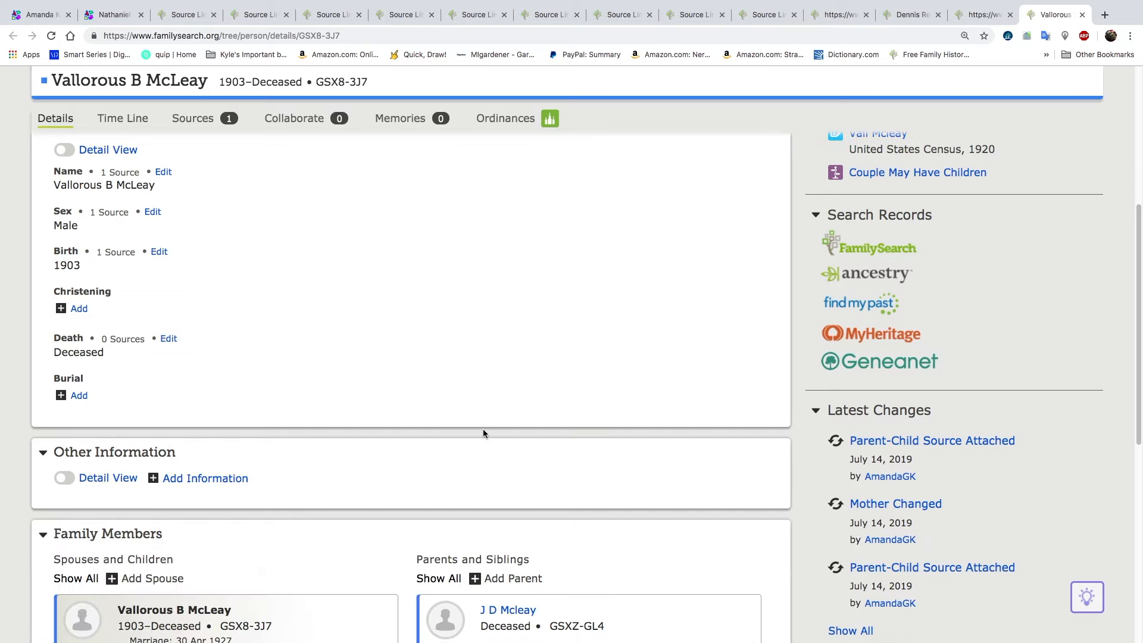
scroll(731, 347, "up", 4)
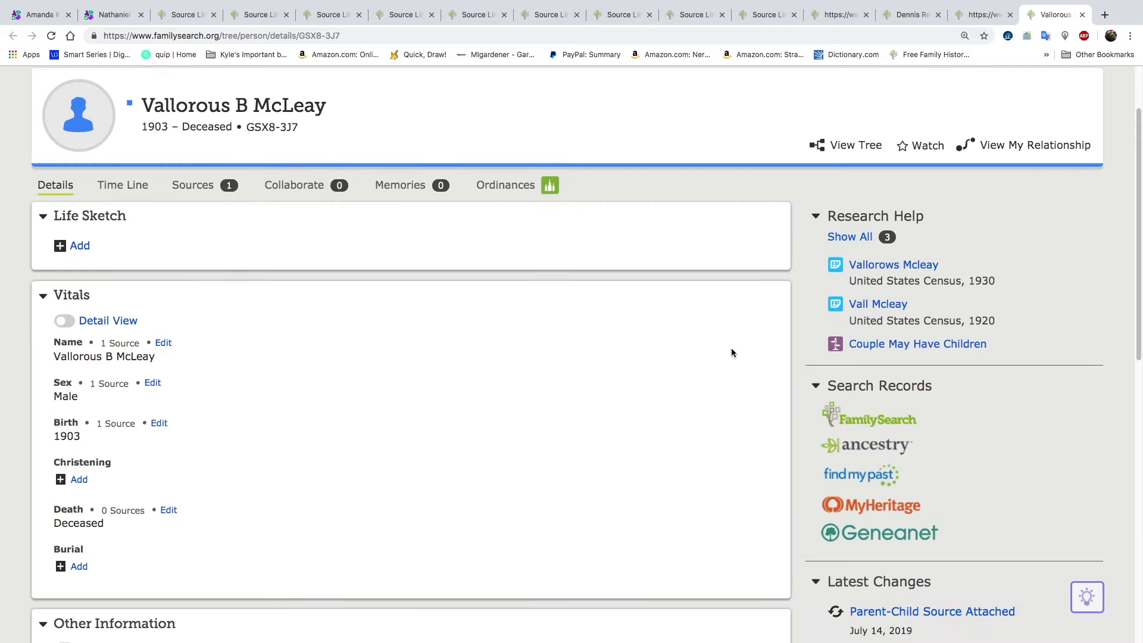
- Open the 1930 United States Census record hint for review and show the son's details beside his Family Tree entry
left_click(903, 270)
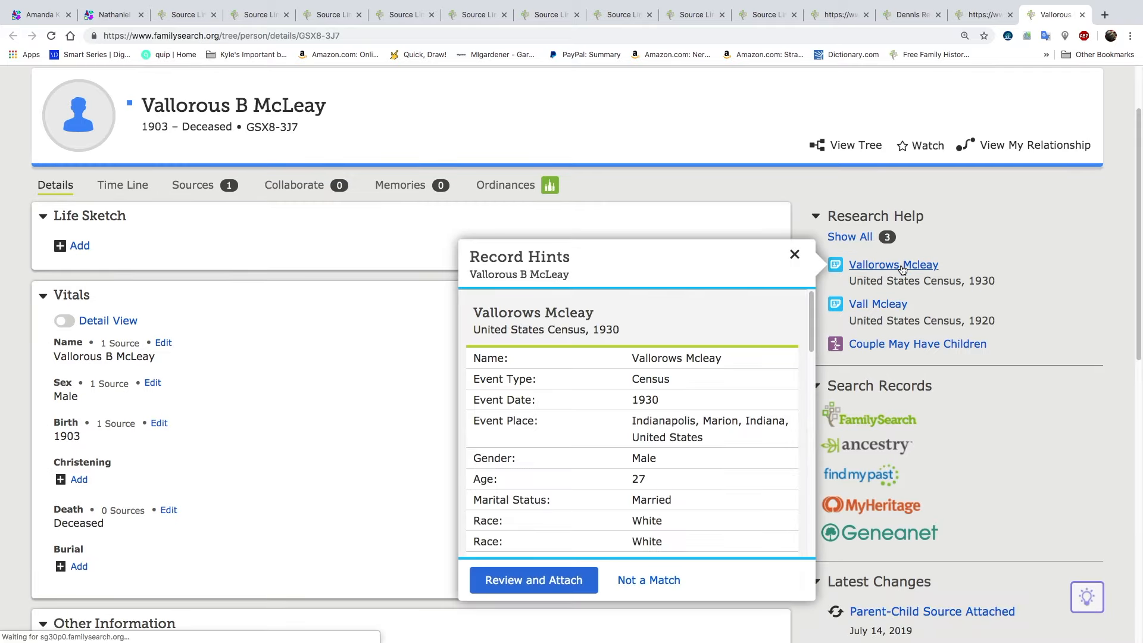
left_click(531, 582)
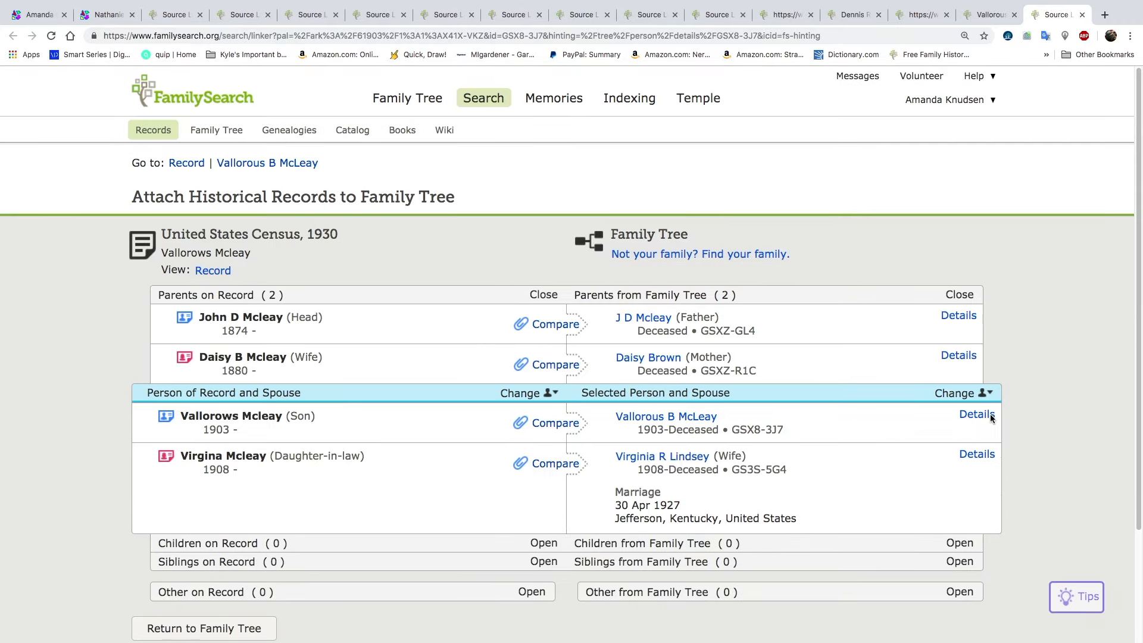
left_click(990, 413)
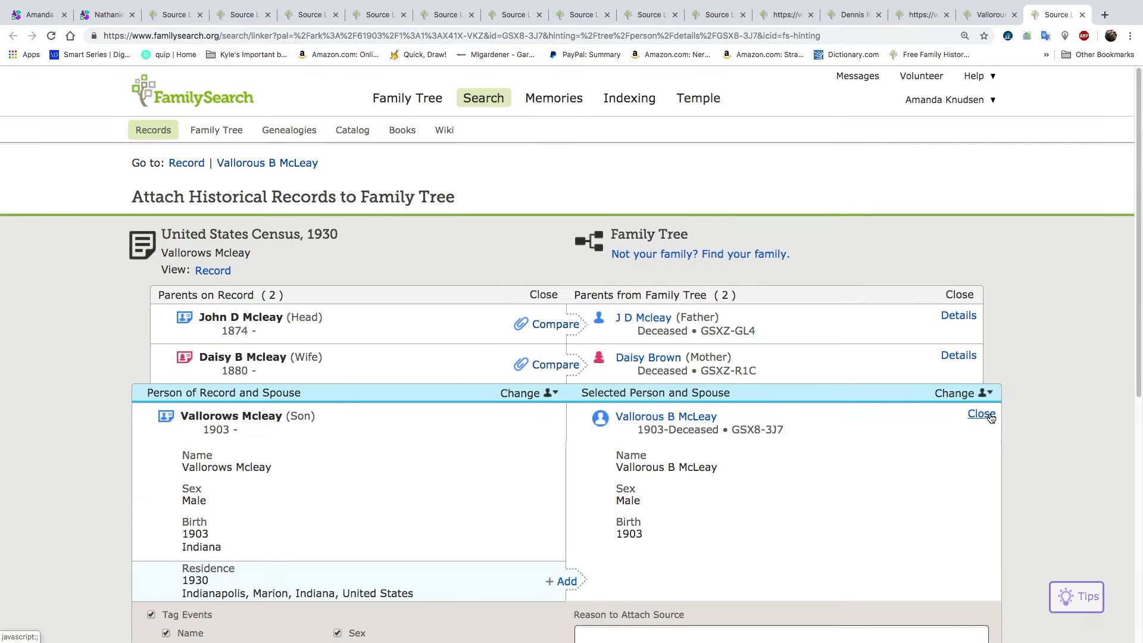
scroll(992, 419, "down", 1)
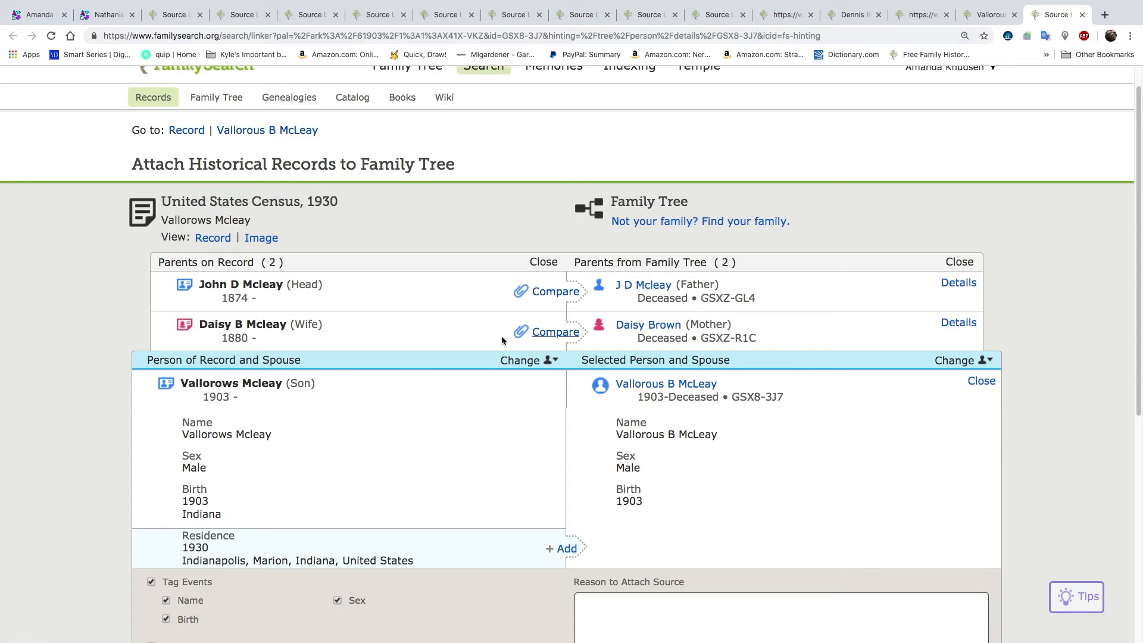
- Attach the 1930 census to the father, adding birth 1874 in Canada and residence 1930 in Indianapolis, Marion, Indiana
left_click(548, 297)
left_click(563, 403)
left_click(563, 449)
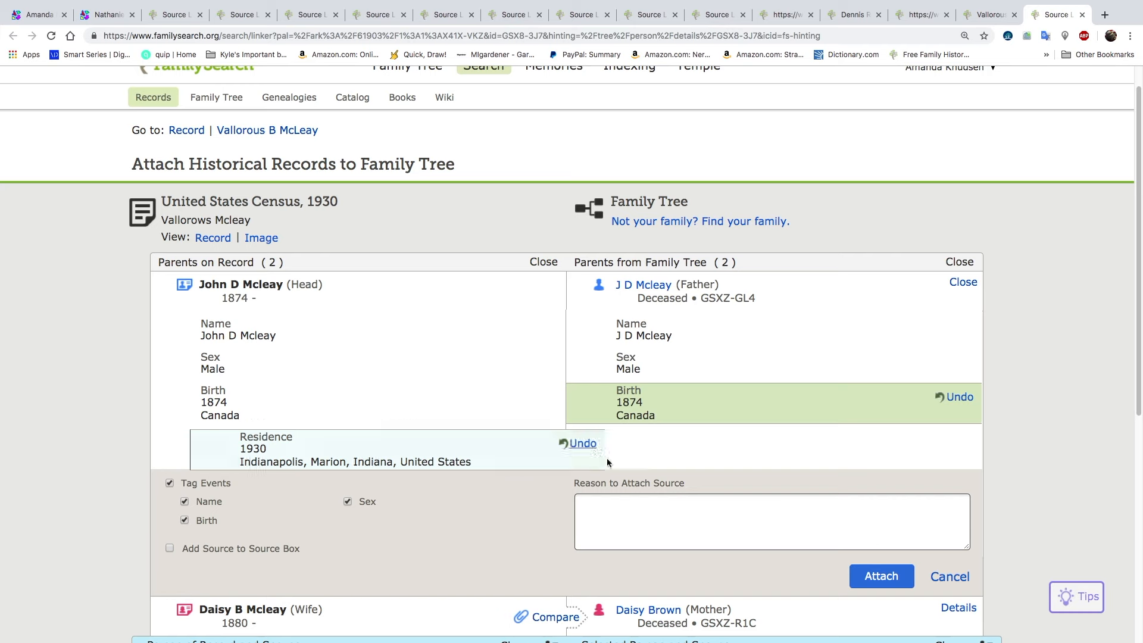
left_click(884, 577)
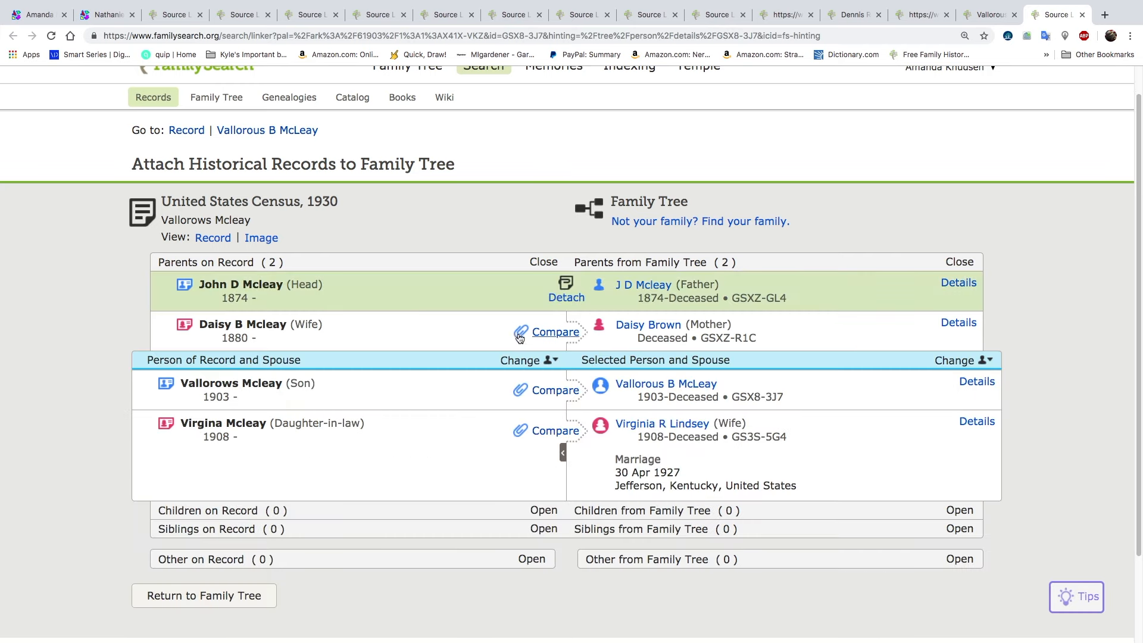
- Attach the 1930 census to the mother, adding birth 1880 in Indiana and residence 1930 in Indianapolis, Marion, Indiana
left_click(566, 333)
left_click(563, 443)
left_click(563, 489)
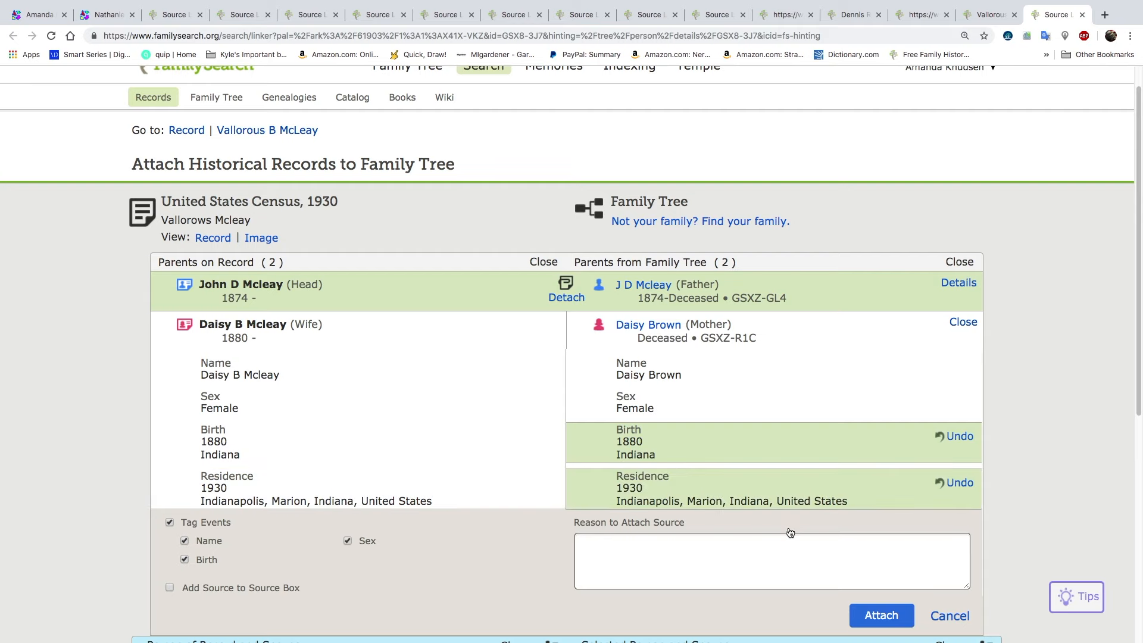
left_click(881, 615)
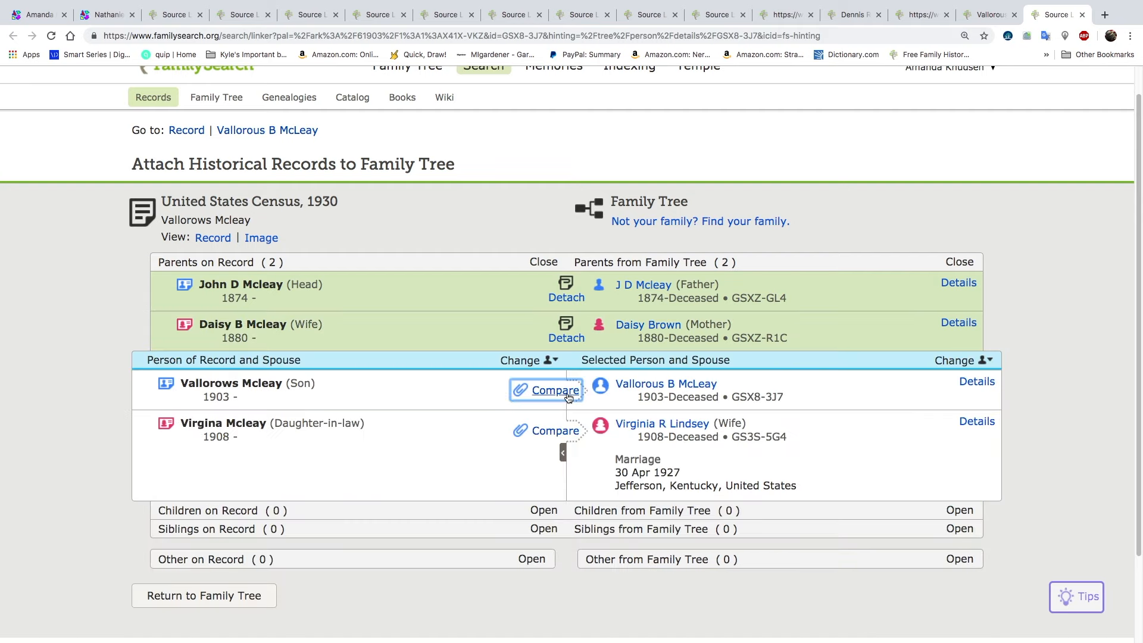
- Attach the 1930 census to the son, adding residence 1930 in Indianapolis, Marion, Indiana
left_click(563, 391)
left_click(569, 548)
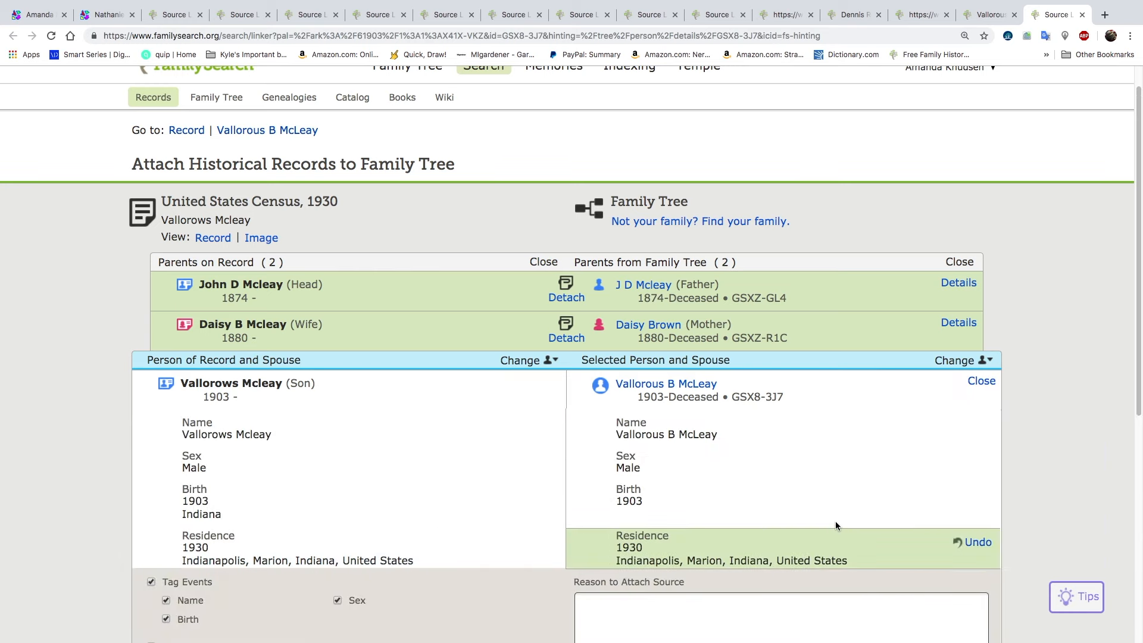
scroll(834, 520, "down", 1)
left_click(799, 604)
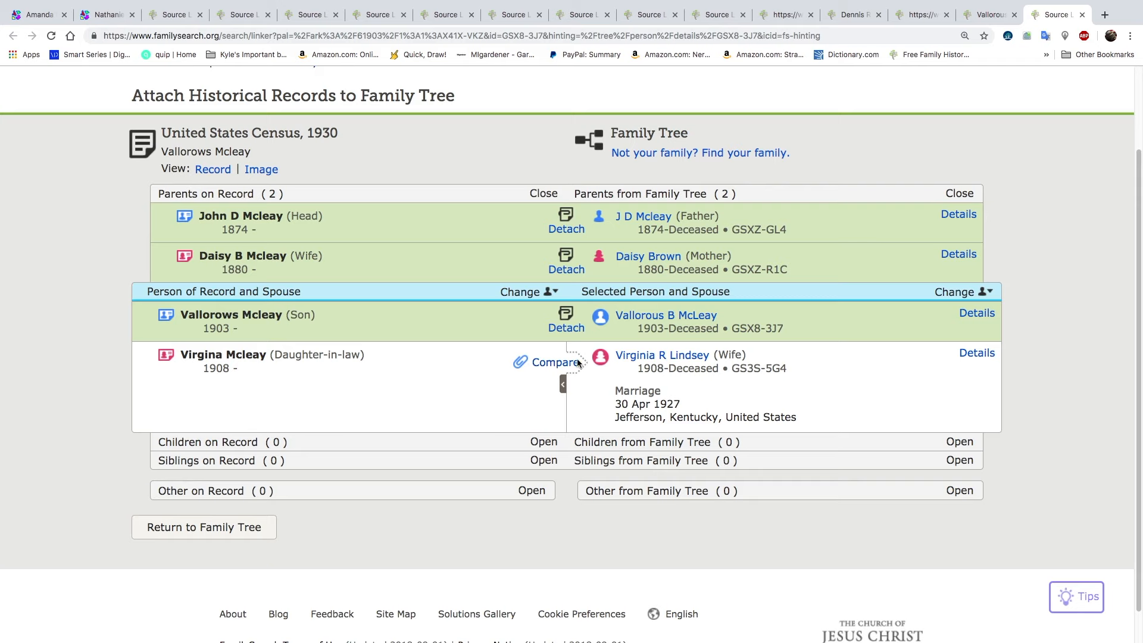
- Attach the 1930 census to the son's wife, adding residence 1930 in Indianapolis, Marion, Indiana
left_click(553, 364)
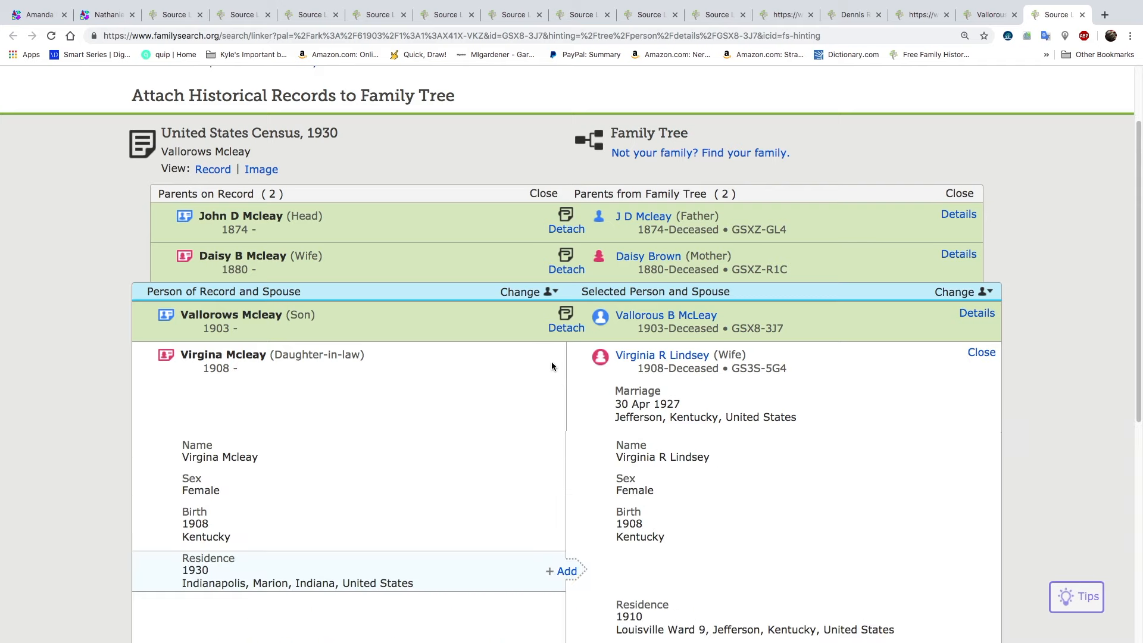
left_click(563, 571)
scroll(781, 517, "down", 4)
left_click(896, 525)
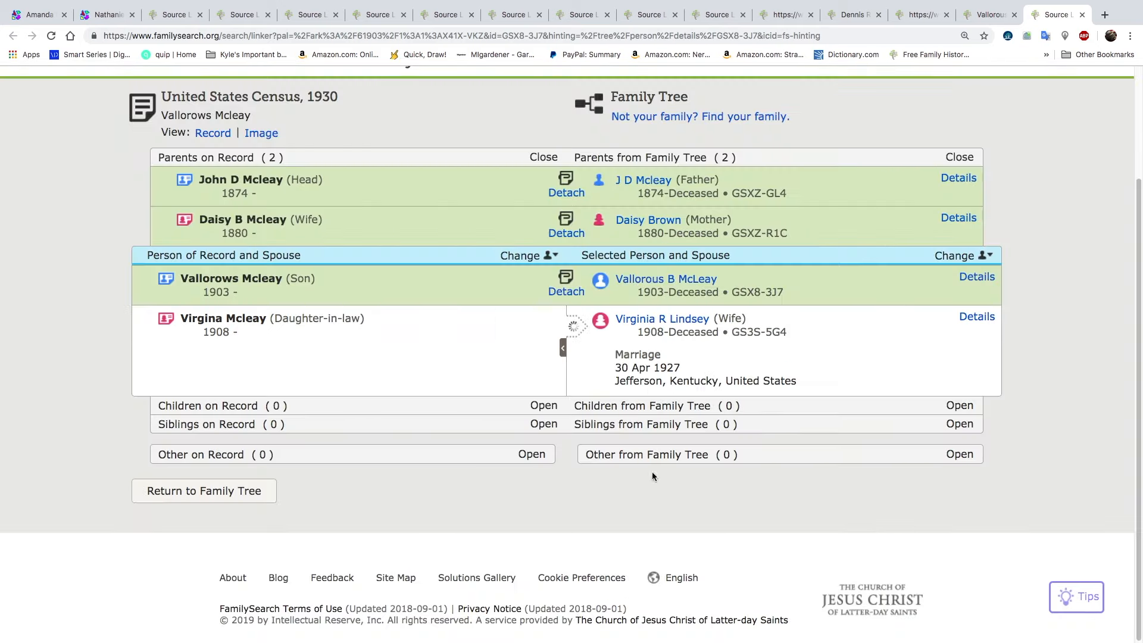
- Close the 1930 census review and open the 1920 United States Census record hint from the son's profile for review
left_click(1082, 14)
left_click(878, 304)
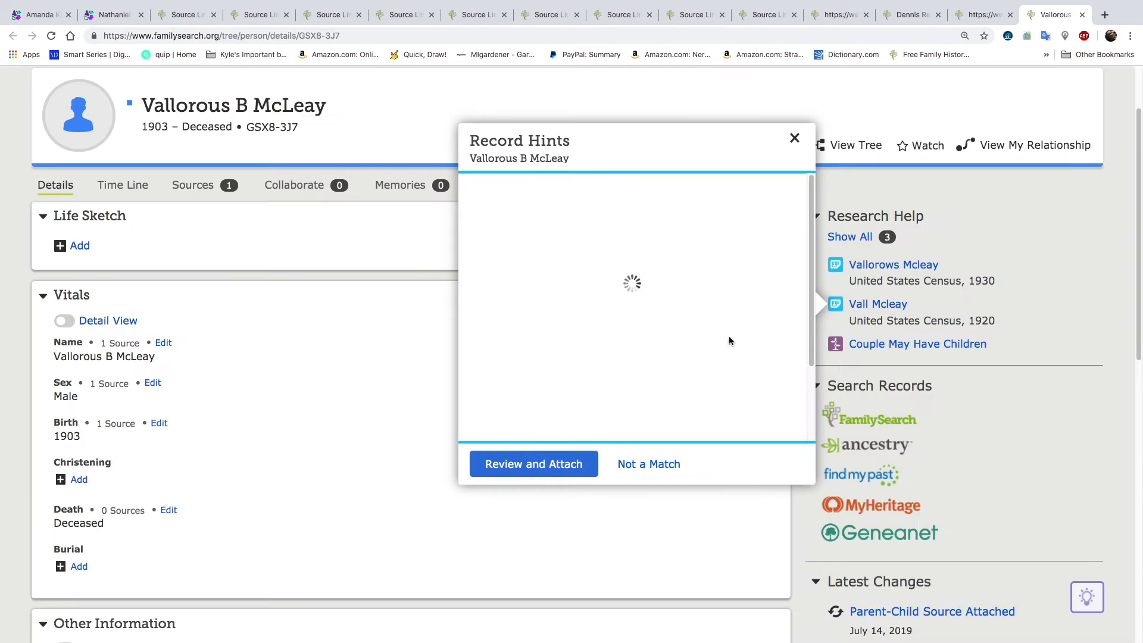
left_click(539, 463)
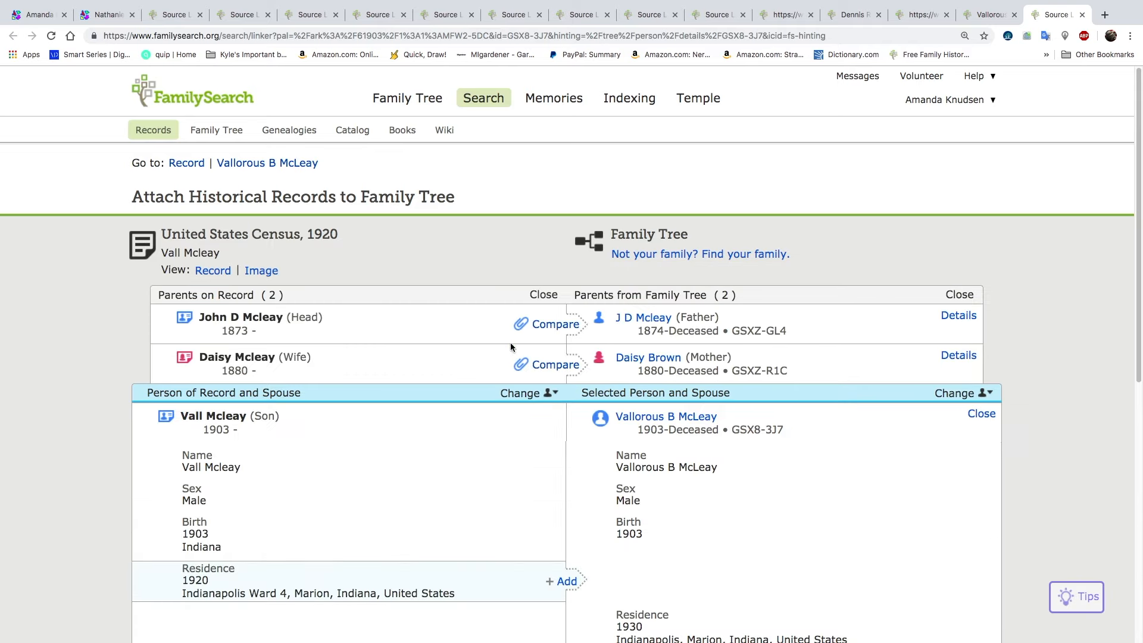
- Attach the 1920 census to the father, adding residence 1920 in Indianapolis Ward 4, Marion, Indiana
left_click(555, 324)
left_click(569, 493)
scroll(839, 457, "down", 1)
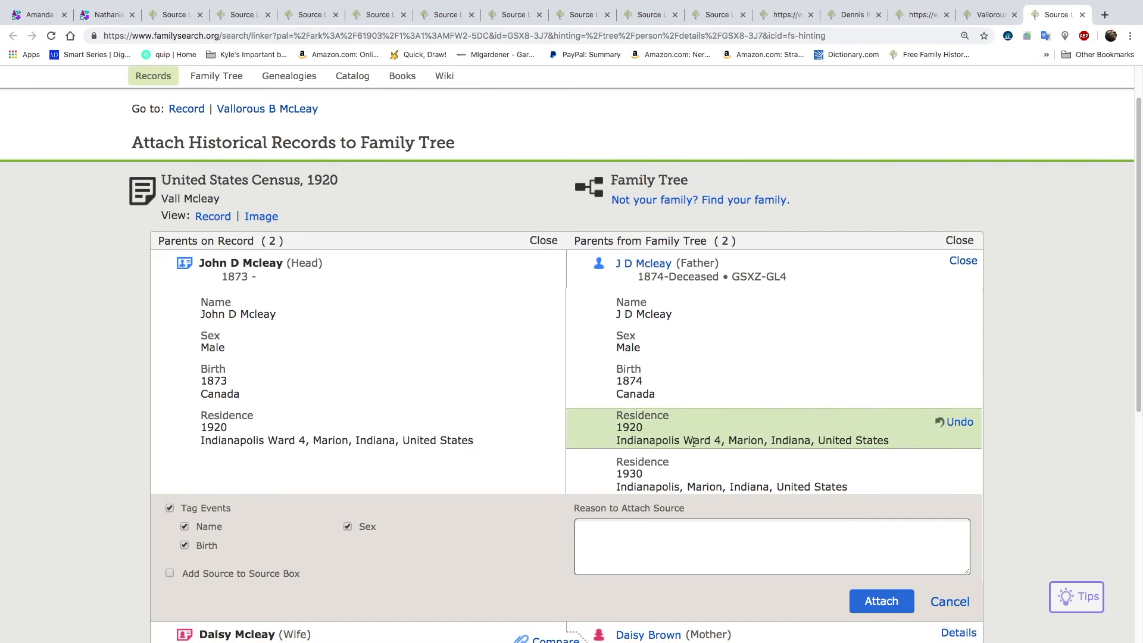
left_click(861, 599)
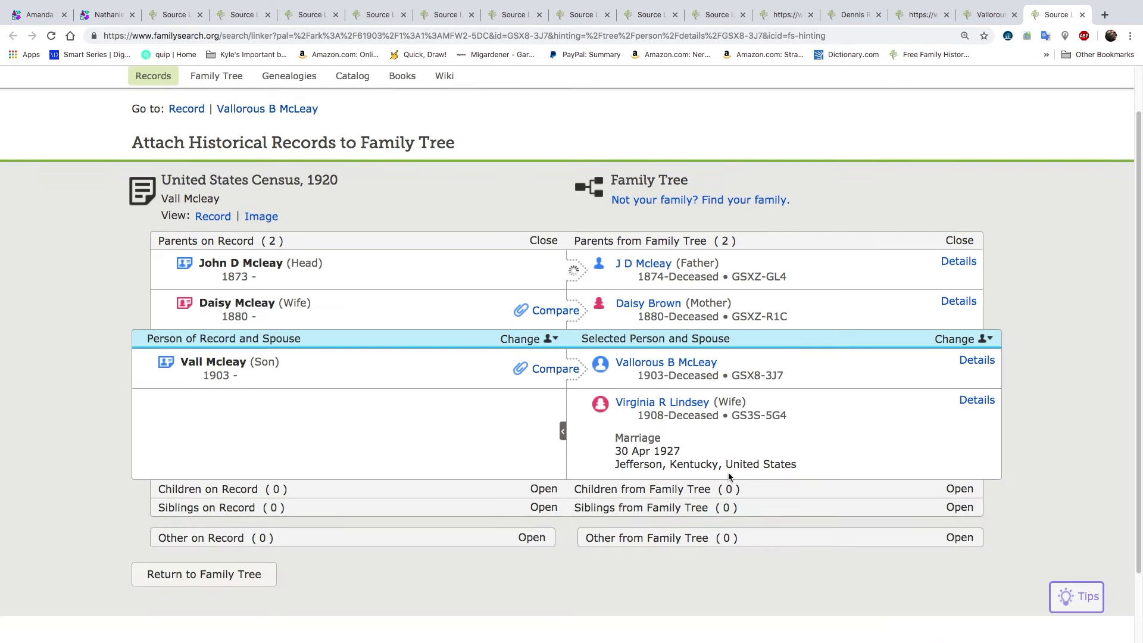
- Attach the 1920 census to the mother, adding residence 1920 in Indianapolis Ward 4, Marion, Indiana
left_click(570, 315)
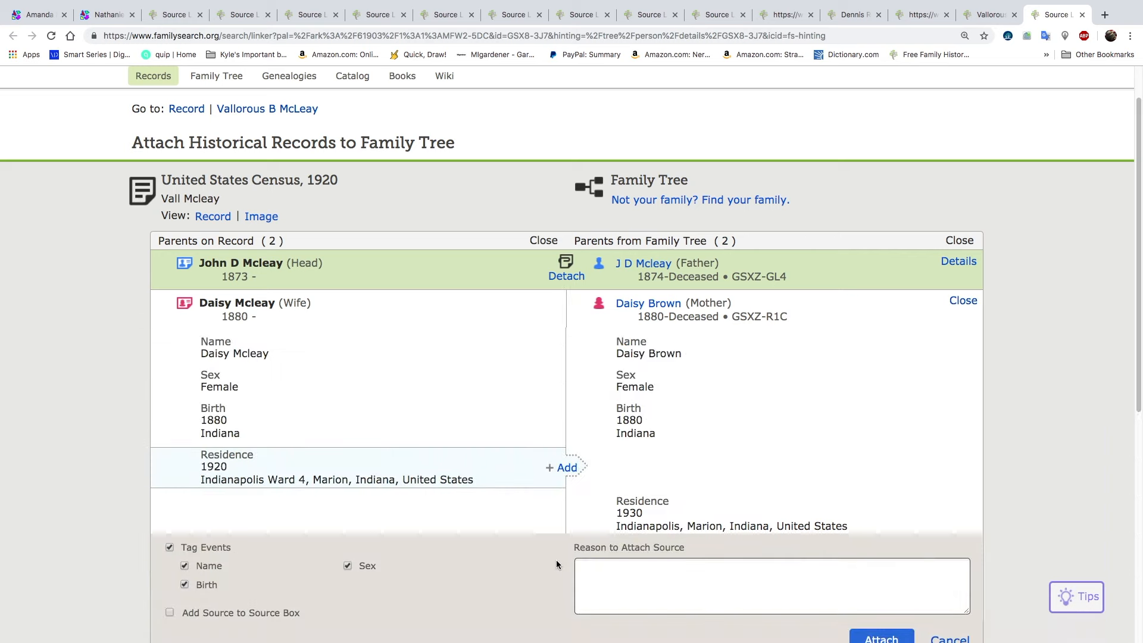
left_click(568, 470)
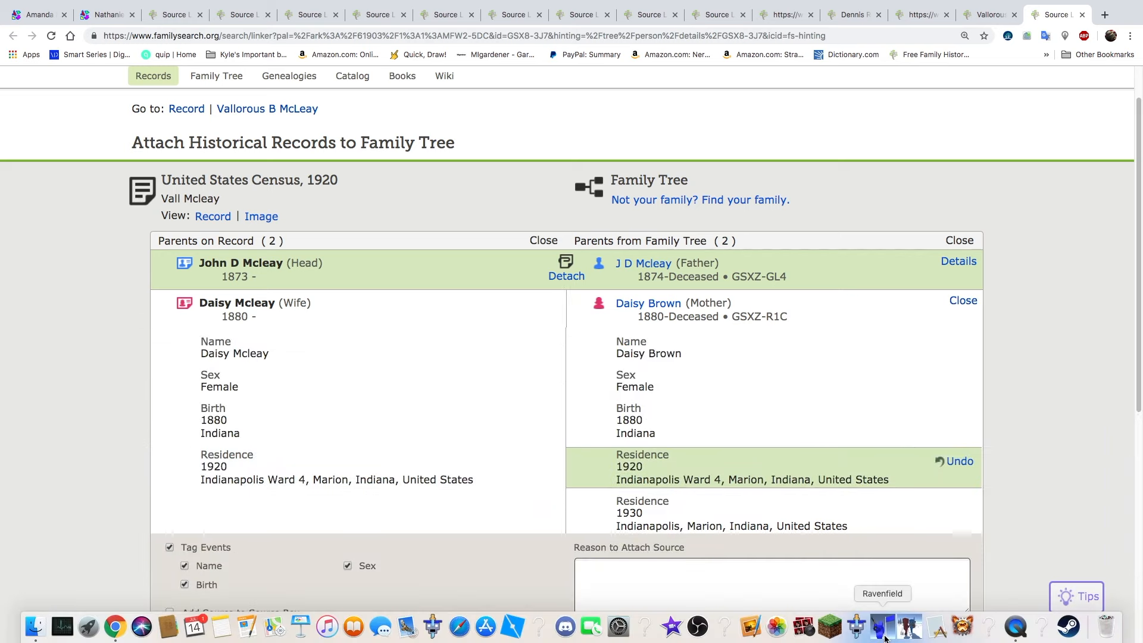
scroll(987, 497, "down", 1)
left_click(886, 602)
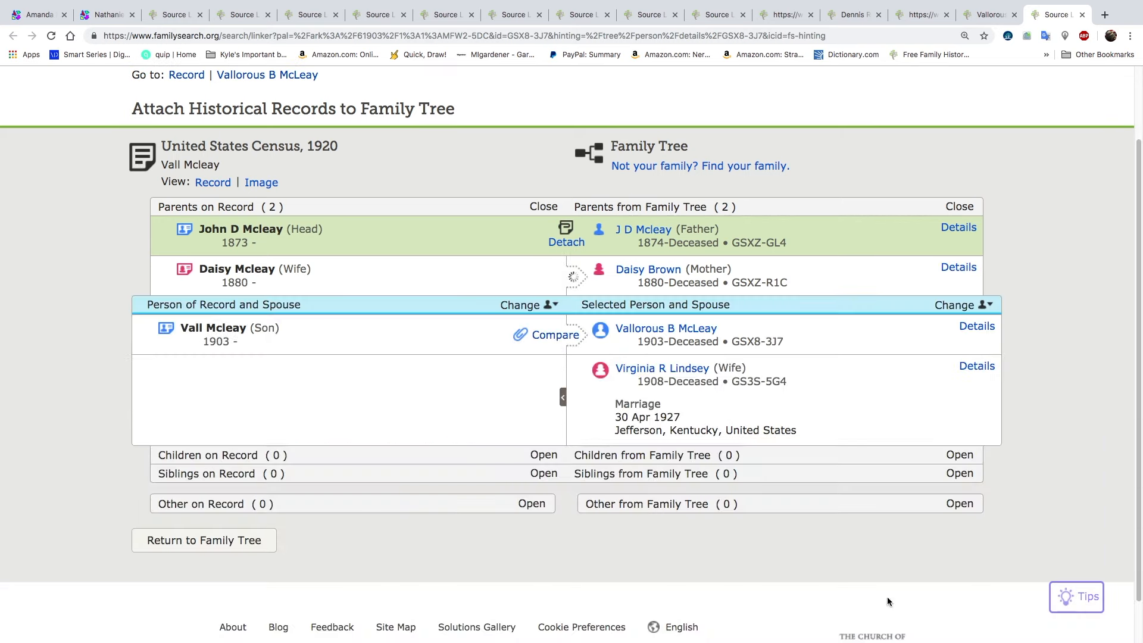
- Attach the 1920 census to the son, adding residence 1920 in Indianapolis Ward 4, Marion, Indiana
left_click(547, 335)
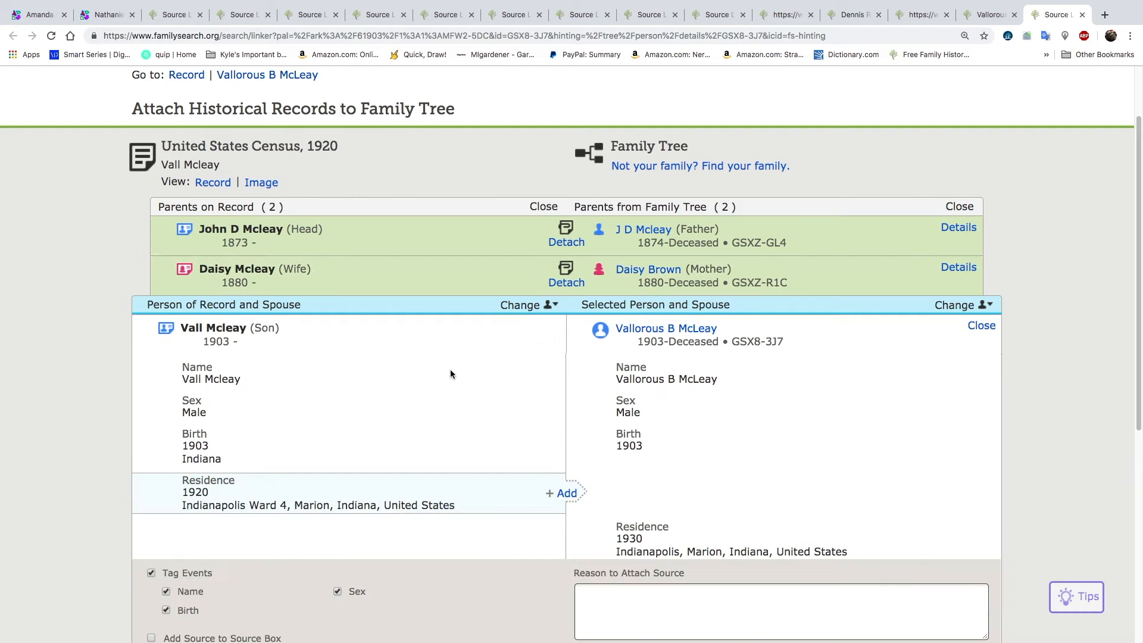
scroll(450, 374, "down", 2)
left_click(563, 413)
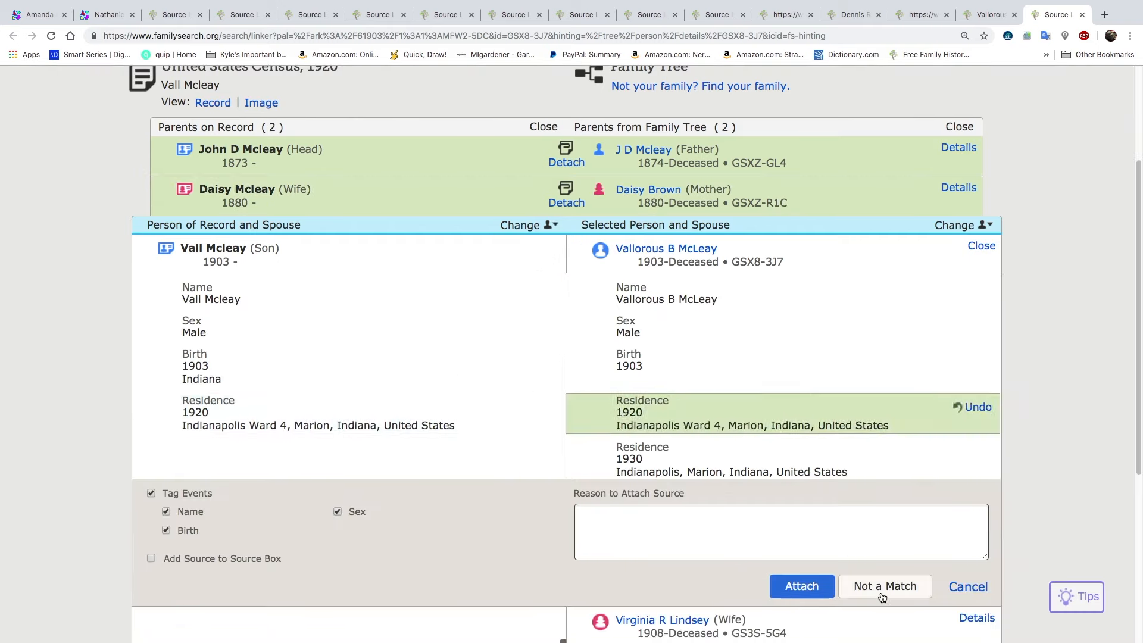
left_click(820, 589)
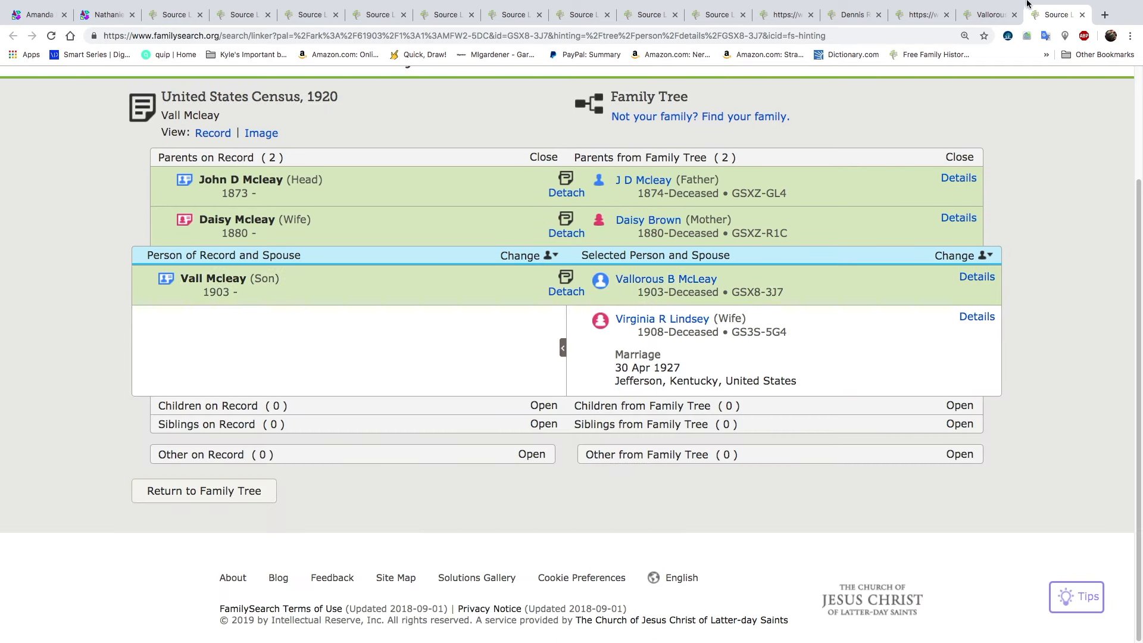
- Close the 1920 census review, dismiss the record hint, and refresh the son's profile
left_click(1083, 16)
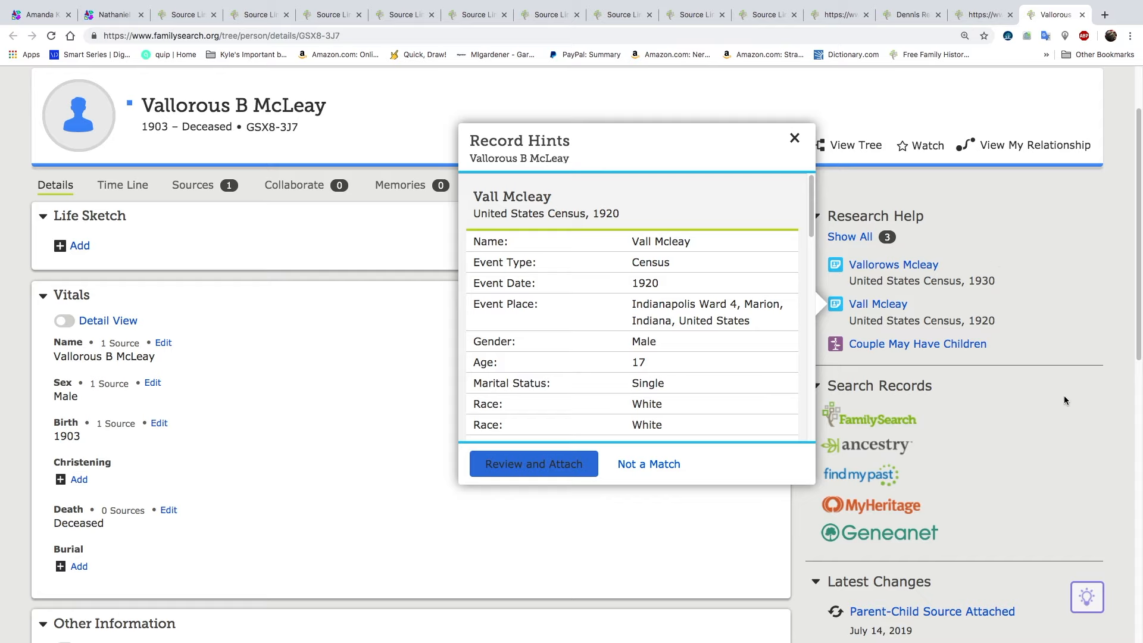
left_click(332, 278)
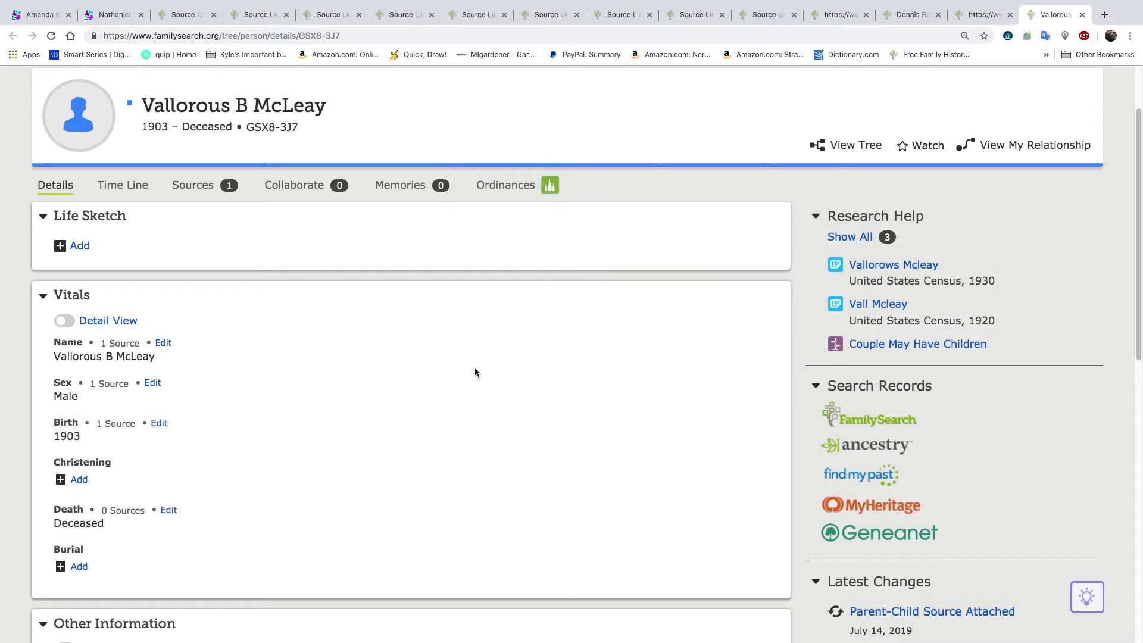
scroll(475, 369, "up", 2)
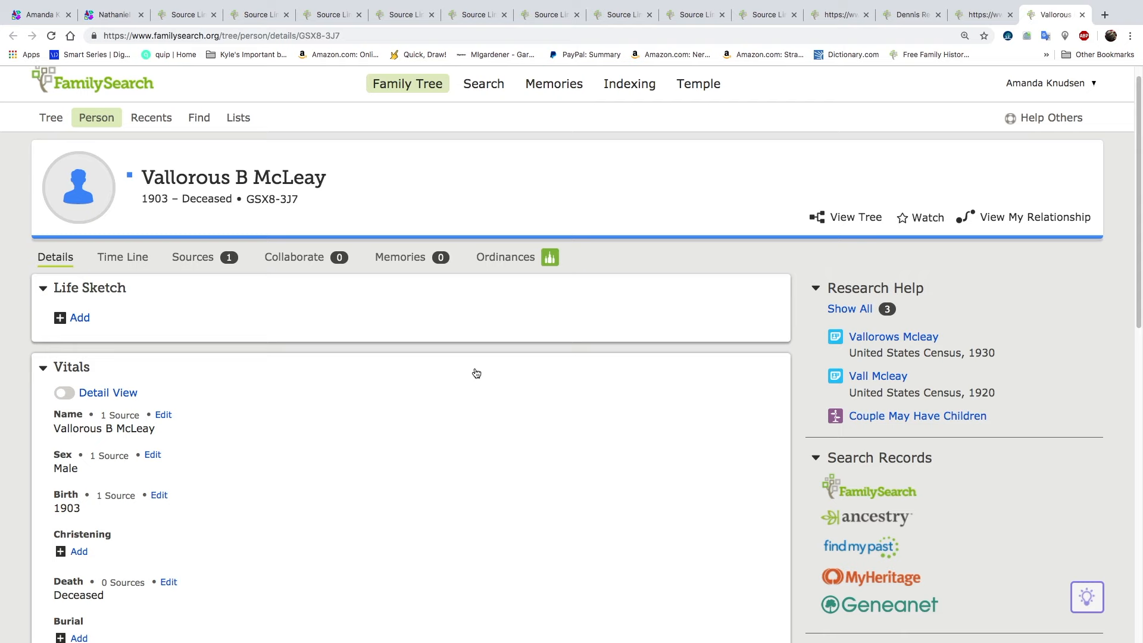
scroll(476, 373, "down", 2)
scroll(475, 373, "down", 1)
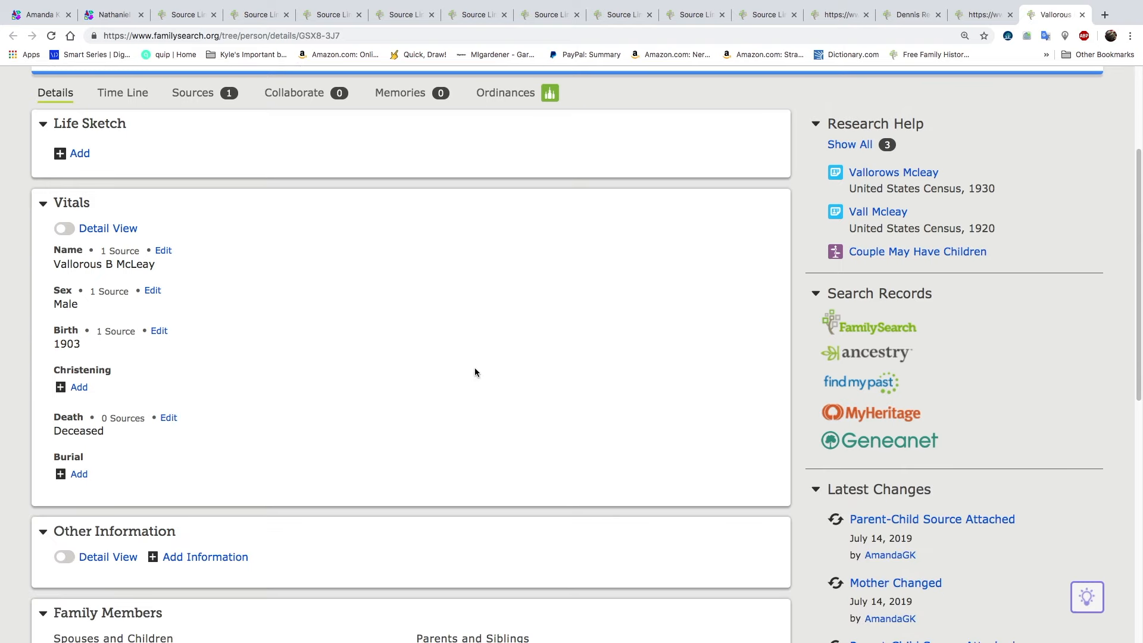
scroll(475, 373, "down", 1)
left_click(51, 36)
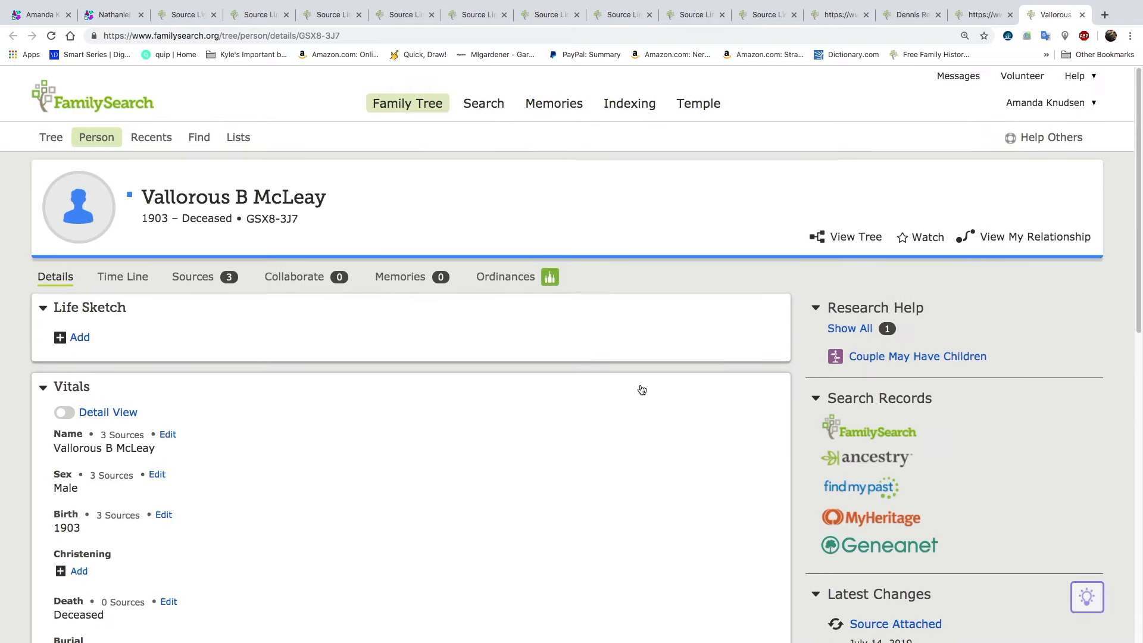
scroll(719, 446, "down", 3)
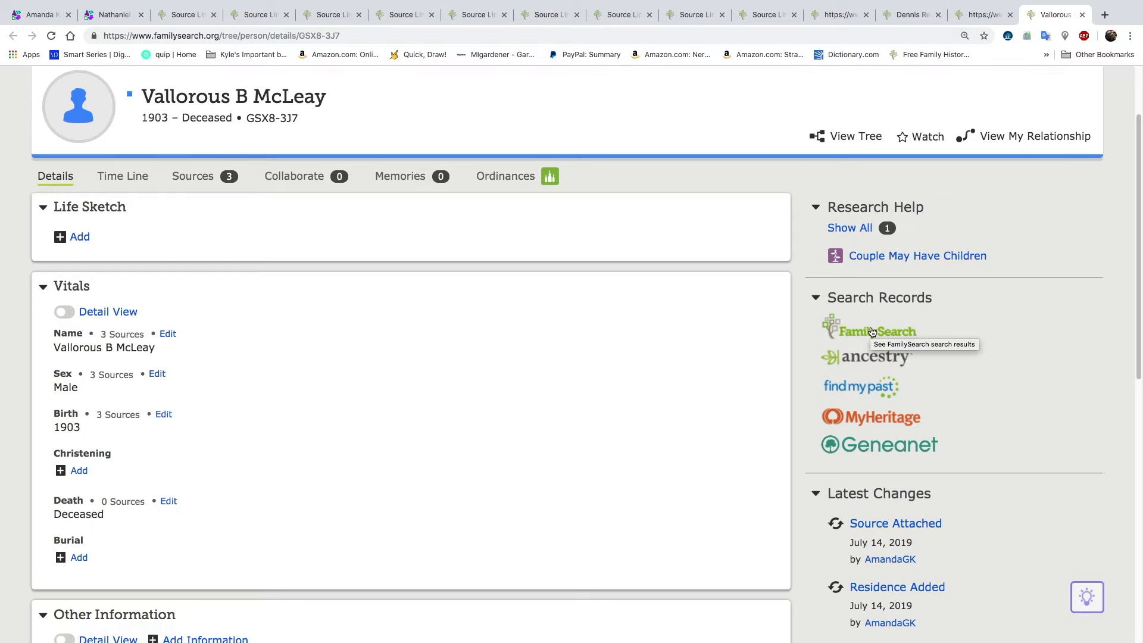
- Search Ancestry for the son from his profile and preview the Indiana, Marriages, 1810-2001 result
left_click(888, 359)
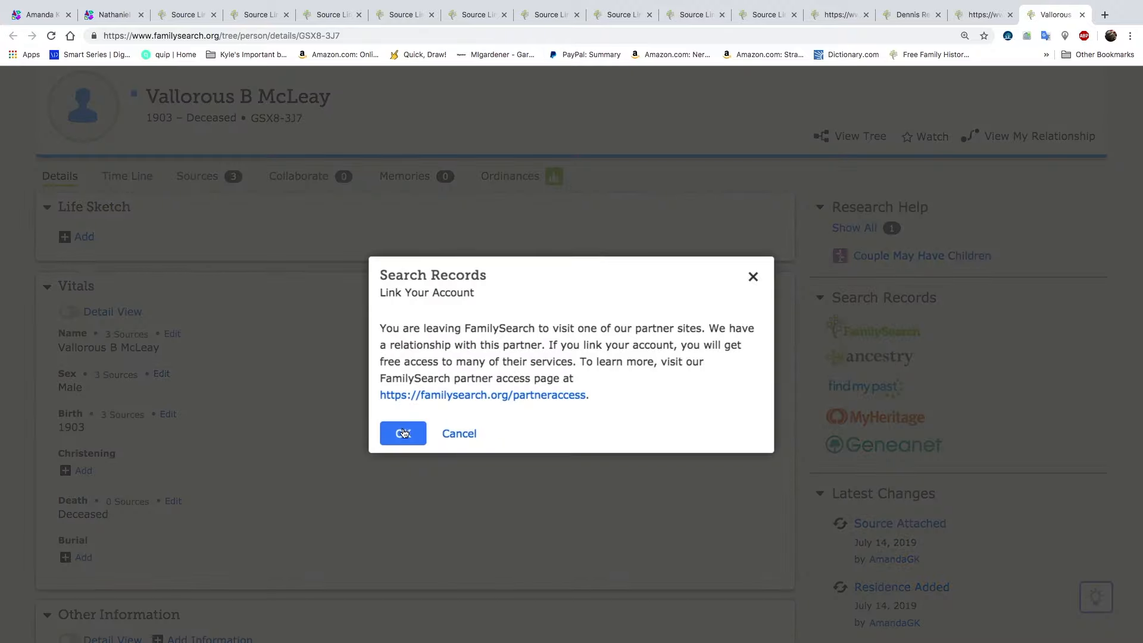
left_click(403, 434)
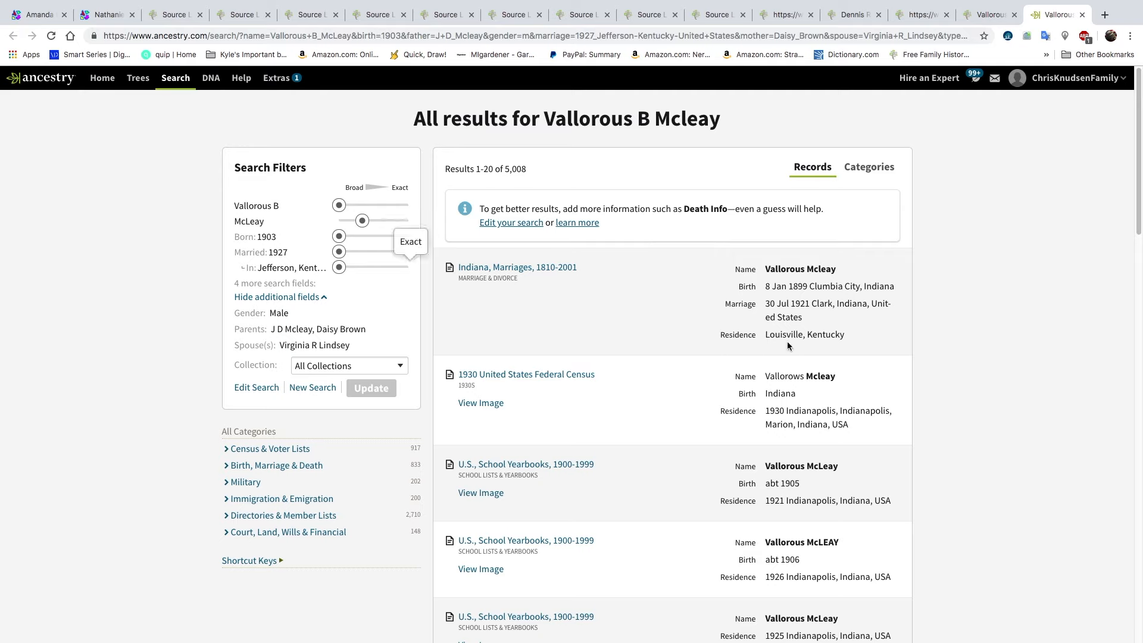
mouse_move(533, 270)
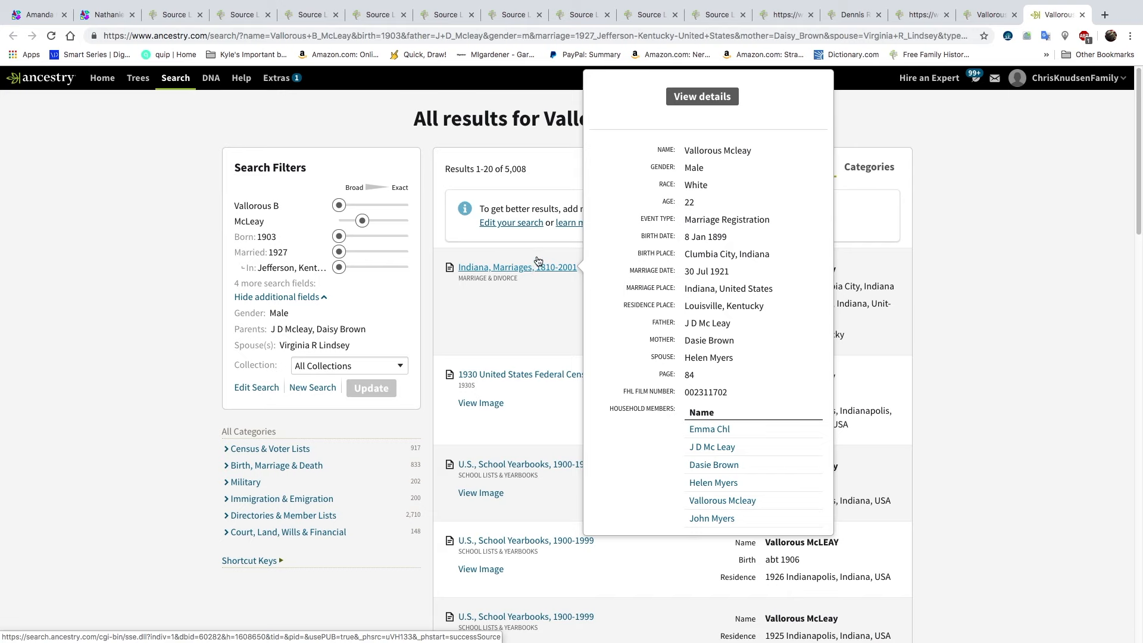
- Compare the Indiana marriage result with the attached Kentucky marriage record and the family members on the son's profile
left_click(927, 17)
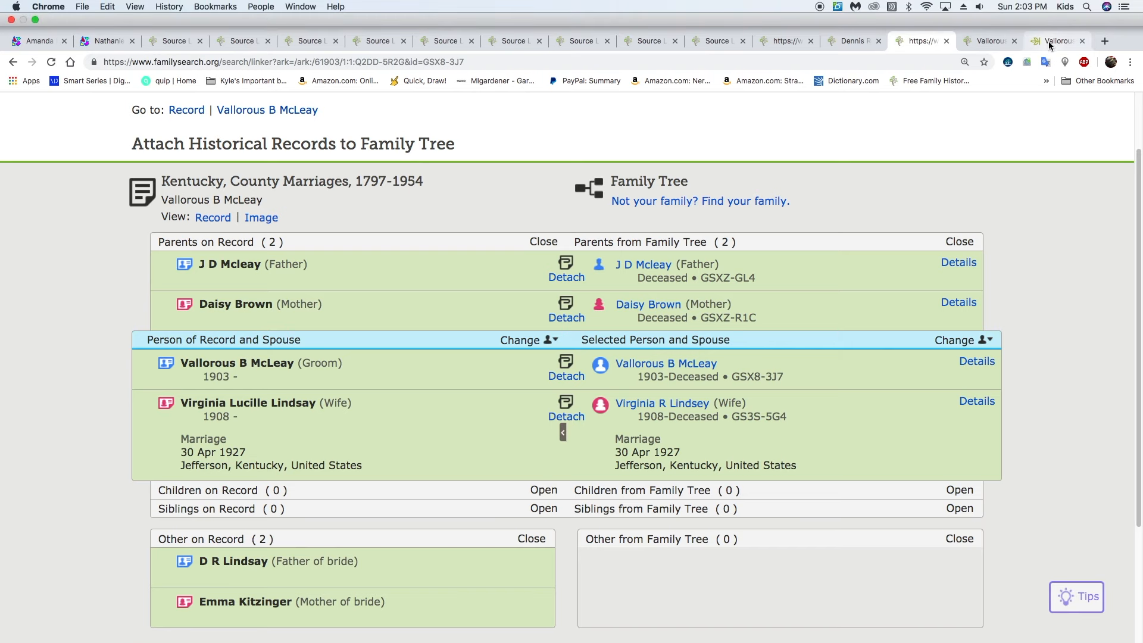
left_click(1051, 40)
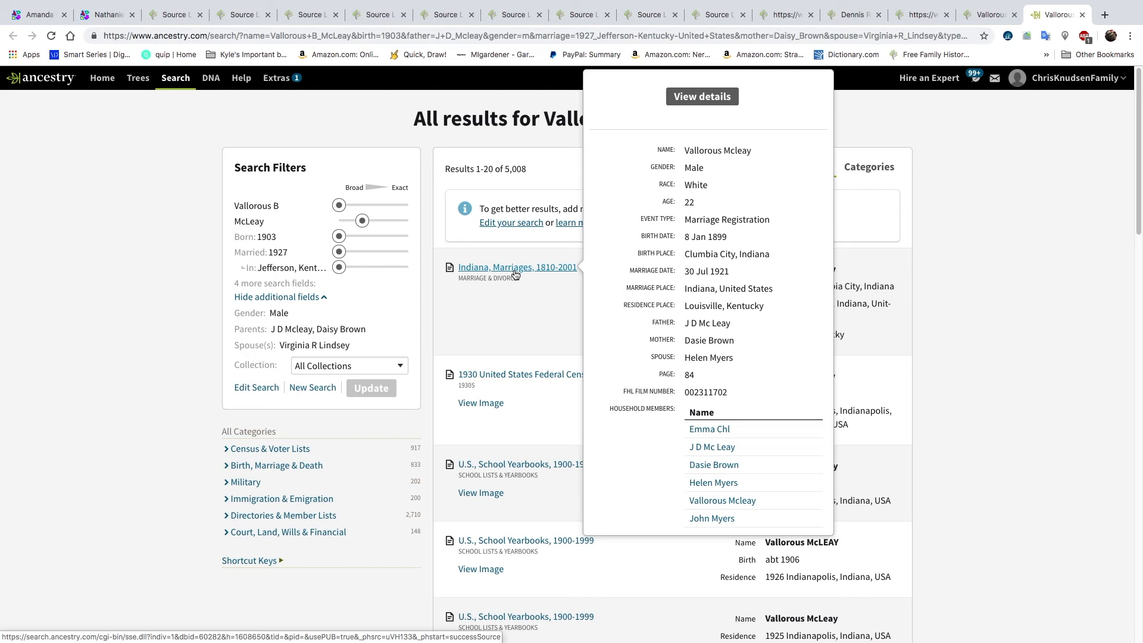
left_click(988, 14)
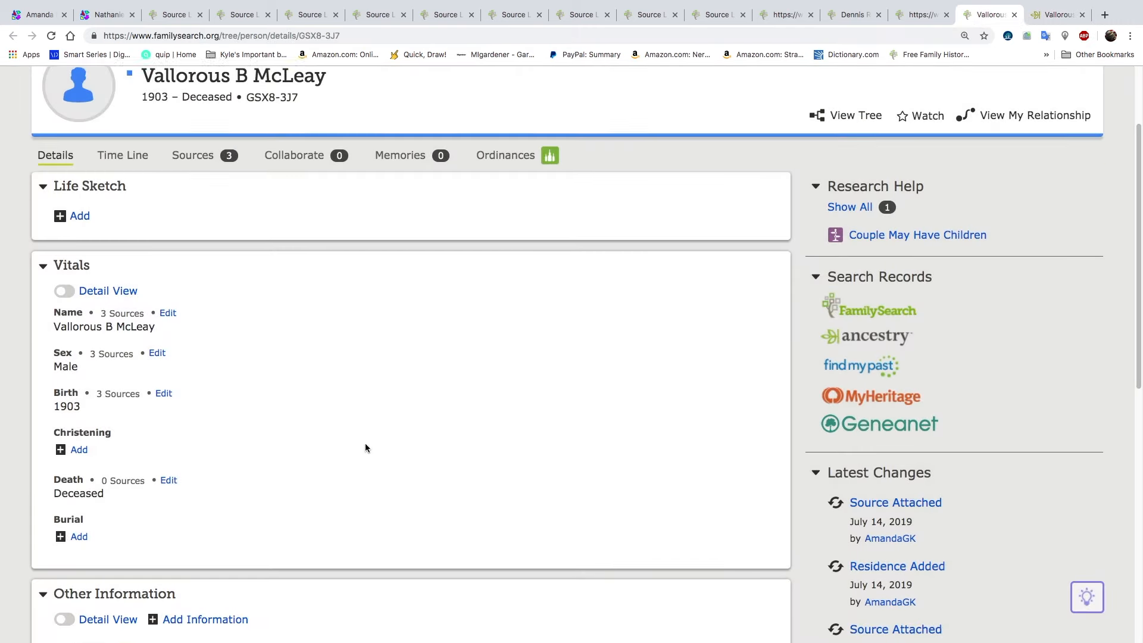
scroll(366, 448, "down", 10)
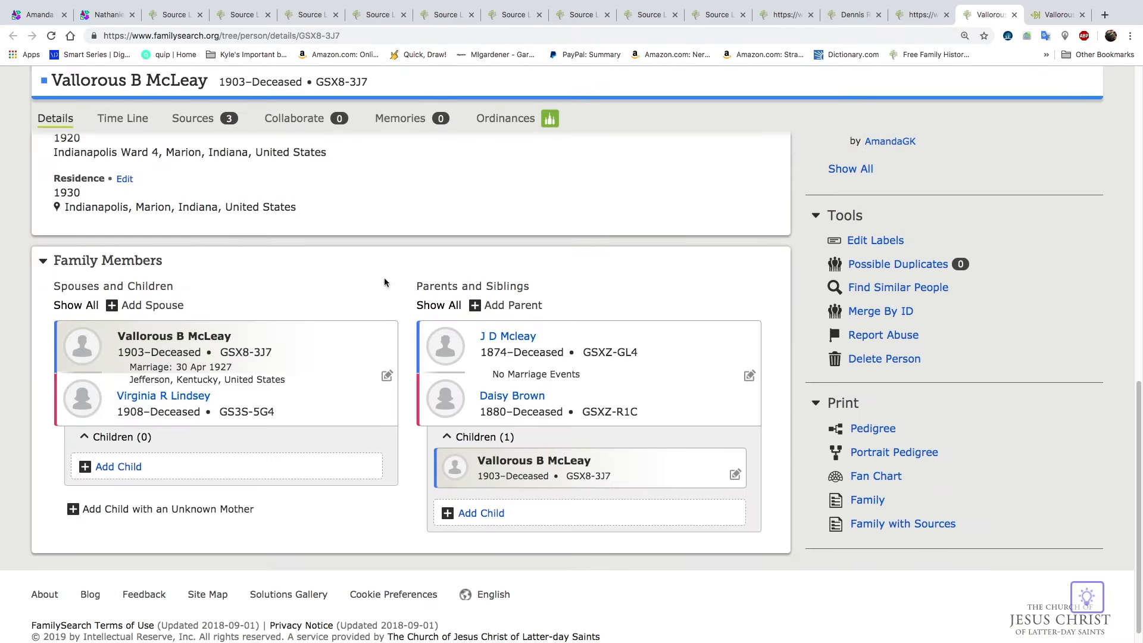
left_click(1060, 15)
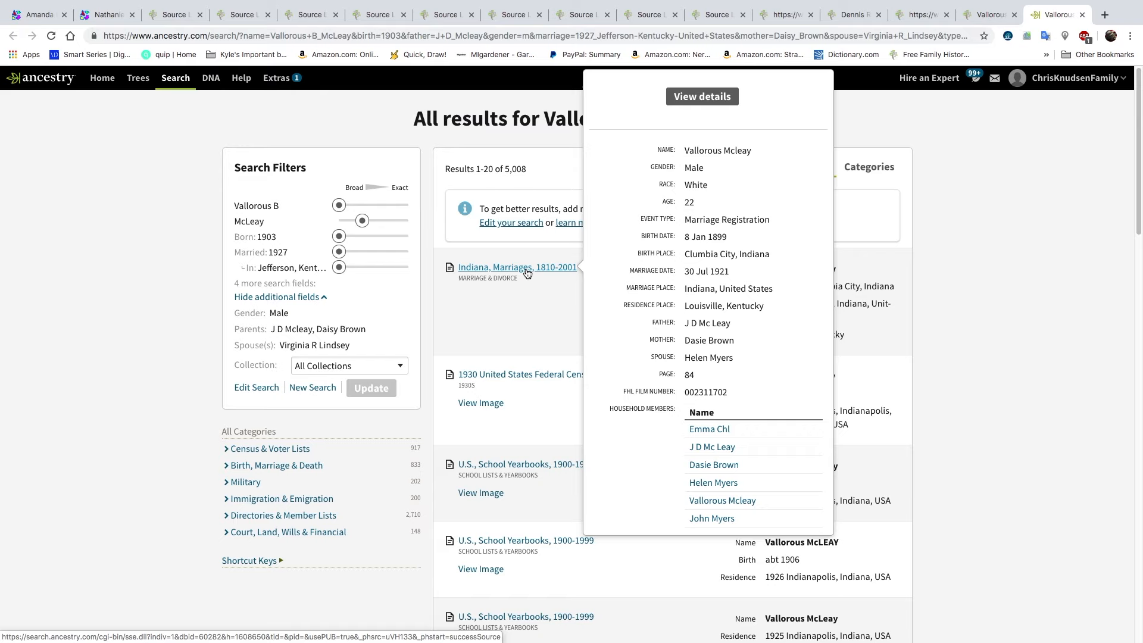
- Open the Indiana, Marriages, 1810-2001 record in Ancestry and enter its birth date, 8 January 1899, for the son in FamilySearch
left_click(526, 268)
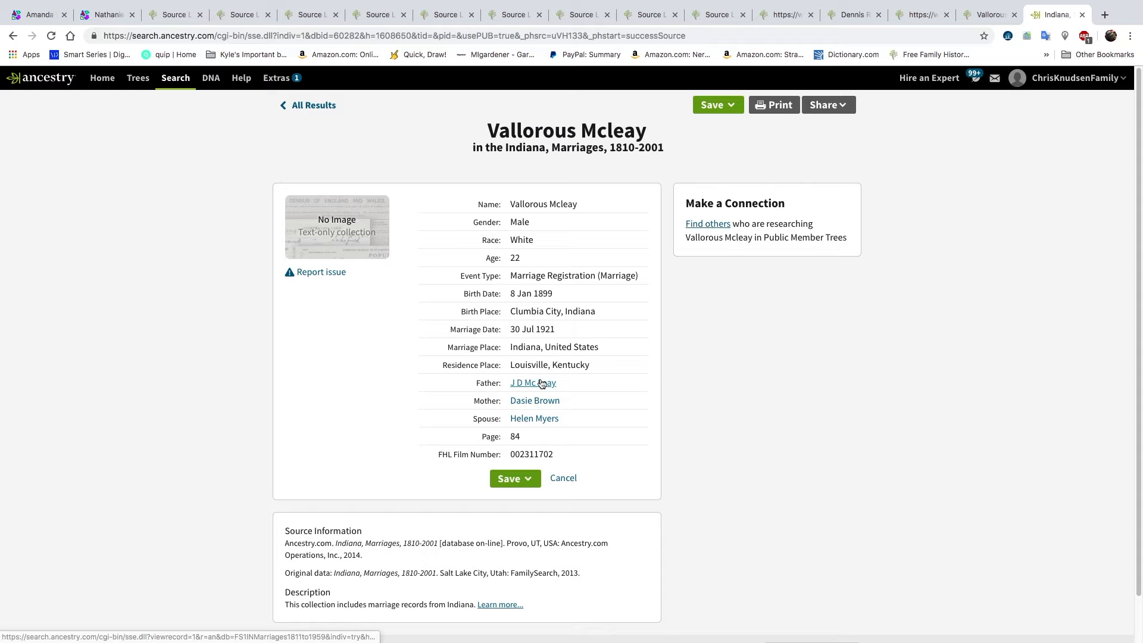
triple_click(516, 294)
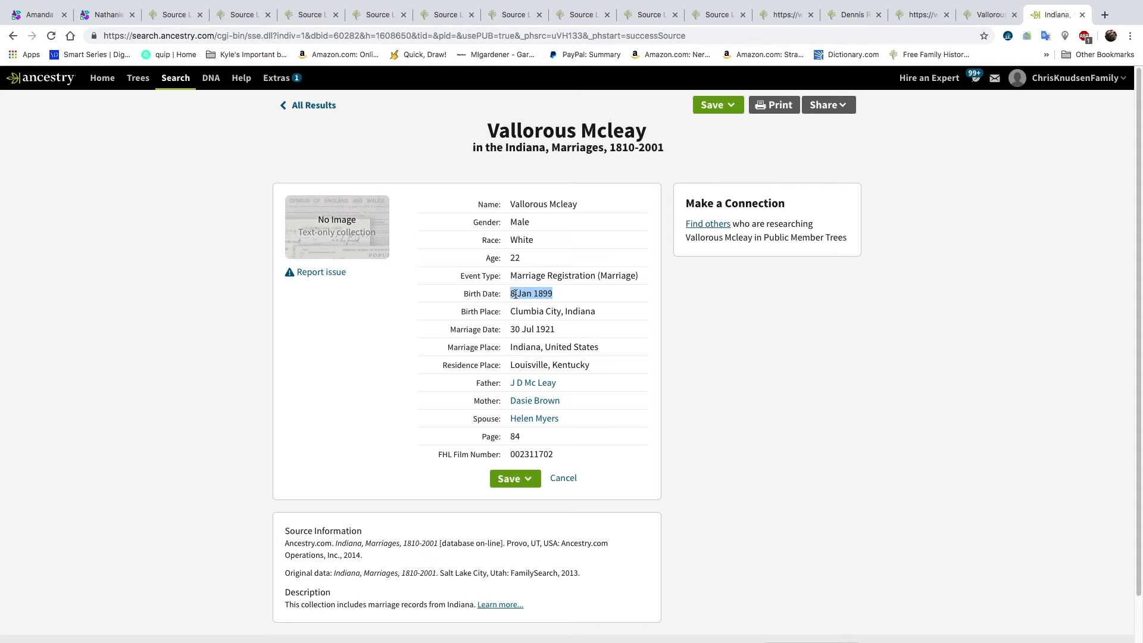
left_click(985, 16)
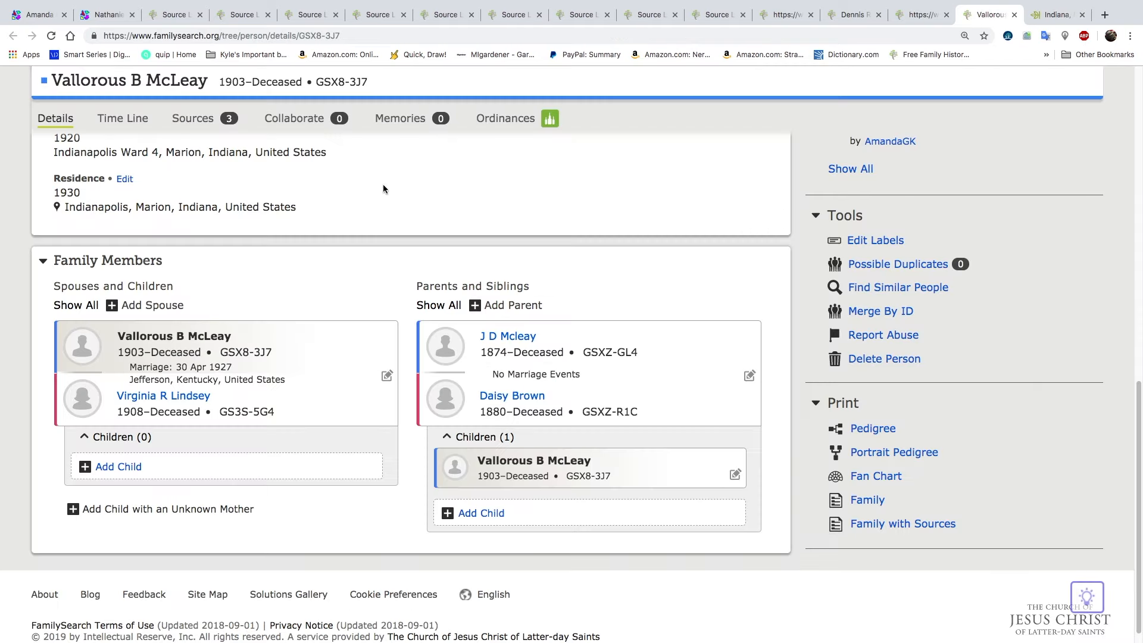
scroll(179, 333, "up", 8)
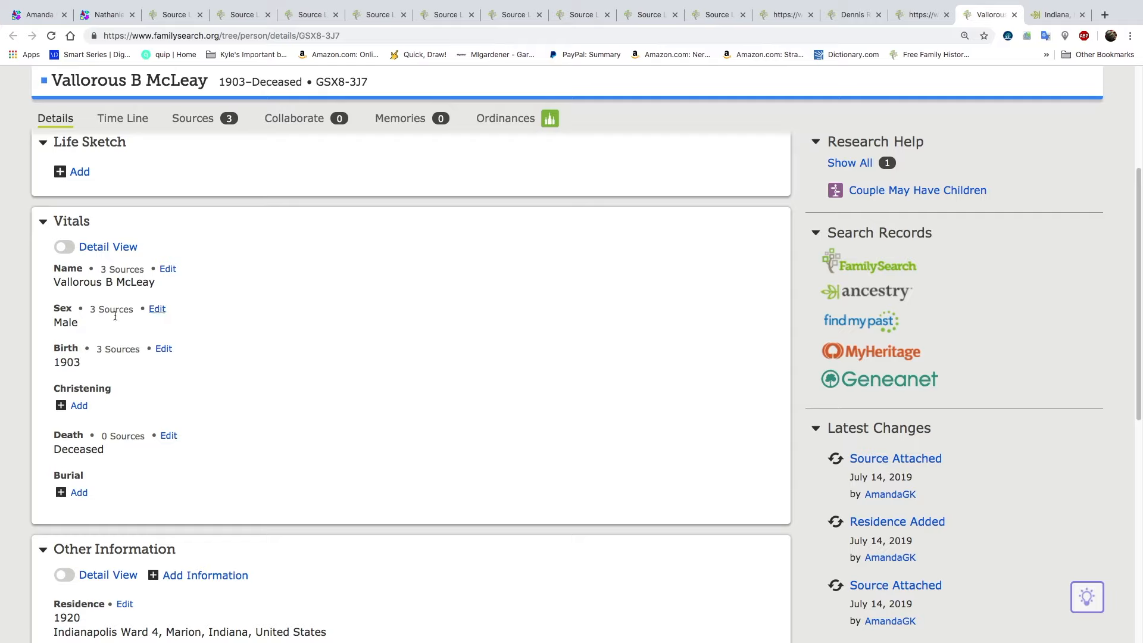
left_click(164, 349)
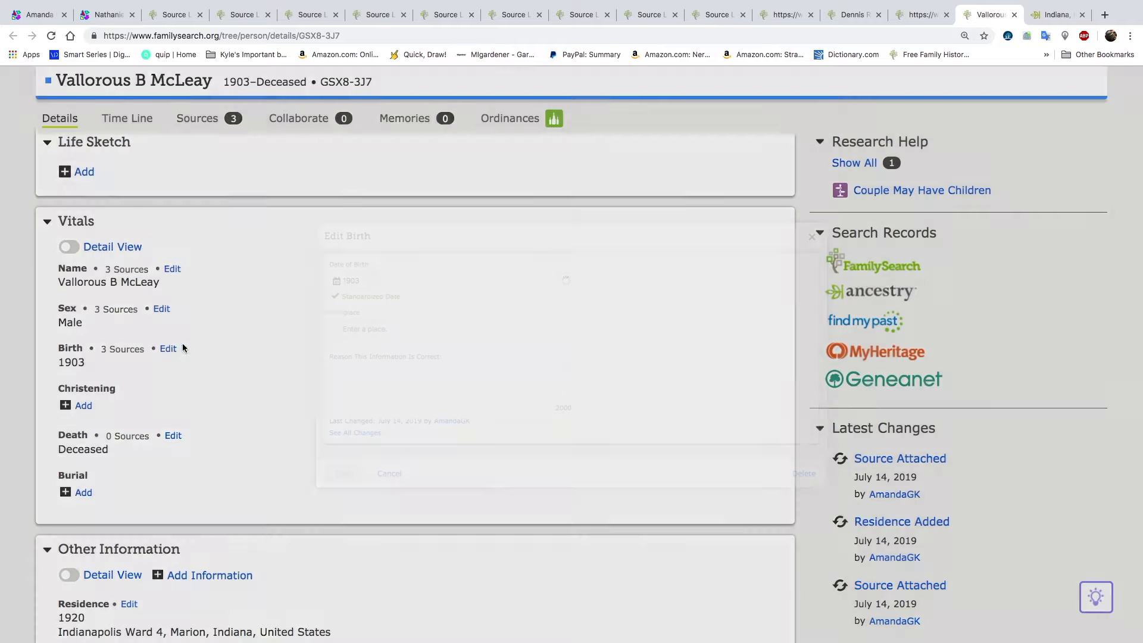
double_click(284, 277)
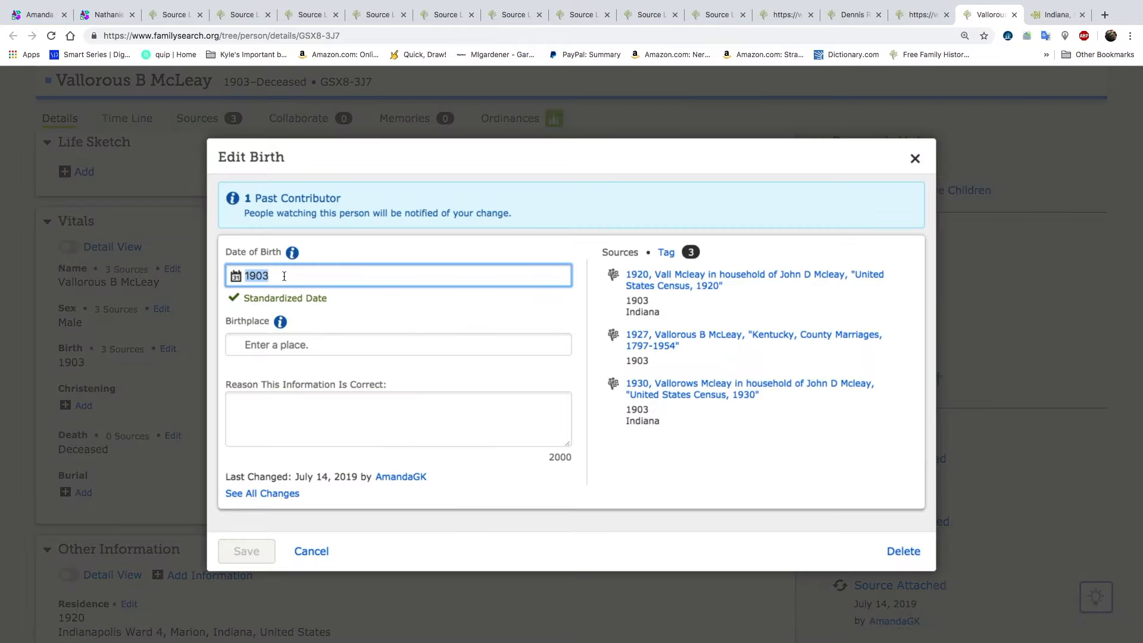
type("8 Jan 1899")
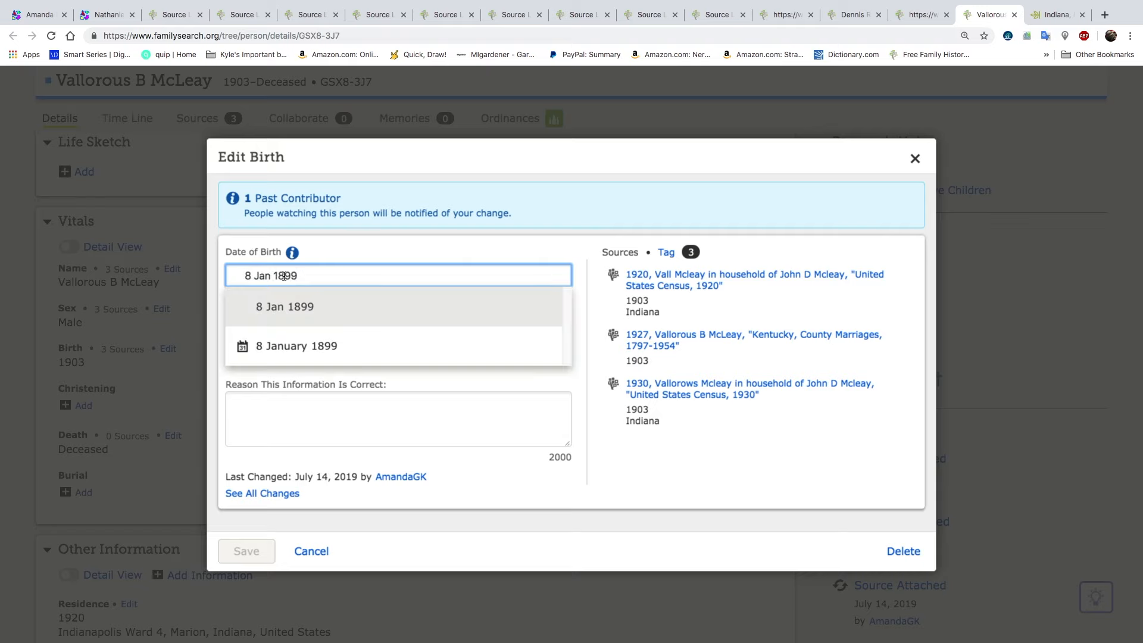
left_click(291, 348)
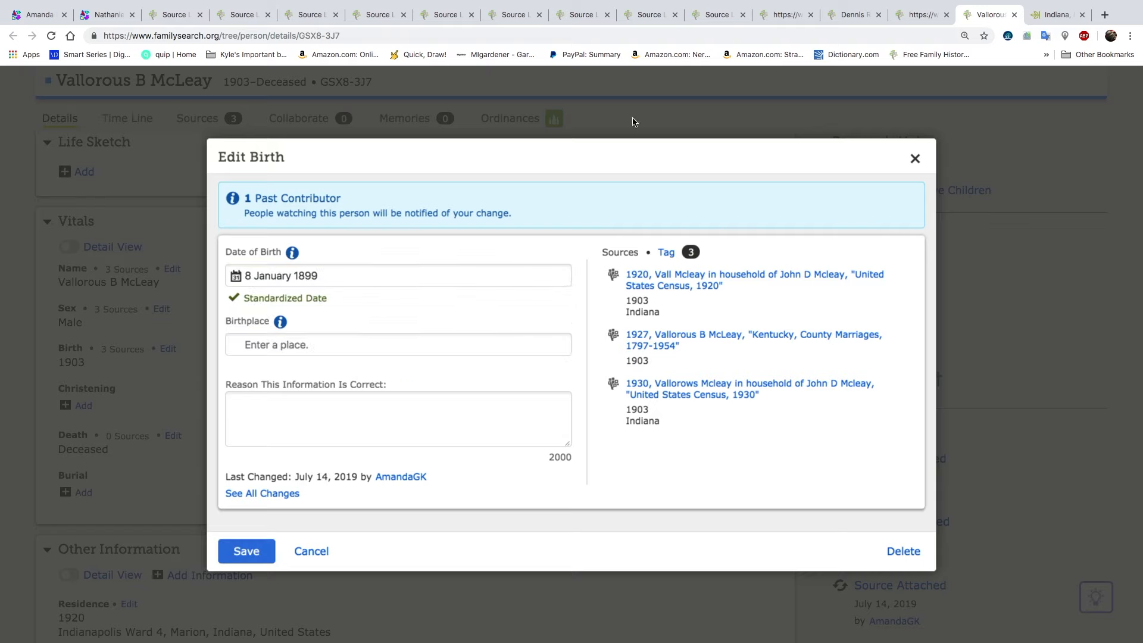
- Copy the birthplace from the Indiana marriage record, standardize it as Columbia, Fayette, Indiana, United States, and save the son's birth details
left_click(1057, 18)
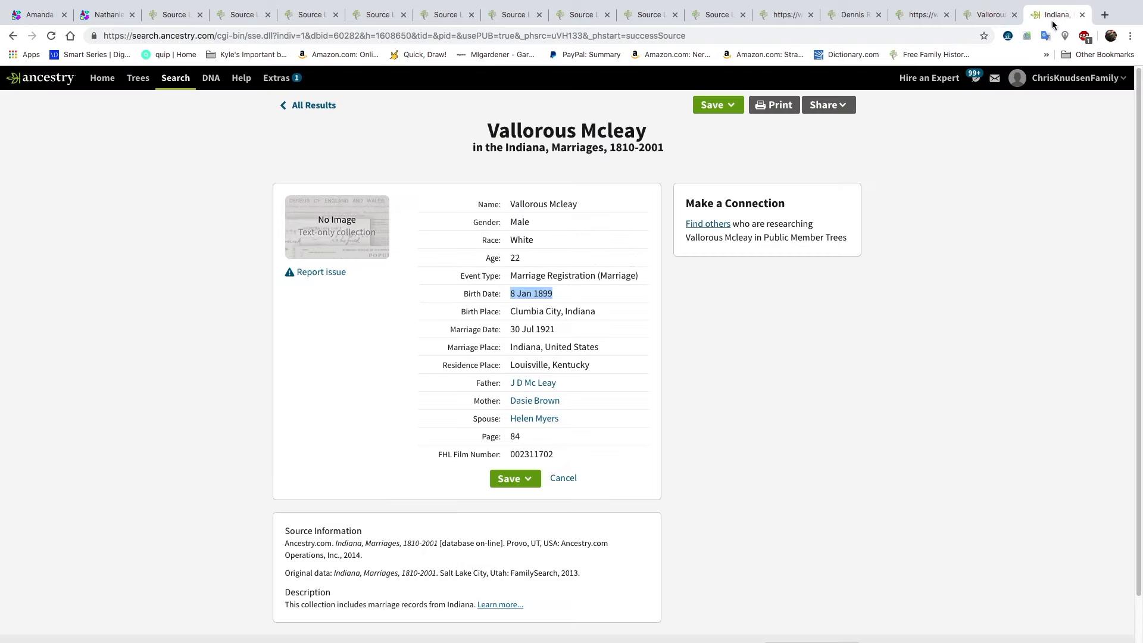
triple_click(529, 311)
key("ctrl+c")
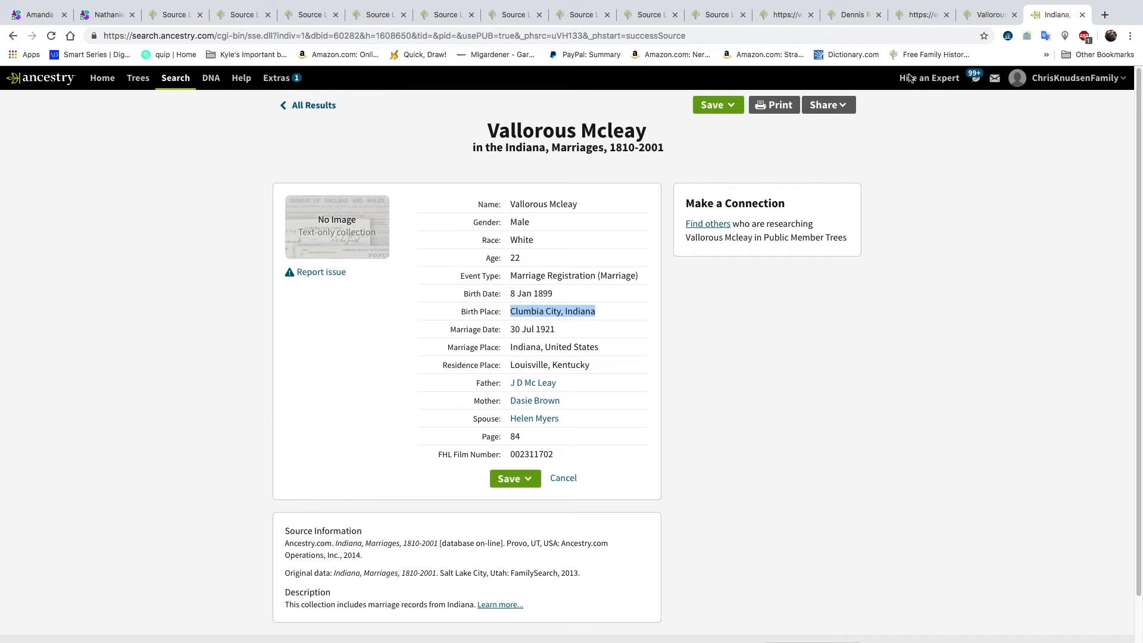
left_click(989, 15)
left_click(240, 342)
key("ctrl+v")
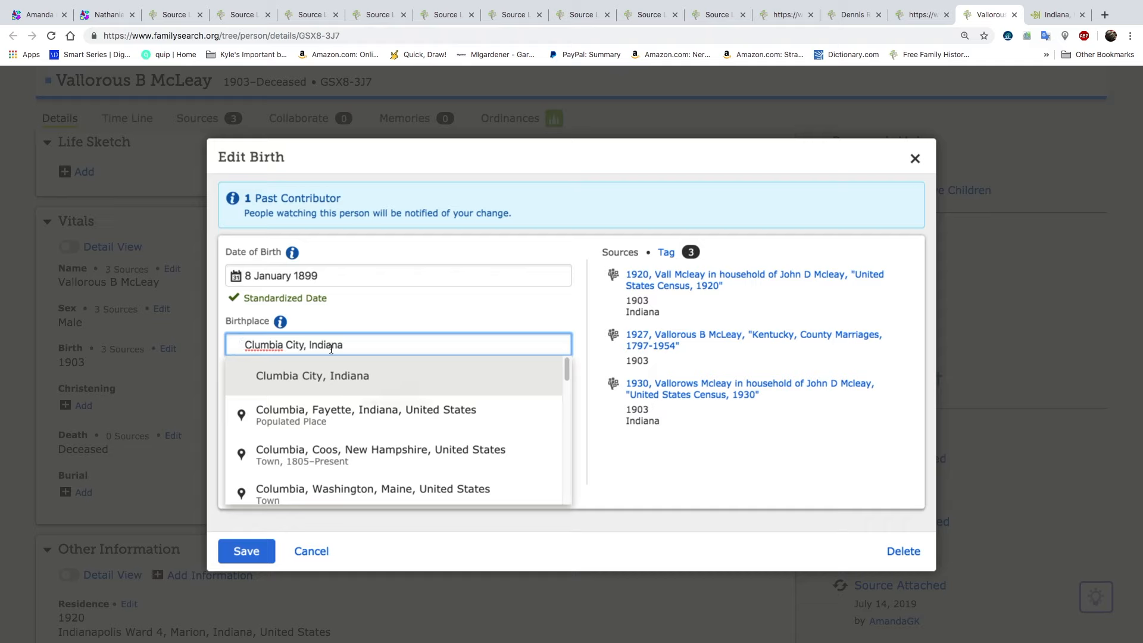
left_click(312, 416)
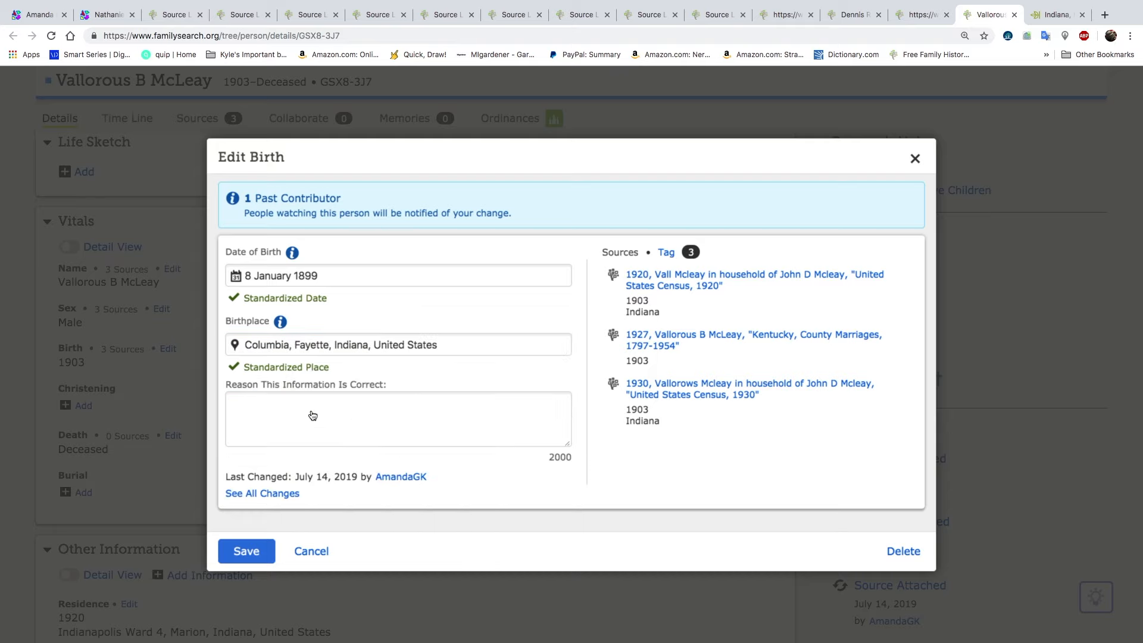
left_click(244, 549)
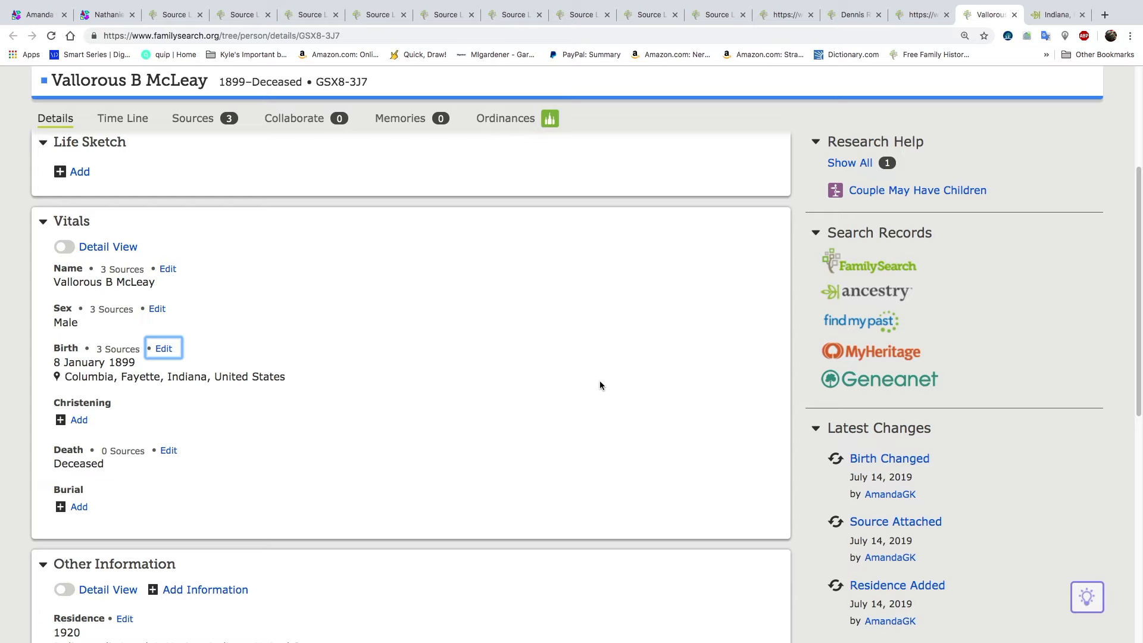
- Copy the son's person ID from his FamilySearch profile and return to the Indiana marriage record in Ancestry
left_click(1056, 14)
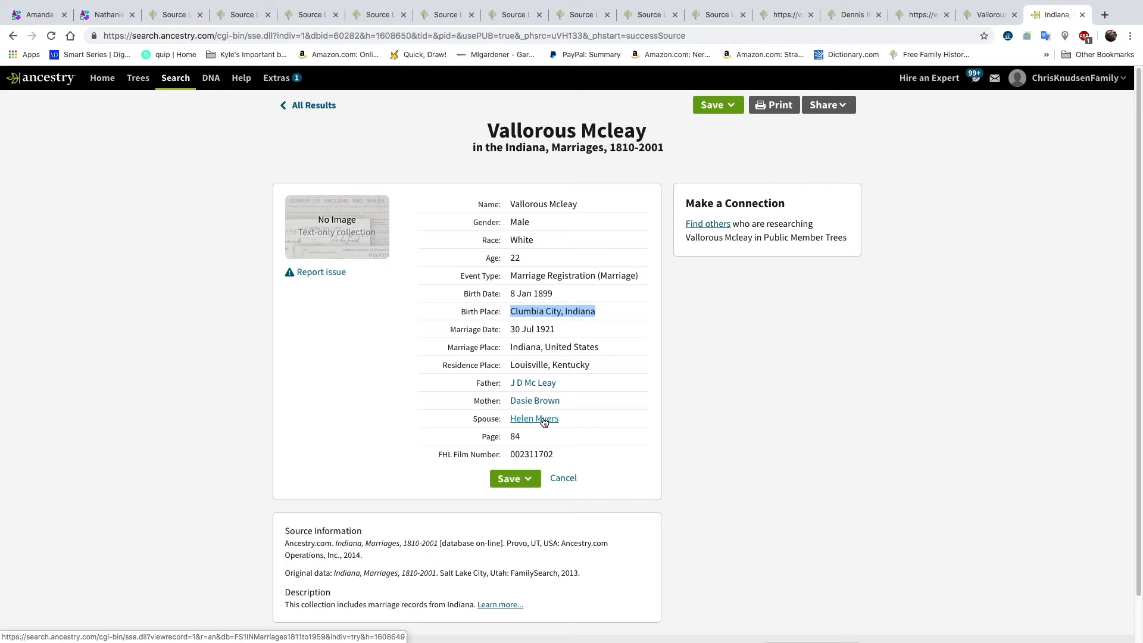
left_click(990, 18)
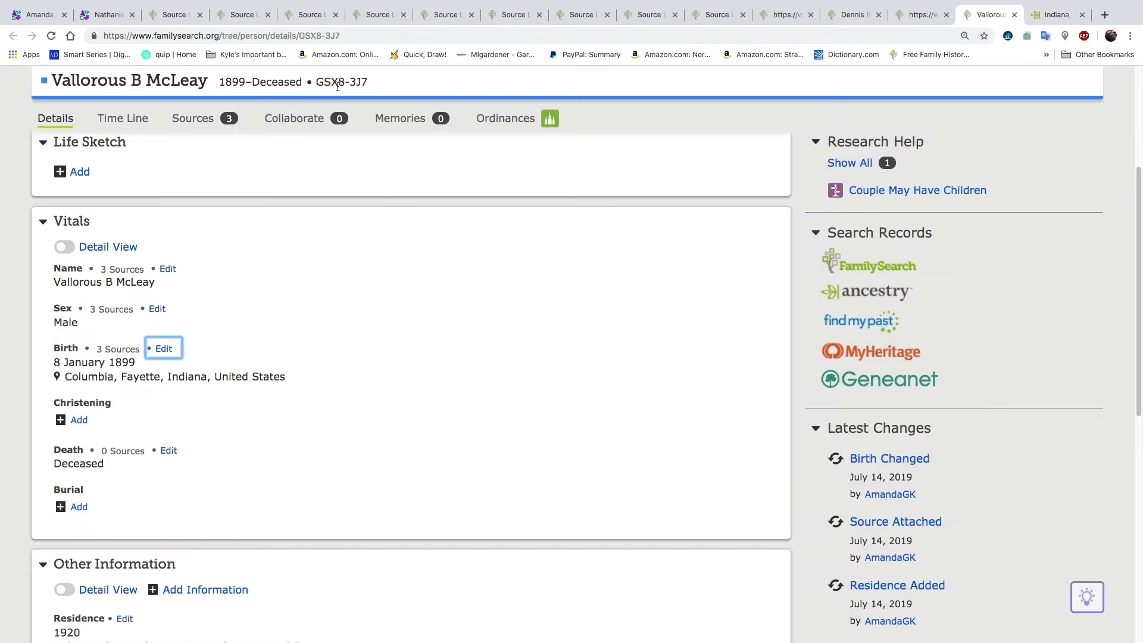
scroll(339, 202, "up", 3)
left_click(329, 221)
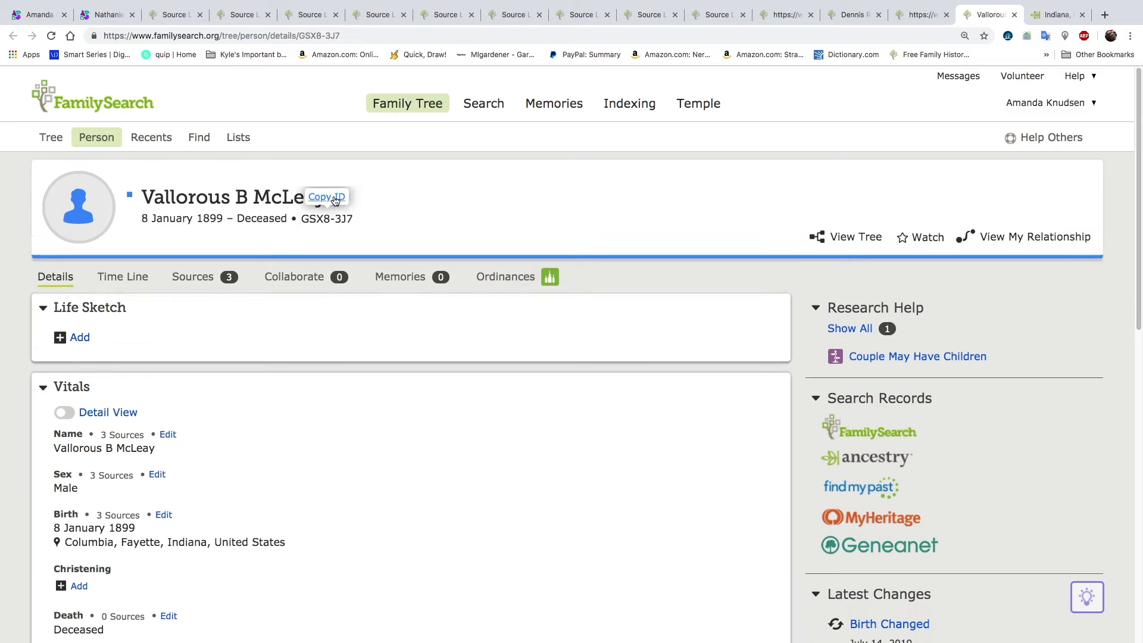
left_click(335, 198)
left_click(1049, 15)
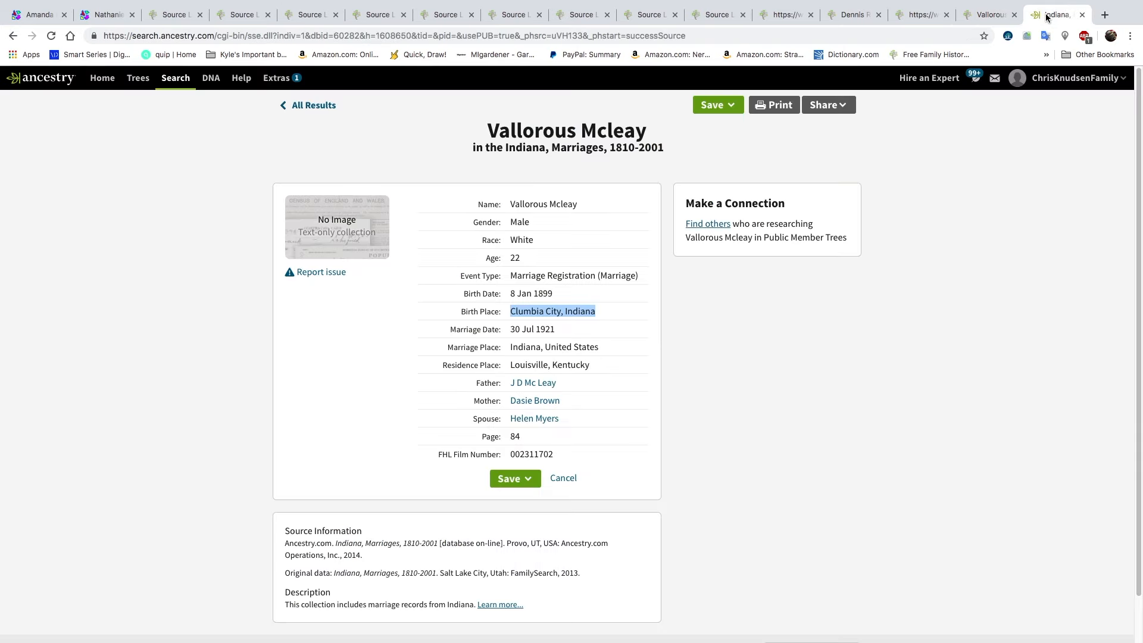
left_click(479, 126)
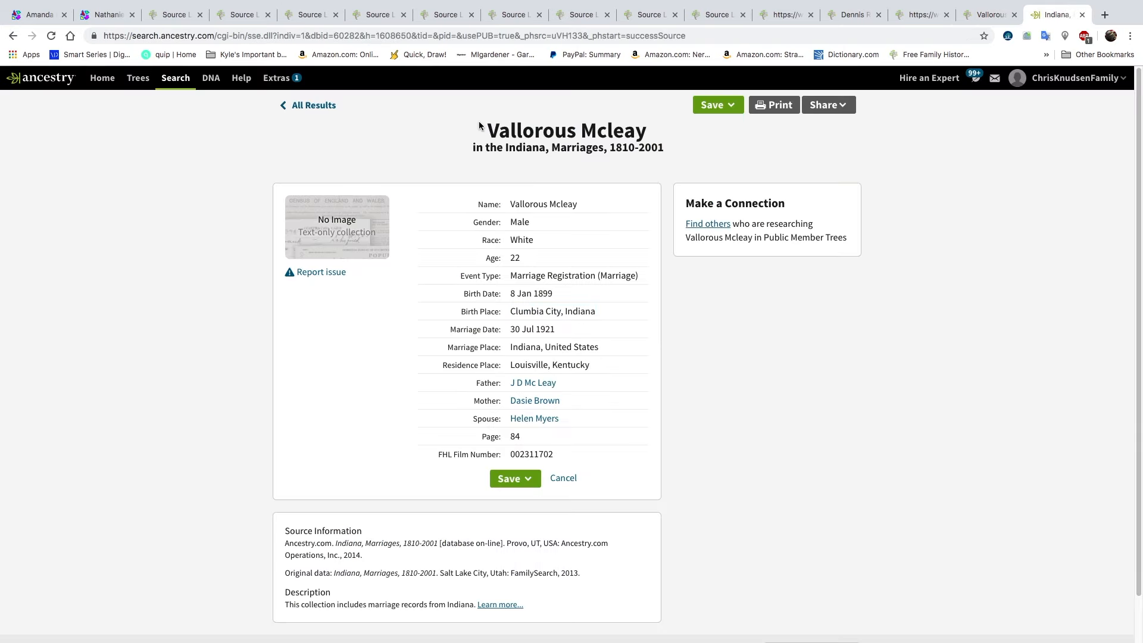
- Select all details of the son's Indiana marriage record and start a RecordSeek source for FamilySearch from them
left_click_drag(512, 209, 594, 458)
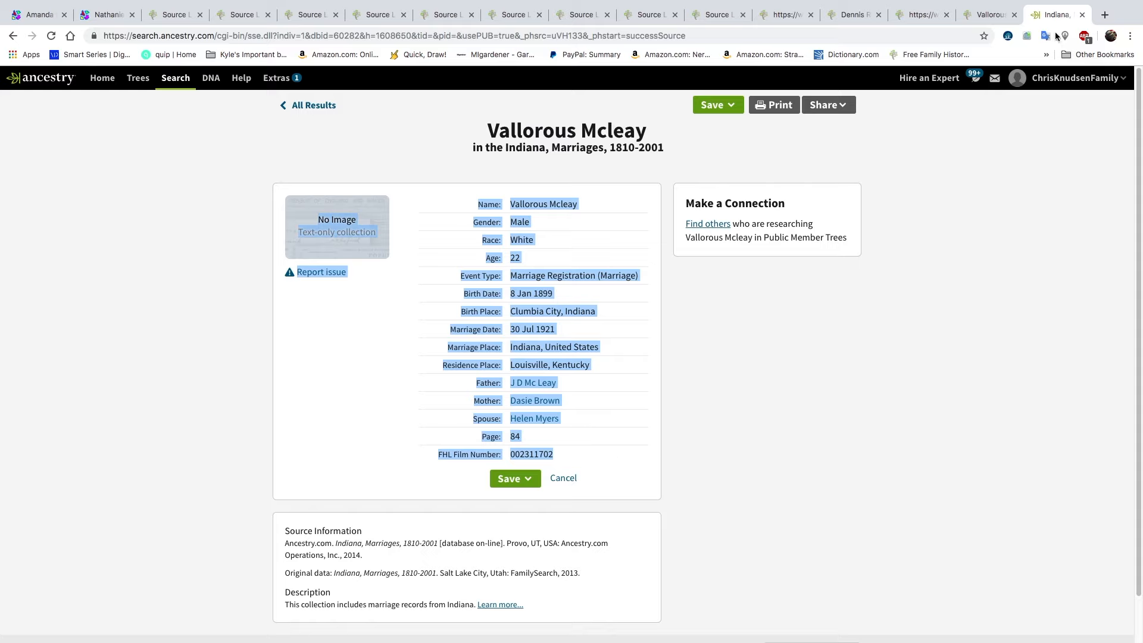
left_click(1009, 37)
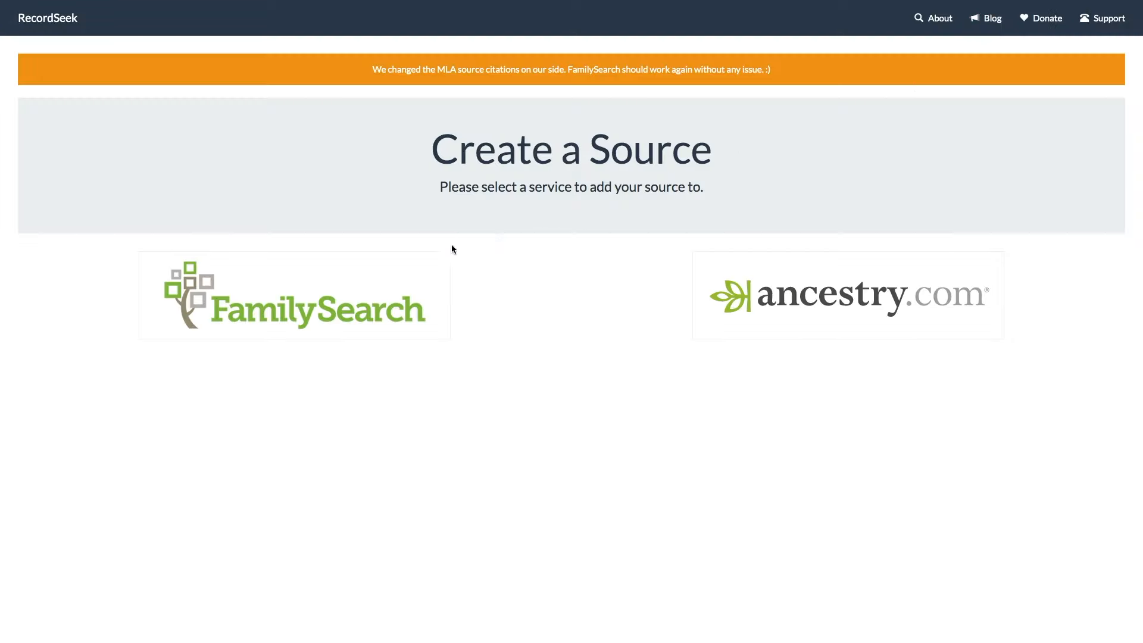
left_click(247, 309)
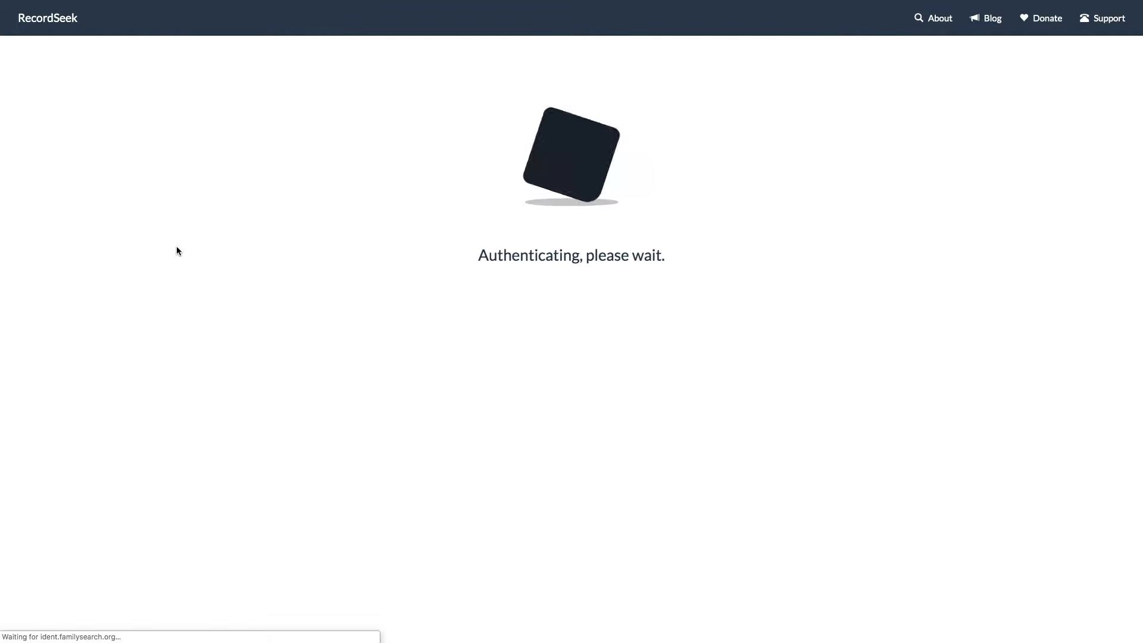
- Find the son by his copied person ID in RecordSeek, create and attach the marriage source to him, and close the RecordSeek window
left_click(421, 250)
key("super+v")
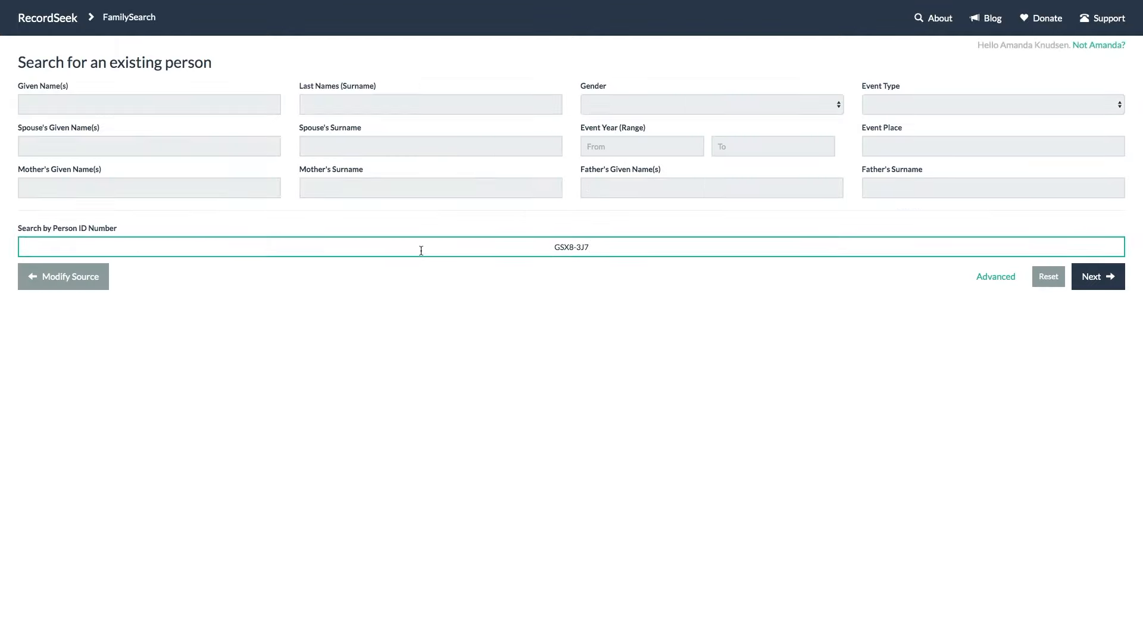
left_click(1108, 282)
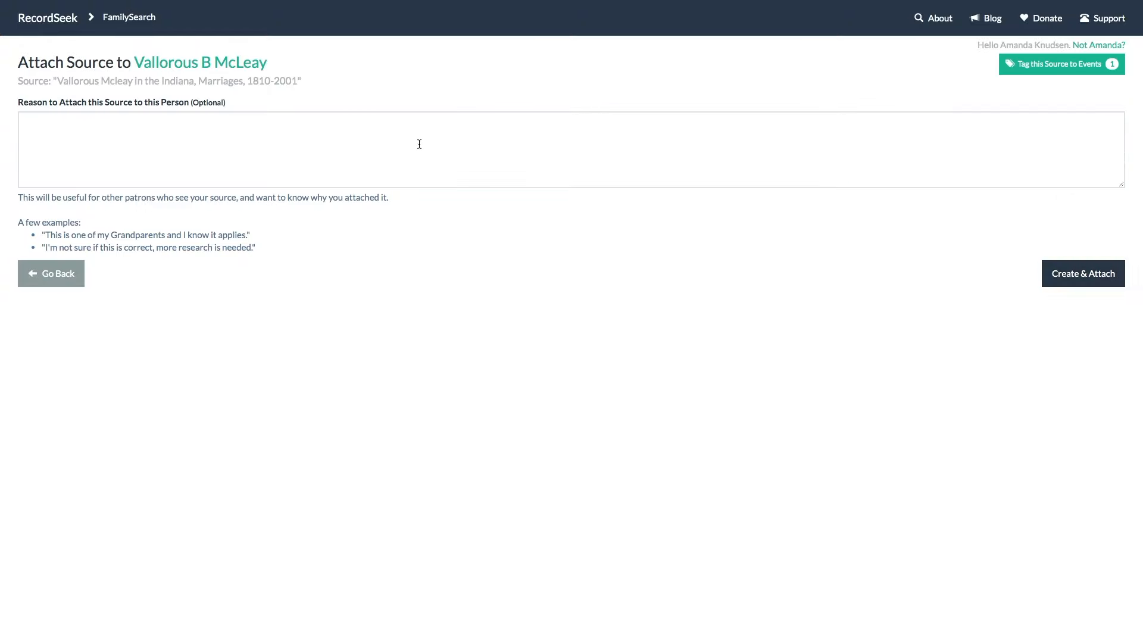
left_click(1090, 267)
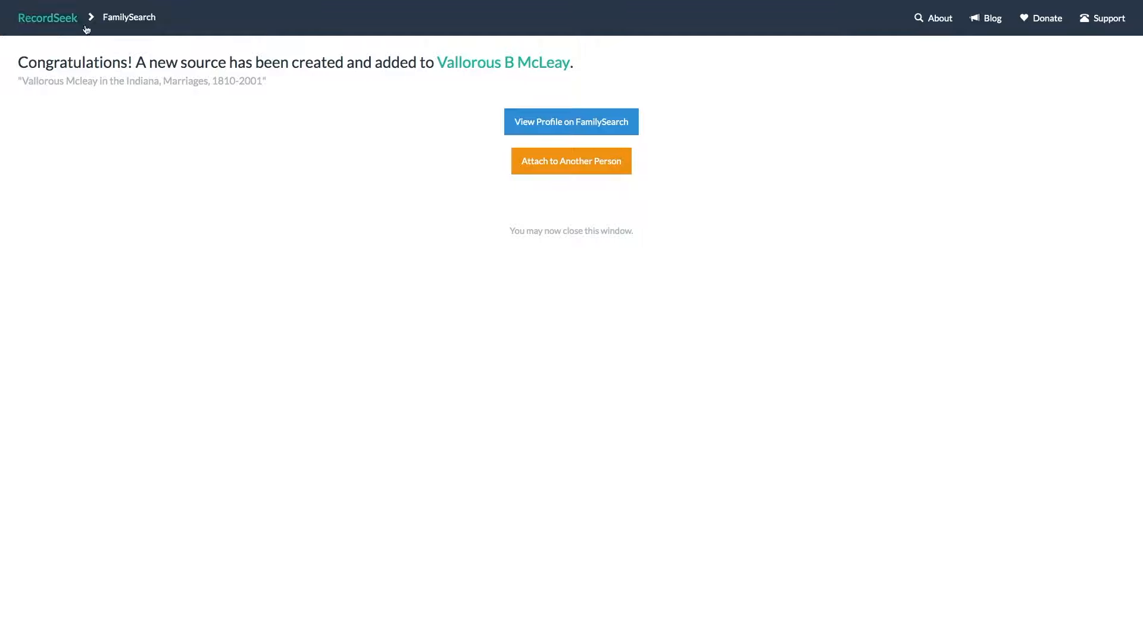
mouse_move(200, 3)
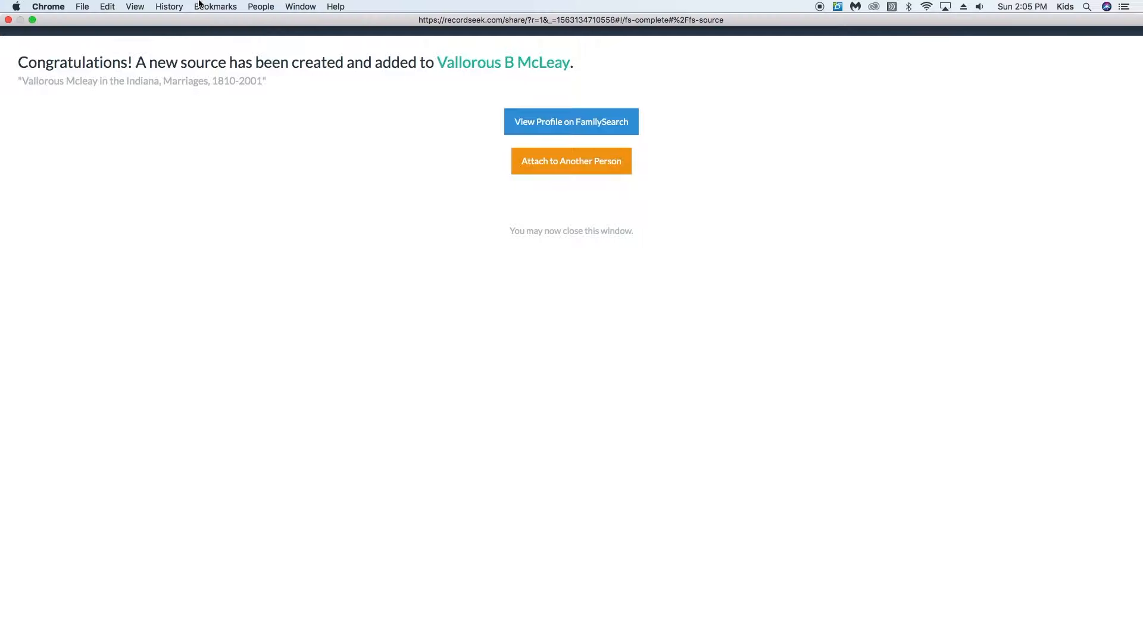
left_click(8, 20)
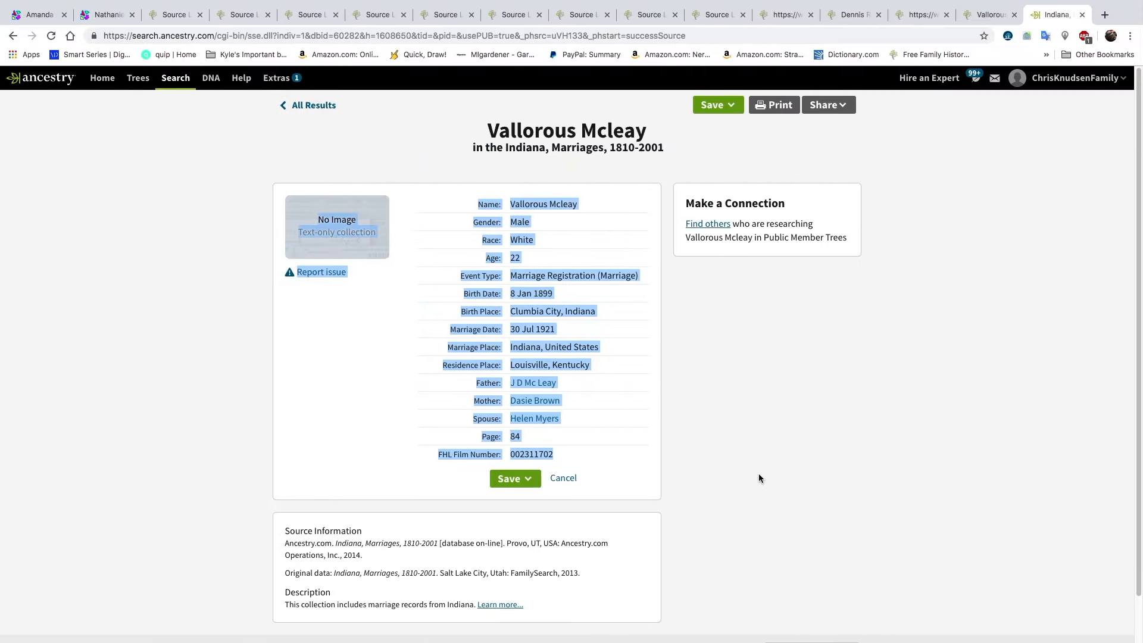
left_click(765, 395)
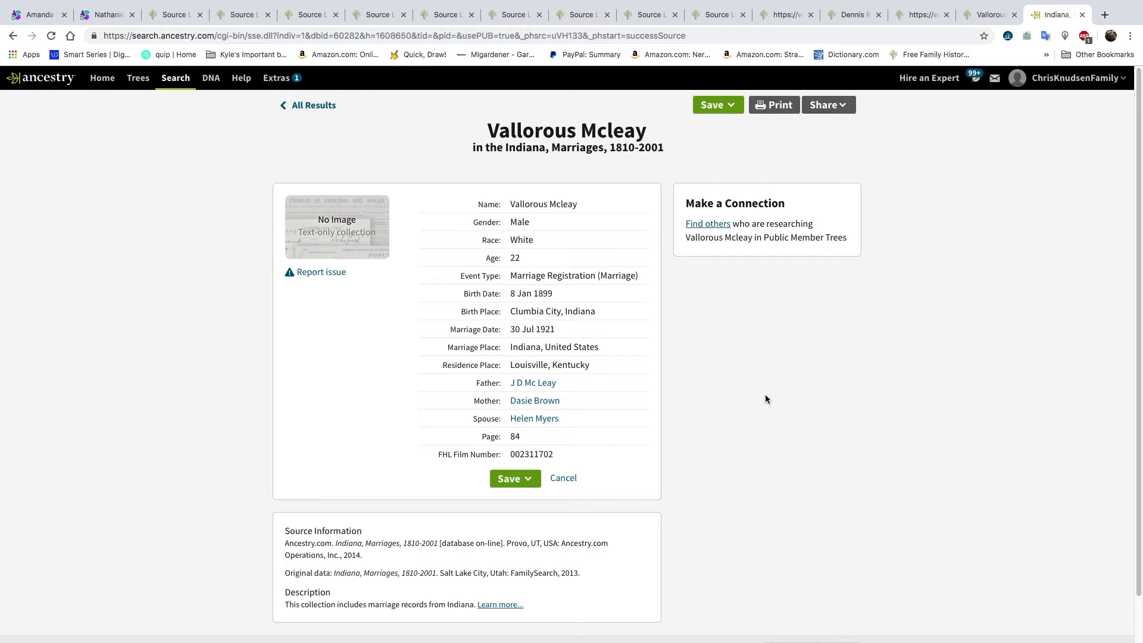
- Visit recordseek.com to examine its browser extensions and bookmark-bar button, and close the page
left_click(1106, 17)
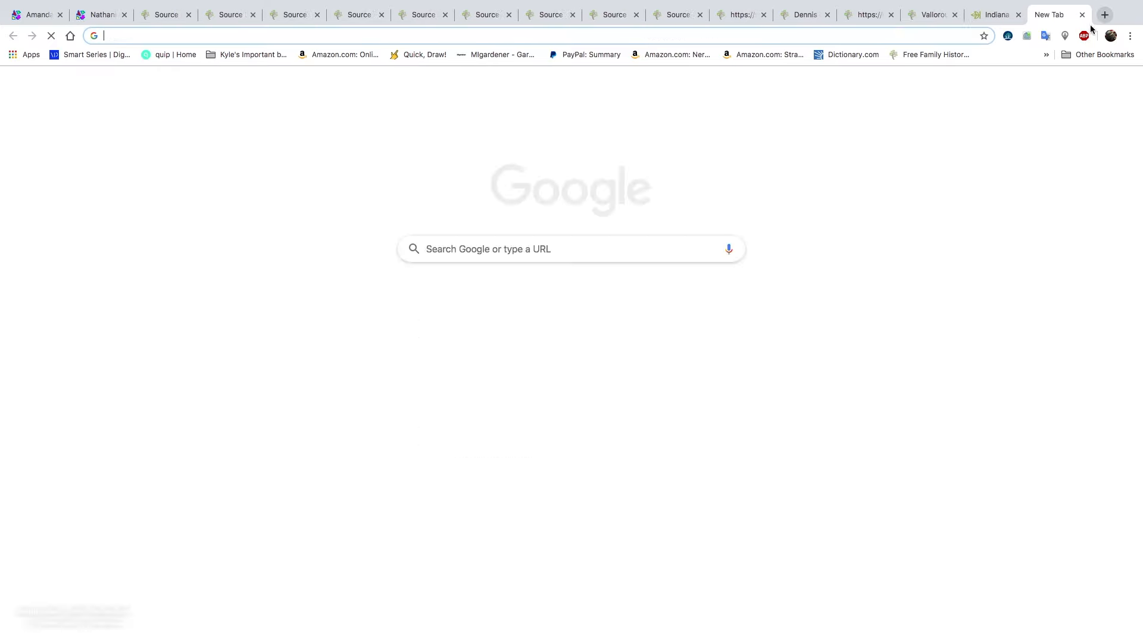
type("reco")
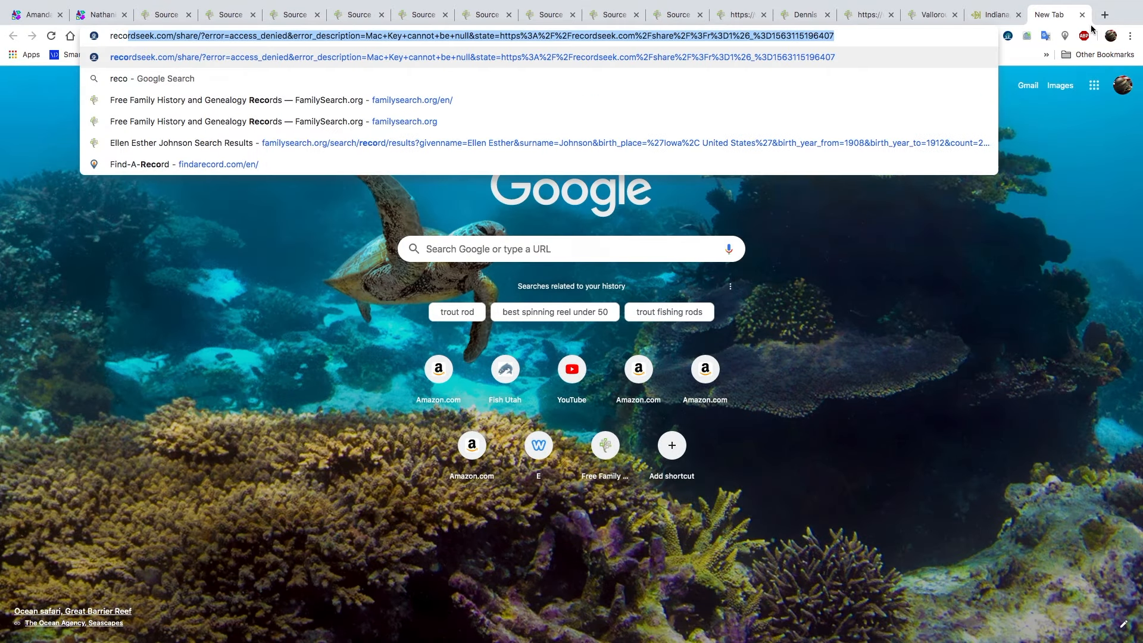
type("rdseek.com")
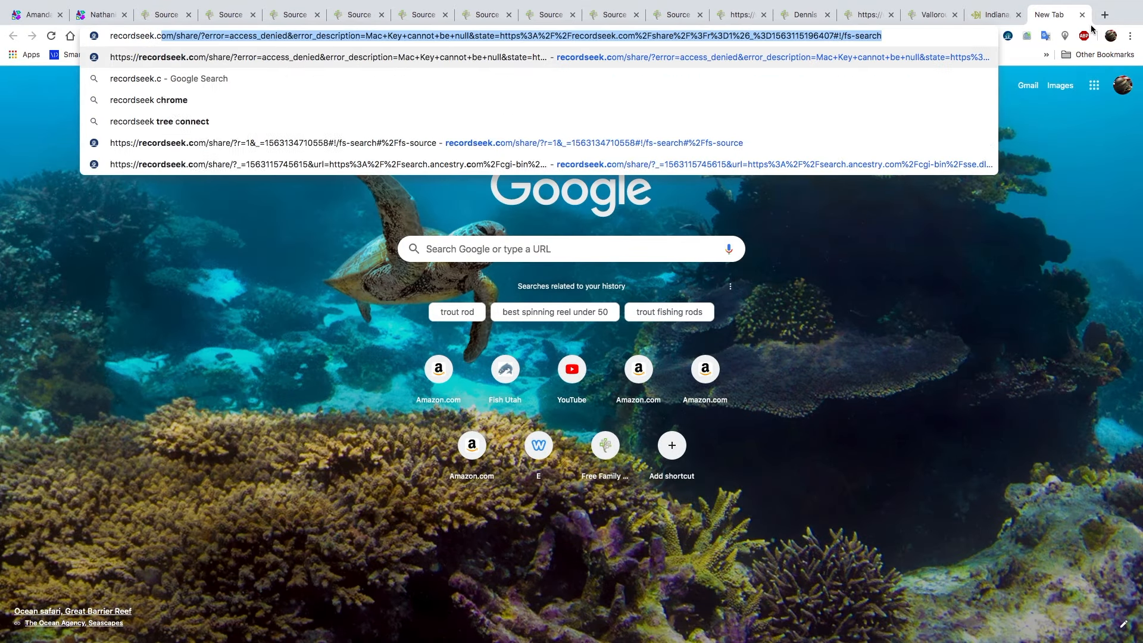
key("Return")
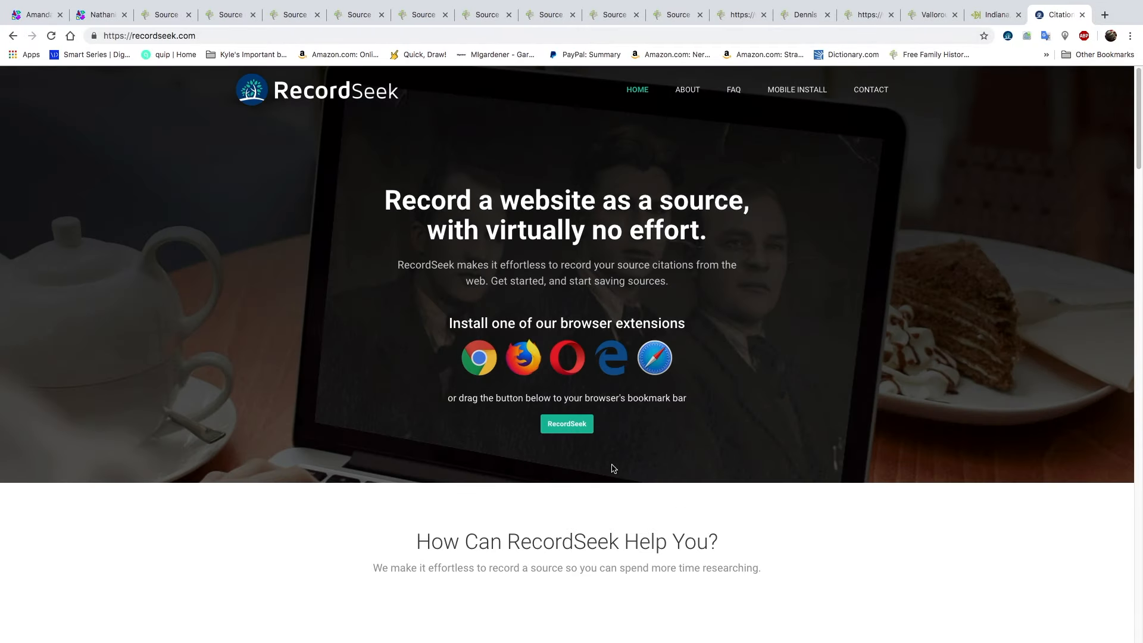
left_click_drag(553, 426, 543, 54)
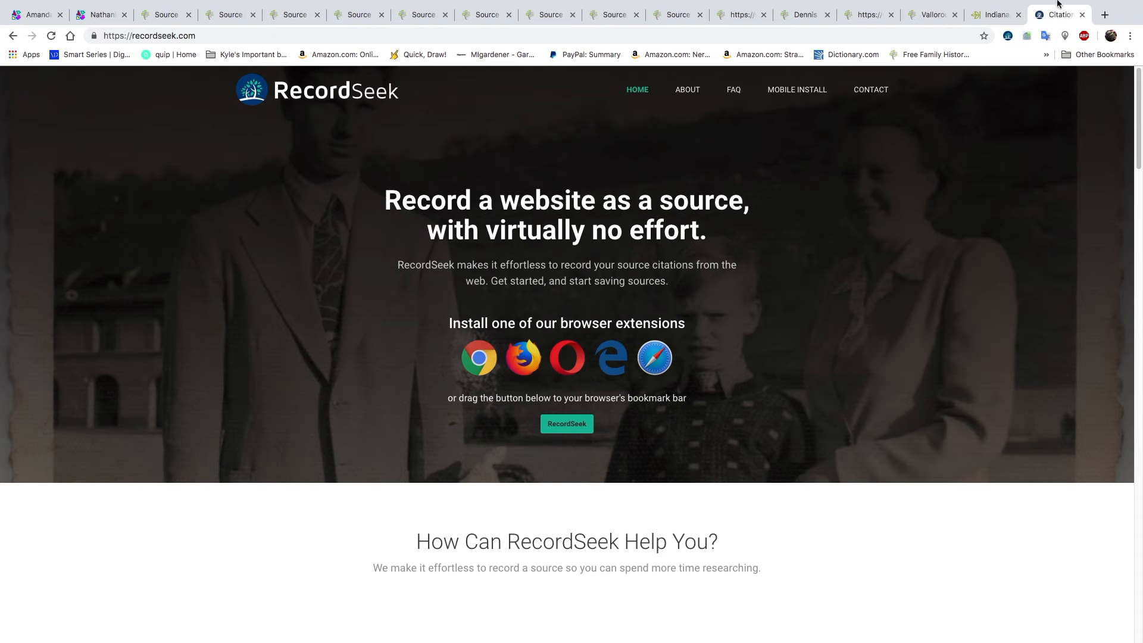
left_click(1083, 15)
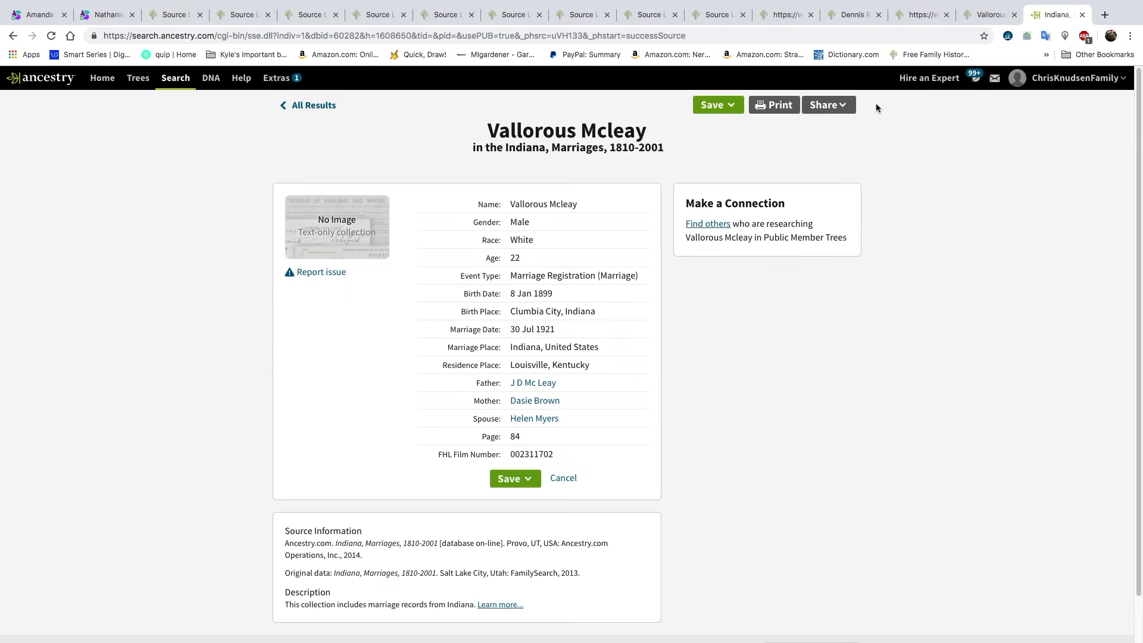
- Review the Indiana, Marriages, 1810-2001 source in the son's FamilySearch sources, including its citation and notes
left_click(968, 16)
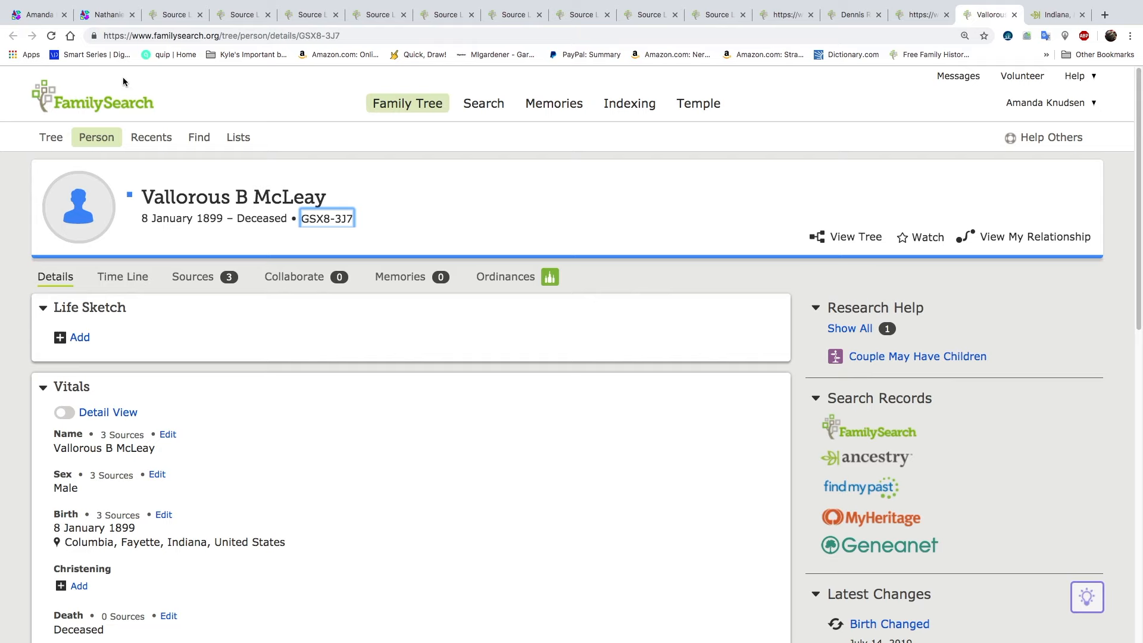
left_click(211, 279)
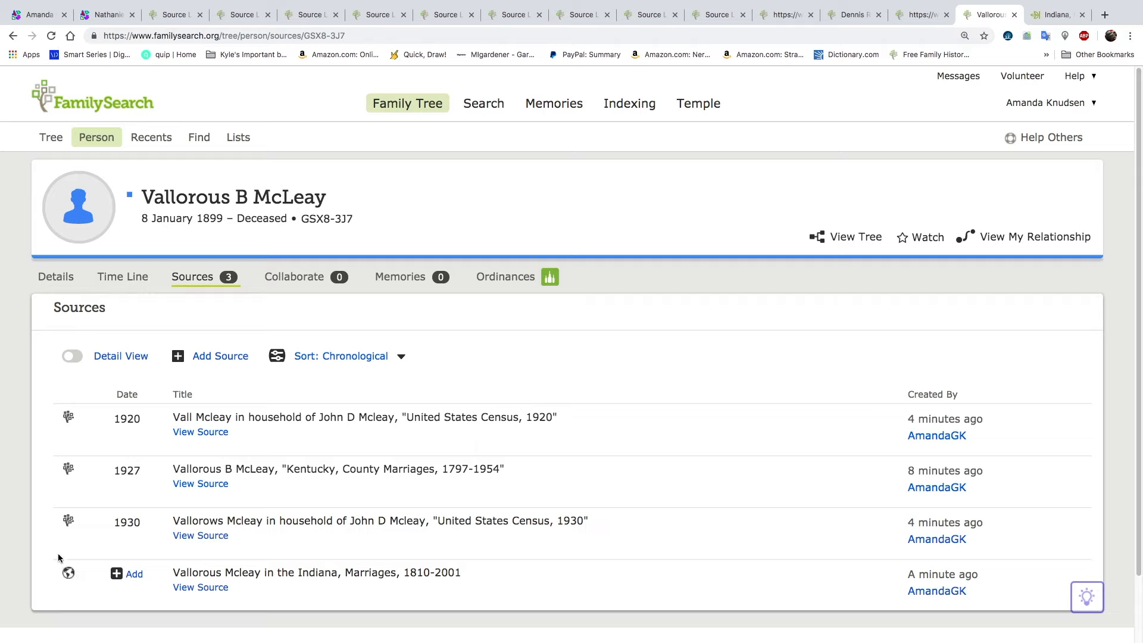
left_click(186, 593)
scroll(262, 581, "down", 3)
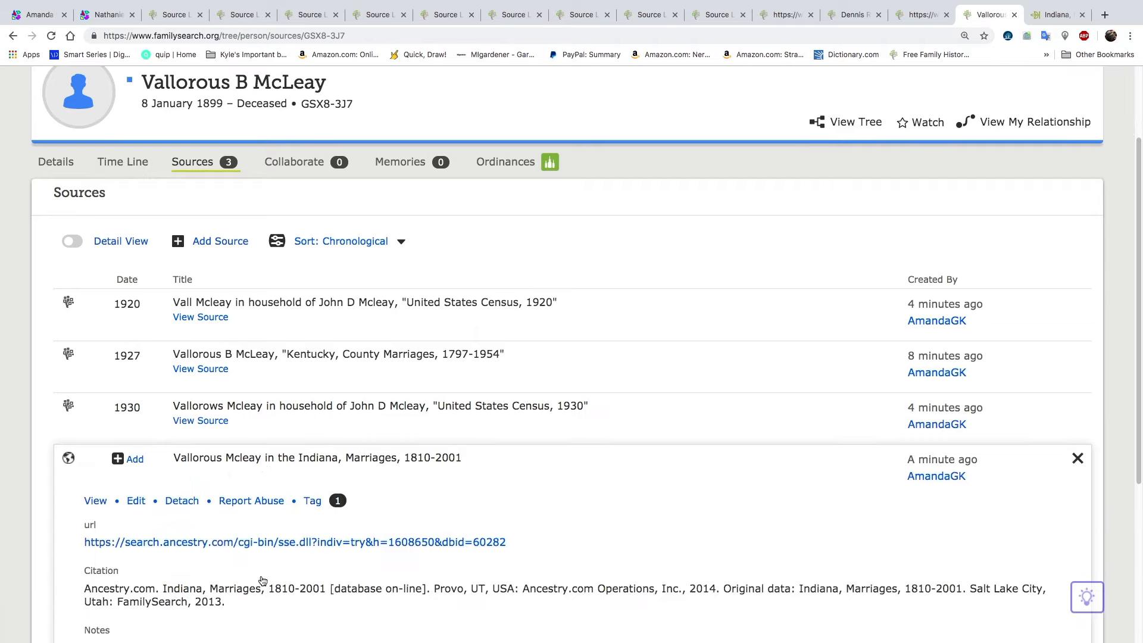
scroll(262, 580, "down", 2)
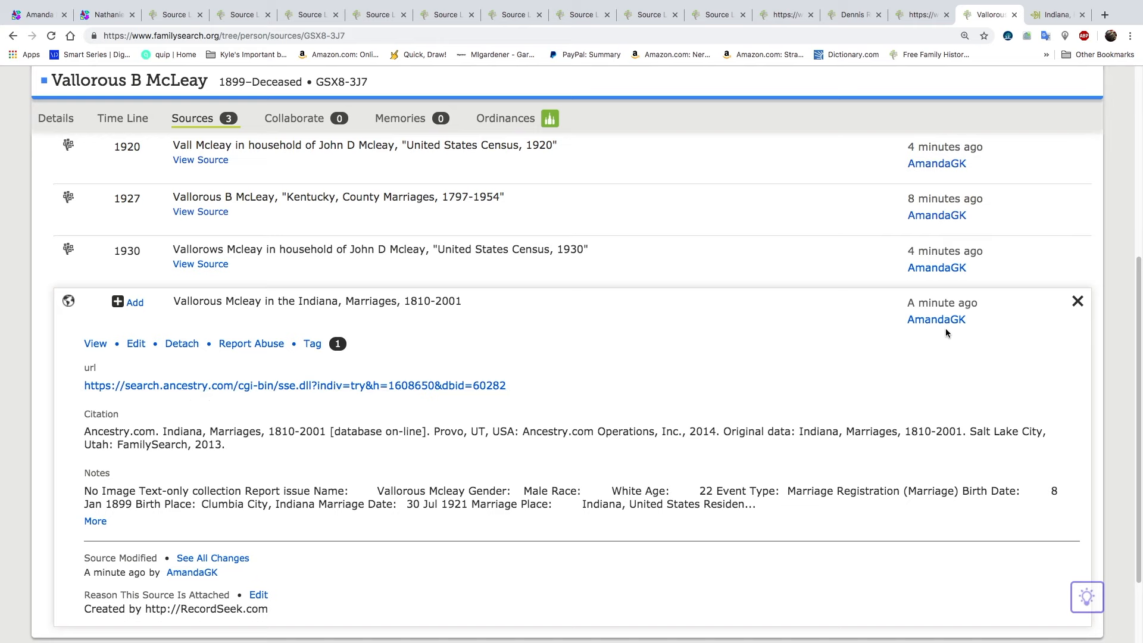
left_click(1079, 302)
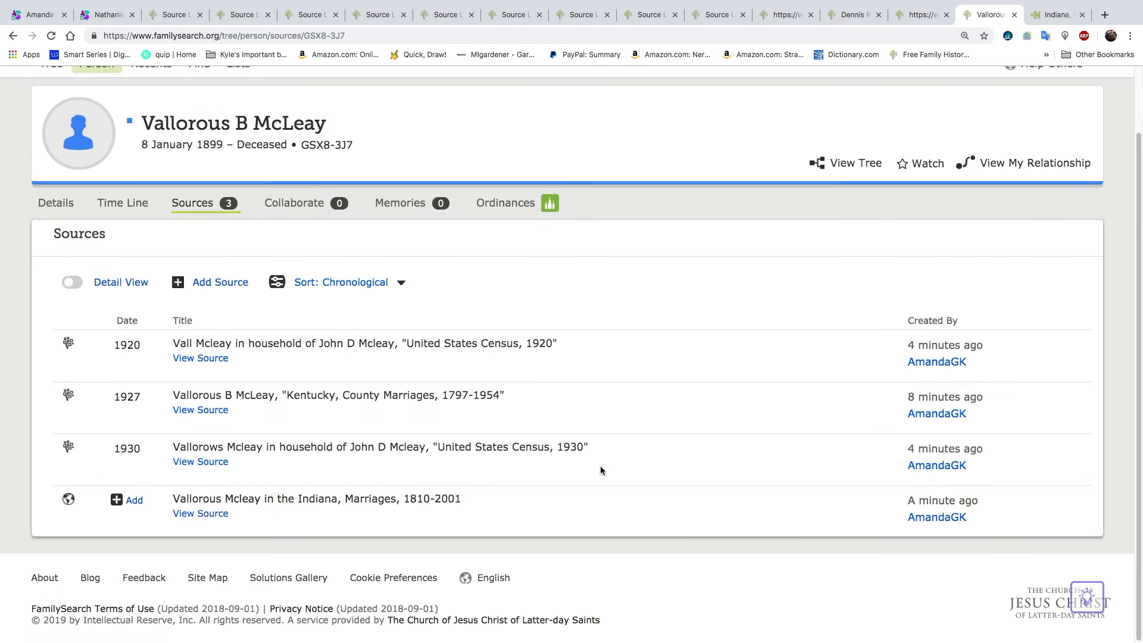
- Open the spouse's Indiana marriage record in Ancestry from the son's record and copy her birth date
left_click(1058, 18)
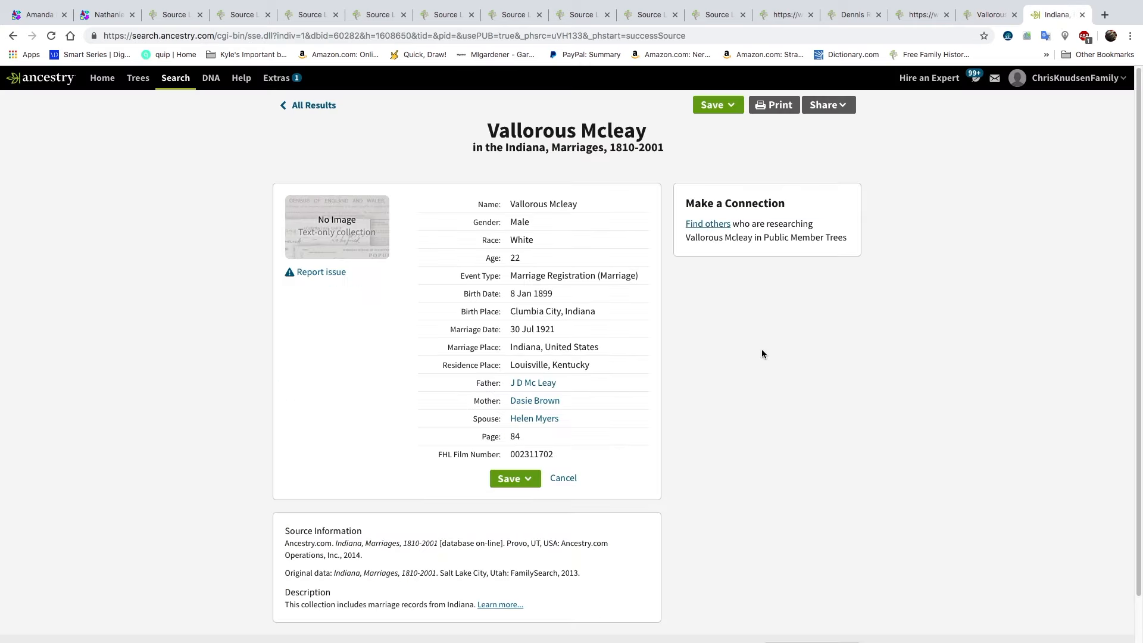
left_click(539, 420)
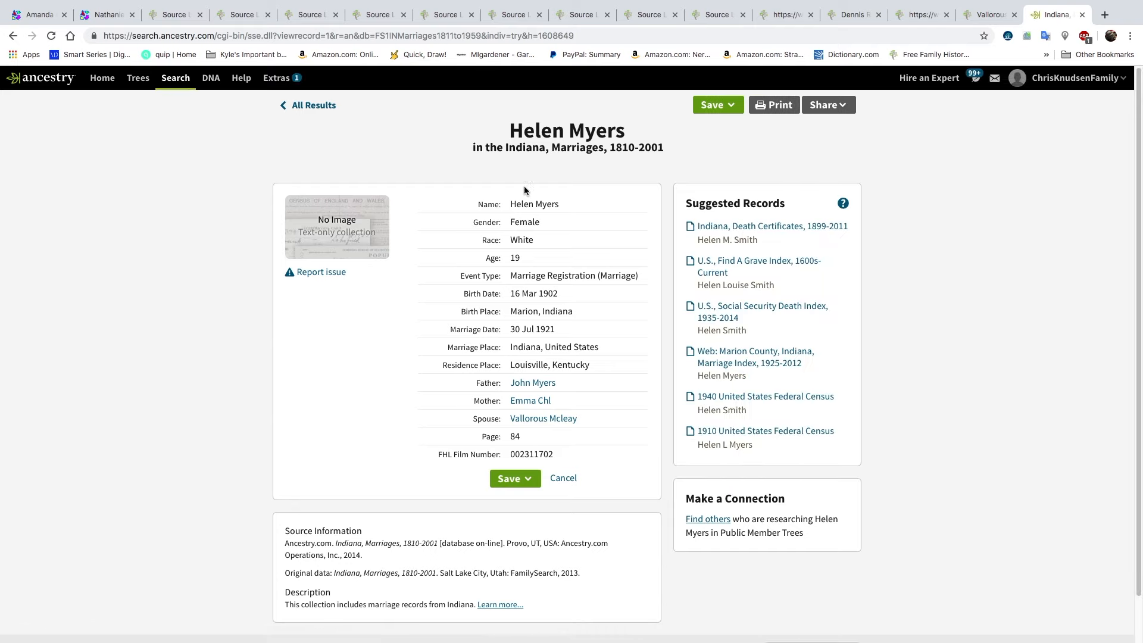
triple_click(522, 294)
- Start adding another spouse on the son's FamilySearch details and enter her first and last names from the Ancestry record
left_click(981, 15)
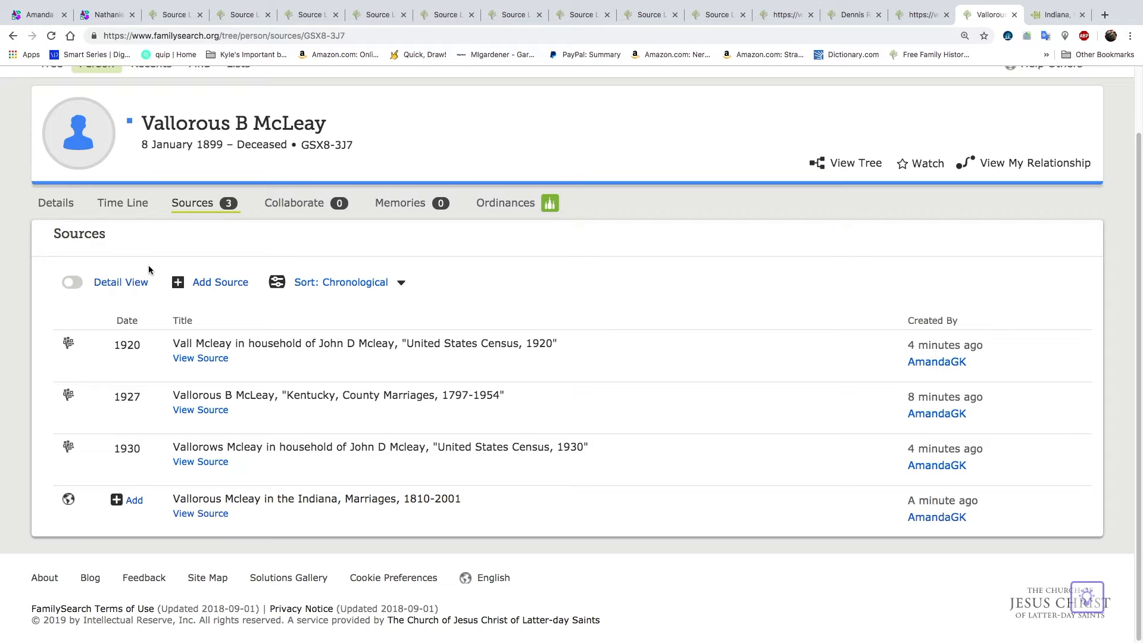
left_click(55, 203)
scroll(189, 443, "down", 10)
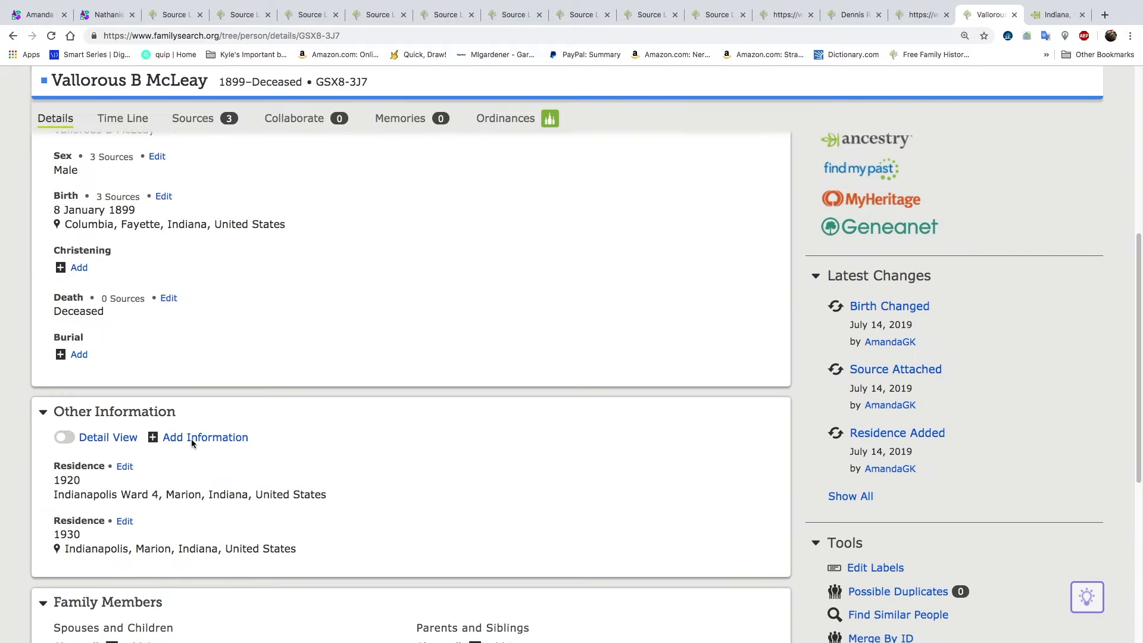
left_click(146, 441)
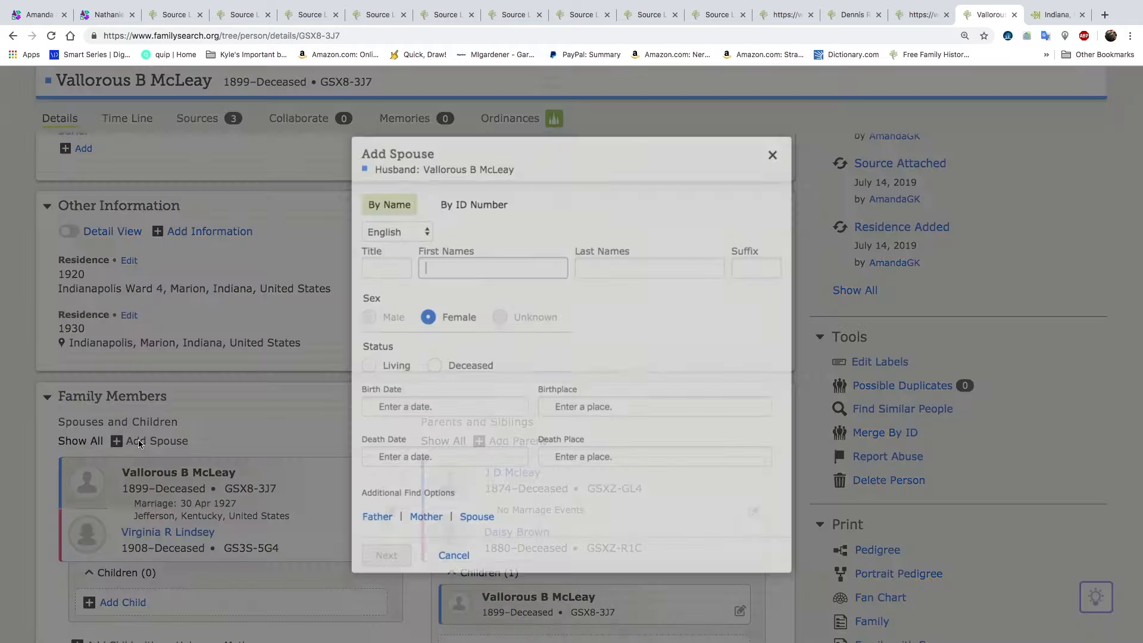
left_click(1049, 15)
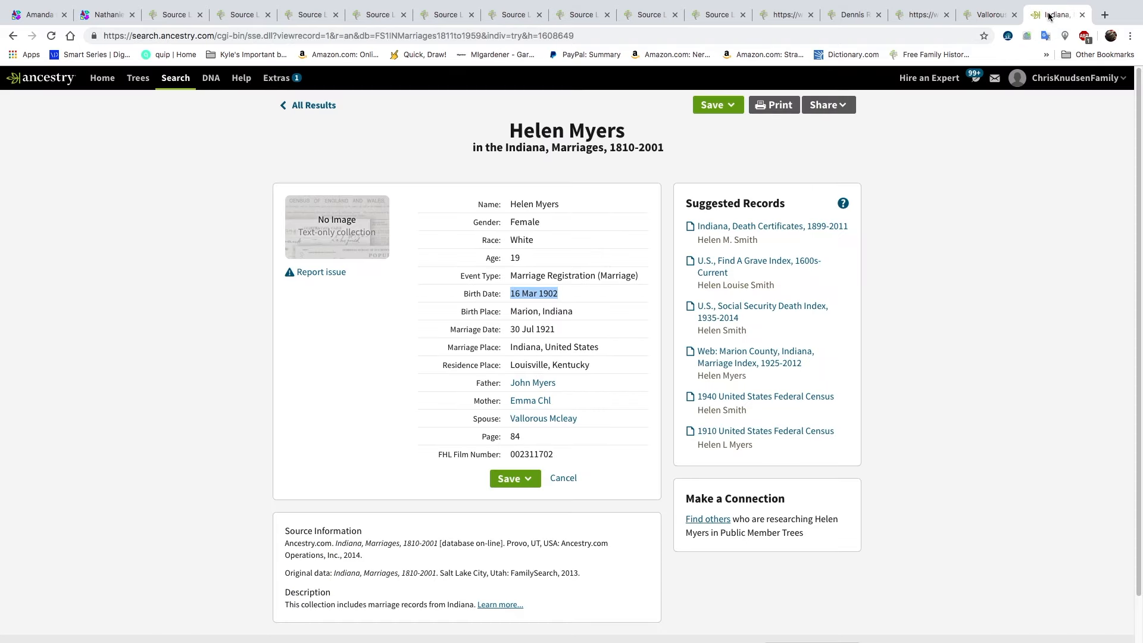
left_click(988, 14)
type("Helen")
key("Tab")
type("Myers")
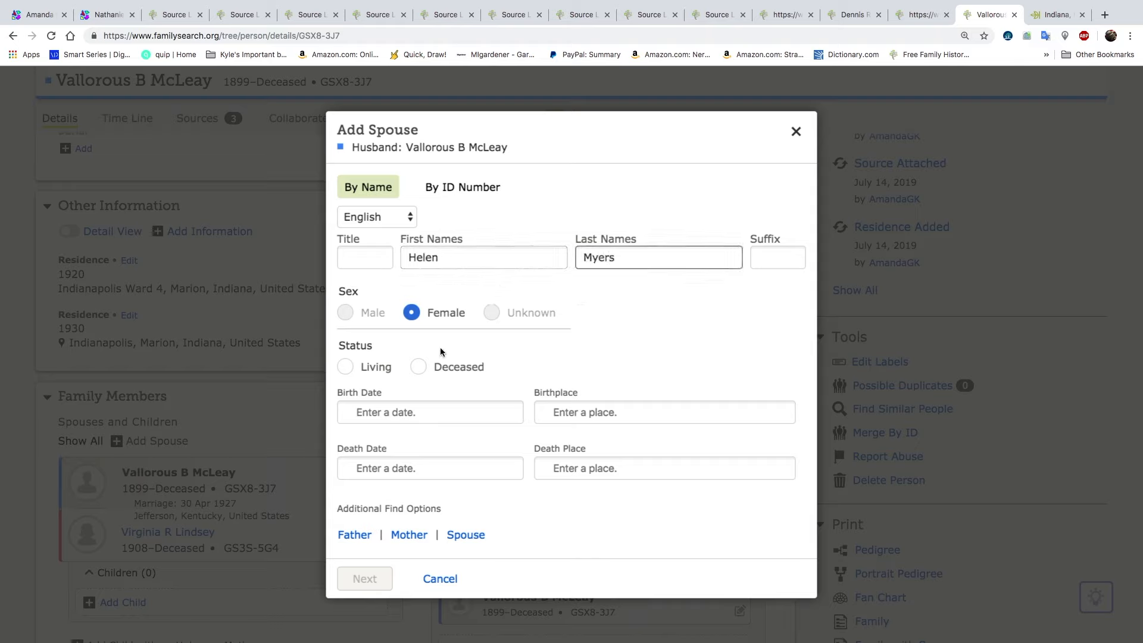
- Mark the new spouse as deceased and enter her copied birth date in the standardized format
left_click(418, 367)
left_click(400, 411)
type("16 Mar 1902")
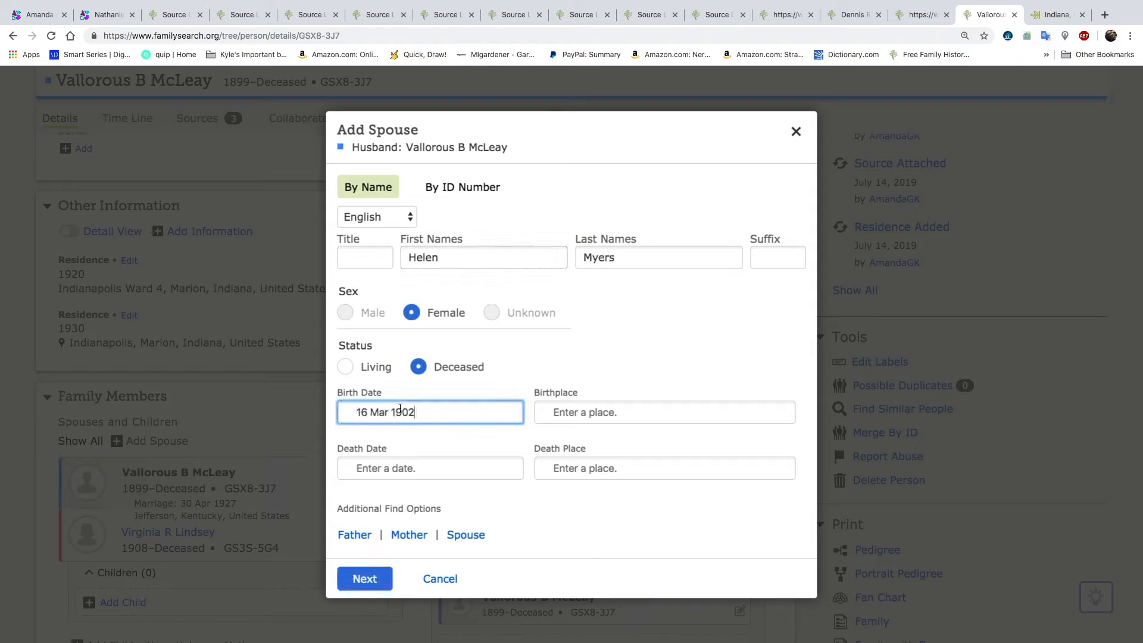
left_click(413, 477)
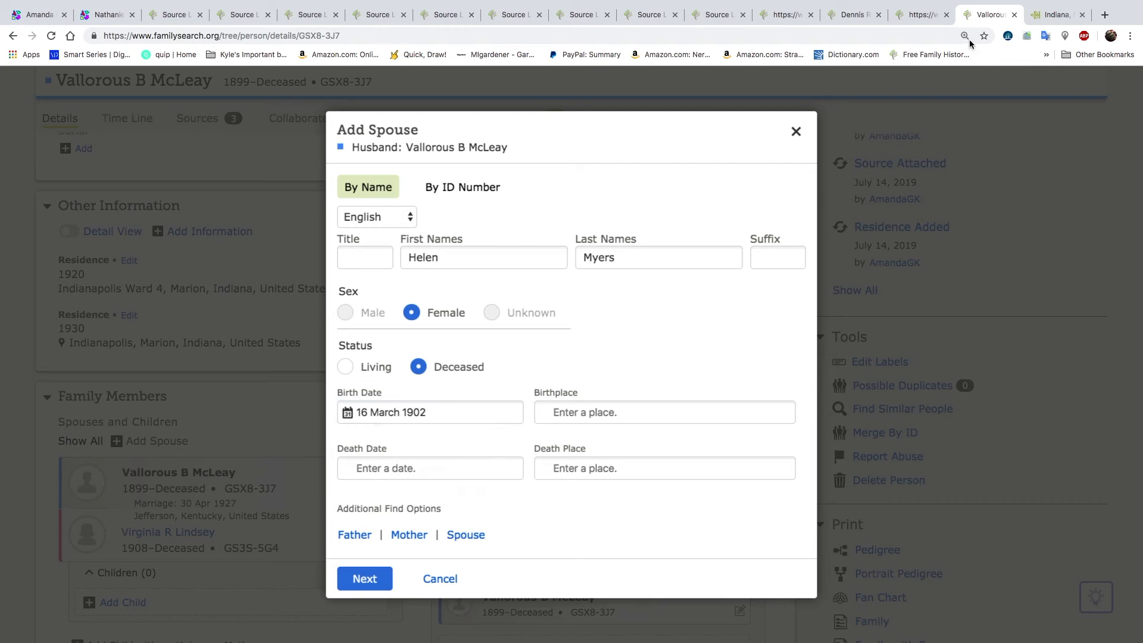
- Copy the spouse's birthplace from Ancestry, standardize it in FamilySearch as Marion, Indiana, United States, and return to her Ancestry record
left_click(1055, 15)
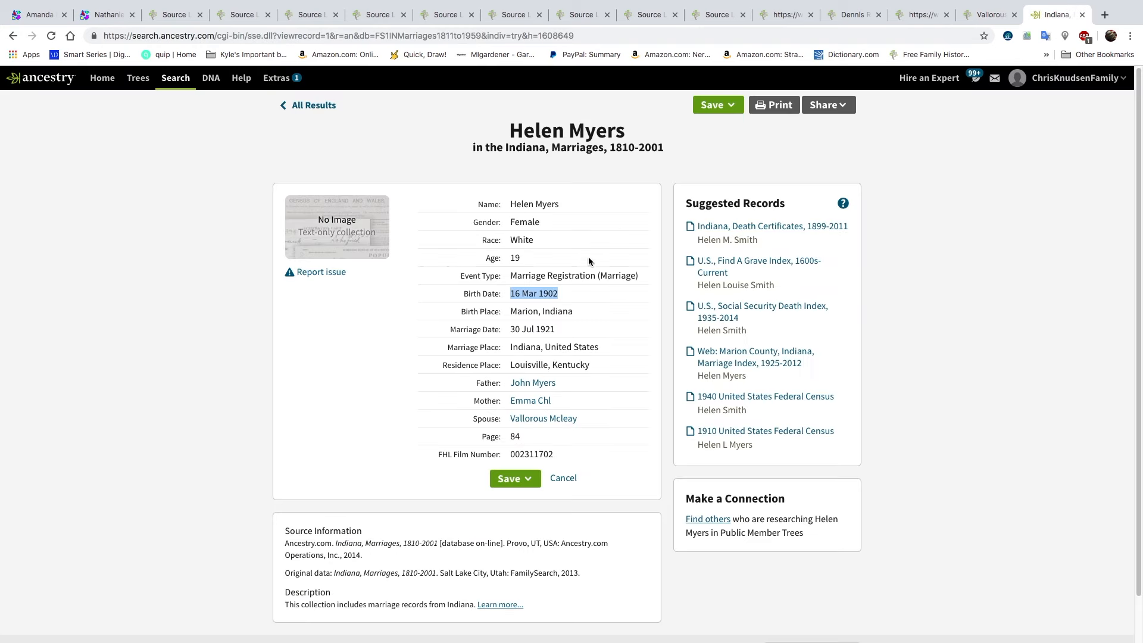
triple_click(537, 308)
key("super+c")
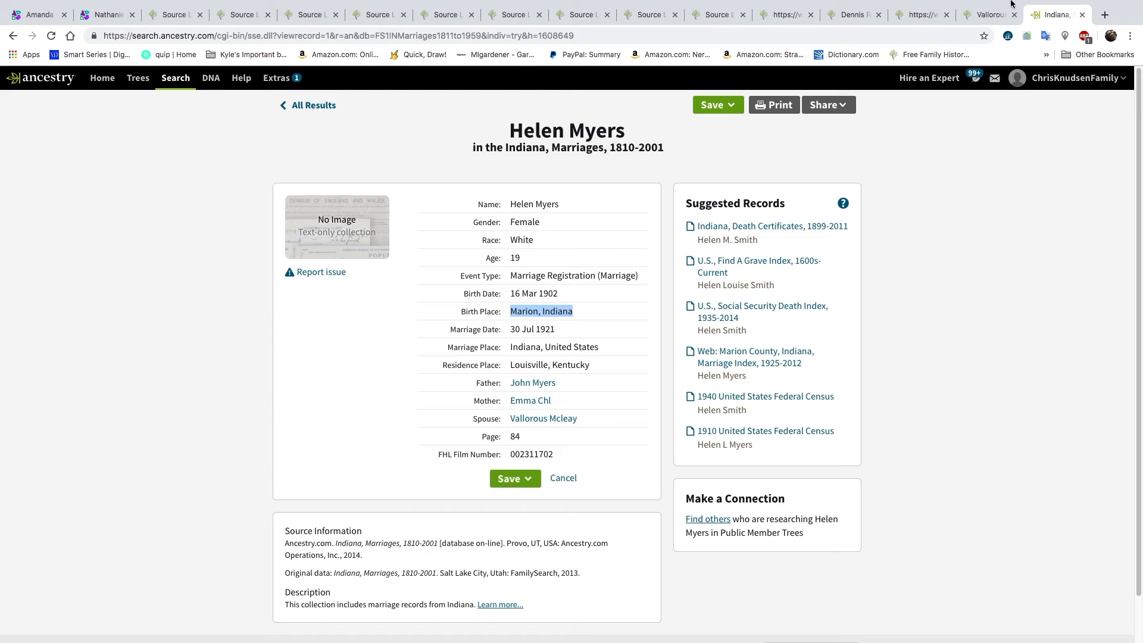
left_click(991, 15)
left_click(549, 410)
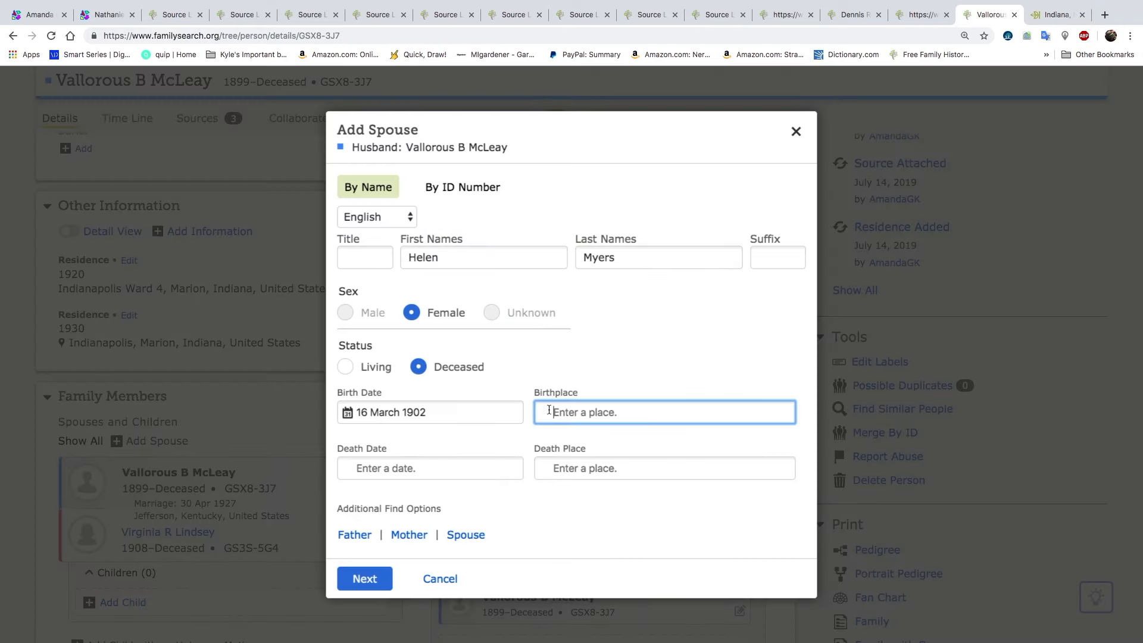
key("super+v")
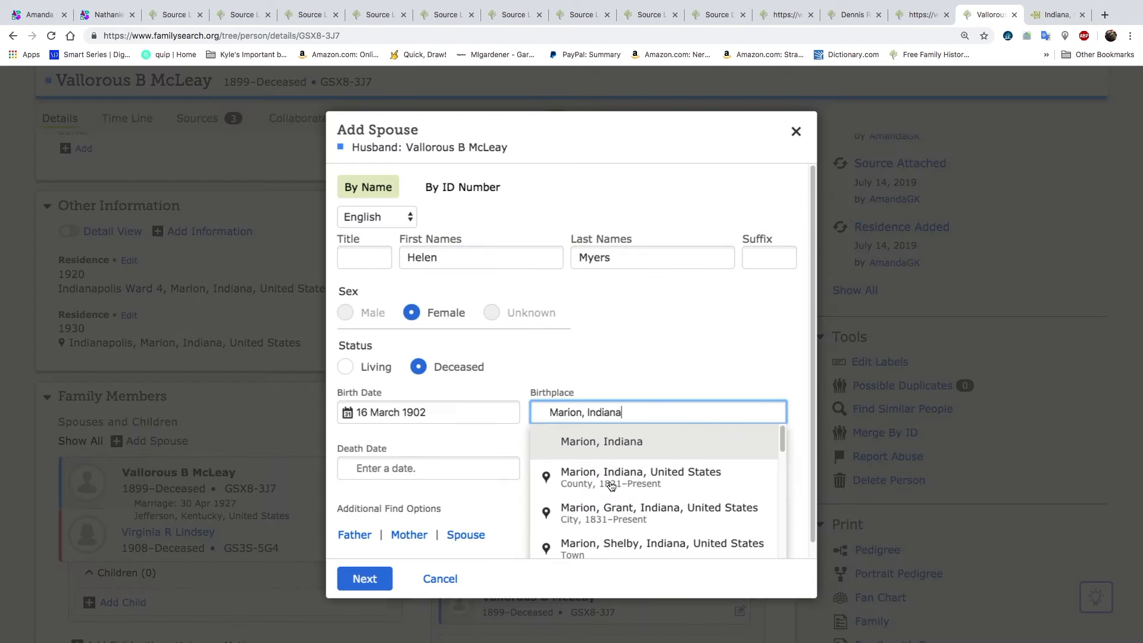
left_click(613, 477)
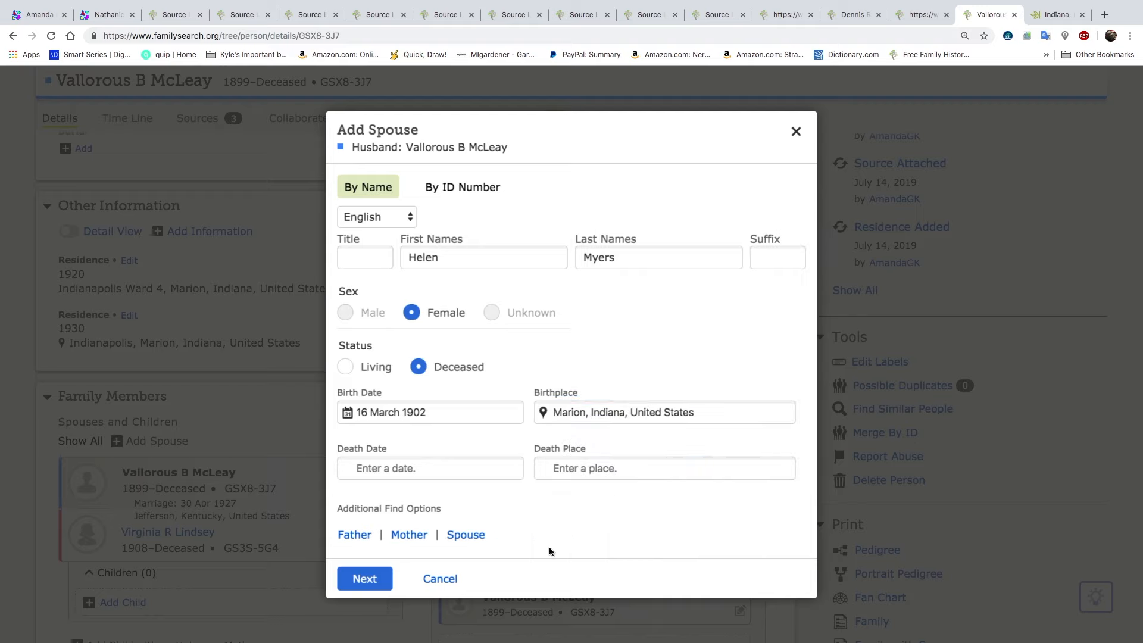
left_click(1051, 21)
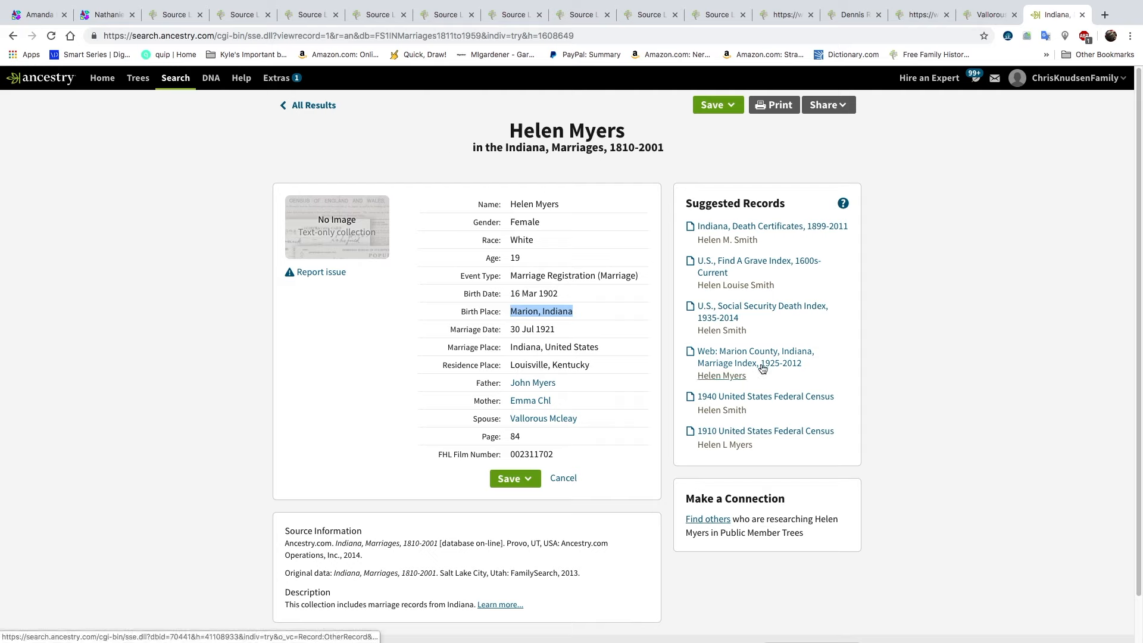
- Open the spouse's suggested Find A Grave record in a separate tab and compare its birth details with her marriage record
right_click(754, 262)
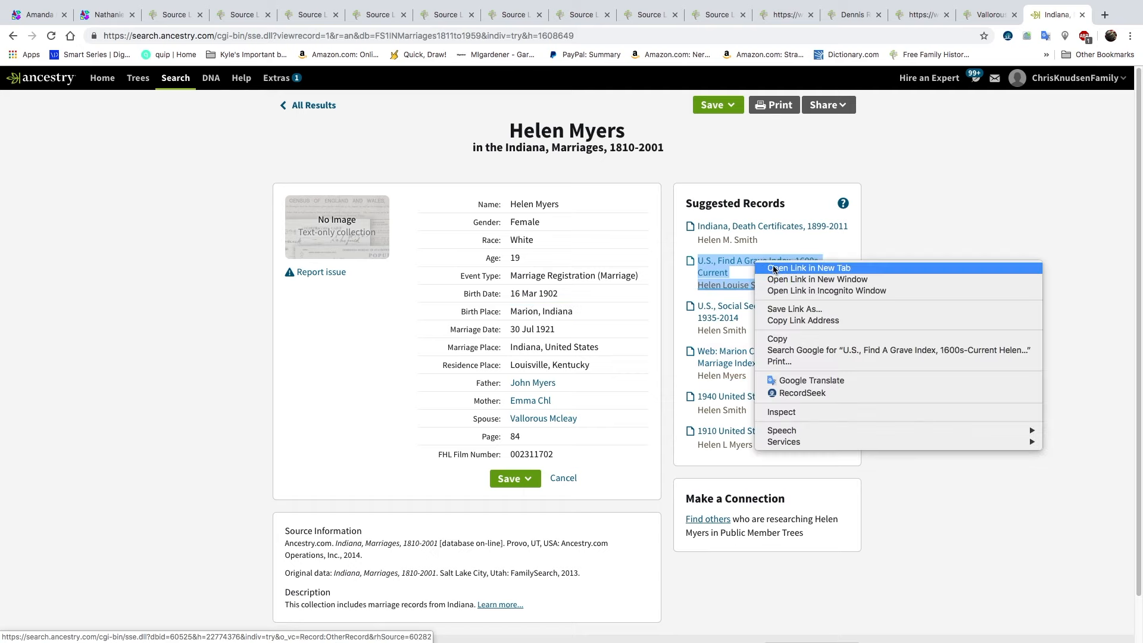
left_click(773, 267)
left_click(1036, 17)
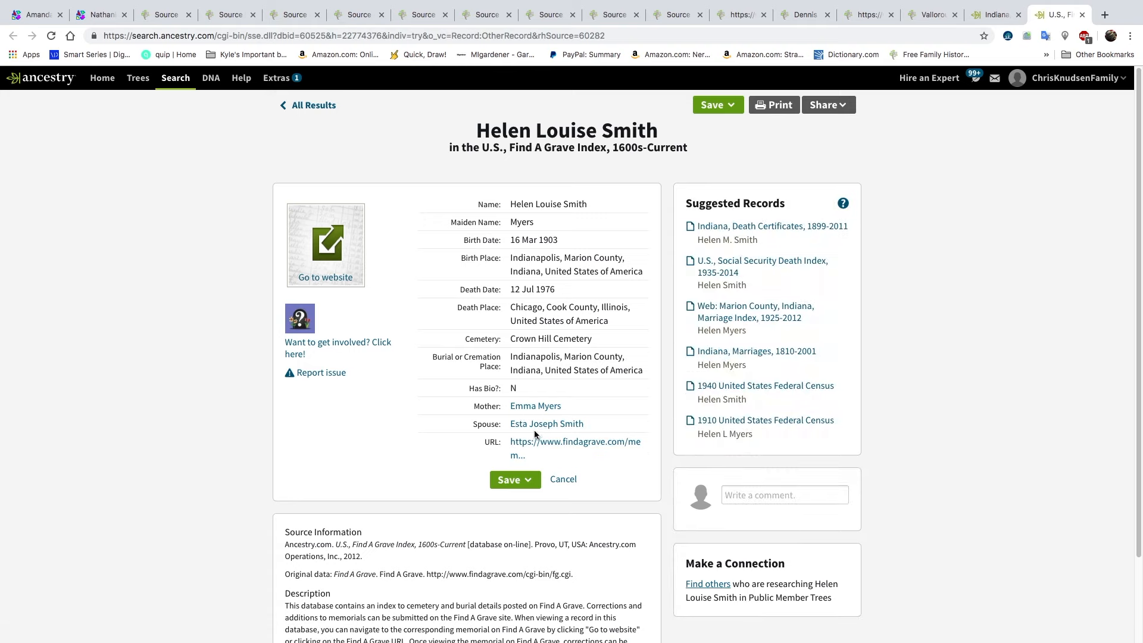
left_click(982, 15)
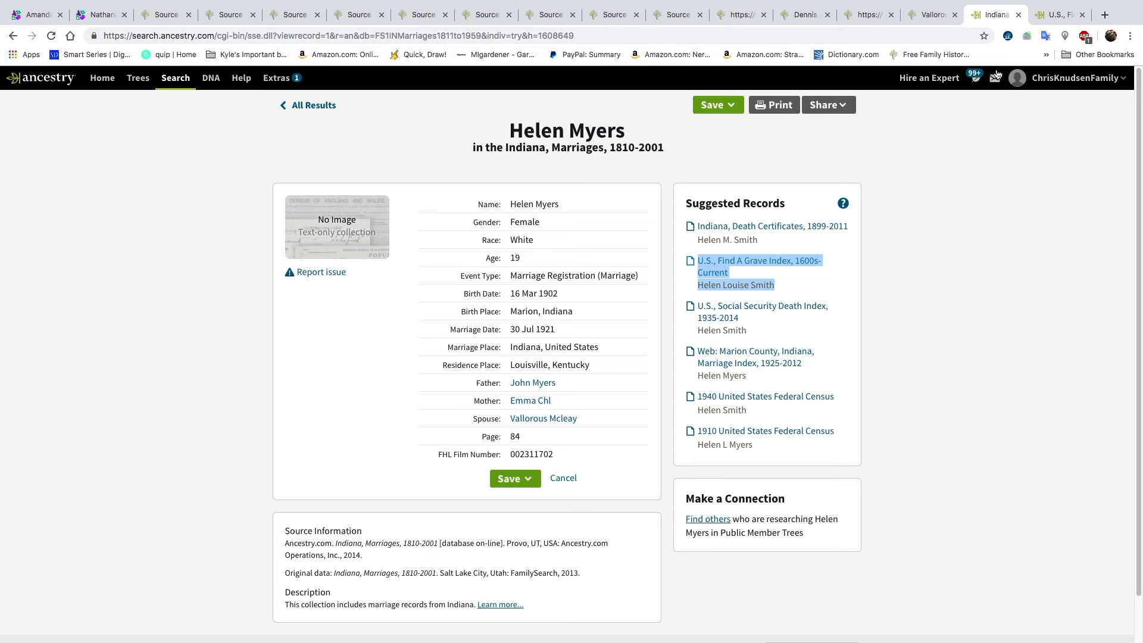
left_click(1051, 16)
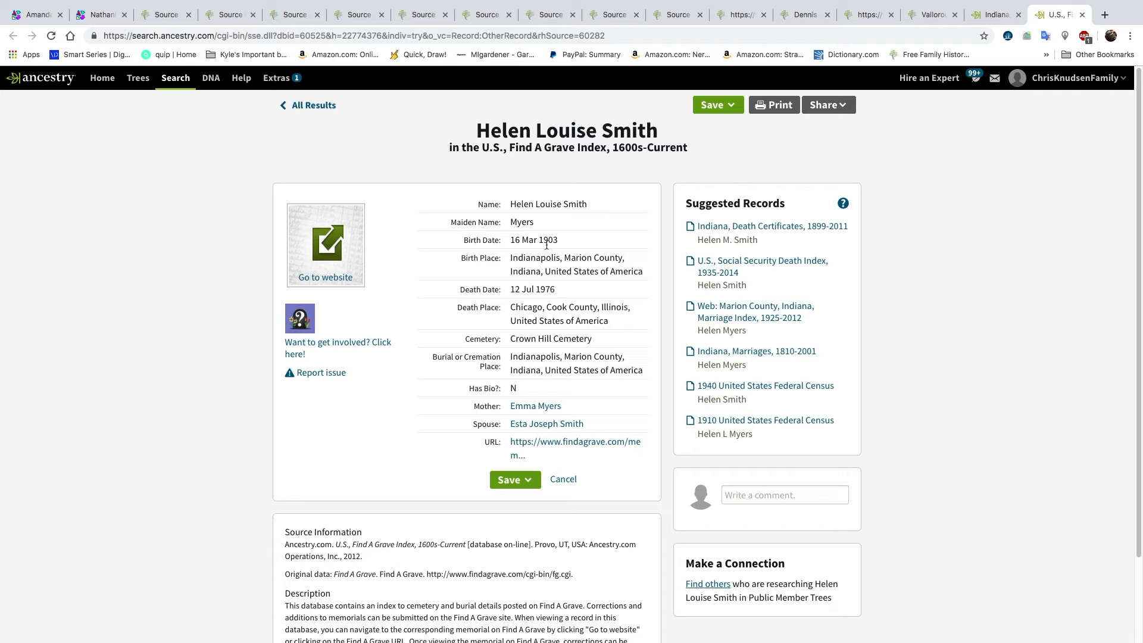
left_click(993, 15)
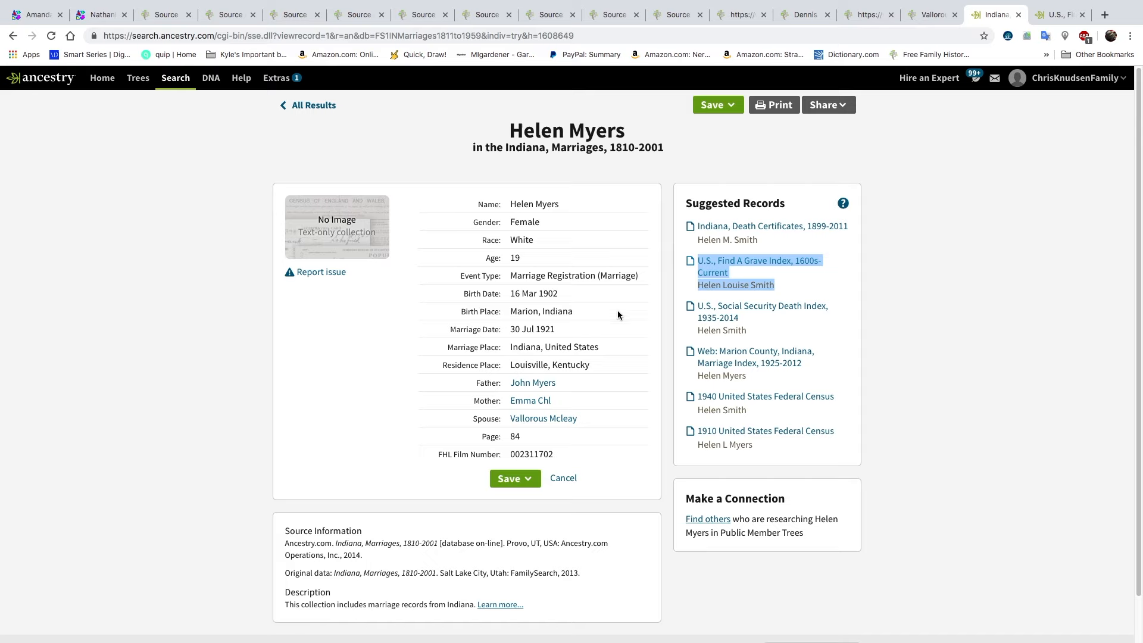
- Open her suggested Social Security Death Index and Indiana death certificate records in separate tabs and compare them with the marriage record
right_click(734, 308)
left_click(754, 311)
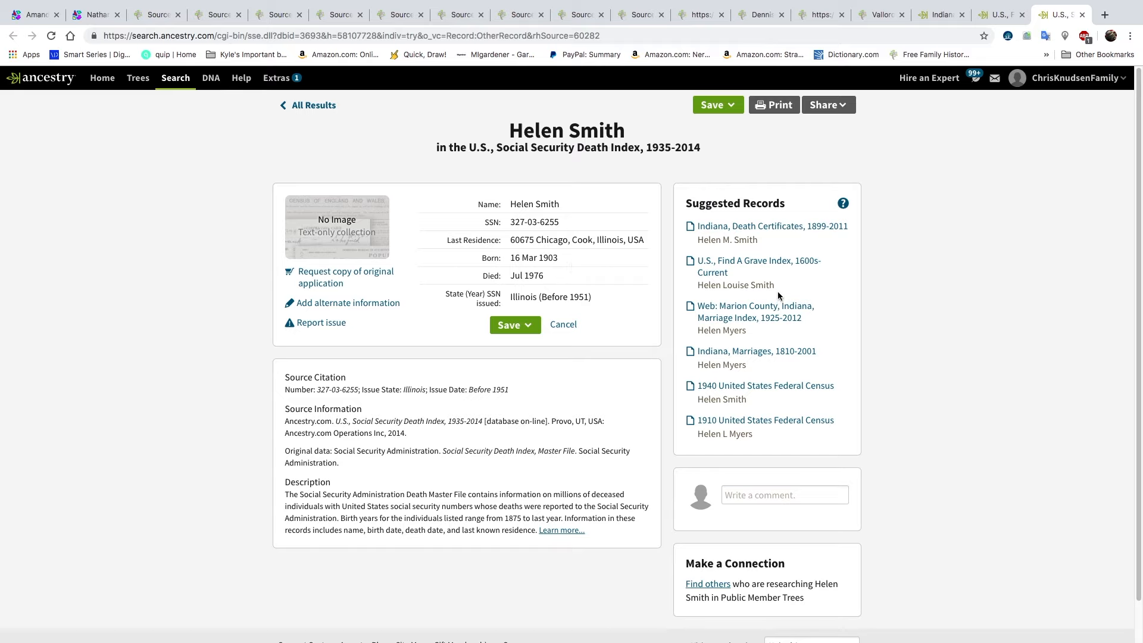
right_click(783, 227)
left_click(834, 223)
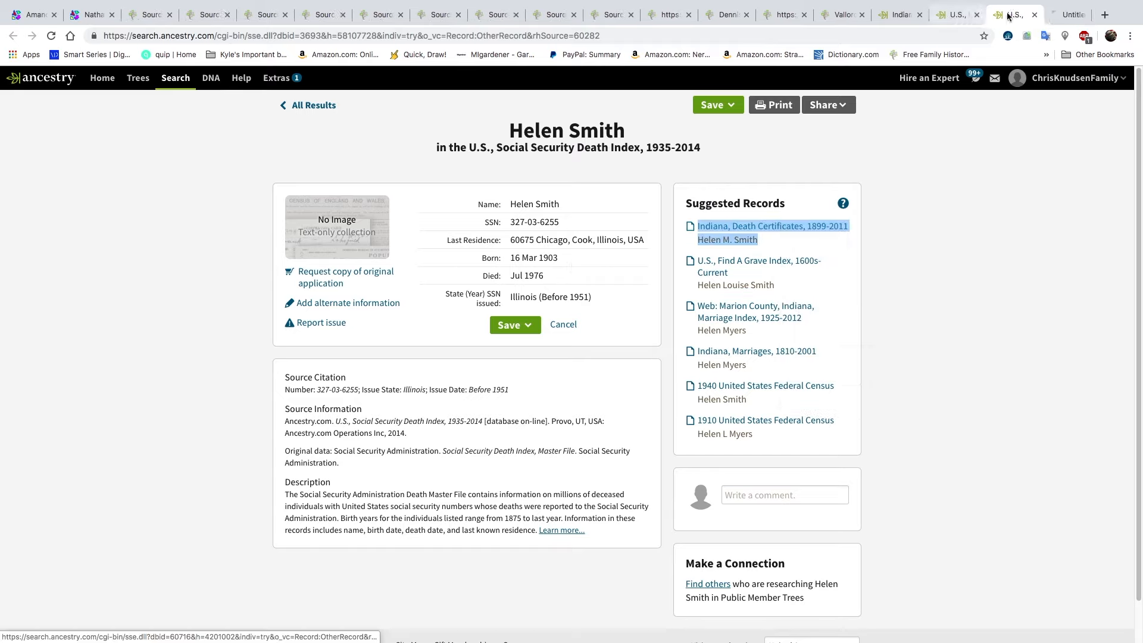
left_click(1052, 16)
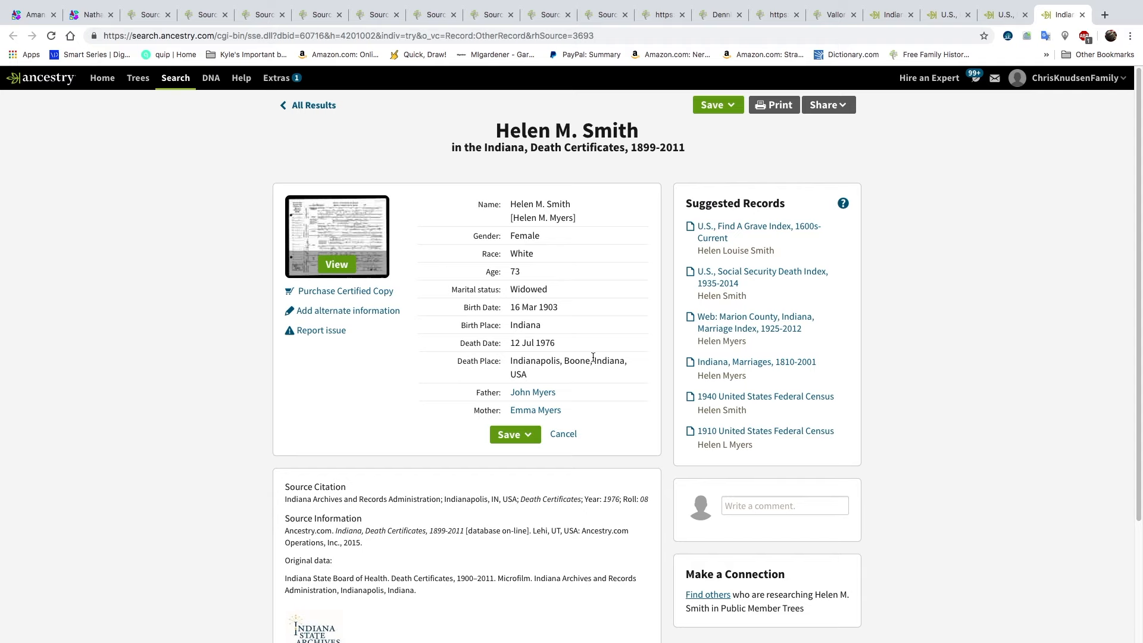
left_click(949, 17)
left_click(900, 20)
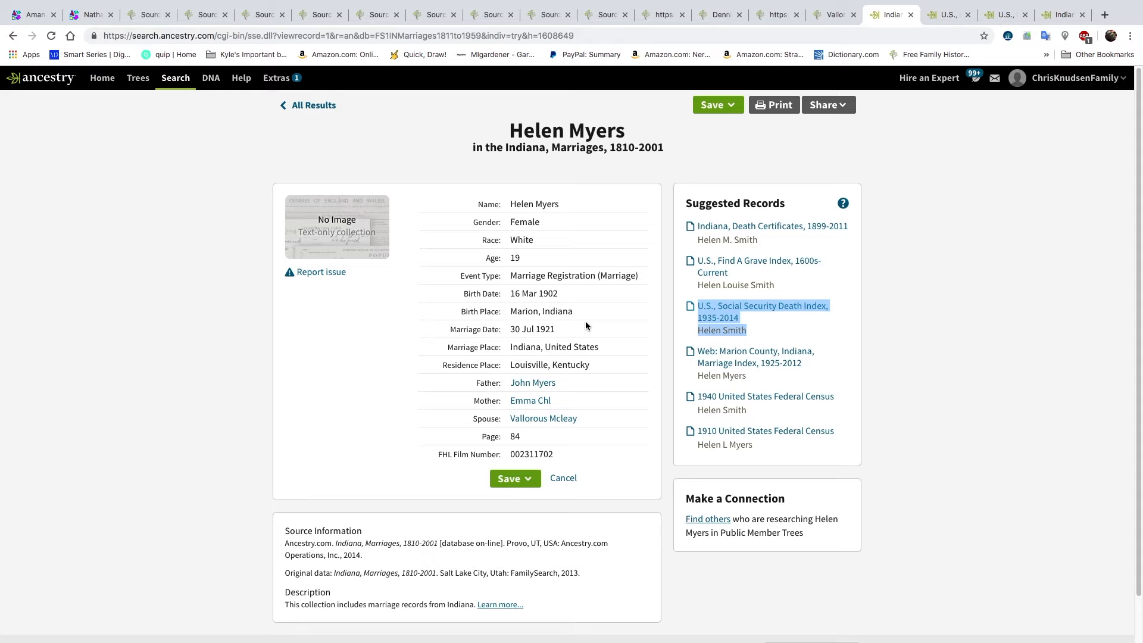
- Finish adding the new spouse to the son in FamilySearch and open her person page
left_click(832, 14)
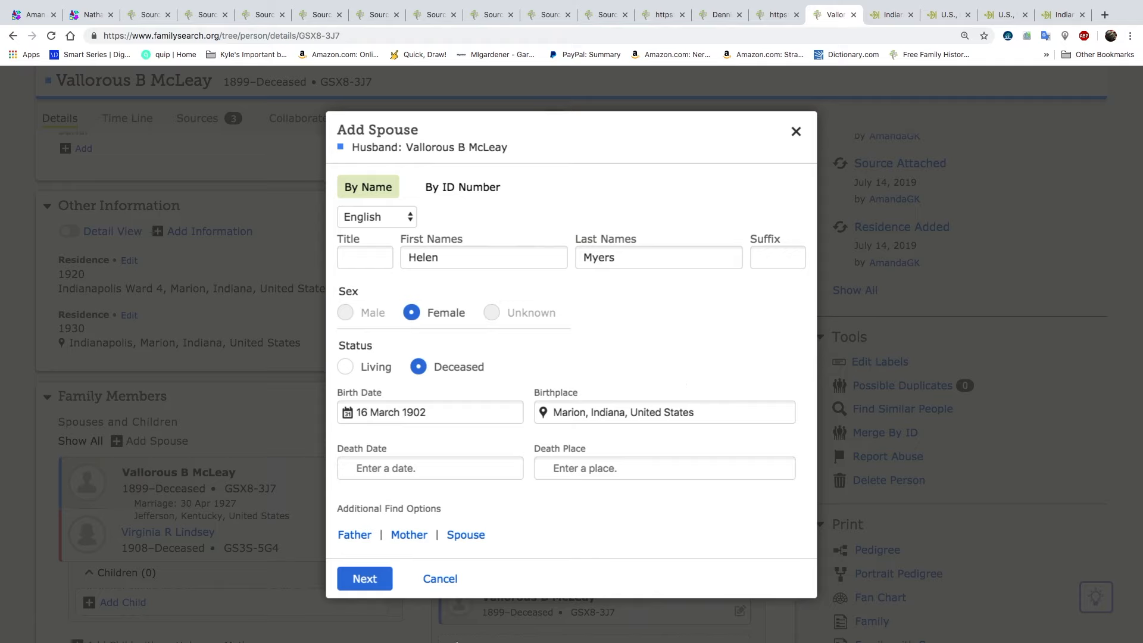
left_click(365, 579)
left_click(268, 457)
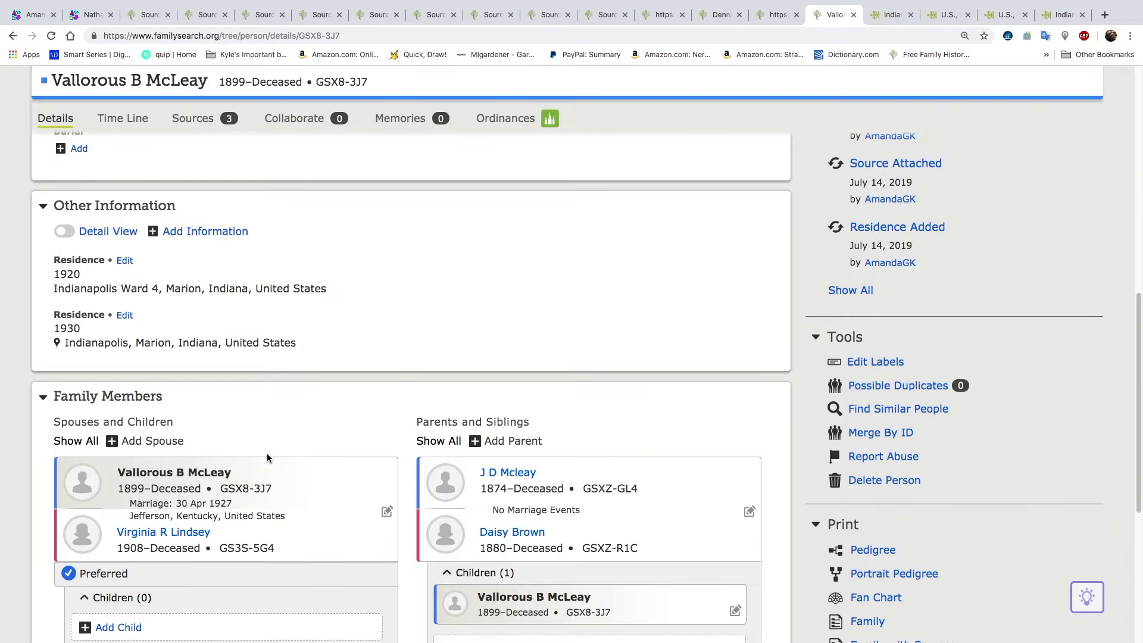
scroll(268, 452, "down", 5)
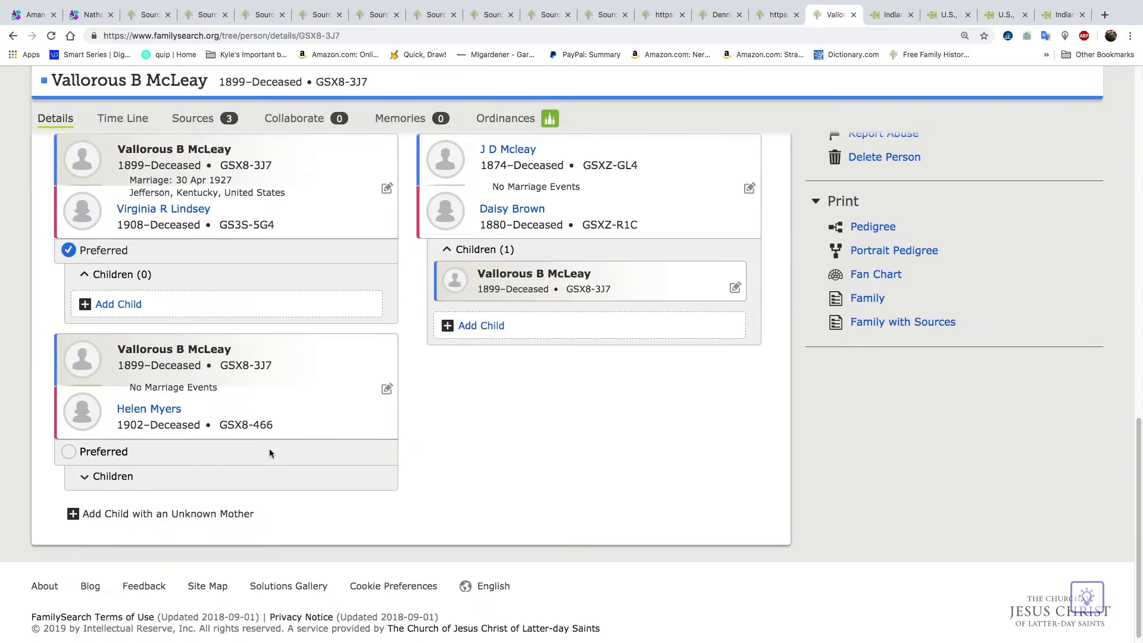
left_click(175, 416)
left_click(524, 511)
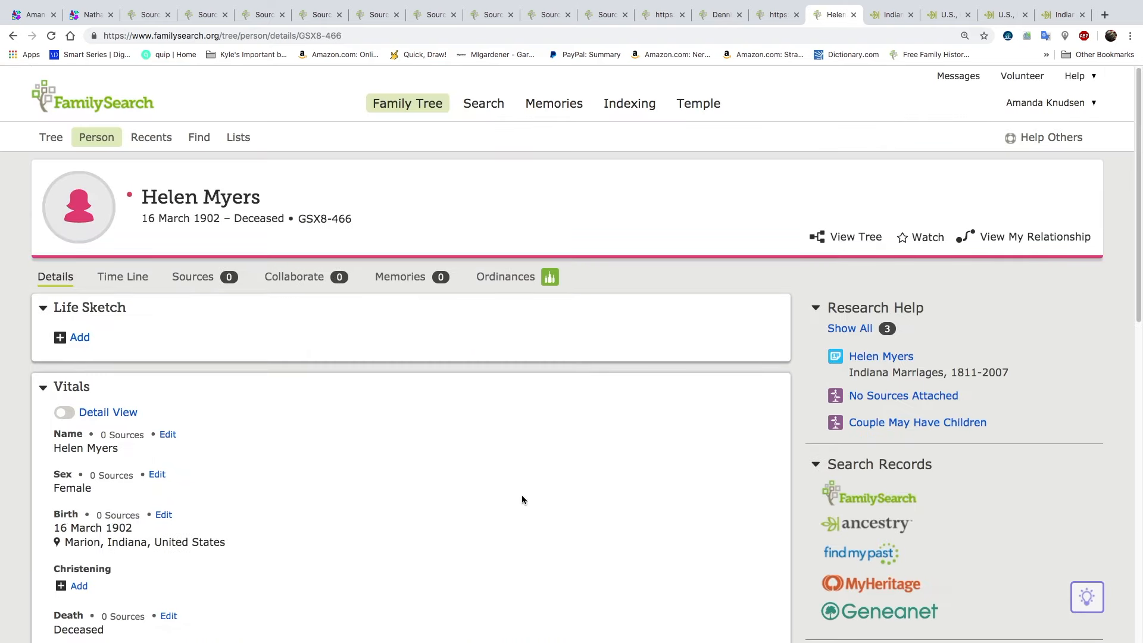
- Start adding a parent to the new spouse and check her Ancestry death certificate record for her parents' names
scroll(522, 500, "down", 3)
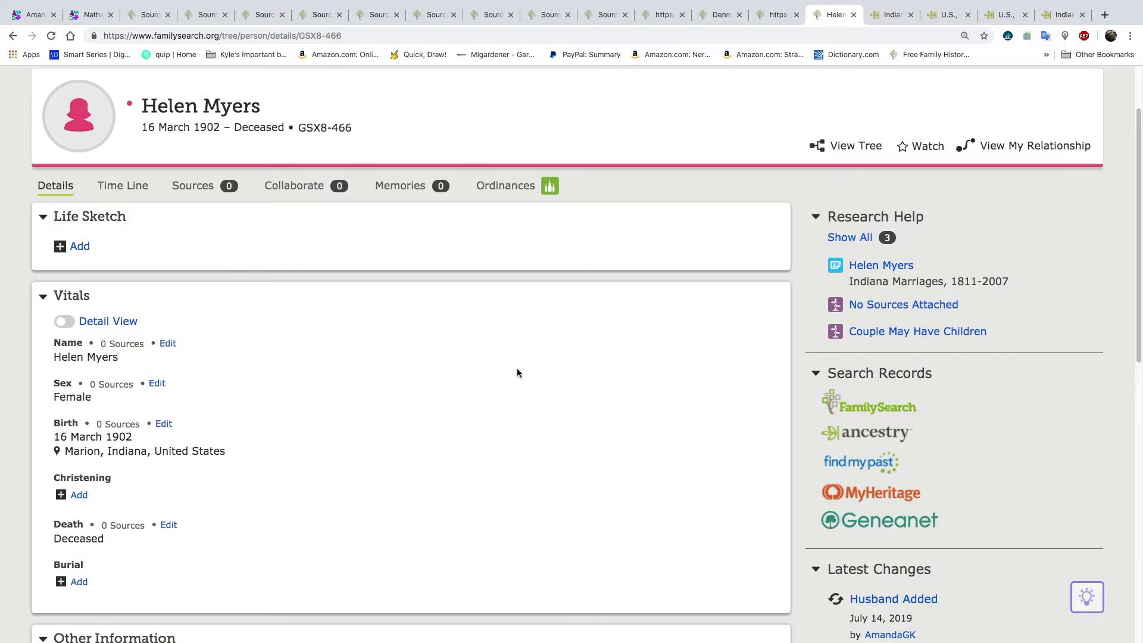
scroll(510, 402, "down", 5)
scroll(511, 404, "down", 2)
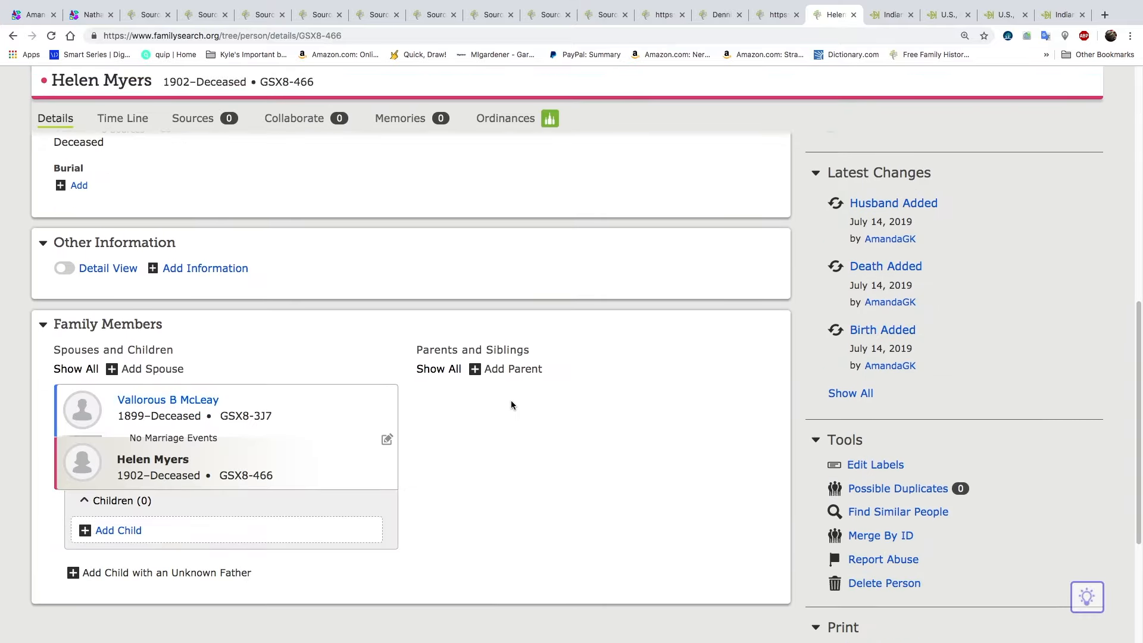
left_click(512, 370)
left_click(1035, 20)
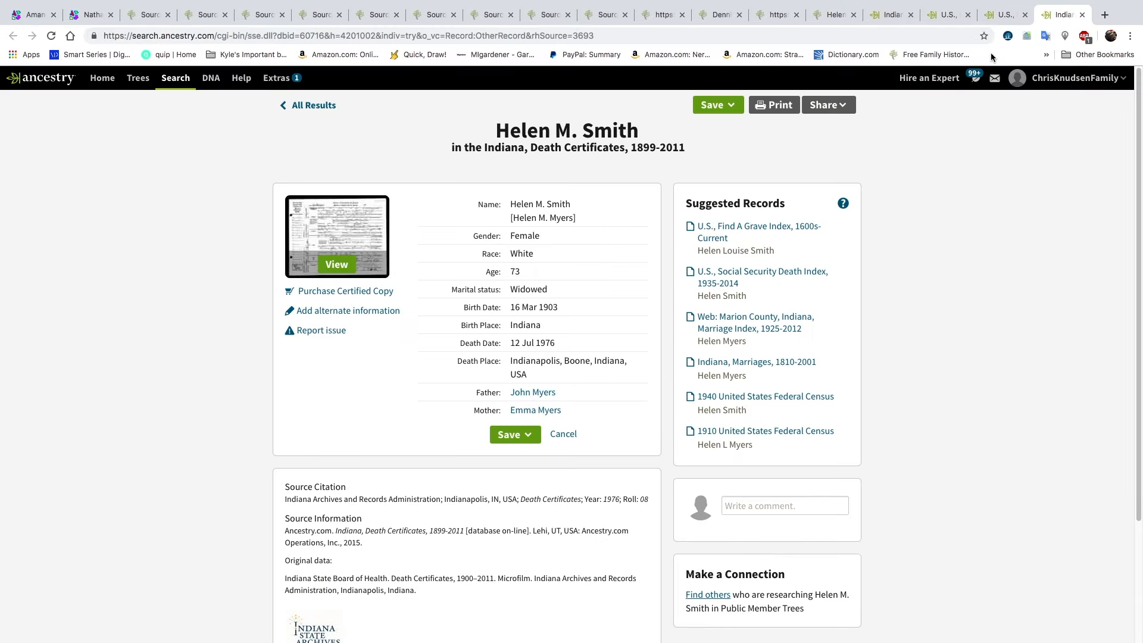
left_click(1007, 14)
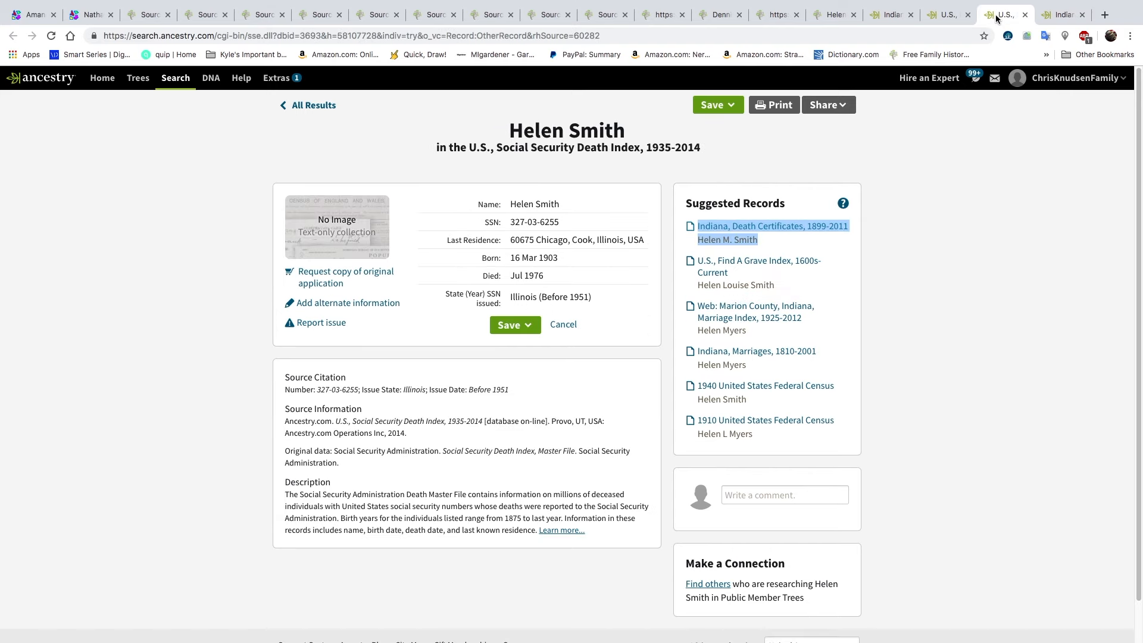
left_click(828, 14)
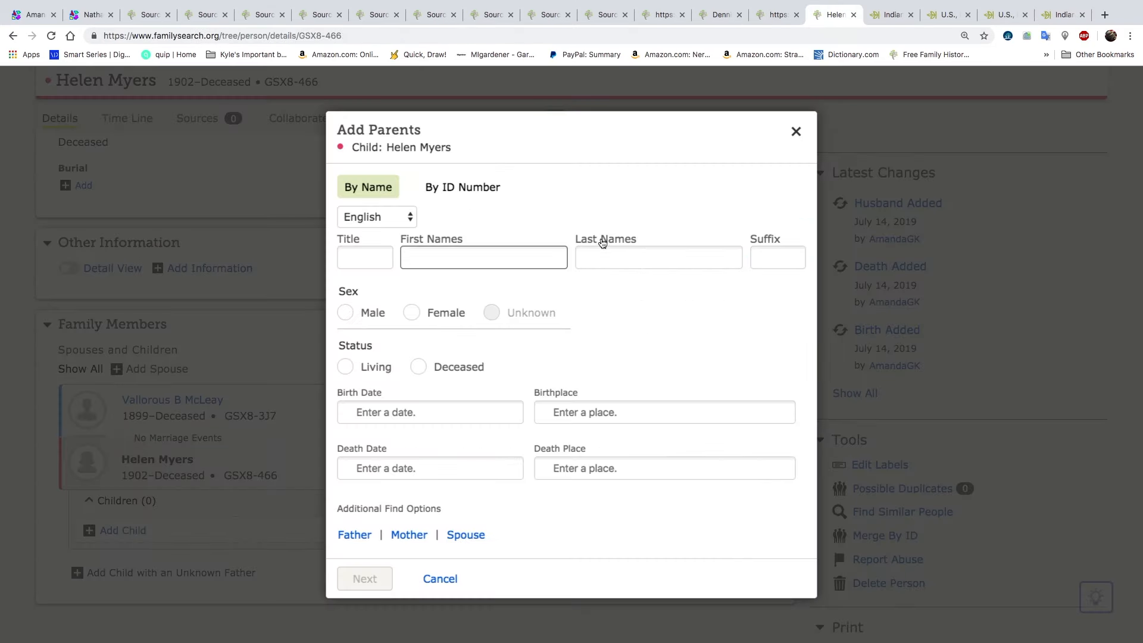
- Enter the father's first and last names, mark him as male and deceased, and enter the mother's first name as his spouse
type("John")
key("Tab")
type("Myers")
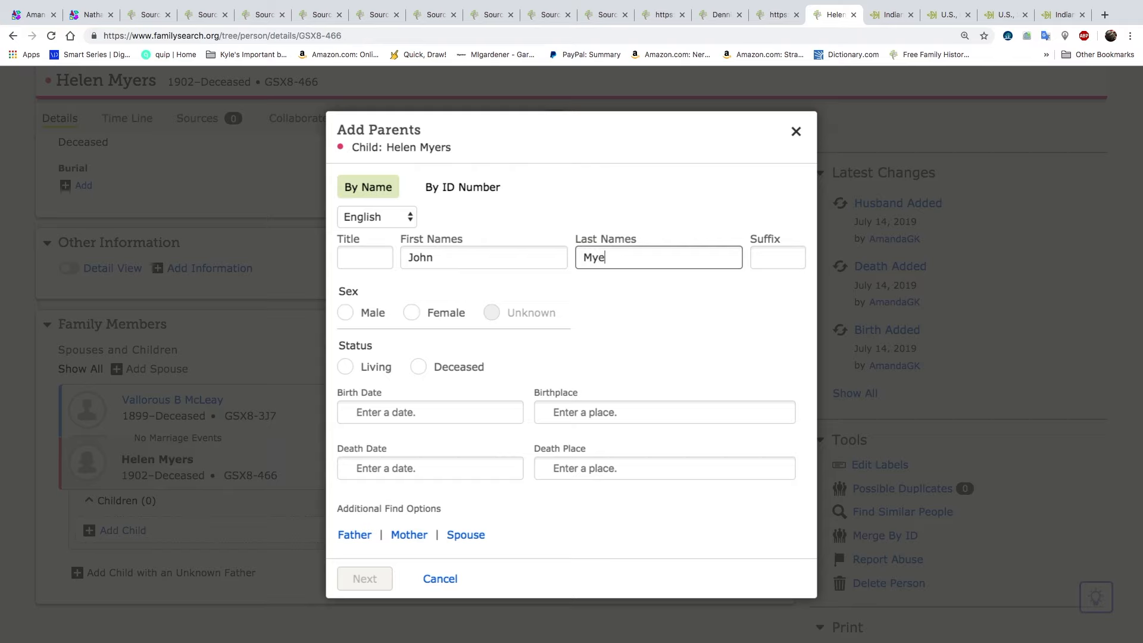
left_click(346, 312)
left_click(419, 367)
left_click(456, 536)
type("Emma")
key("Tab")
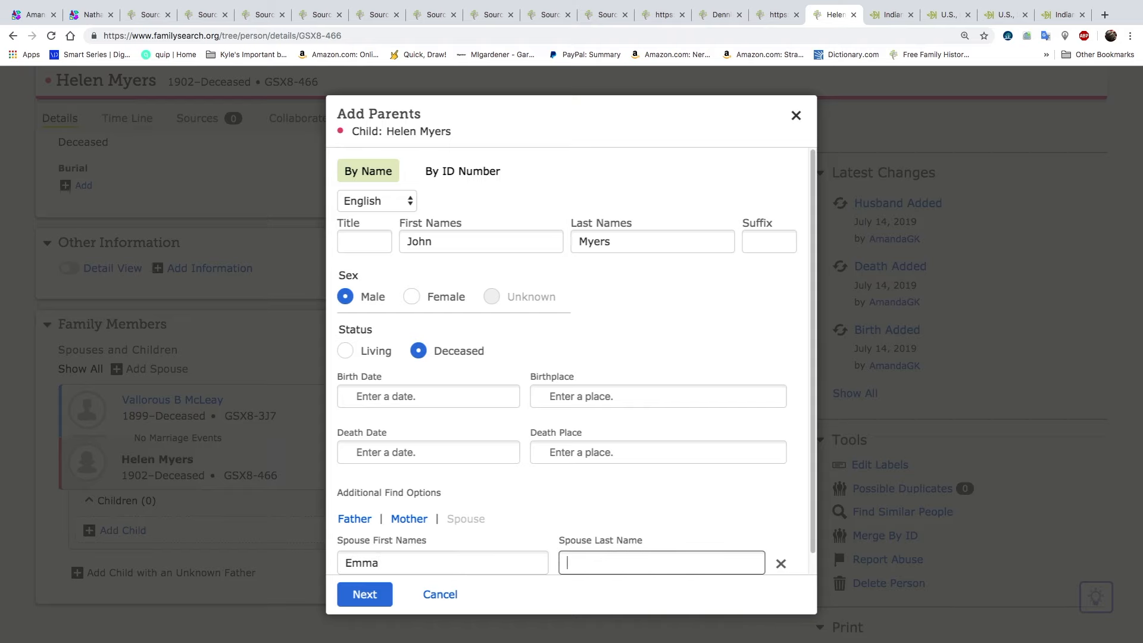
- Look up the mother's maiden name in her Ancestry record, enter it as the spouse's last name, and search for matching parents
key("super+9")
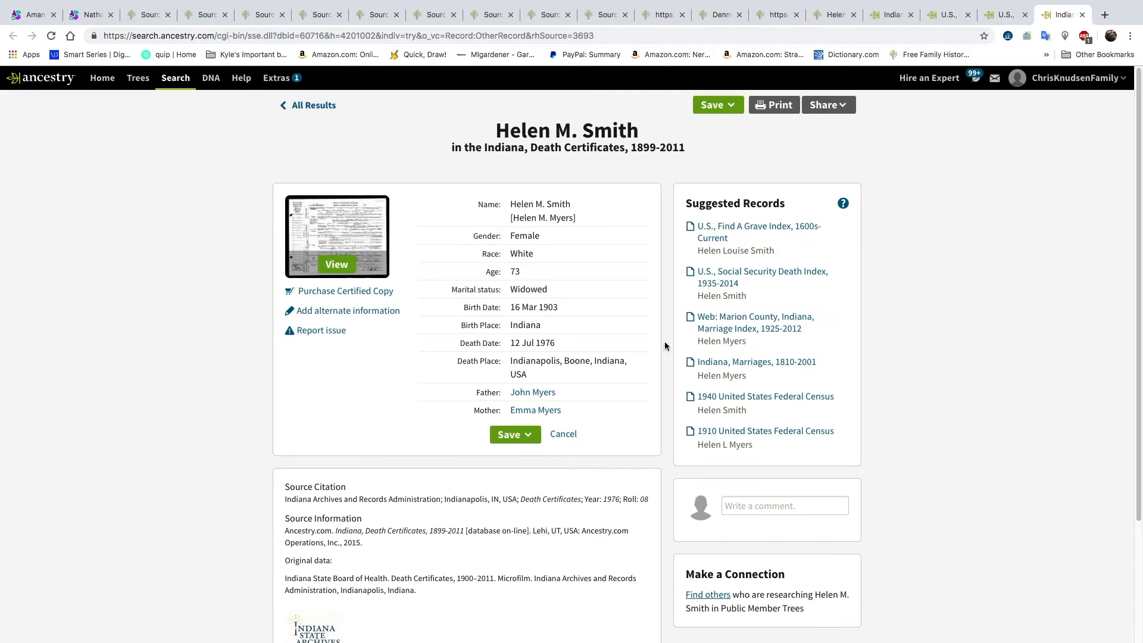
left_click(521, 414)
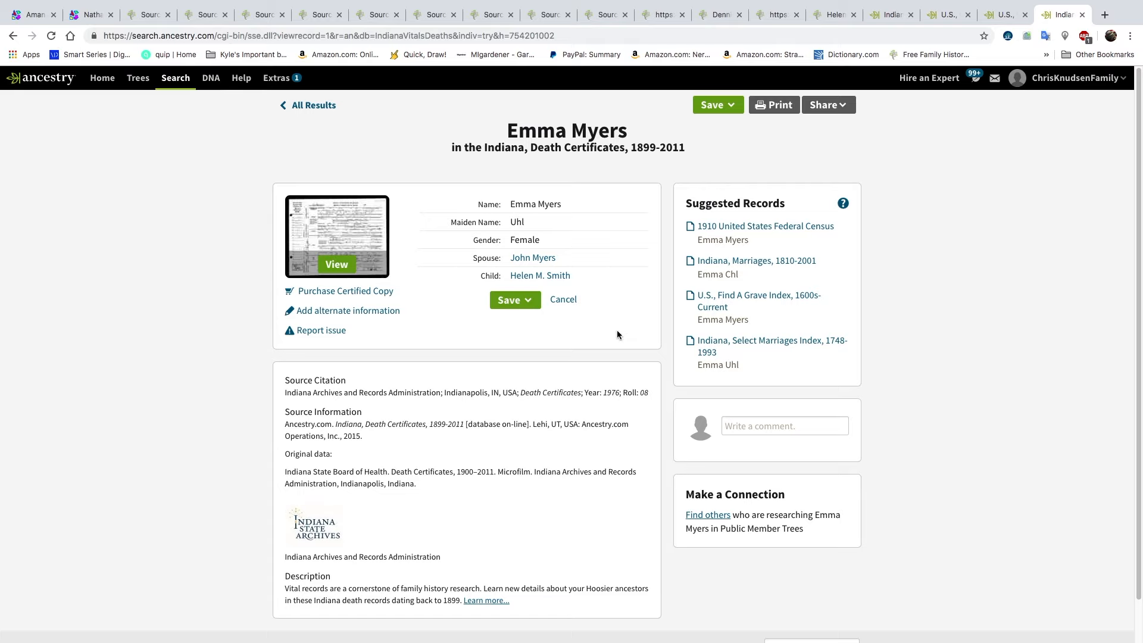
left_click(837, 16)
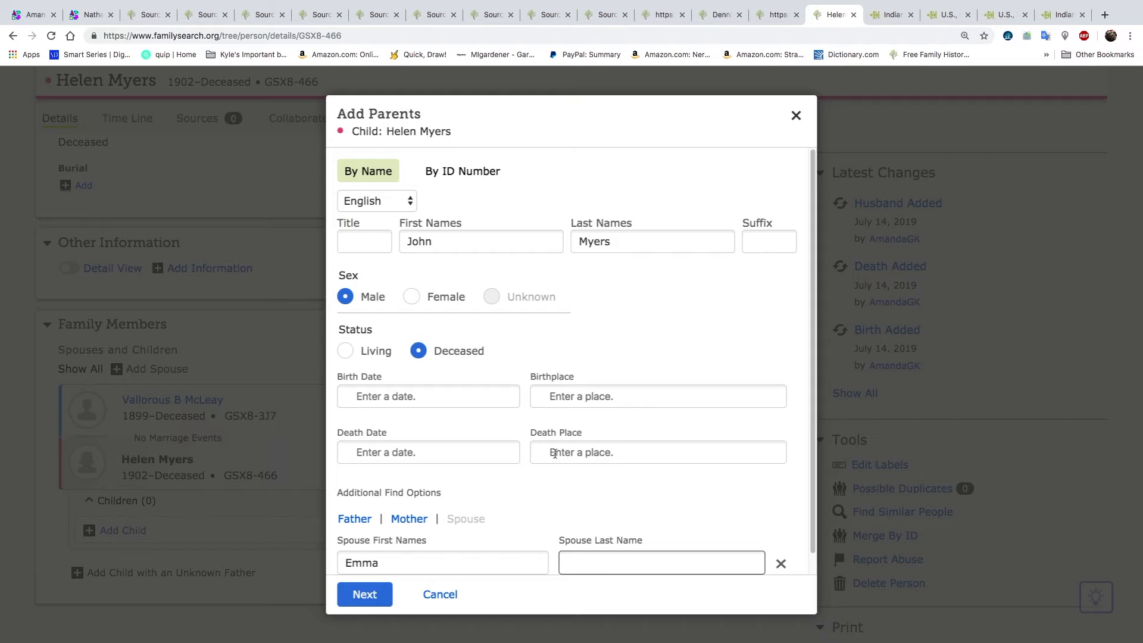
type("Uhl")
left_click(379, 602)
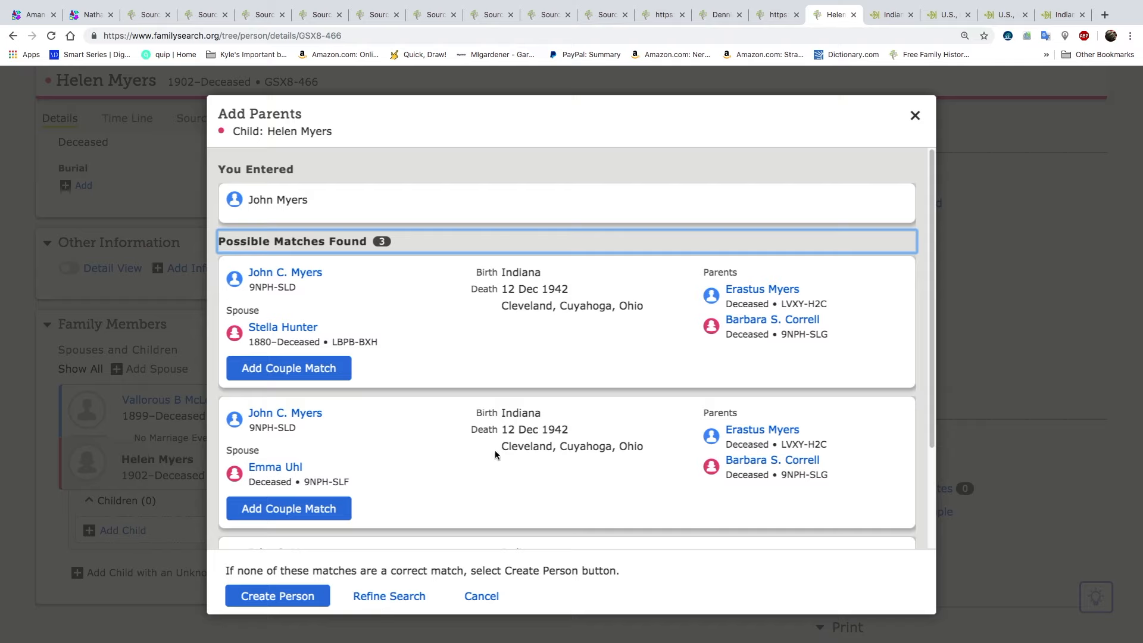
- Compare the possible parent matches and add the couple in which the wife's name matches the mother's maiden name
mouse_move(495, 452)
scroll(398, 445, "down", 3)
scroll(399, 446, "up", 2)
scroll(399, 446, "down", 1)
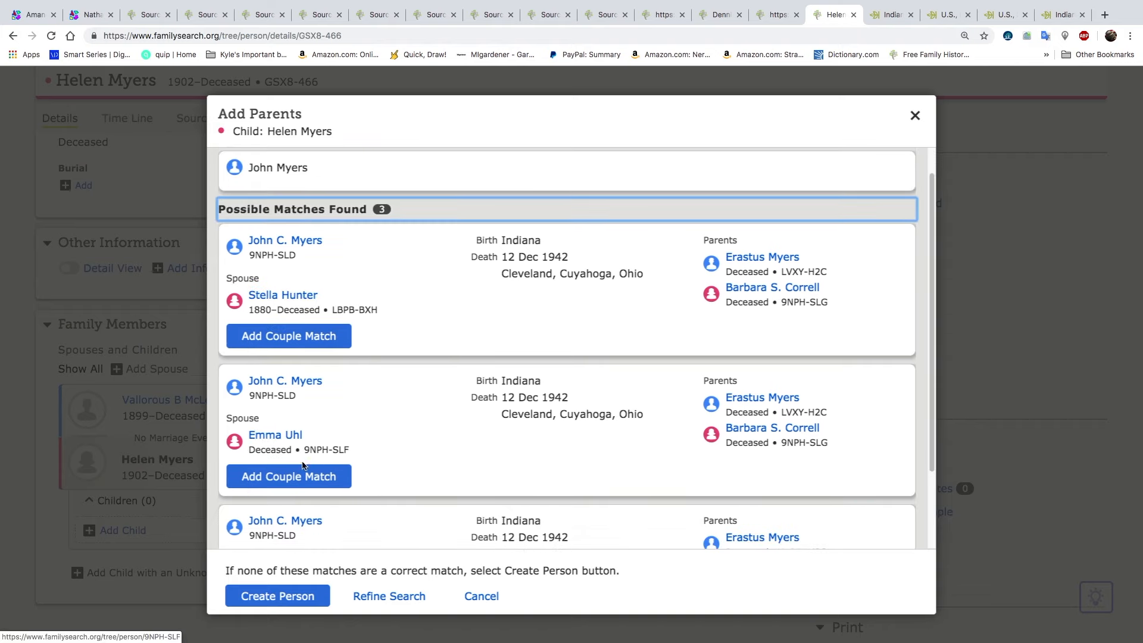
left_click(293, 476)
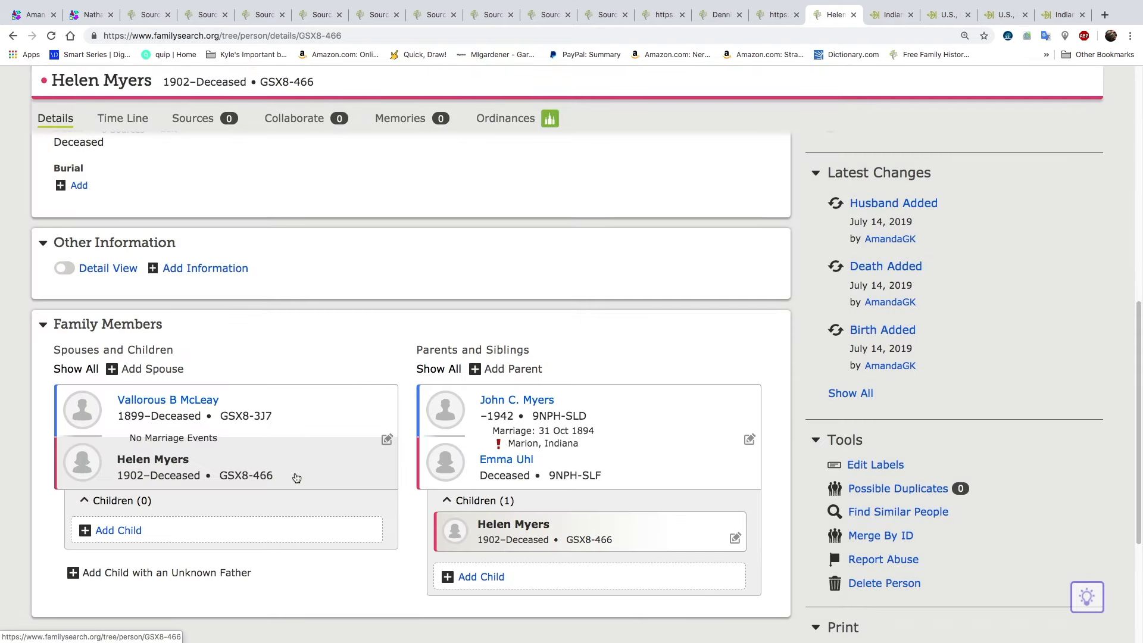
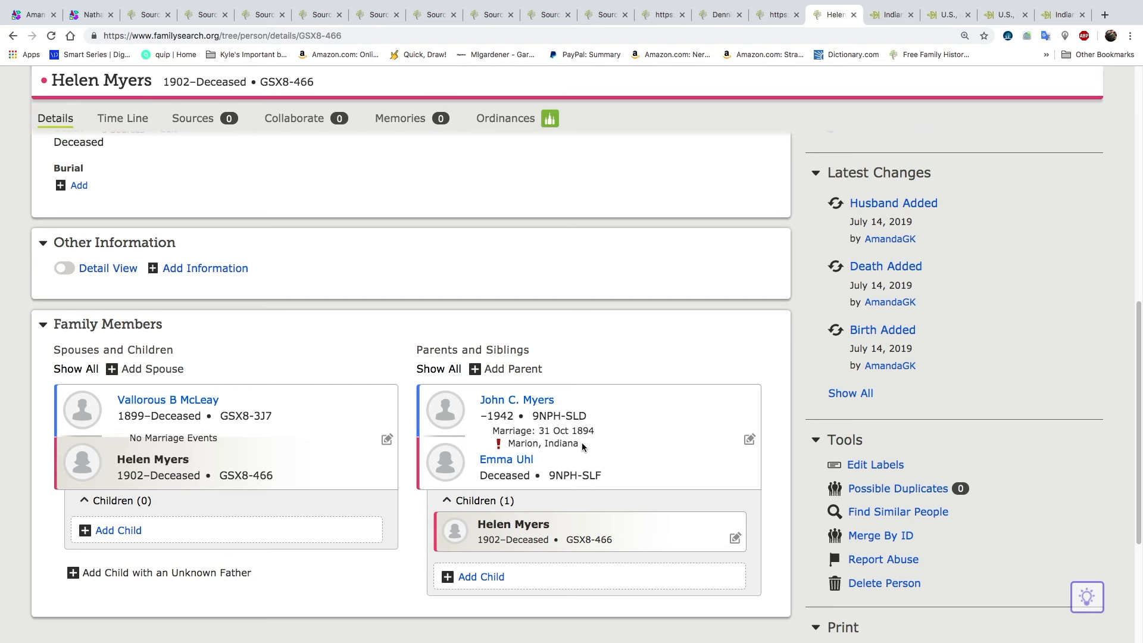
- Check the birth date in her Social Security Death Index record and correct the birth year in FamilySearch to match, using the standardized date
left_click(1062, 14)
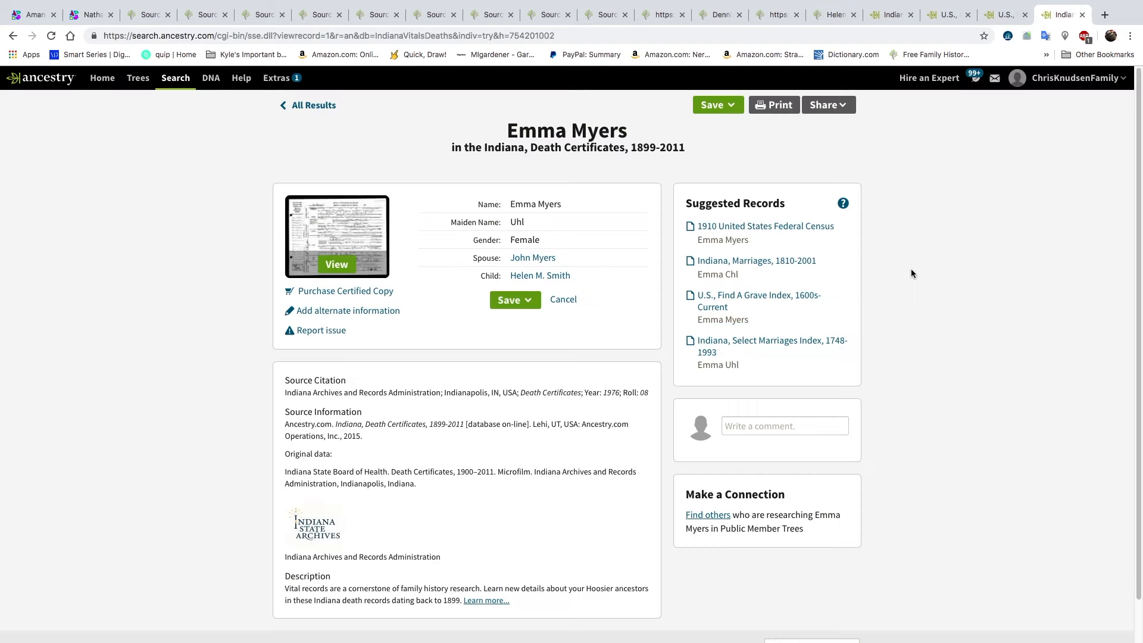
left_click(987, 18)
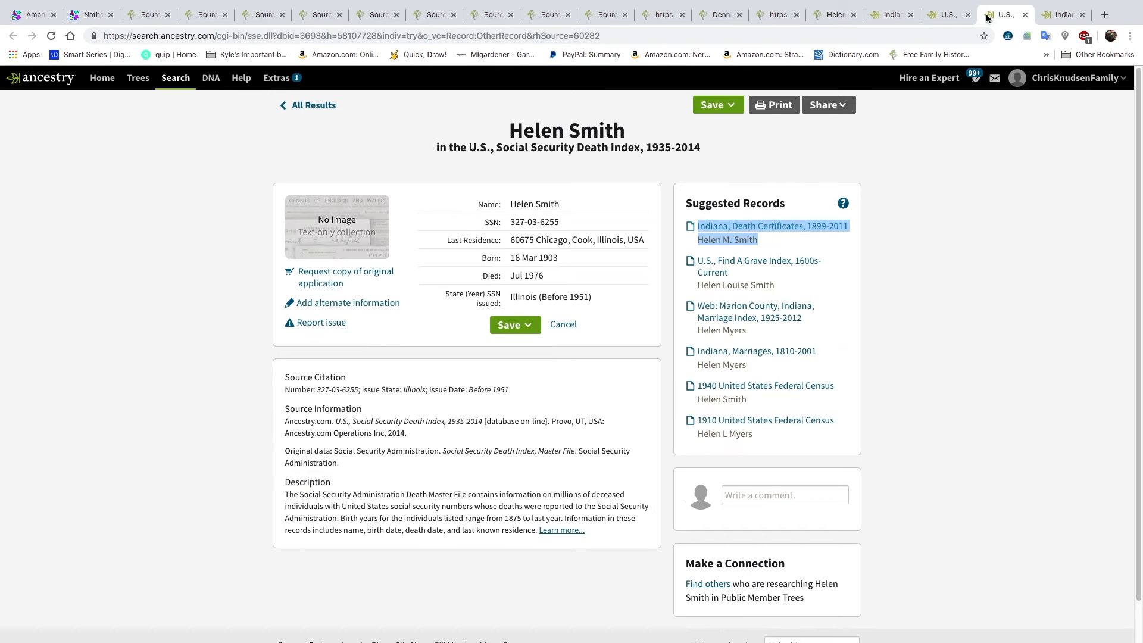
left_click(828, 20)
scroll(200, 427, "up", 5)
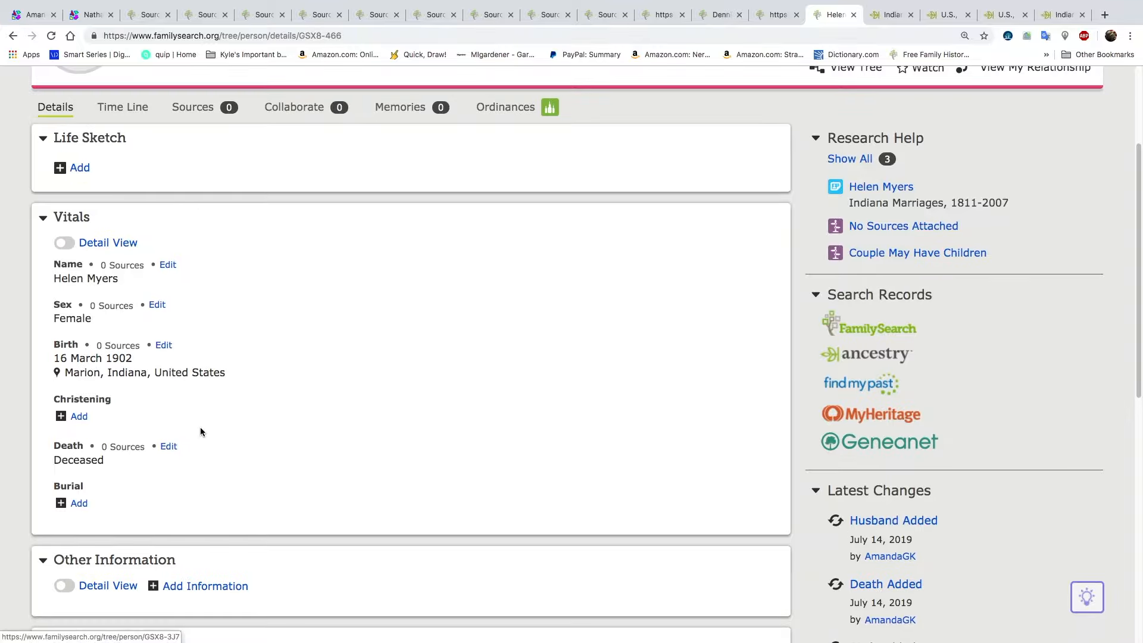
left_click(165, 345)
left_click(315, 275)
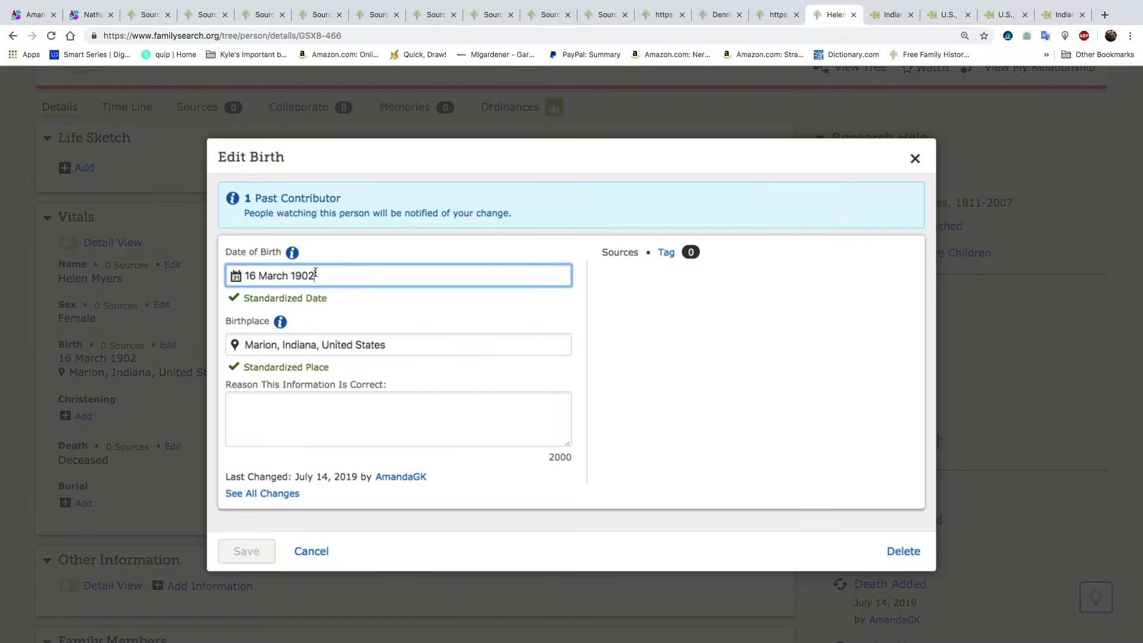
key("BackSpace")
type("3")
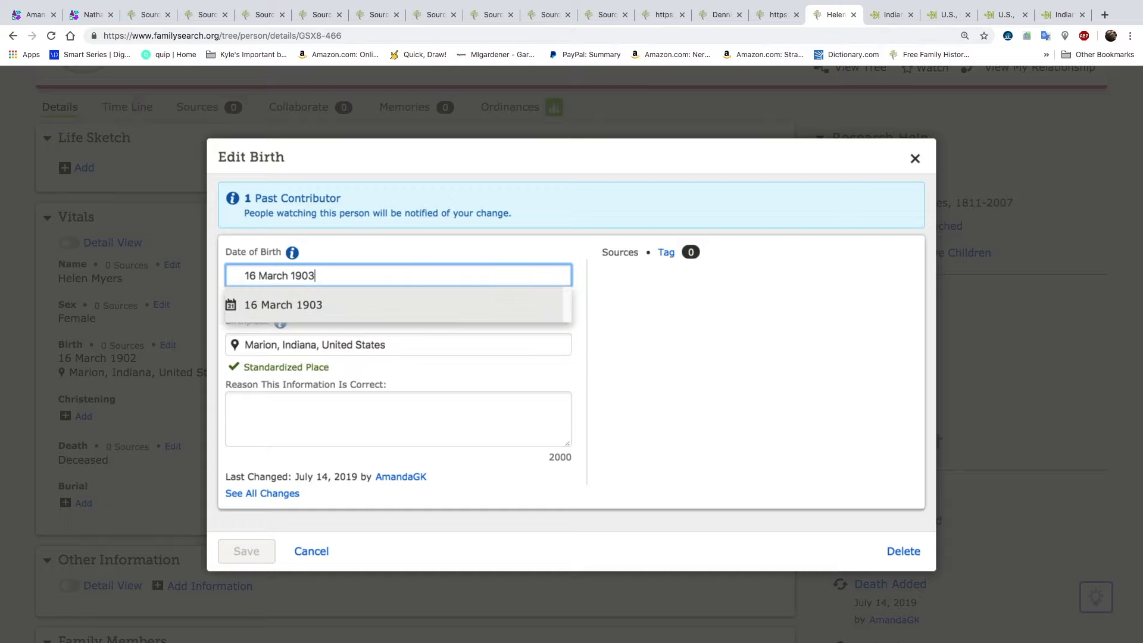
left_click(302, 306)
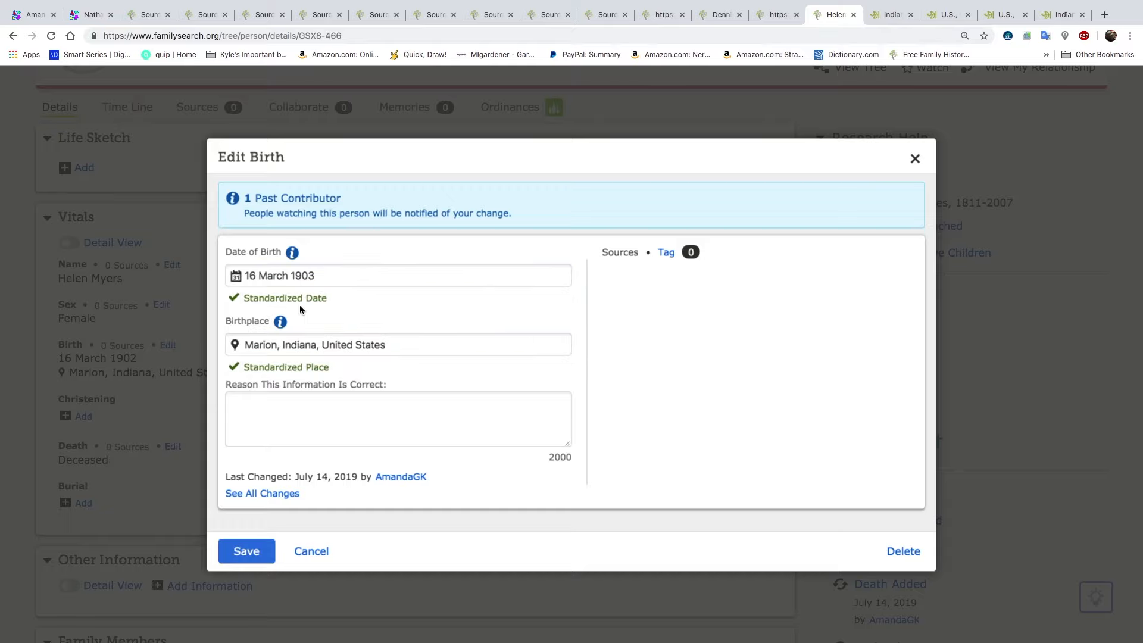
left_click(249, 550)
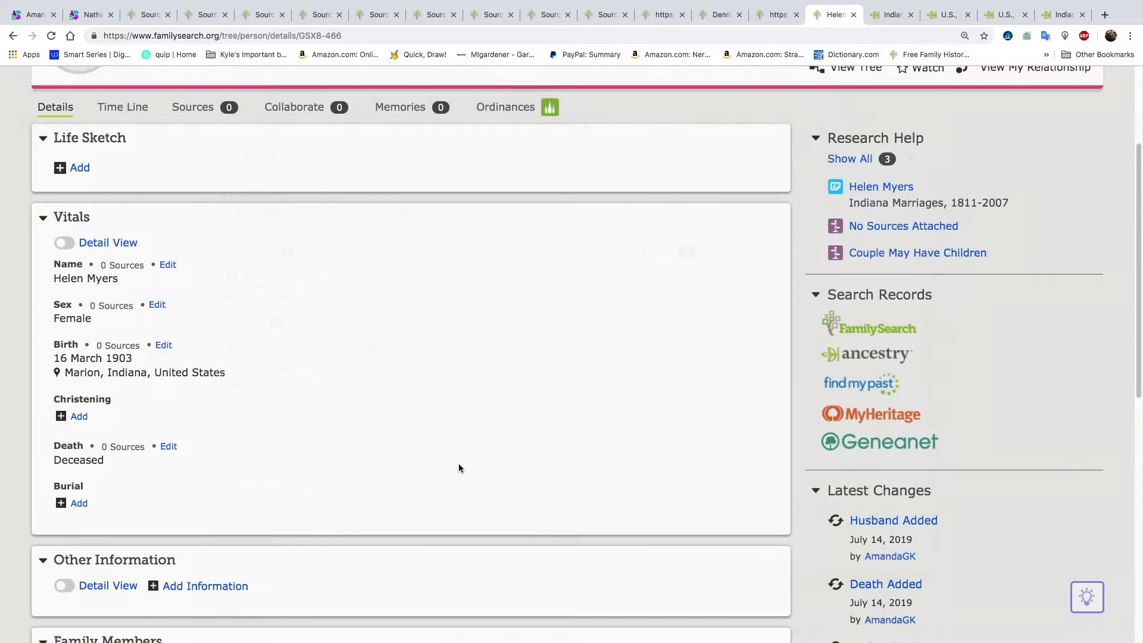
- Review the Indiana Marriages, 1811-2007 hint and attach the record to the bride's father and mother
left_click(881, 186)
left_click(508, 502)
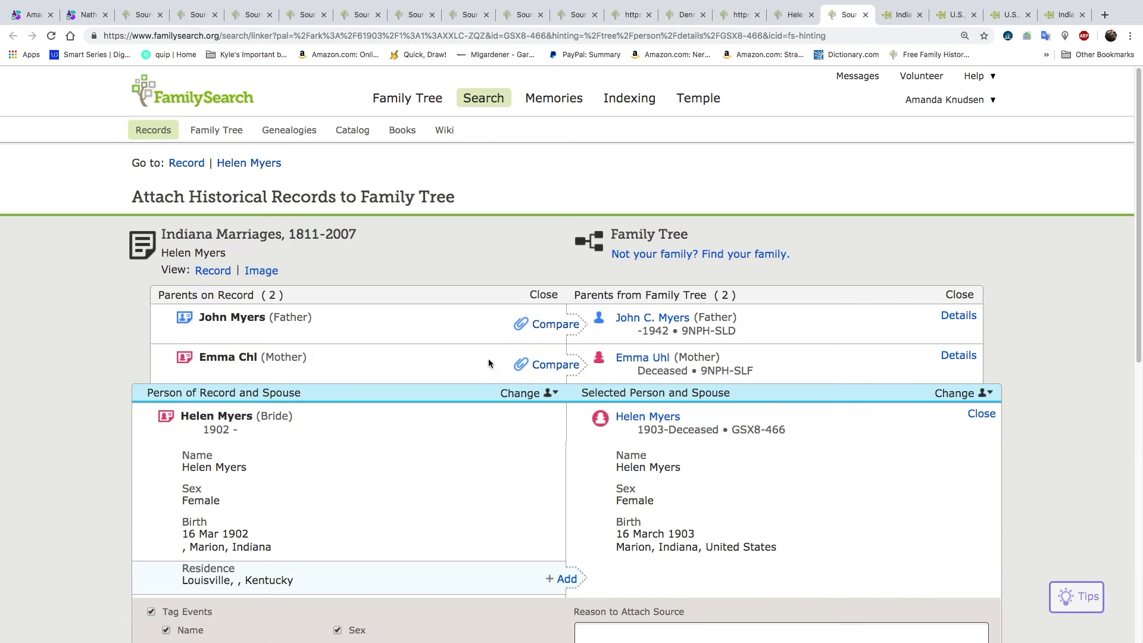
left_click(555, 325)
left_click(876, 510)
left_click(555, 365)
left_click(876, 549)
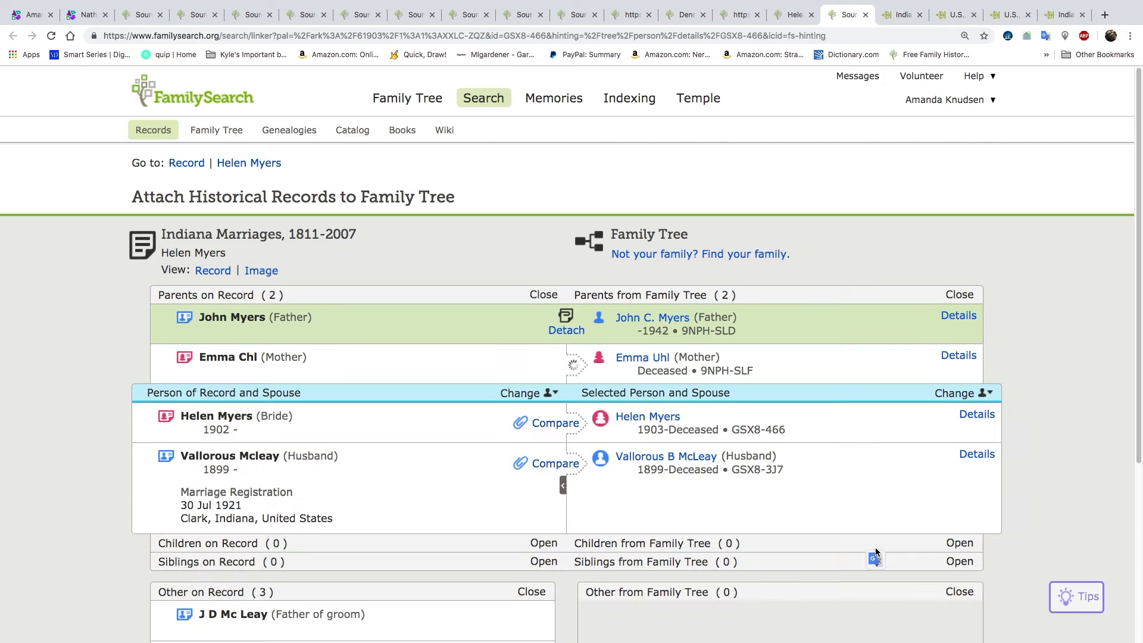
- Add the Louisville, Kentucky residence to the bride and attach the marriage record to her
left_click(555, 424)
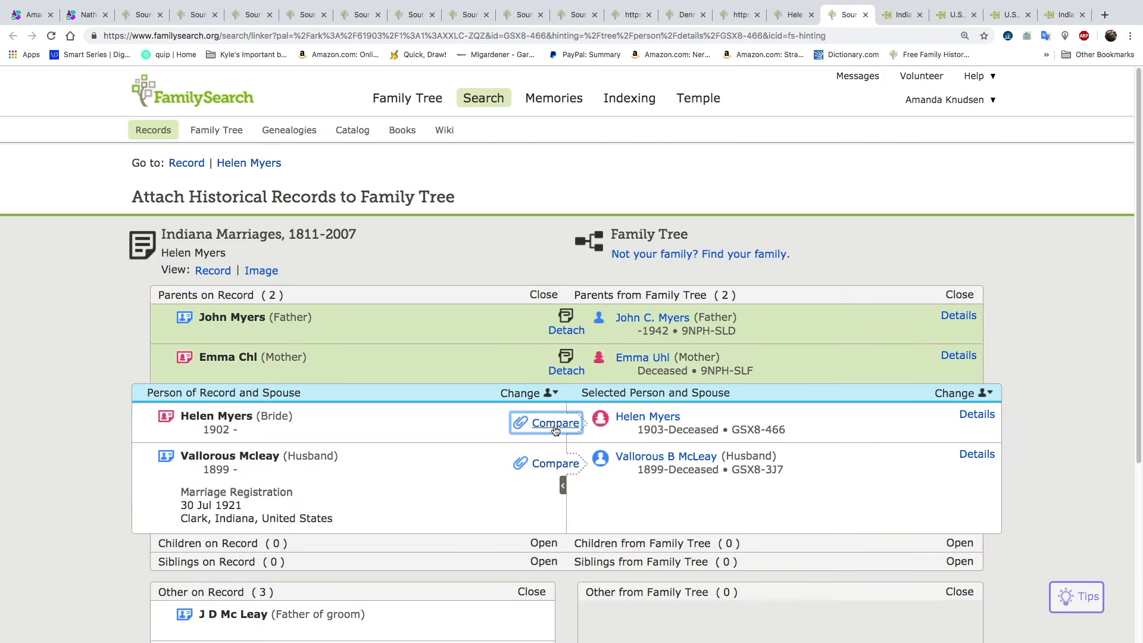
scroll(669, 457, "down", 2)
left_click(565, 502)
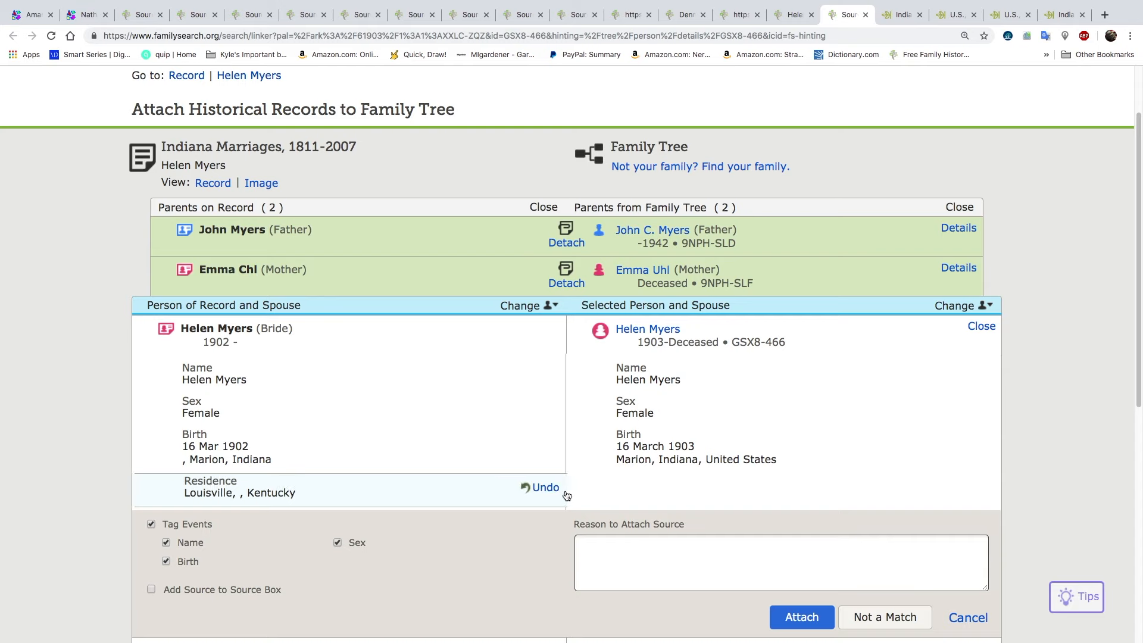
left_click(786, 616)
- Add the marriage registration, marriage, marriage license and residence details to the husband and attach the marriage record to him
left_click(546, 379)
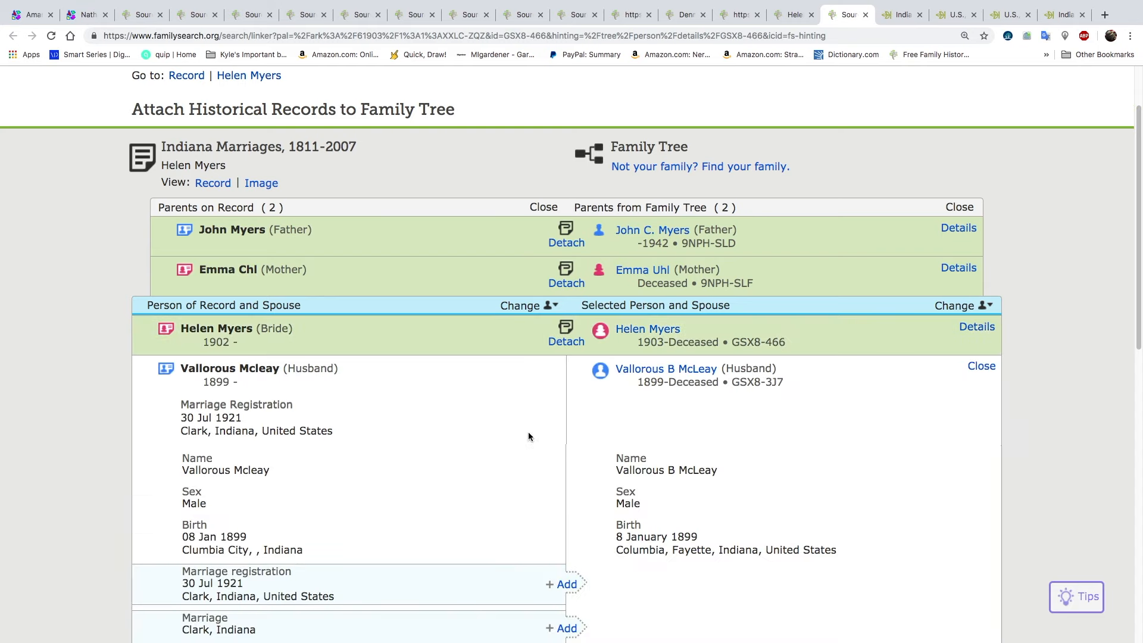
scroll(529, 437, "down", 3)
left_click(566, 387)
left_click(566, 431)
left_click(565, 475)
left_click(567, 518)
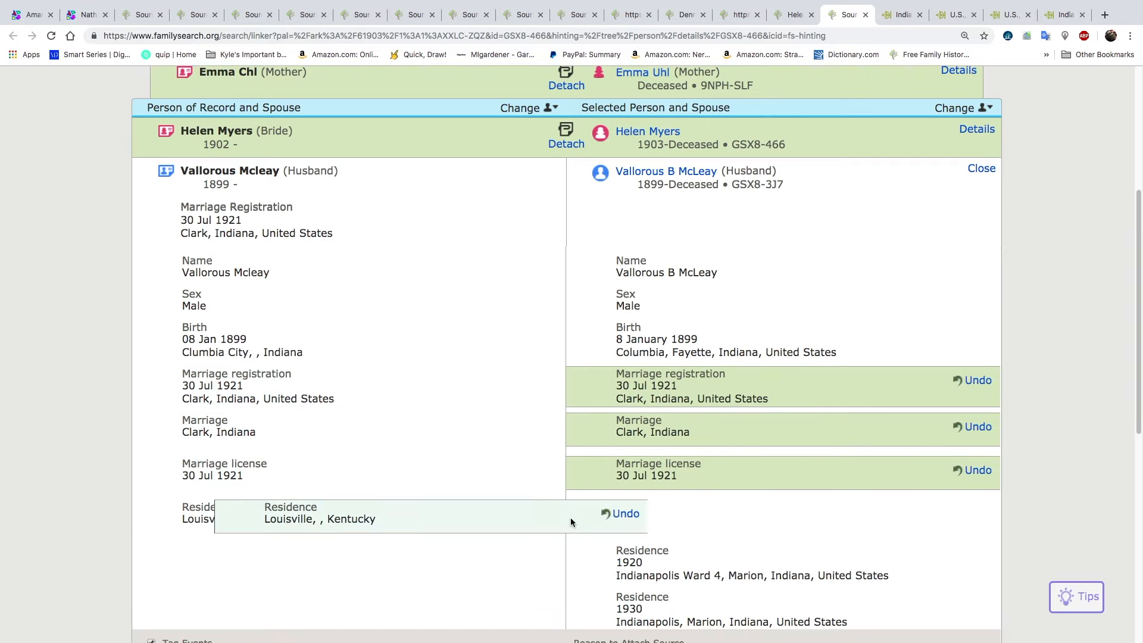
scroll(884, 496, "down", 3)
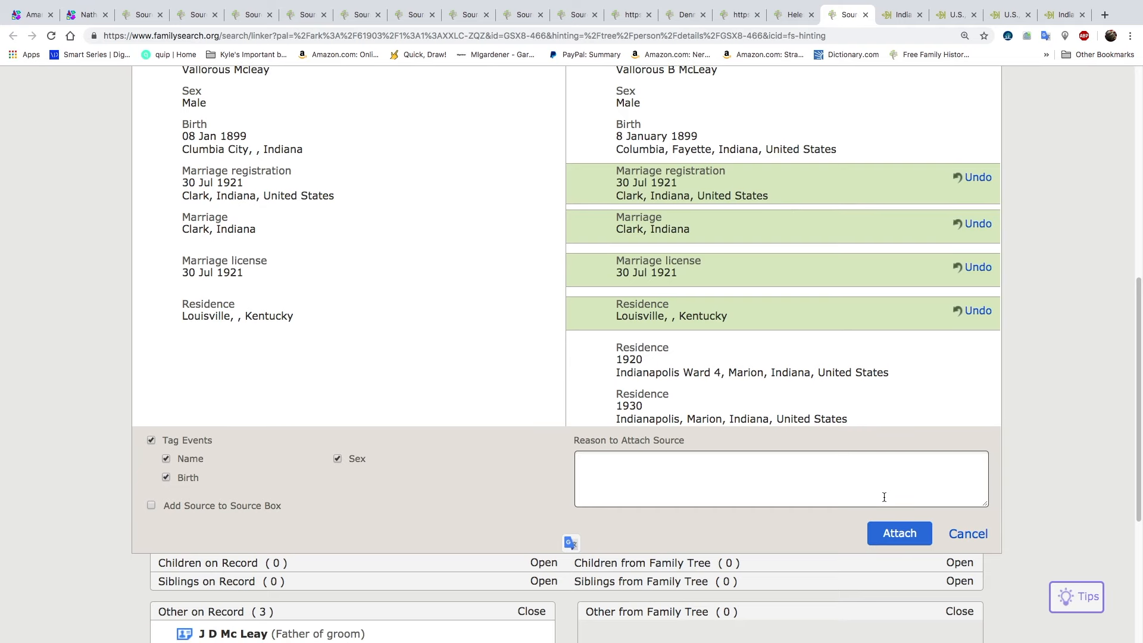
left_click(887, 534)
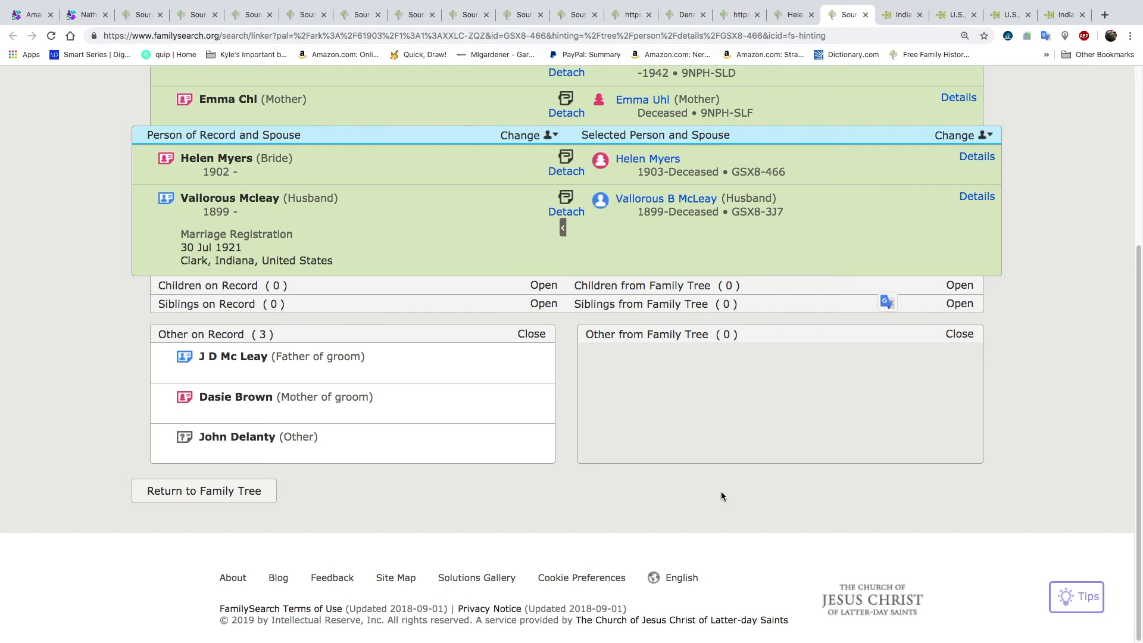
- Switch the marriage record's focus to the groom and attach it to his father and mother
scroll(477, 258, "up", 2)
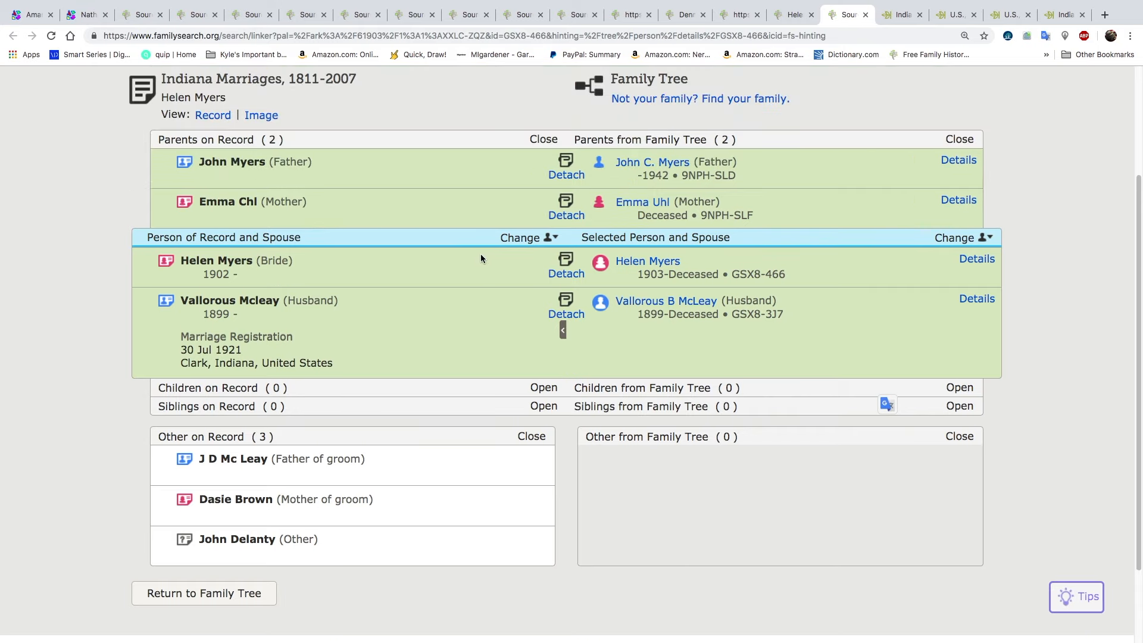
left_click(525, 246)
left_click(402, 445)
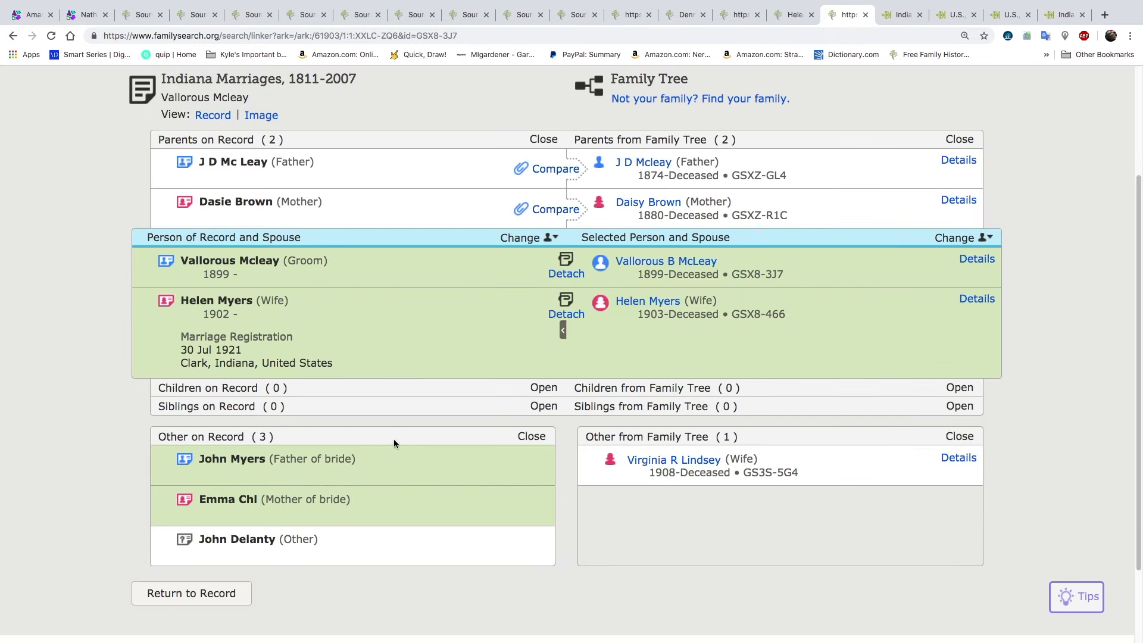
left_click(551, 169)
left_click(882, 448)
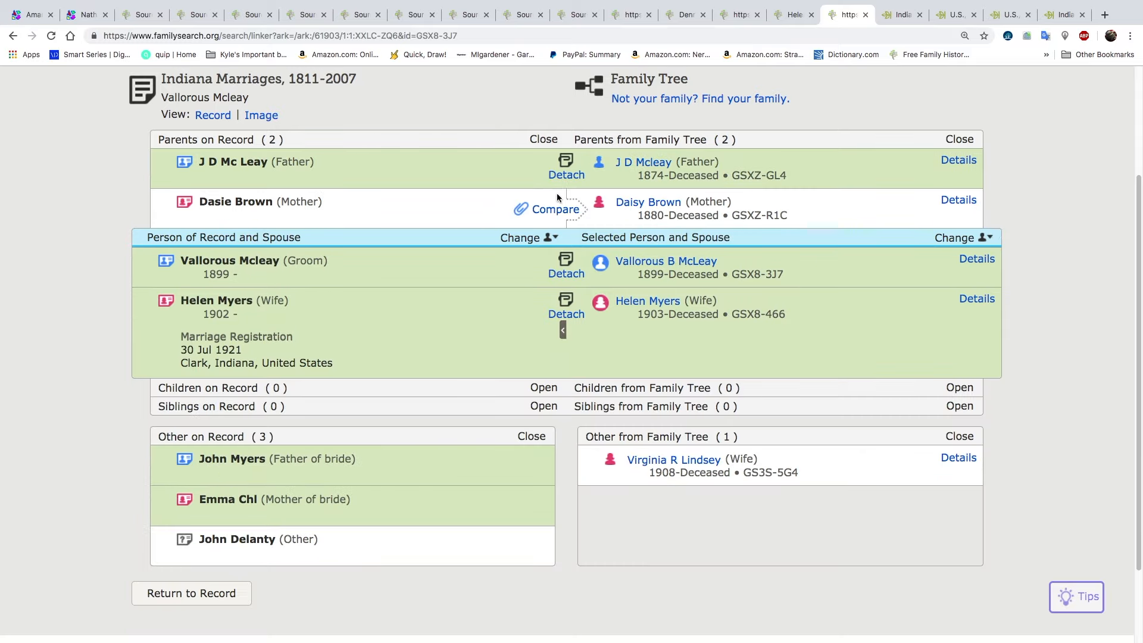
left_click(557, 213)
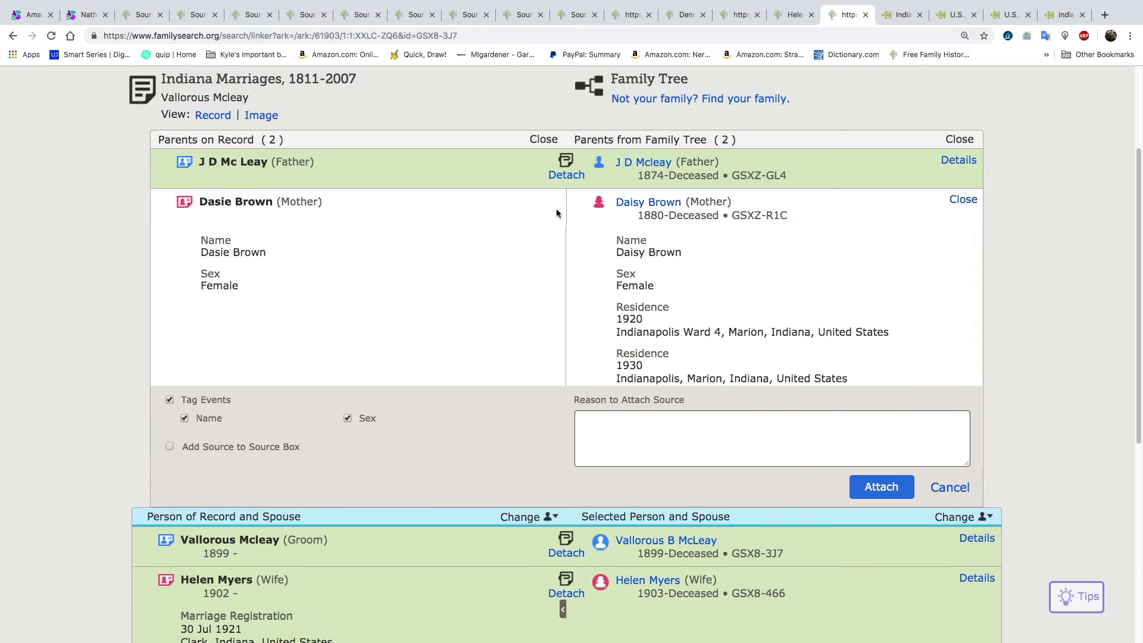
left_click(893, 488)
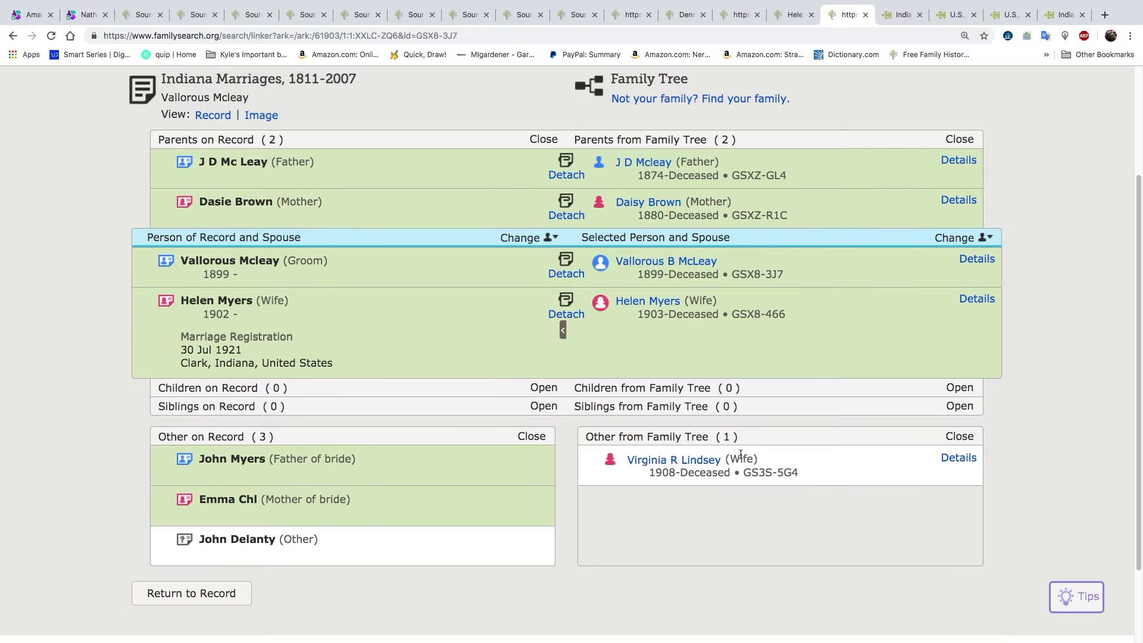
scroll(774, 227, "up", 2)
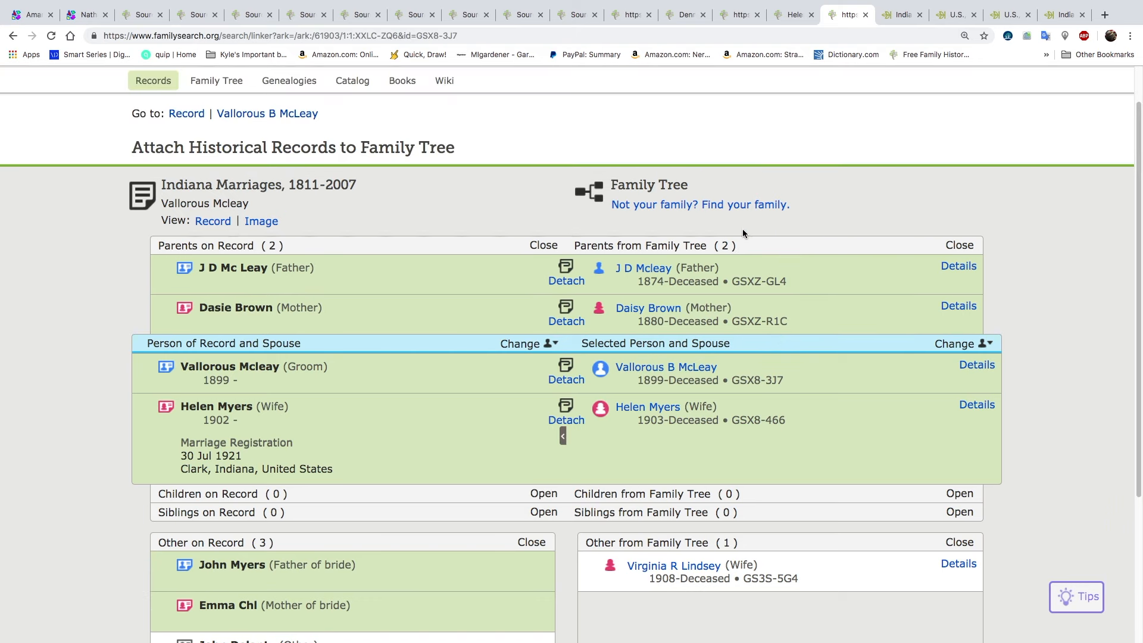
left_click(866, 16)
- Review the wife's 1910 United States Census hint and attach it to her father and mother with the 1910 residence added for each
left_click(908, 226)
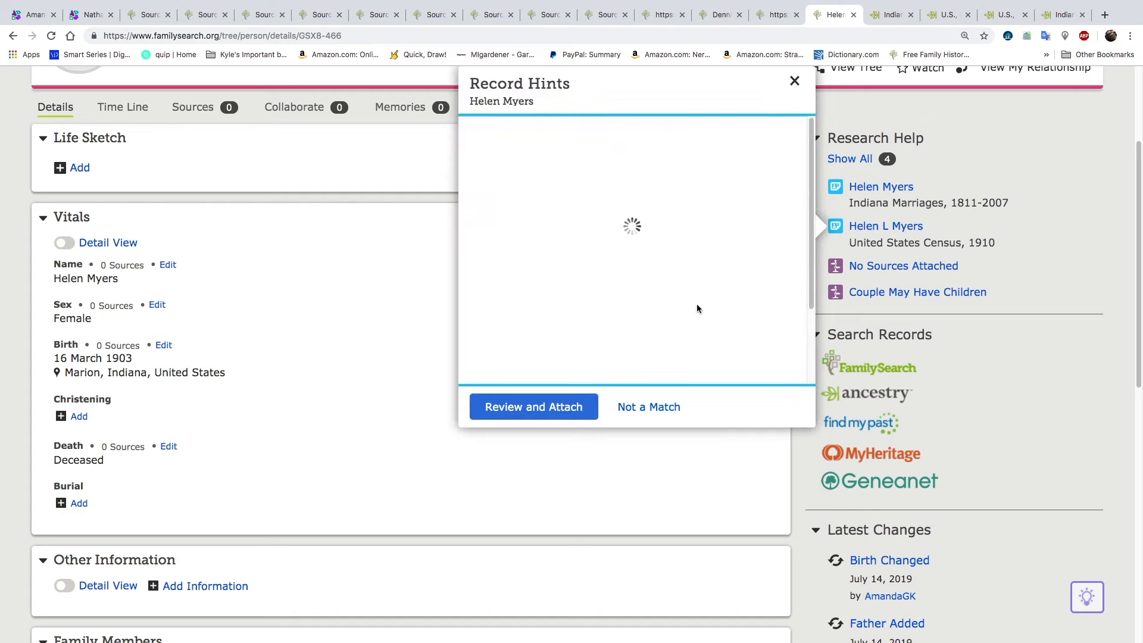
left_click(527, 411)
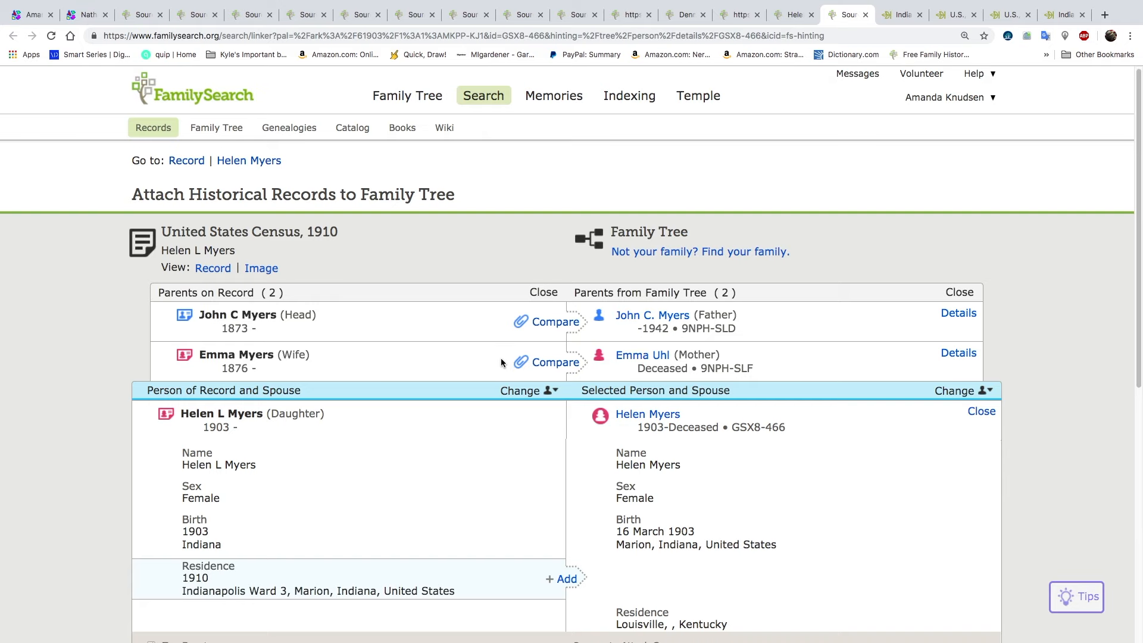
scroll(502, 357, "down", 2)
left_click(556, 258)
left_click(566, 417)
left_click(882, 542)
left_click(556, 297)
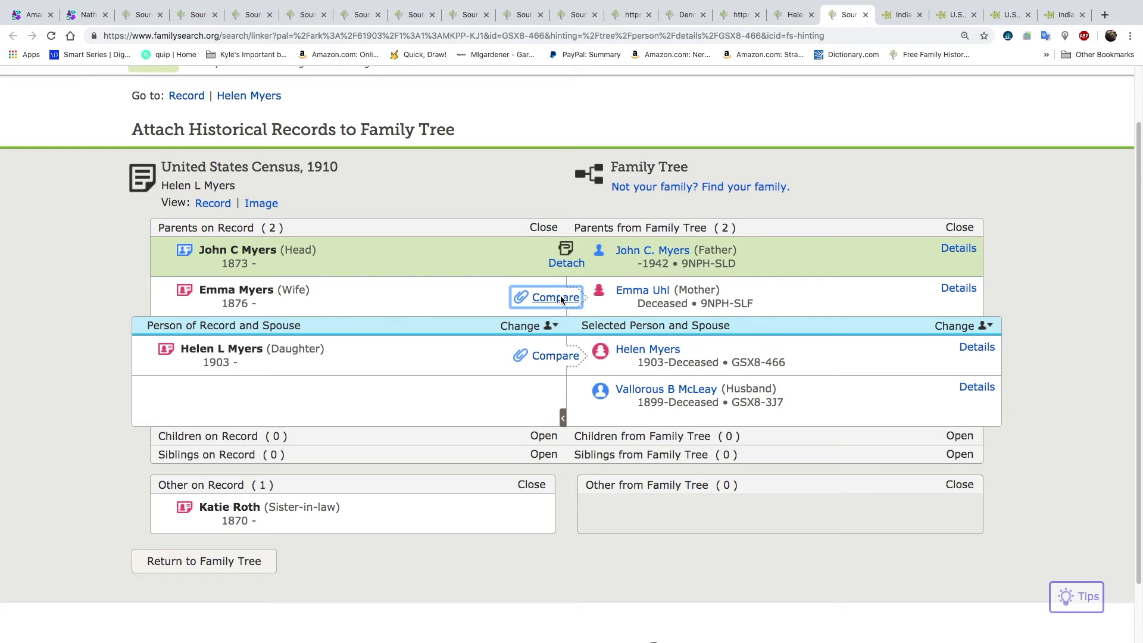
left_click(567, 450)
left_click(883, 582)
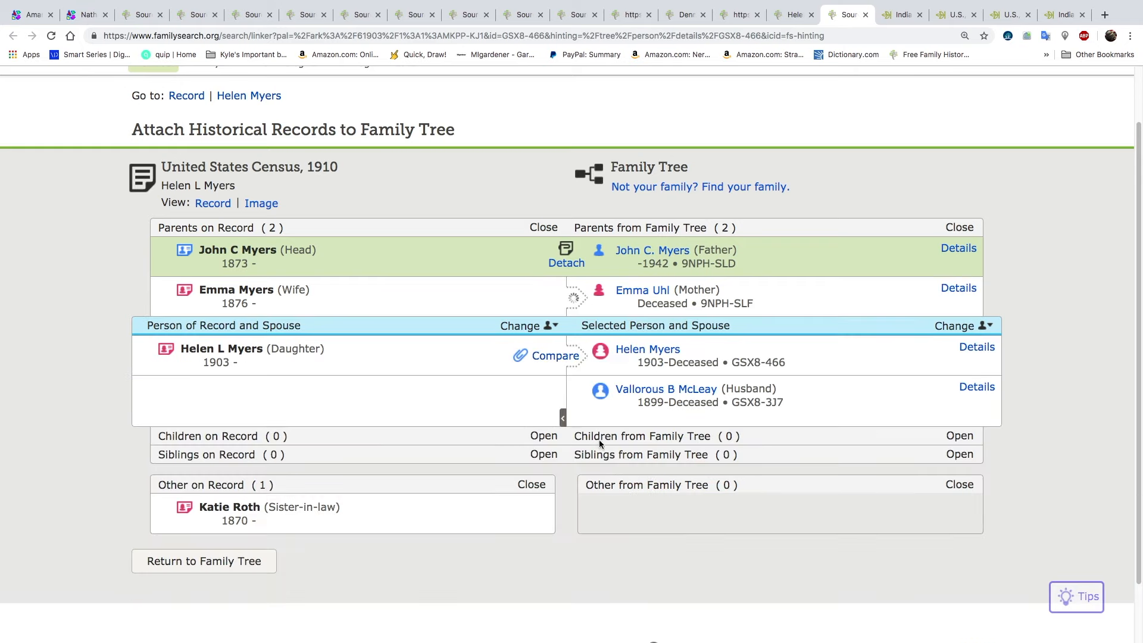
- Add the 1910 Indianapolis residence to the daughter, attach the census record to her, and return to her person page
left_click(559, 361)
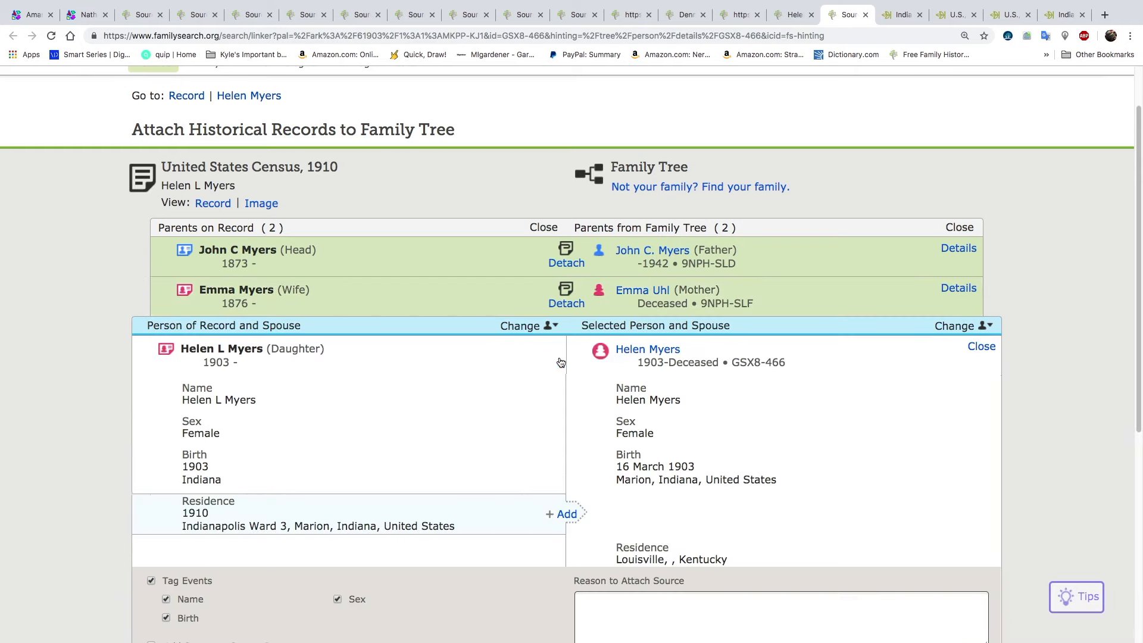
left_click(563, 513)
scroll(787, 482, "down", 3)
left_click(802, 518)
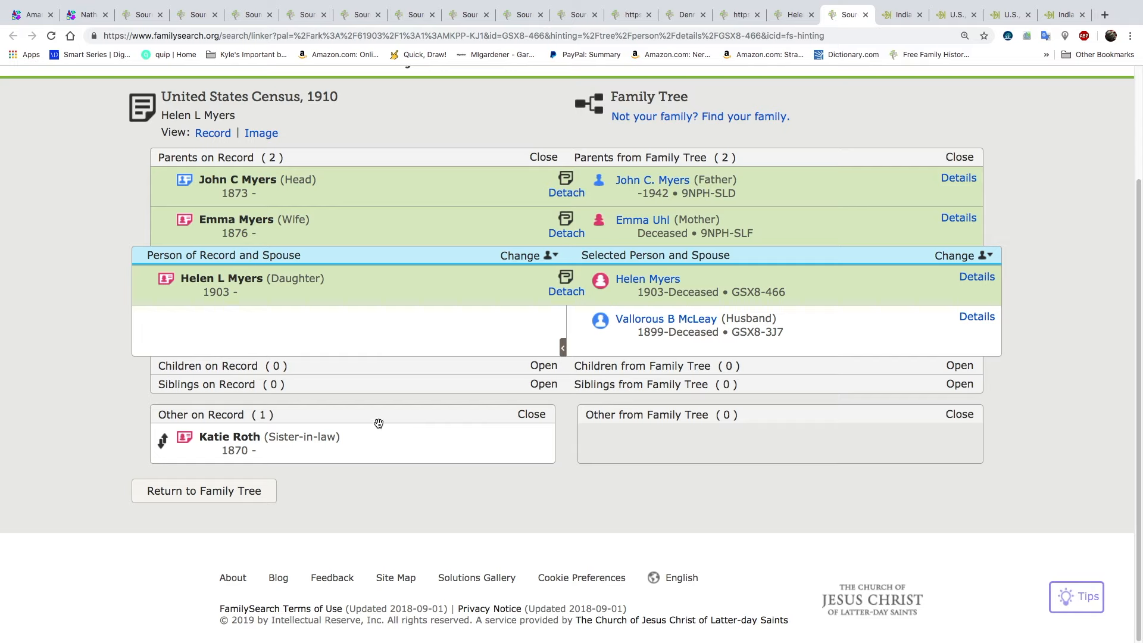
left_click(866, 15)
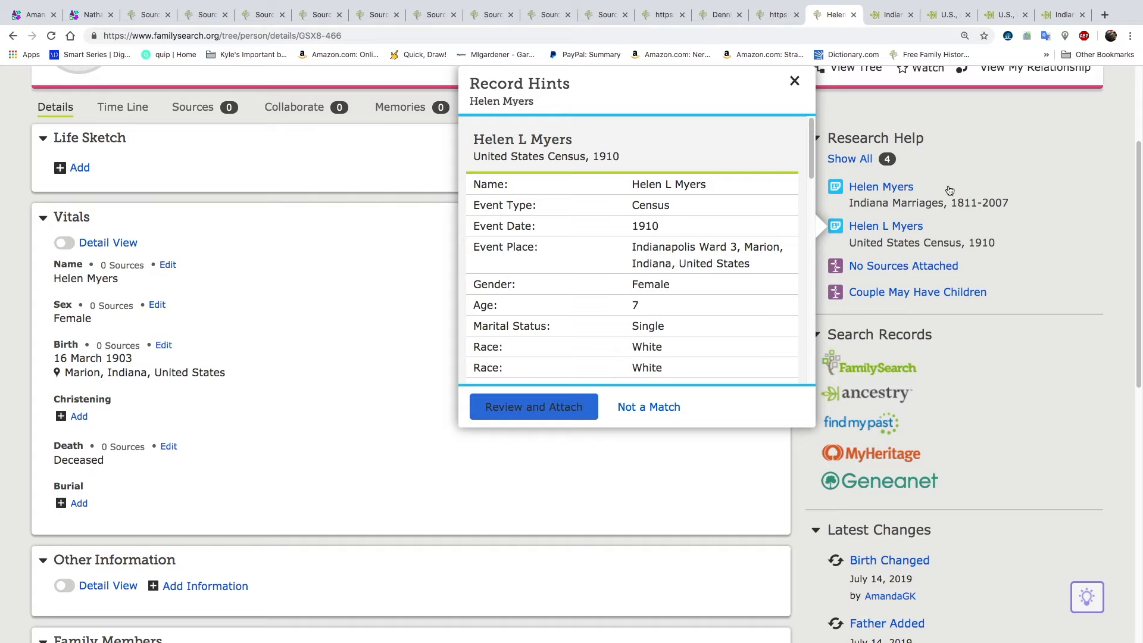
left_click(1042, 118)
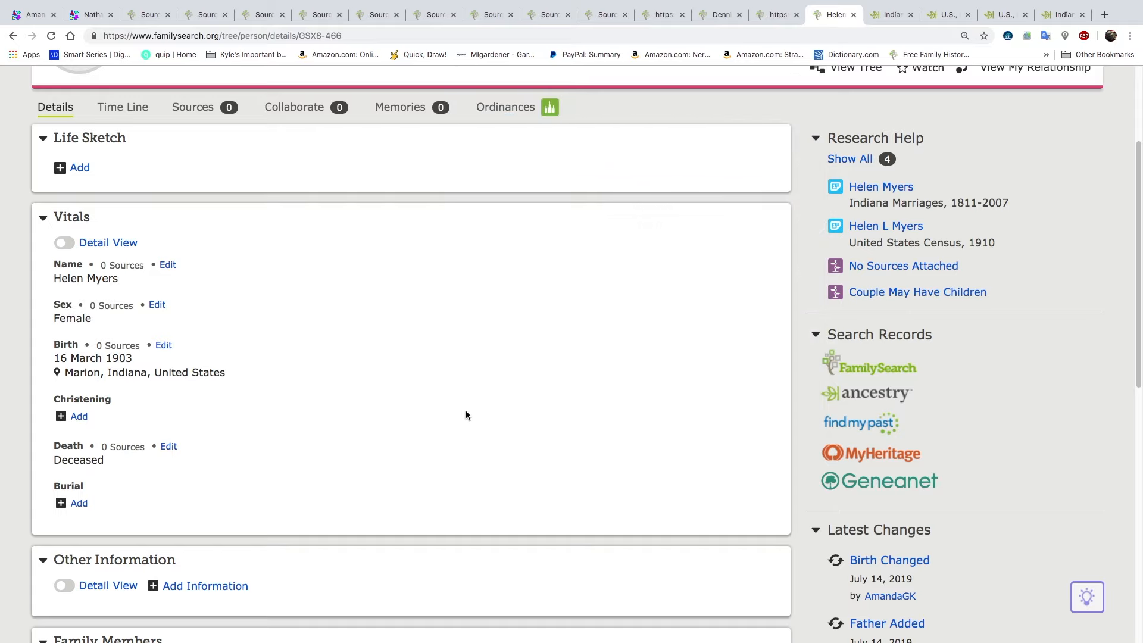
- Find the couple's marriage date in the wife's Indiana, Marriages, 1810-2001 record on Ancestry and copy it
scroll(430, 413, "down", 6)
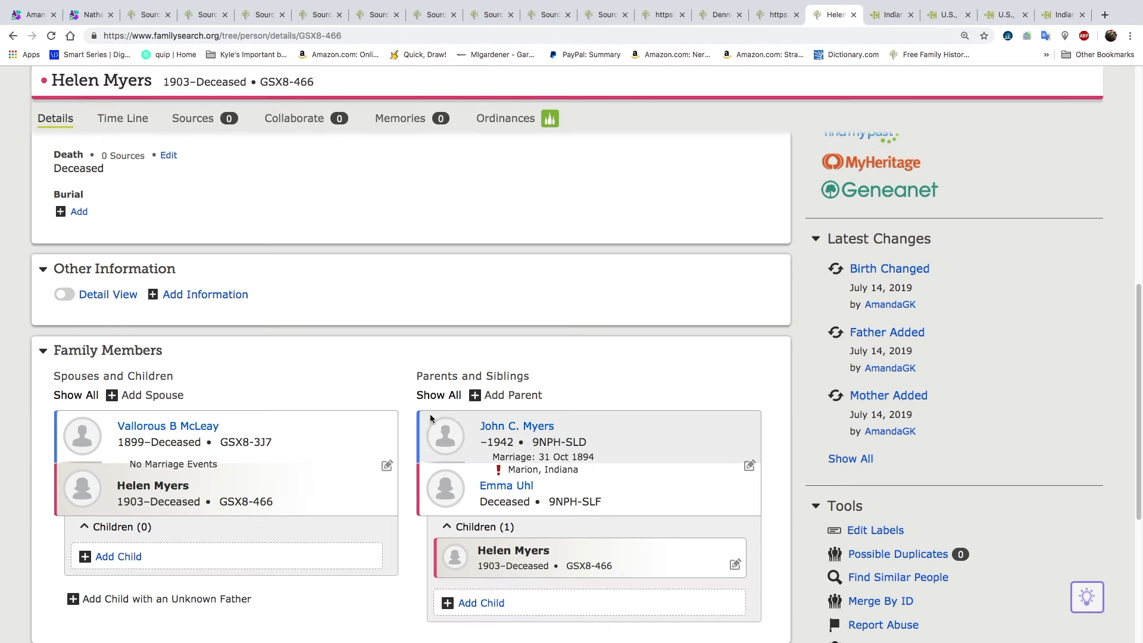
left_click(1044, 17)
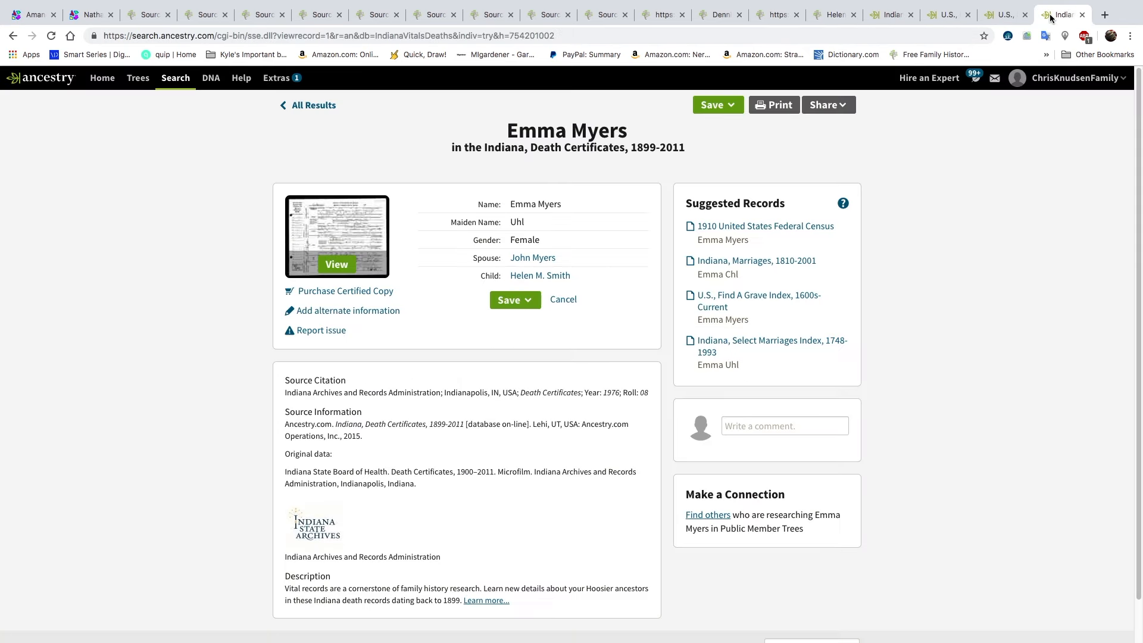
left_click(1014, 20)
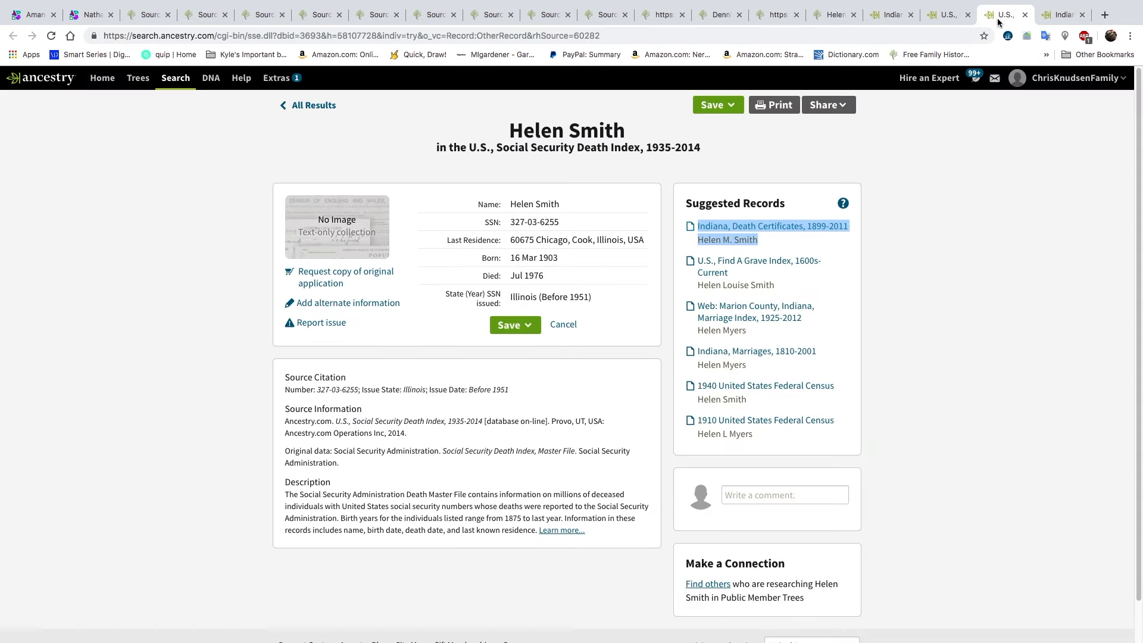
left_click(951, 16)
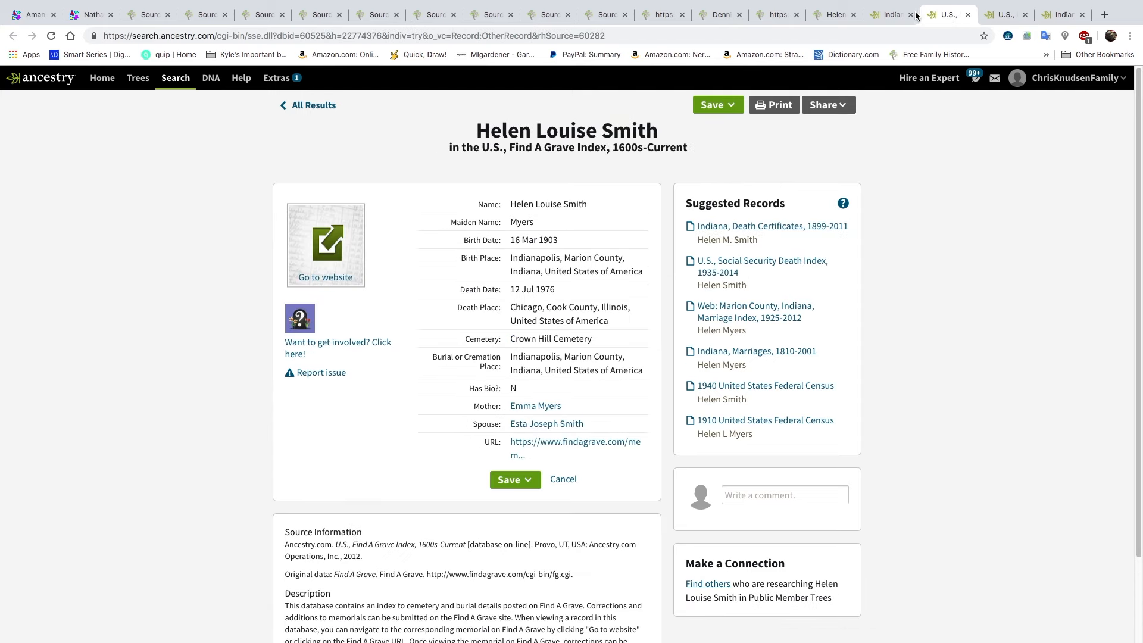
left_click(887, 15)
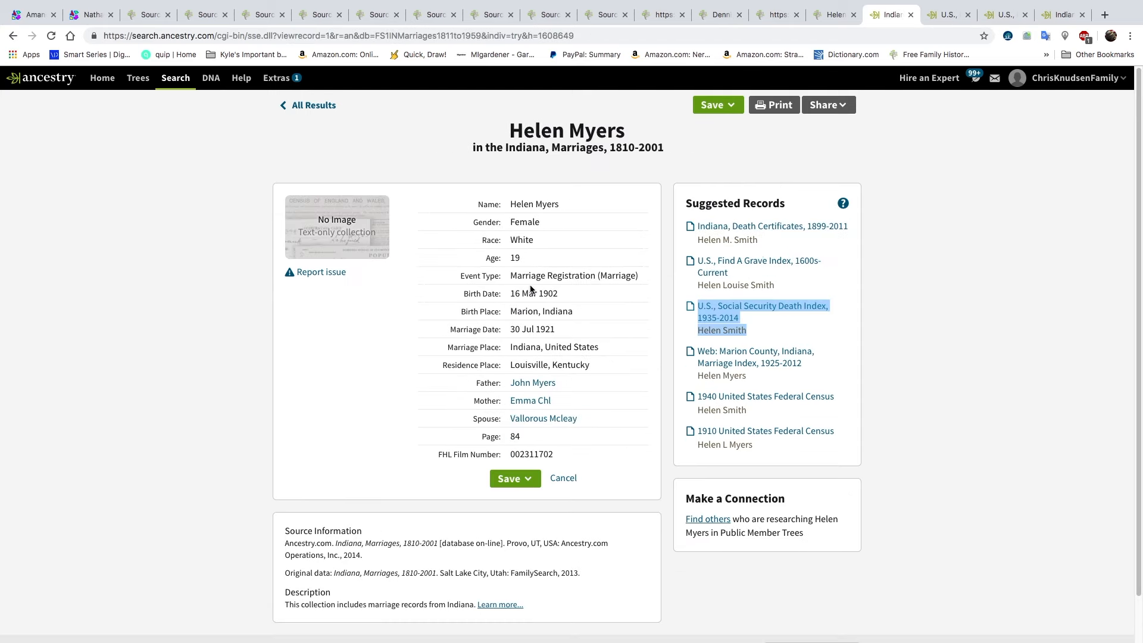
triple_click(521, 328)
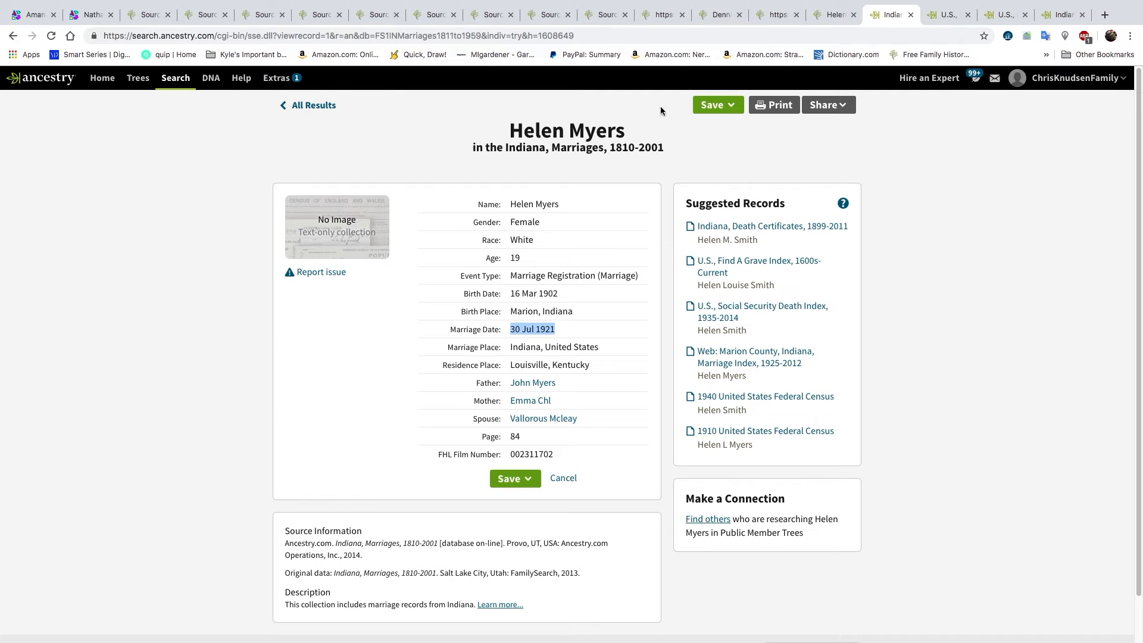
- Start a marriage event for the couple in FamilySearch and set its date to 30 July 1921
left_click(834, 15)
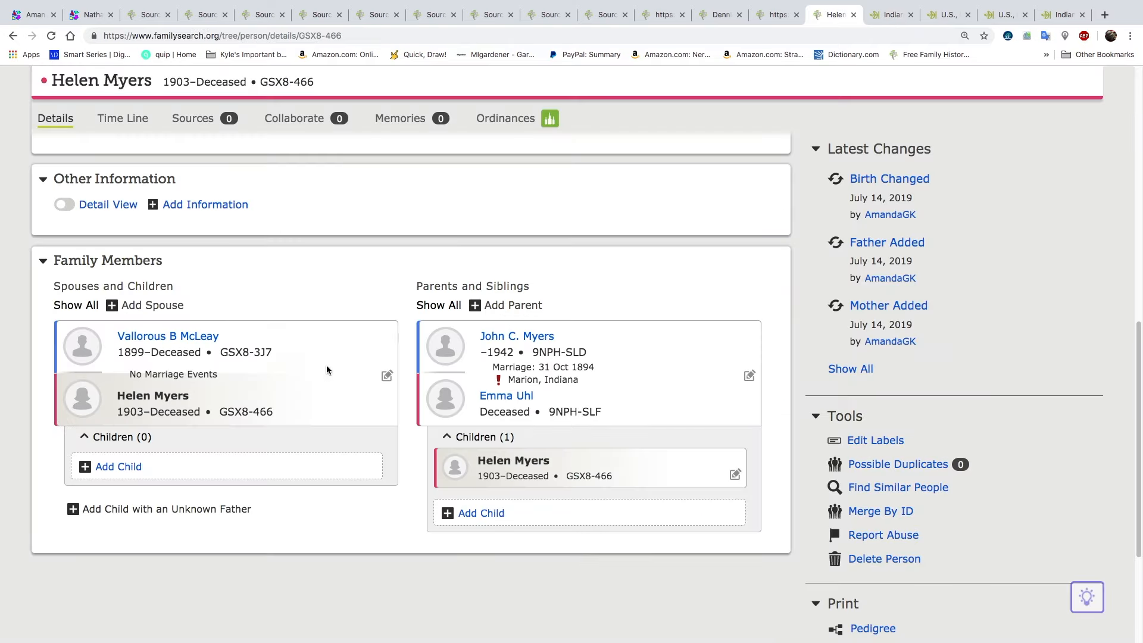
left_click(387, 375)
left_click(476, 409)
left_click(354, 269)
type("30 Jul 1921")
left_click(349, 337)
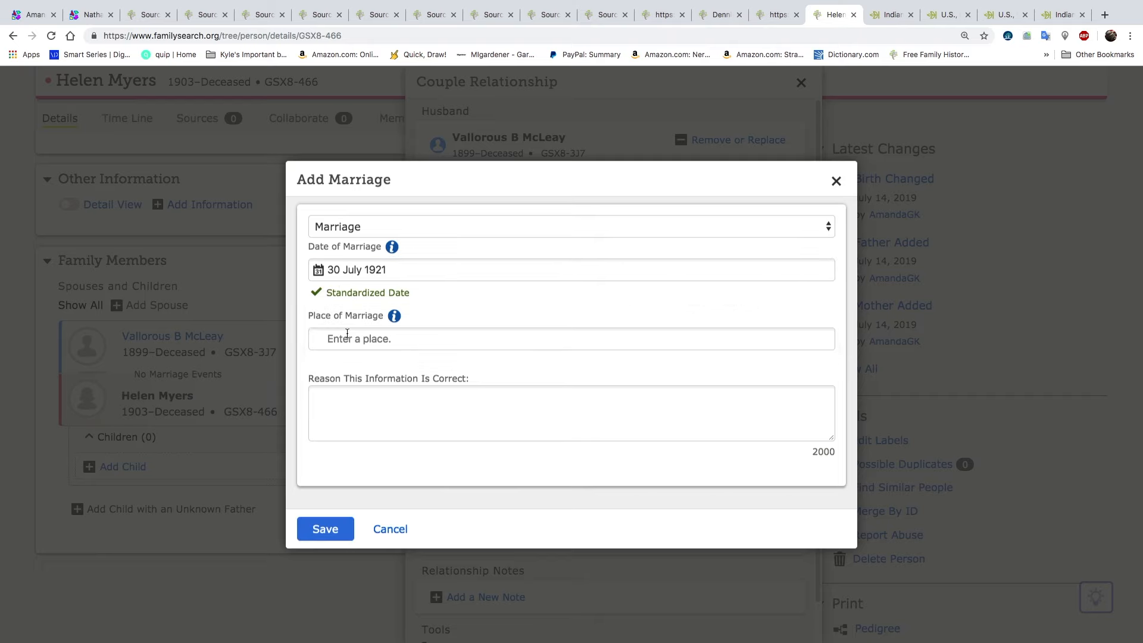
- Copy the marriage place from the Ancestry record, use the standardized Indiana, United States for the event, and save it
left_click(891, 14)
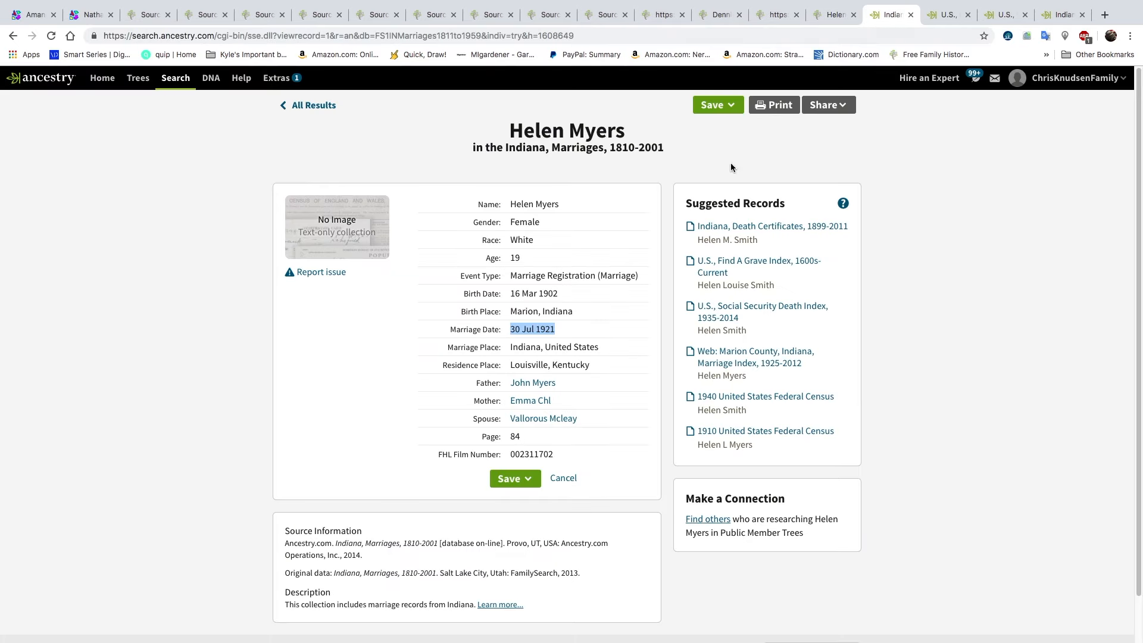
triple_click(549, 345)
key("super+c")
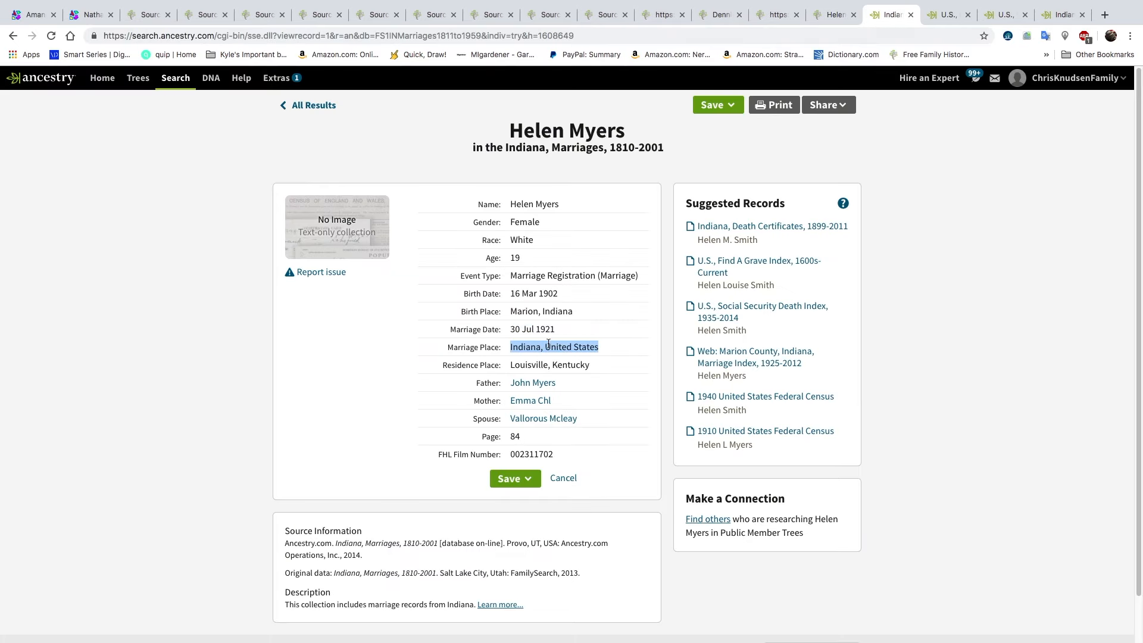
left_click(830, 14)
left_click(406, 340)
key("super+v")
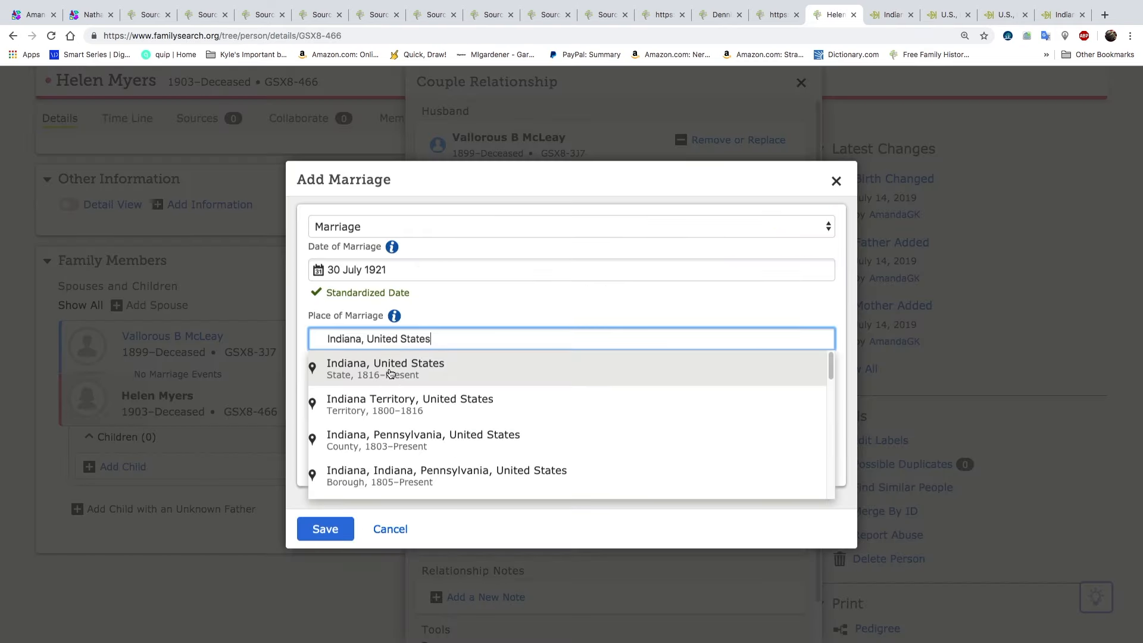
left_click(390, 370)
left_click(331, 536)
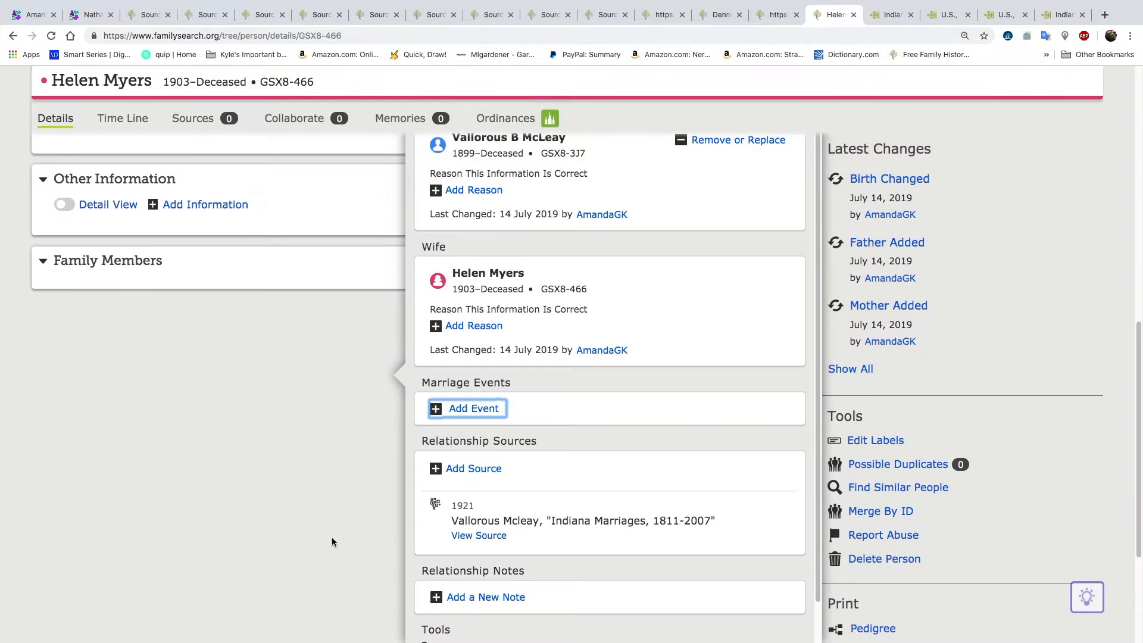
left_click(273, 513)
scroll(192, 447, "up", 10)
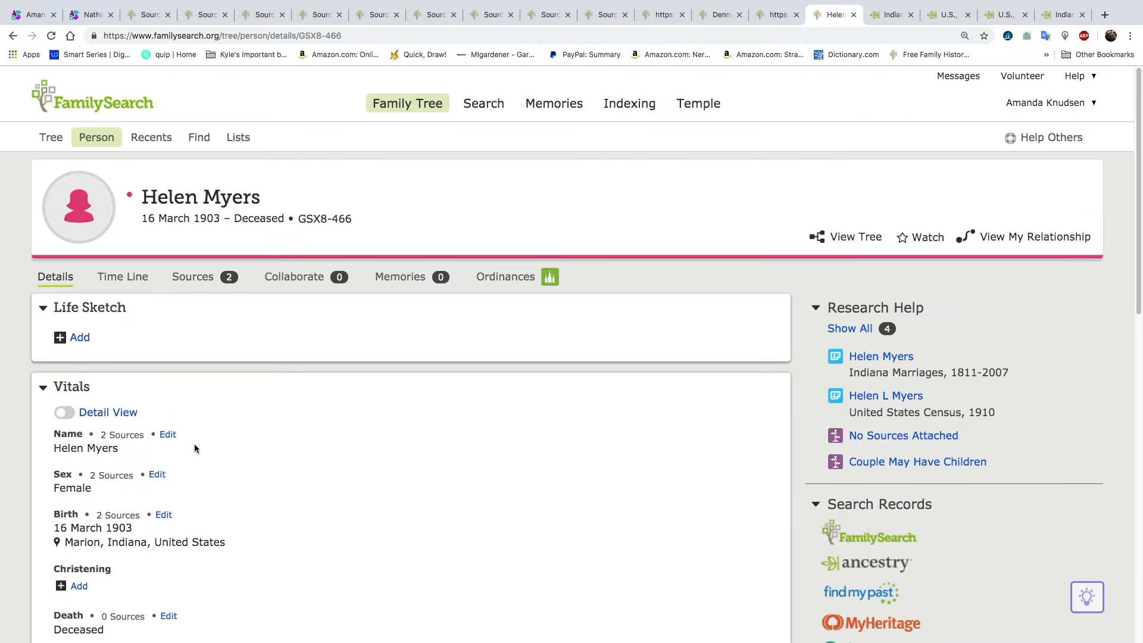
- Reload the wife's person page, review her attached 1921 Indiana marriage source, and return to her details
left_click(51, 35)
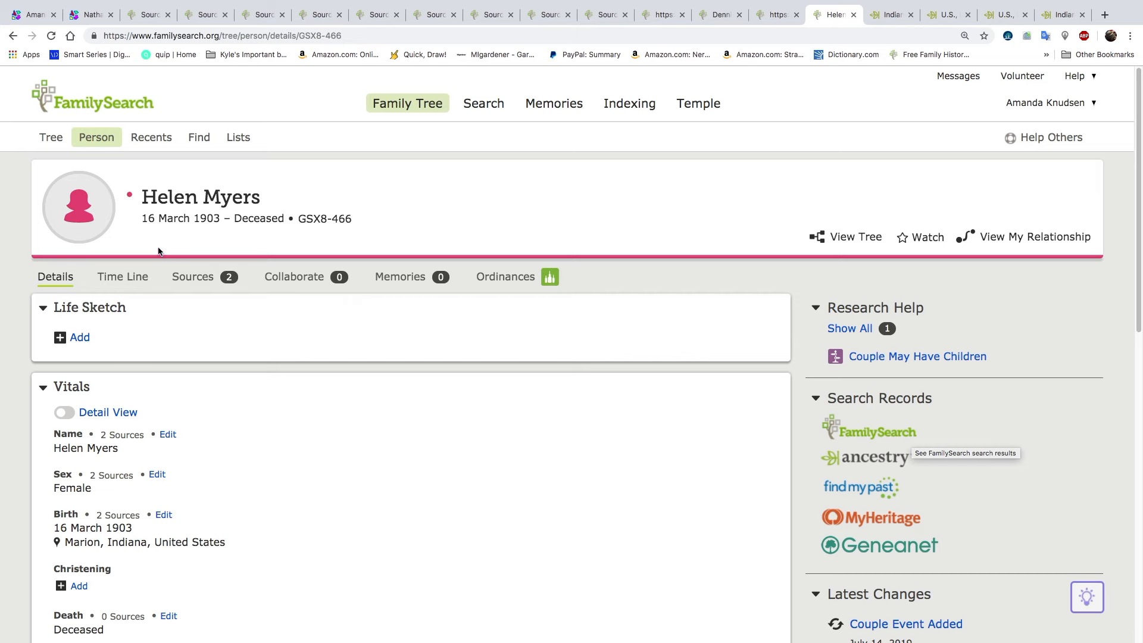
left_click(207, 283)
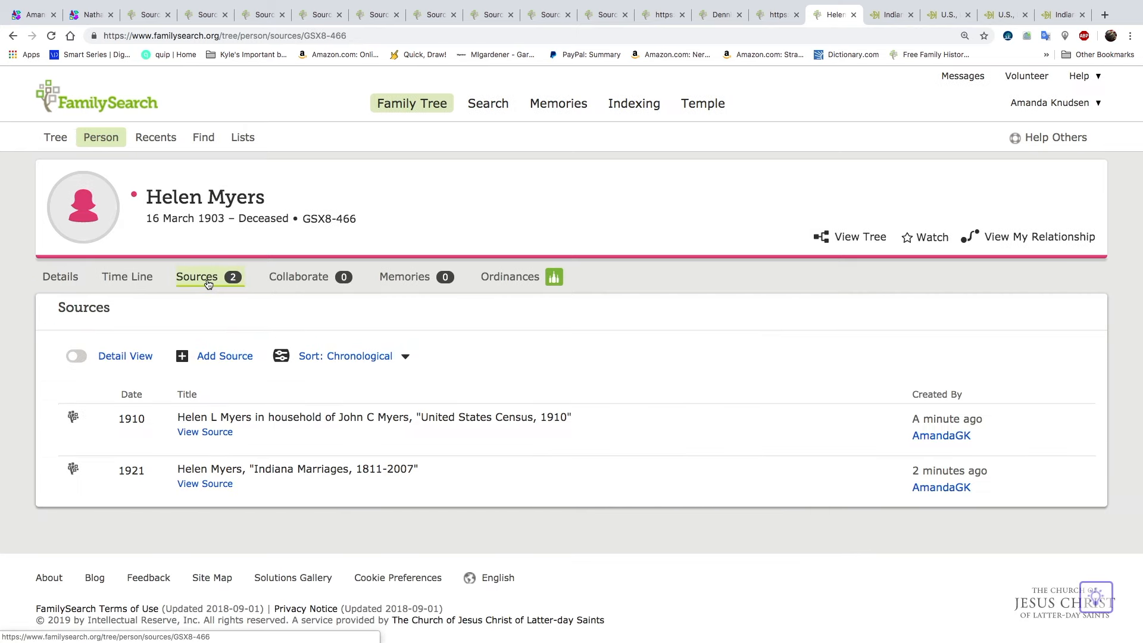
left_click(208, 485)
scroll(370, 494, "down", 6)
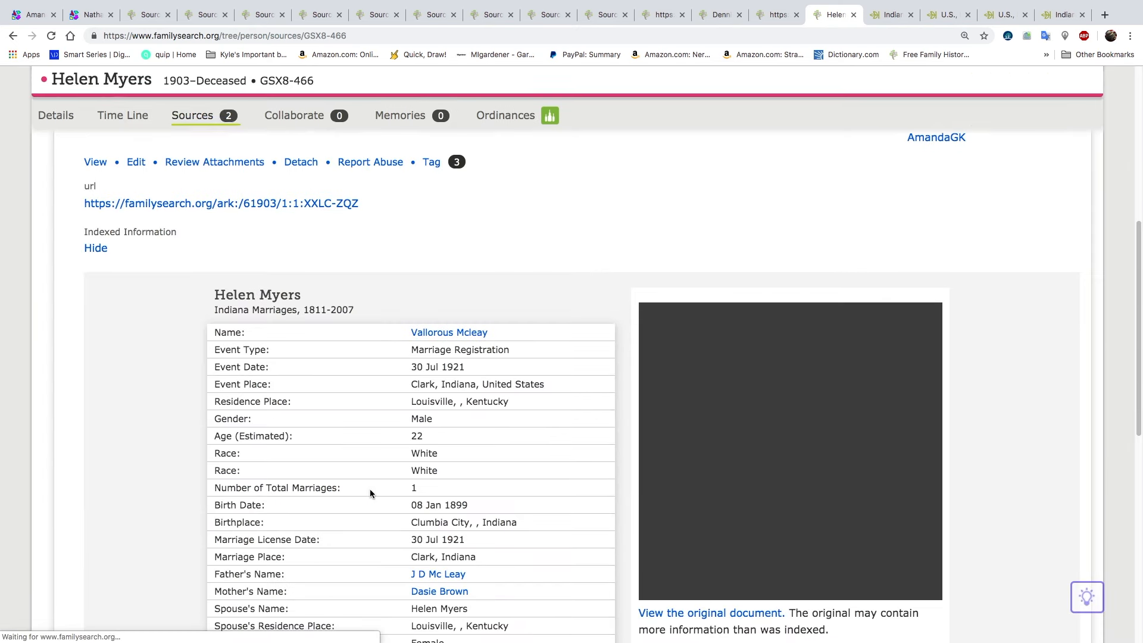
scroll(370, 493, "down", 3)
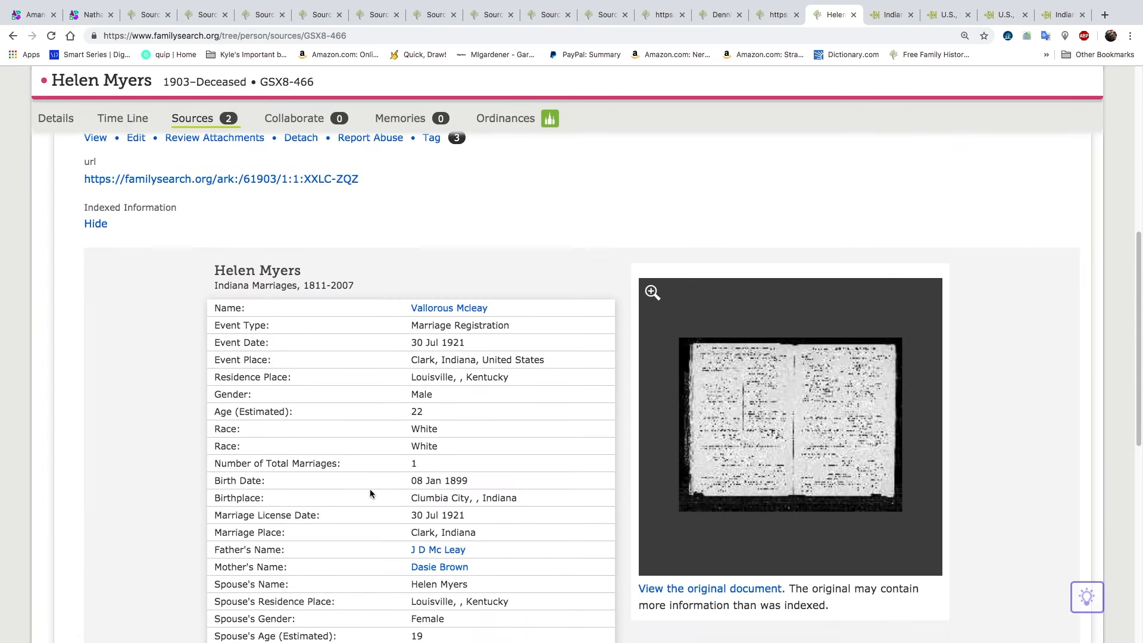
scroll(370, 493, "down", 2)
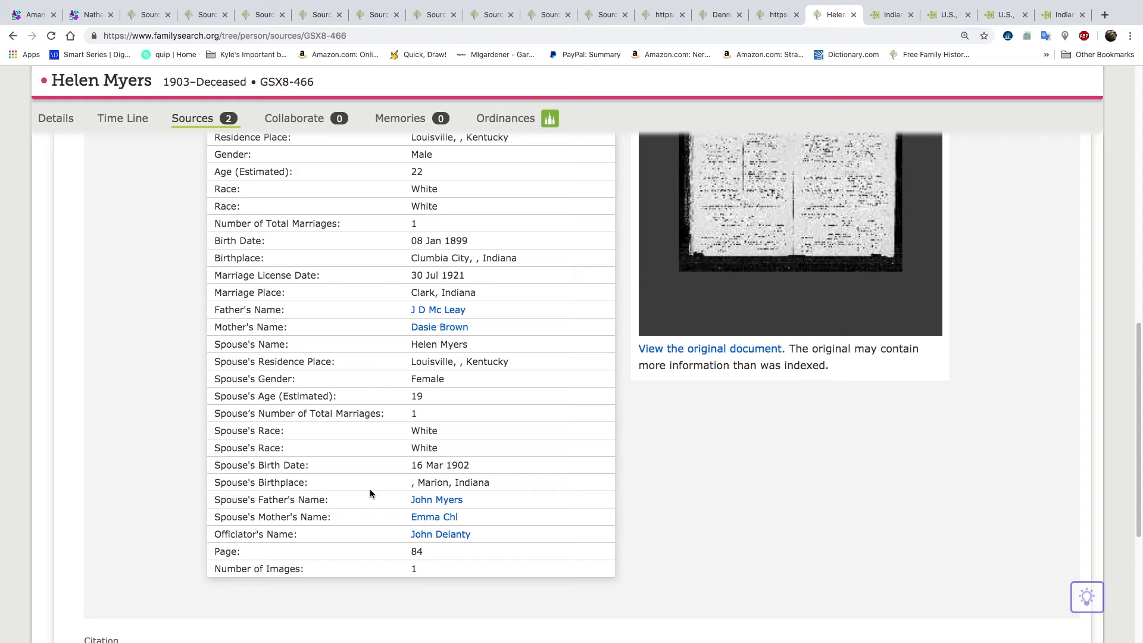
scroll(370, 493, "up", 8)
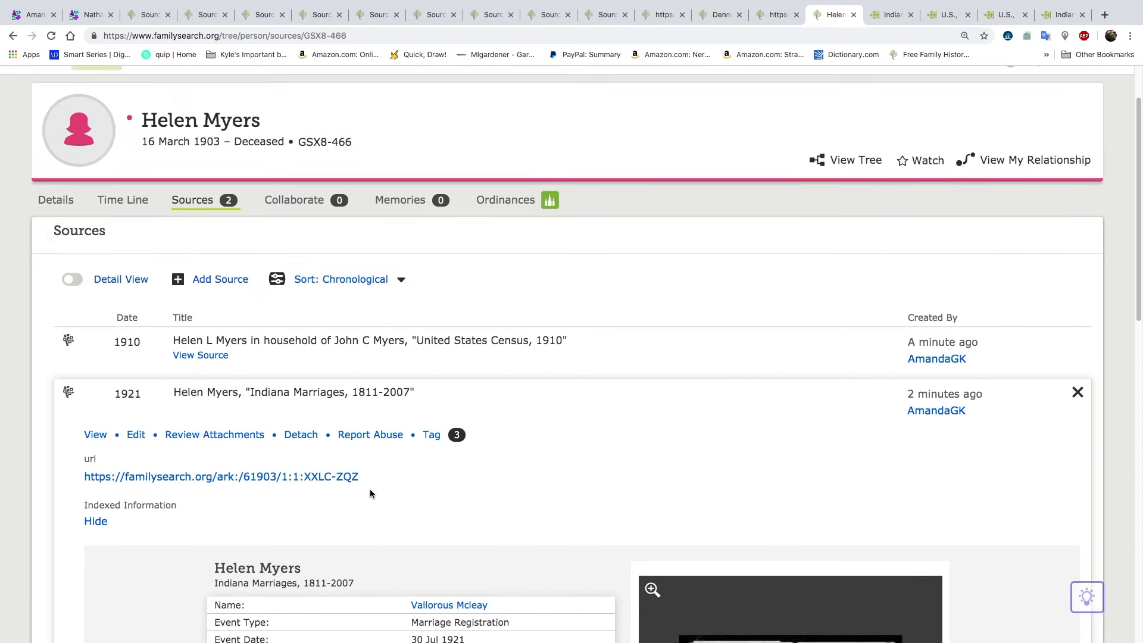
left_click(1078, 392)
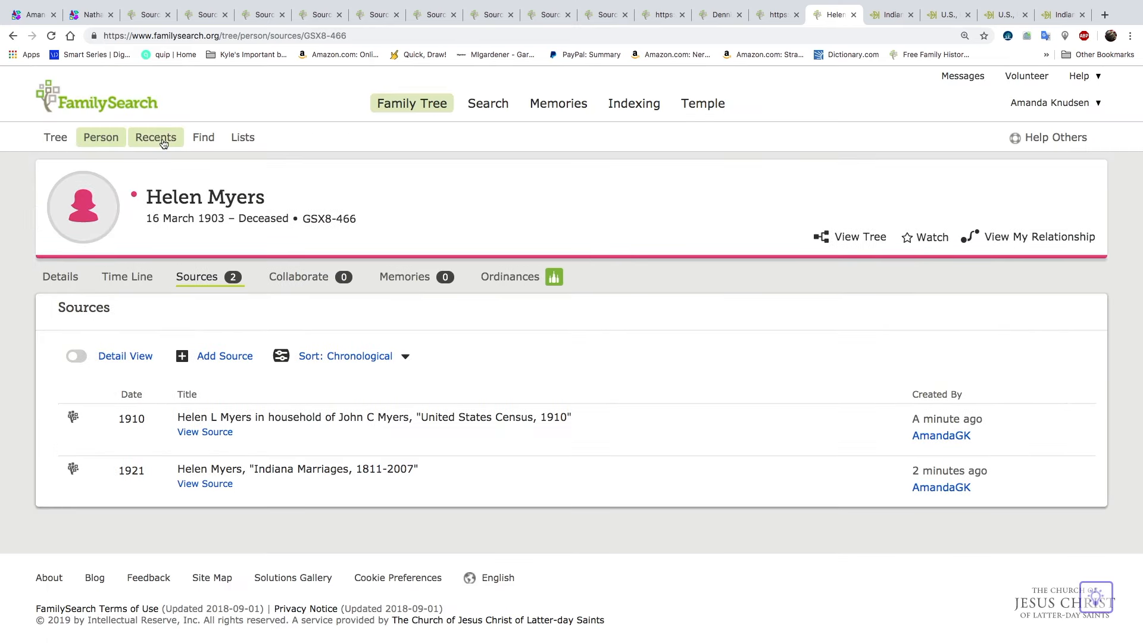
left_click(60, 278)
- Close the Ancestry marriage record, then add the middle name from the Find A Grave Index record to the wife's FamilySearch name and save
scroll(564, 301, "down", 2)
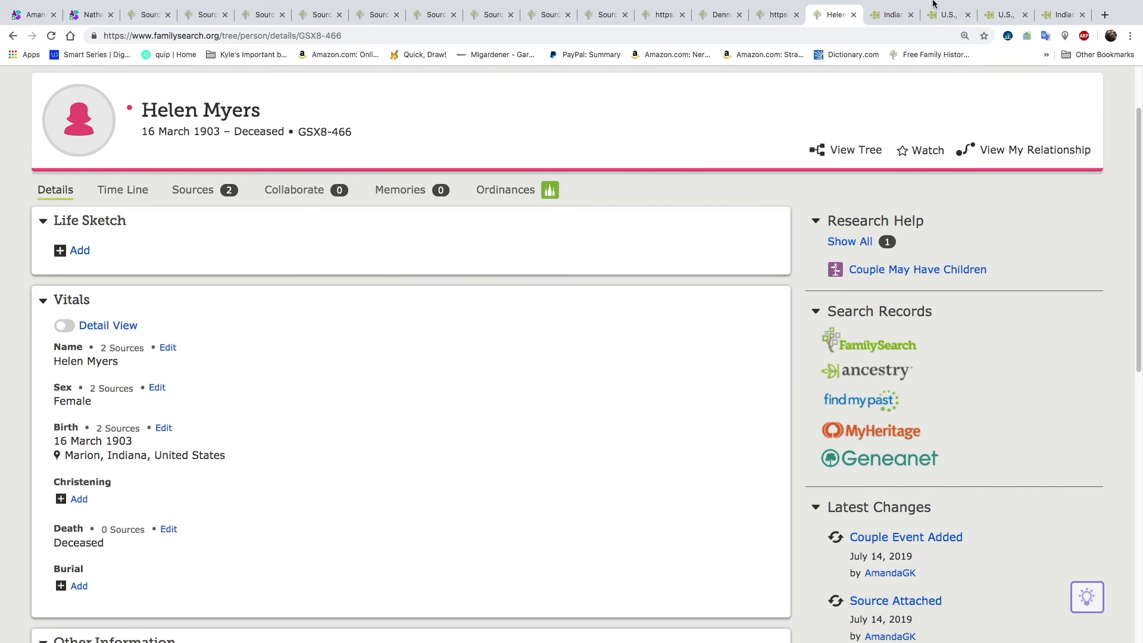
left_click(882, 14)
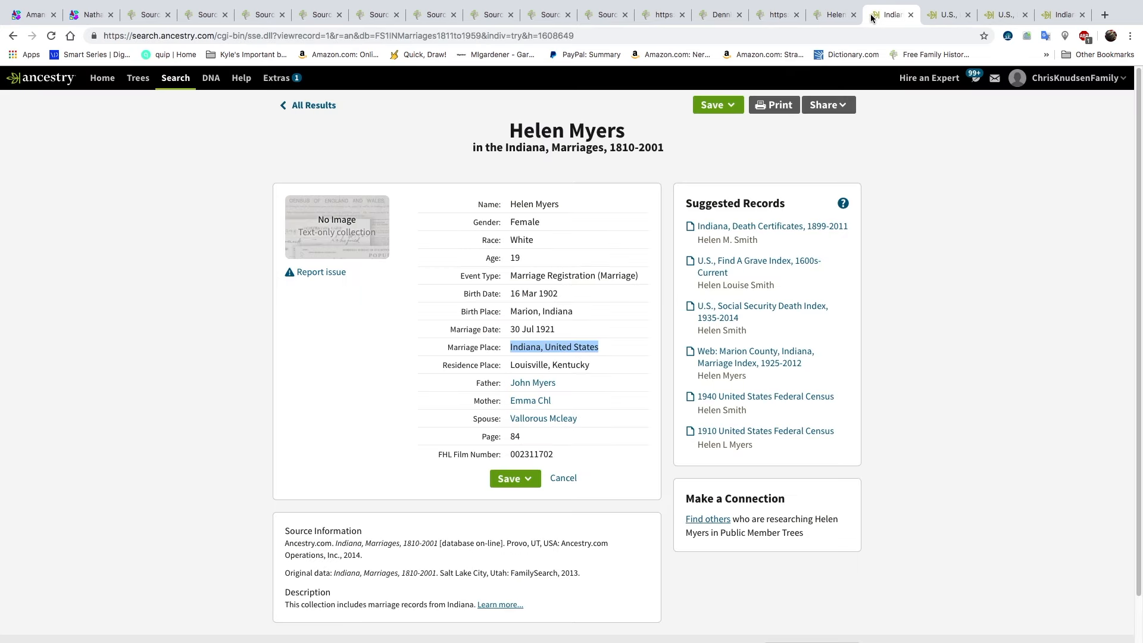
left_click(912, 16)
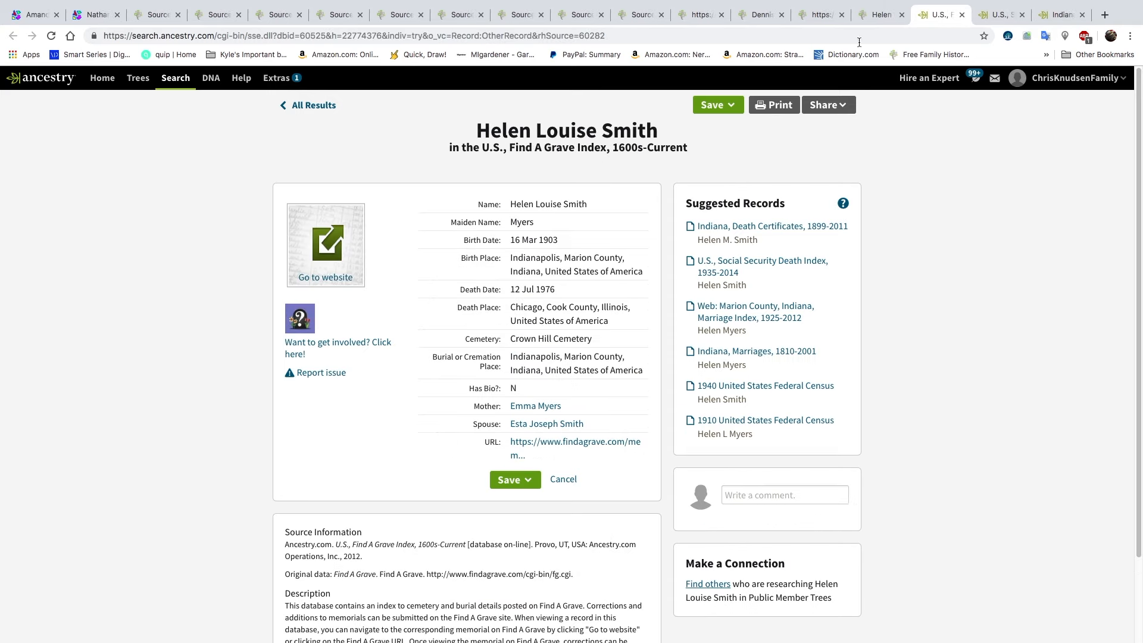
left_click(881, 14)
left_click(162, 351)
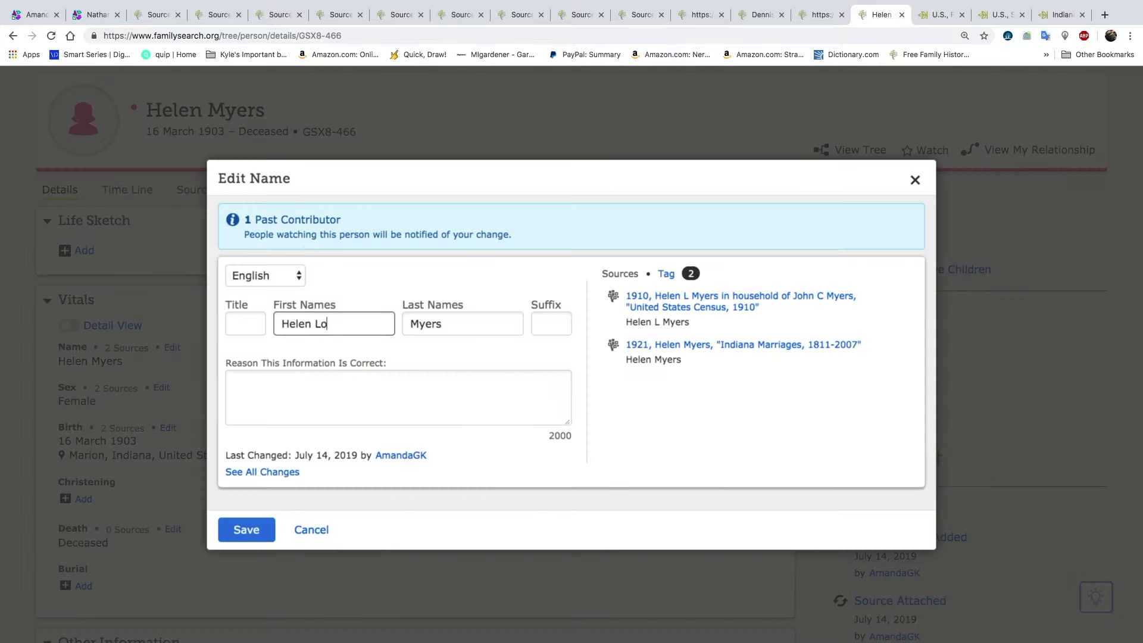
left_click(241, 530)
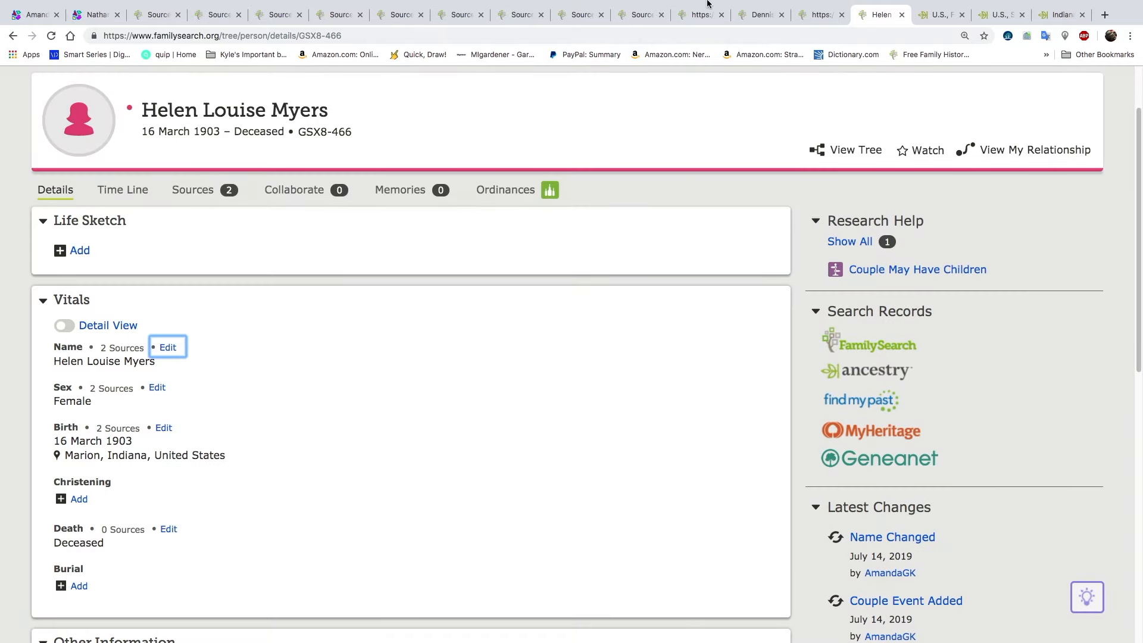
- Copy the death date from the Find A Grave Index record and set the wife's date of death to 12 July 1976
left_click(936, 18)
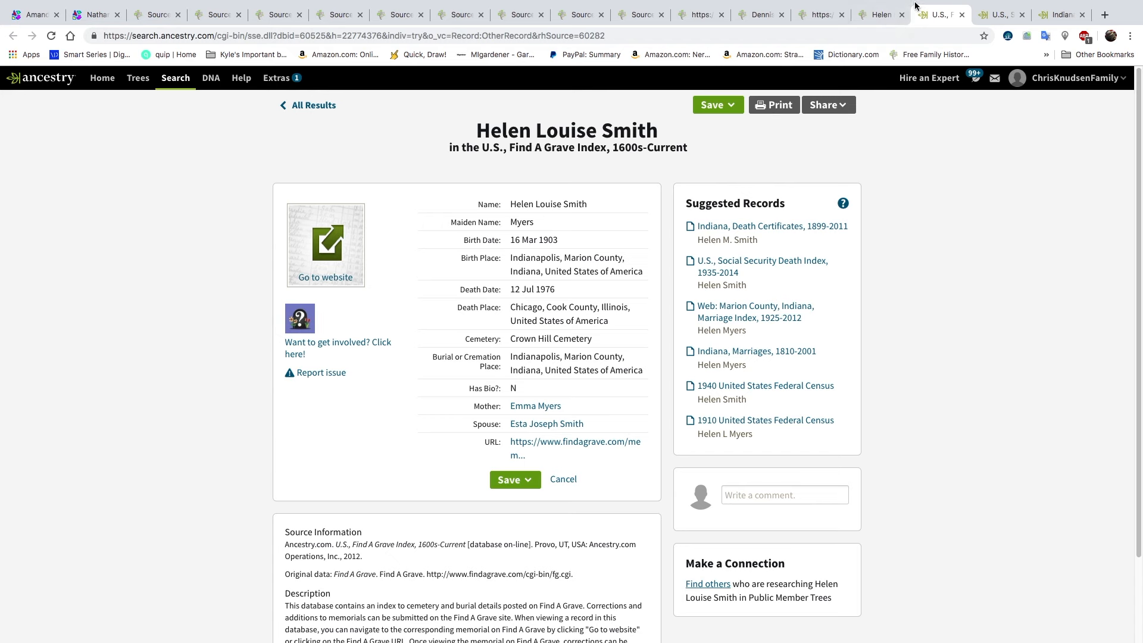
left_click(882, 16)
left_click(939, 16)
triple_click(534, 287)
key("super+c")
left_click(880, 16)
left_click(171, 529)
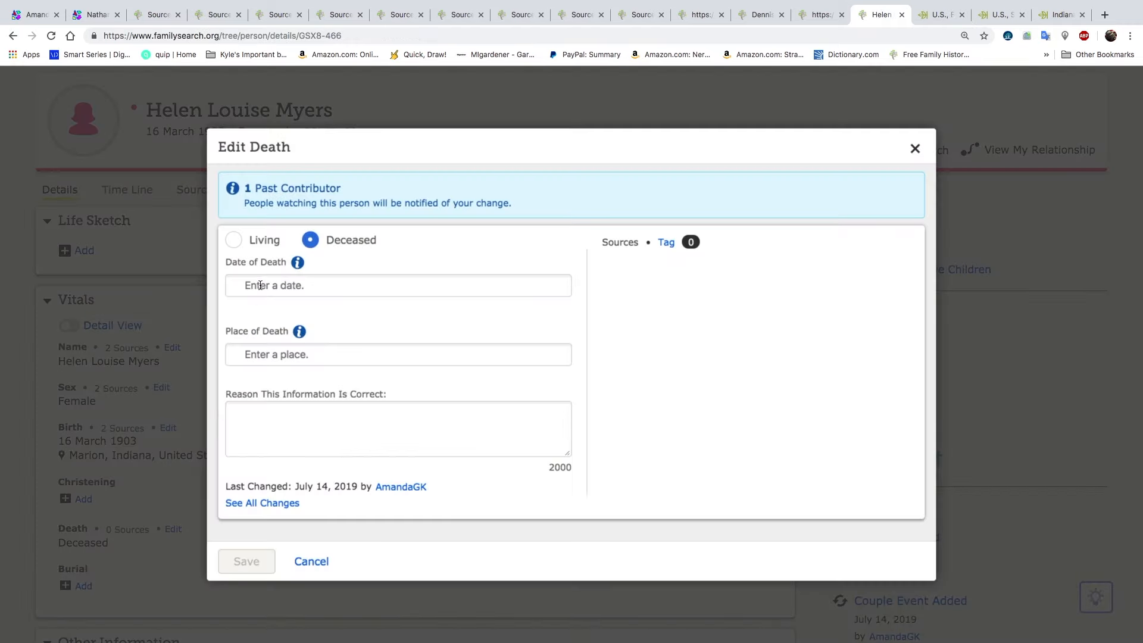
left_click(260, 284)
key("super+v")
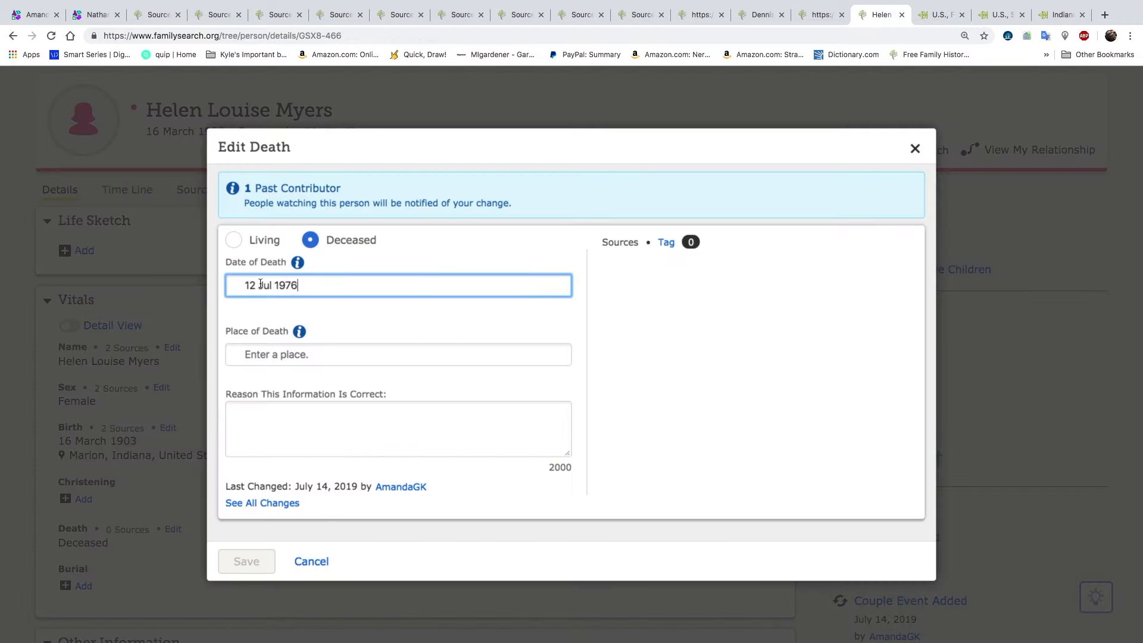
left_click(256, 358)
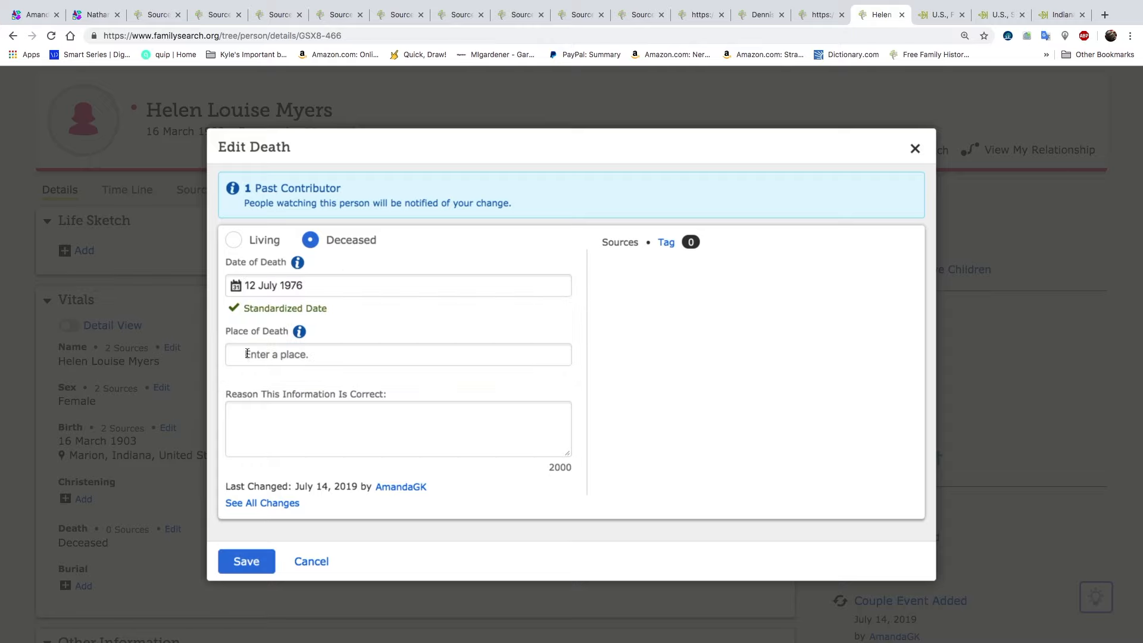
- Copy the death place from Ancestry, use the standardized Chicago, Cook, Illinois, United States as place of death, and save
left_click(934, 20)
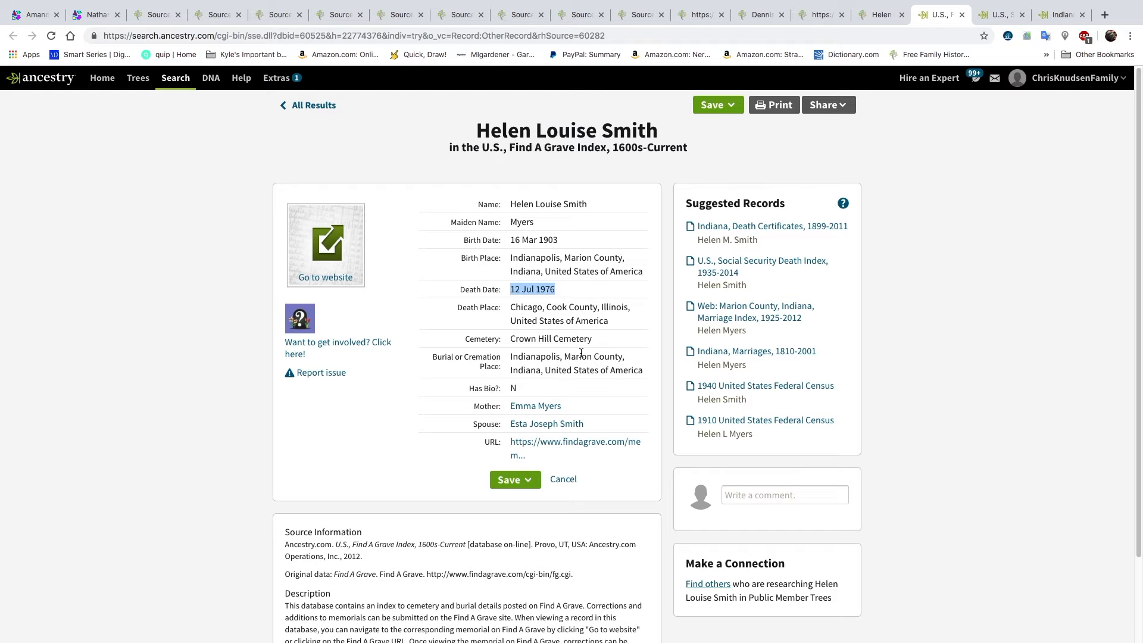
triple_click(546, 310)
key("super+c")
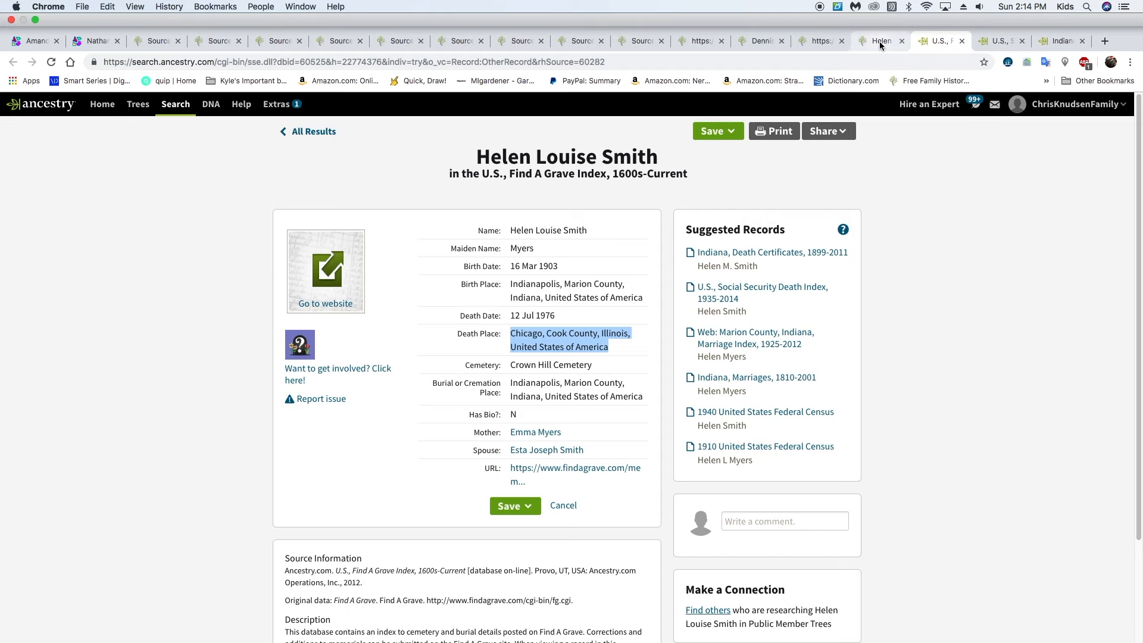
left_click(879, 41)
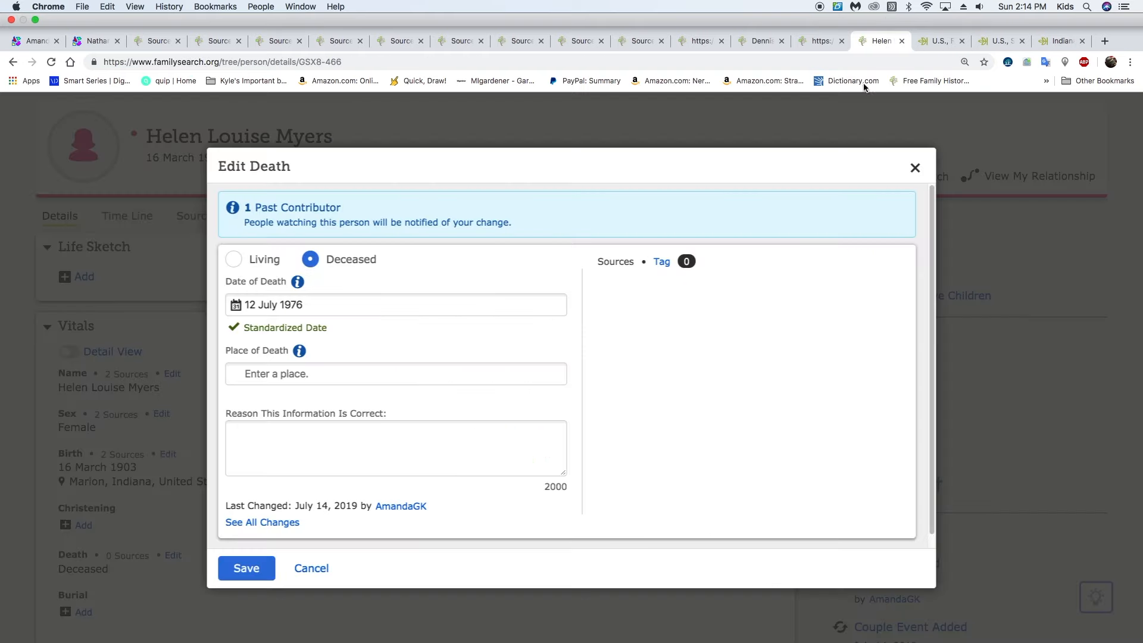
left_click(269, 379)
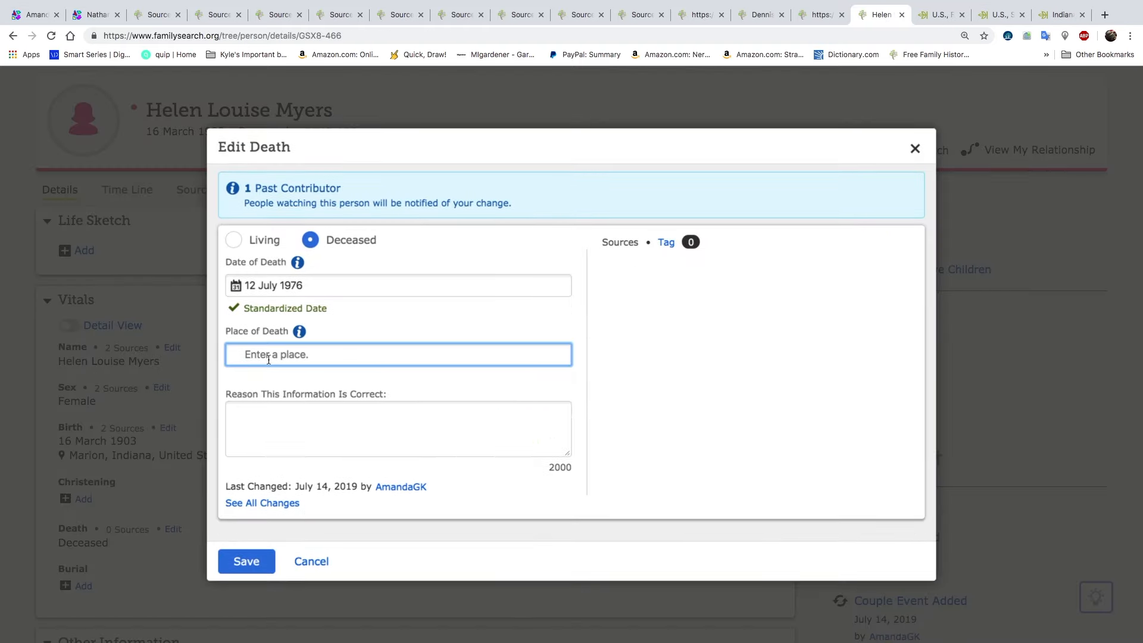
key("super+v")
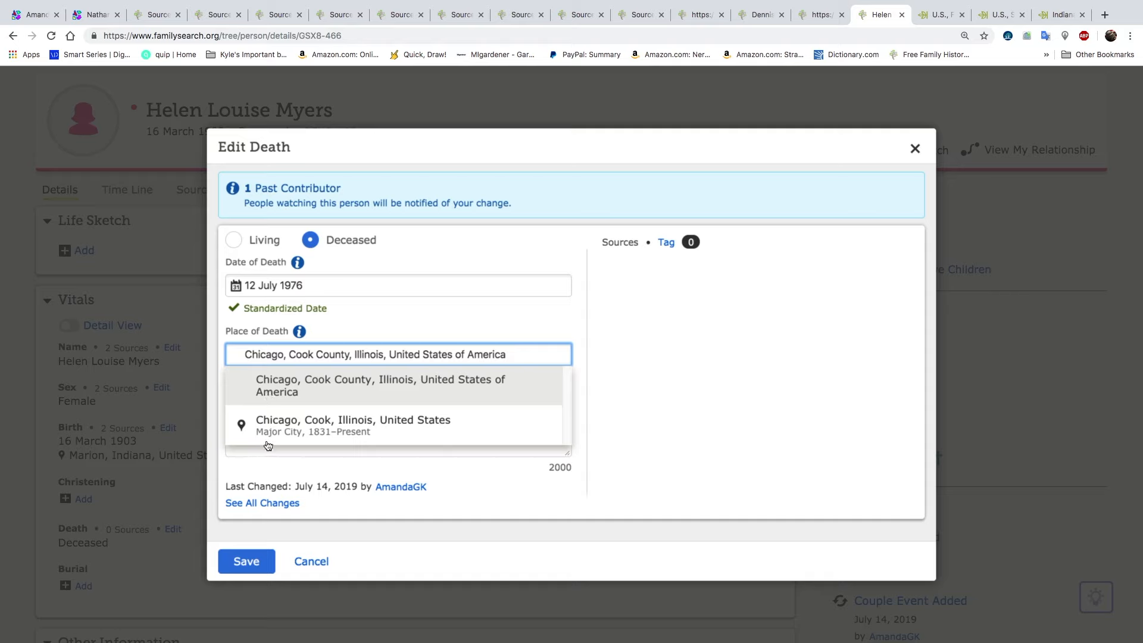
left_click(273, 428)
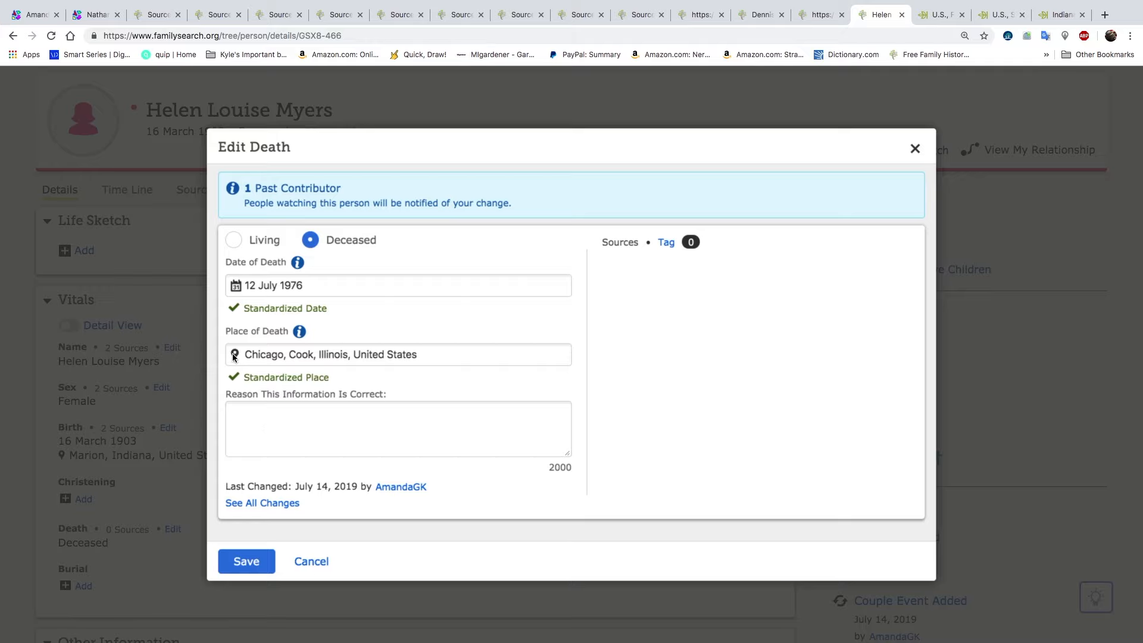
left_click(254, 562)
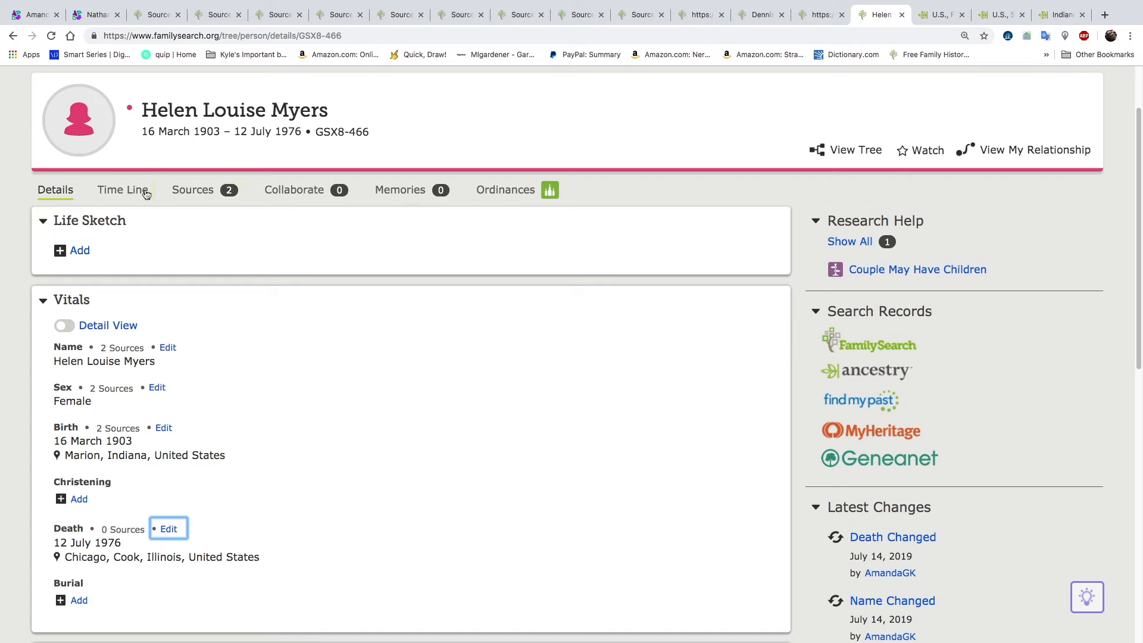
- Review the wife's timeline from birth to death, then return to her details and check the vitals
left_click(123, 190)
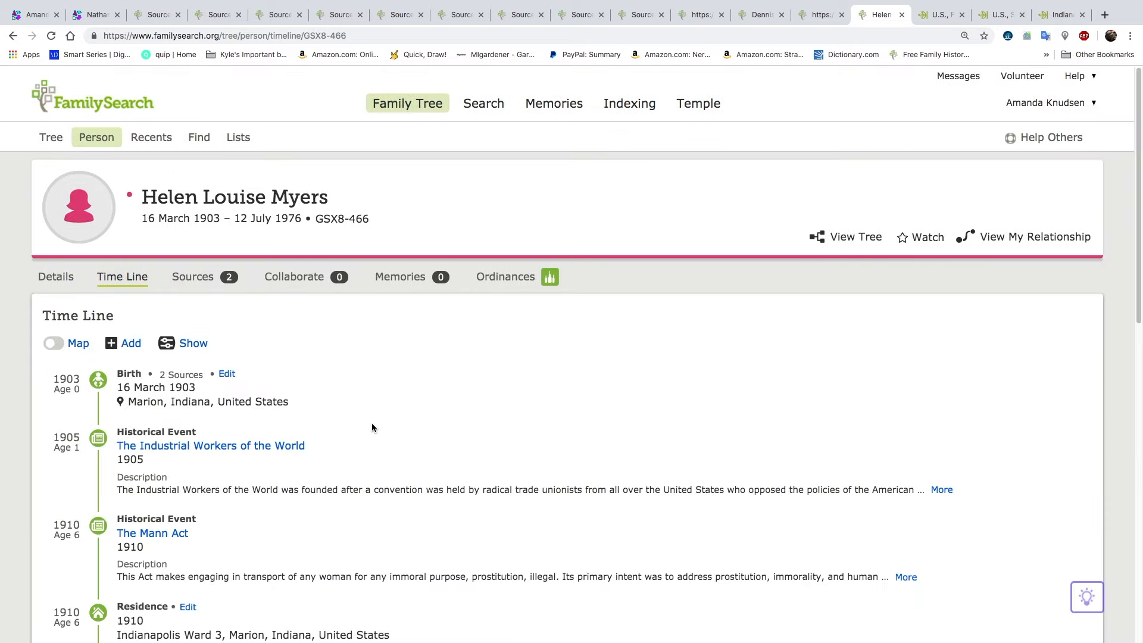
scroll(373, 428, "down", 7)
scroll(373, 425, "down", 3)
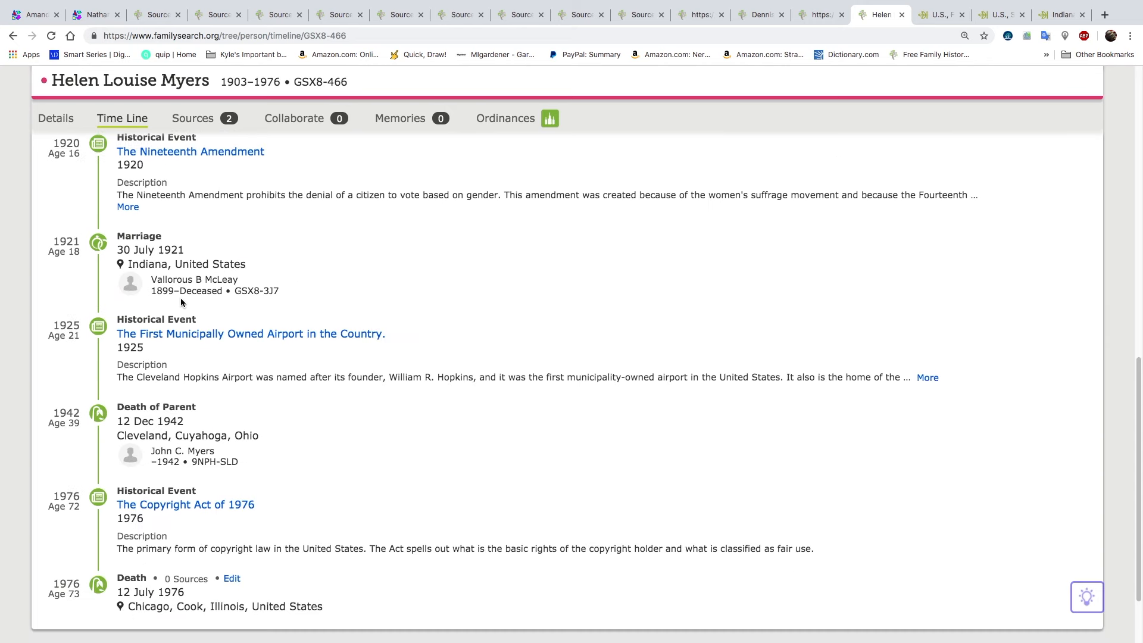
scroll(182, 296, "up", 12)
left_click(45, 280)
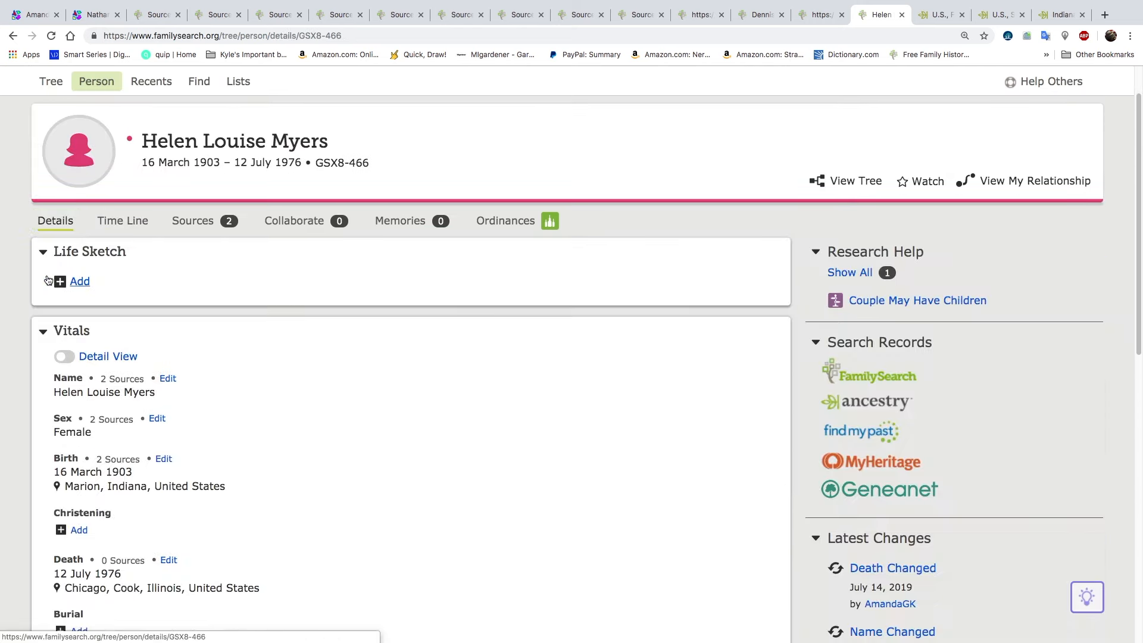
scroll(348, 402, "down", 5)
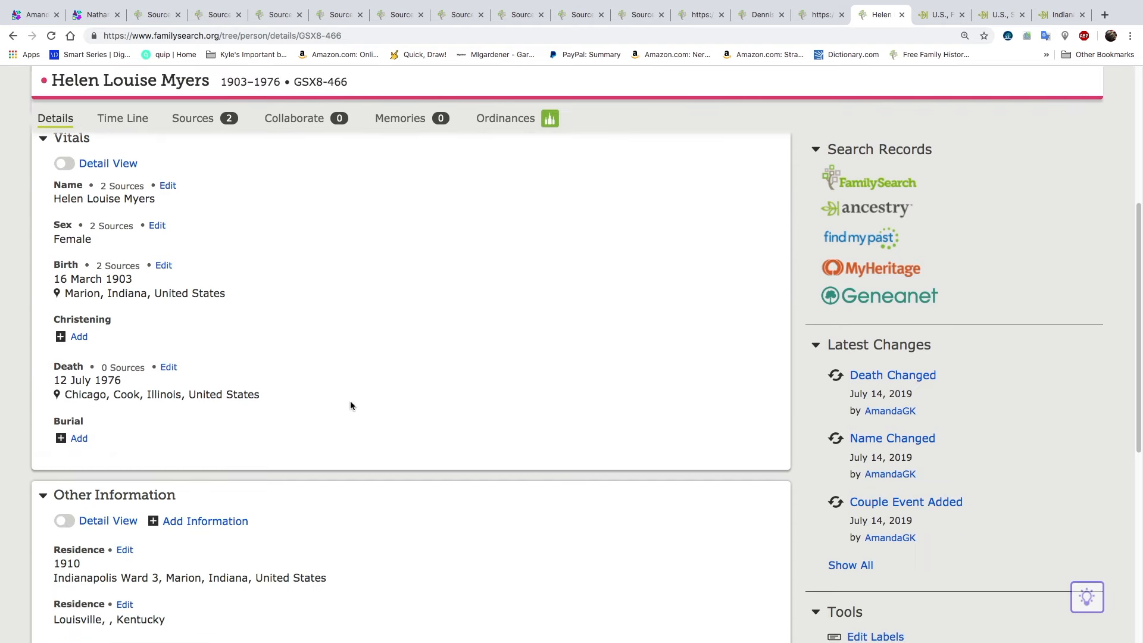
scroll(350, 406, "up", 2)
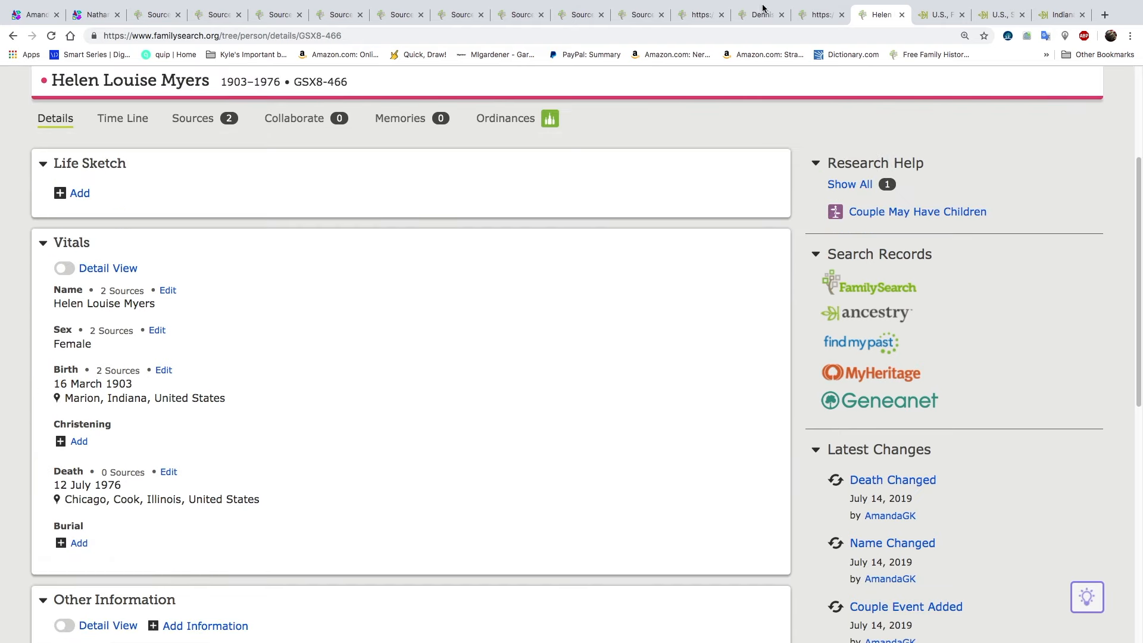
- Check the Find A Grave Index record again and copy the wife's person ID from her FamilySearch page
left_click(940, 14)
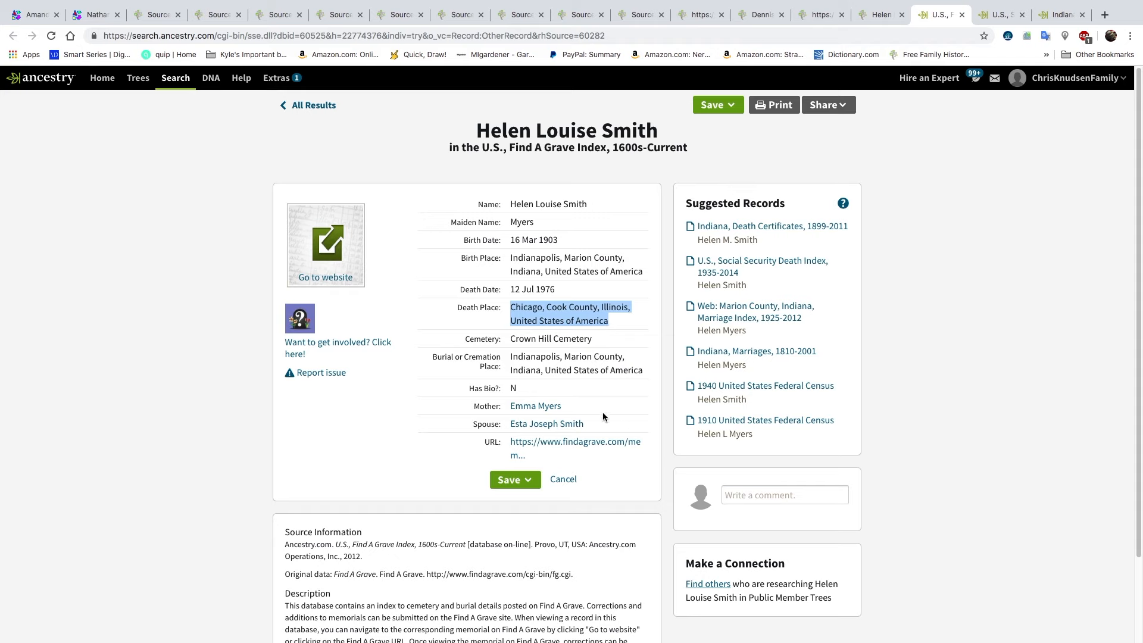
left_click(884, 22)
scroll(151, 216, "up", 3)
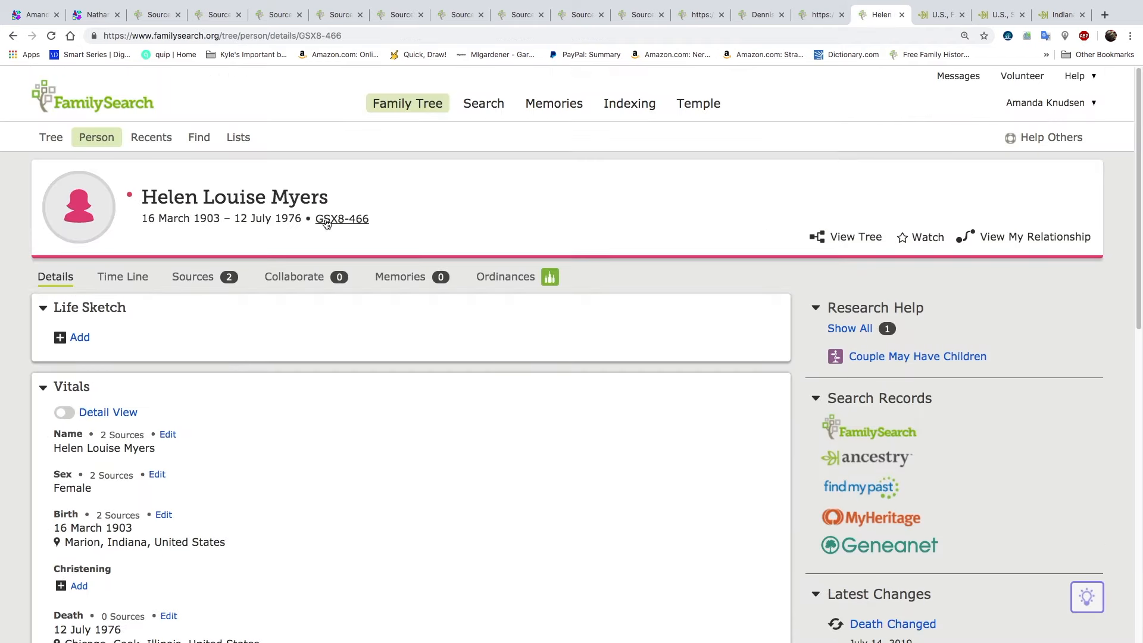
left_click(326, 223)
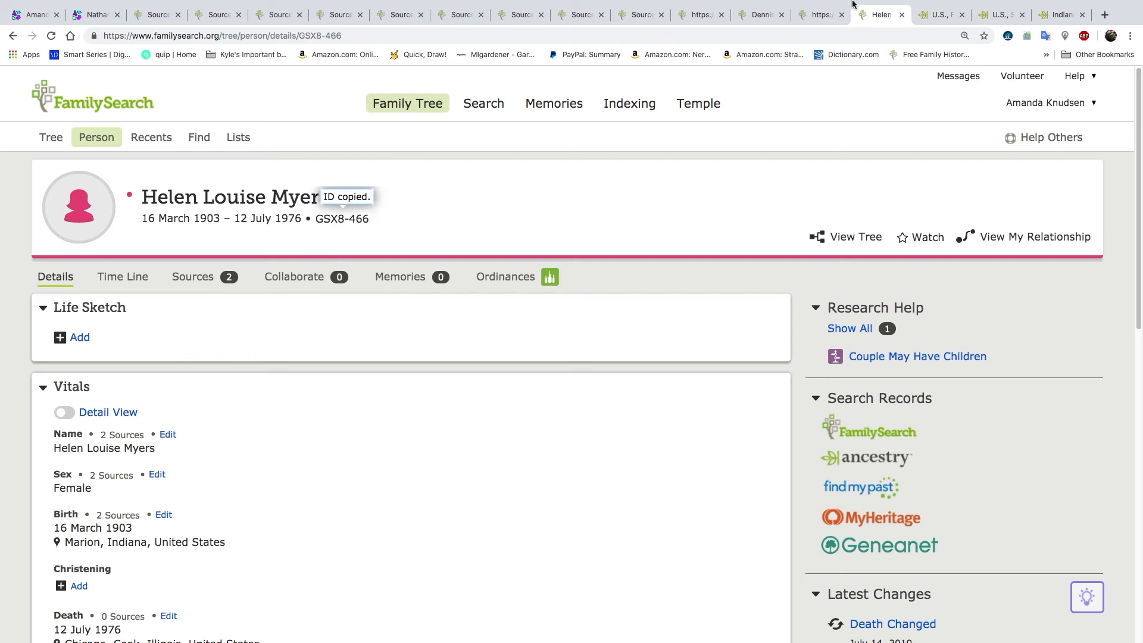
- Select the Find A Grave Index record's details from name through URL and start a RecordSeek source from them
left_click(923, 22)
left_click(475, 128)
left_click_drag(511, 203, 602, 463)
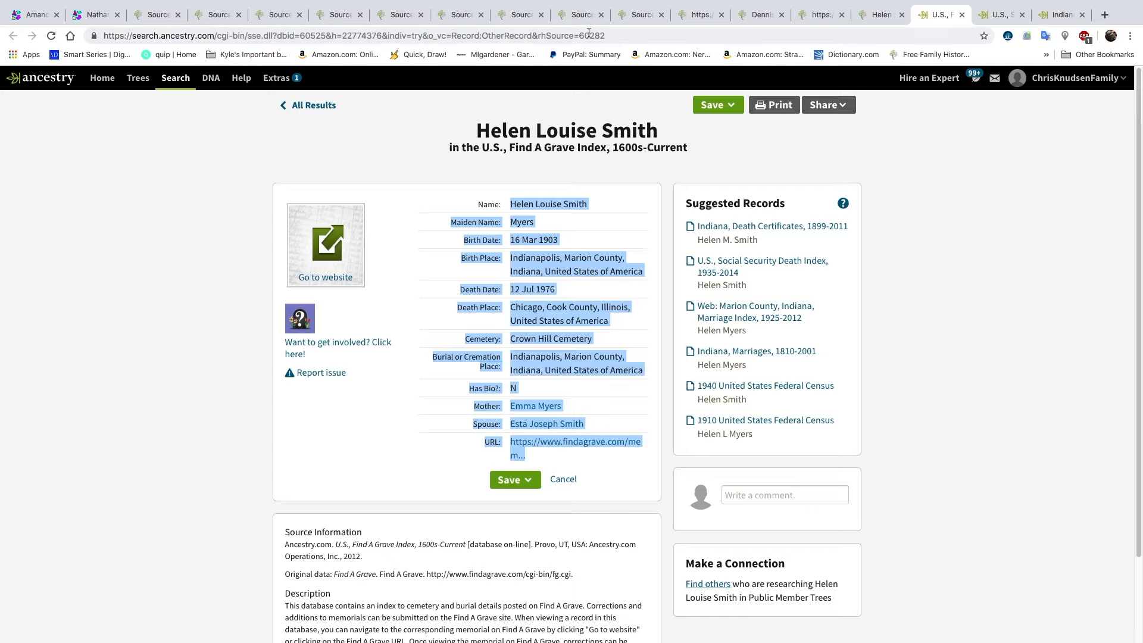
left_click(1008, 36)
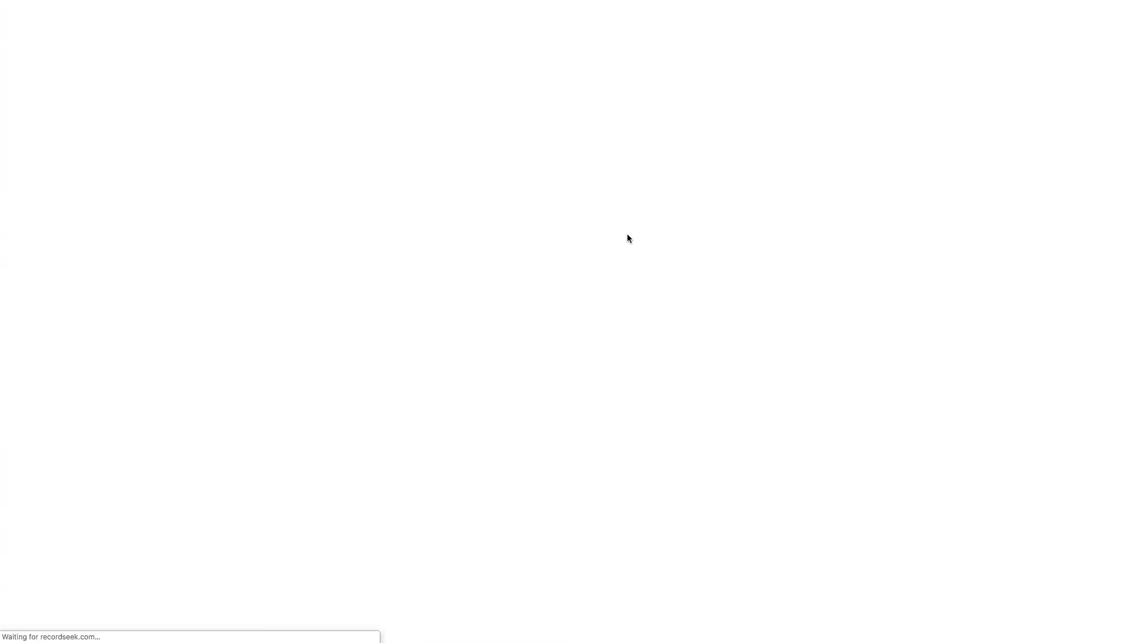
- Attach the Find A Grave Index source to the wife using her person ID, and close RecordSeek and the Ancestry record page
left_click(204, 252)
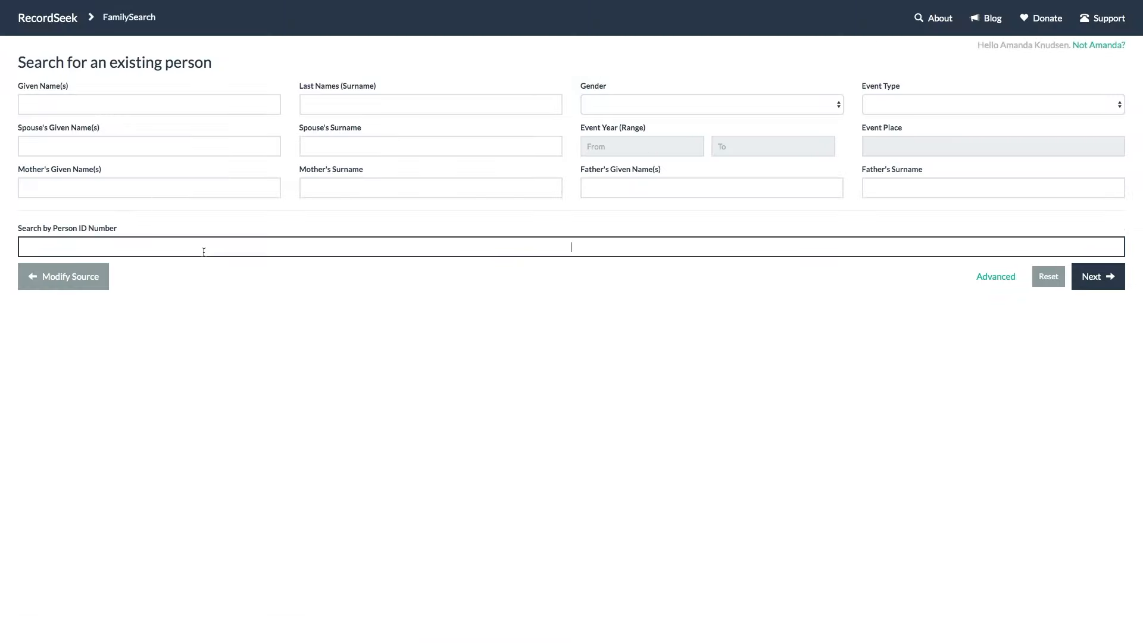
type("GSX8-466")
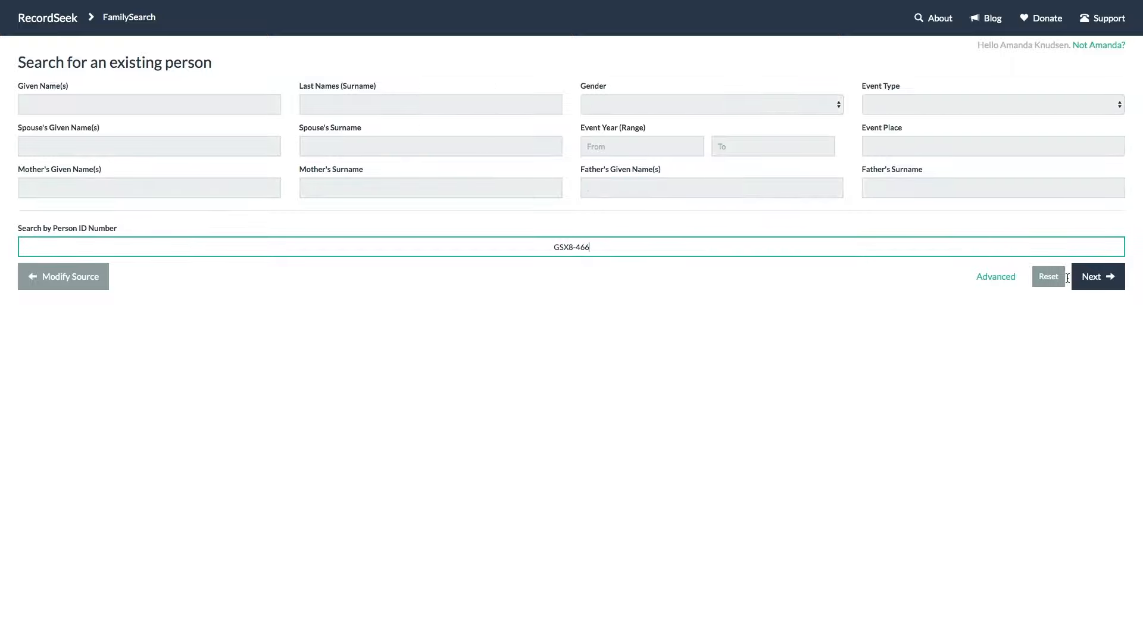
left_click(1103, 277)
left_click(1106, 277)
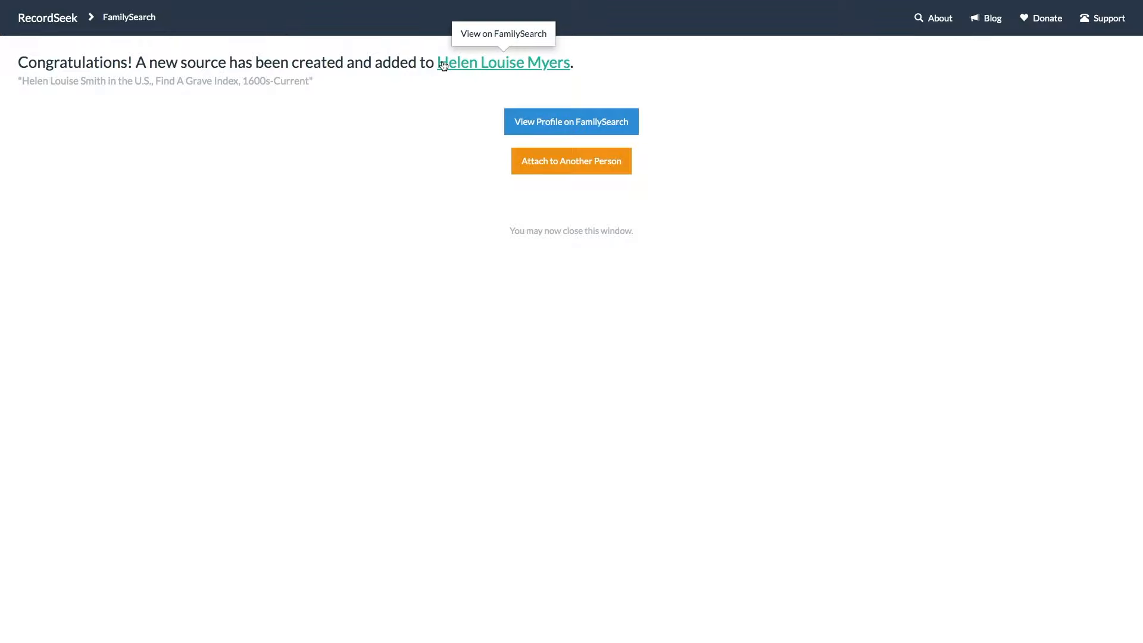
mouse_move(54, 3)
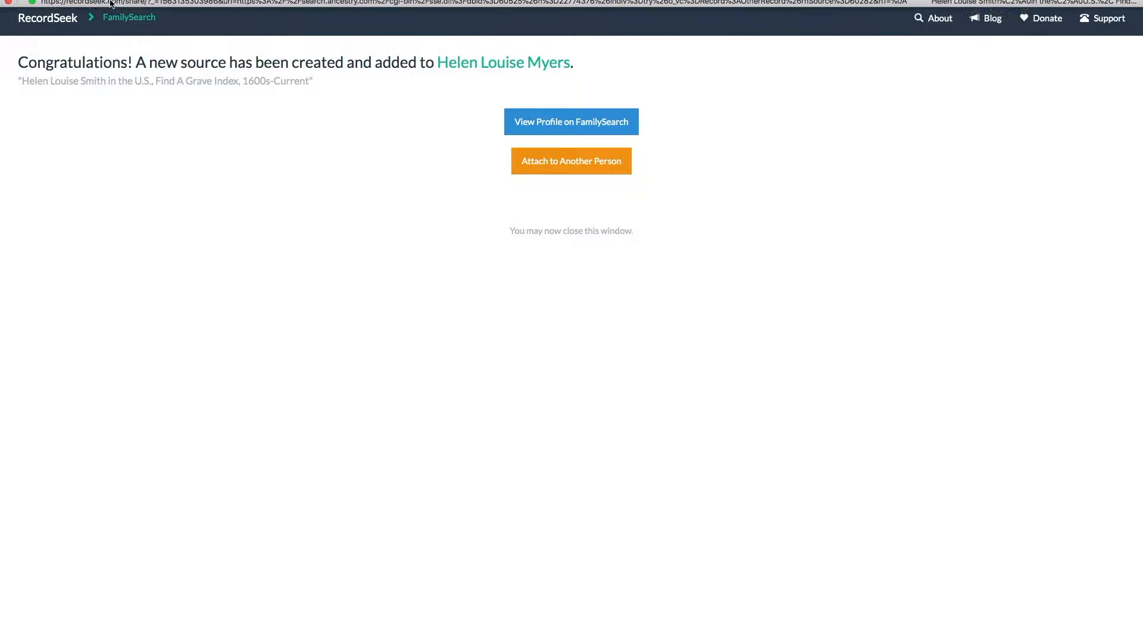
left_click(8, 20)
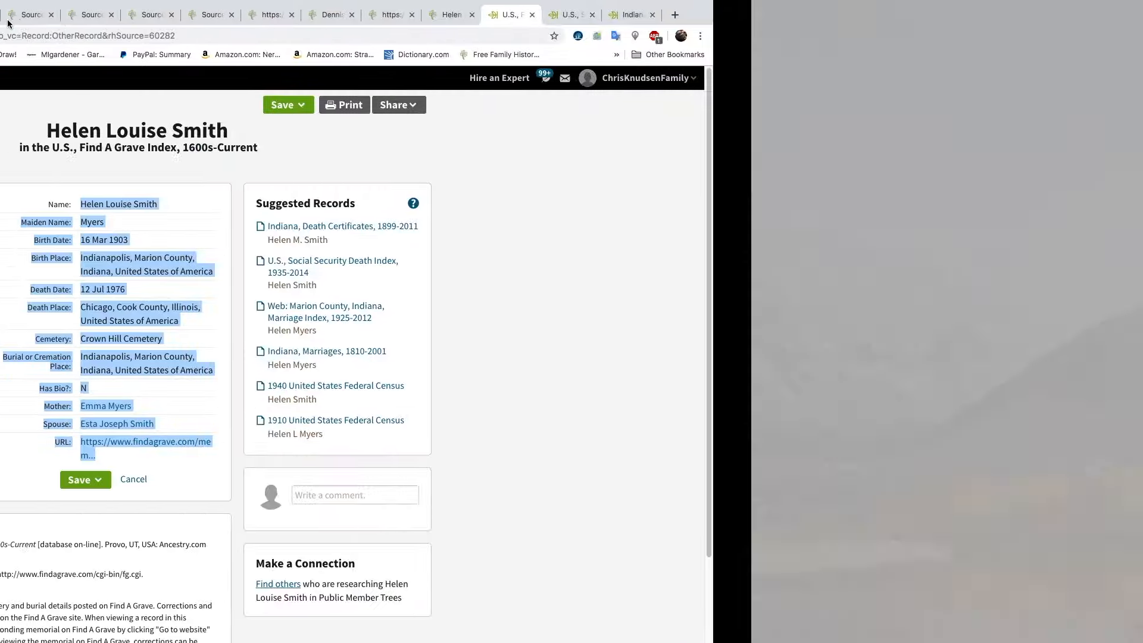
left_click(963, 16)
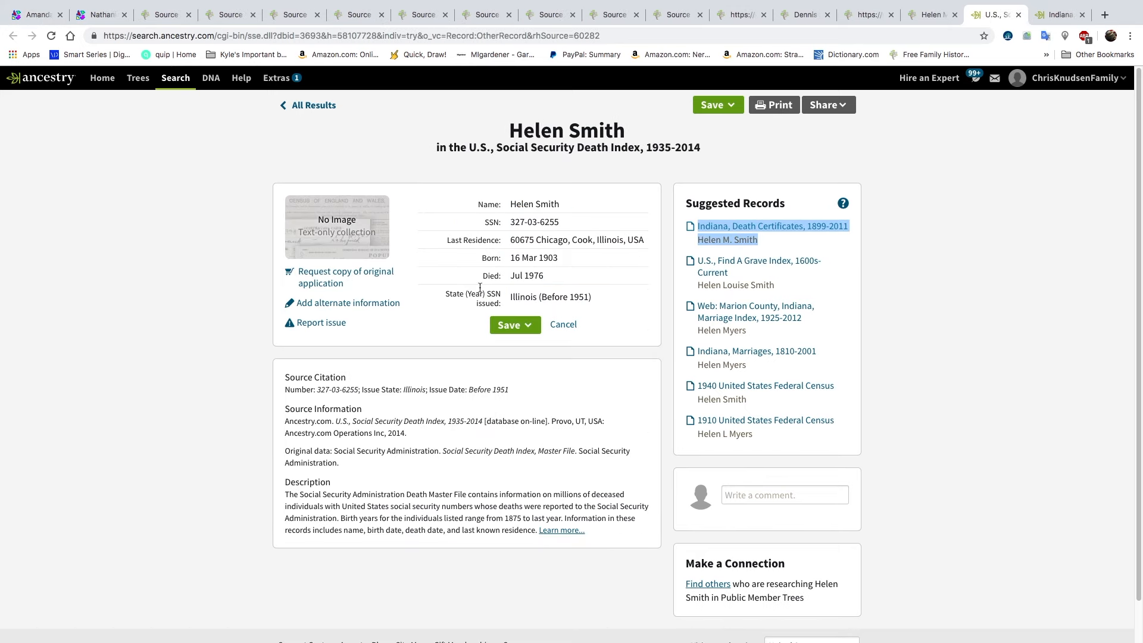
- Select the Social Security Death Index record from its title through the SSN issue state and start a RecordSeek source from it
left_click_drag(512, 119, 603, 267)
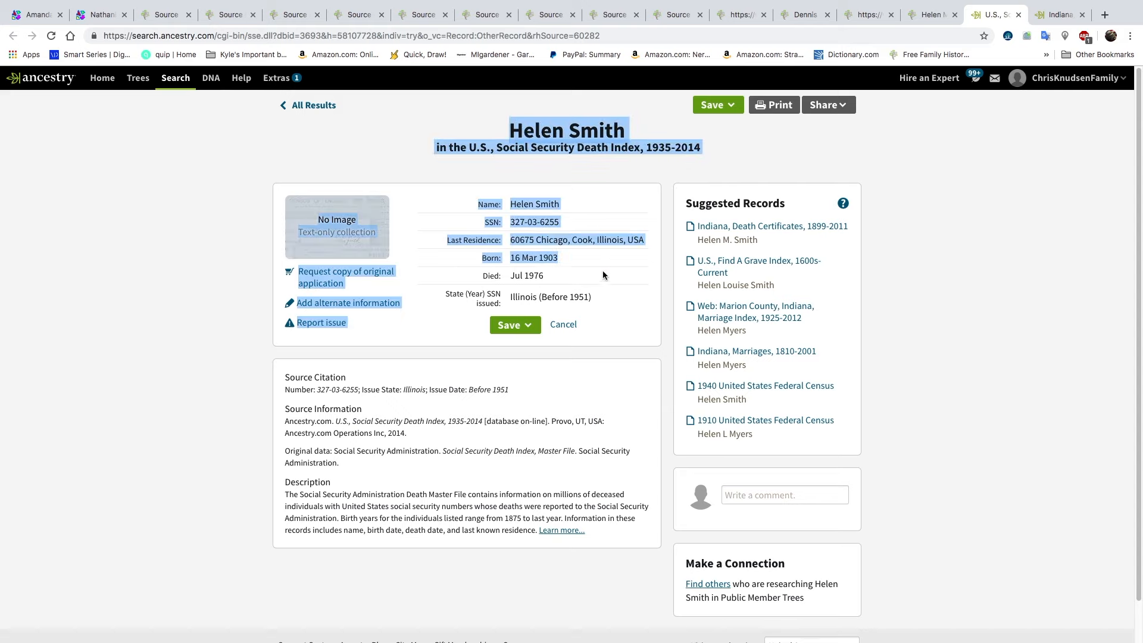
triple_click(603, 295)
left_click(506, 131)
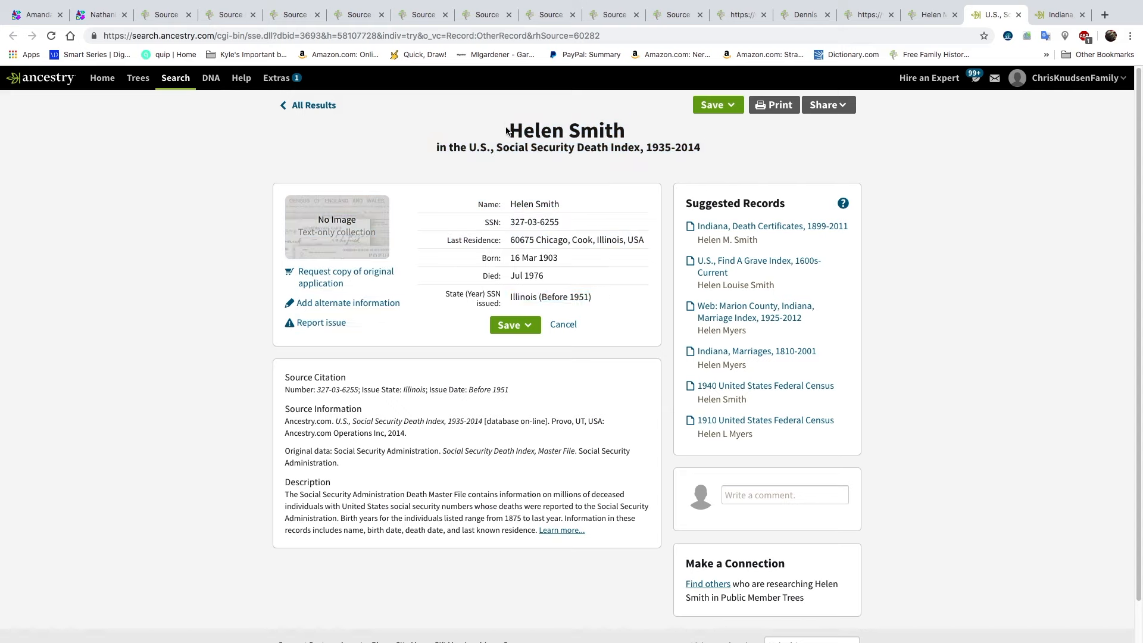
left_click_drag(521, 173, 588, 265)
left_click(512, 130)
left_click_drag(512, 129, 596, 301)
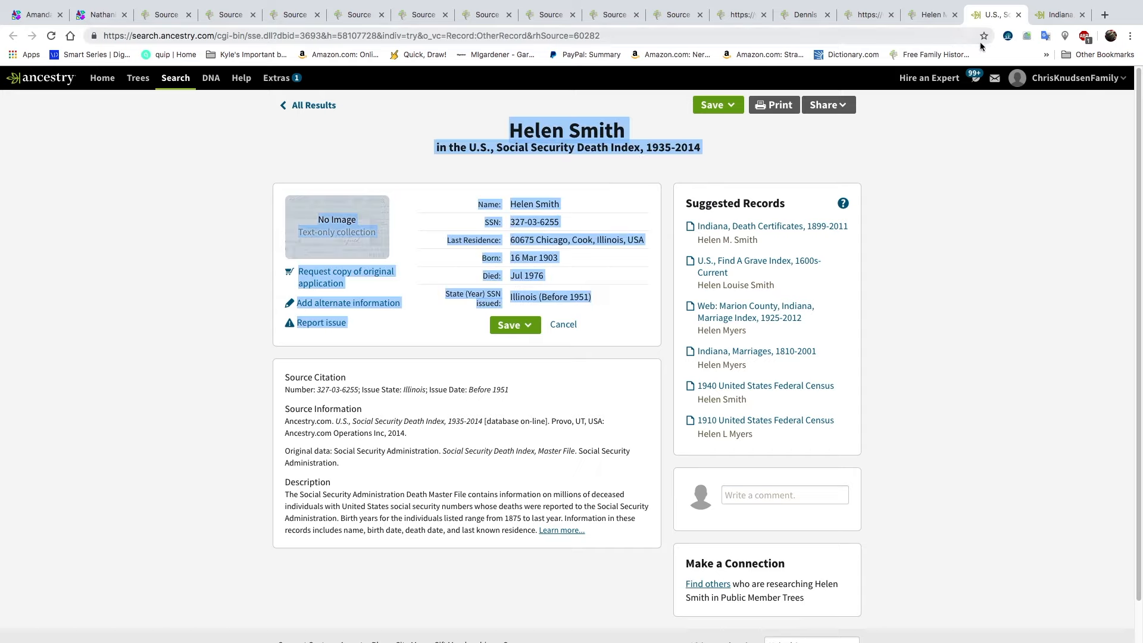
left_click(1007, 37)
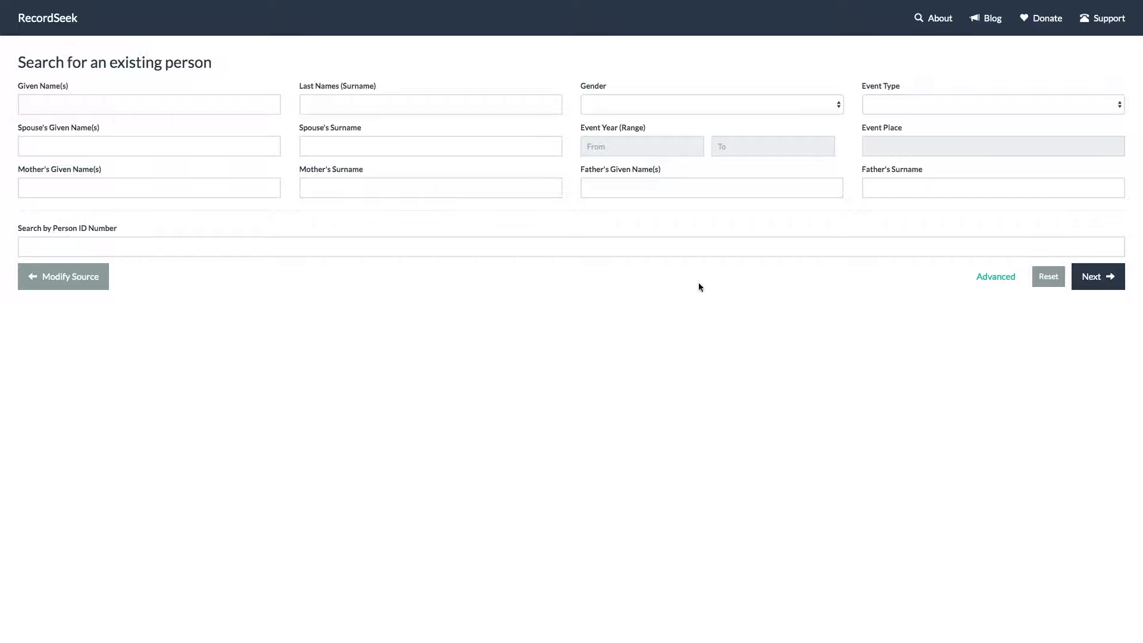
- Try to attach the Social Security Death Index source to the wife by her person ID and close the RecordSeek window
left_click(709, 248)
key("ctrl+v")
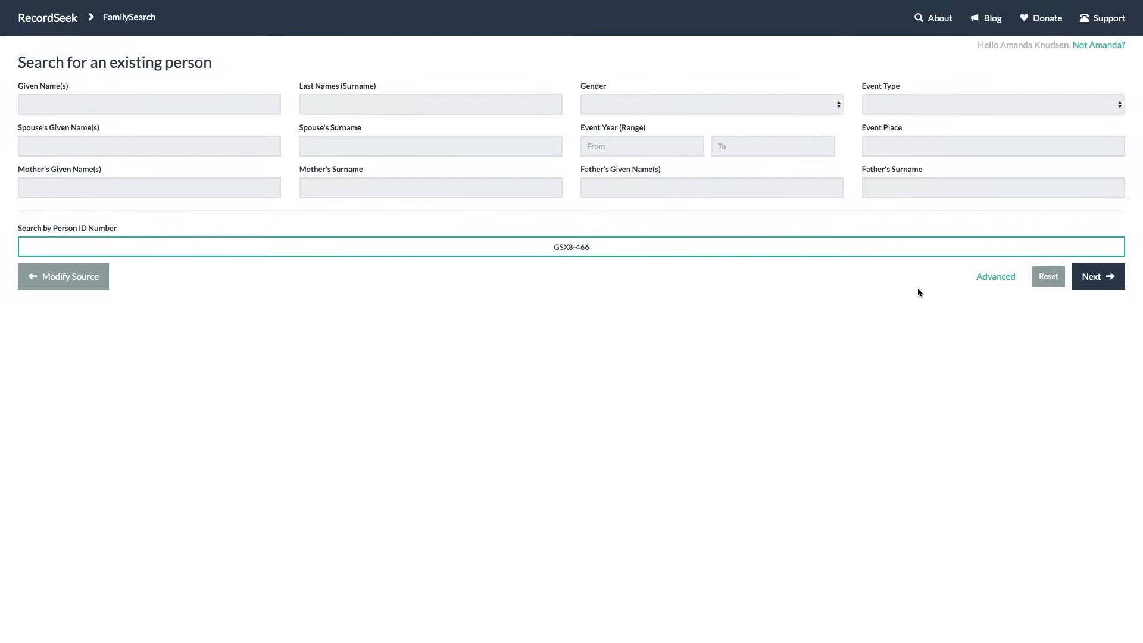
left_click(1098, 276)
left_click(1099, 275)
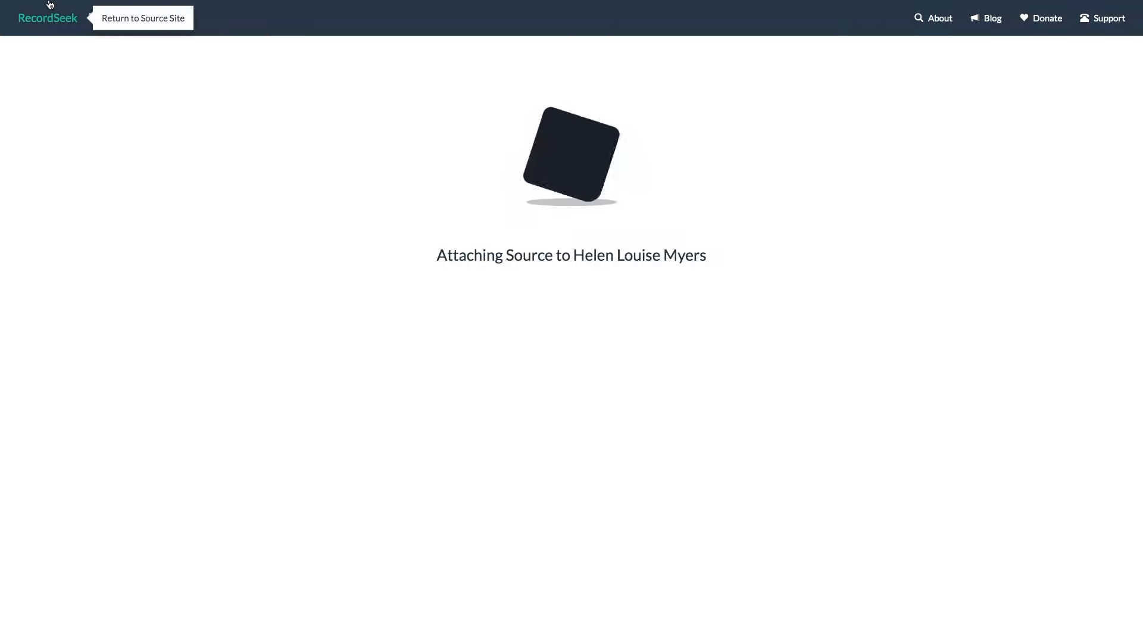
mouse_move(45, 3)
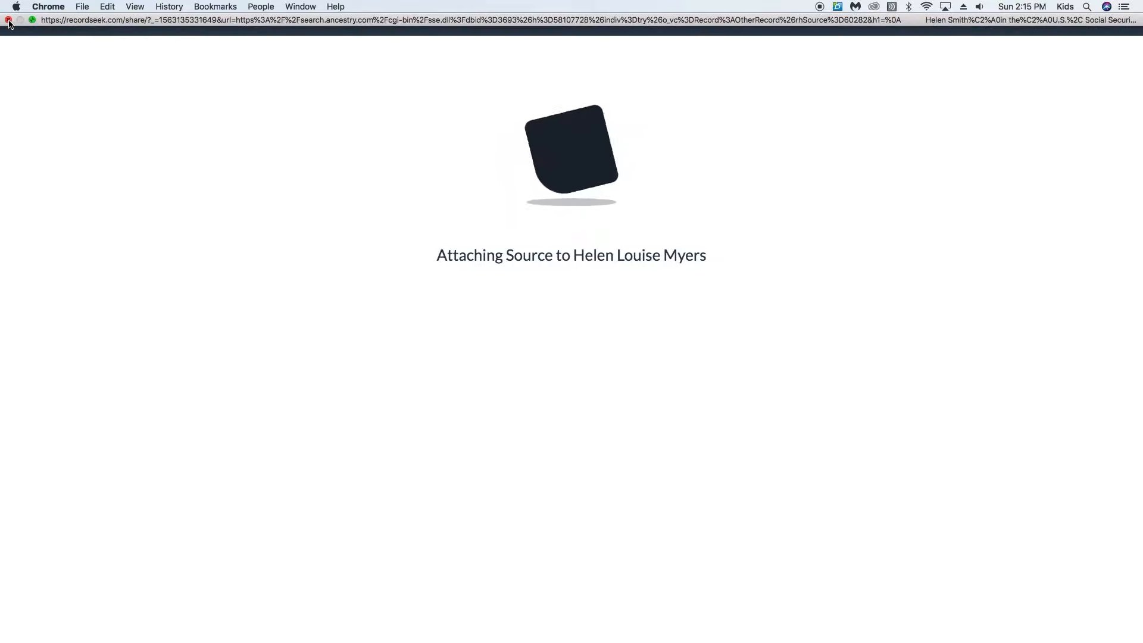
left_click(8, 20)
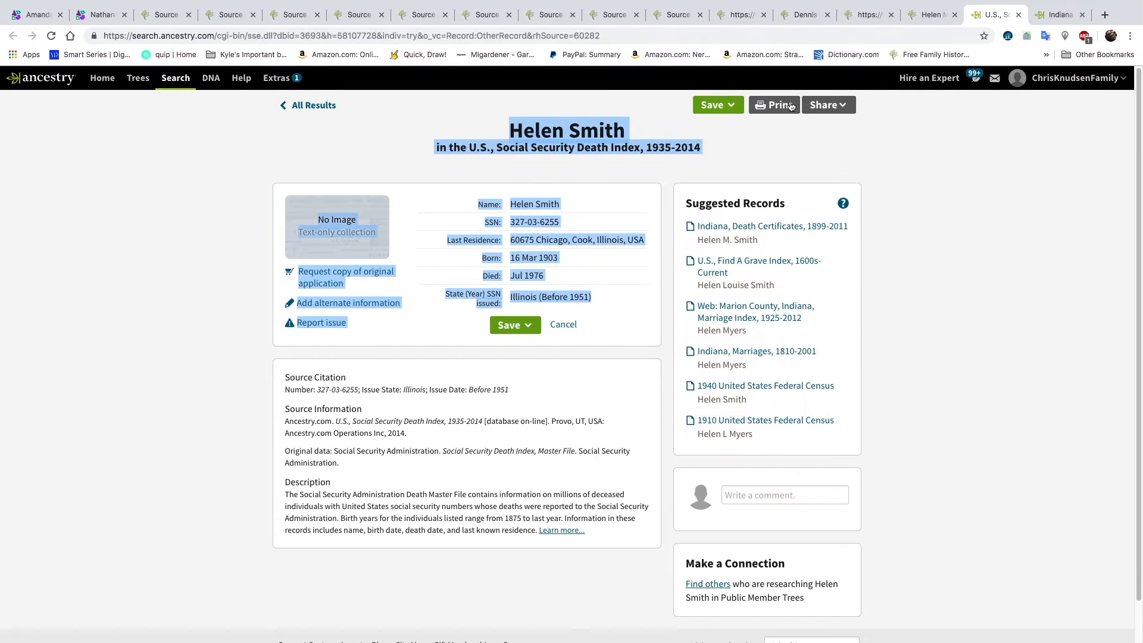
- Reload the wife's FamilySearch page and check which sources are attached to her
left_click(929, 14)
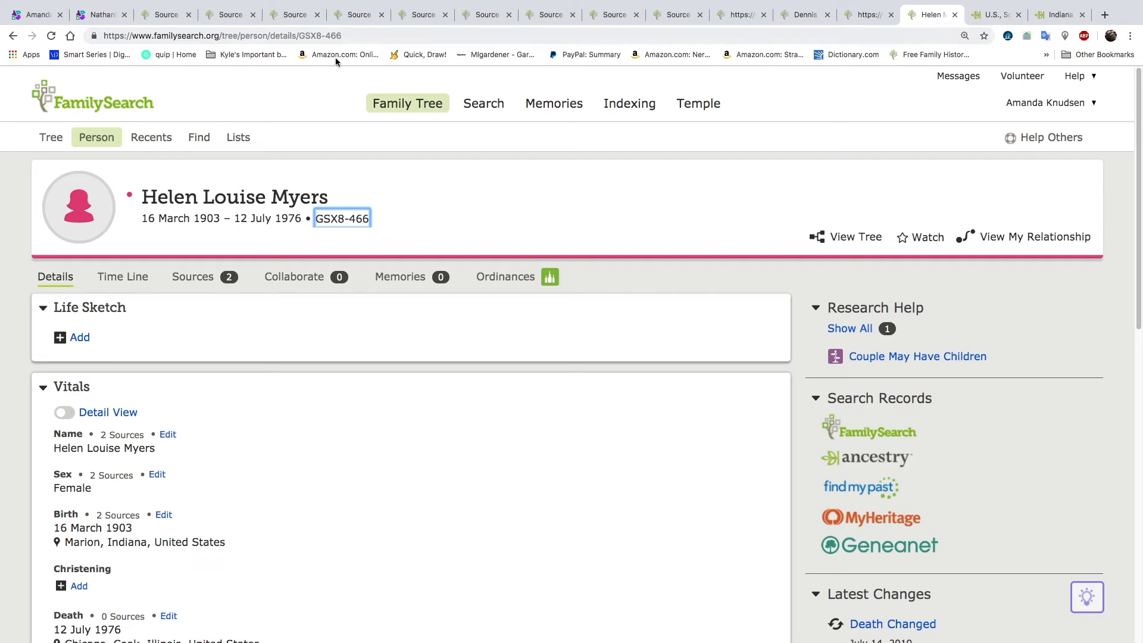
left_click(51, 36)
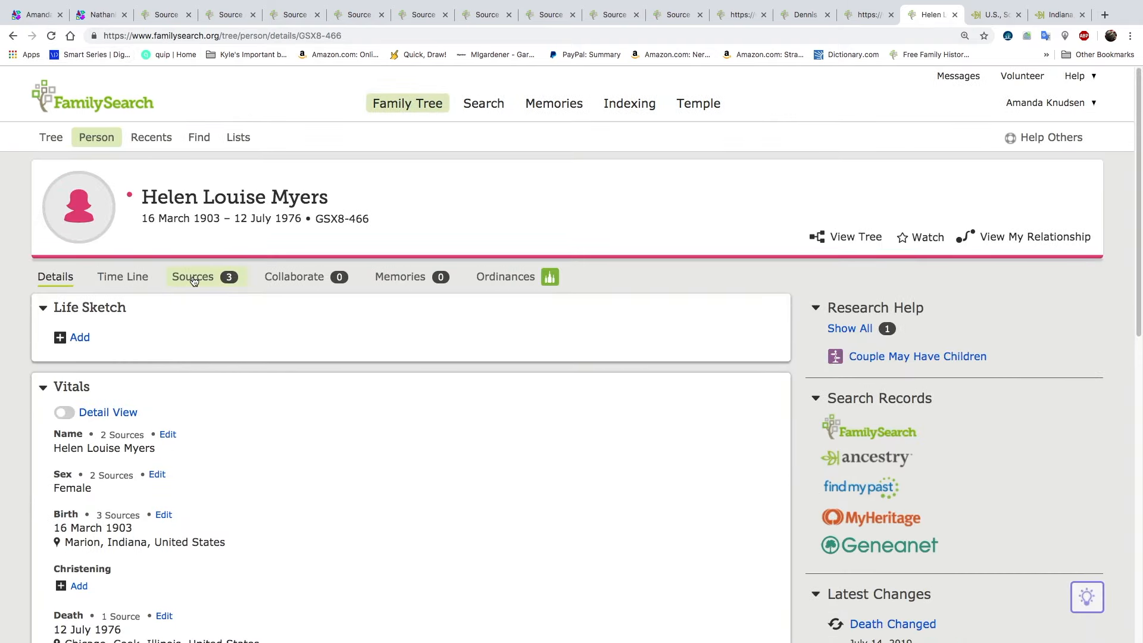
left_click(197, 275)
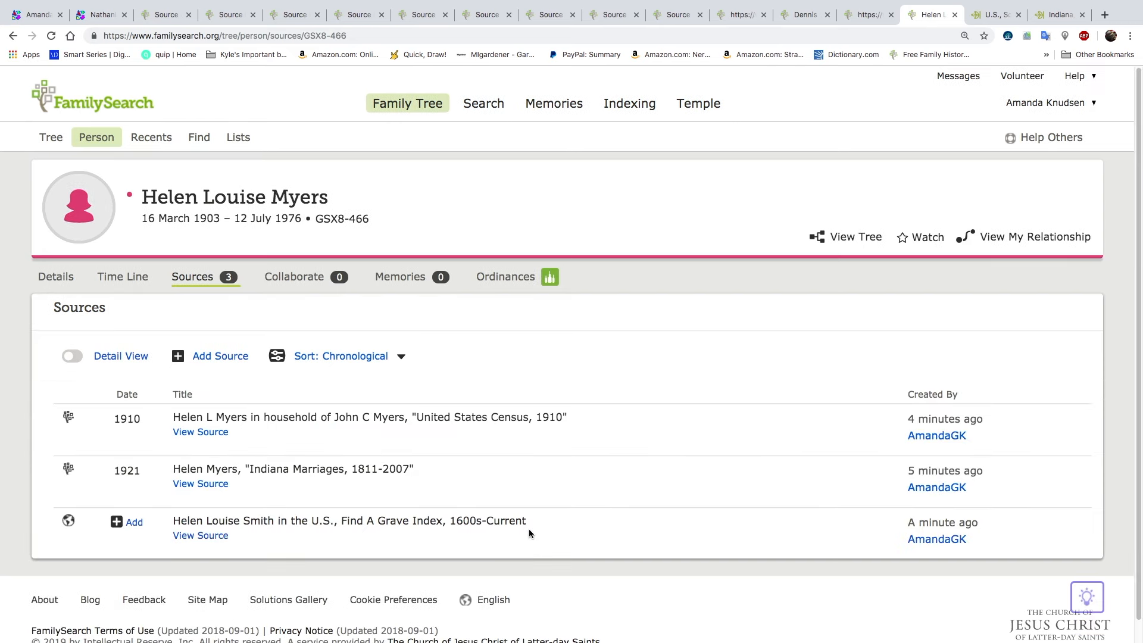
- Retry attaching the Social Security Death Index record to the wife through a fresh RecordSeek source, and close its window
left_click(981, 18)
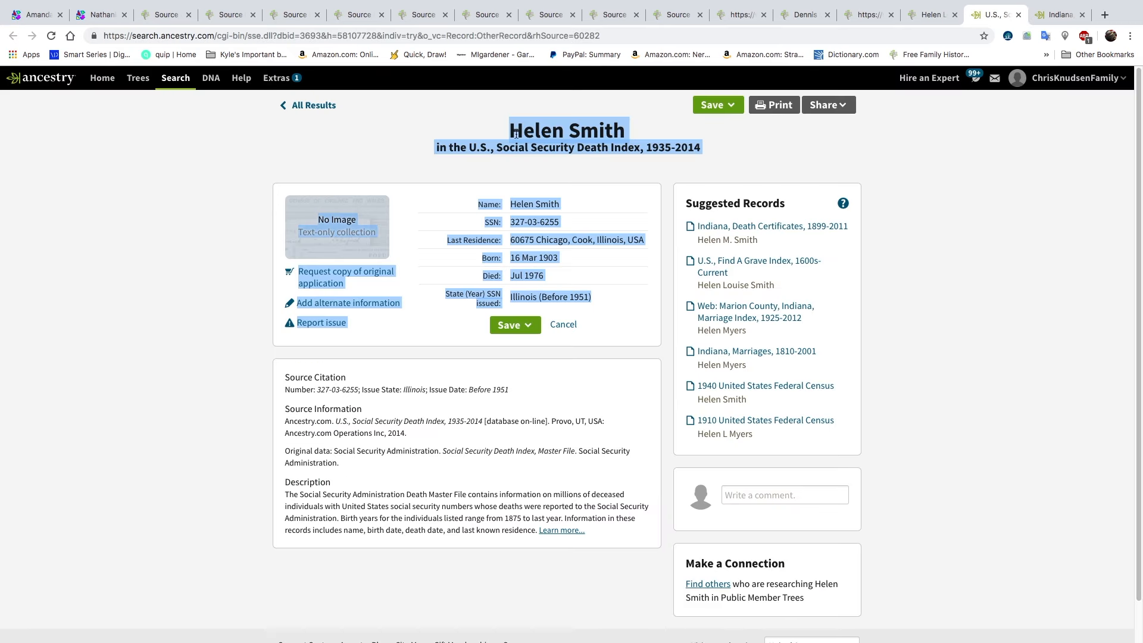
left_click(1006, 37)
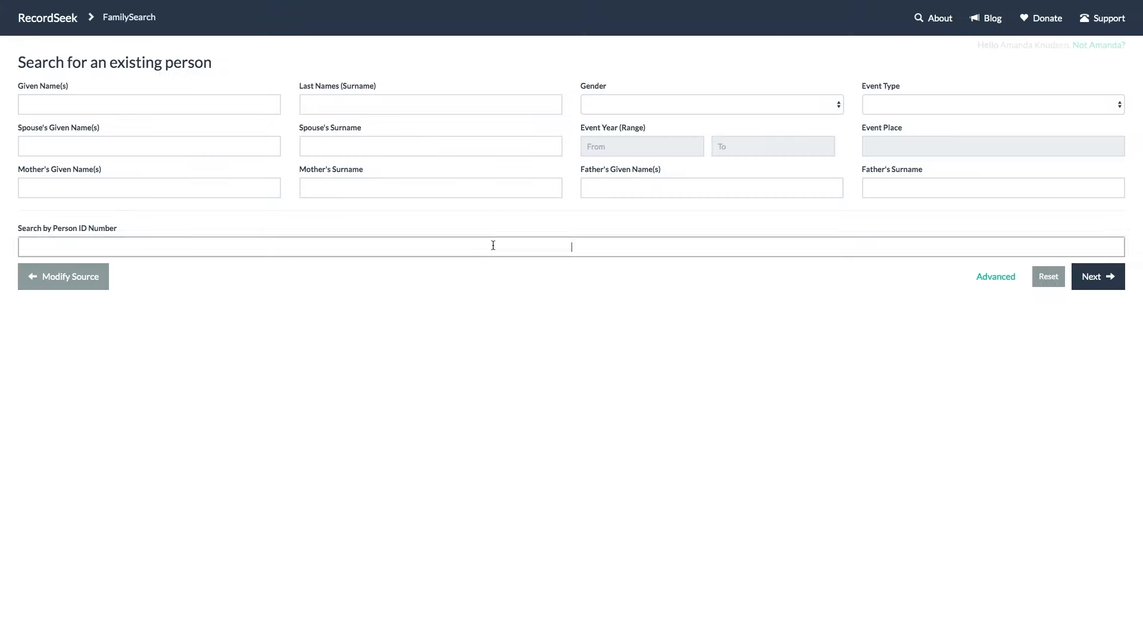
type("GSX8-466")
left_click(1101, 278)
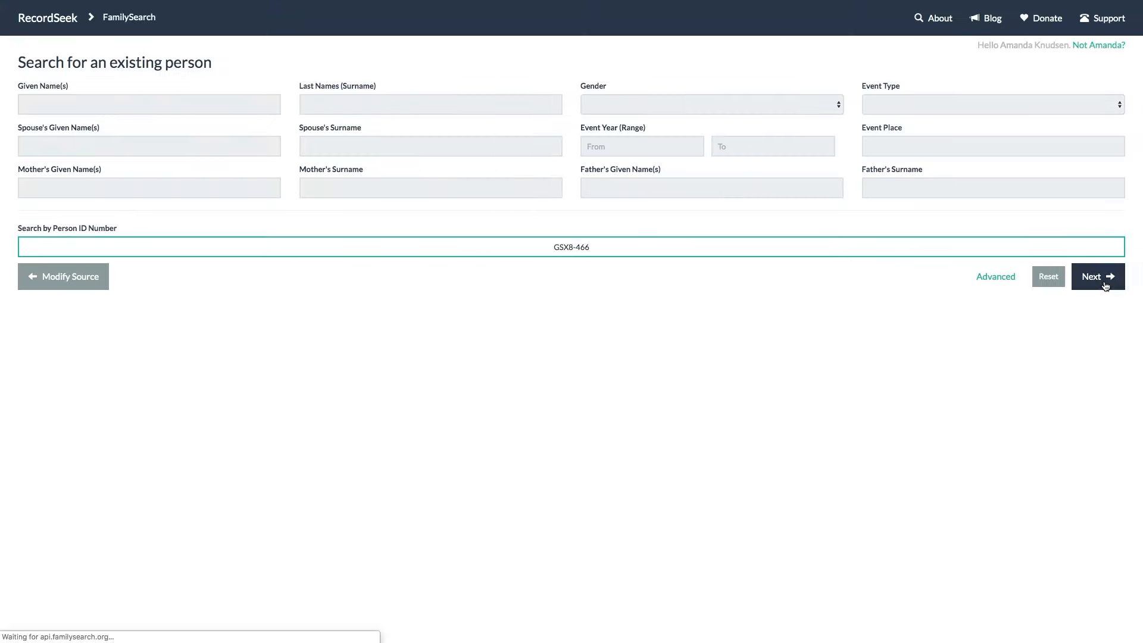
left_click(1088, 275)
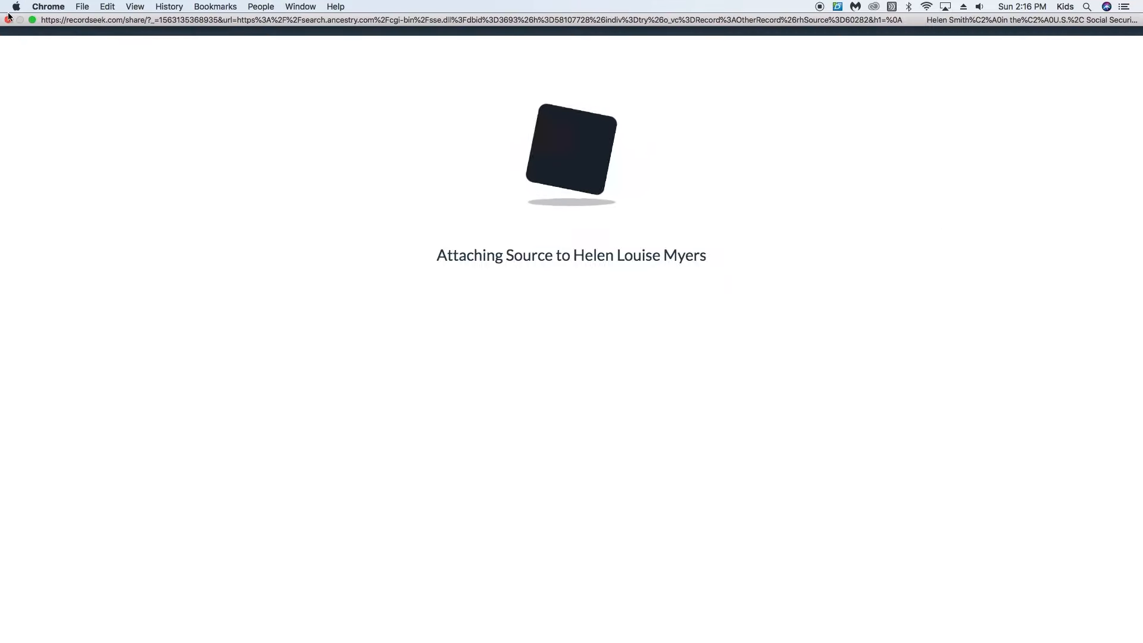
left_click(8, 20)
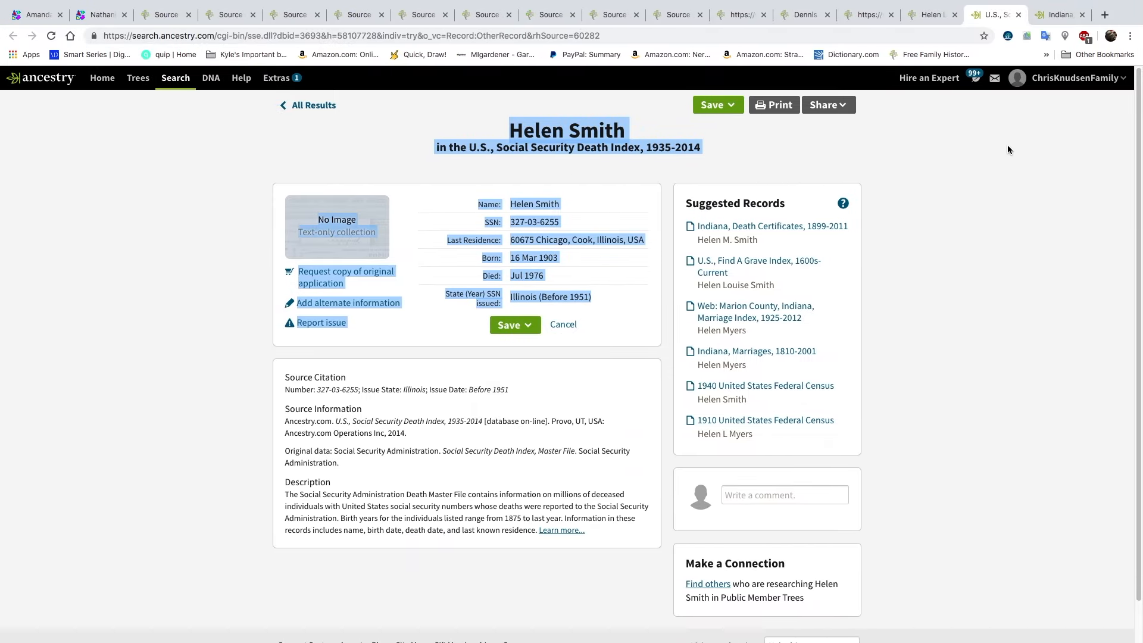
- Check the mother's and wife's Indiana death certificate records against the wife's FamilySearch details, and close the Ancestry record pages
left_click(1061, 13)
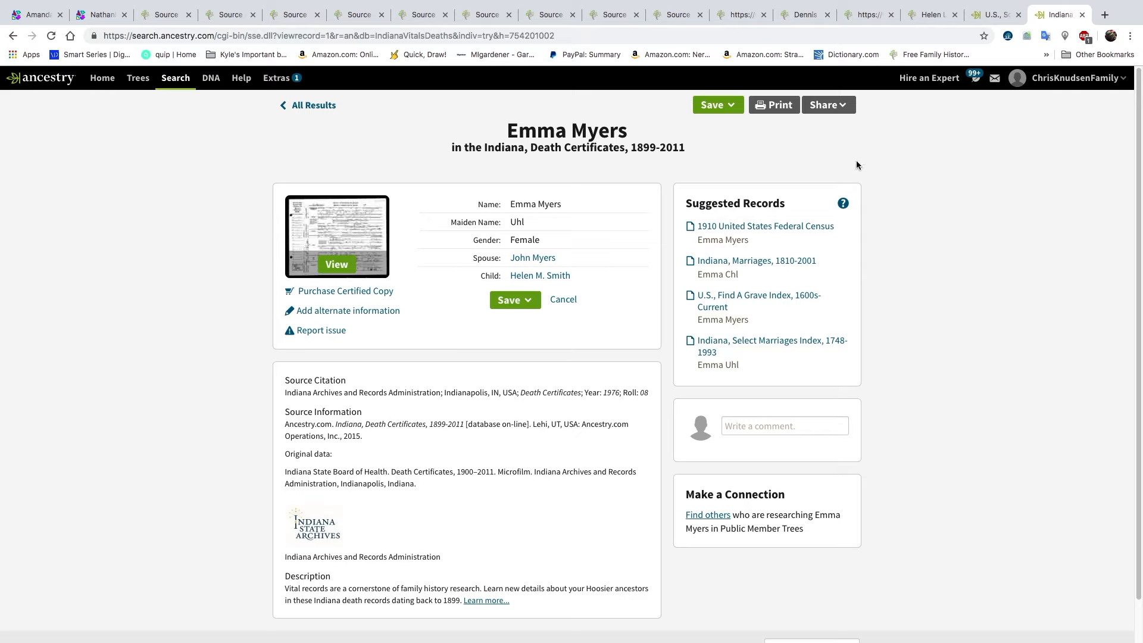
left_click(914, 17)
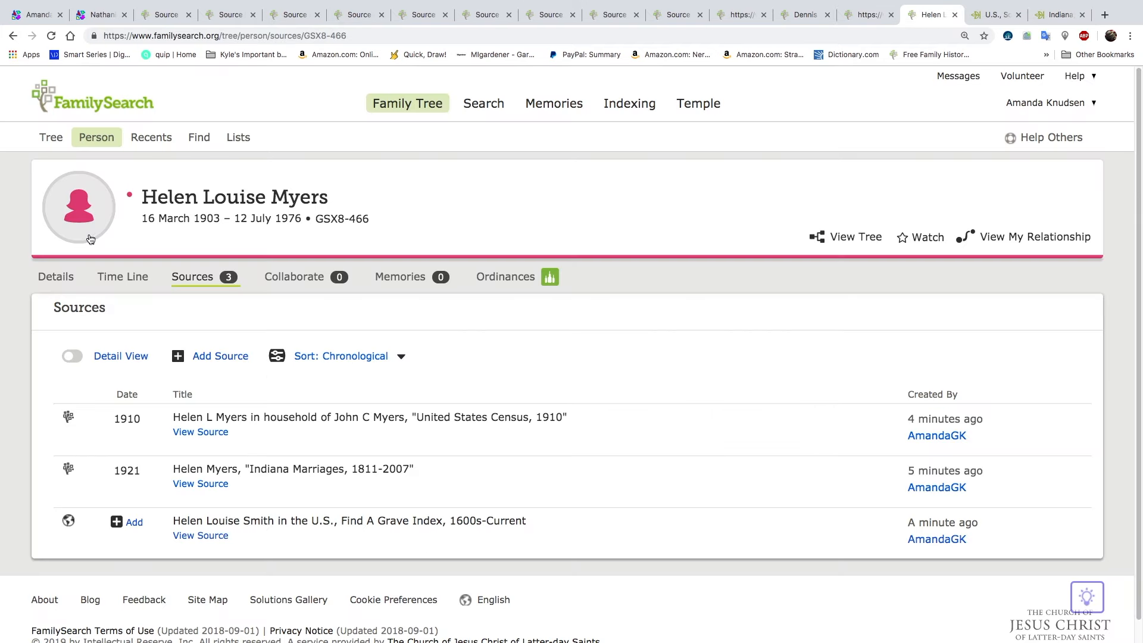
left_click(50, 275)
scroll(426, 416, "down", 10)
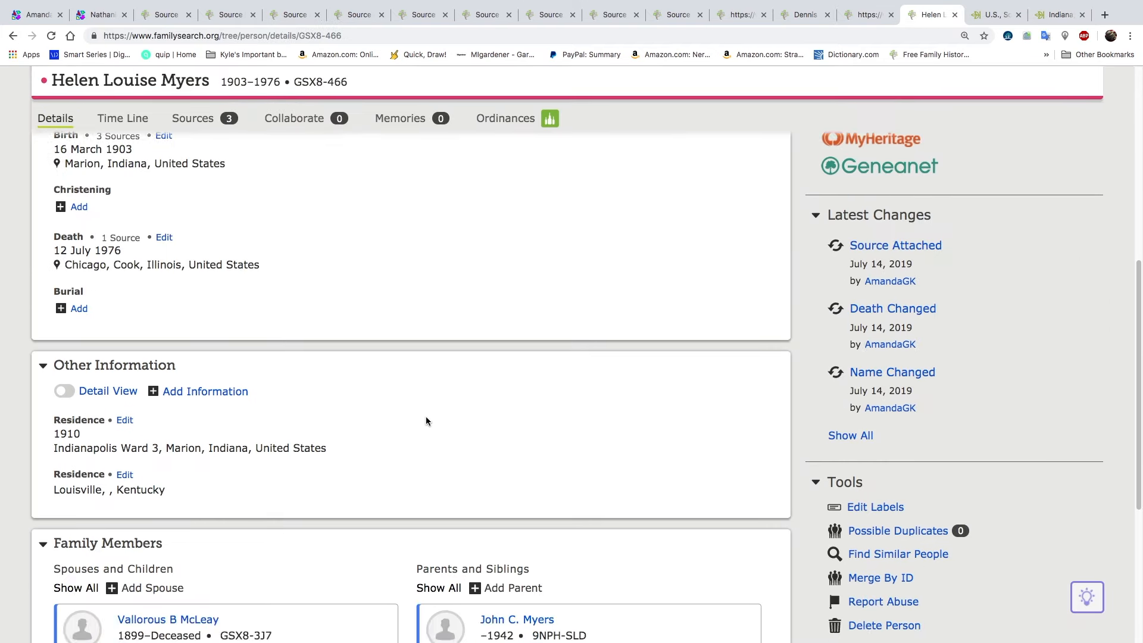
left_click(1054, 17)
left_click(545, 278)
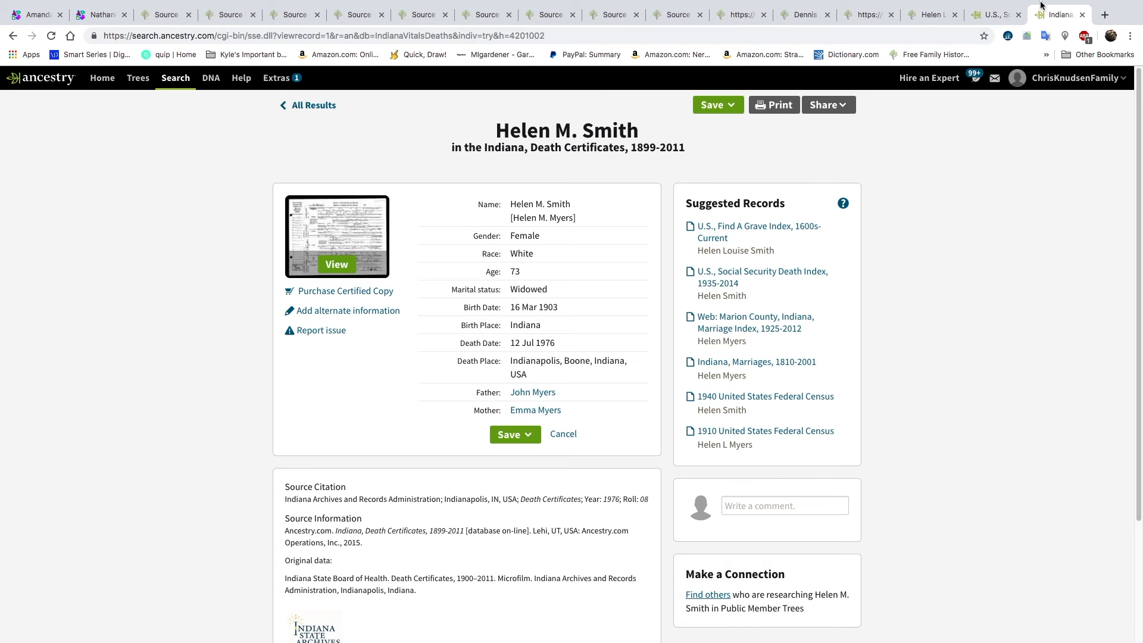
left_click(1083, 15)
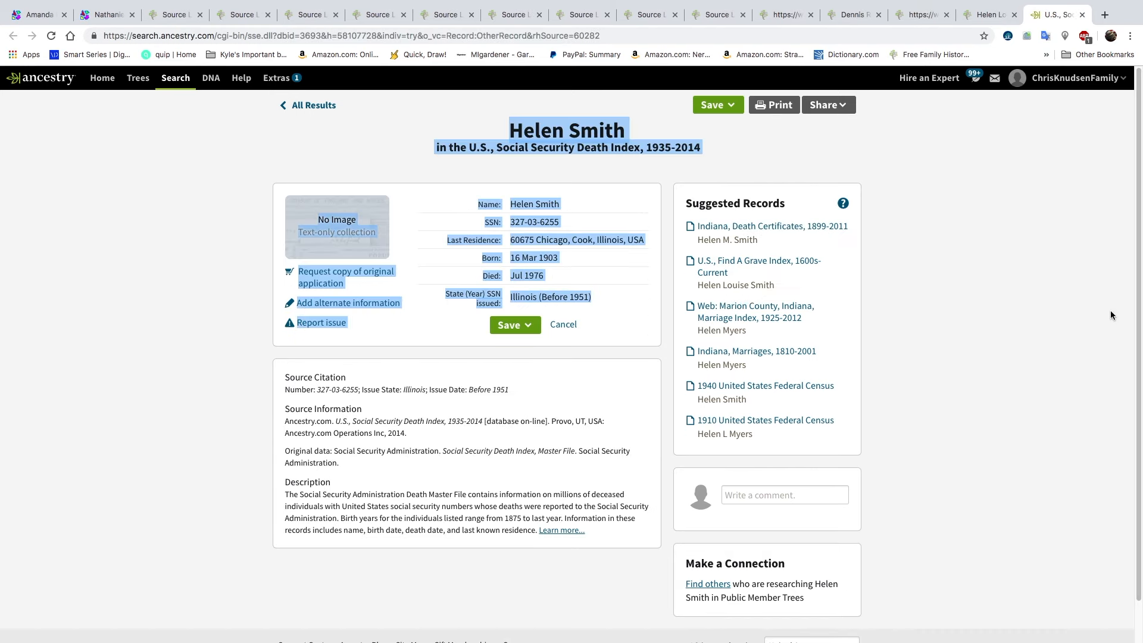
left_click(1083, 15)
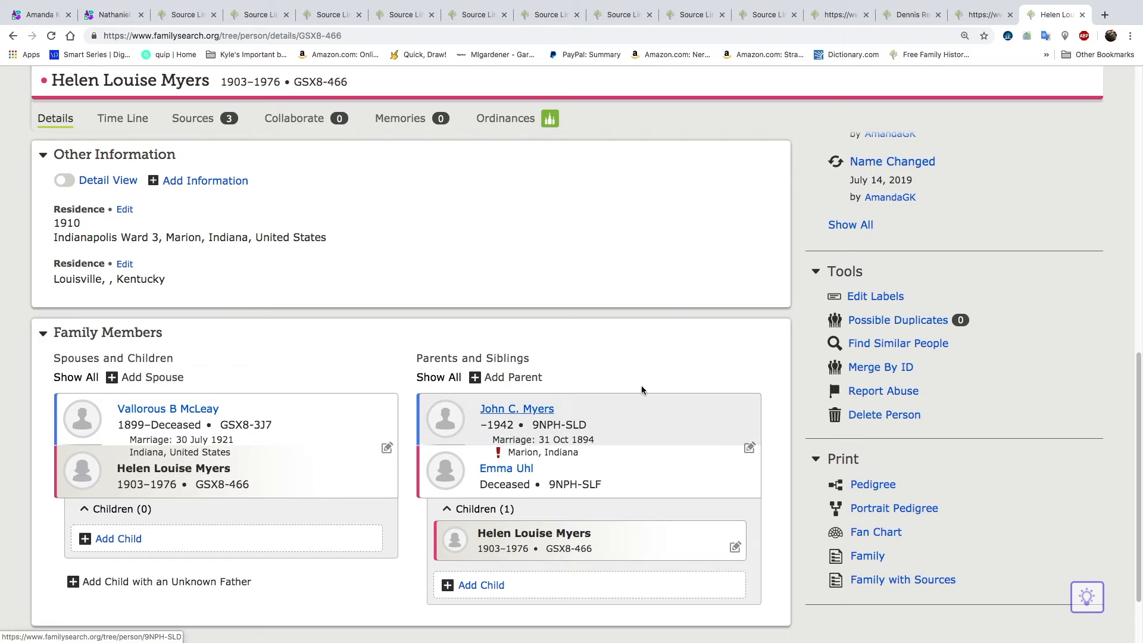
- Review the Indiana Marriages attachment, the Lindsay father's vitals, children and record hints, and the Kentucky, County Marriages attachment
left_click(837, 18)
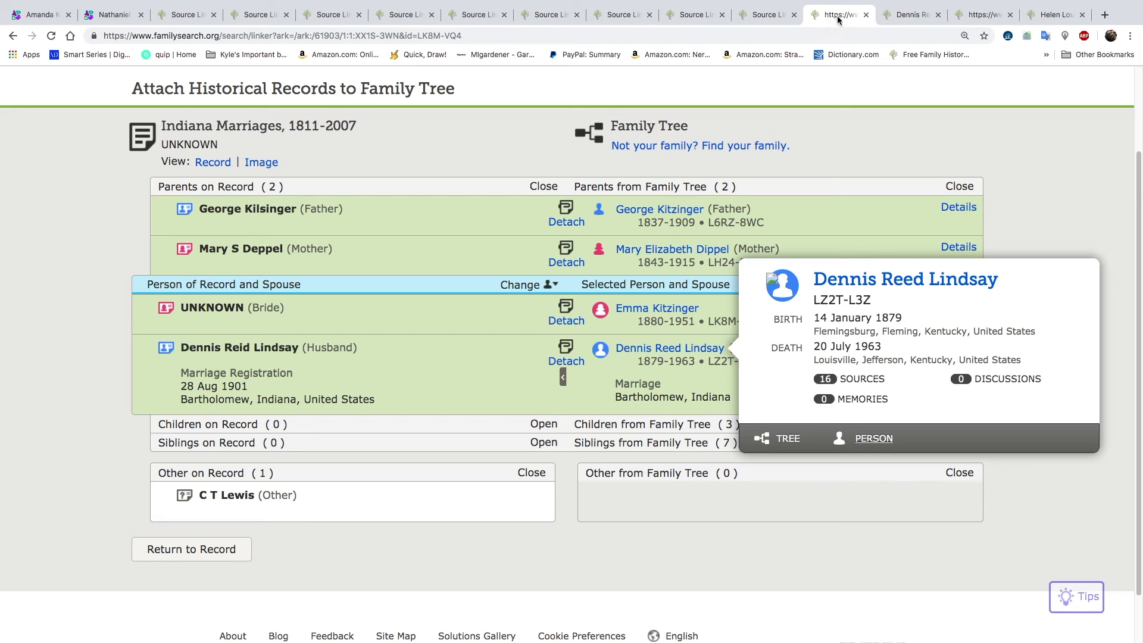
left_click(892, 23)
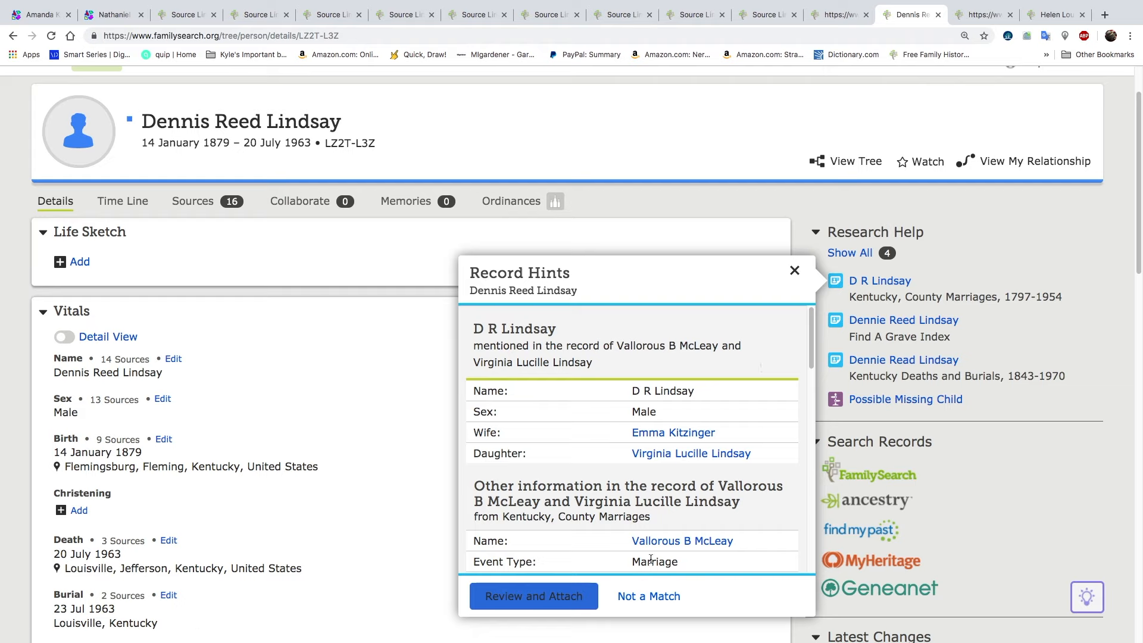
scroll(269, 384, "down", 10)
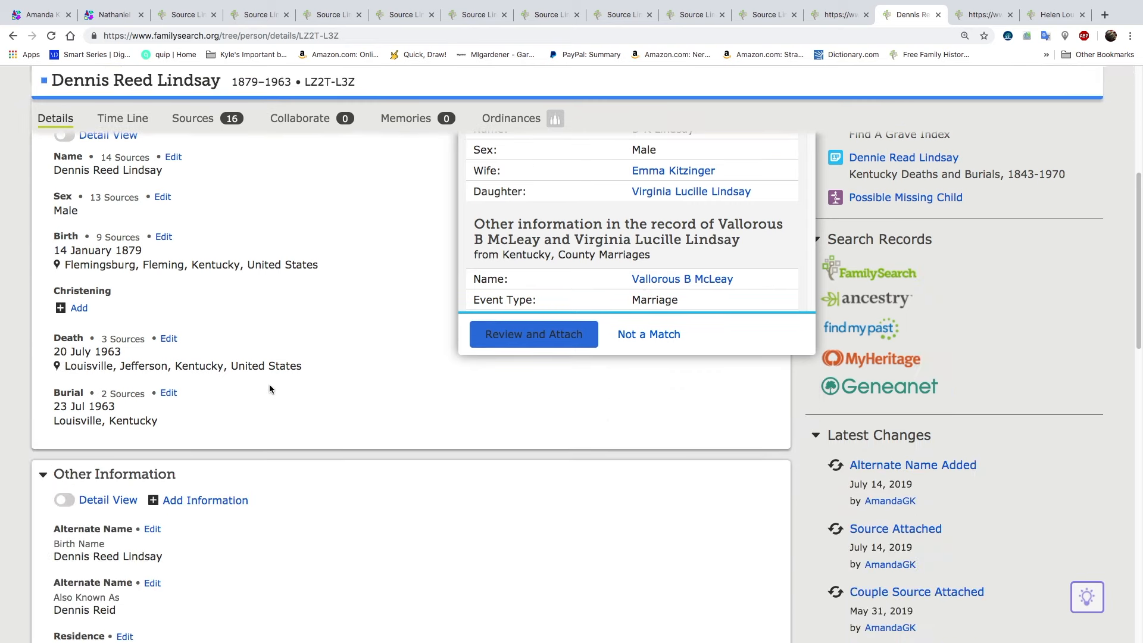
scroll(269, 388, "down", 8)
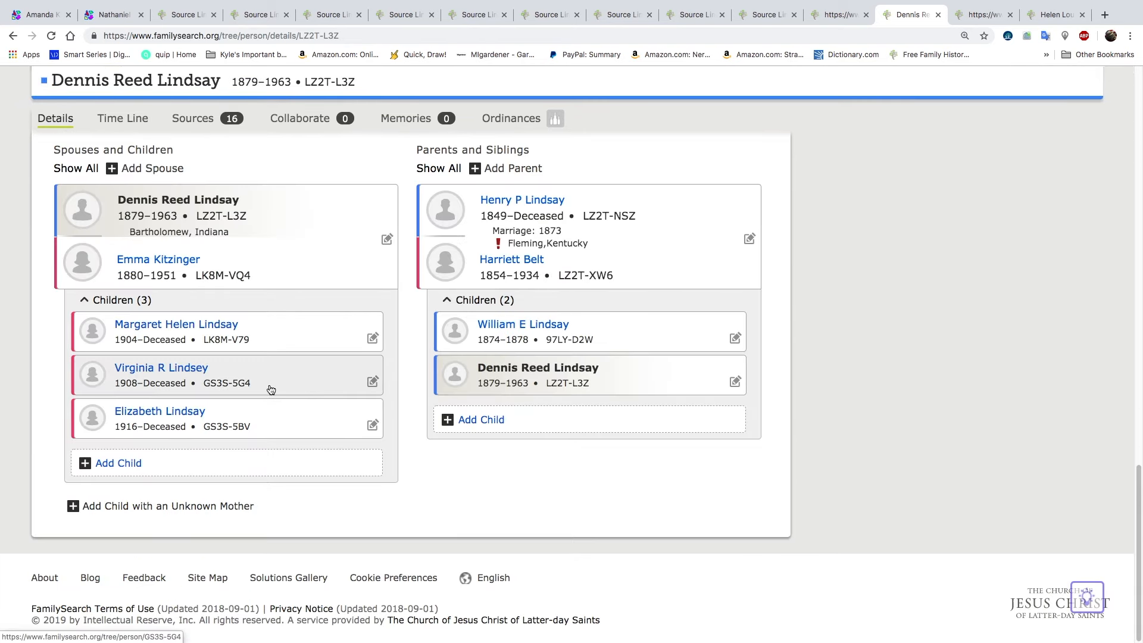
scroll(699, 377, "up", 7)
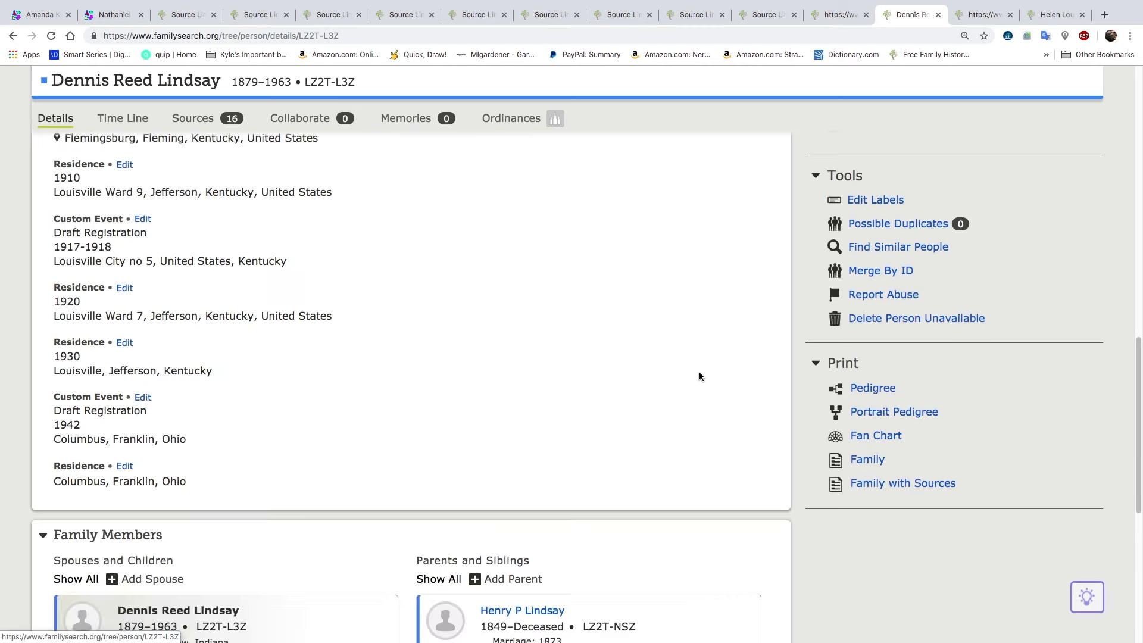
scroll(699, 377, "up", 5)
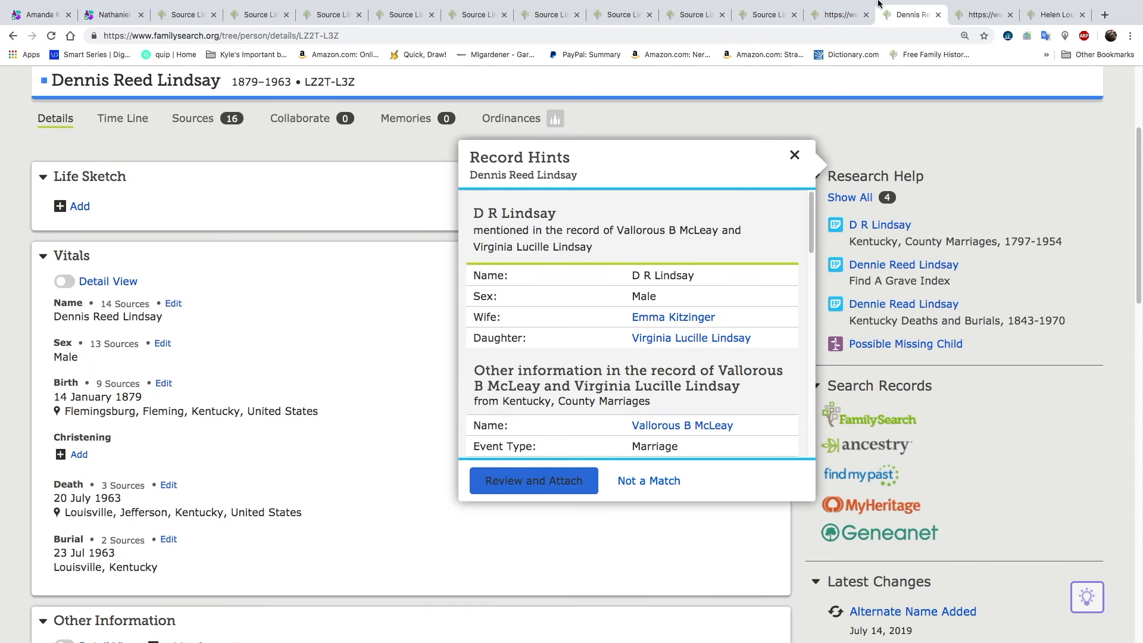
left_click(977, 15)
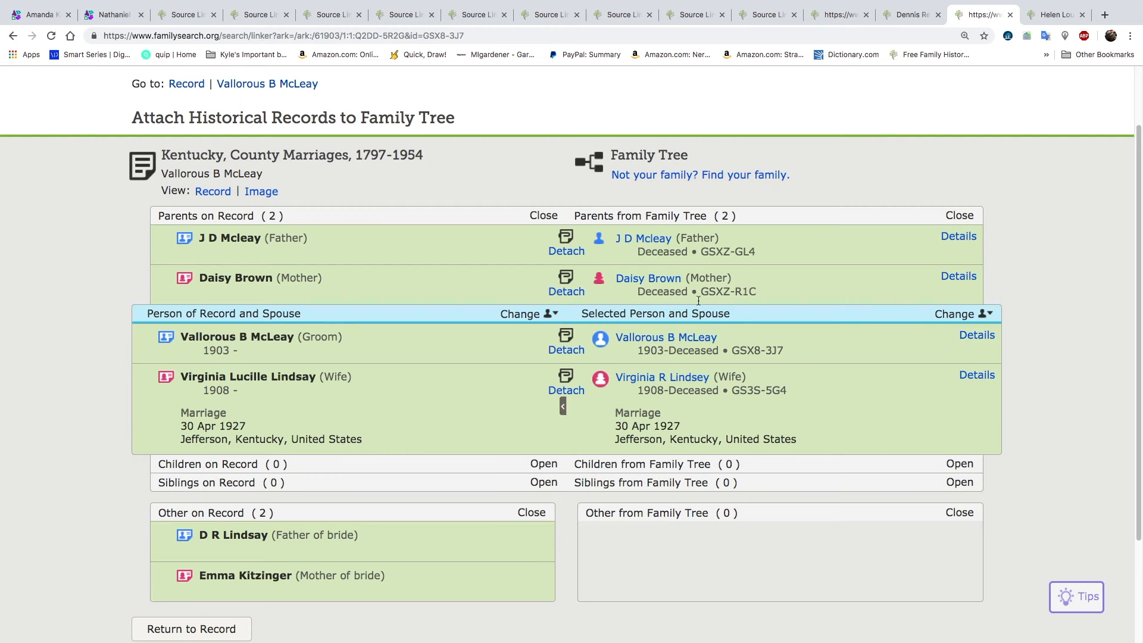
- Close the Kentucky, County Marriages attachment page and review the husband's details, spouses, children and parents in Family Tree
left_click(1010, 14)
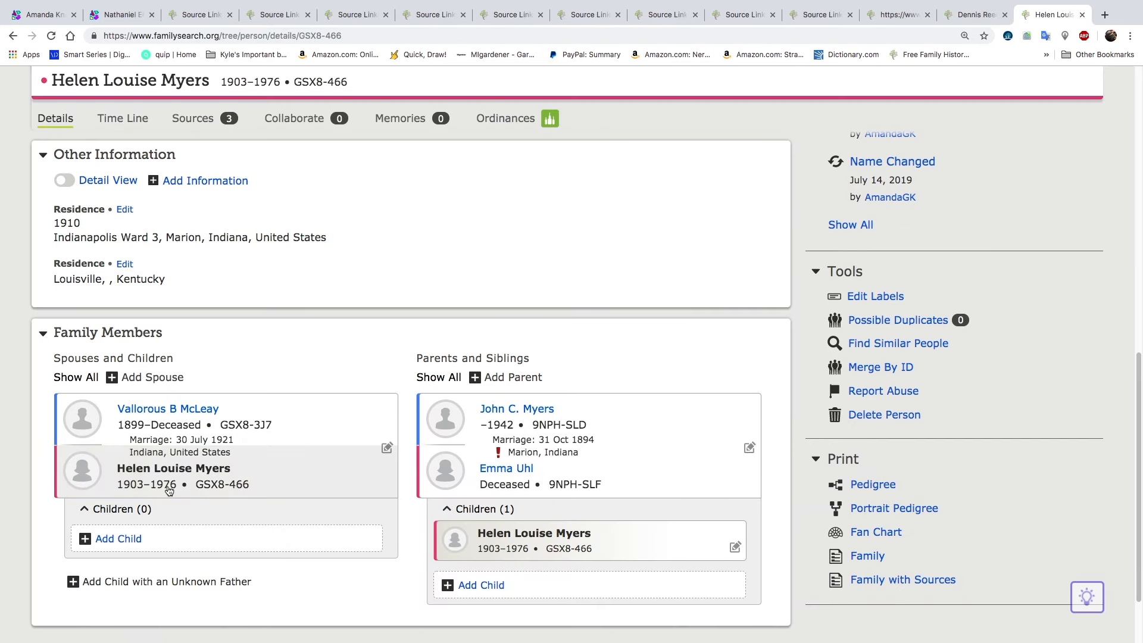
left_click(162, 411)
left_click(518, 516)
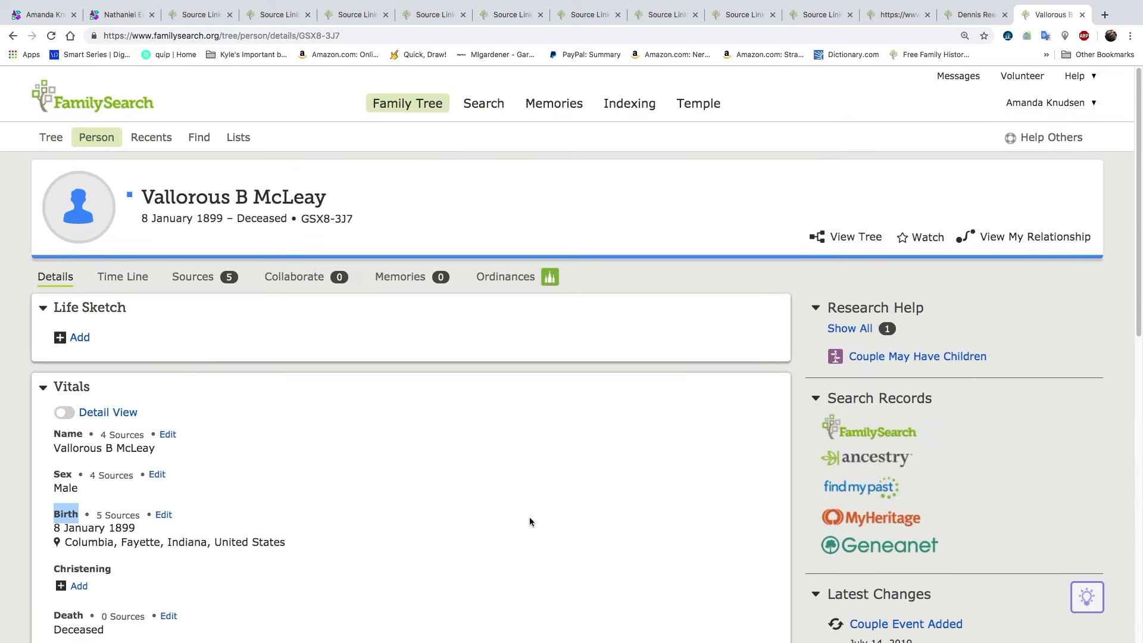
scroll(465, 328, "down", 5)
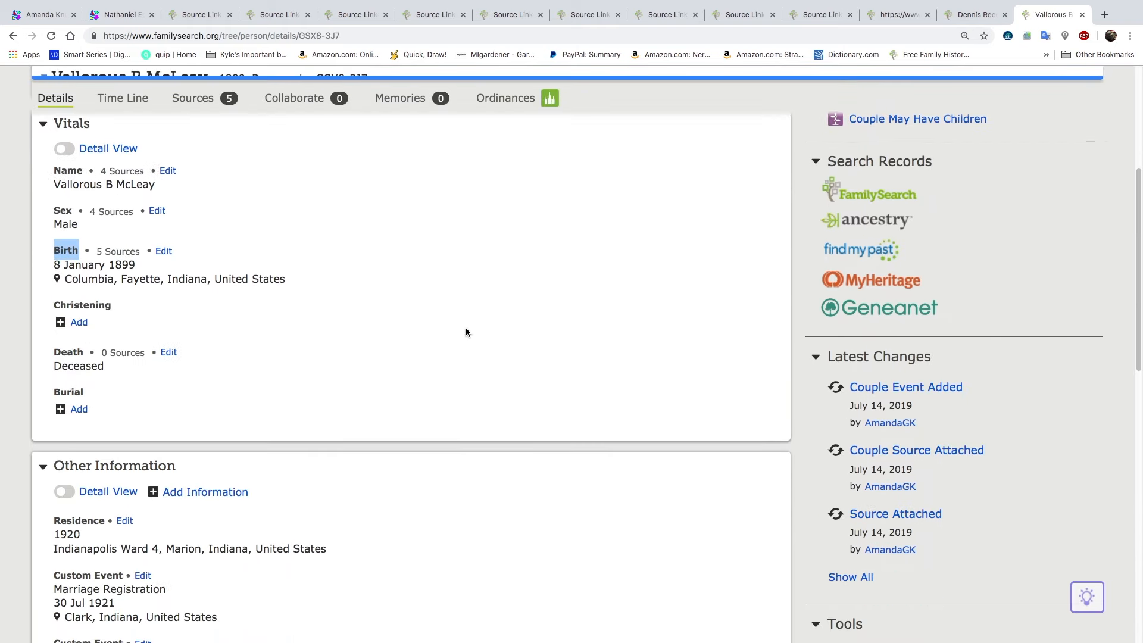
scroll(466, 332, "down", 10)
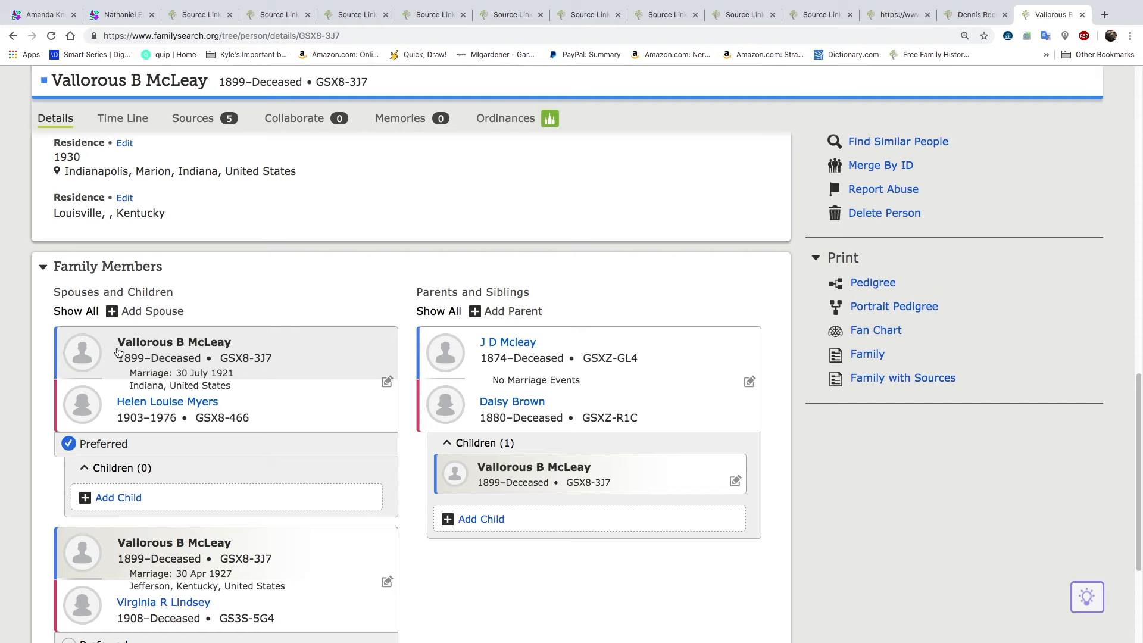
scroll(237, 429, "down", 1)
scroll(237, 428, "down", 2)
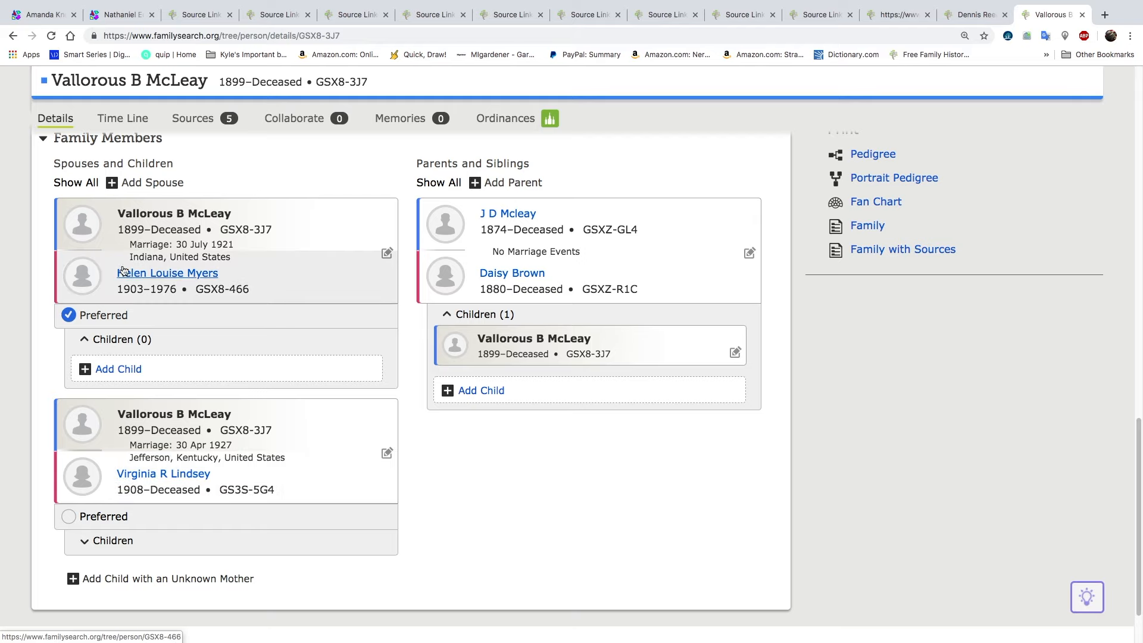
scroll(560, 513, "up", 1)
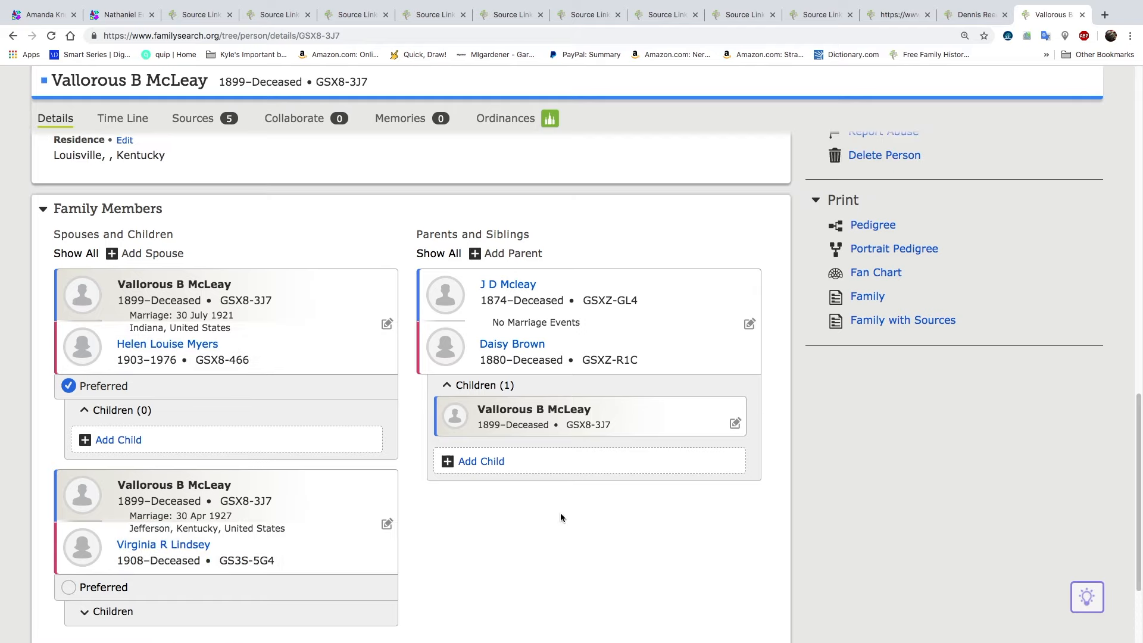
scroll(560, 514, "up", 1)
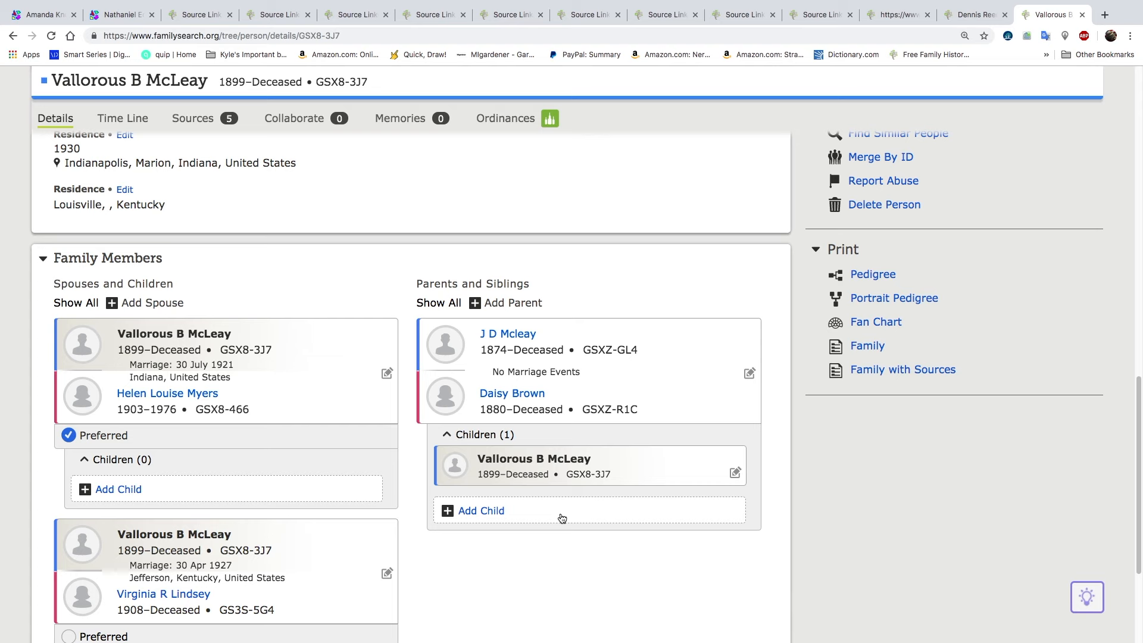
- Close the finished Indiana Marriages attachment page and reload the second wife's father's page to refresh his record hints
left_click(817, 14)
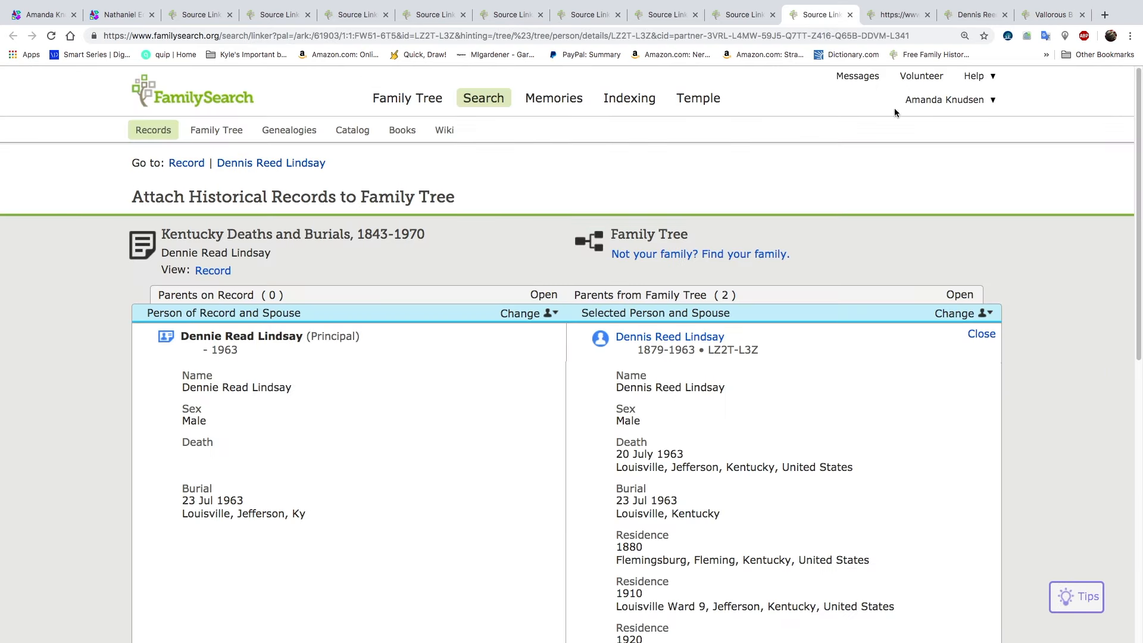
left_click(899, 15)
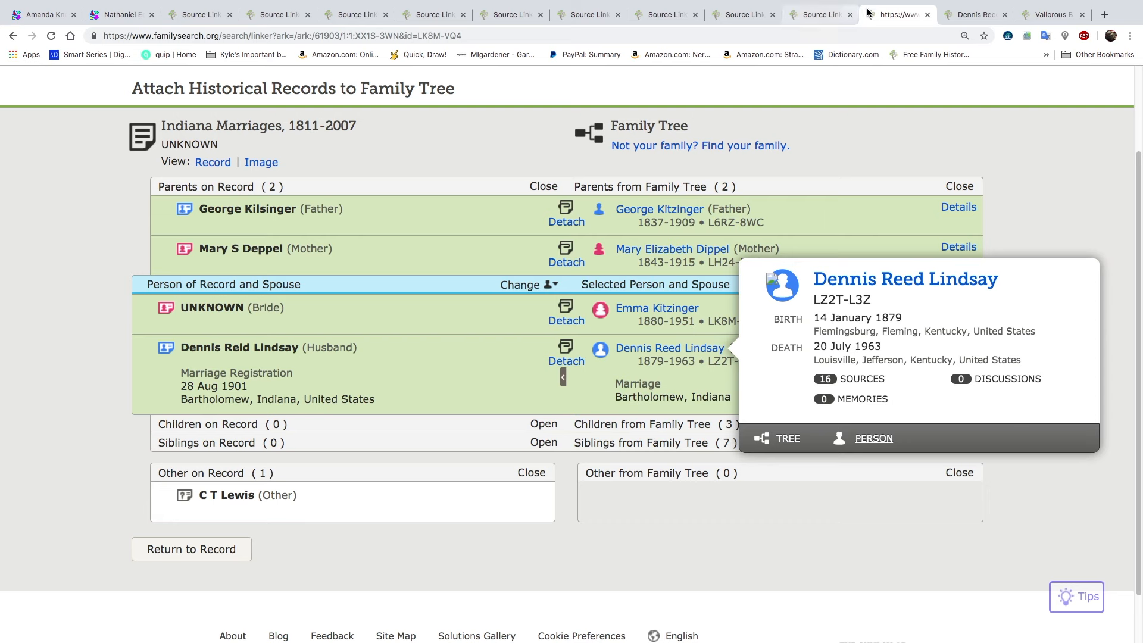
left_click(928, 14)
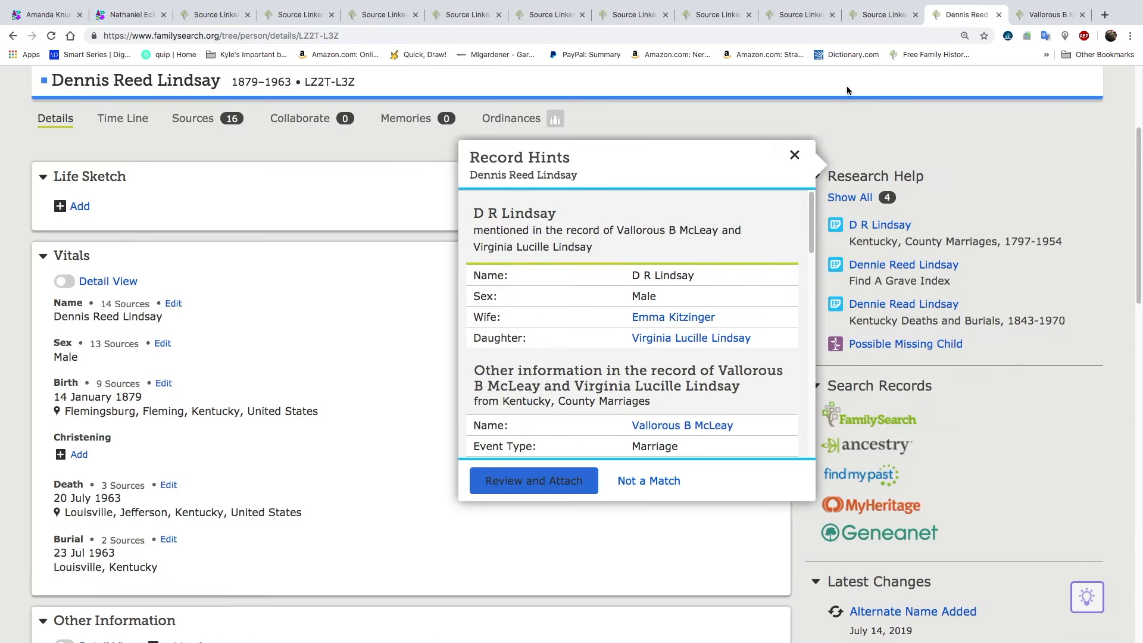
left_click(52, 36)
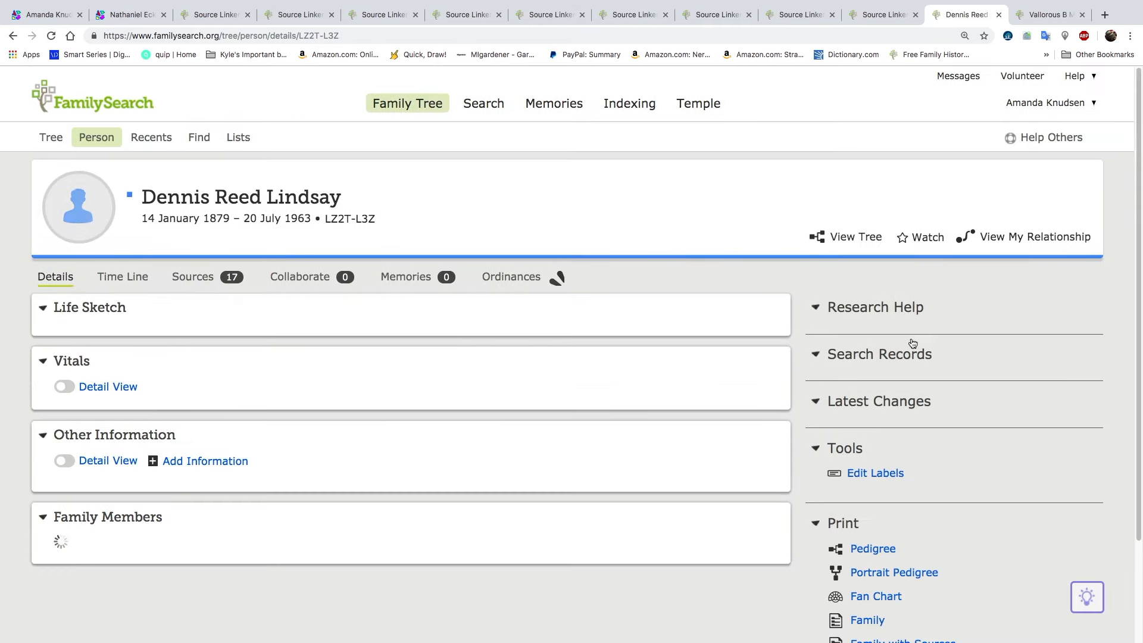
- Attach the Find A Grave Index record to the second wife's father with name, death and burial tagged, and close the attachment page
left_click(895, 358)
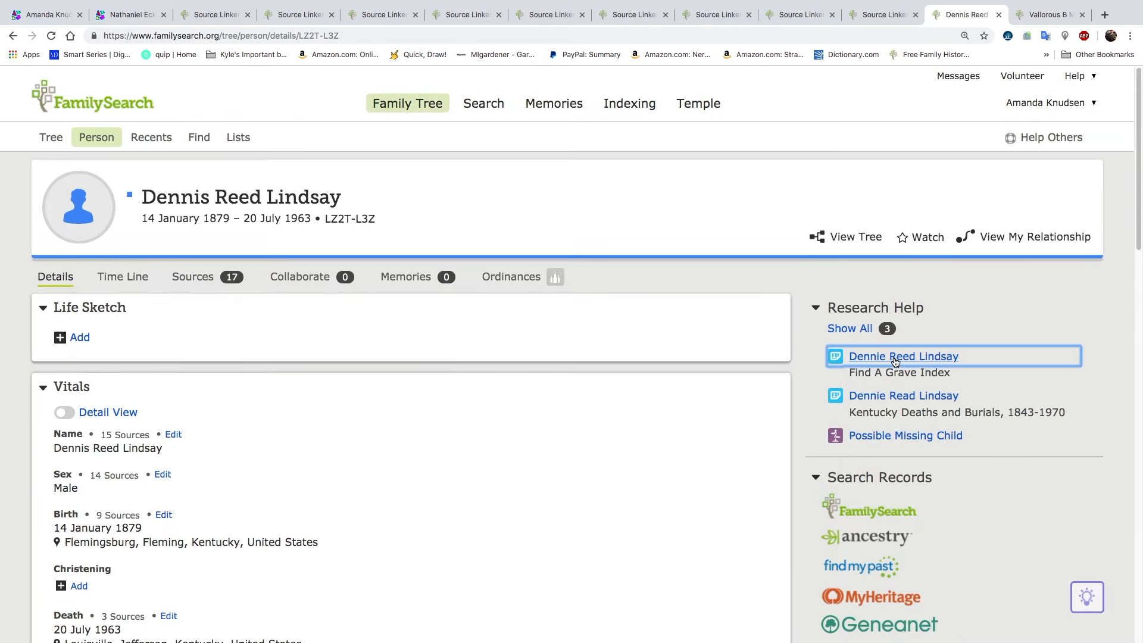
left_click(521, 622)
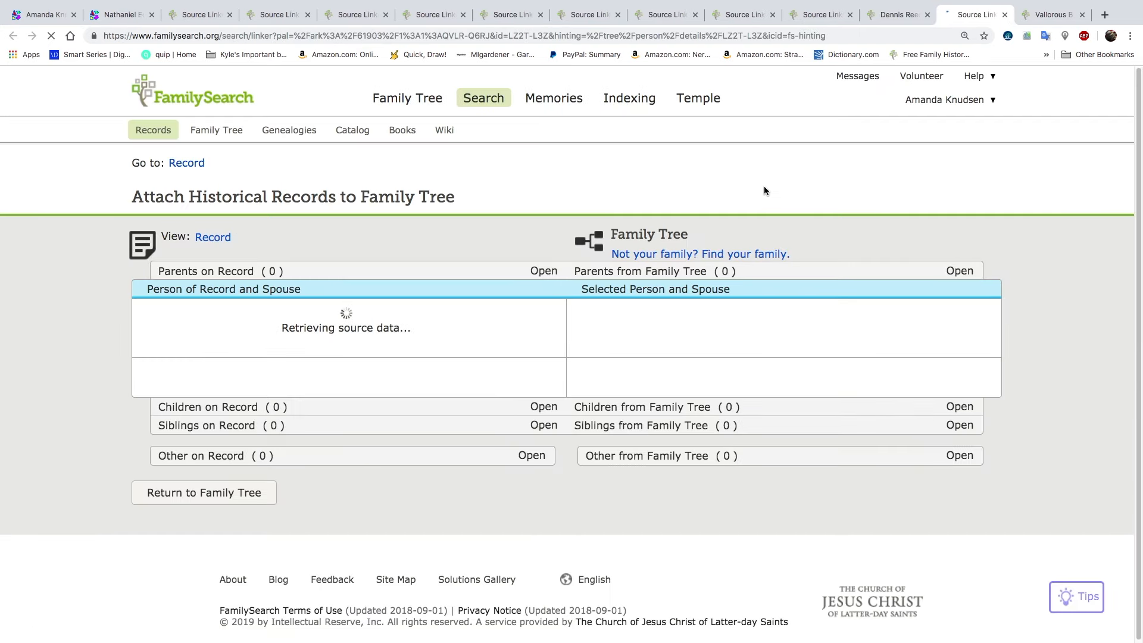
scroll(749, 213, "down", 1)
scroll(537, 381, "down", 5)
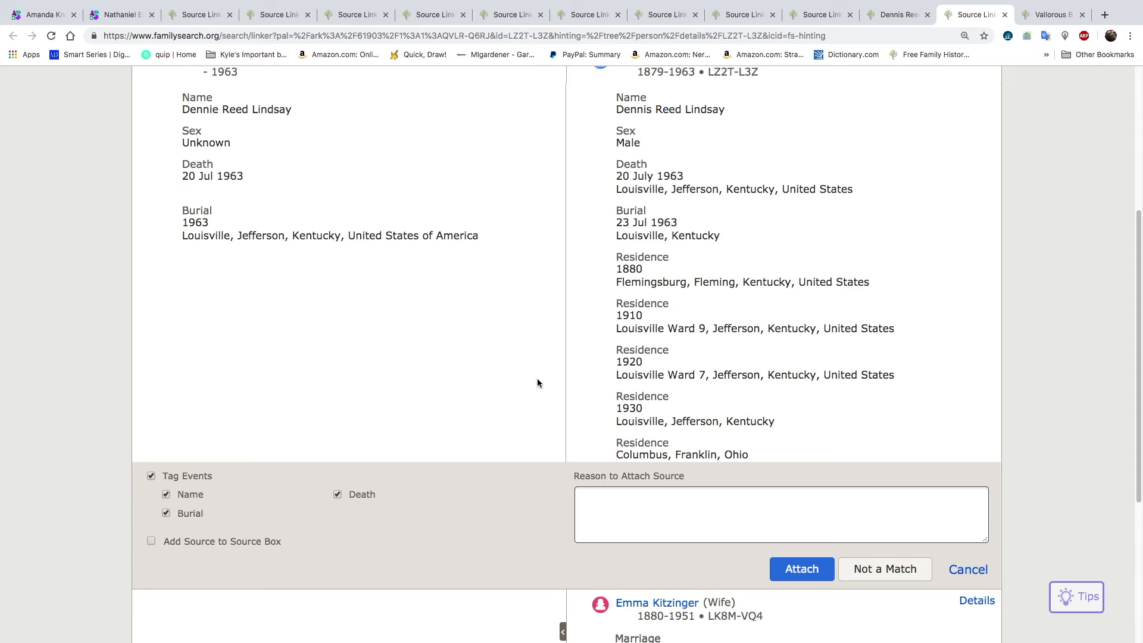
left_click(825, 564)
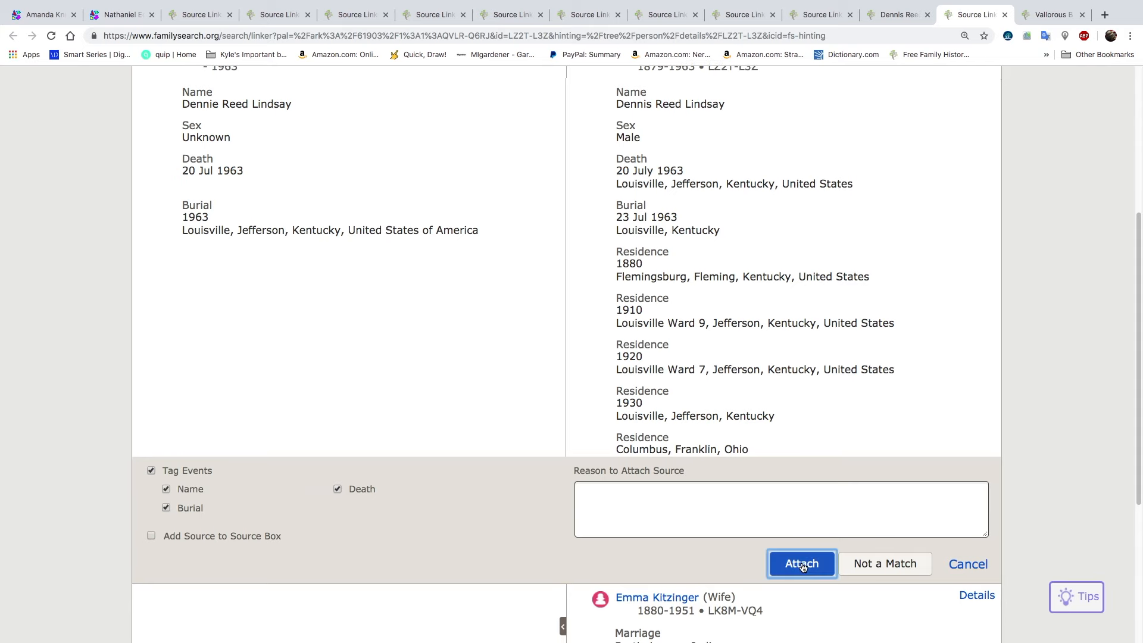
left_click(1005, 19)
- Open the Kentucky Deaths and Burials, 1843-1970 record hint for the second wife's father
left_click(904, 346)
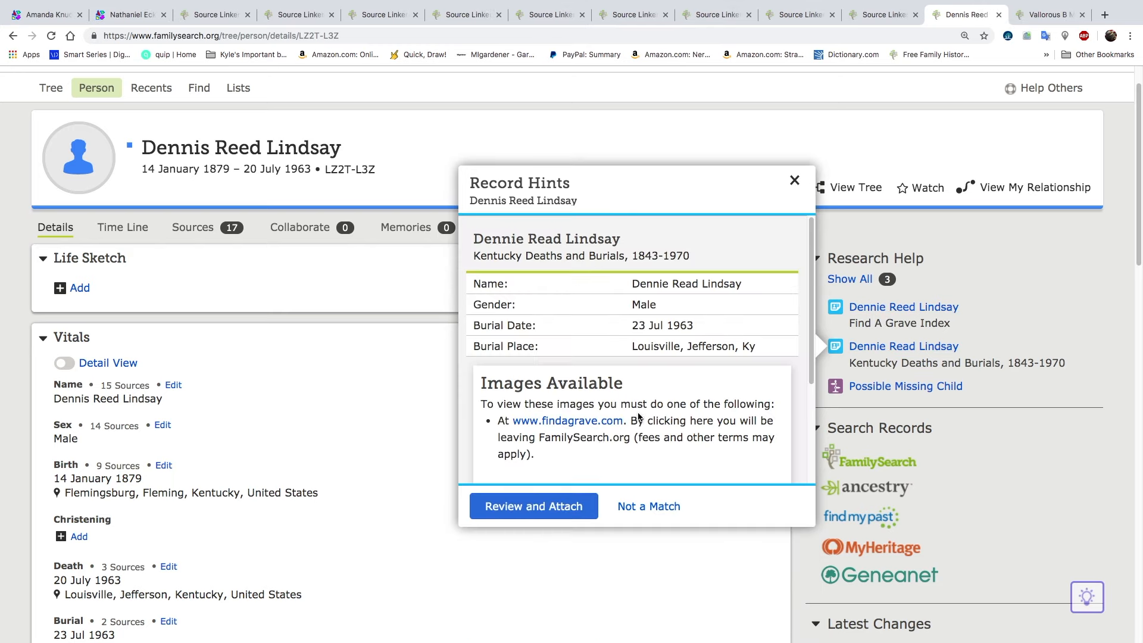
- Review and attach the Kentucky Deaths and Burials, 1843-1970 hint to the profile with its tagged events, close the source linker, and reload the profile
left_click(540, 508)
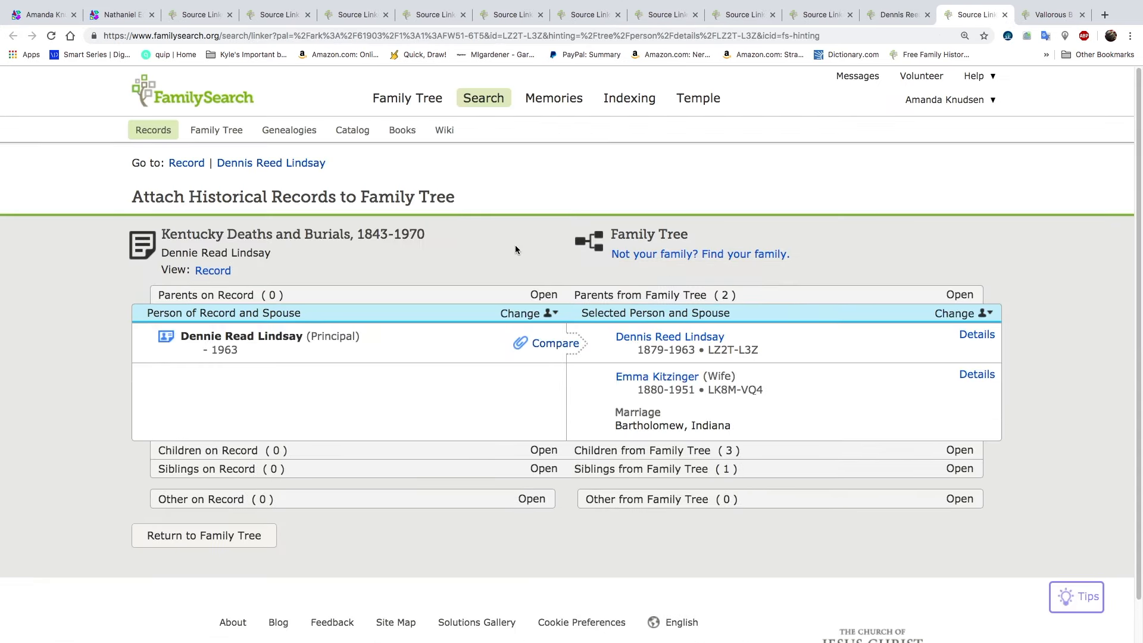
scroll(516, 245, "down", 1)
scroll(516, 249, "down", 5)
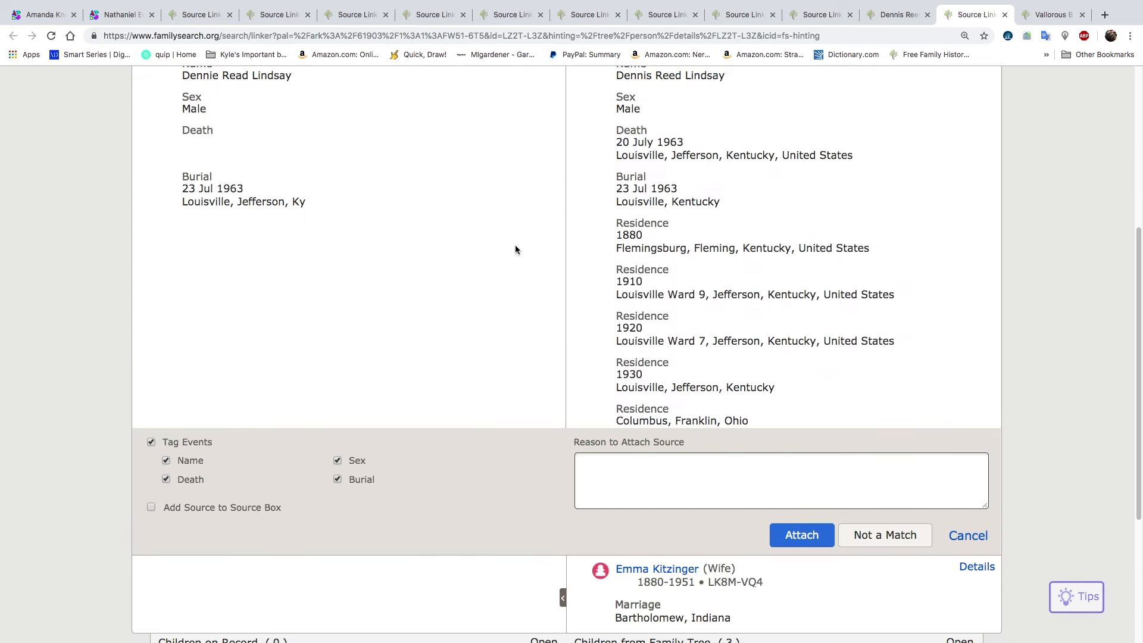
left_click(802, 535)
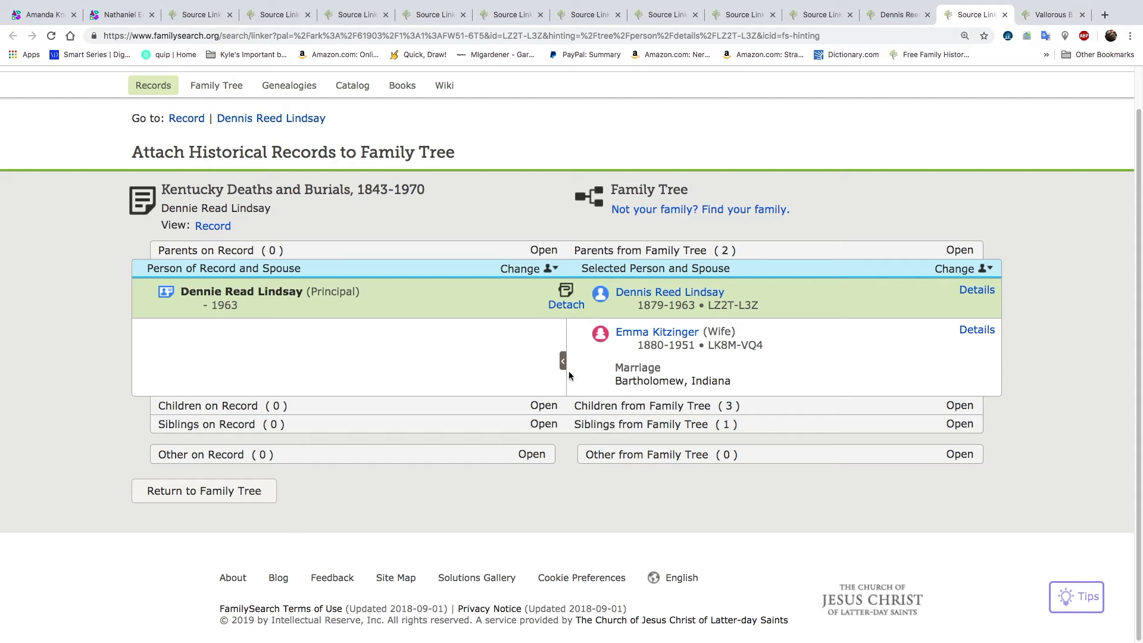
left_click(1005, 18)
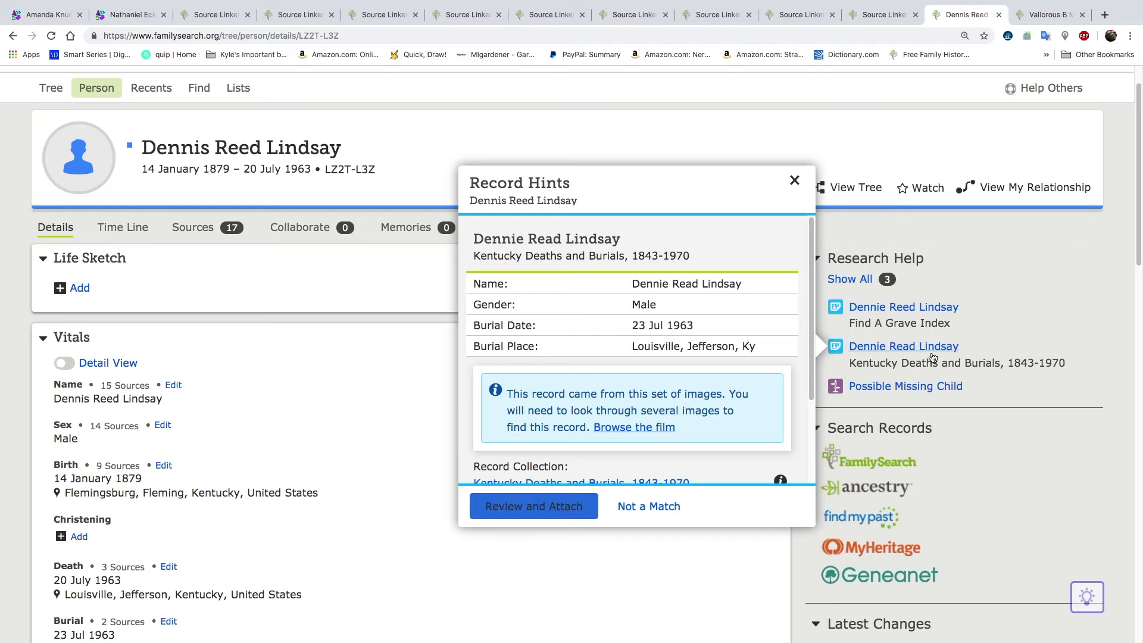
left_click(51, 36)
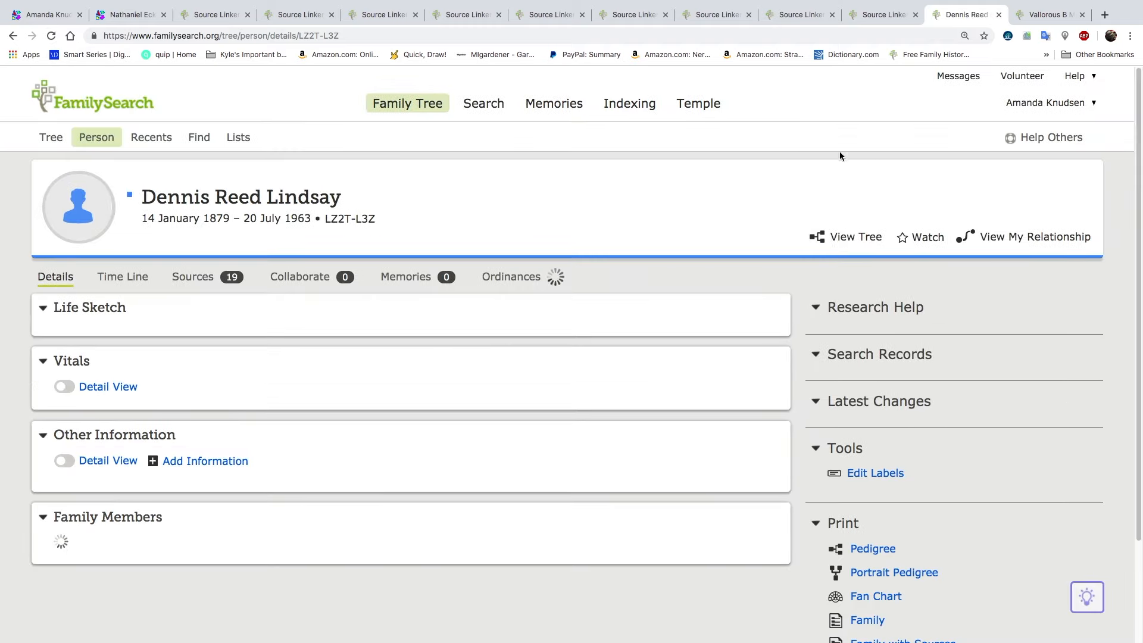
- Check the neighbouring source linker pages, and review the reloaded profile's vitals, research hints, spouse, children, parents and siblings
left_click(881, 17)
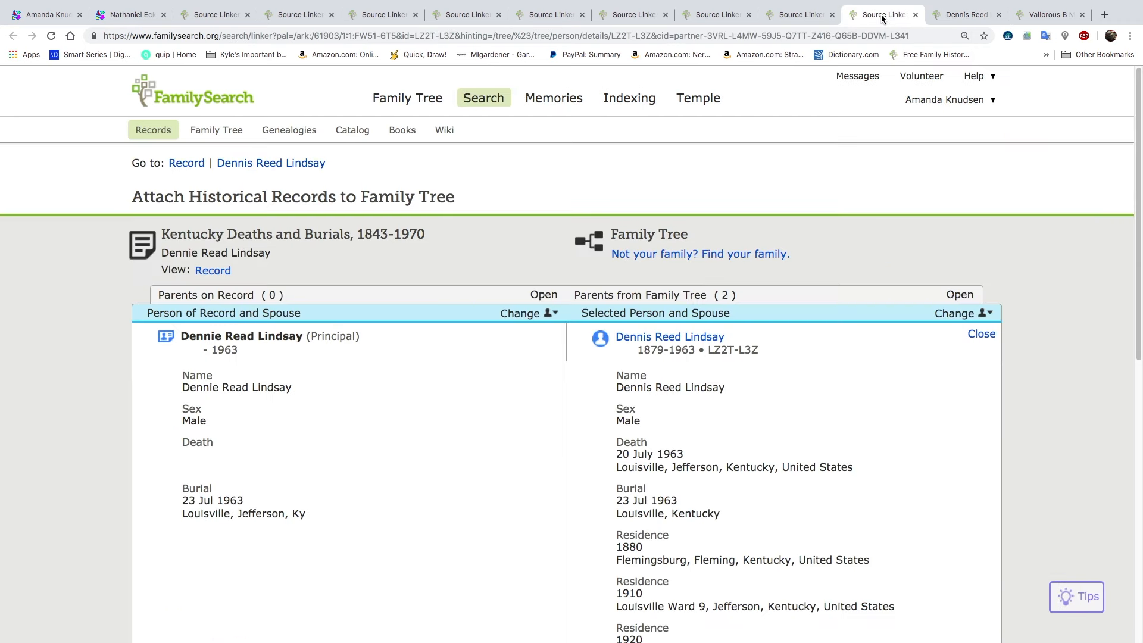
left_click(801, 14)
left_click(884, 15)
left_click(965, 12)
scroll(441, 413, "down", 3)
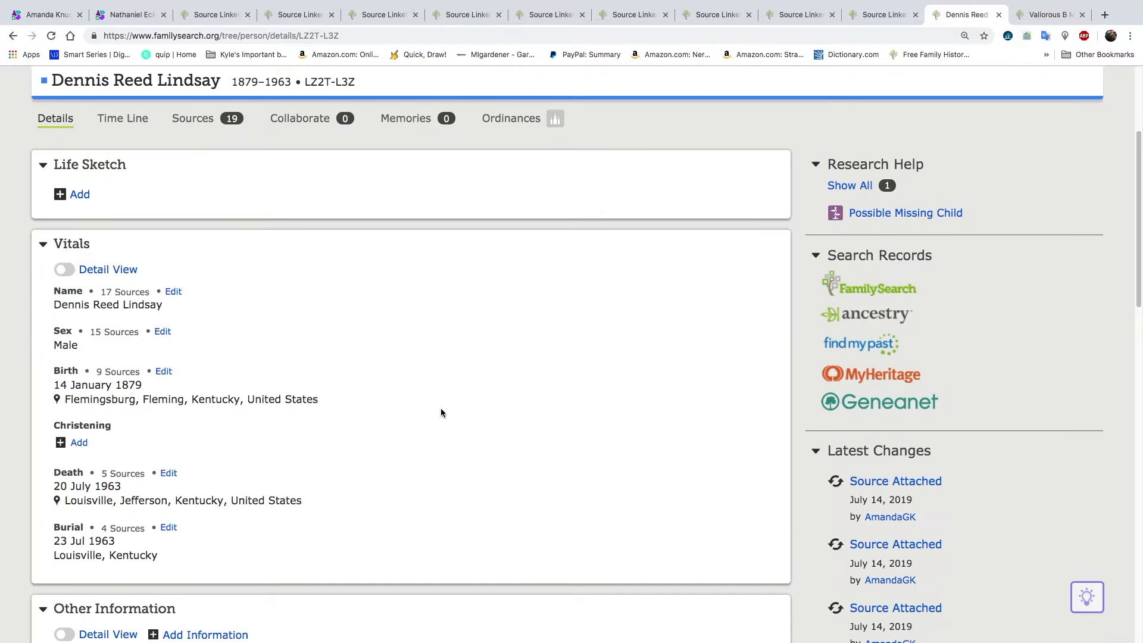
scroll(441, 408, "up", 2)
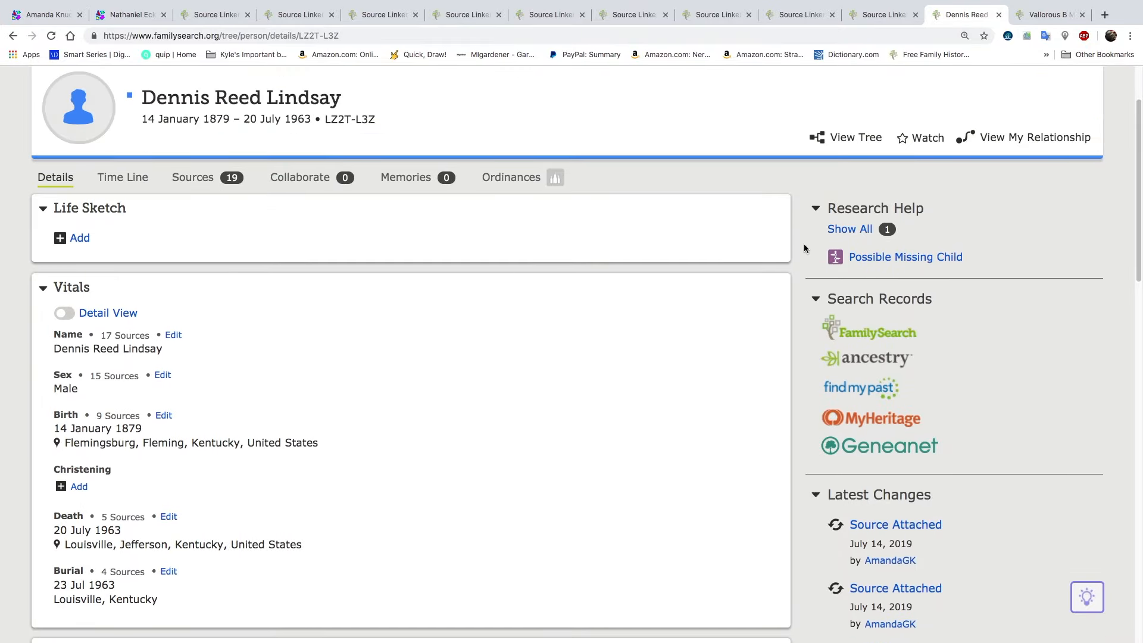
scroll(419, 429, "down", 6)
scroll(417, 421, "down", 10)
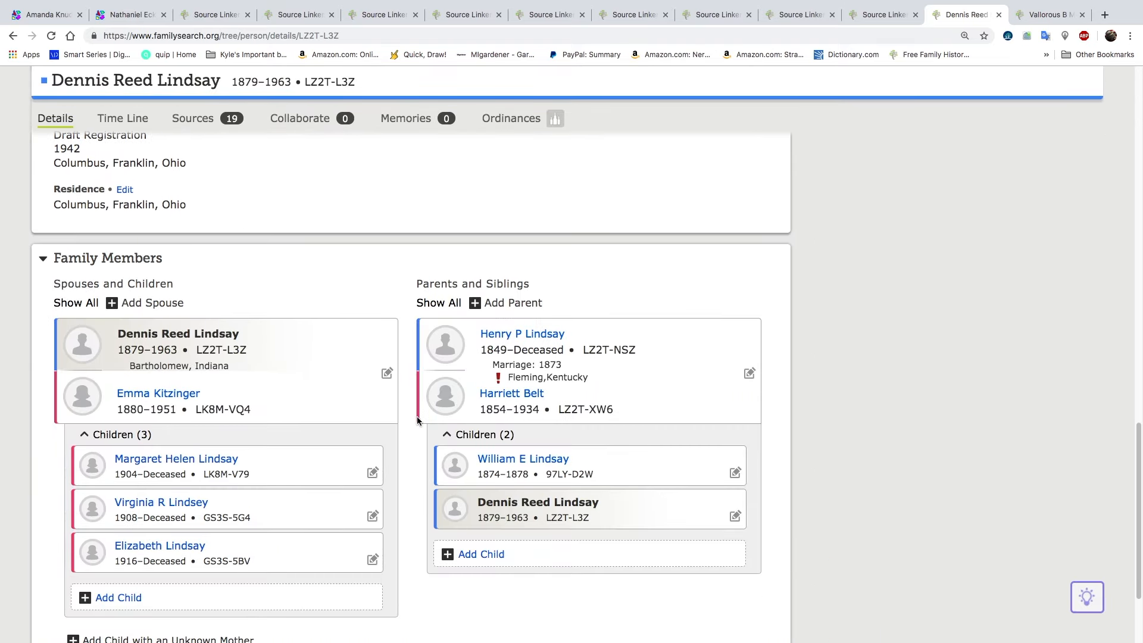
scroll(417, 420, "down", 2)
scroll(417, 421, "down", 1)
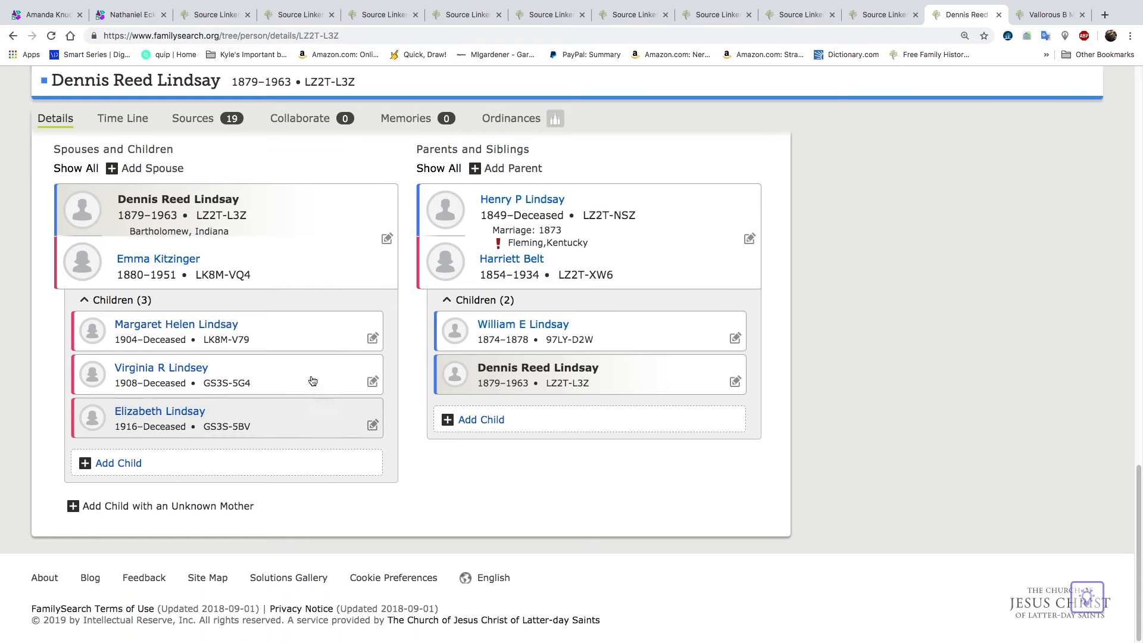
scroll(656, 438, "up", 1)
scroll(693, 439, "up", 20)
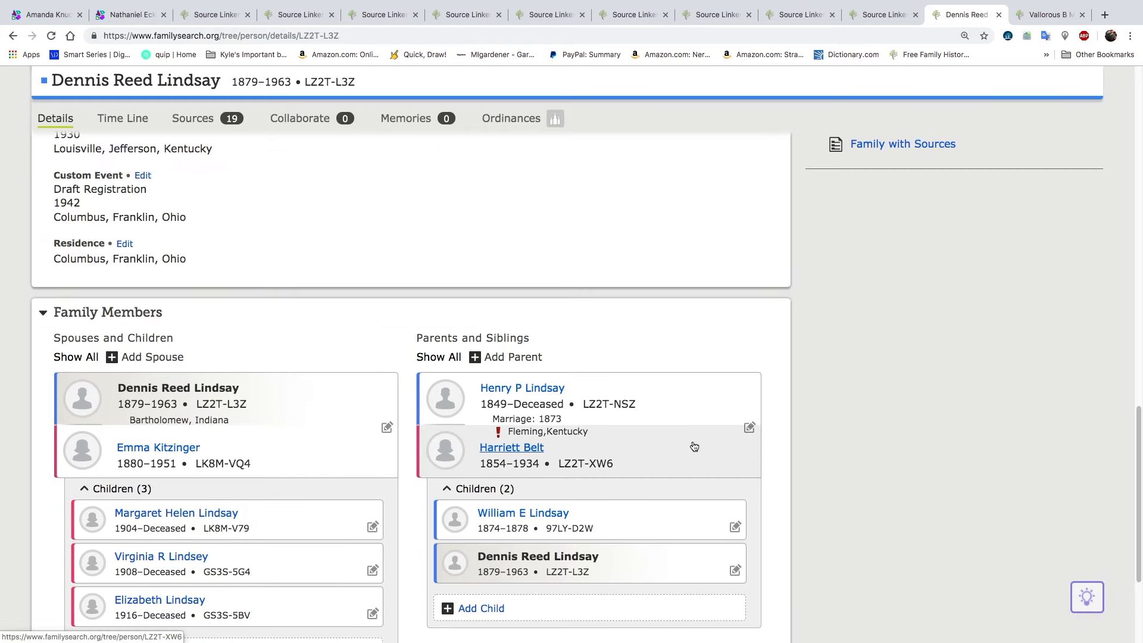
scroll(695, 440, "up", 2)
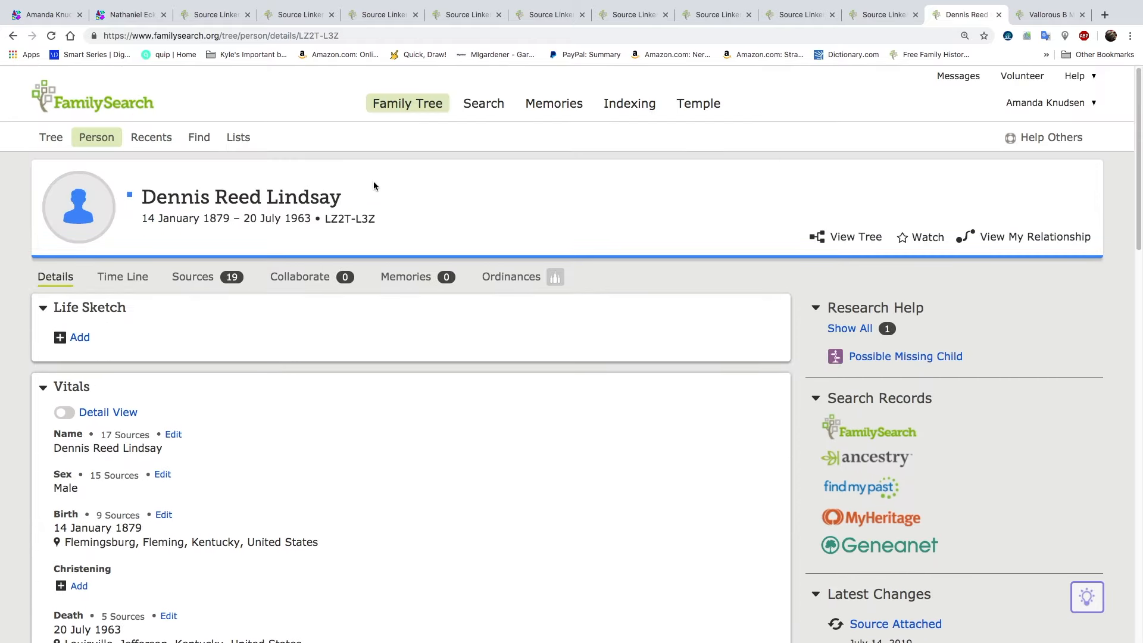
- View the relationship chart from the profile to the account owner, trace both descent lines from the common ancestor, and read the chart's explanation
left_click(1020, 237)
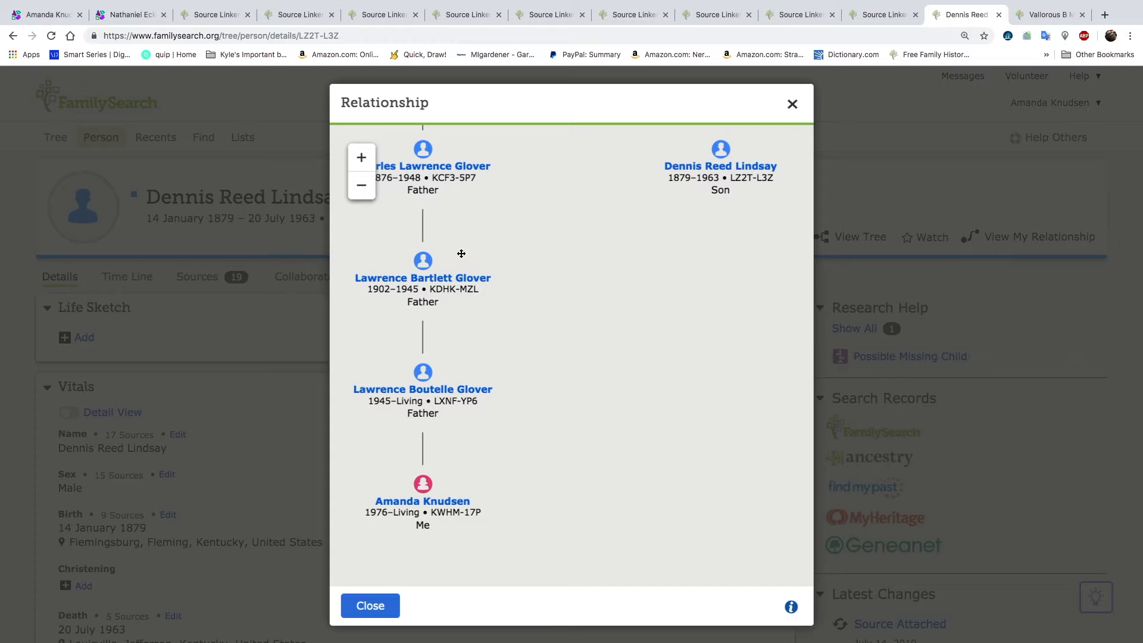
scroll(462, 259, "up", 5)
scroll(471, 404, "up", 5)
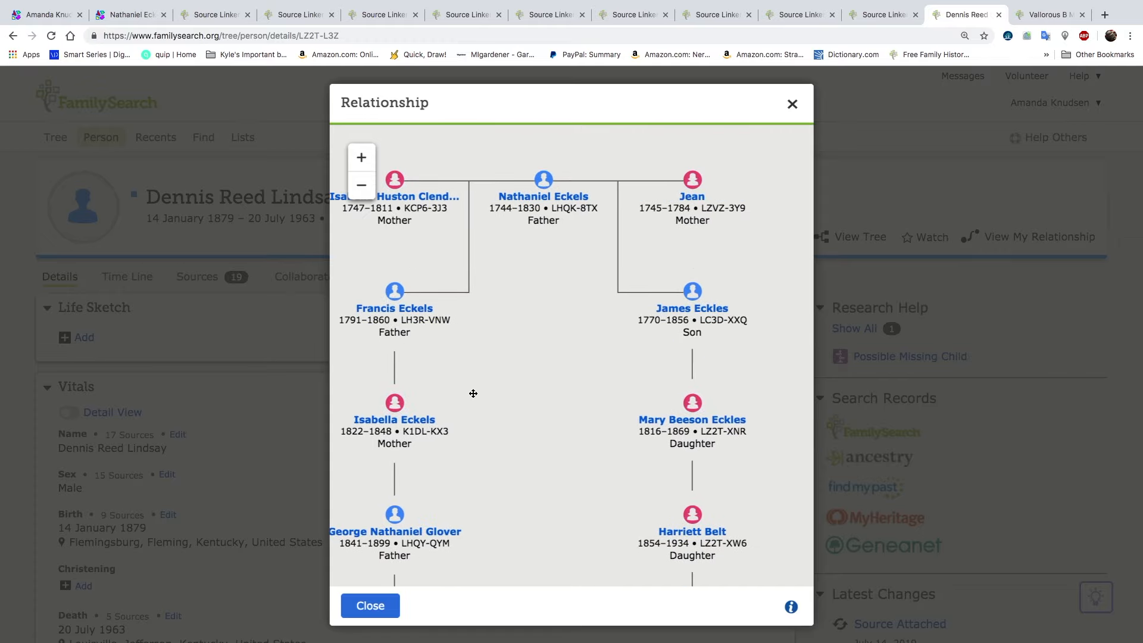
left_click_drag(503, 312, 496, 362)
left_click_drag(537, 463, 458, 326)
left_click_drag(735, 491, 725, 314)
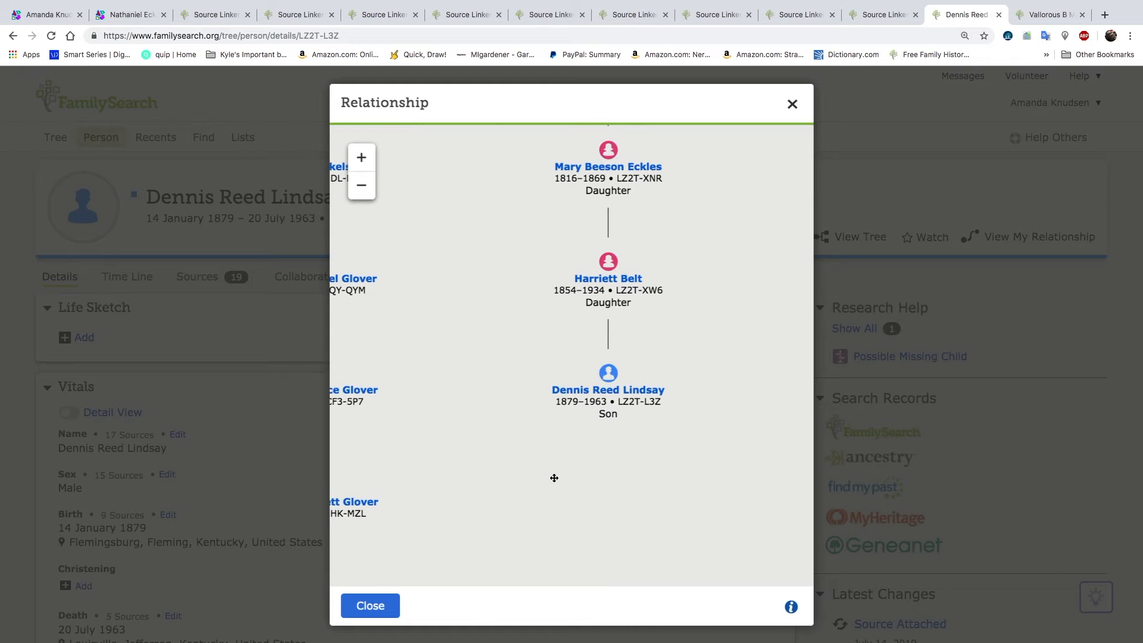
left_click(792, 609)
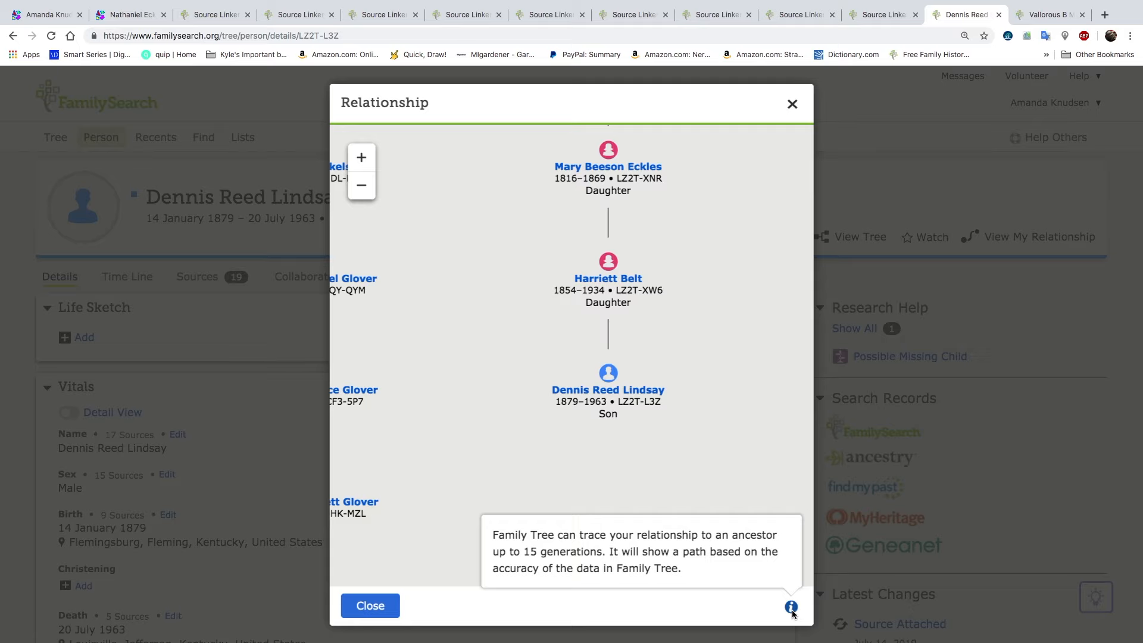
left_click(793, 104)
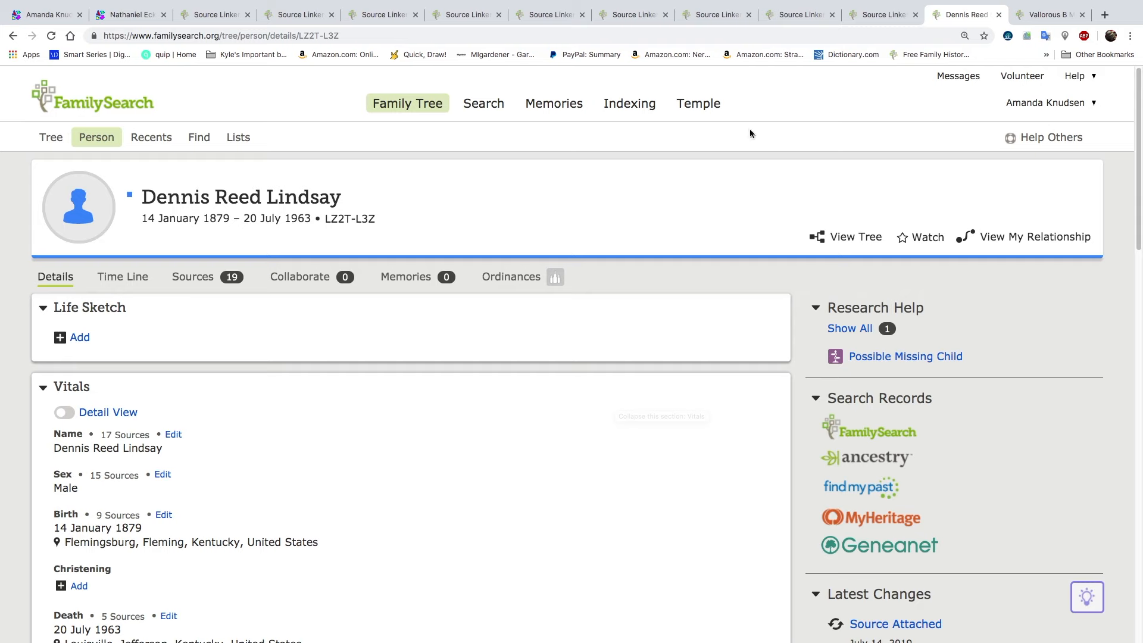
- Switch to the other open family tree profile, examine its spouses and parents, and open the father's person page
scroll(1064, 400, "down", 3)
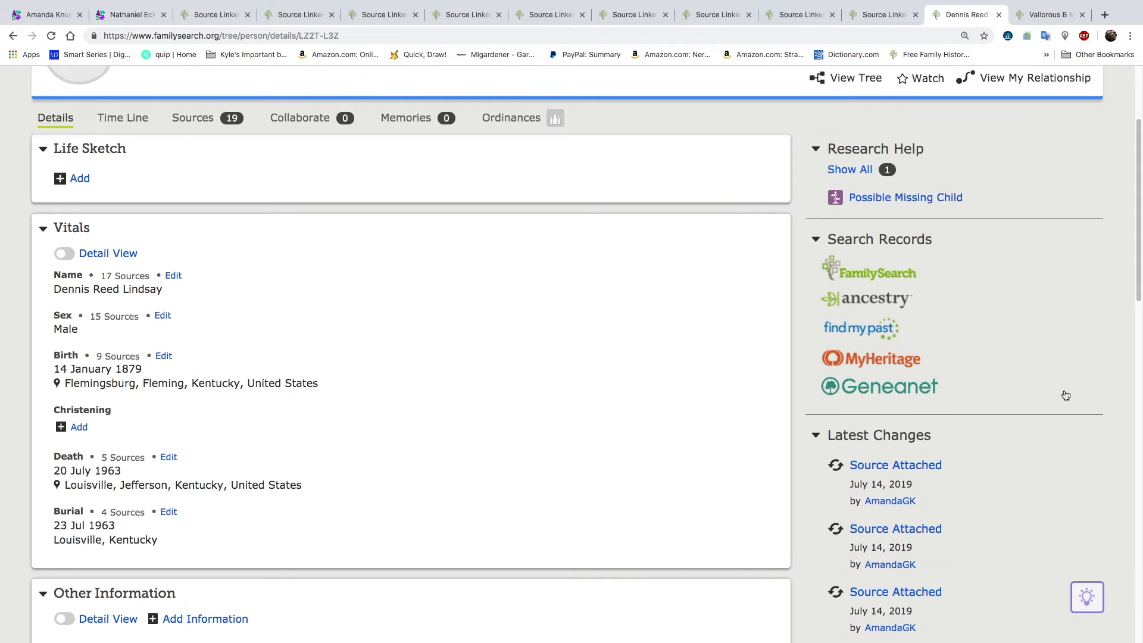
scroll(1063, 394, "up", 1)
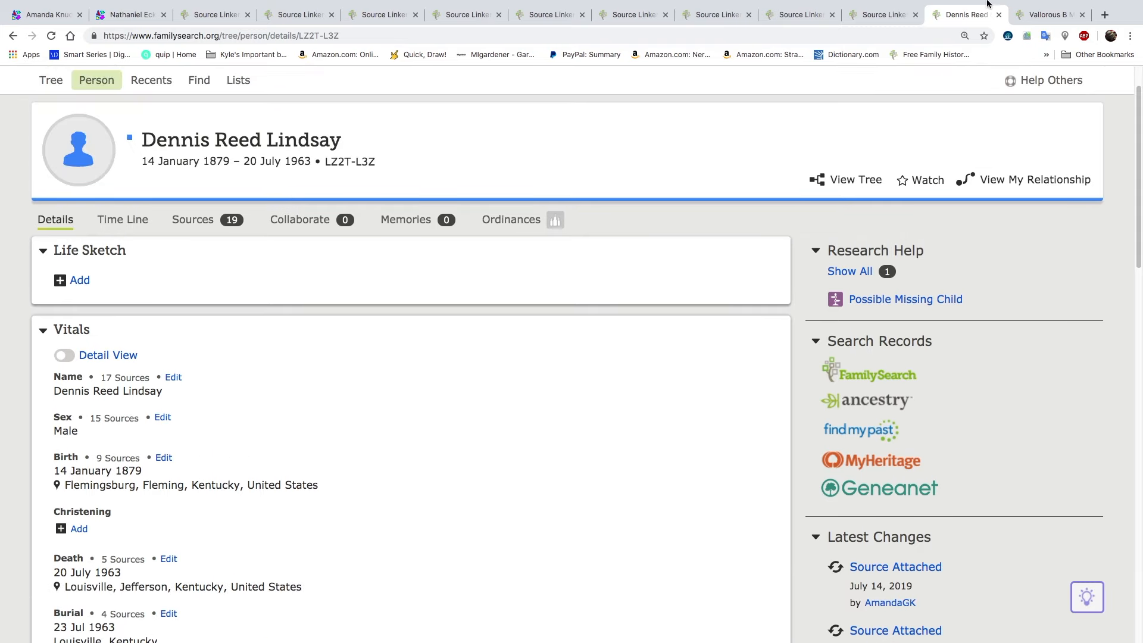
left_click(1035, 18)
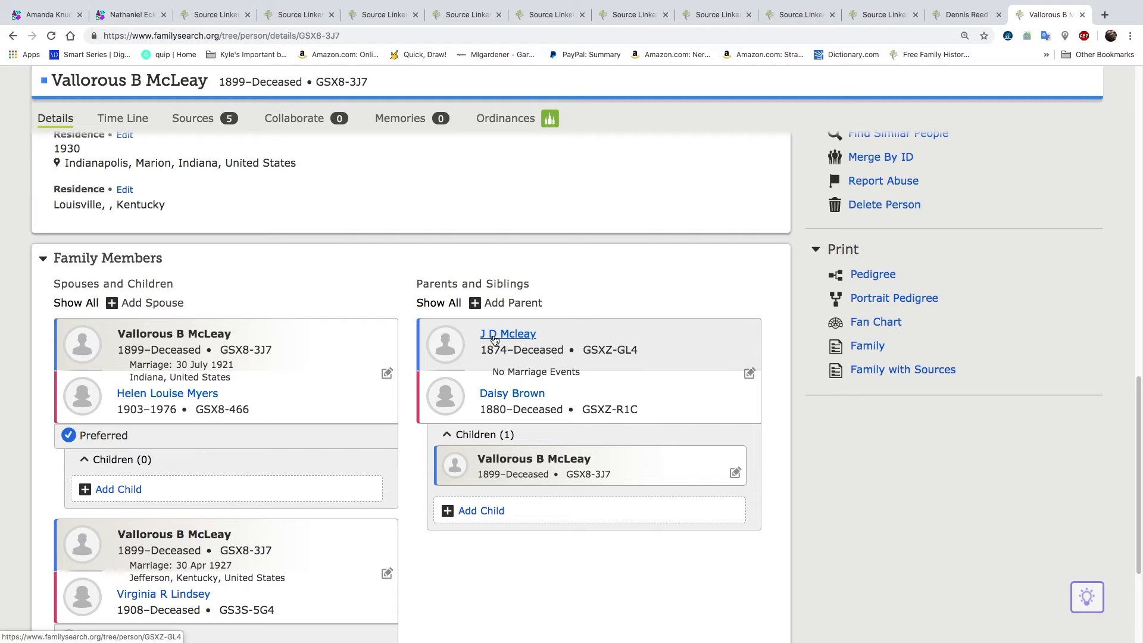
scroll(149, 375, "down", 3)
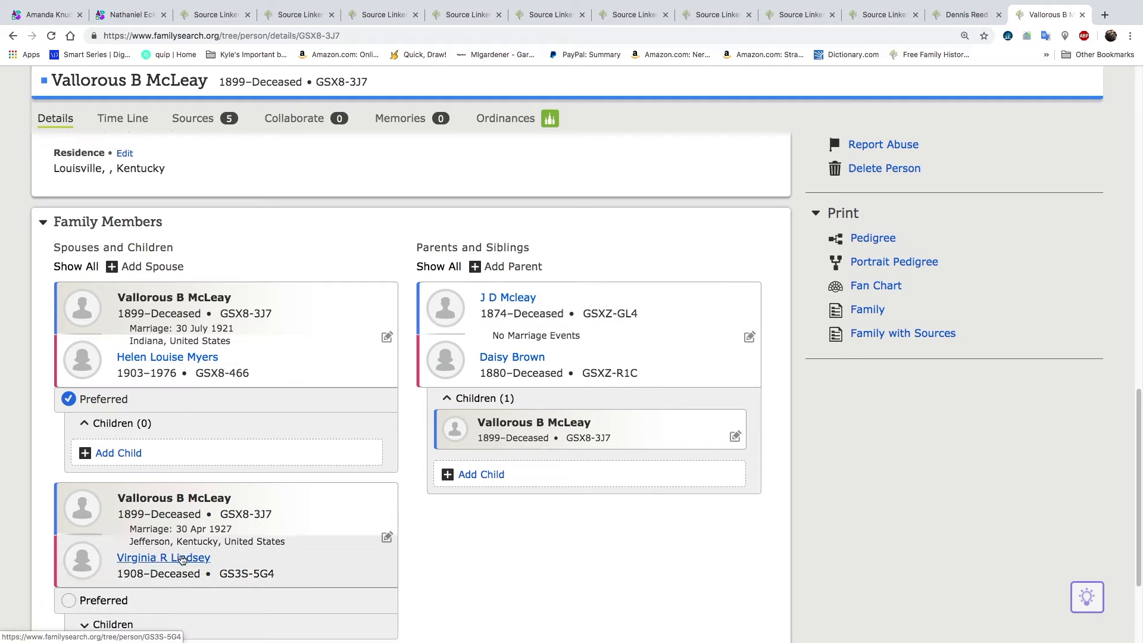
scroll(247, 545, "down", 2)
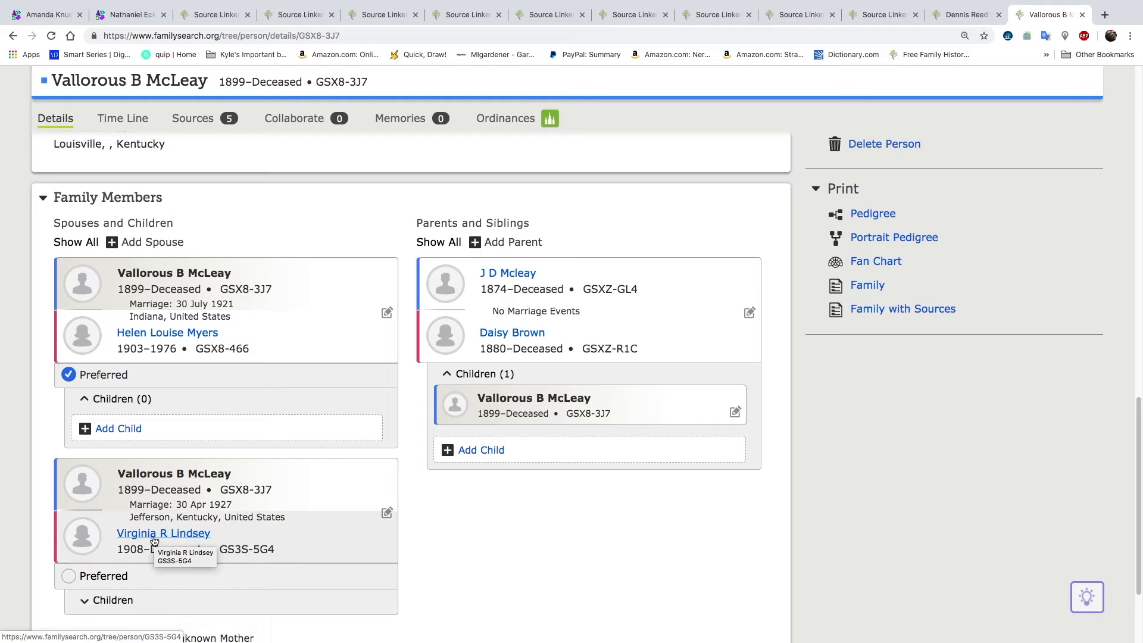
left_click(508, 274)
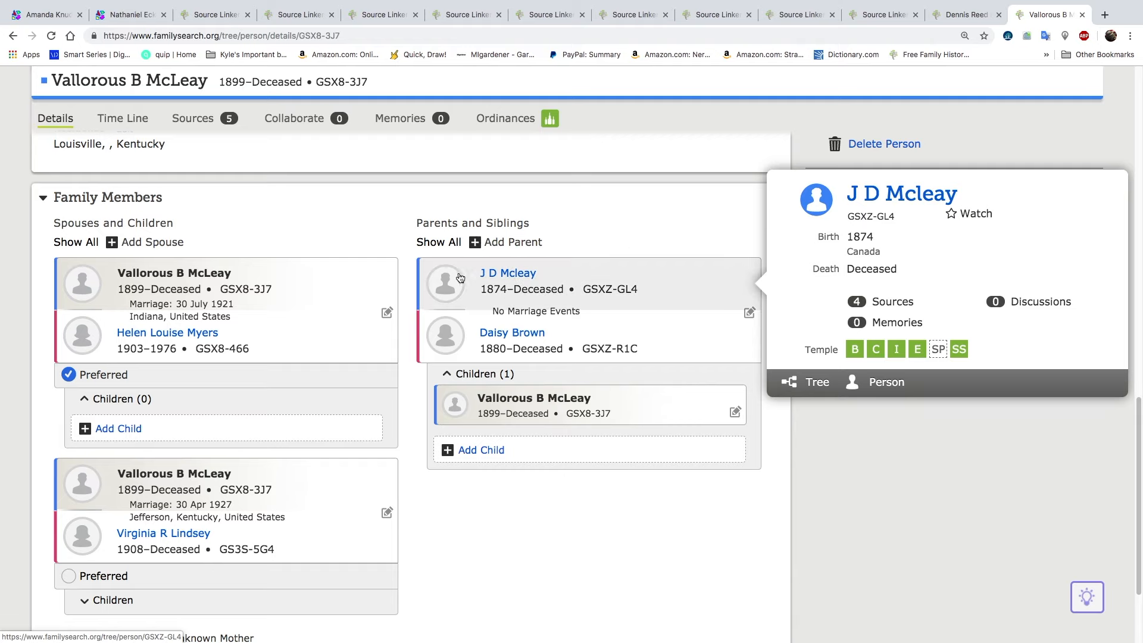
left_click(886, 383)
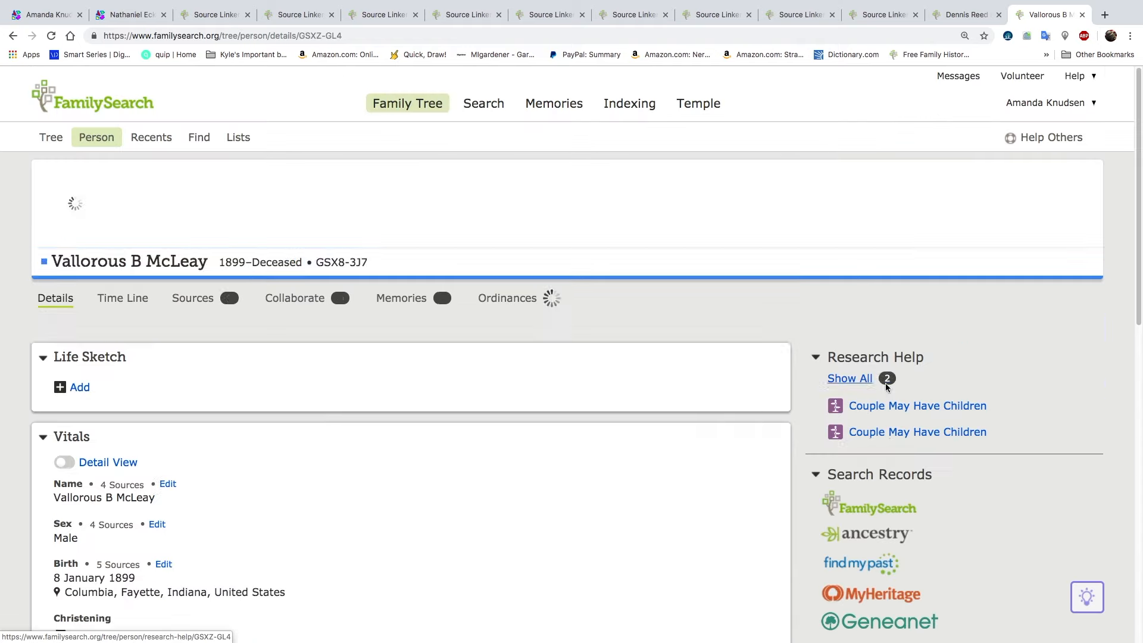
- Review the father's vitals and research help, and search Ancestry for his records
scroll(567, 439, "down", 3)
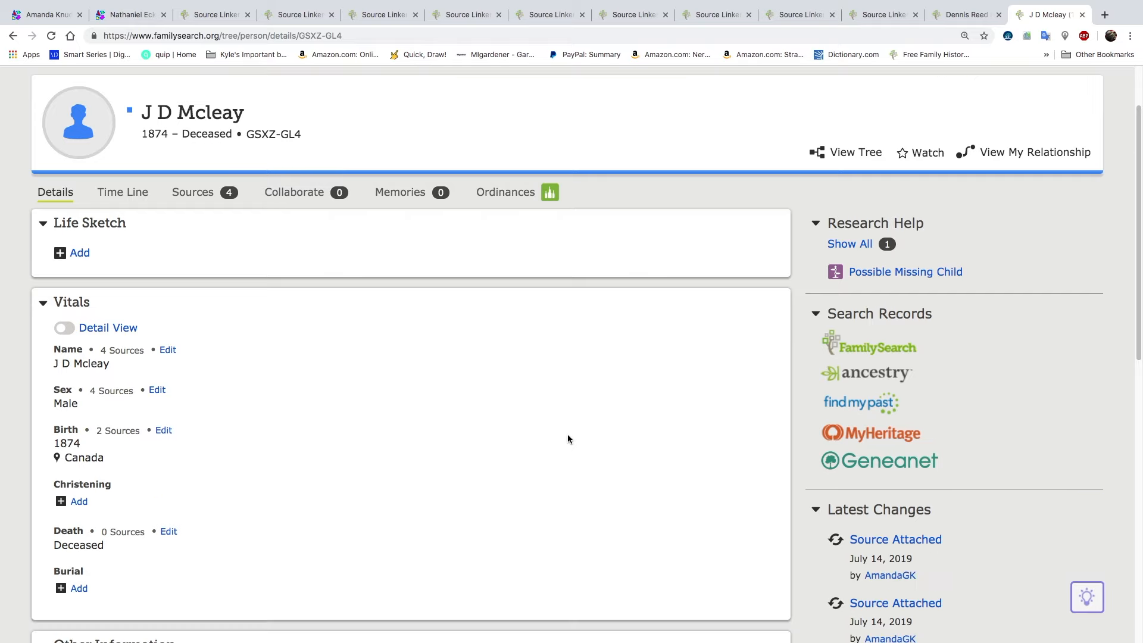
scroll(567, 439, "down", 1)
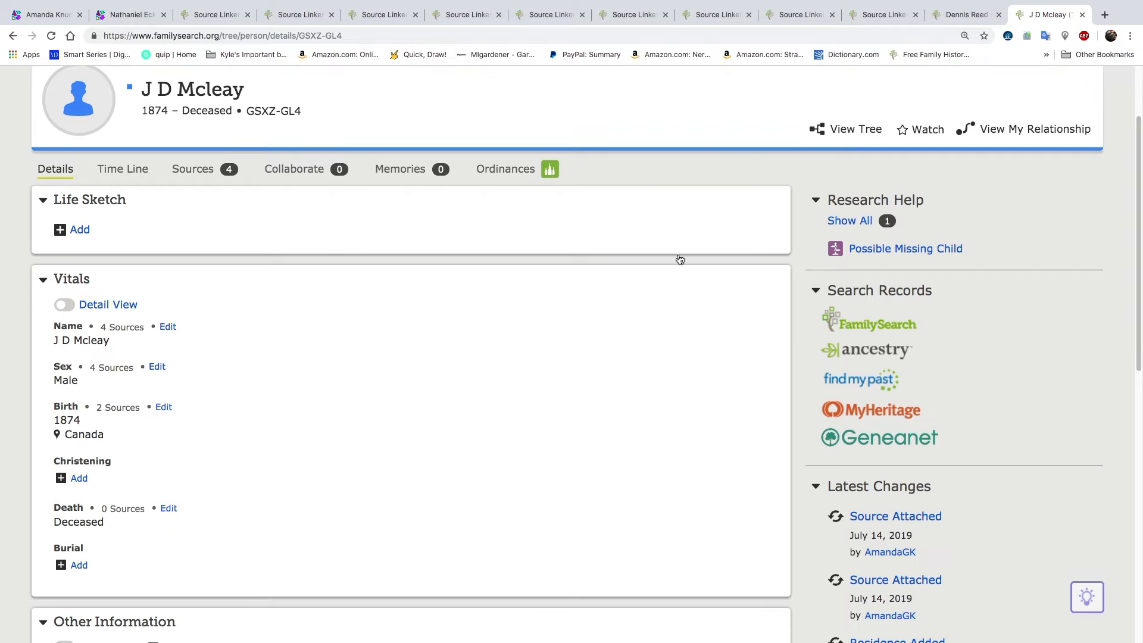
left_click(863, 356)
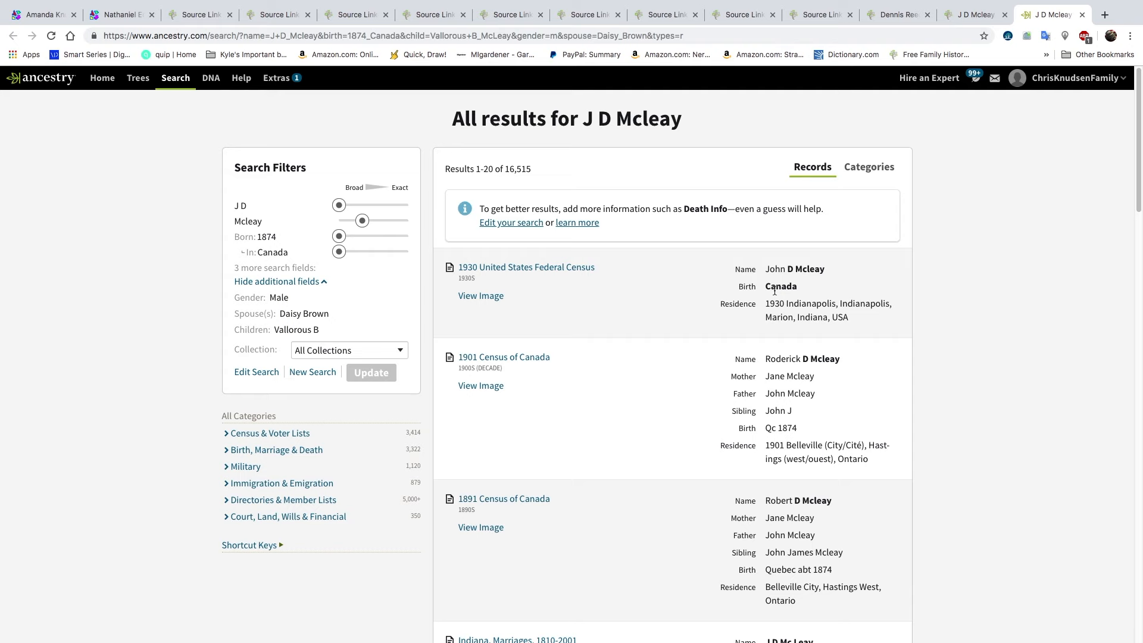
- Return to the father's FamilySearch page, open his son's profile from the family members, and close the father's Ancestry results
left_click(975, 15)
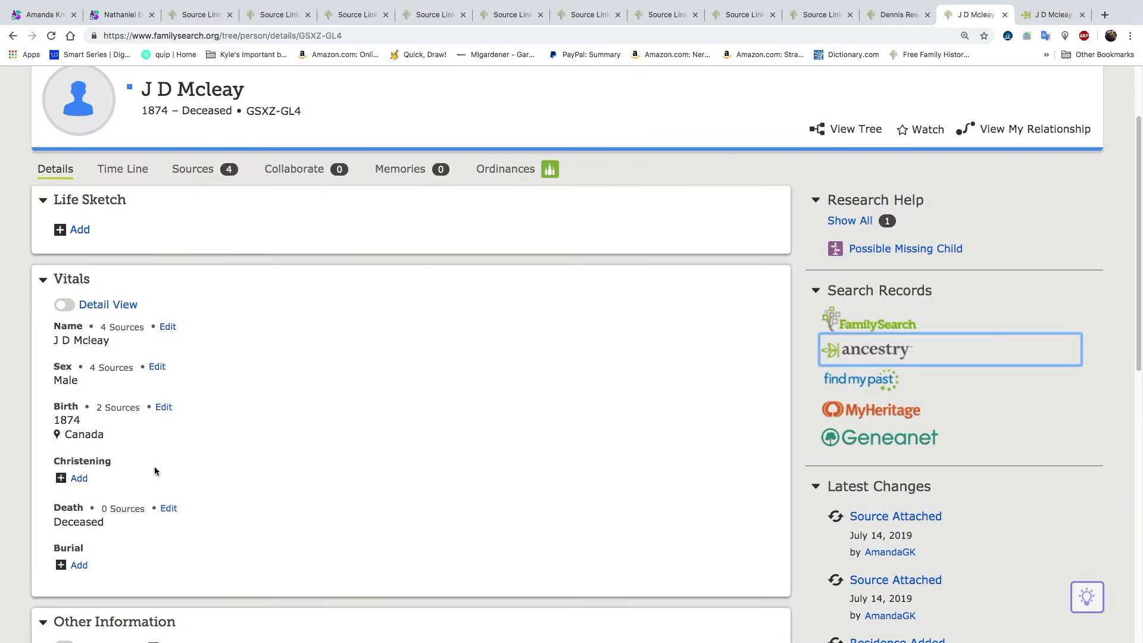
scroll(267, 424, "down", 10)
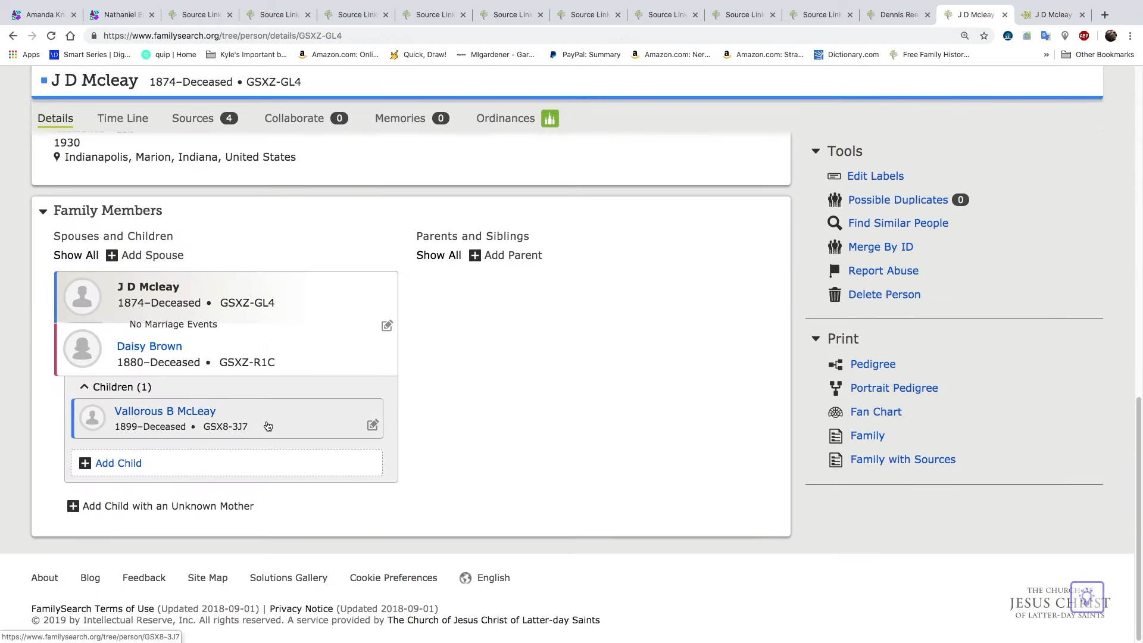
mouse_move(197, 415)
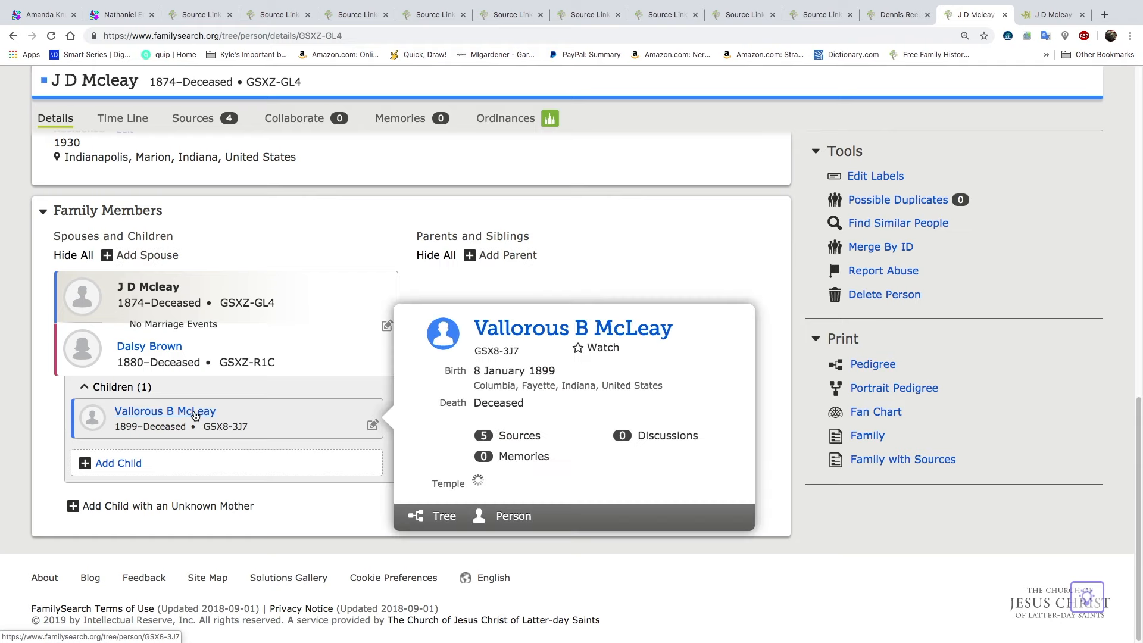
left_click(507, 516)
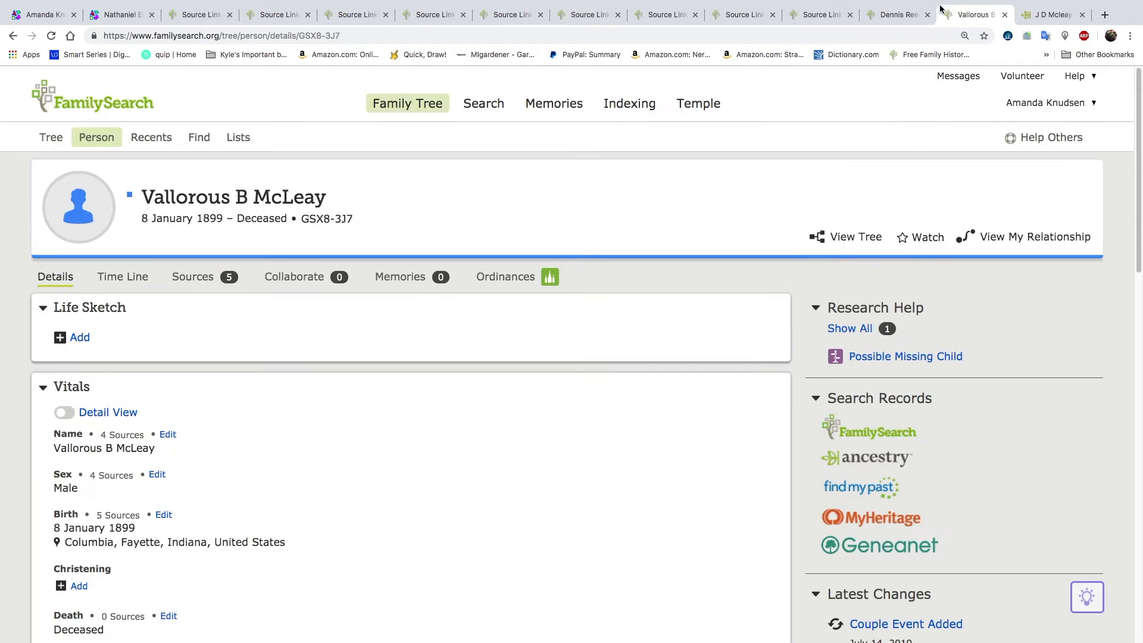
left_click(1063, 15)
left_click(1084, 16)
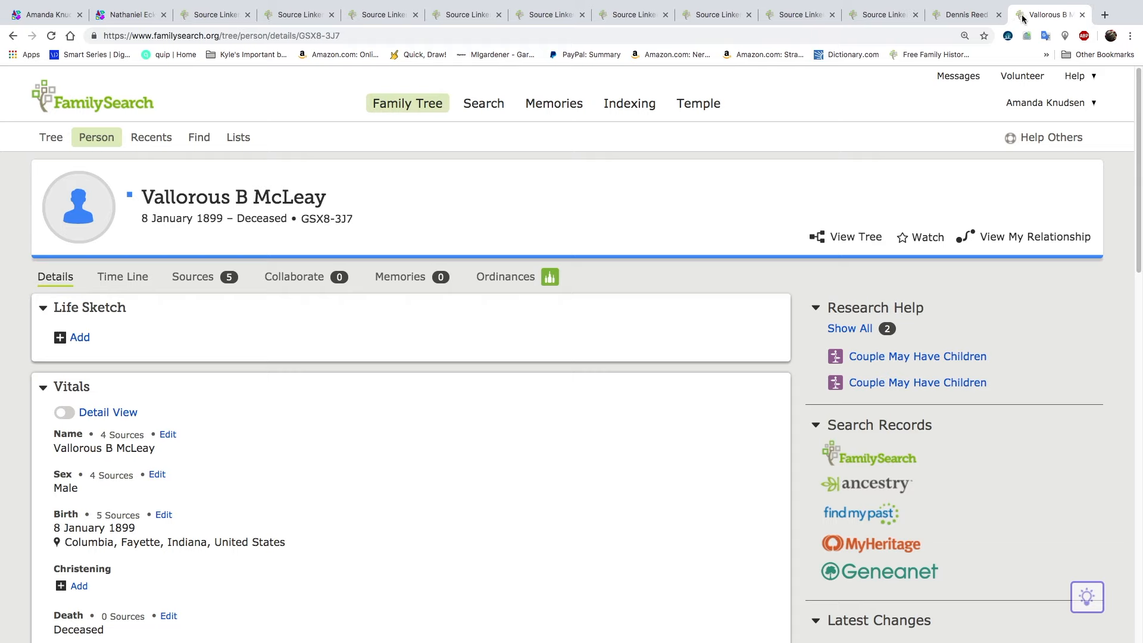
- Search Ancestry for the son's records, open his Indiana, Marriages, 1810-2001 entry, and follow it to the father's linked record
left_click(870, 483)
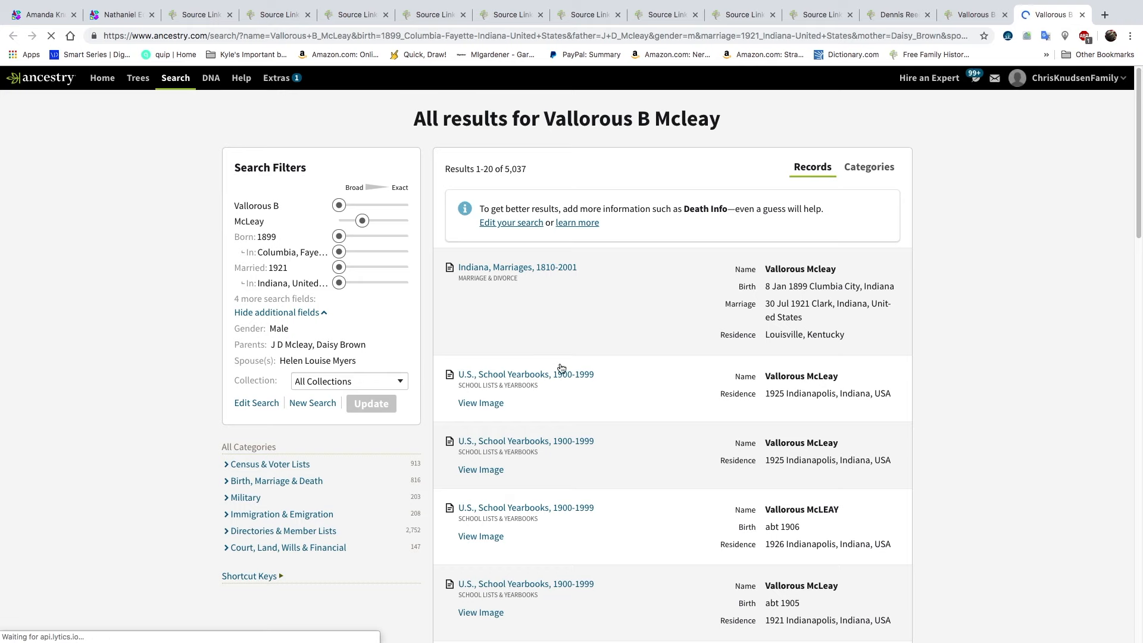
left_click(562, 267)
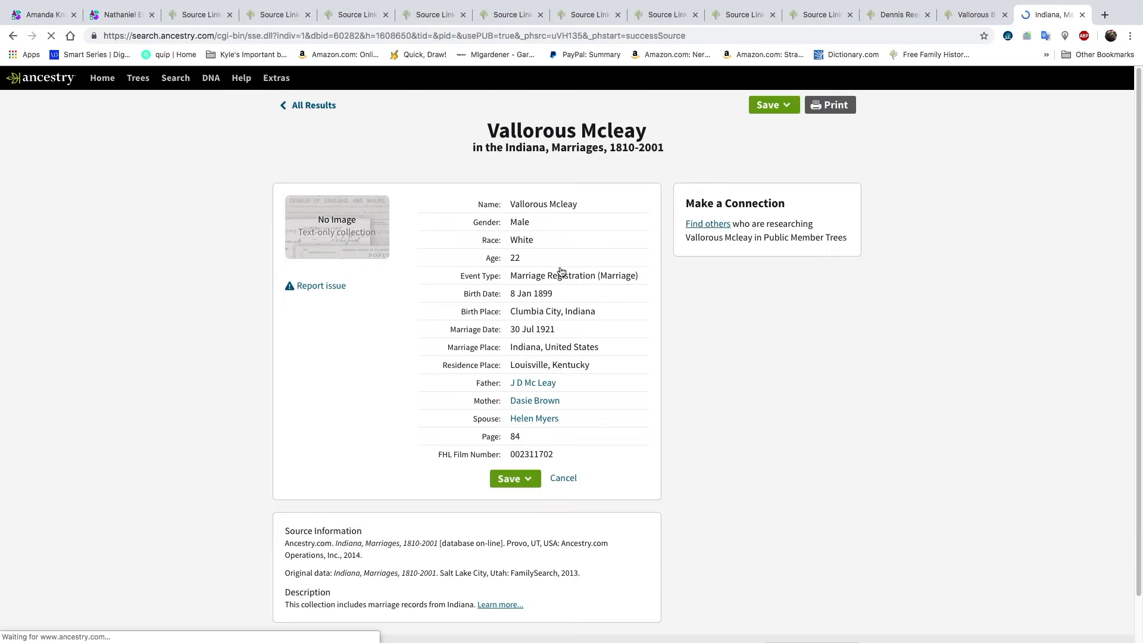
left_click(532, 383)
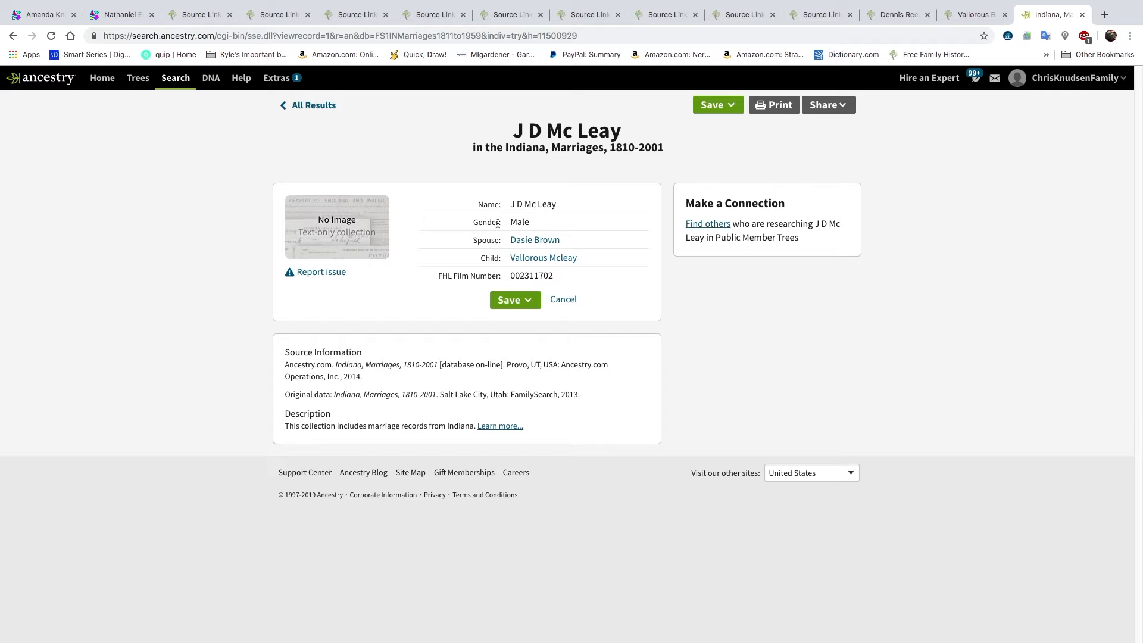
- Return to the son's Ancestry results, open his 1930 United States Federal Census record, and review the household members
left_click(11, 36)
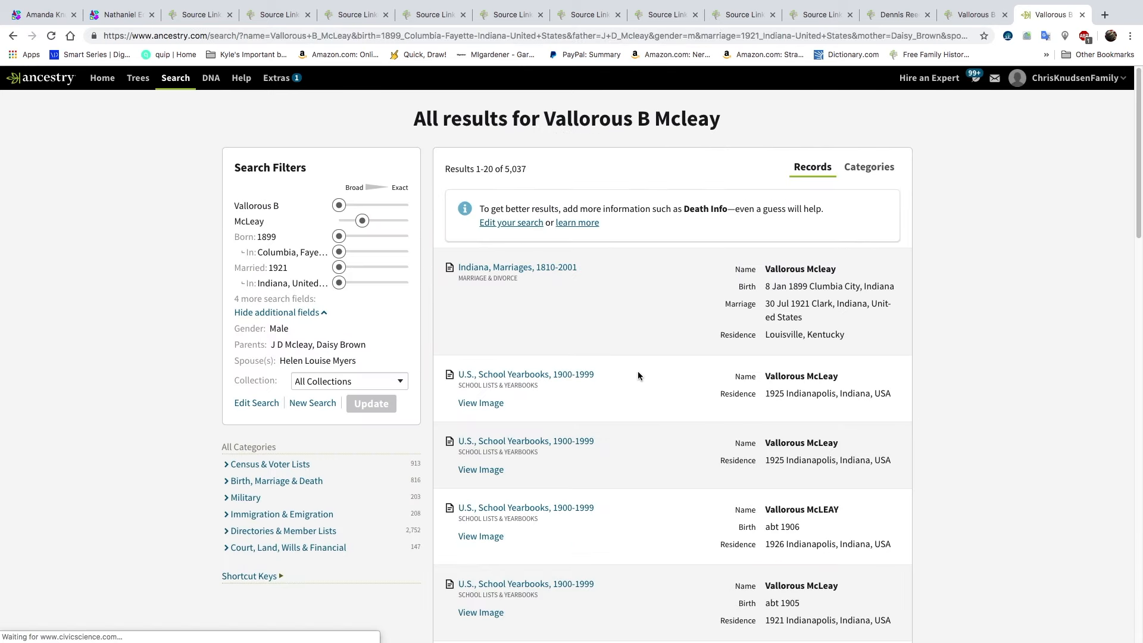
scroll(638, 376, "down", 3)
scroll(634, 374, "down", 3)
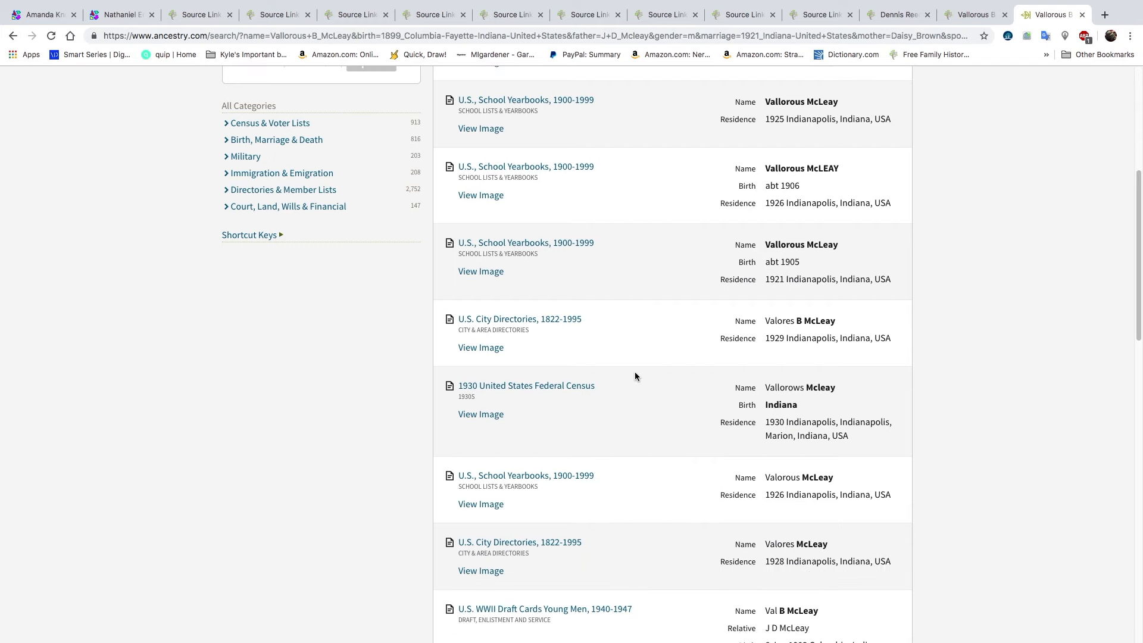
mouse_move(578, 394)
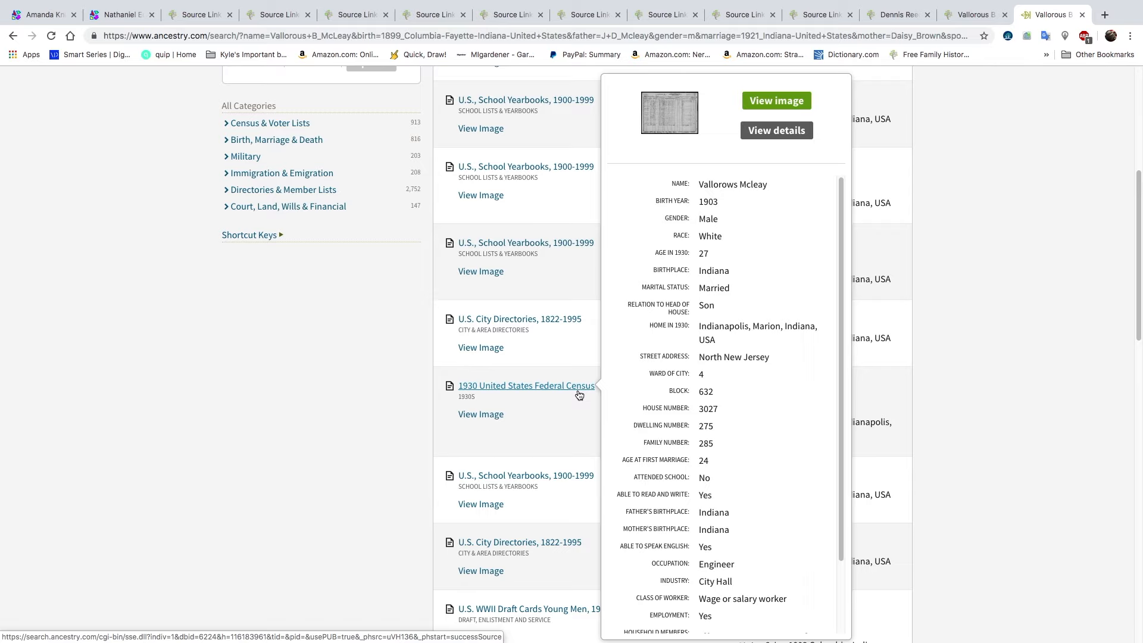
scroll(686, 435, "down", 3)
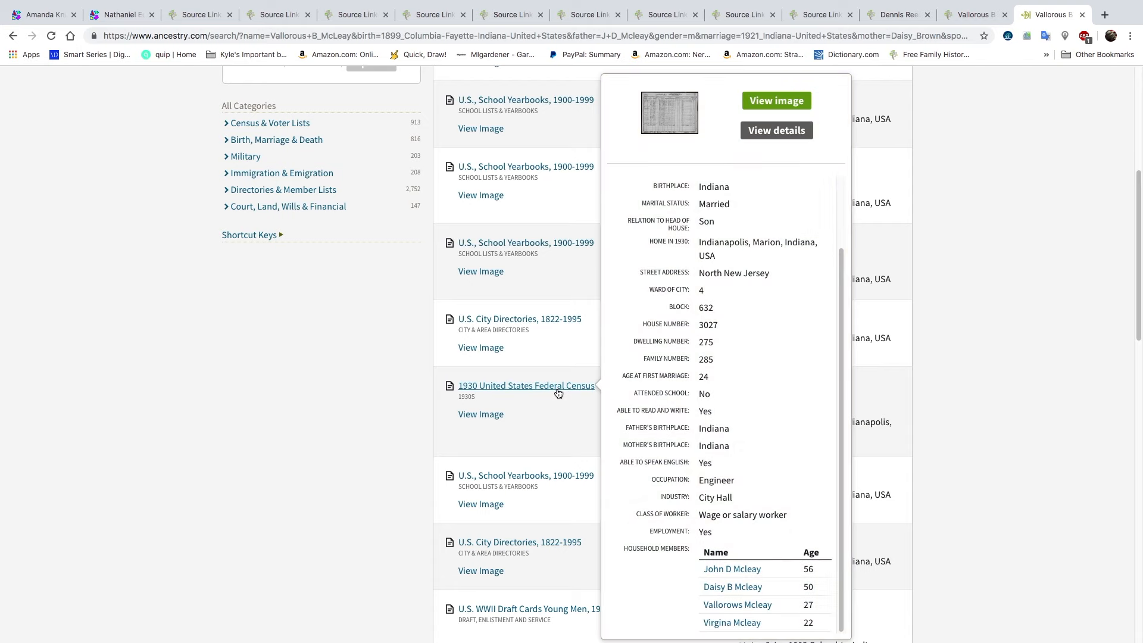
left_click(559, 388)
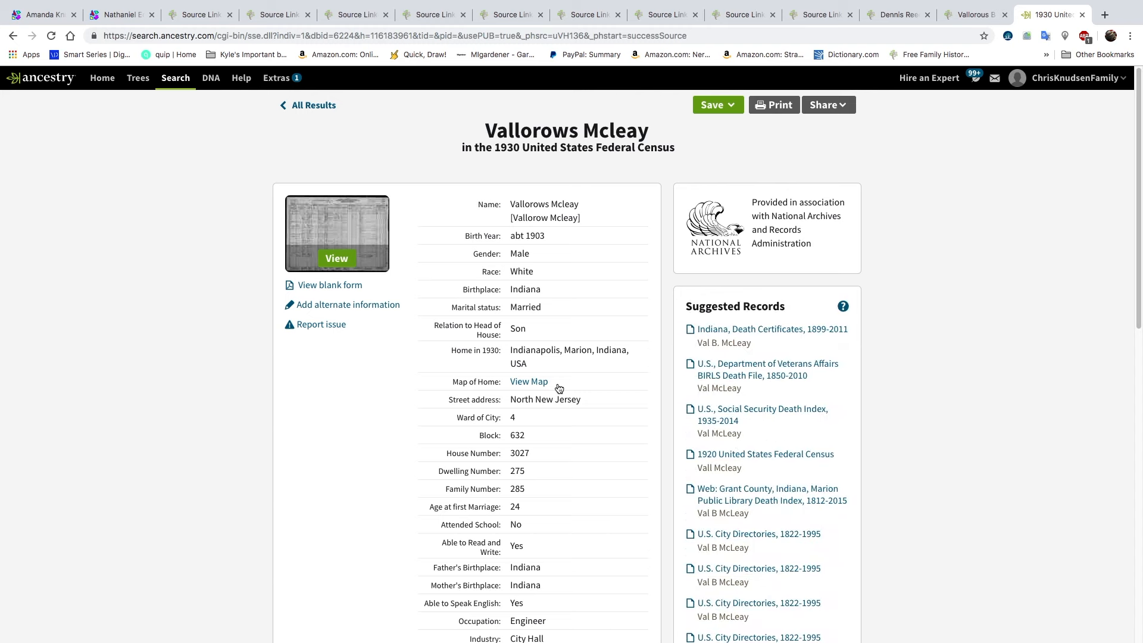
scroll(558, 388, "down", 3)
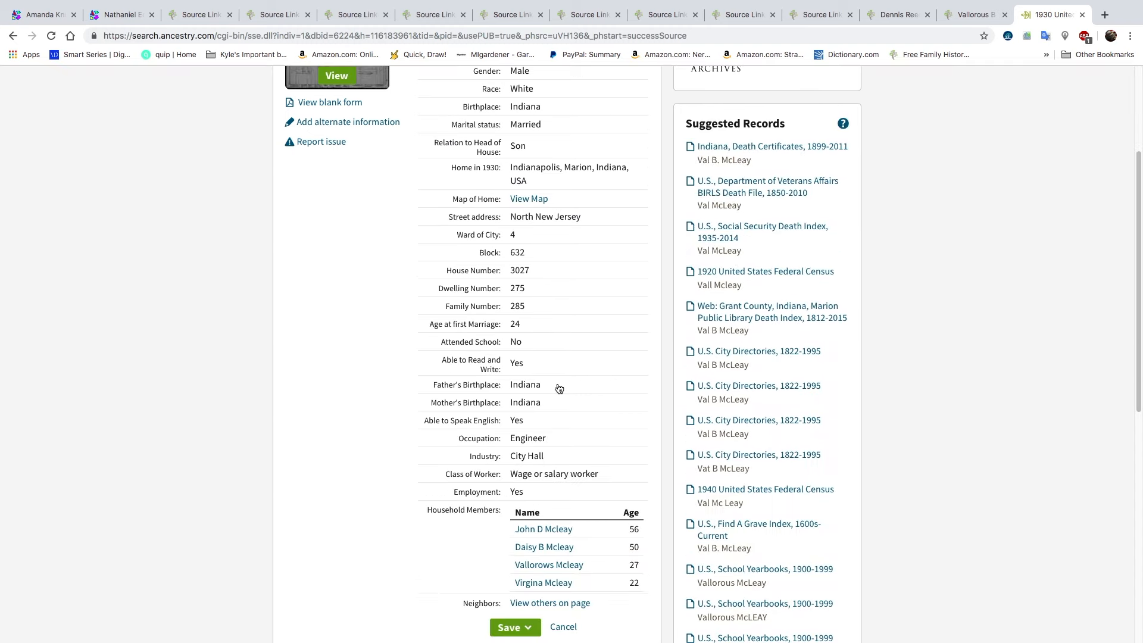
- Check the son's FamilySearch profile, and open his suggested Indiana, Death Certificates, 1899-2011 record in a new tab
left_click(970, 15)
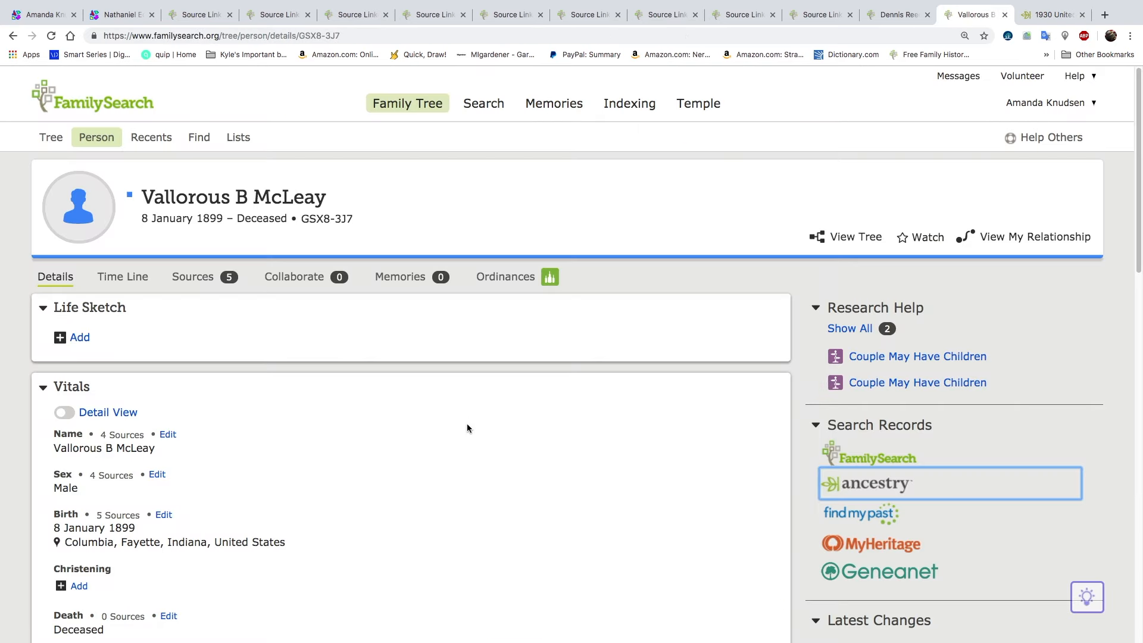
scroll(467, 428, "down", 2)
left_click(1053, 14)
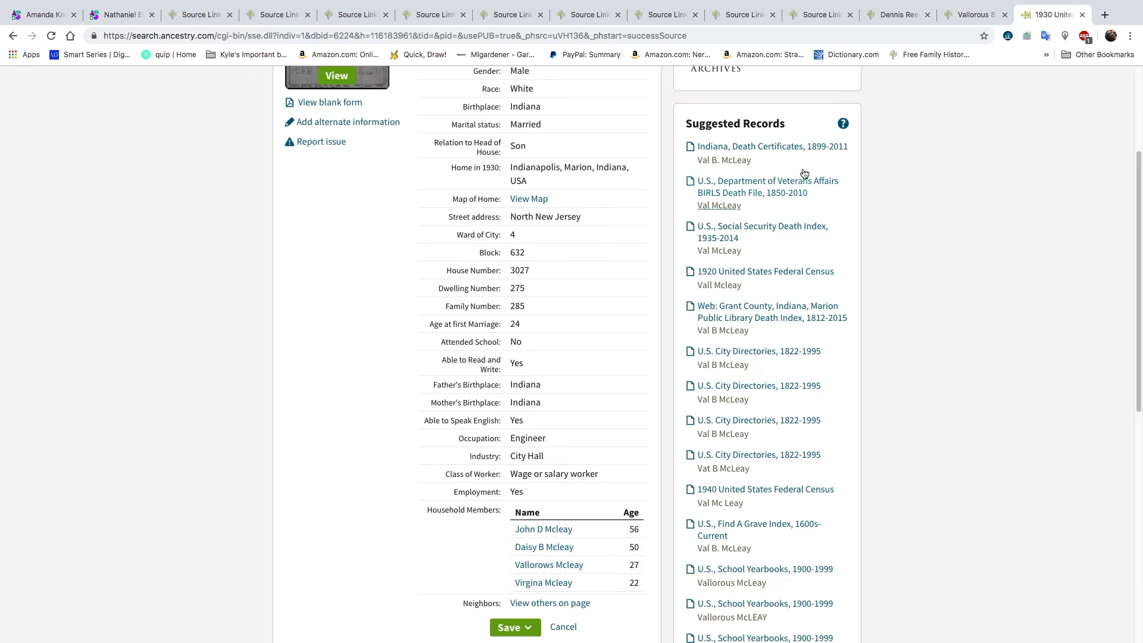
right_click(728, 146)
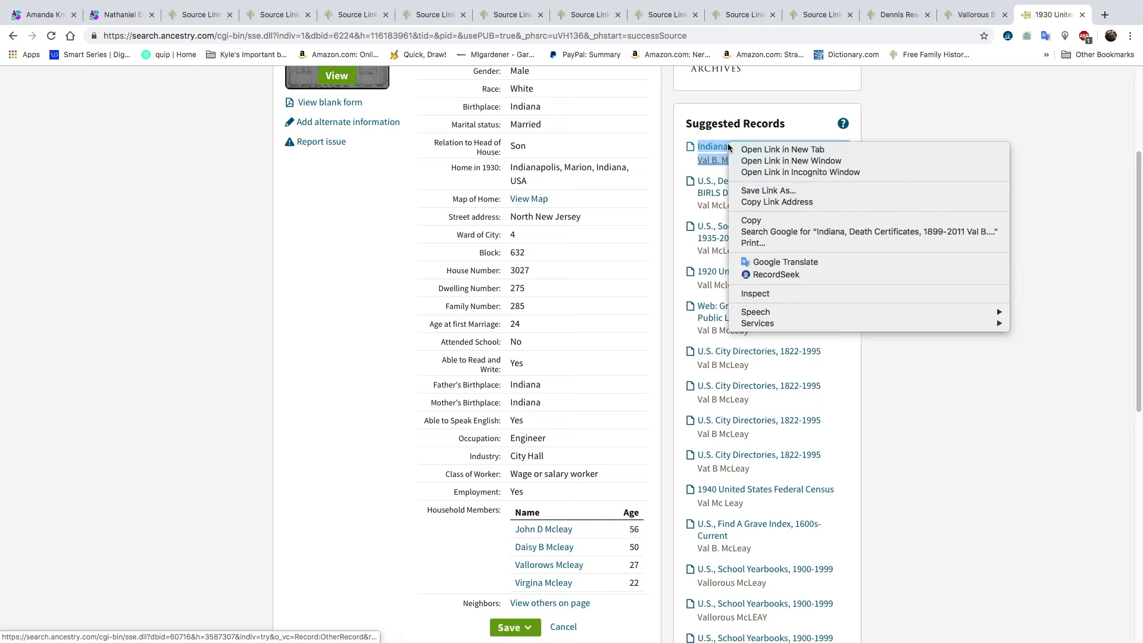
left_click(773, 150)
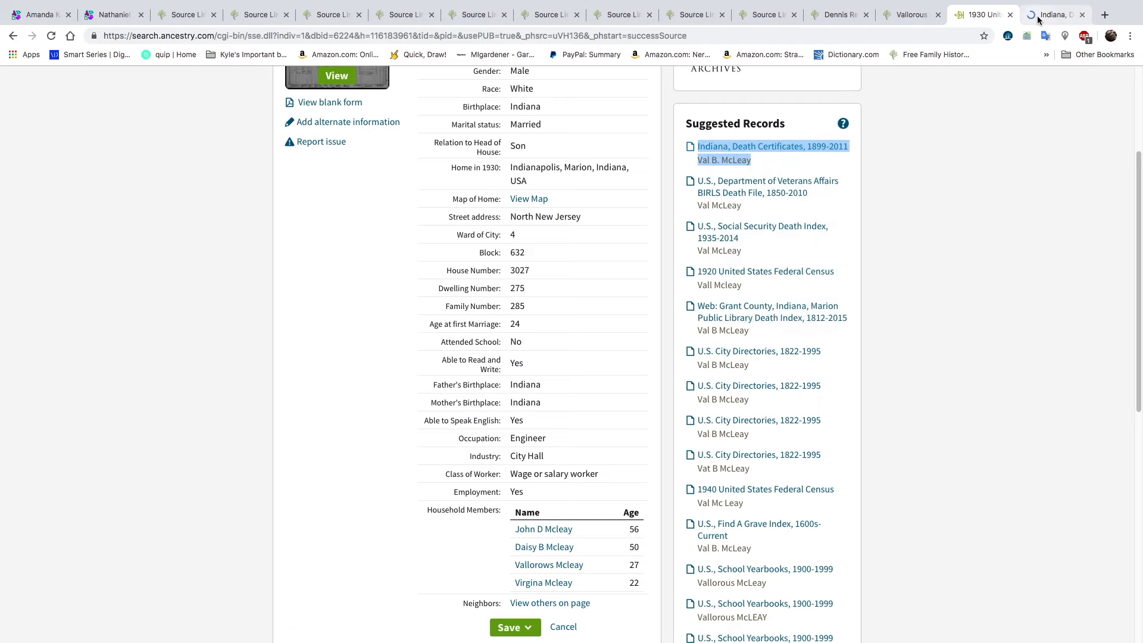
key("ctrl+Tab")
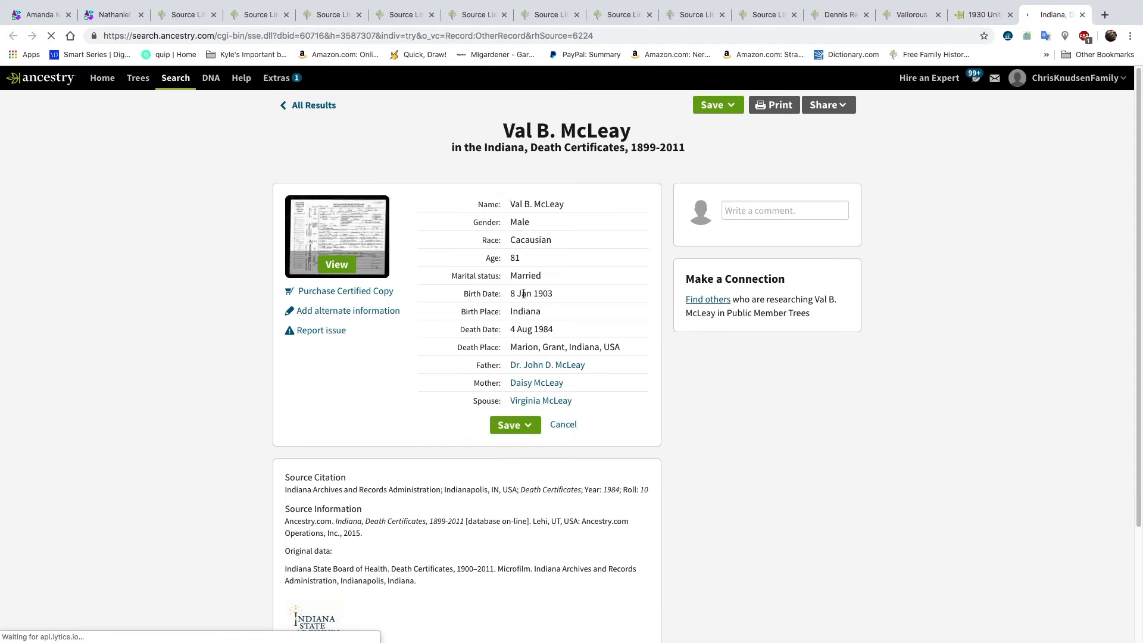
- Copy the death date from the Indiana death certificate record and enter 4 Aug 1984 as the son's date of death on FamilySearch
triple_click(527, 329)
key("super+c")
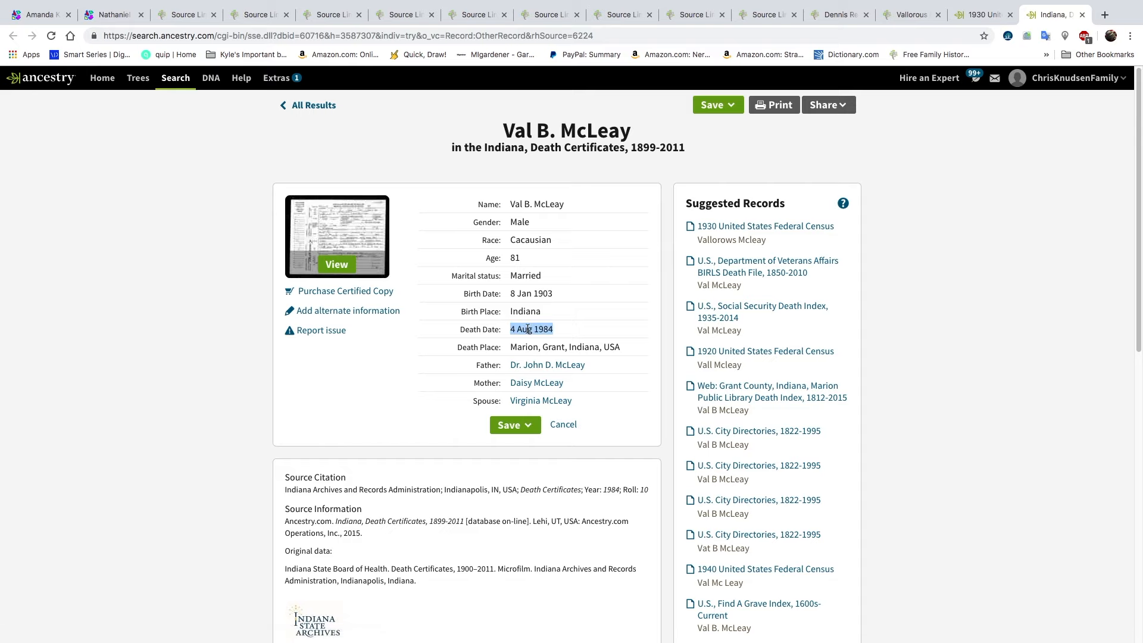
left_click(912, 14)
left_click(168, 519)
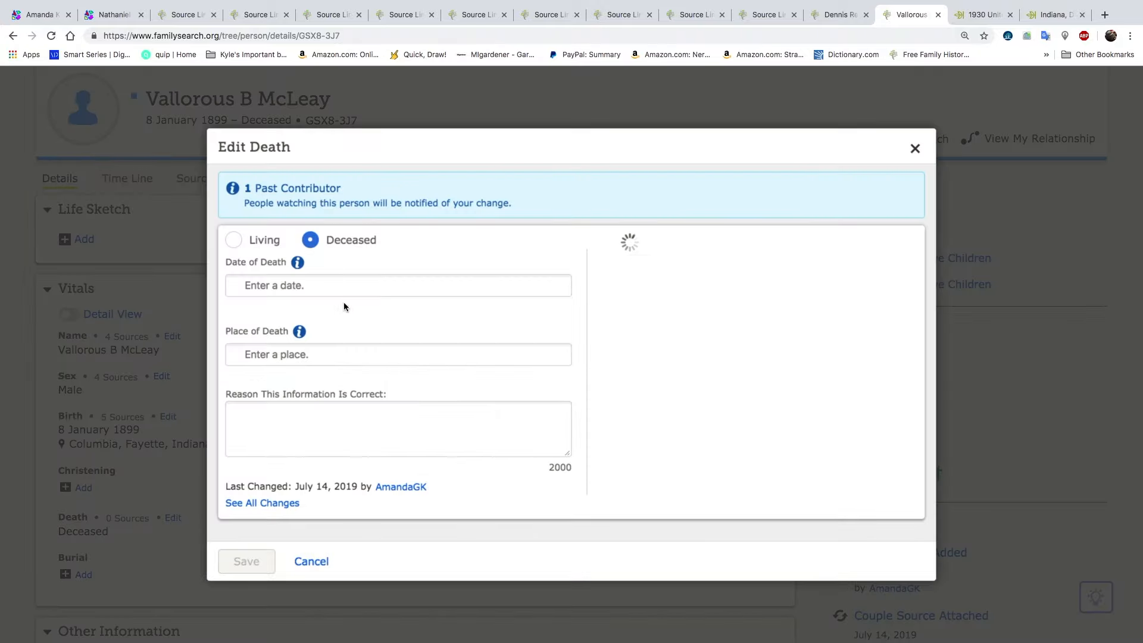
left_click(326, 286)
key("super+v")
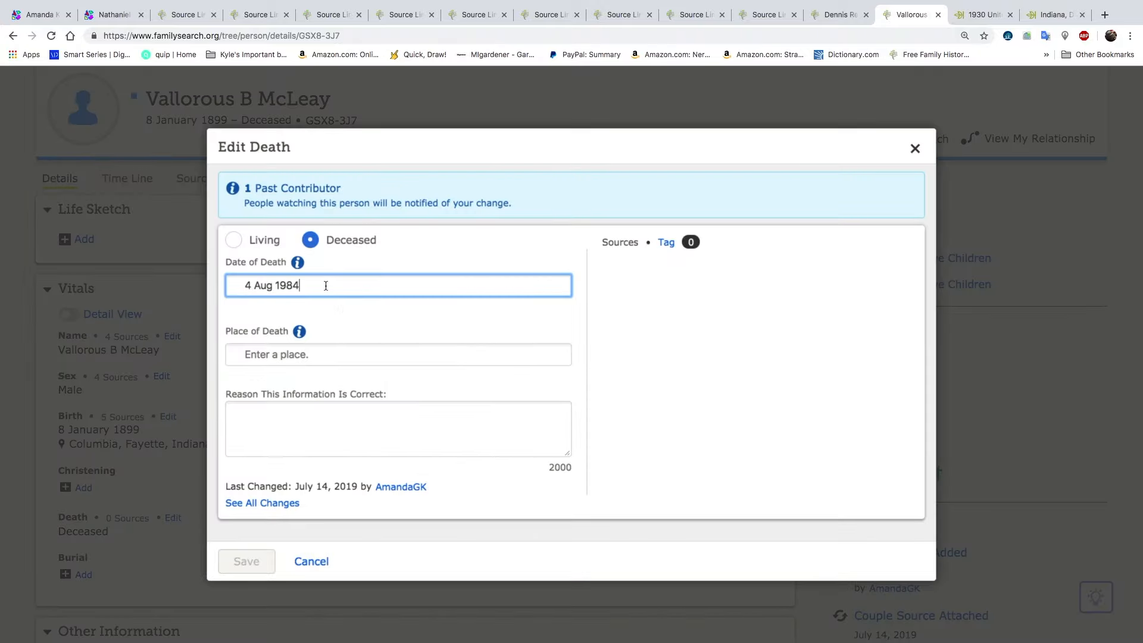
- Copy the death place from the certificate record, set the place of death to Marion, Grant, Indiana, United States, and save the death details
left_click(289, 353)
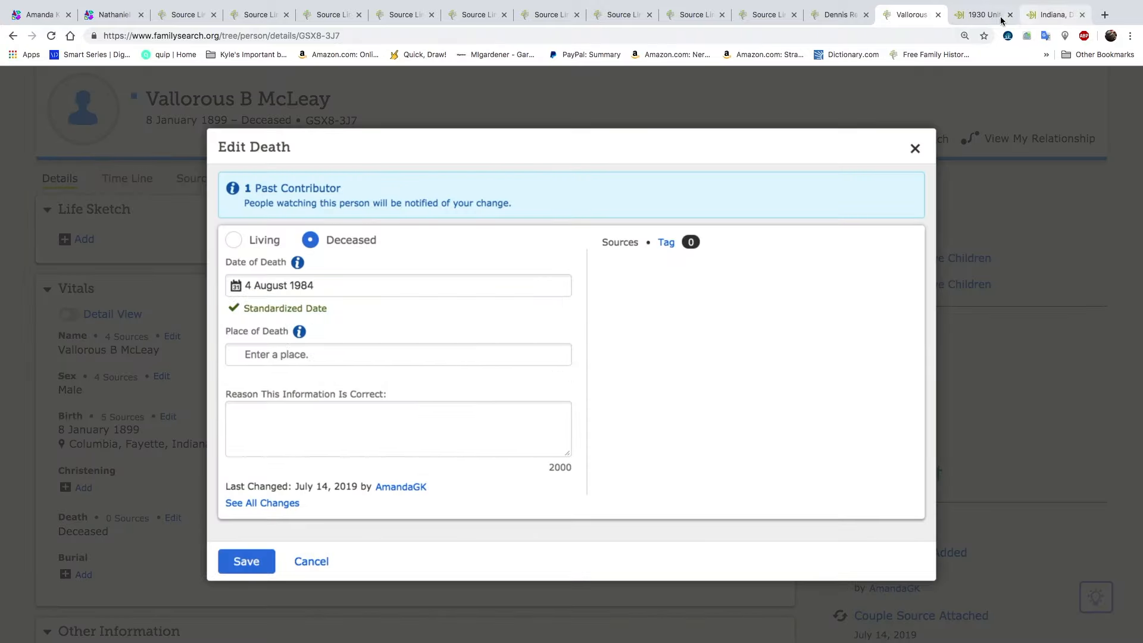
left_click(1054, 14)
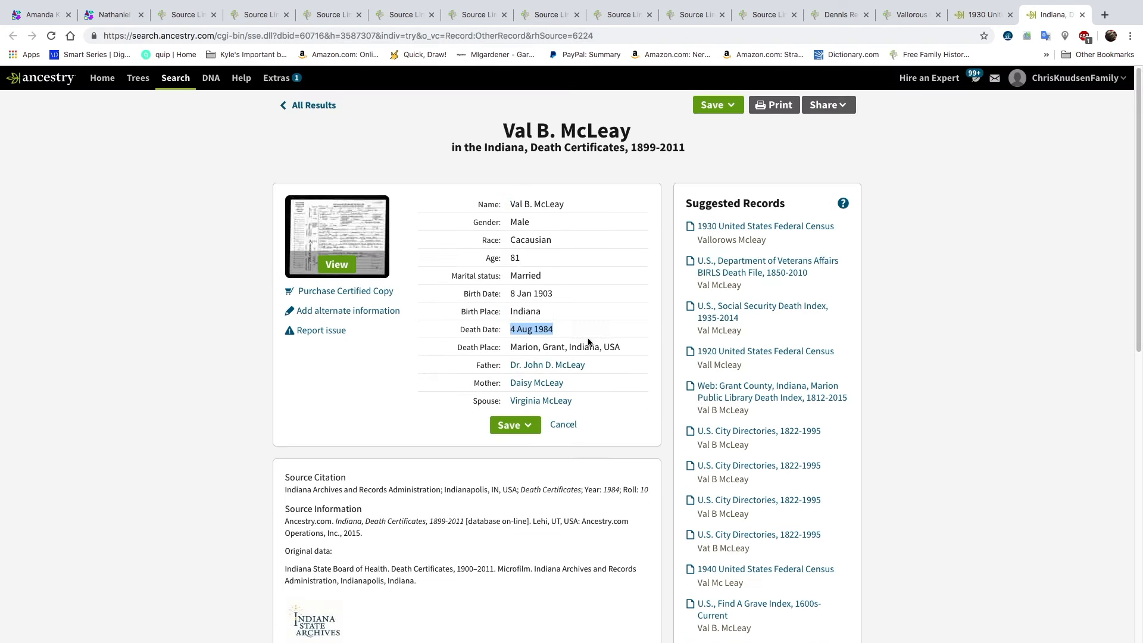
triple_click(564, 347)
key("ctrl+c")
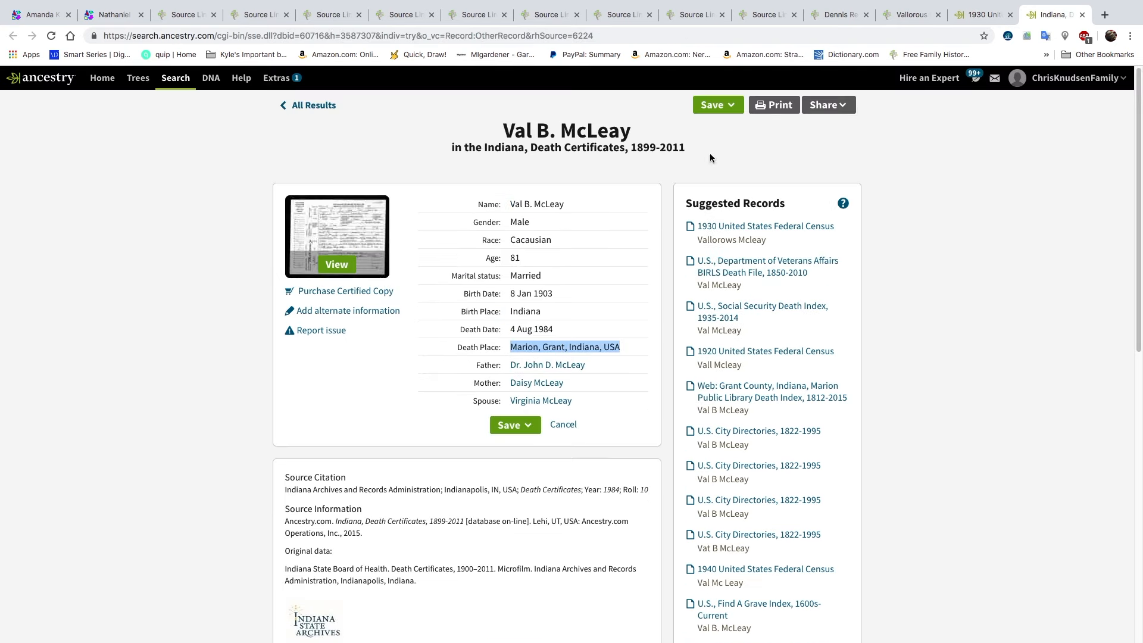
left_click(910, 14)
left_click(422, 354)
key("ctrl+v")
left_click(403, 422)
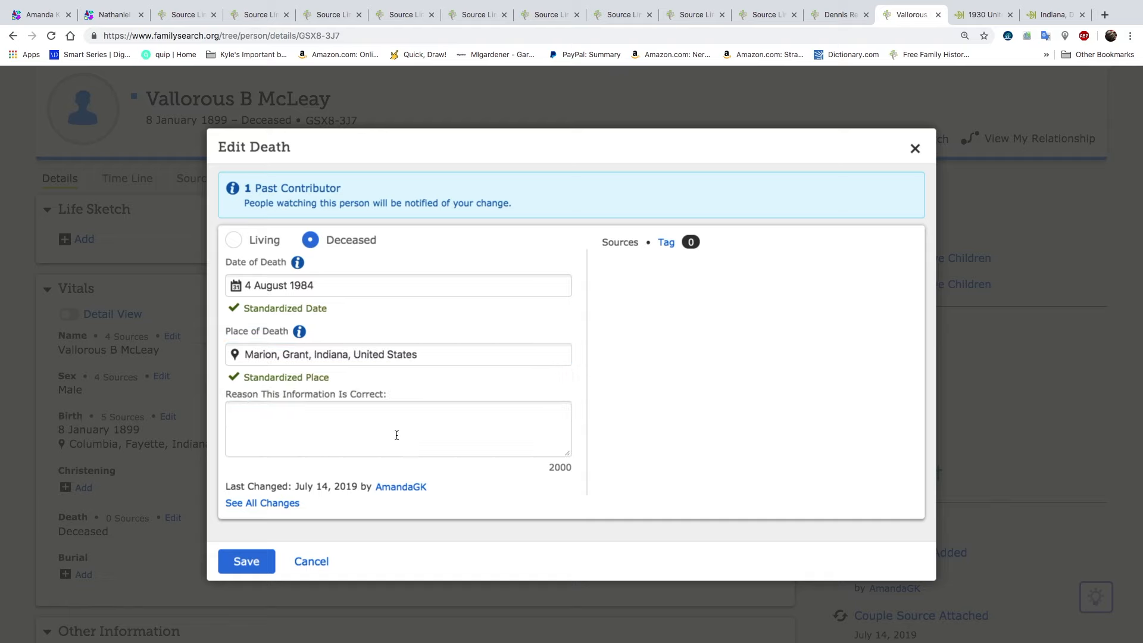
left_click(251, 568)
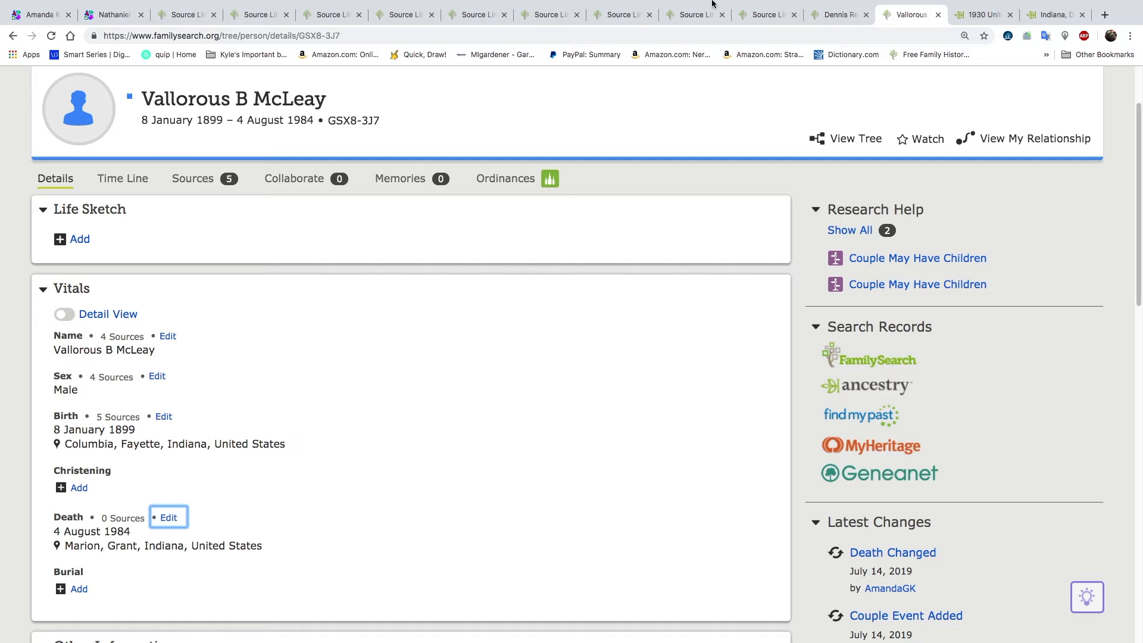
- Return to the son's death certificate record, follow it to the father's linked record, and review his suggested records
left_click(969, 15)
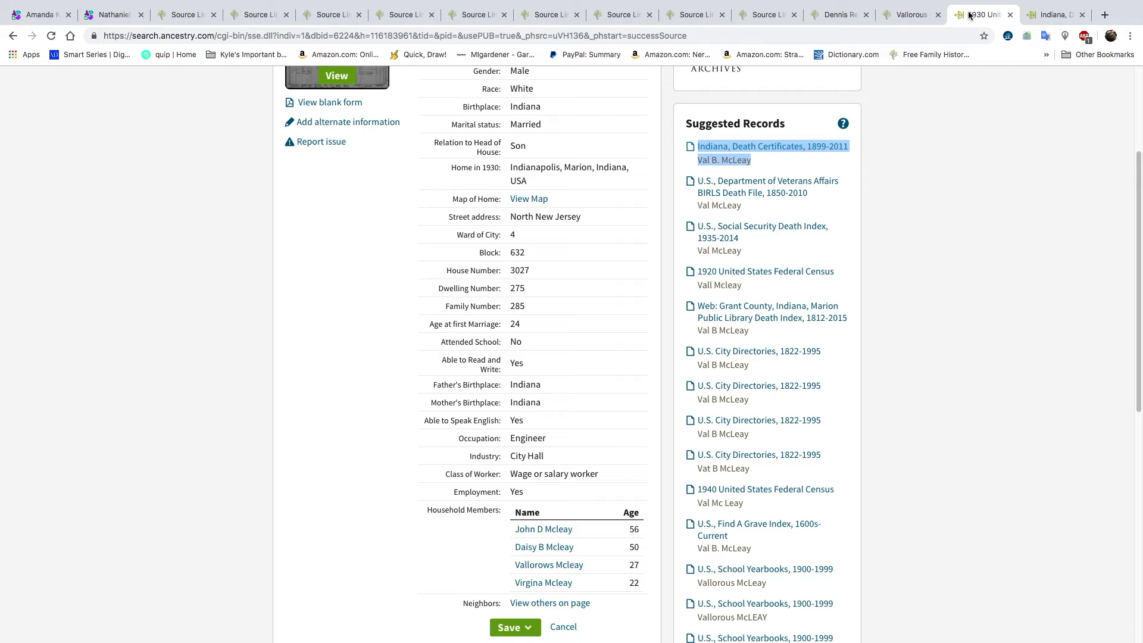
left_click(1060, 15)
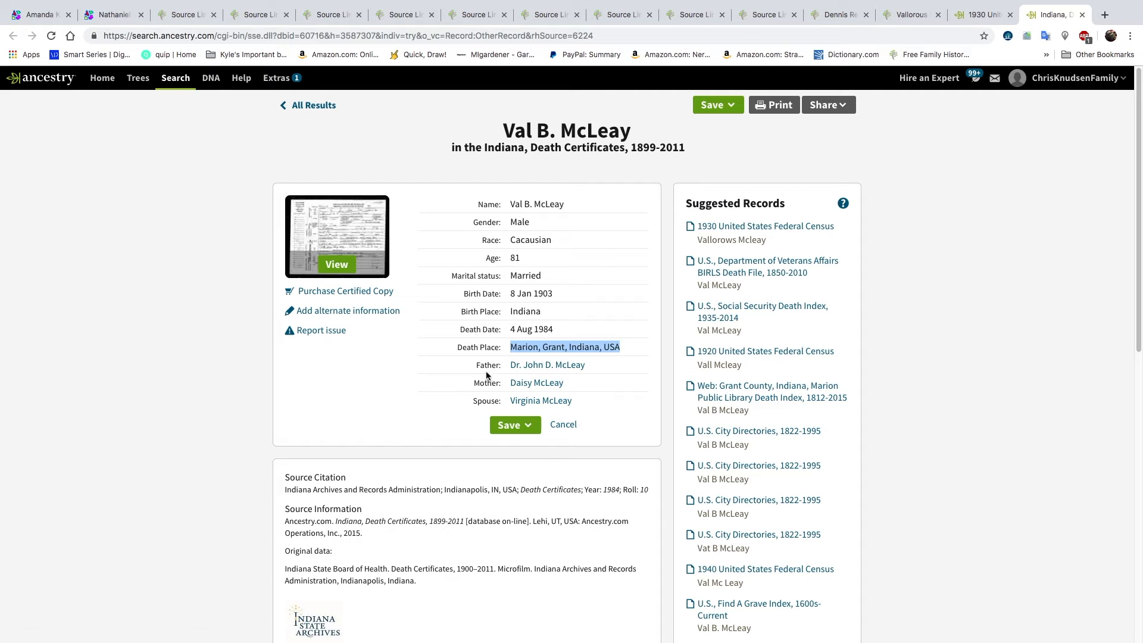
left_click(542, 366)
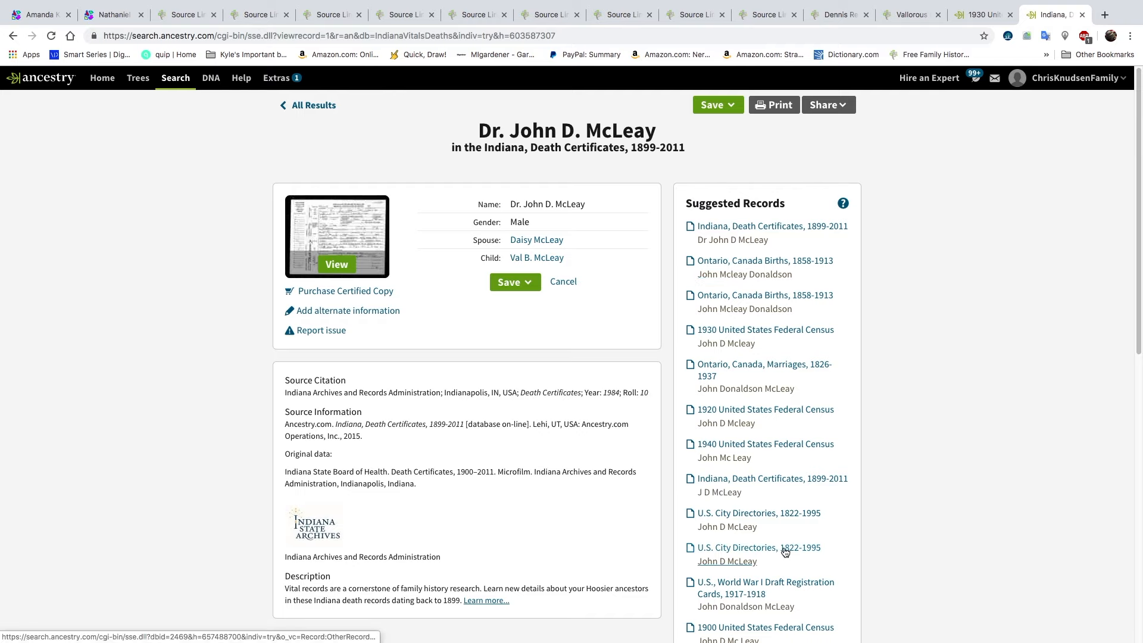
scroll(784, 540, "down", 1)
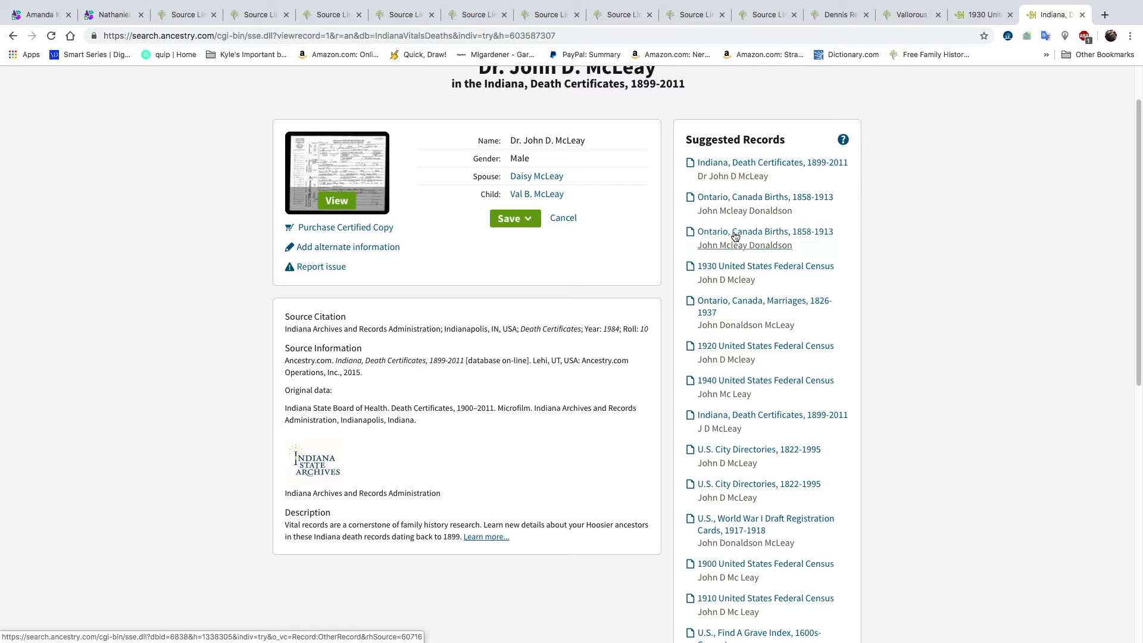
scroll(735, 237, "up", 1)
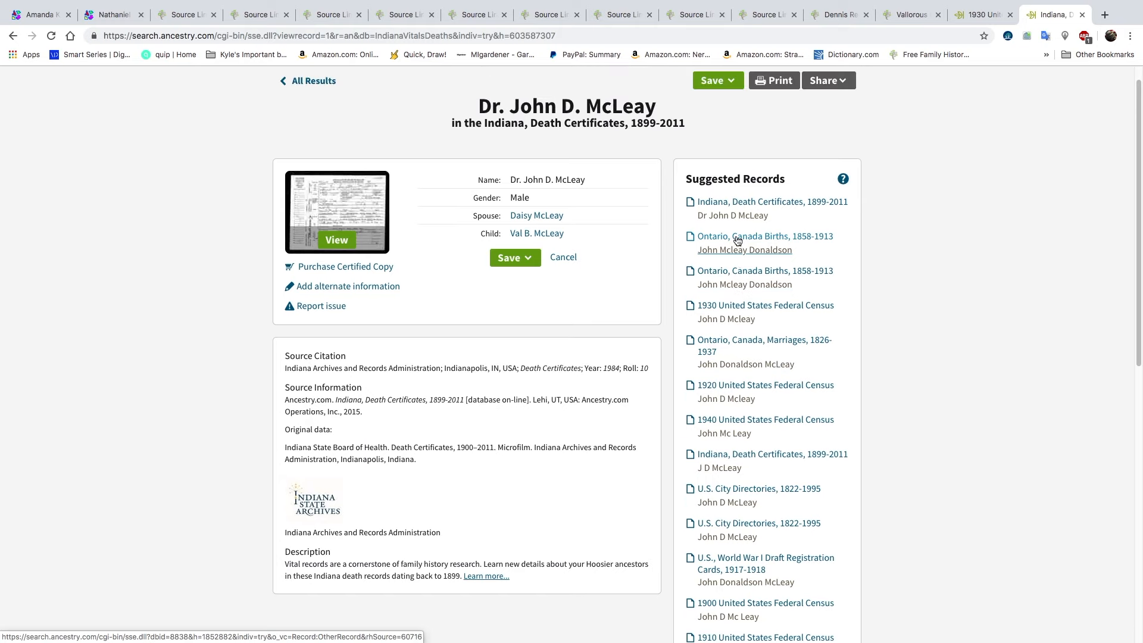
- Open the father's suggested Indiana death certificate, two Ontario births, Ontario marriage, and World War I draft registration records in new tabs
right_click(733, 203)
left_click(754, 205)
right_click(740, 232)
left_click(762, 238)
right_click(754, 271)
left_click(774, 275)
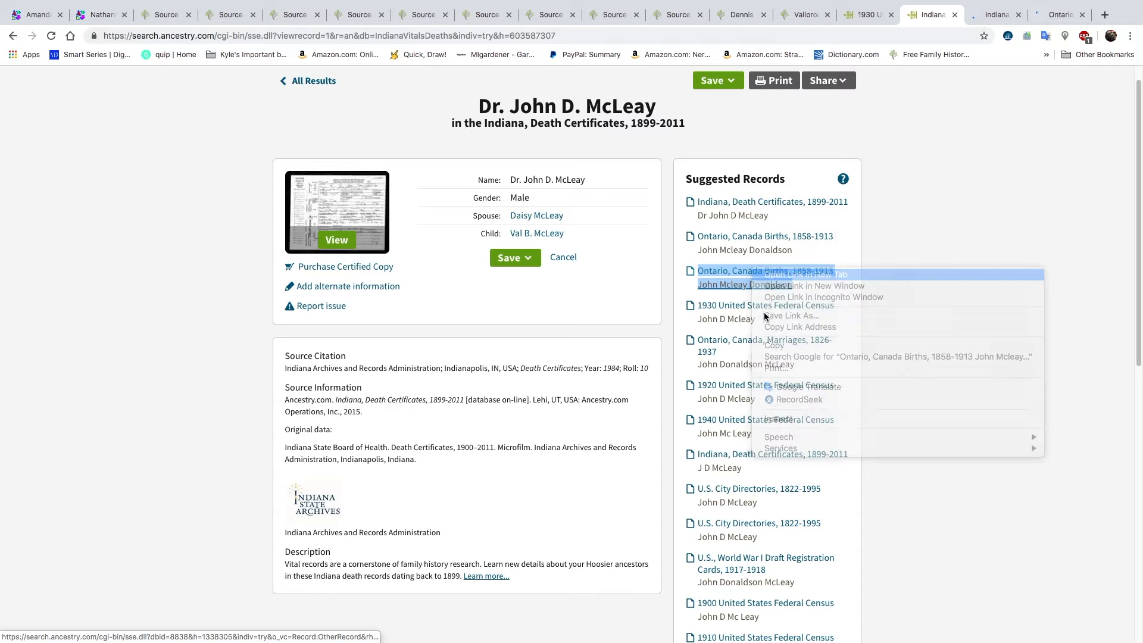
right_click(765, 343)
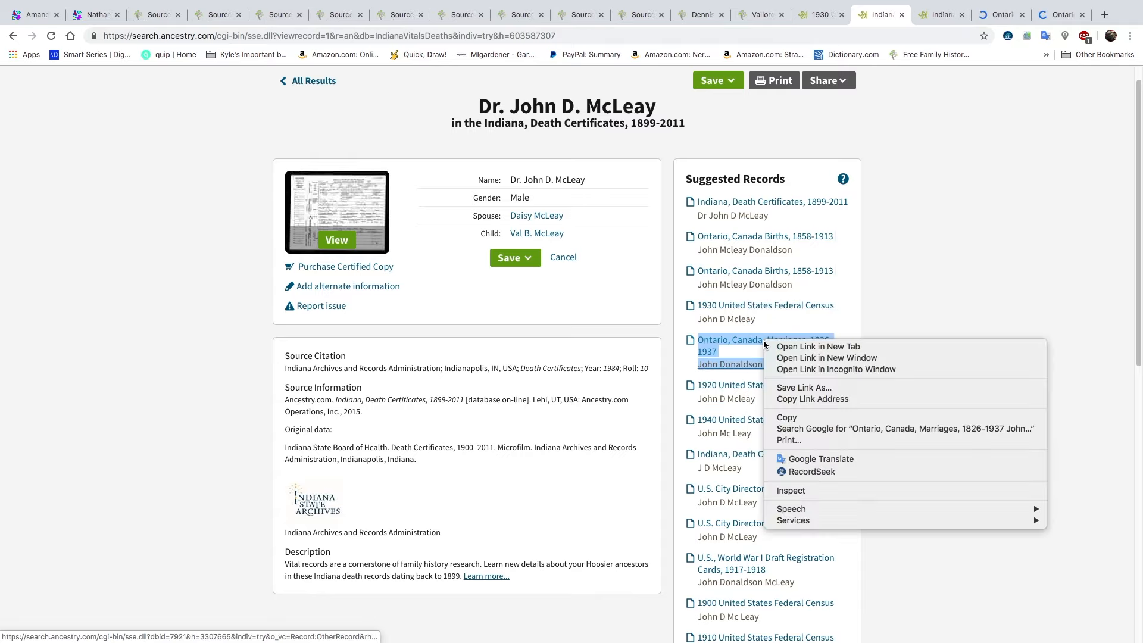
left_click(769, 347)
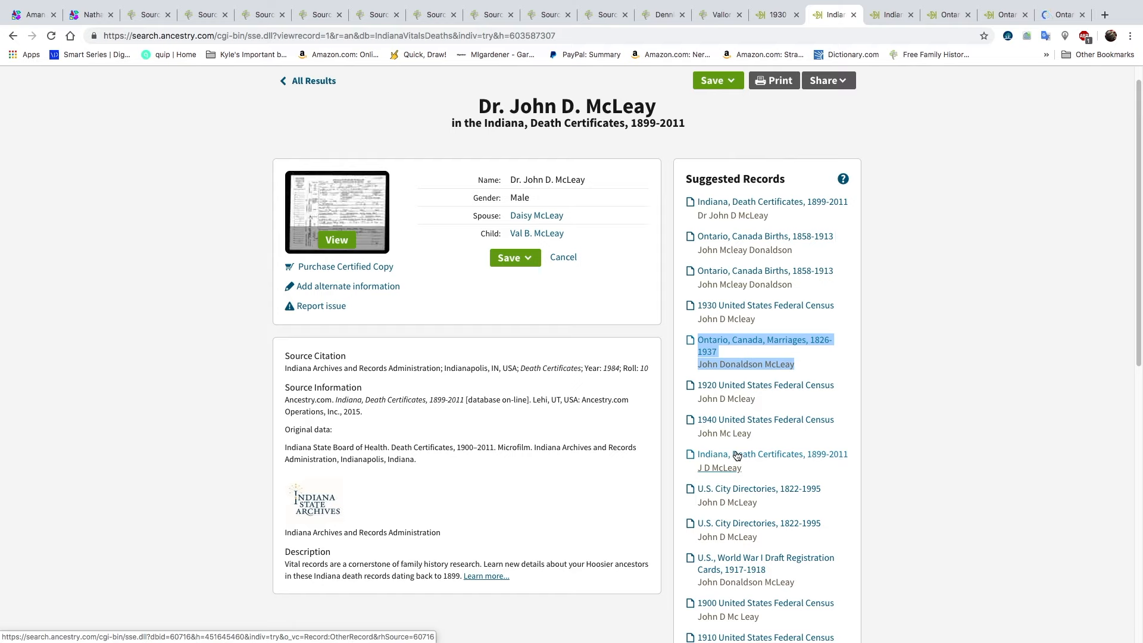
right_click(738, 560)
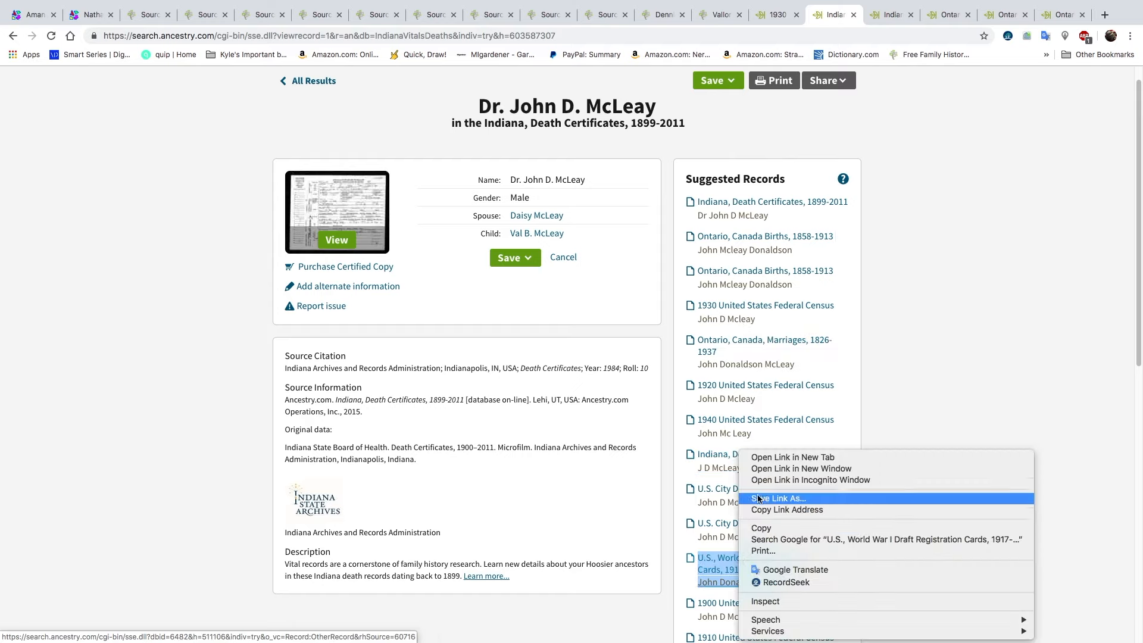
left_click(774, 458)
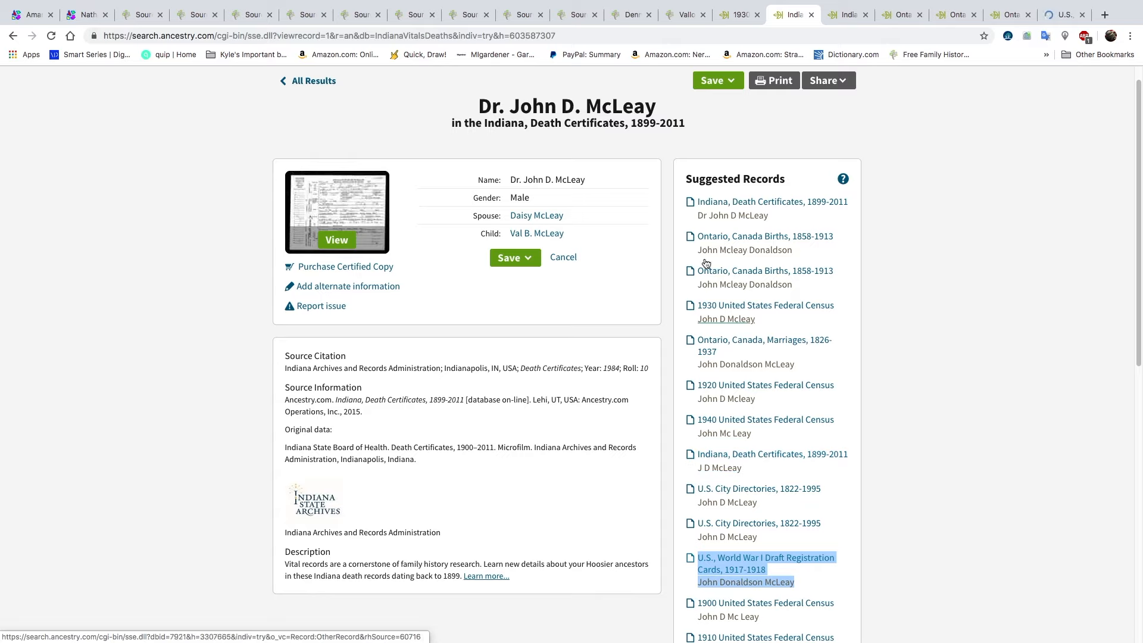
- Open the father's FamilySearch person page from his son's family members, check his vitals, and return to his Ancestry death certificate record
left_click(683, 19)
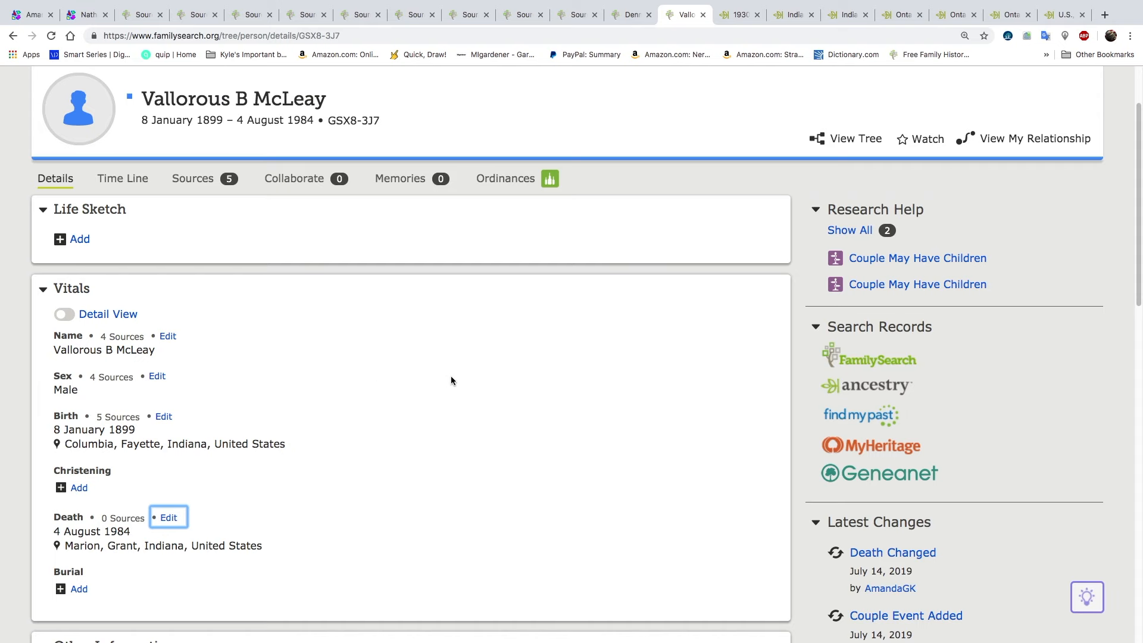
scroll(452, 376, "down", 10)
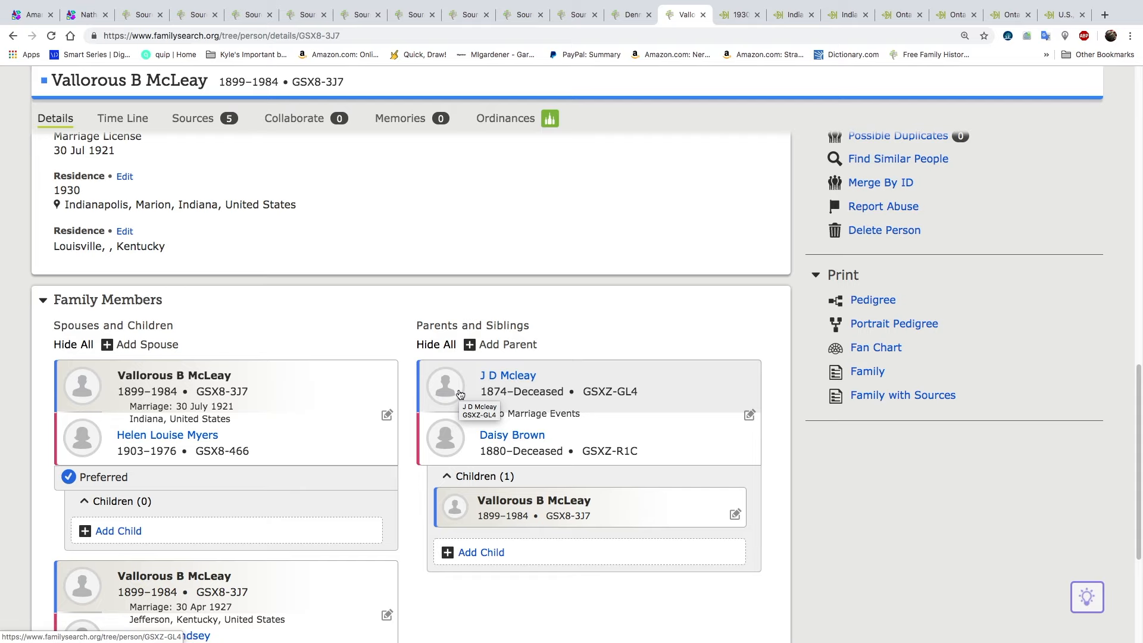
left_click(510, 377)
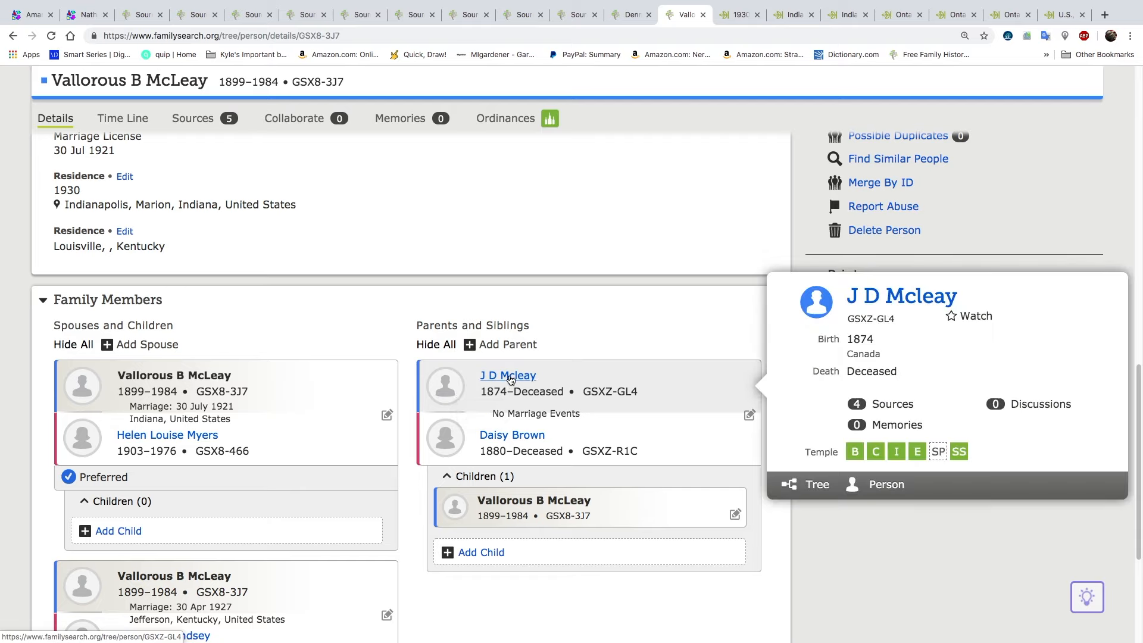
left_click(900, 487)
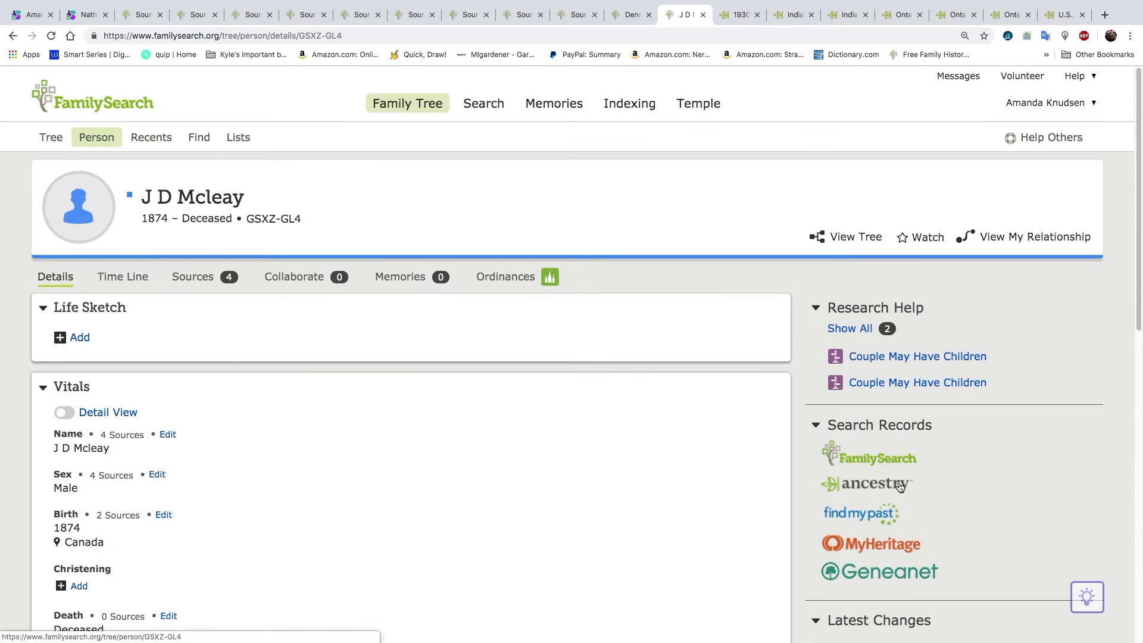
scroll(644, 439, "down", 5)
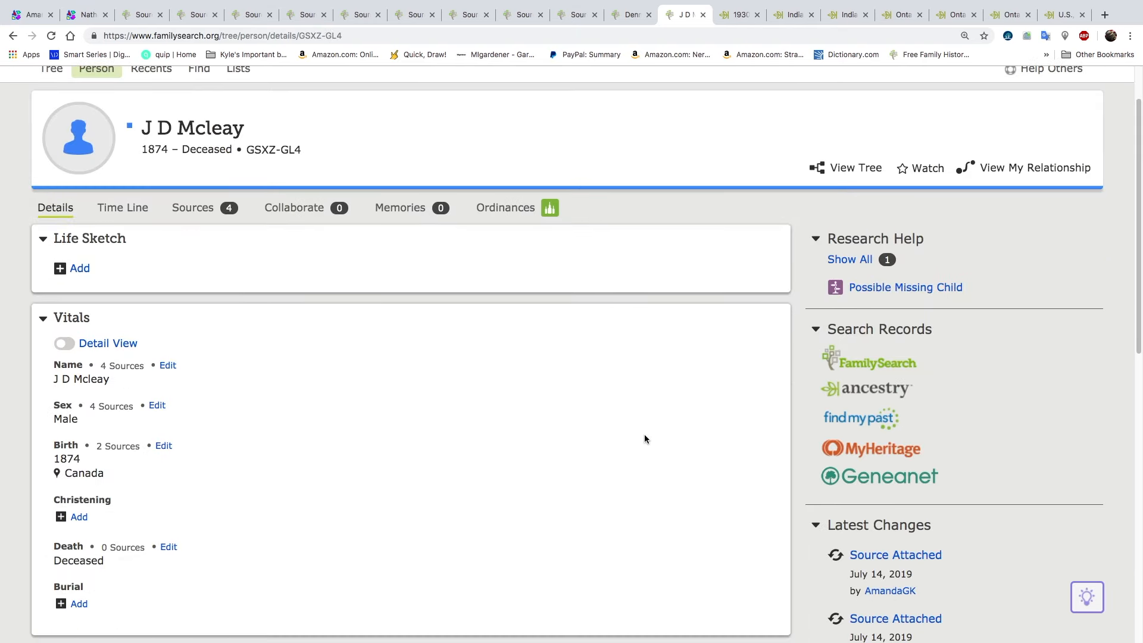
left_click(740, 15)
left_click(797, 18)
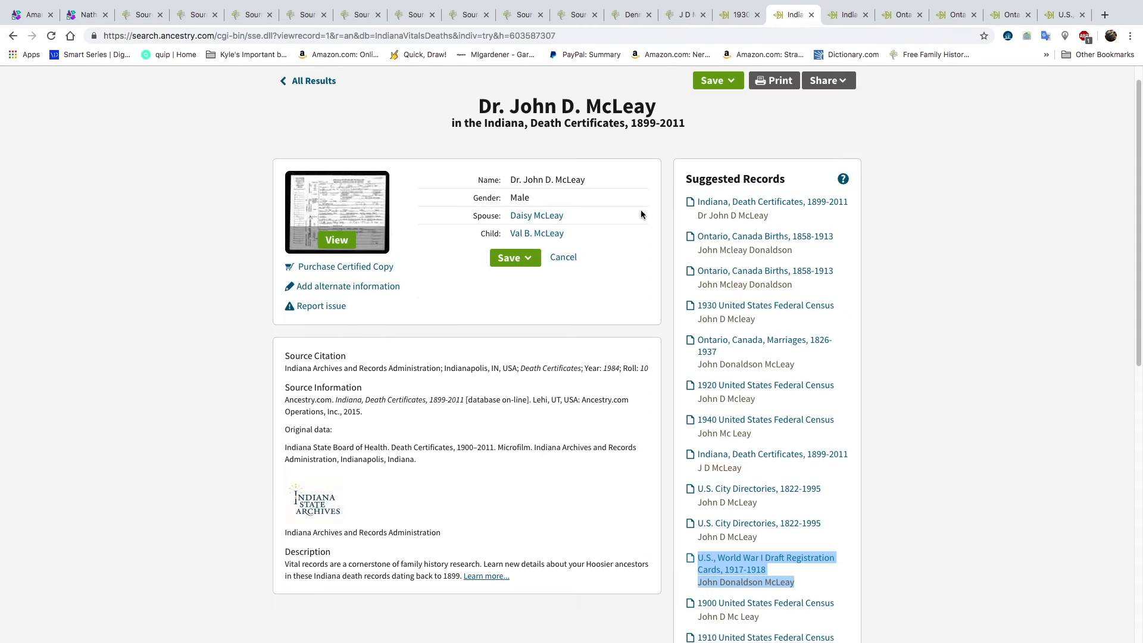
- Copy the birth date from the father's fuller Indiana death certificate record into the date of birth on his FamilySearch profile
left_click(834, 17)
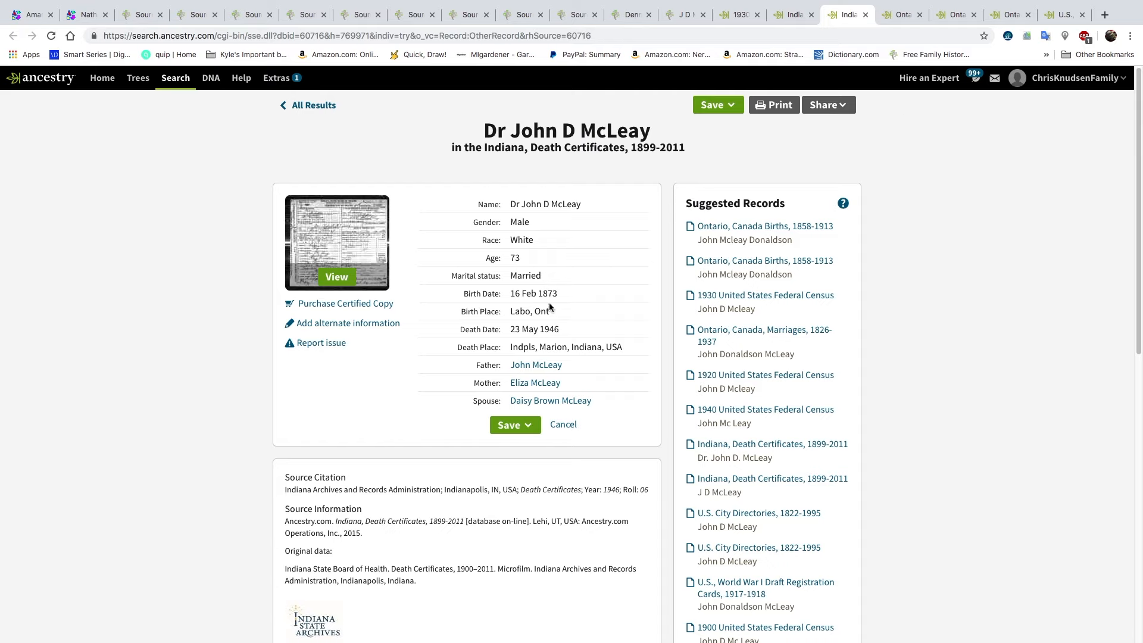
double_click(531, 293)
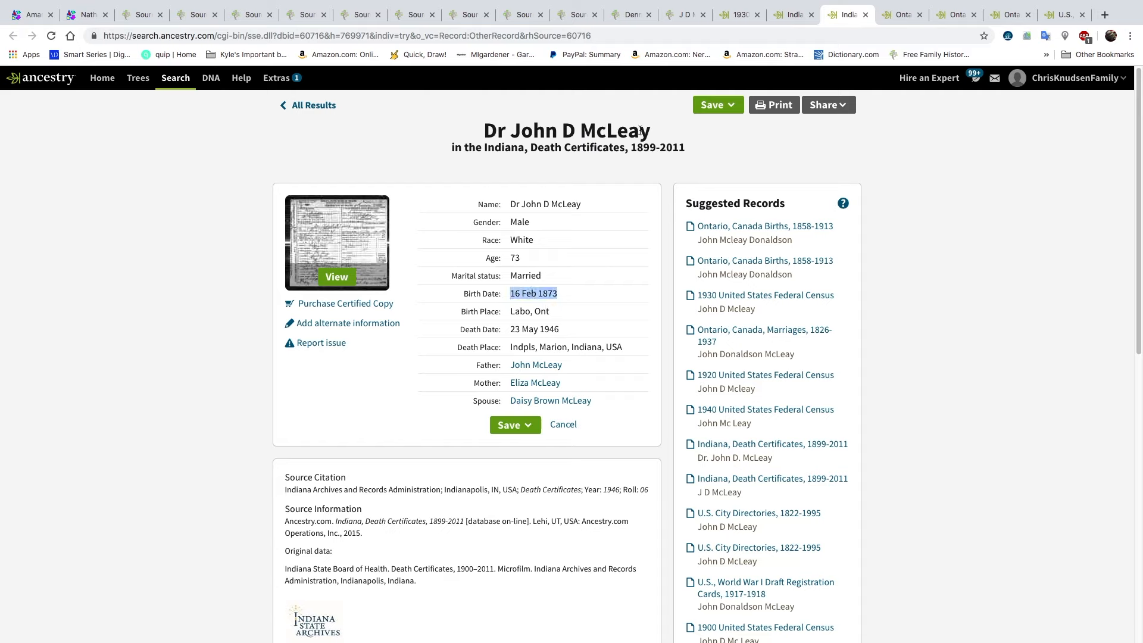
left_click(680, 18)
left_click(164, 266)
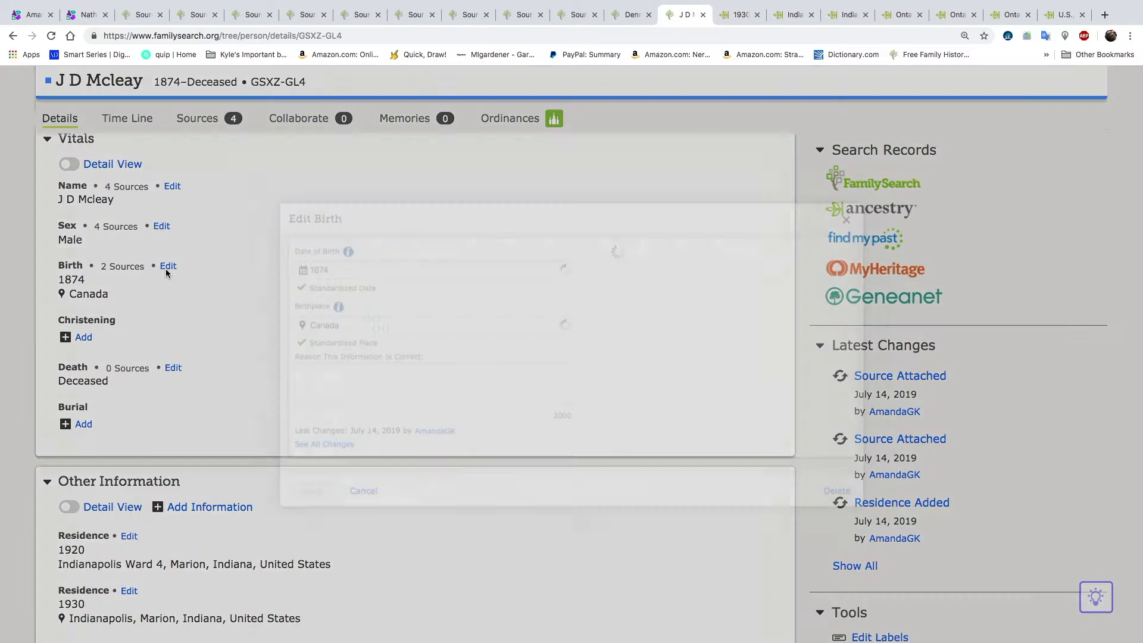
double_click(258, 275)
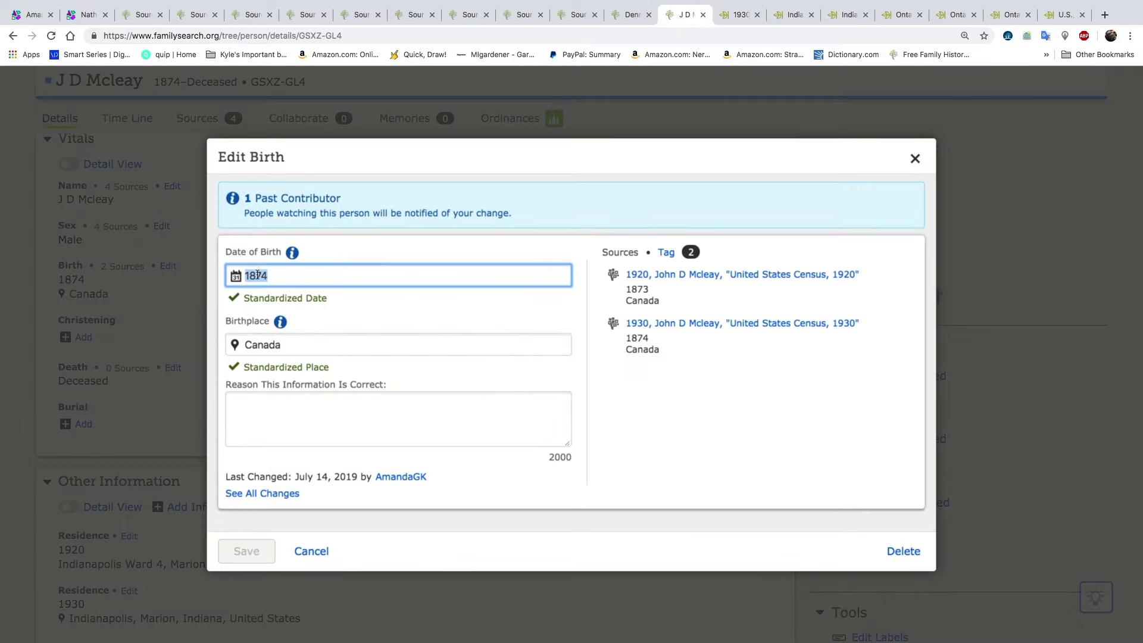
type("16 Feb 1873")
left_click(282, 345)
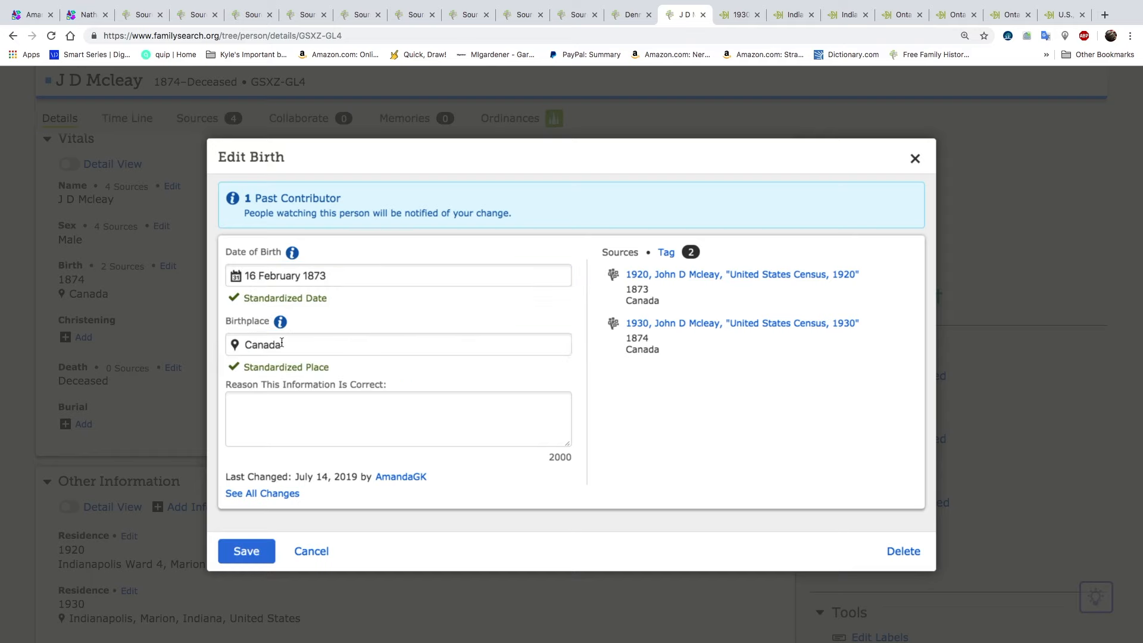
- Copy the birthplace from the death certificate record into the father's birth details and expand it to Labo, Ontario, Canada
left_click(842, 16)
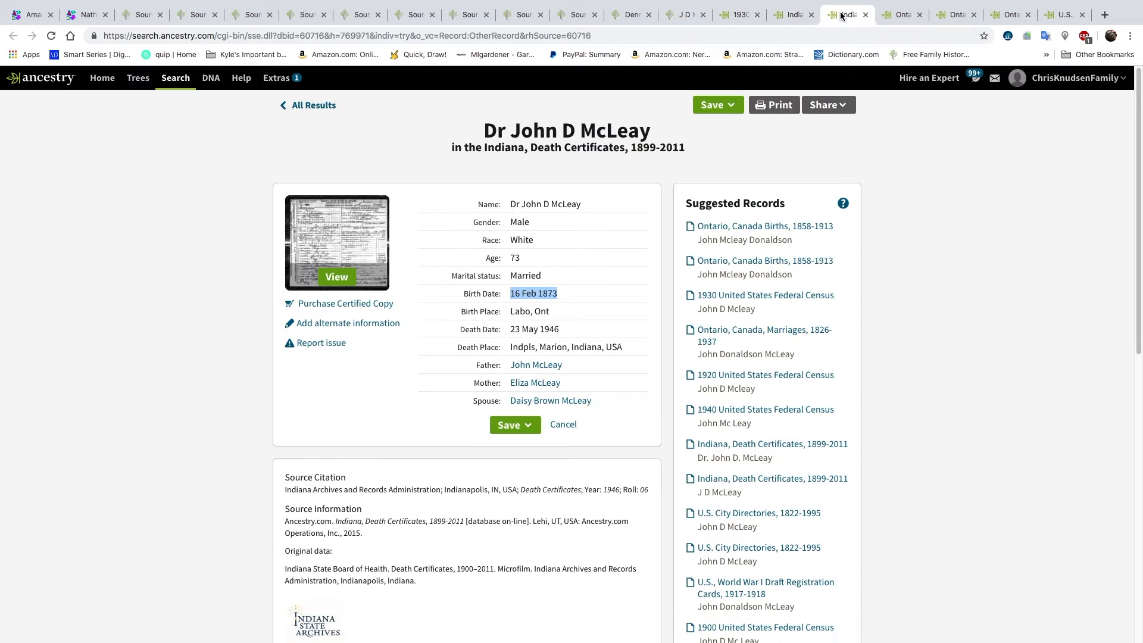
double_click(526, 311)
triple_click(527, 311)
key("super+c")
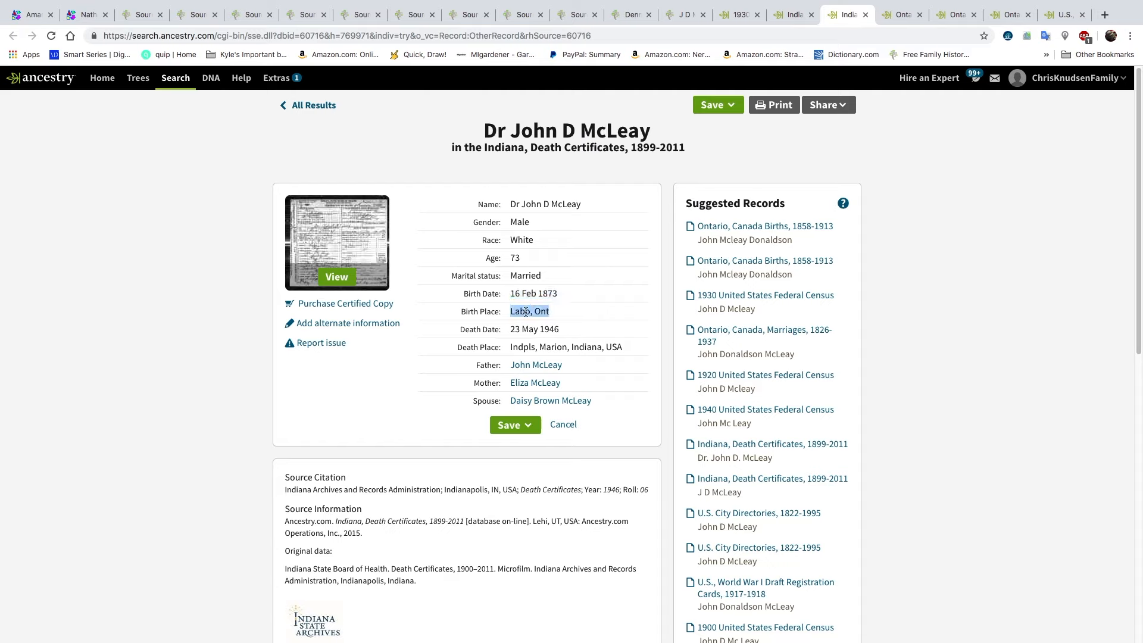
left_click(682, 16)
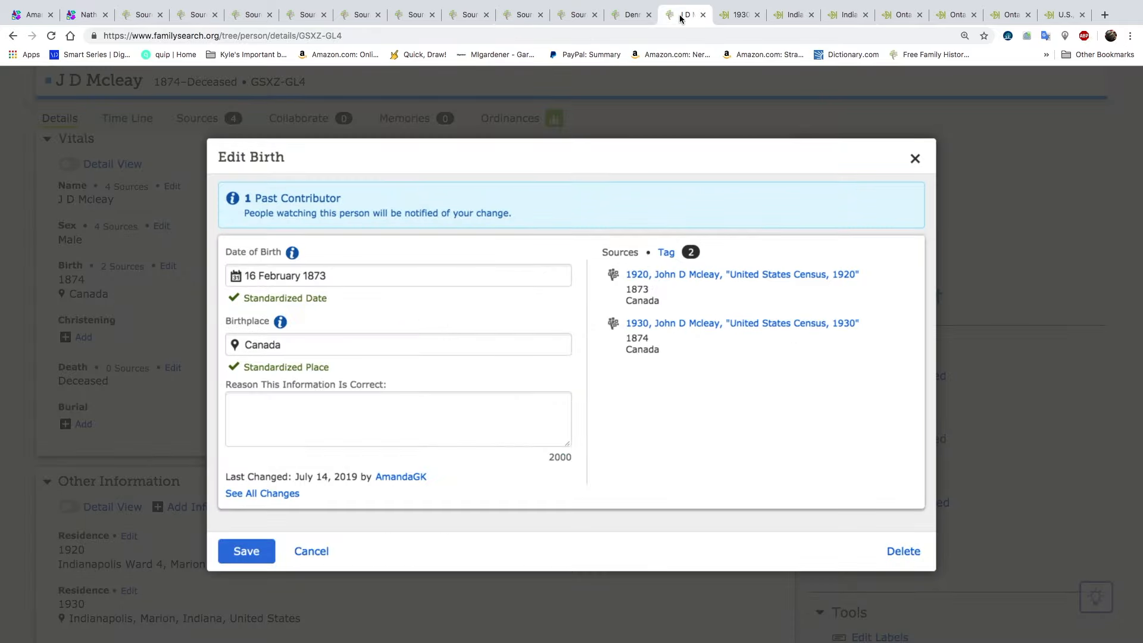
double_click(283, 343)
key("super+v")
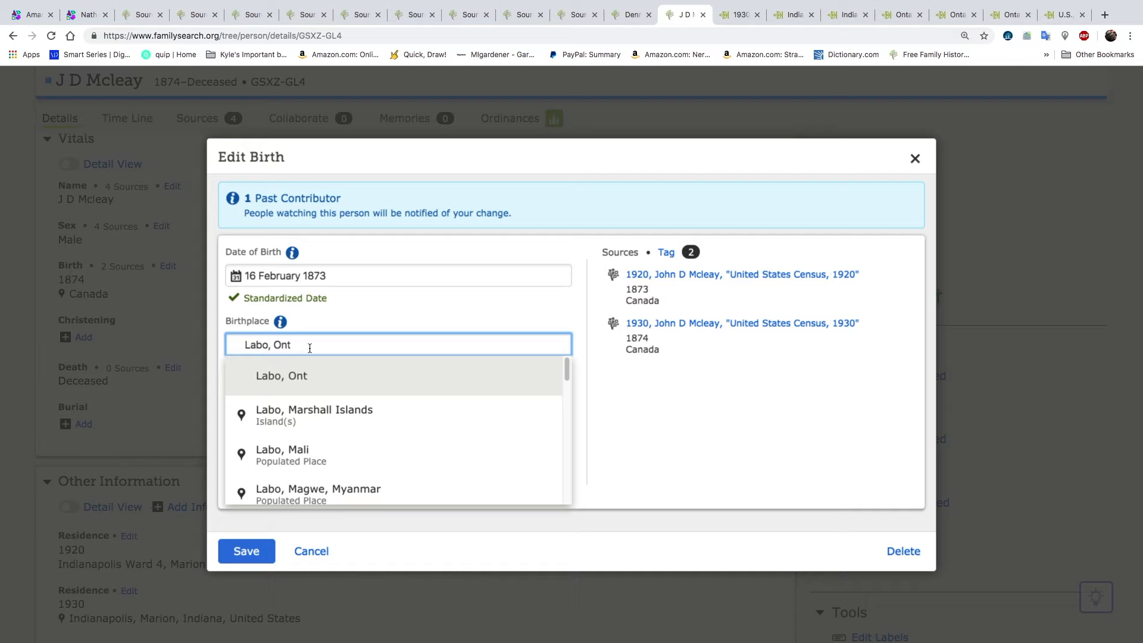
type("ario, Canada")
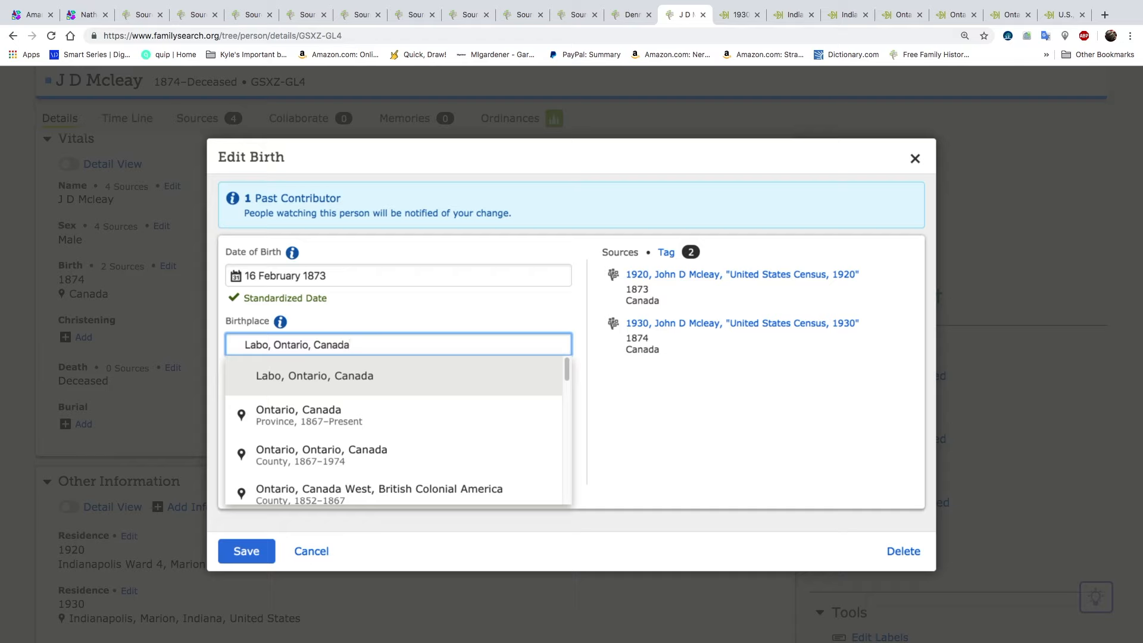
- Check the suggested standardized places, choose Ontario, Canada as the father's birthplace, and save the birth details
scroll(320, 426, "down", 3)
scroll(320, 426, "down", 3)
scroll(320, 426, "down", 5)
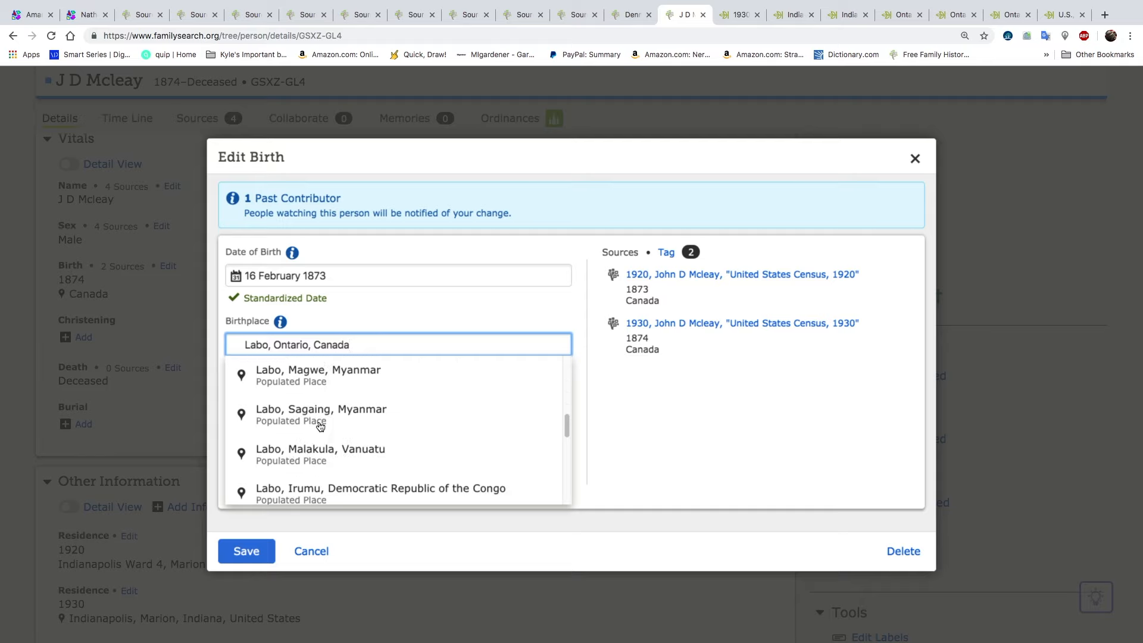
scroll(321, 426, "up", 5)
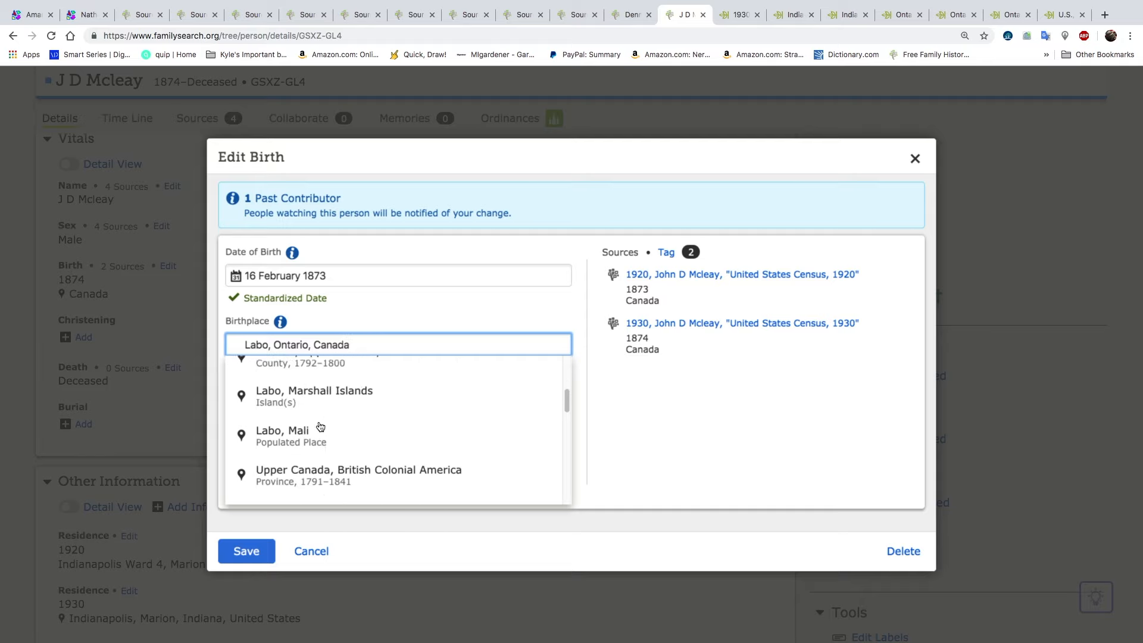
scroll(320, 426, "up", 4)
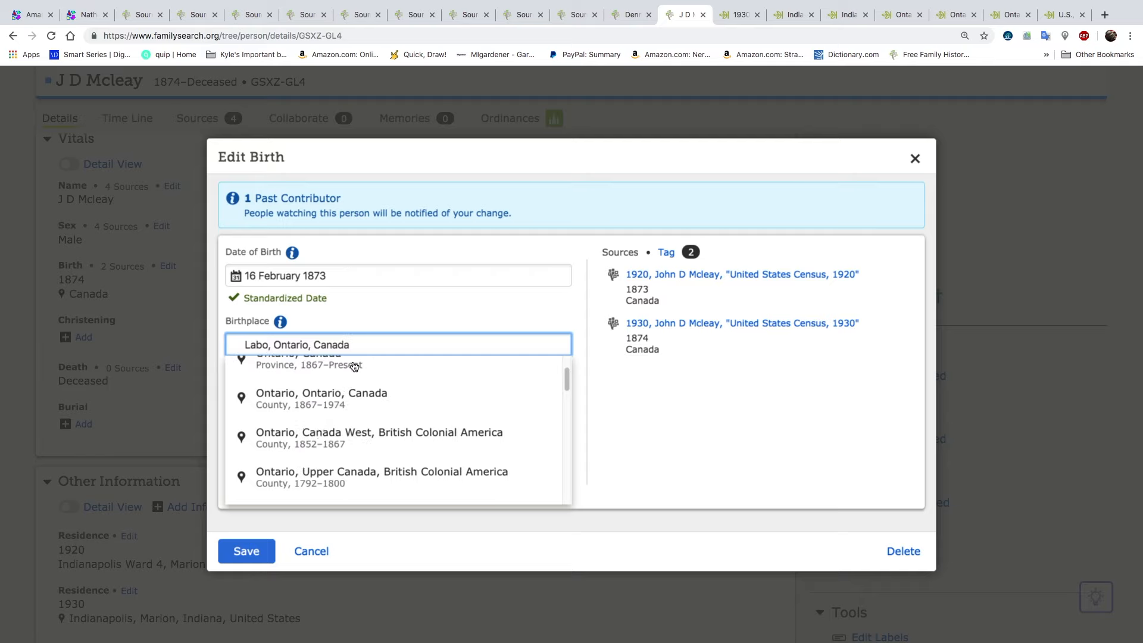
scroll(399, 447, "up", 2)
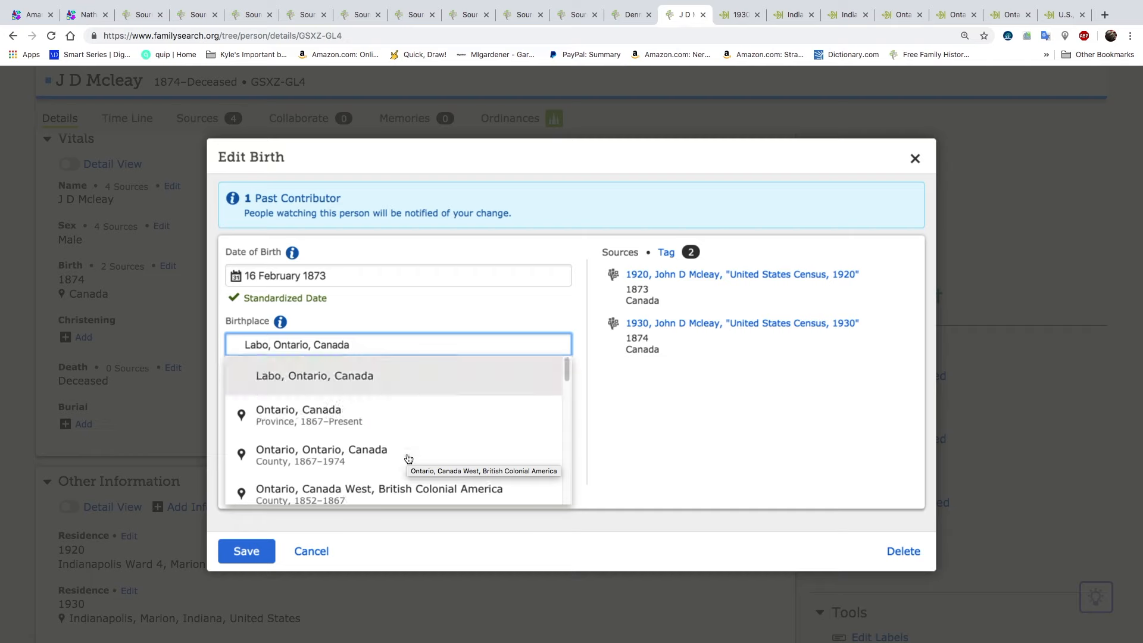
left_click(273, 419)
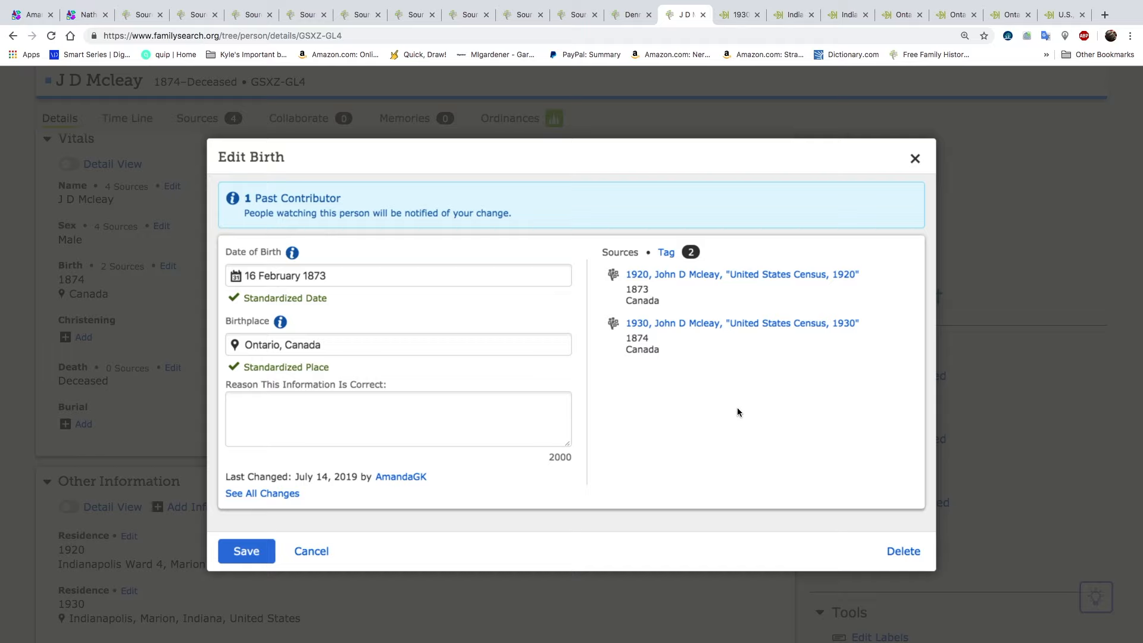
left_click(240, 554)
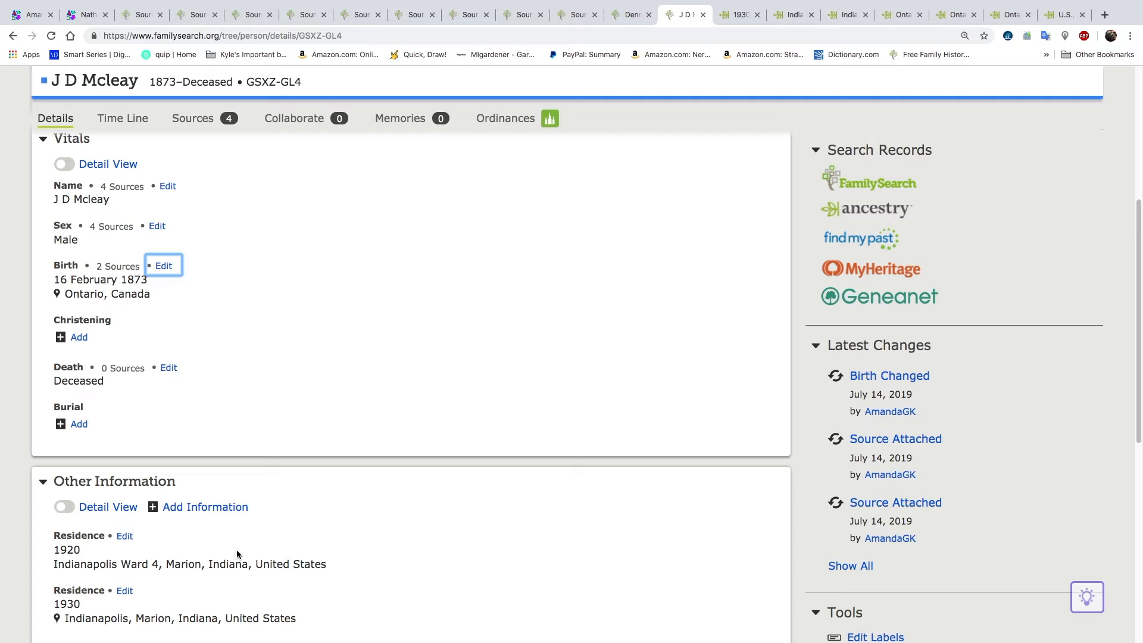
- Copy the death date from the father's death certificate record and set his date of death to the standardized 23 May 1946
mouse_move(774, 3)
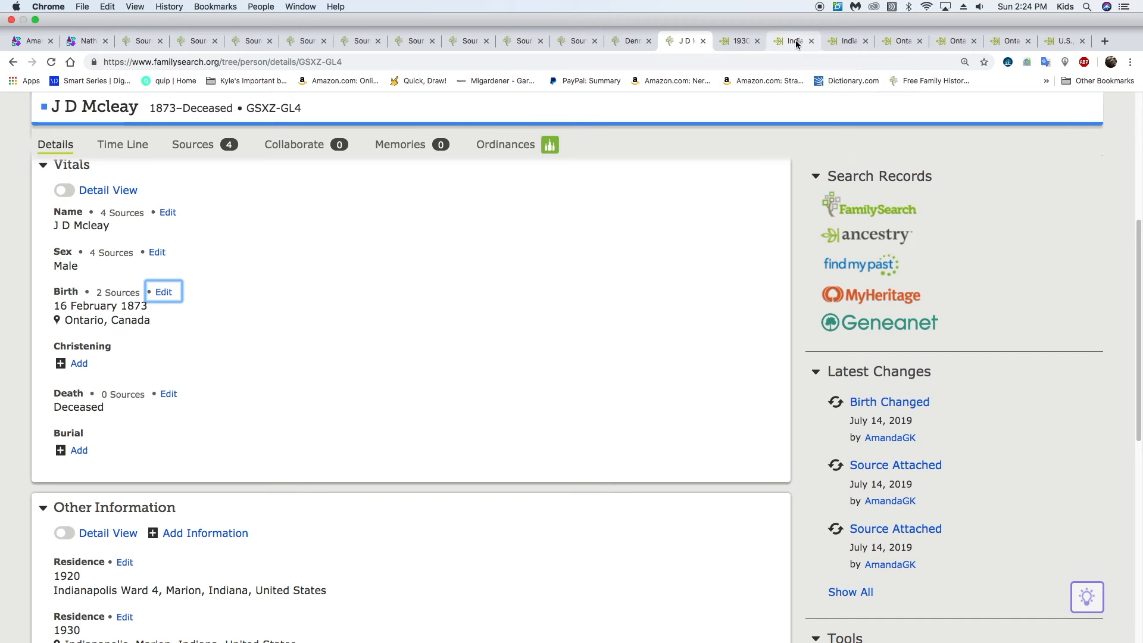
left_click(776, 46)
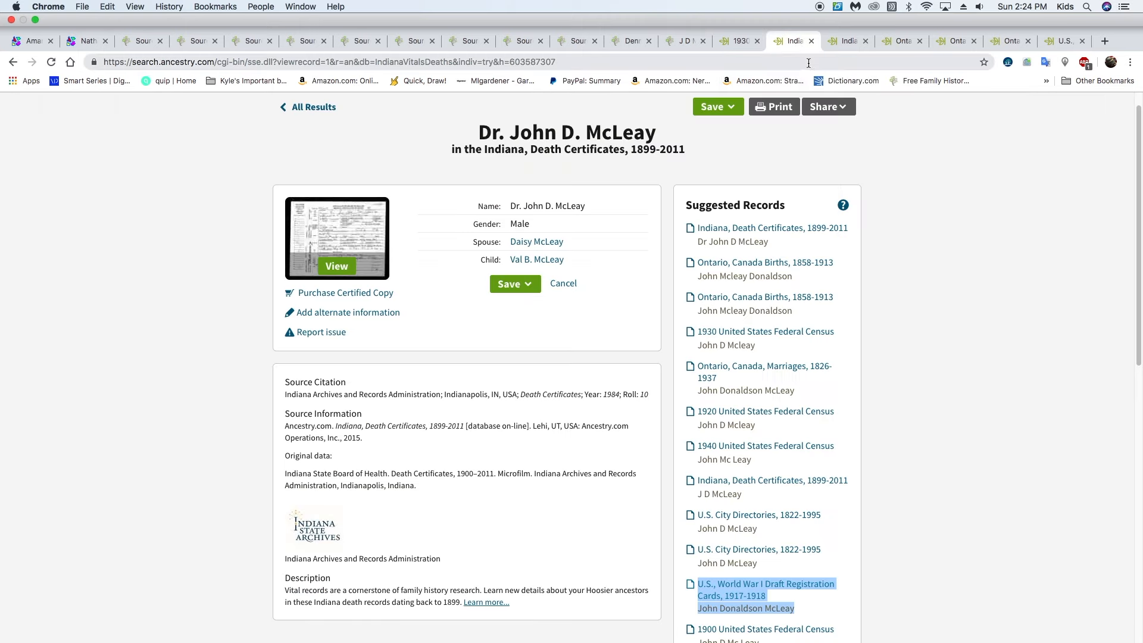
left_click(842, 19)
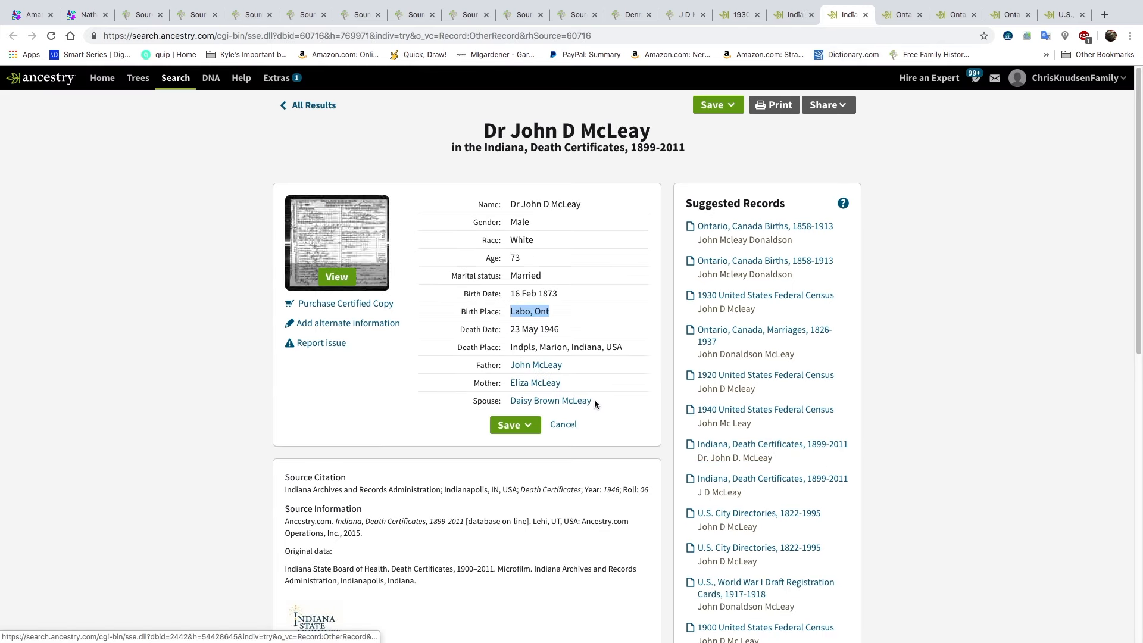
triple_click(535, 329)
key("super+c")
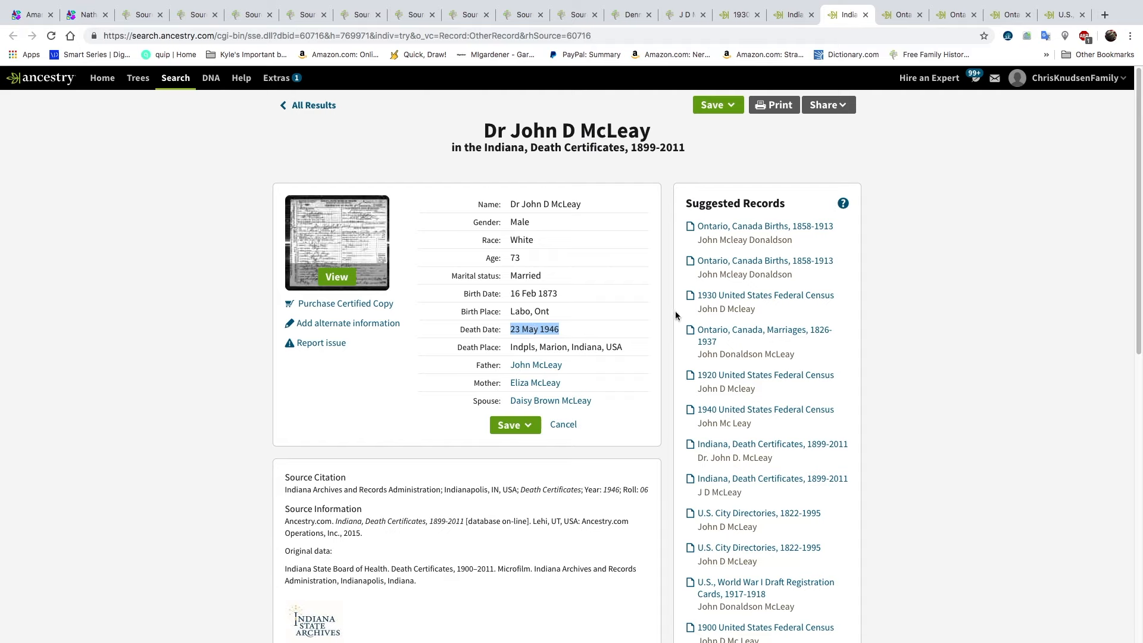
left_click(688, 17)
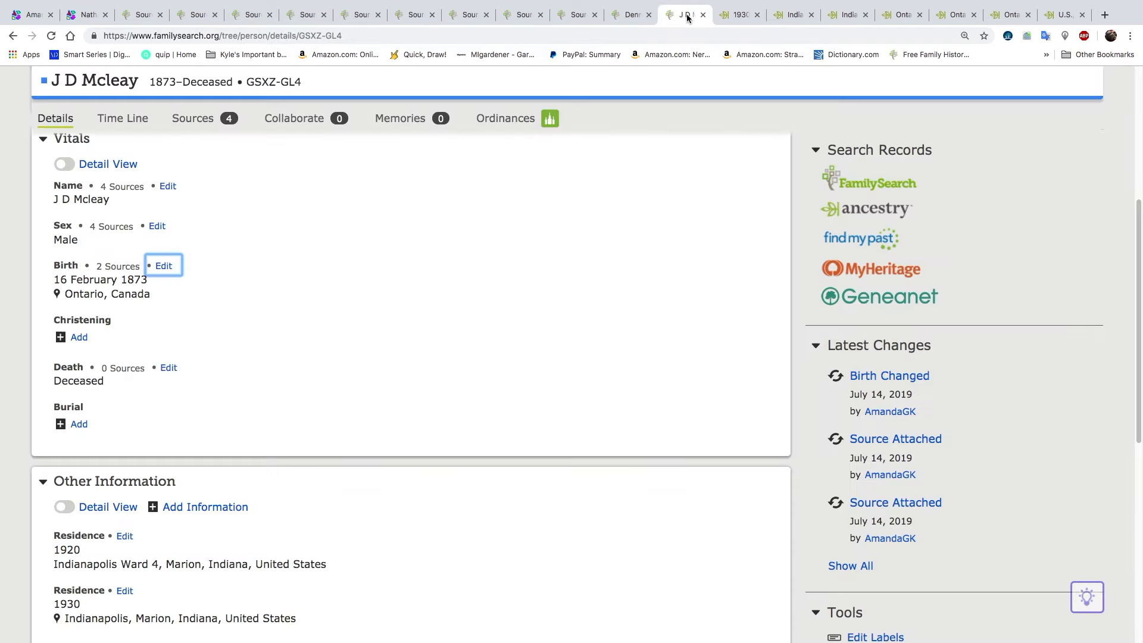
left_click(169, 367)
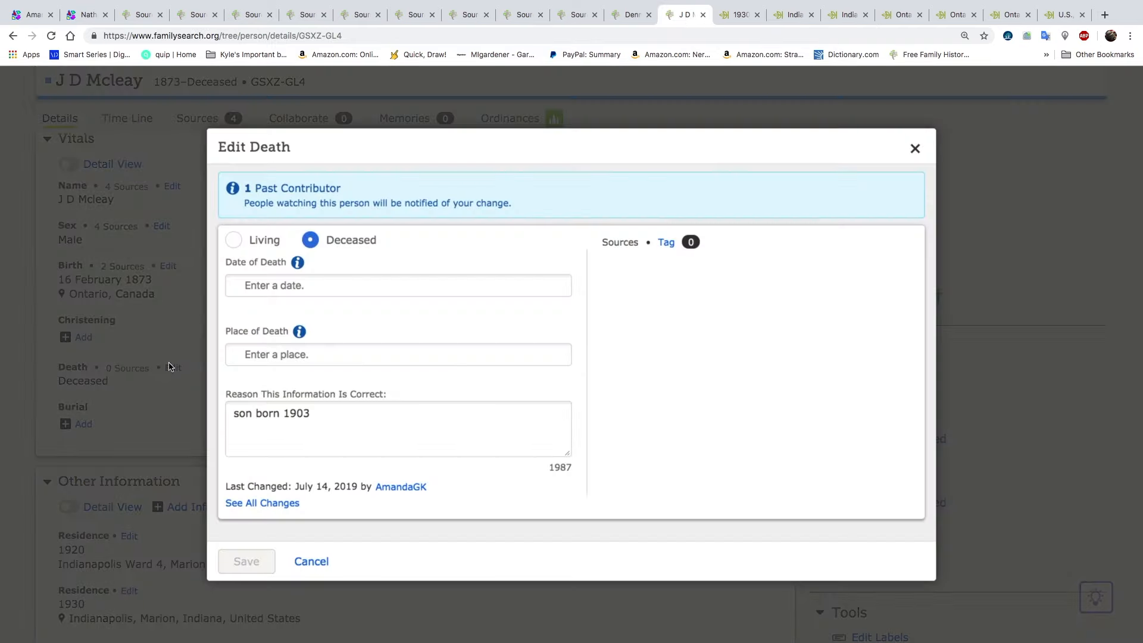
left_click(284, 288)
key("super+v")
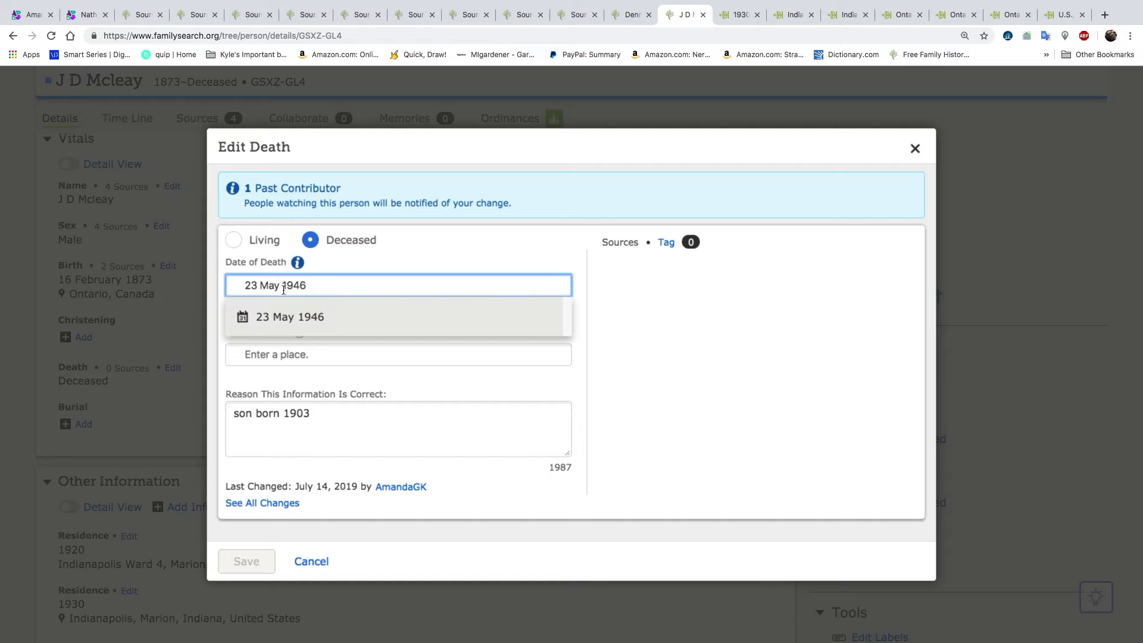
left_click(286, 317)
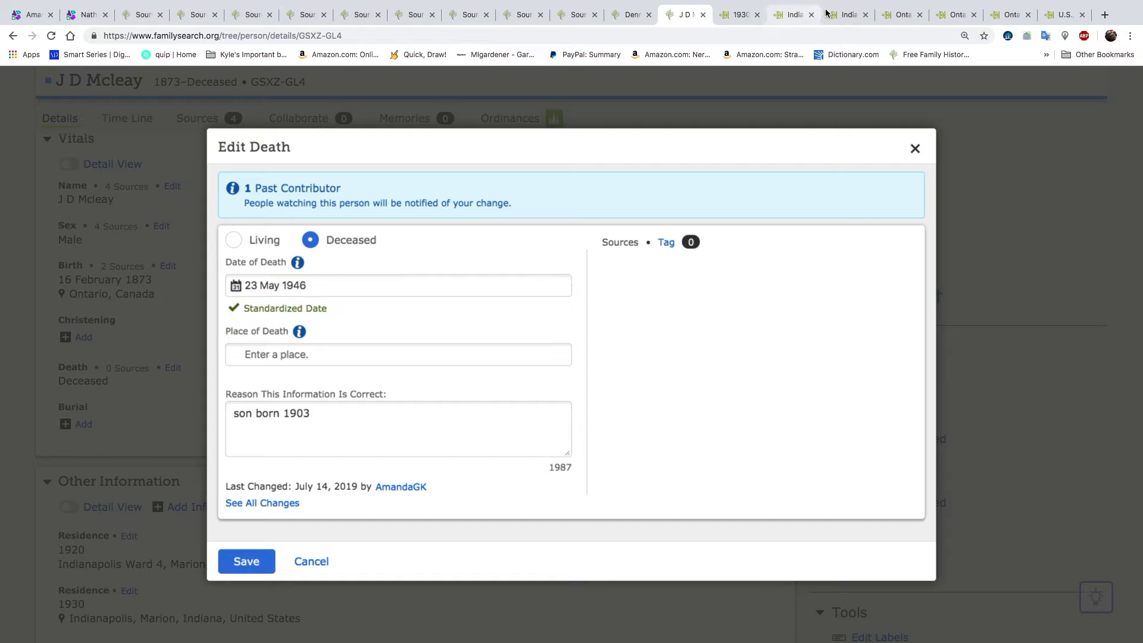
- Copy the death place from the certificate record and set the place of death to the standardized Indianapolis, Marion, Indiana, United States
left_click(849, 14)
left_click(603, 348)
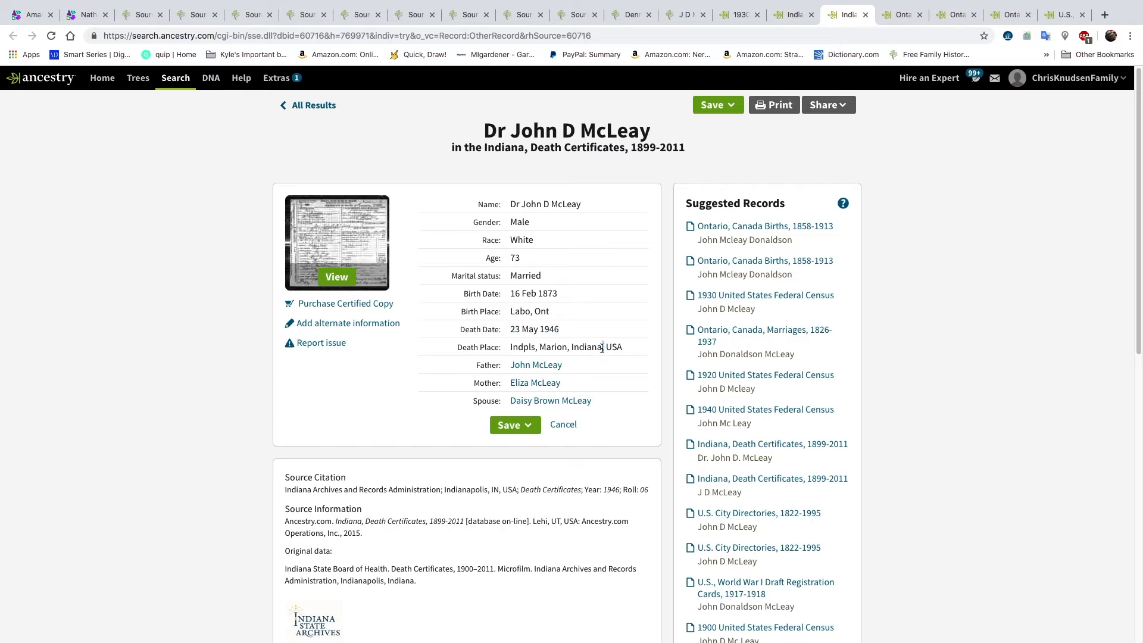
triple_click(585, 351)
key("super+c")
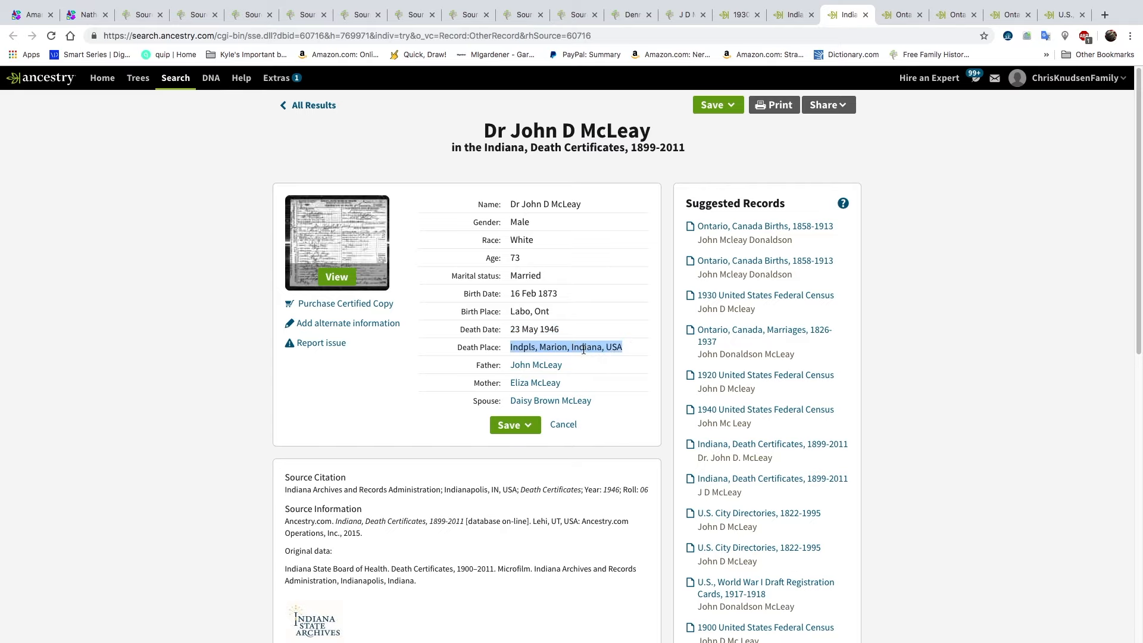
left_click(683, 18)
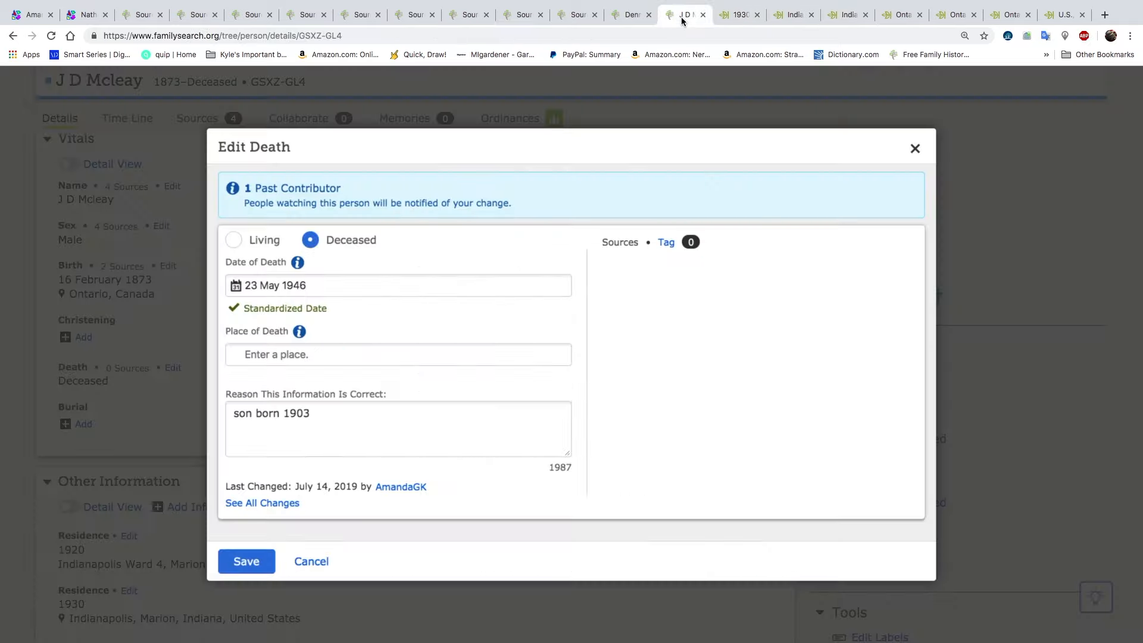
left_click(244, 351)
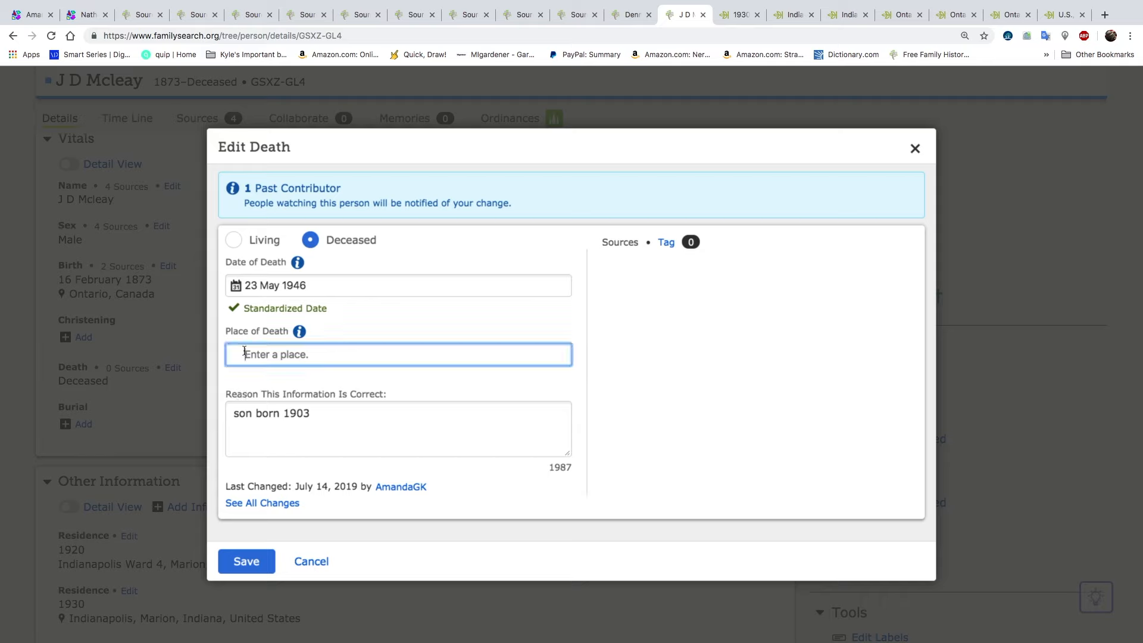
key("super+v")
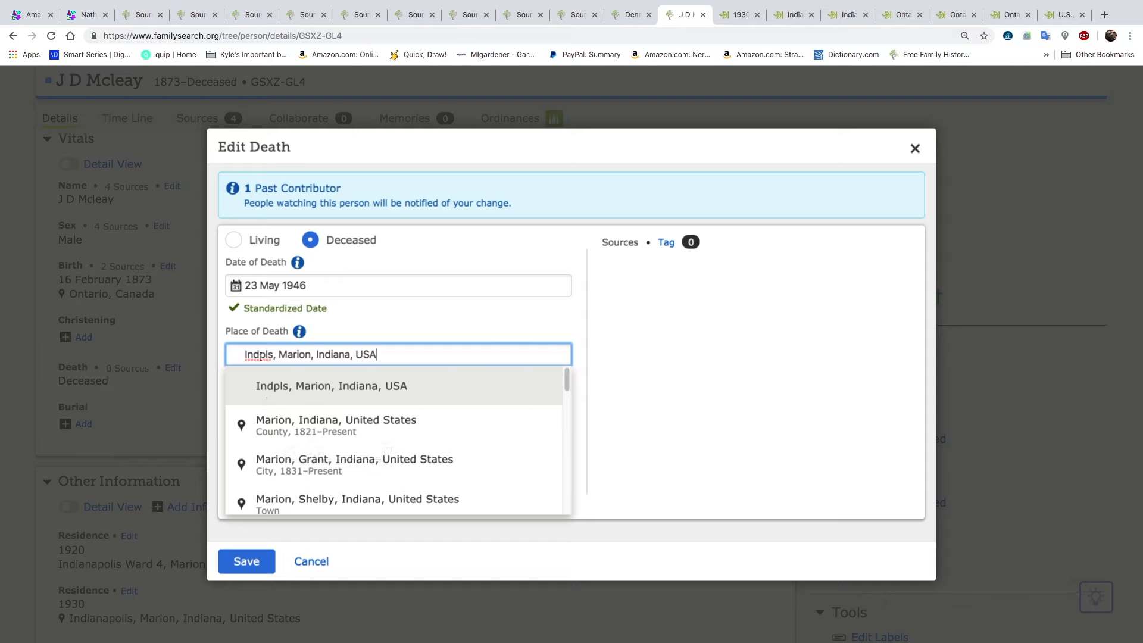
type("ianap")
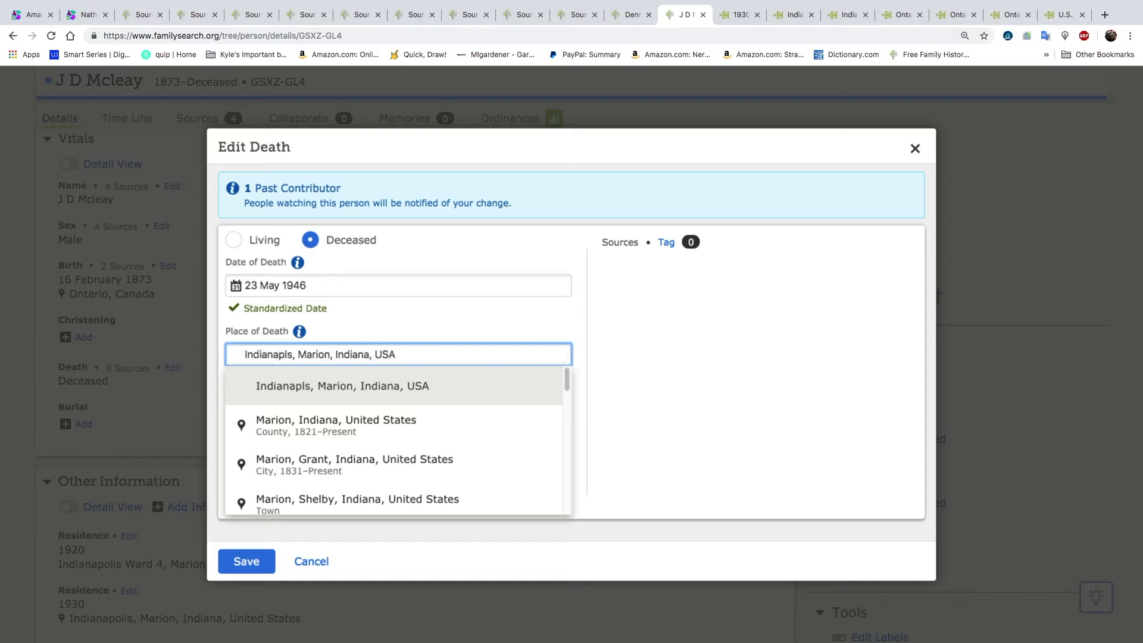
type("ol")
key("BackSpace")
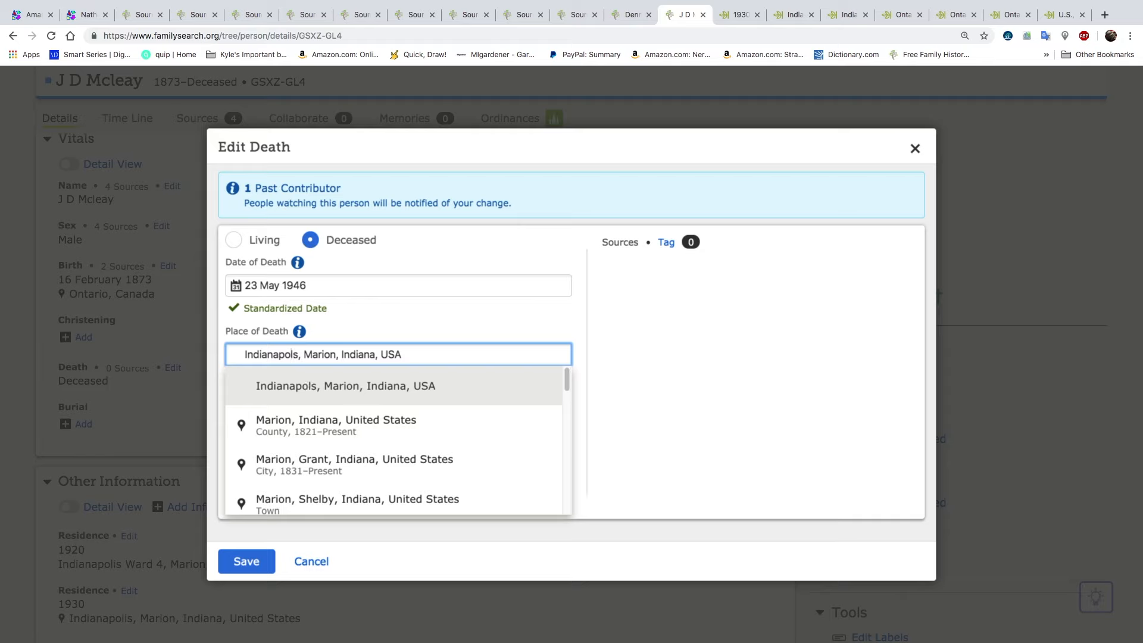
type("s")
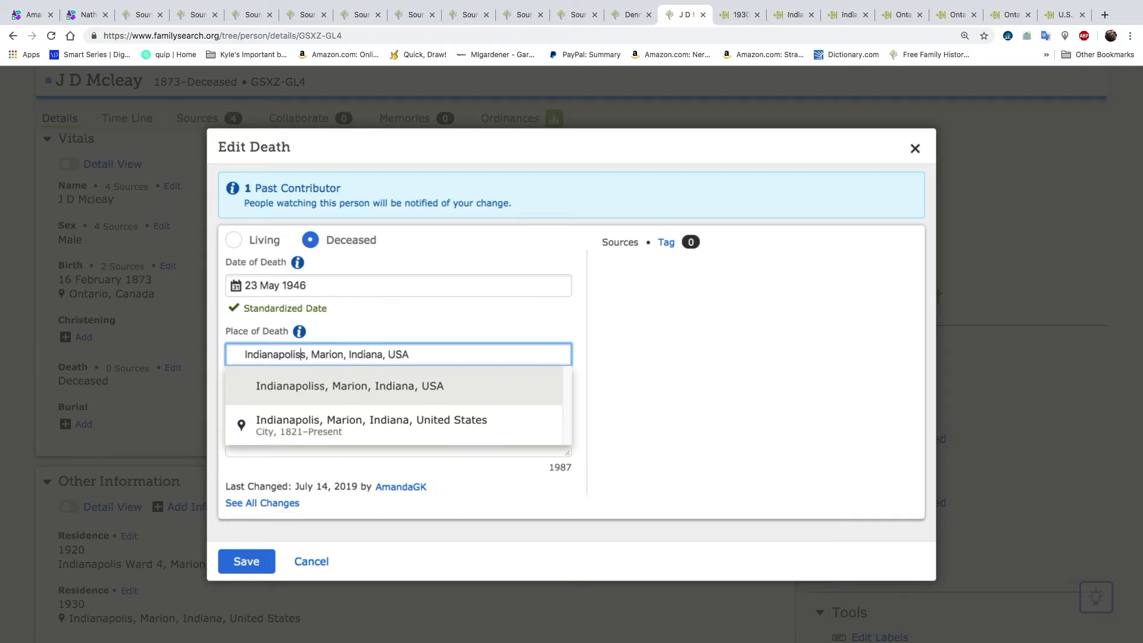
left_click(281, 425)
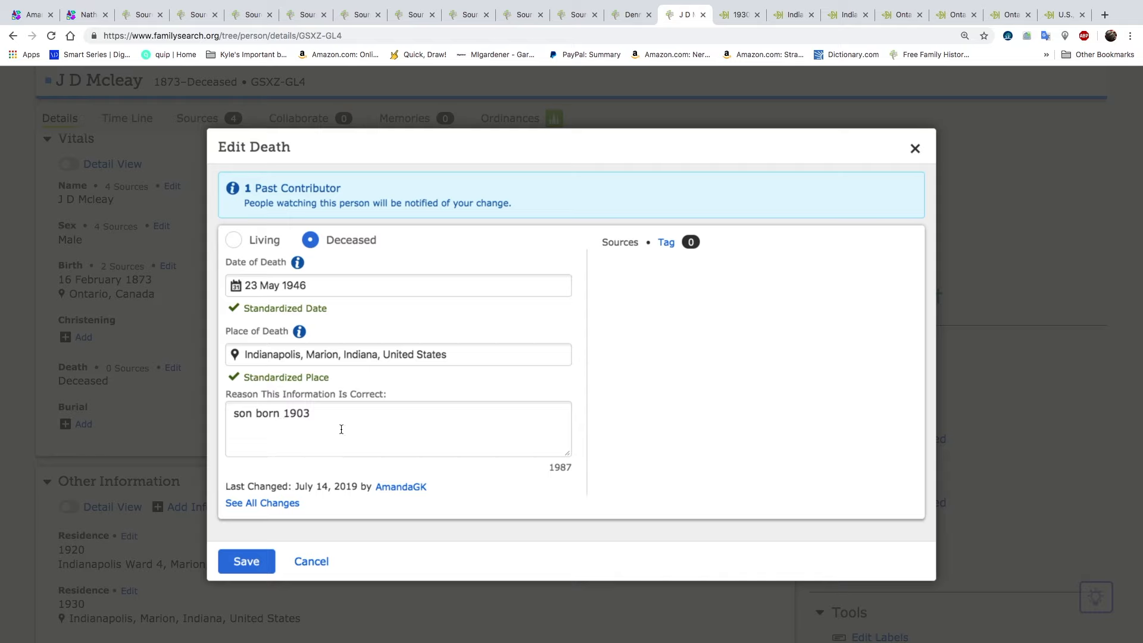
- Replace the reason for the father's death information with "death certificate" and save the death details
triple_click(289, 412)
key("BackSpace")
type("death certai")
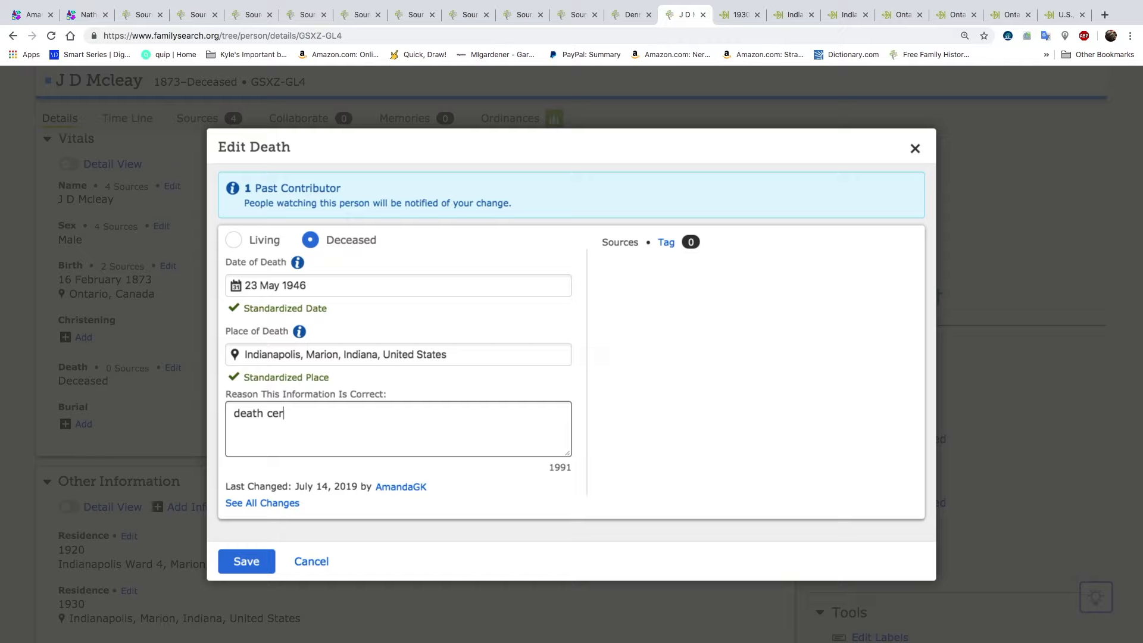
key("BackSpace")
key("BackSpace")
type("ificate")
left_click(247, 561)
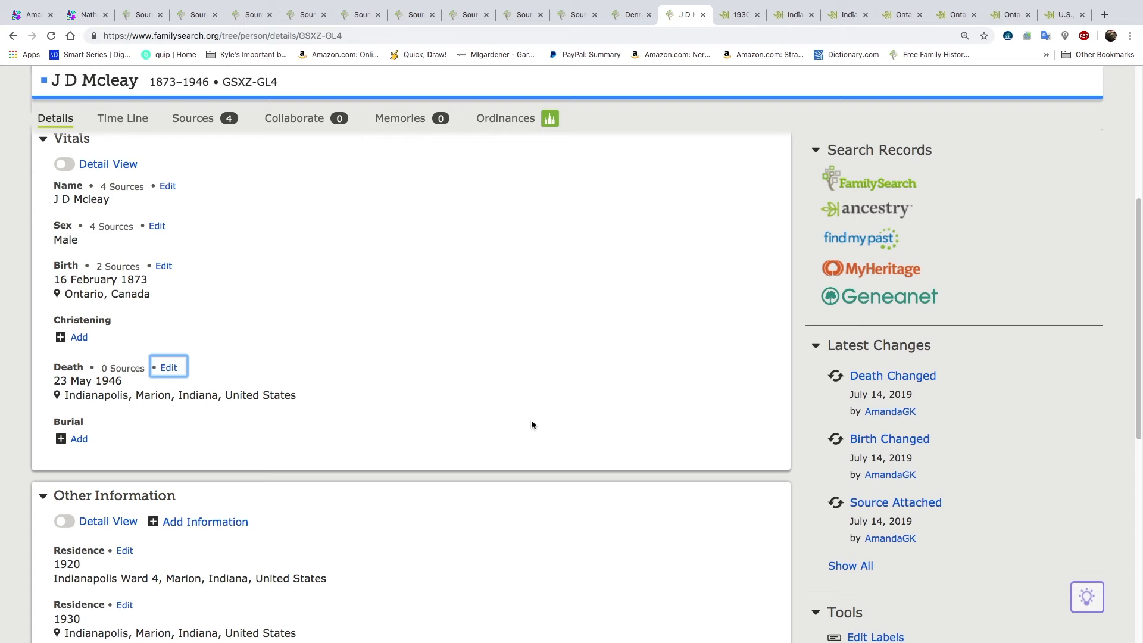
- Compare the father's Indiana death certificate with both Ontario birth records on Ancestry to check his full name and parents
left_click(834, 19)
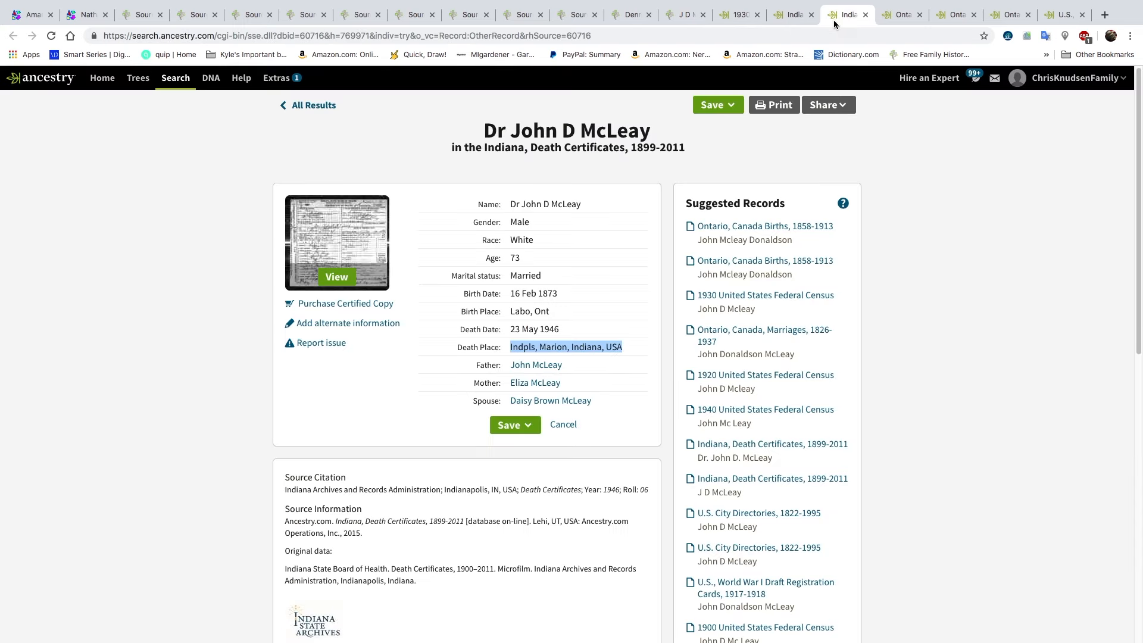
left_click(895, 18)
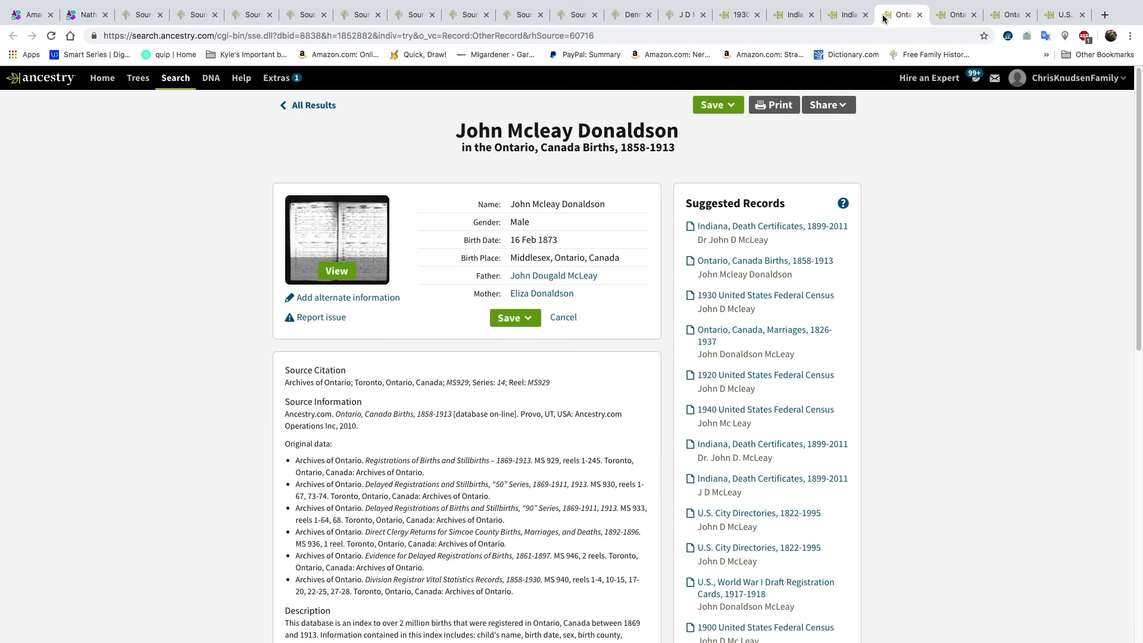
left_click(849, 16)
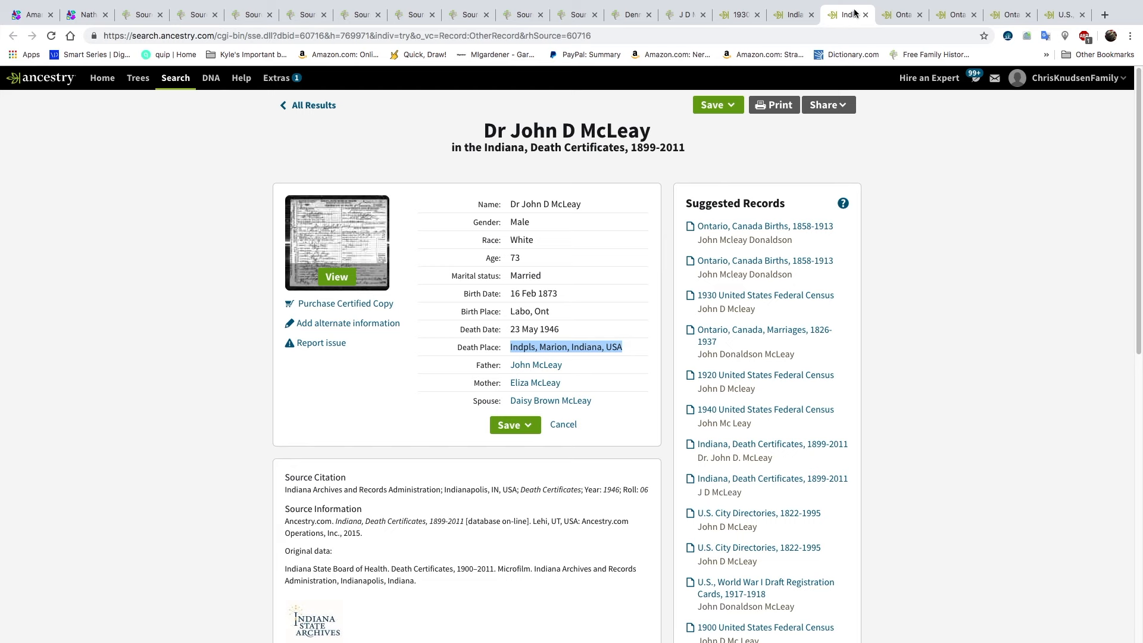
left_click(895, 18)
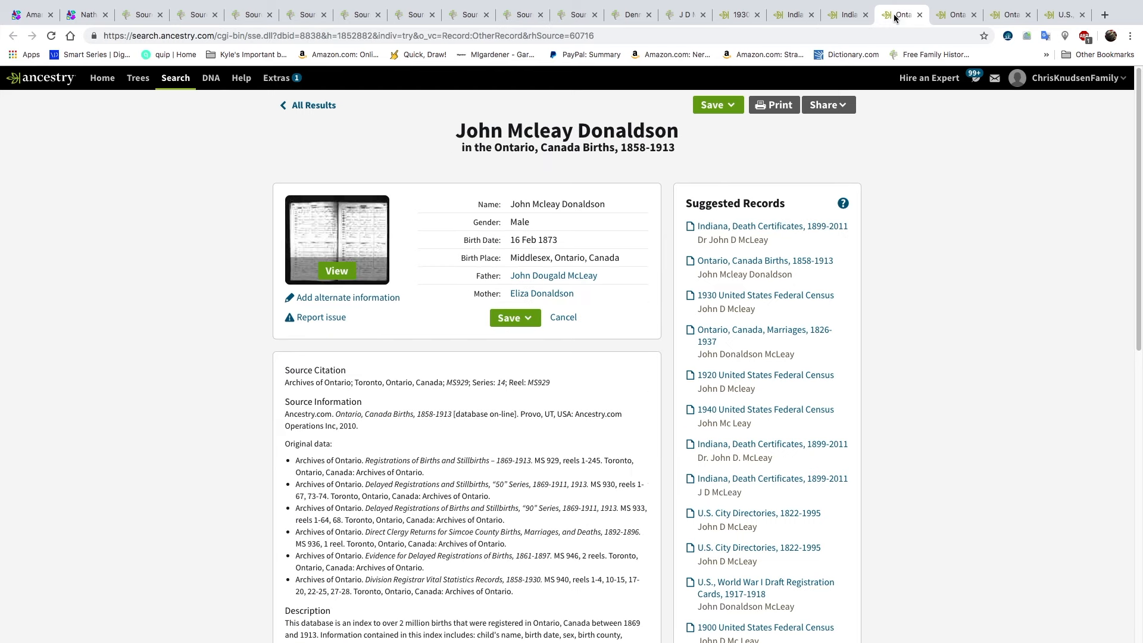
left_click(842, 18)
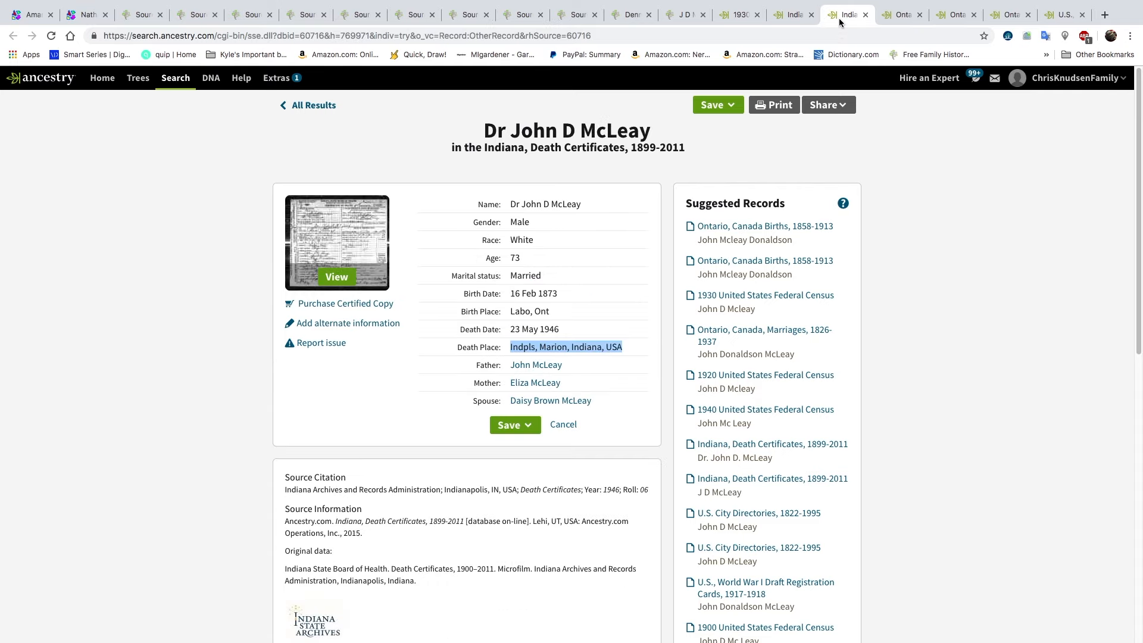
left_click(896, 17)
left_click(946, 18)
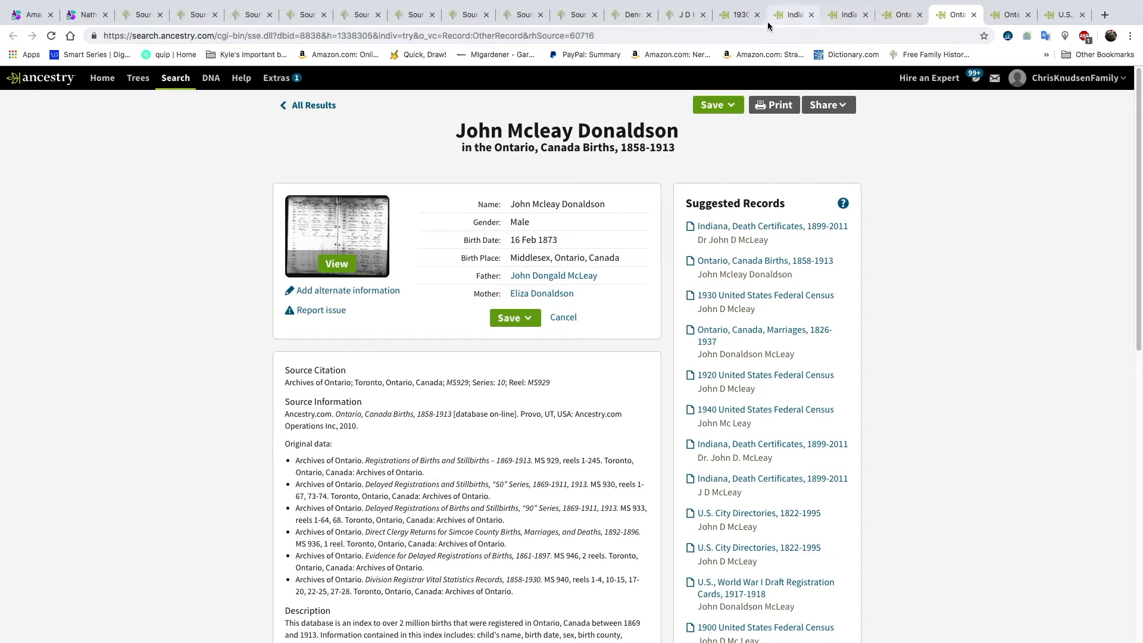
- Replace the initials in the first names on the father's FamilySearch profile with his full first and middle names, and save the name
left_click(682, 16)
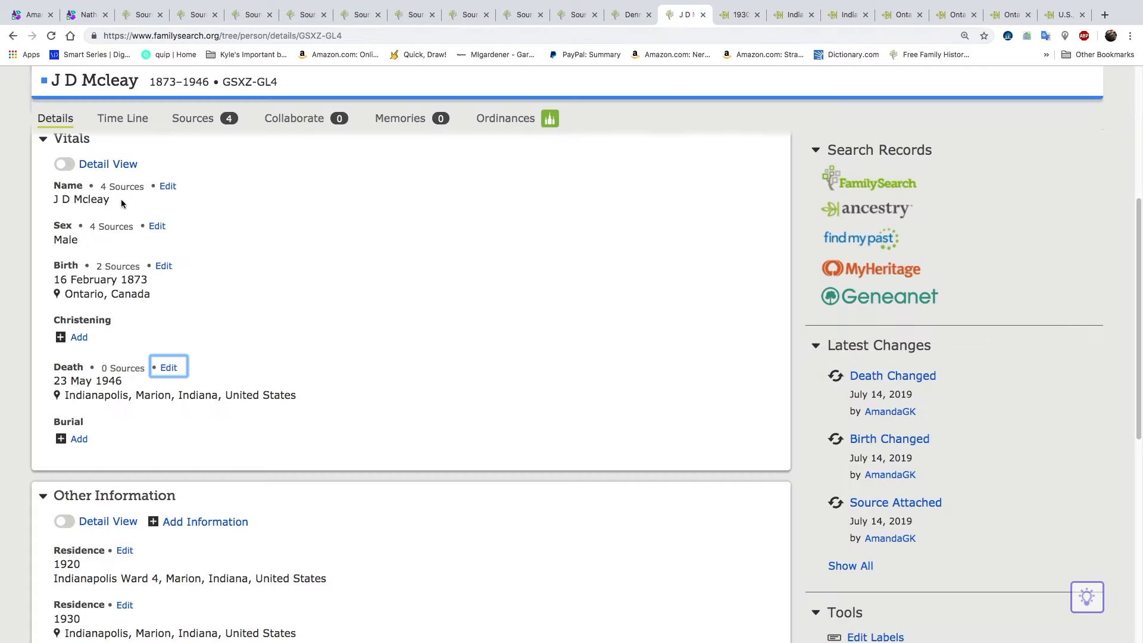
left_click(168, 186)
left_click(286, 322)
type("ohn D")
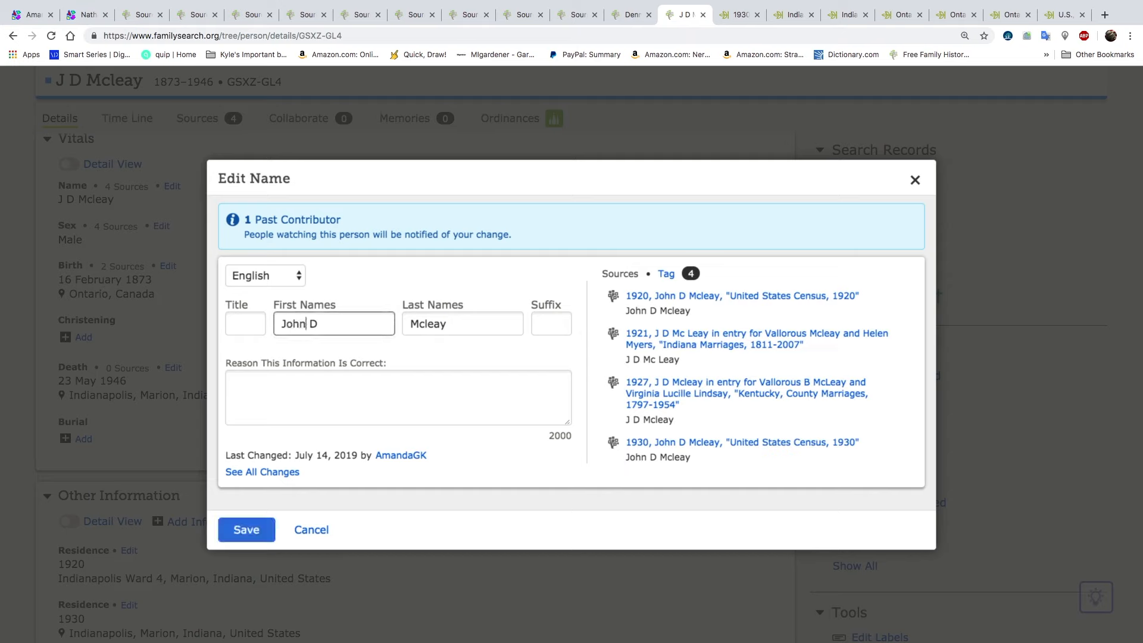
type("onaldson")
left_click(255, 533)
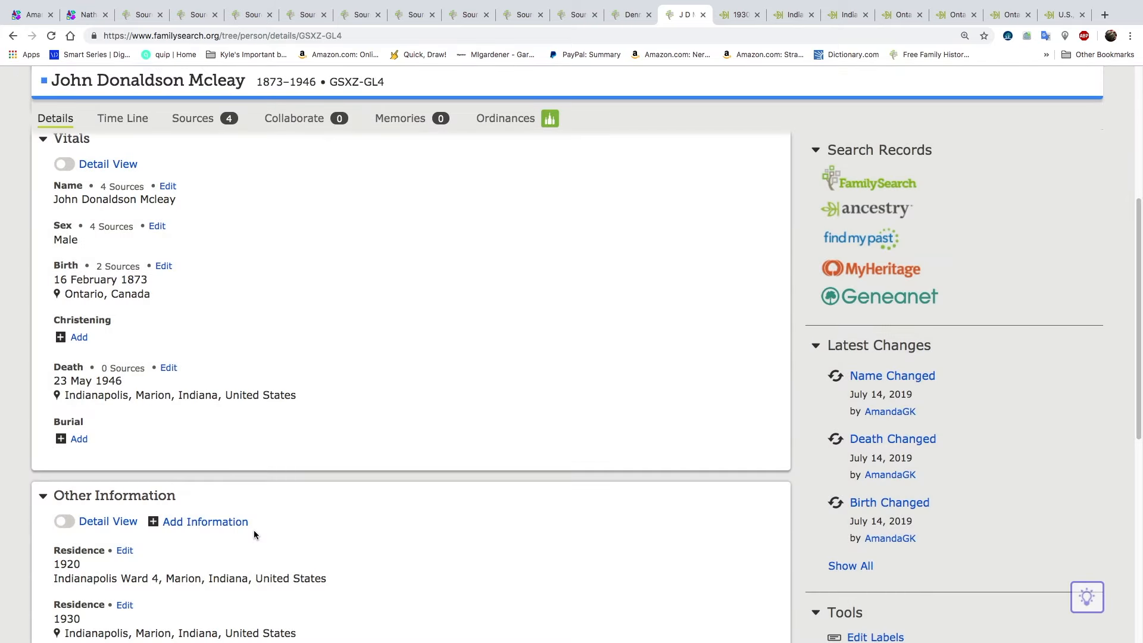
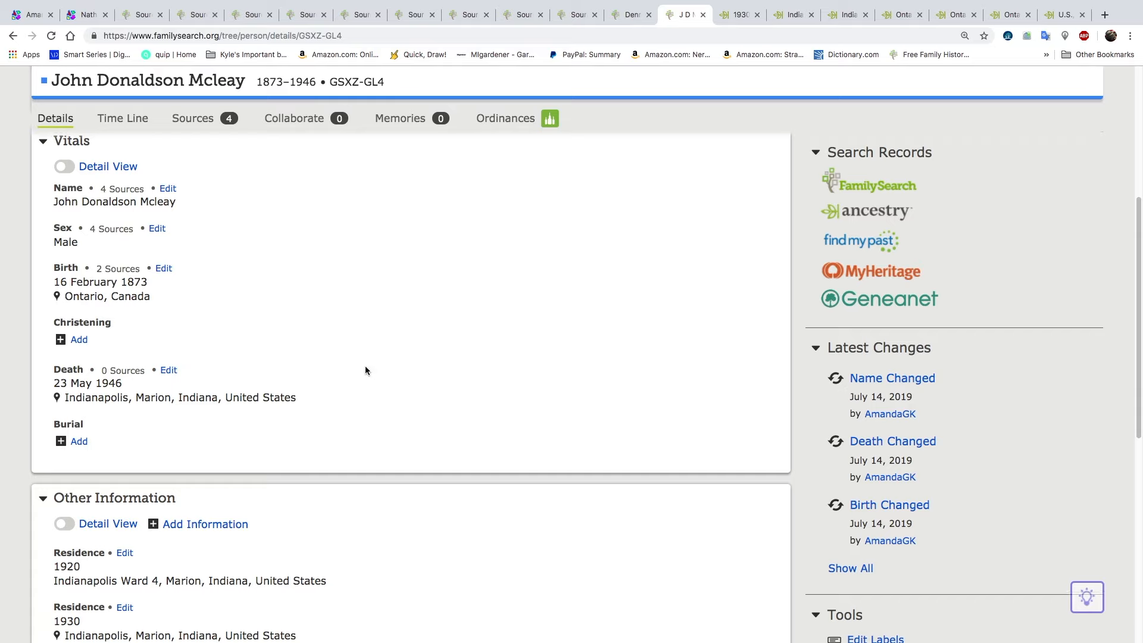
- Review the father's updated vitals and compare the two Indiana death certificate records to identify the one documenting his own death
scroll(366, 370, "down", 5)
scroll(365, 370, "up", 2)
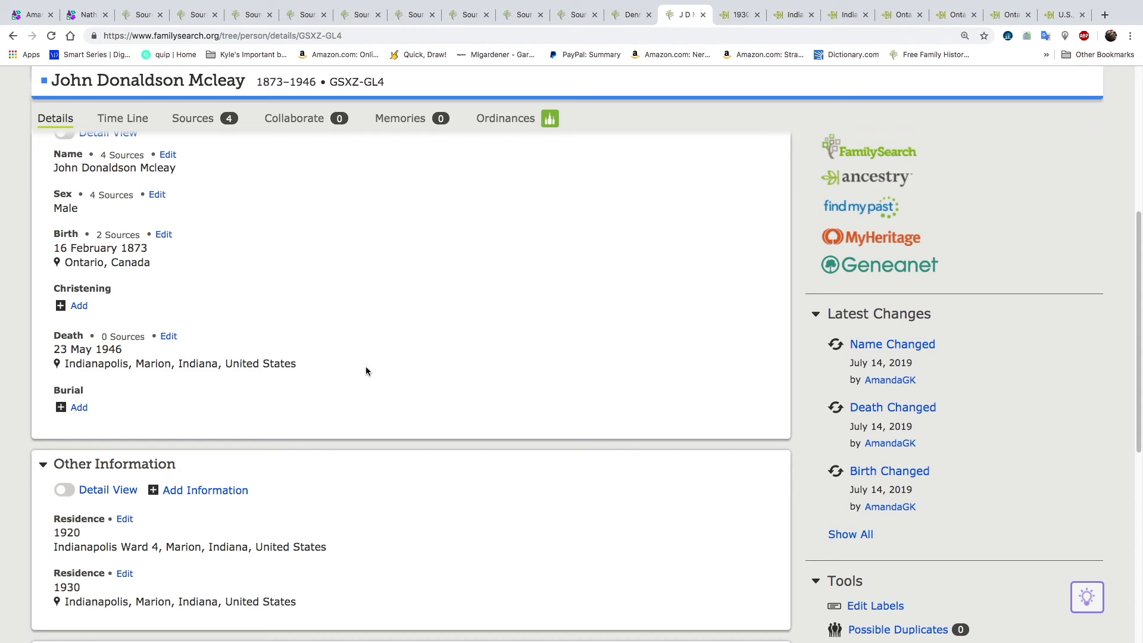
scroll(366, 353, "up", 2)
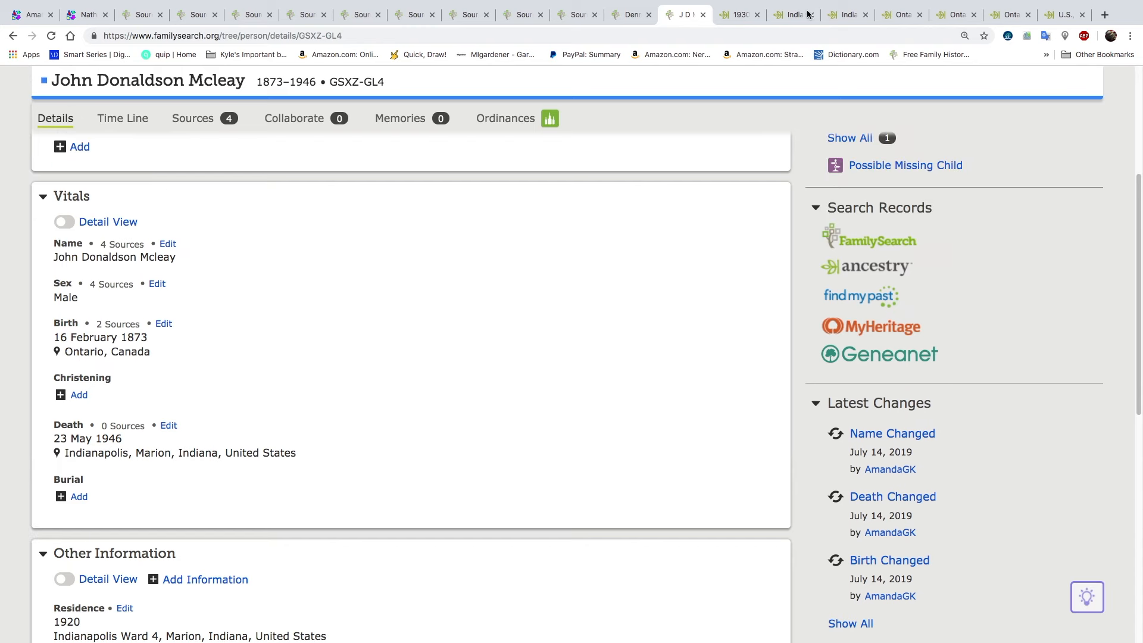
left_click(794, 17)
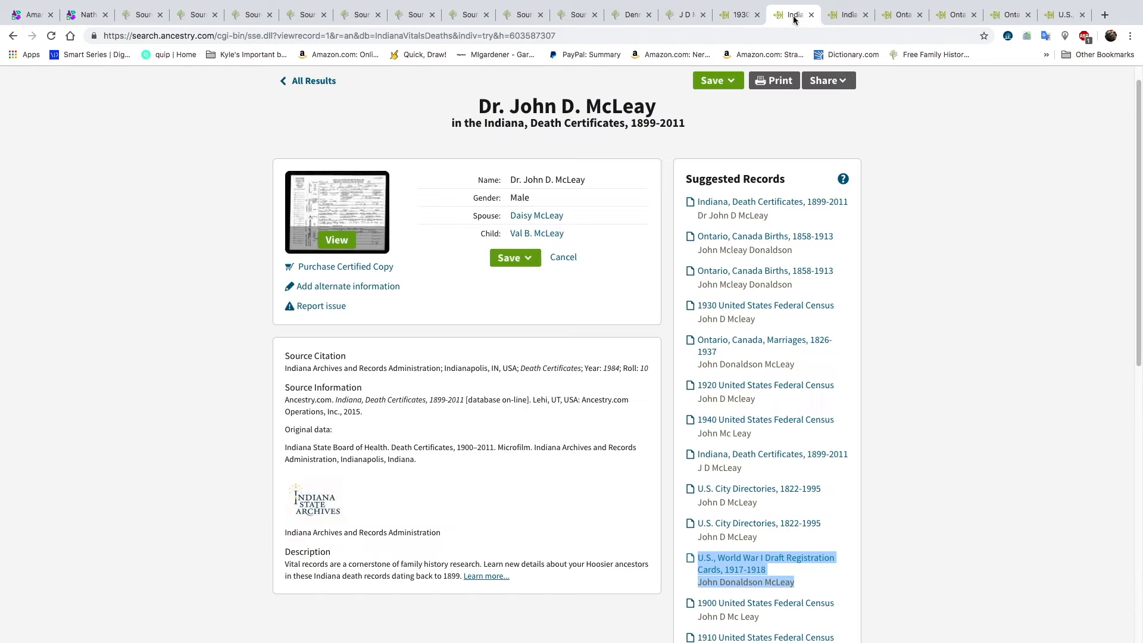
left_click(844, 15)
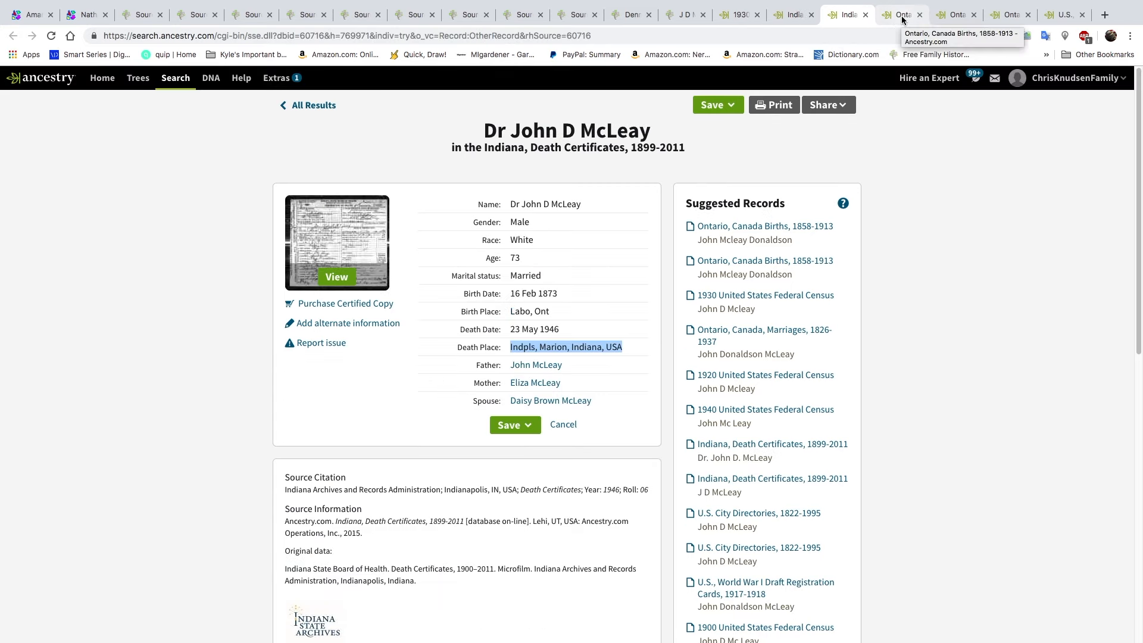
left_click(794, 18)
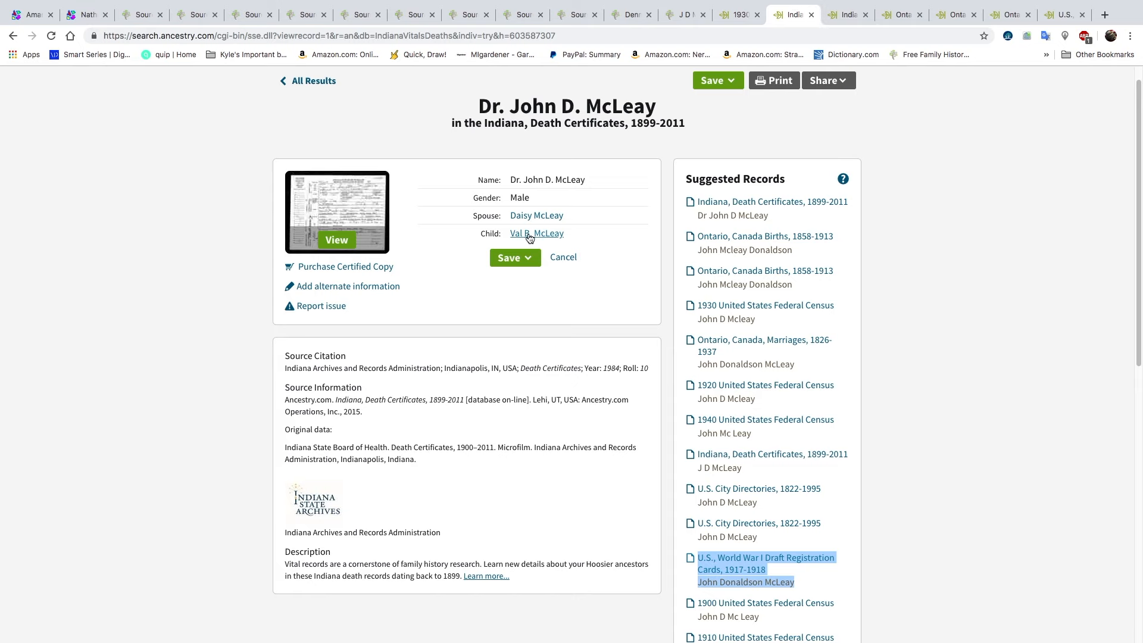
left_click(837, 20)
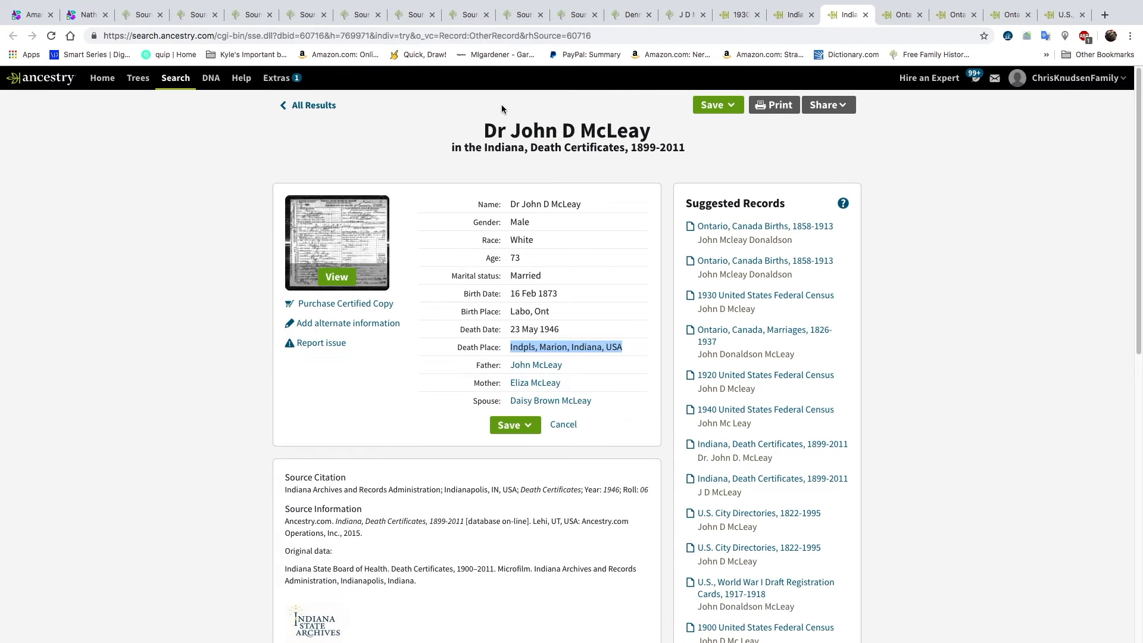
- Copy the father's FamilySearch person ID and select the title and indexed details of his own Indiana death certificate record on Ancestry
left_click(683, 16)
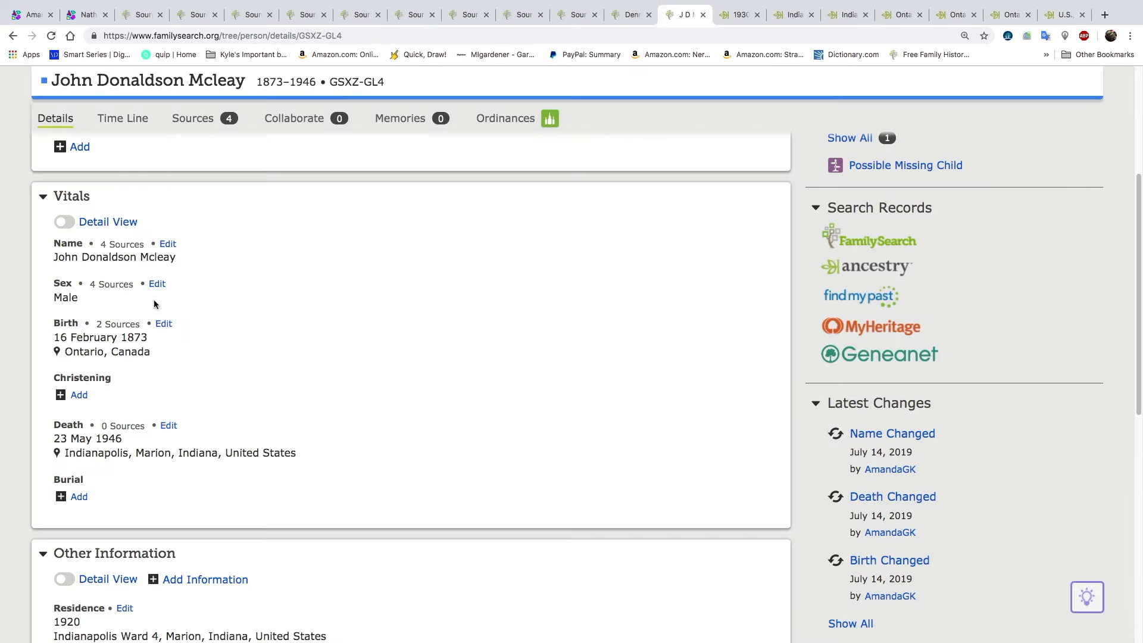
scroll(154, 304, "up", 5)
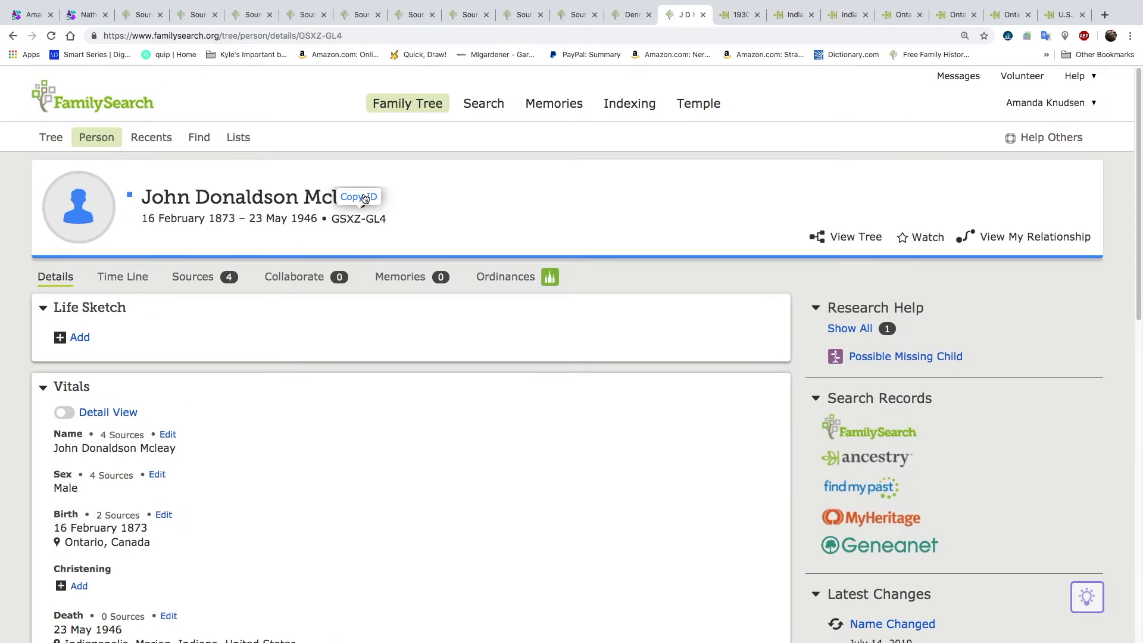
left_click(365, 198)
left_click(845, 20)
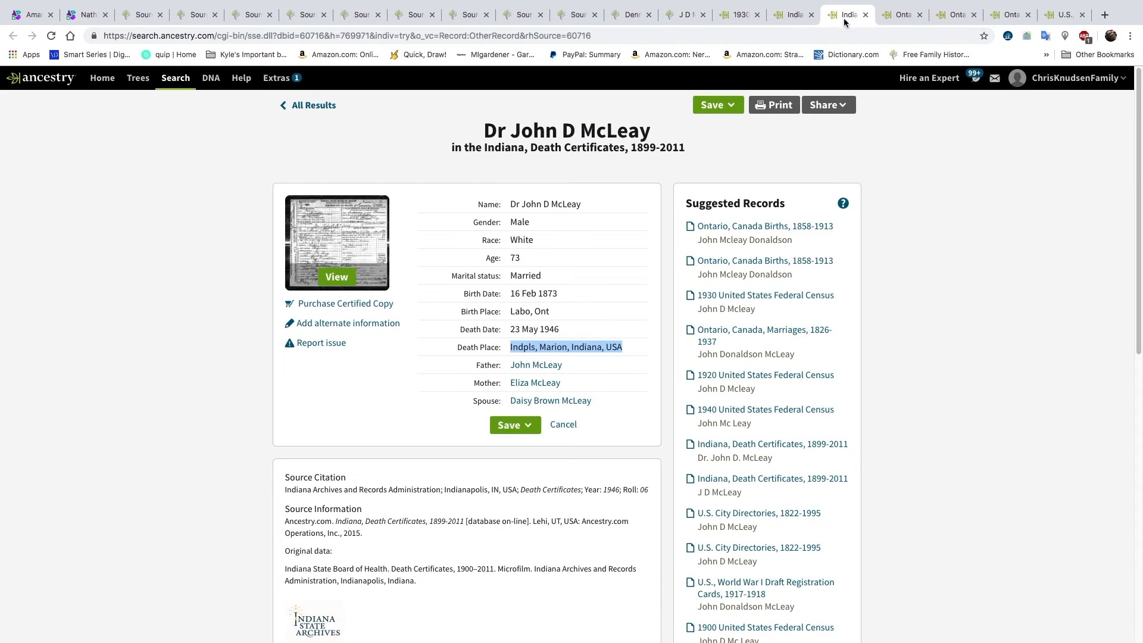
left_click_drag(484, 130, 605, 399)
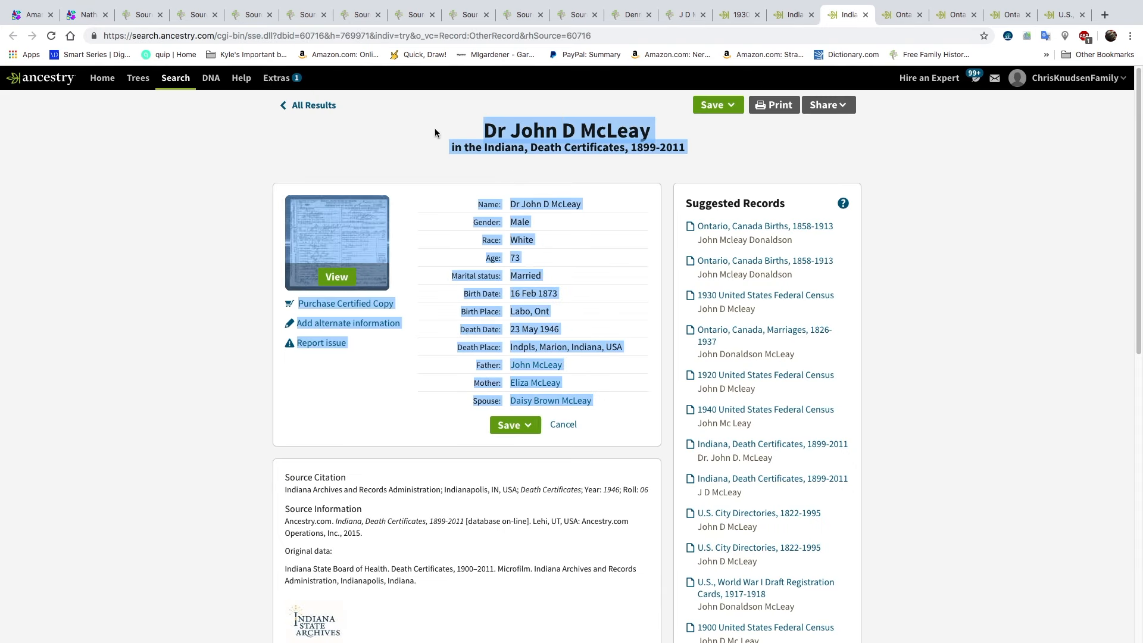
- Use RecordSeek to attach the death certificate source to the father's FamilySearch profile, found by his person ID, and close the RecordSeek window
left_click(1008, 36)
left_click(476, 251)
key("ctrl+v")
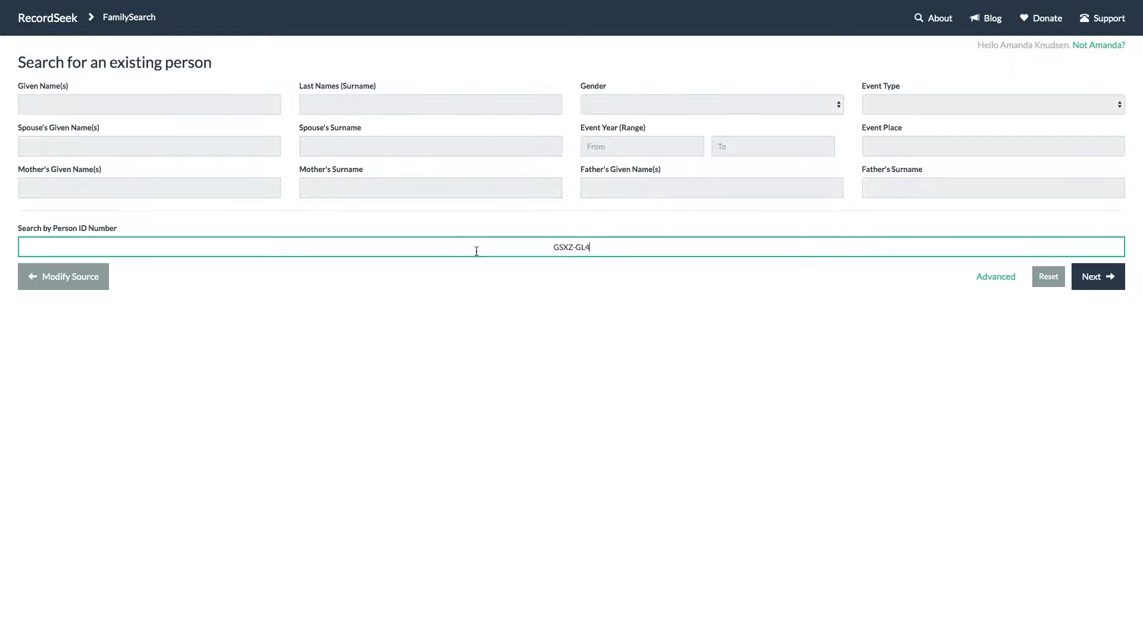
left_click(1095, 279)
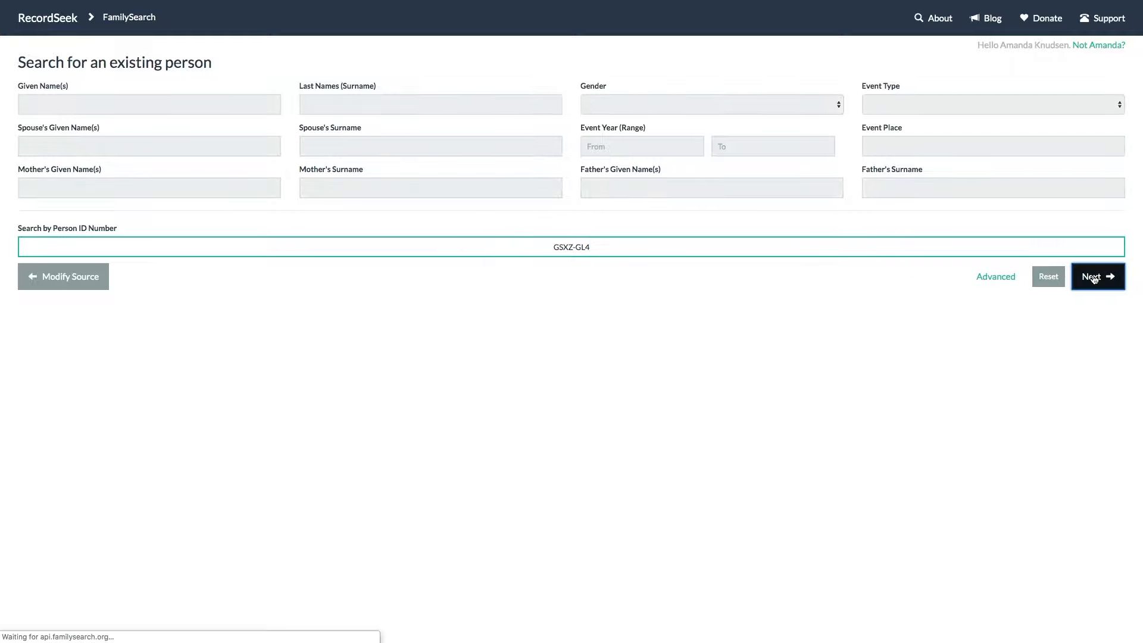
left_click(1094, 279)
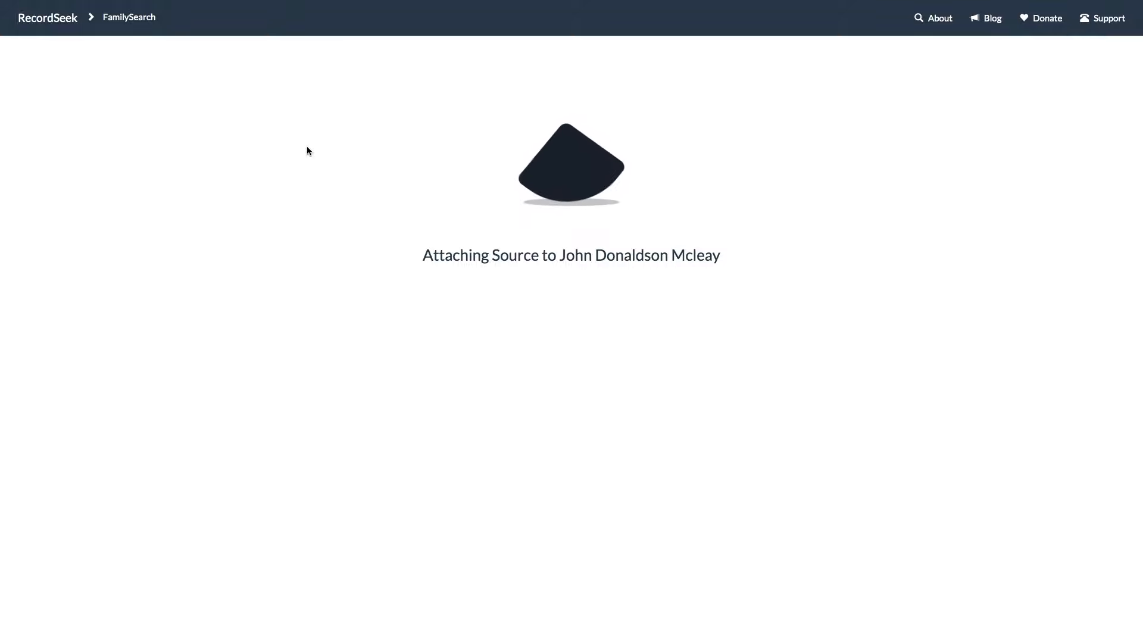
mouse_move(9, 2)
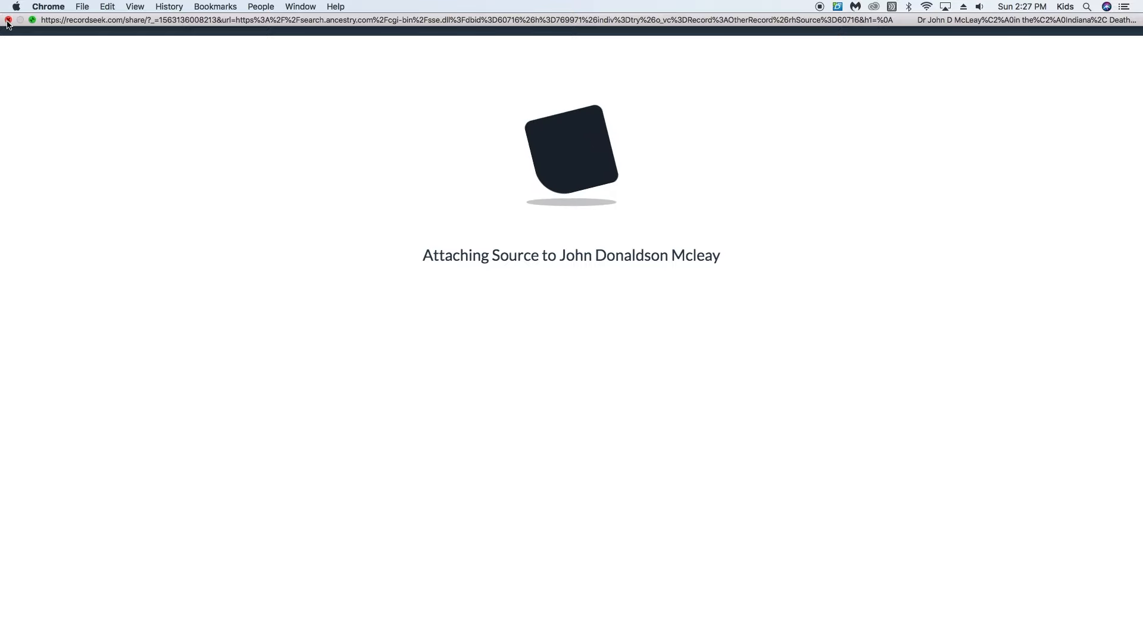
left_click(8, 19)
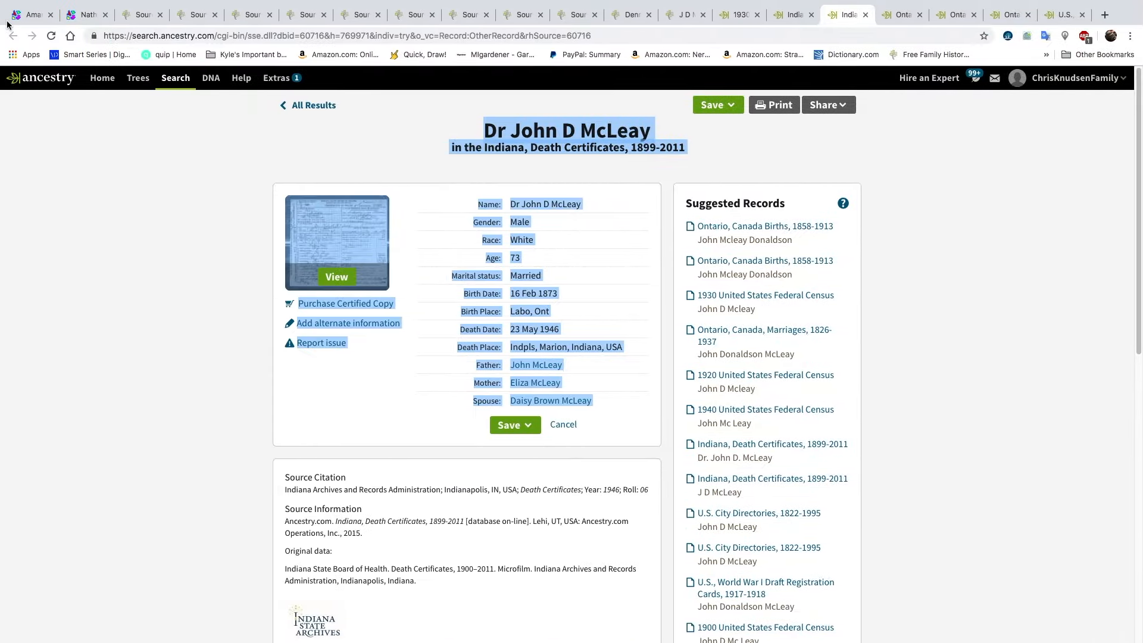
- Reload the father's FamilySearch profile and open the record hint for United States World War I Draft Registration Cards, 1917-1918
left_click(685, 15)
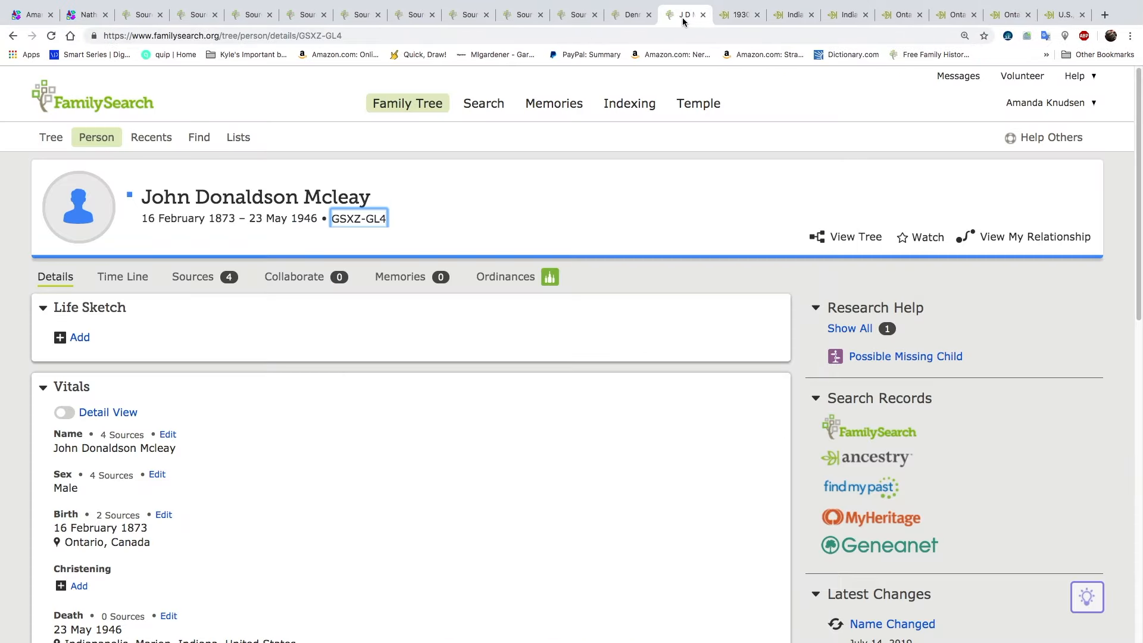
left_click(52, 36)
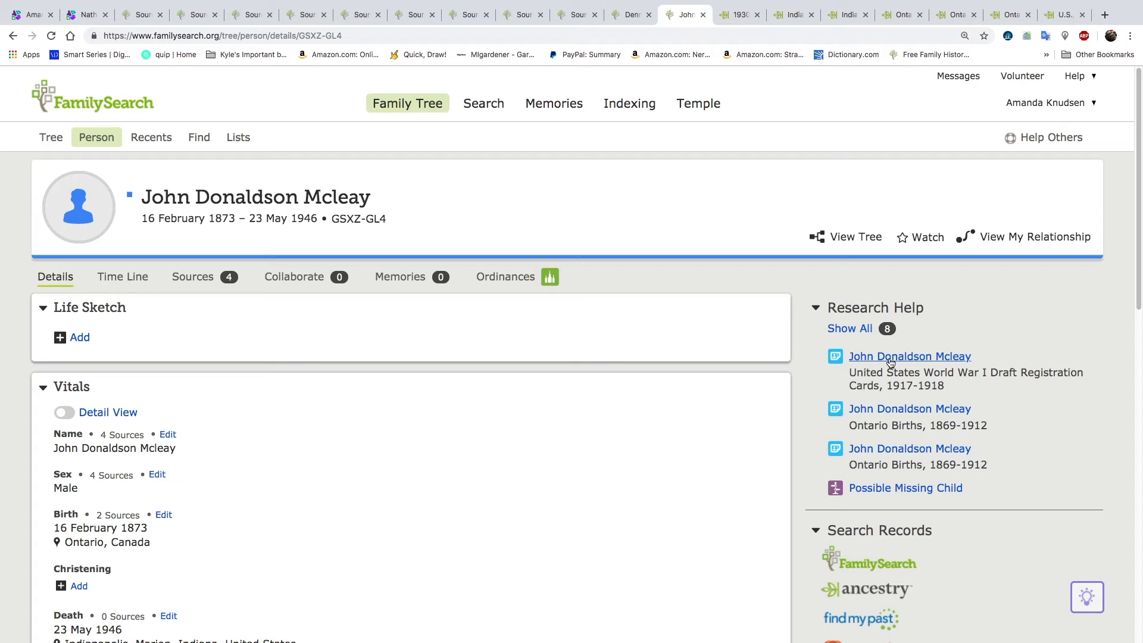
right_click(896, 359)
left_click(828, 374)
left_click(874, 359)
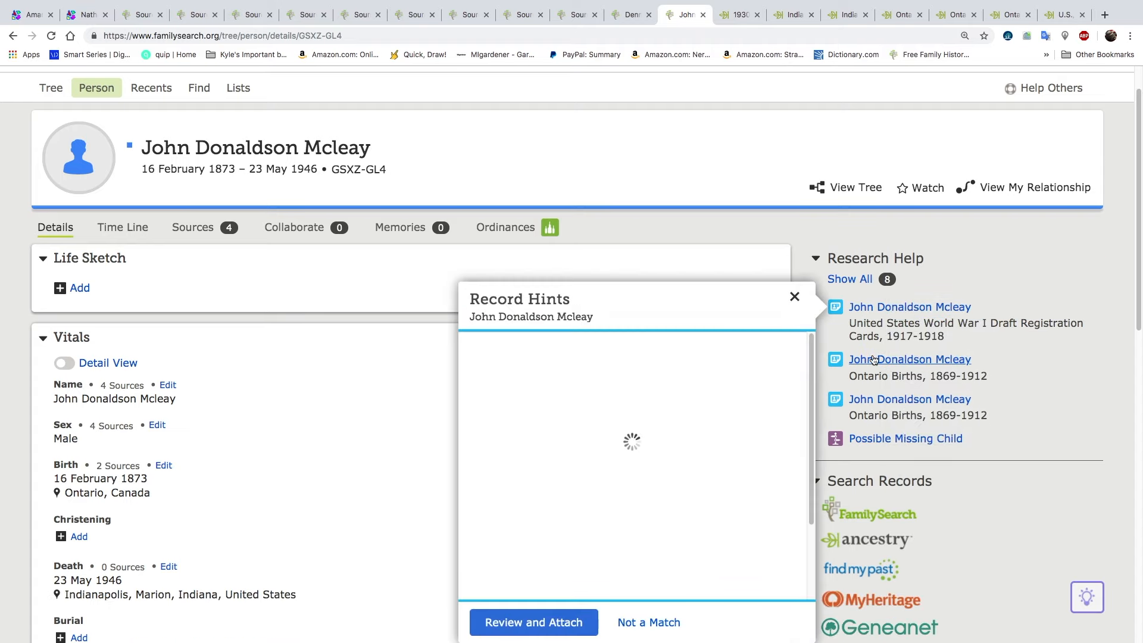
- Review the World War I draft registration record, attach it to the father, and return to his profile
left_click(524, 622)
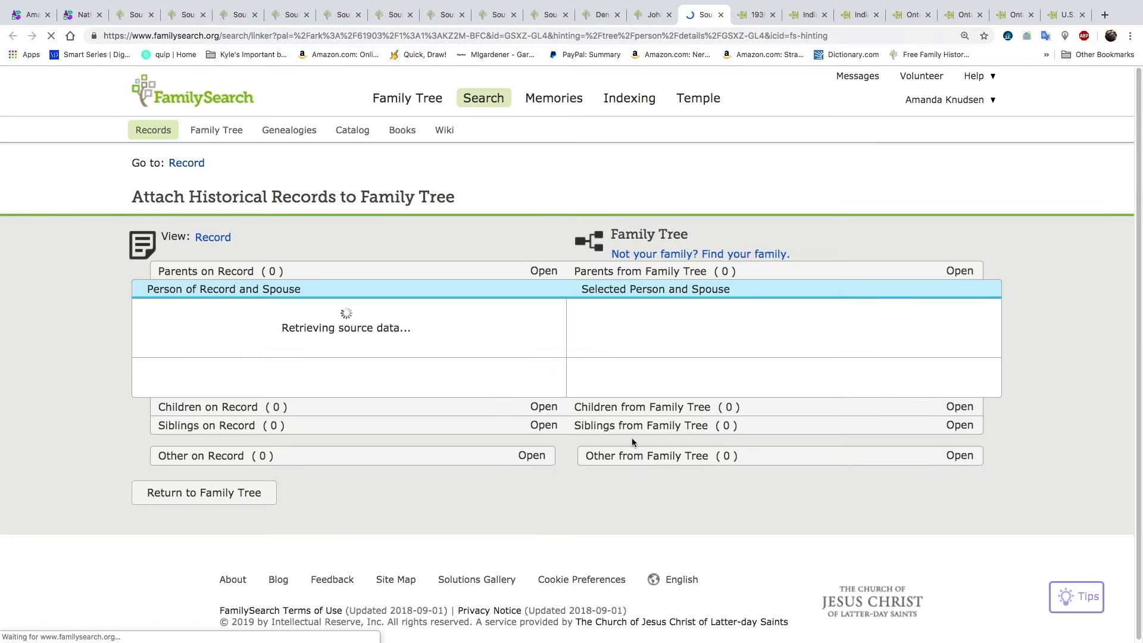
scroll(571, 411, "down", 3)
left_click(566, 372)
left_click(801, 591)
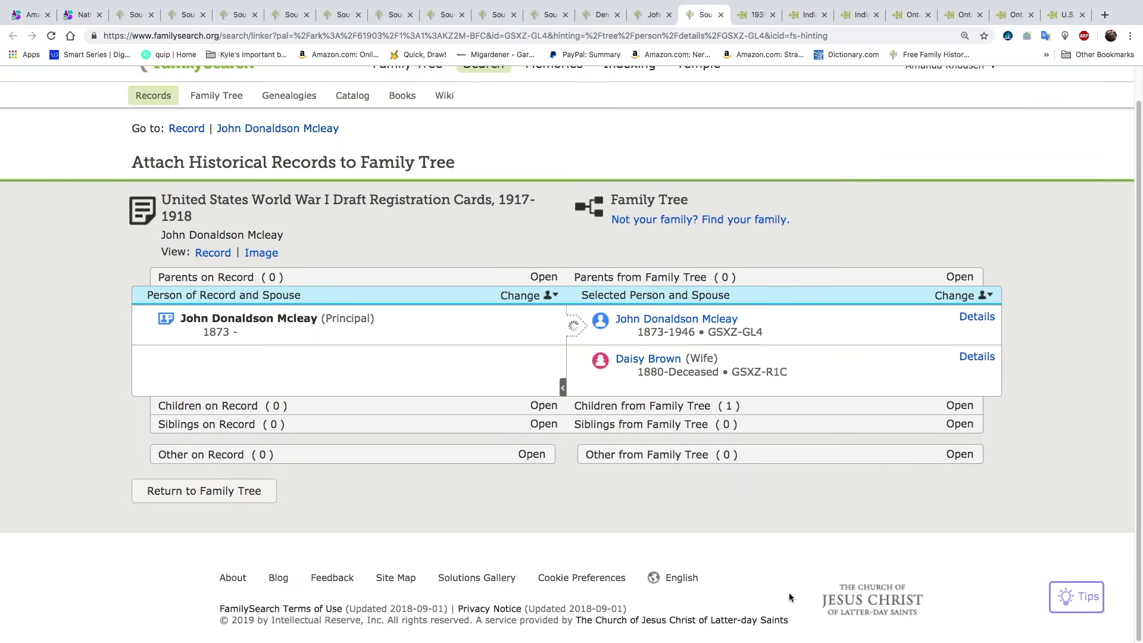
left_click(721, 14)
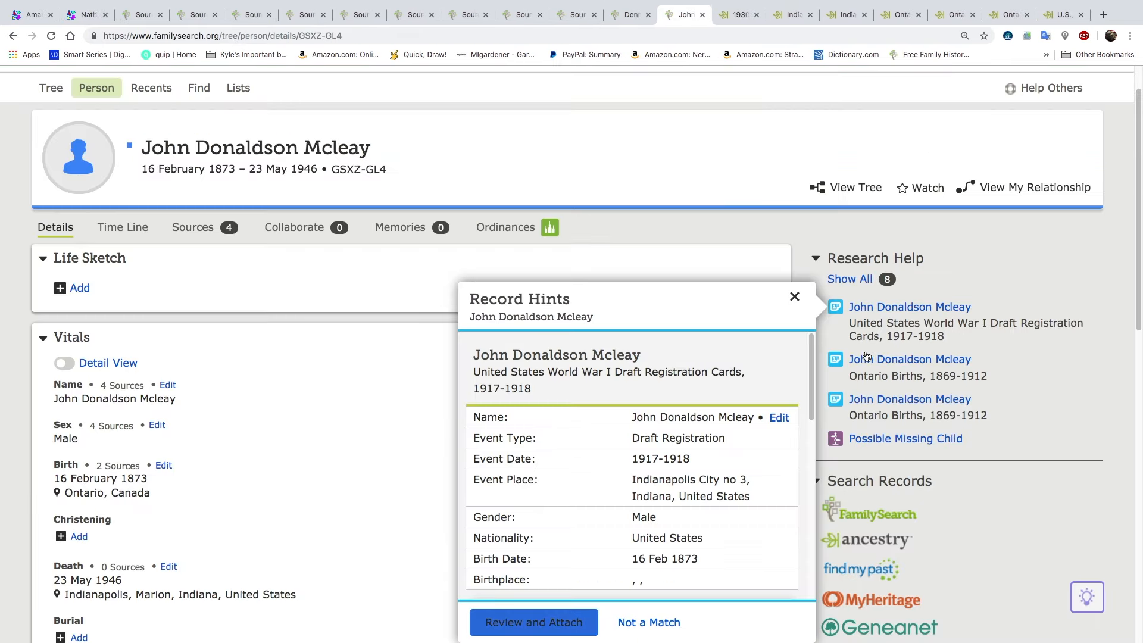
- Review the first Ontario Births, 1869-1912 hint, add its 1873 event registration to the father's profile, and attach the record
left_click(910, 359)
left_click(566, 520)
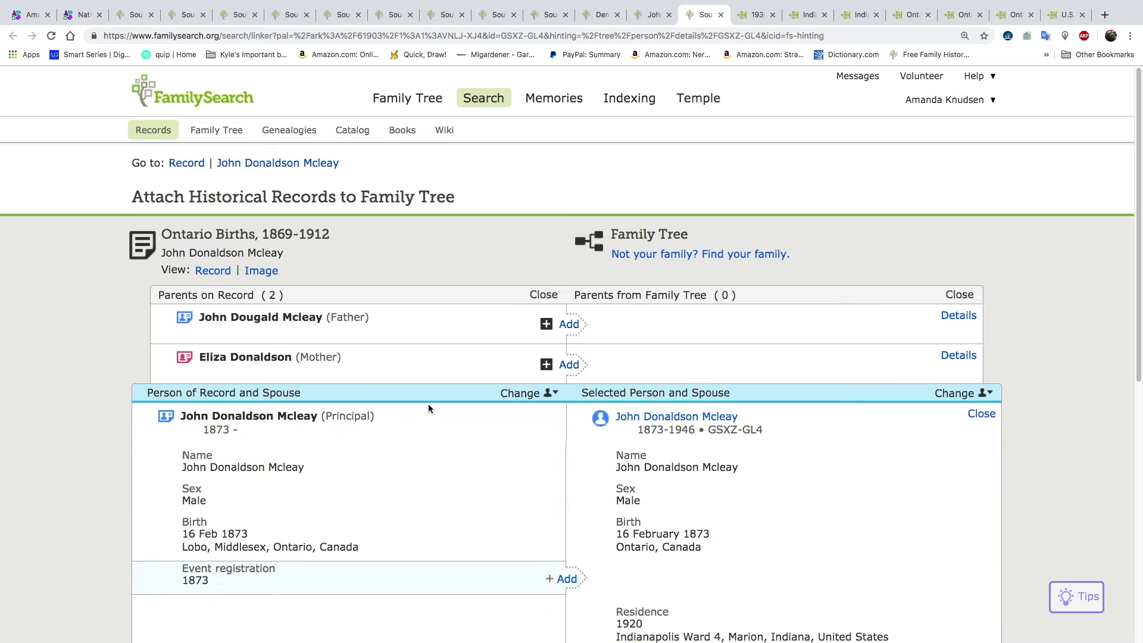
scroll(427, 408, "down", 3)
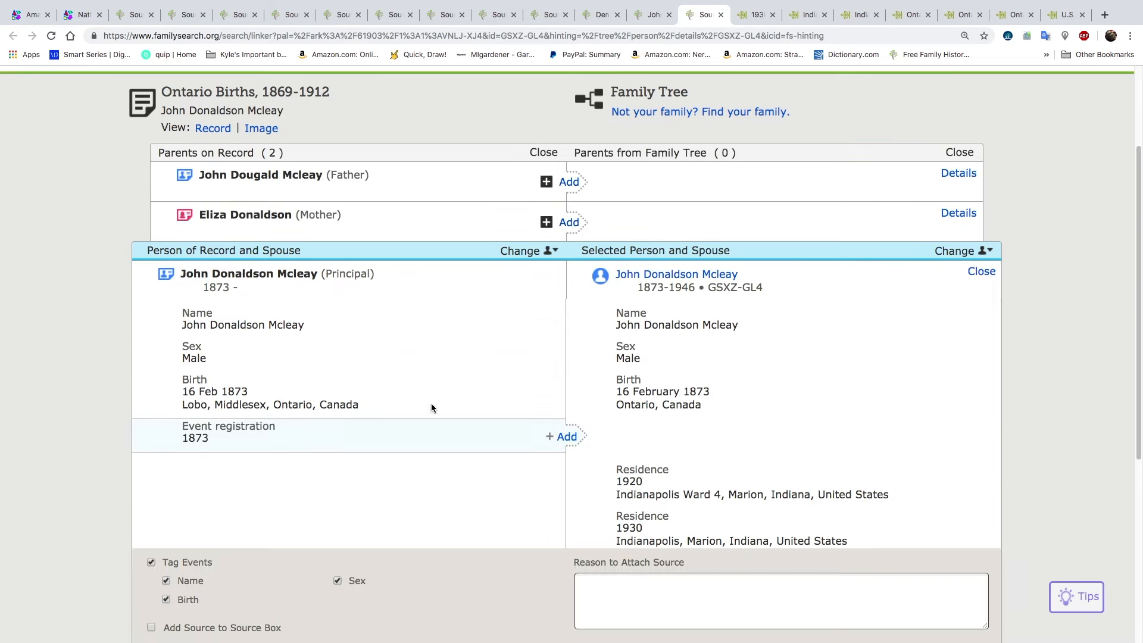
left_click(565, 437)
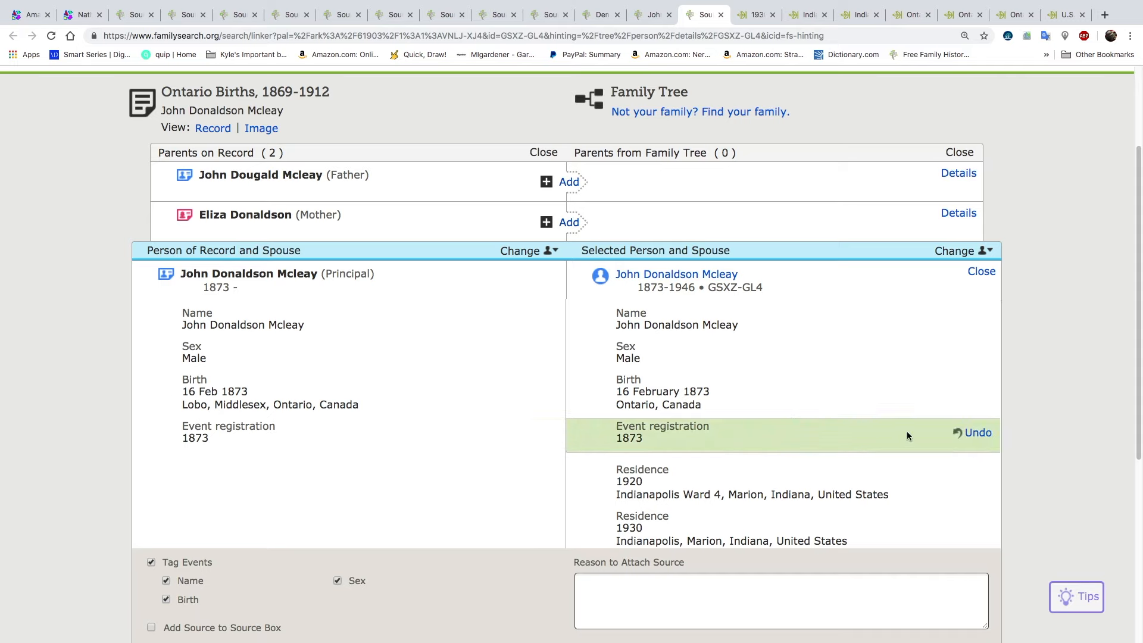
scroll(906, 431, "down", 3)
left_click(799, 497)
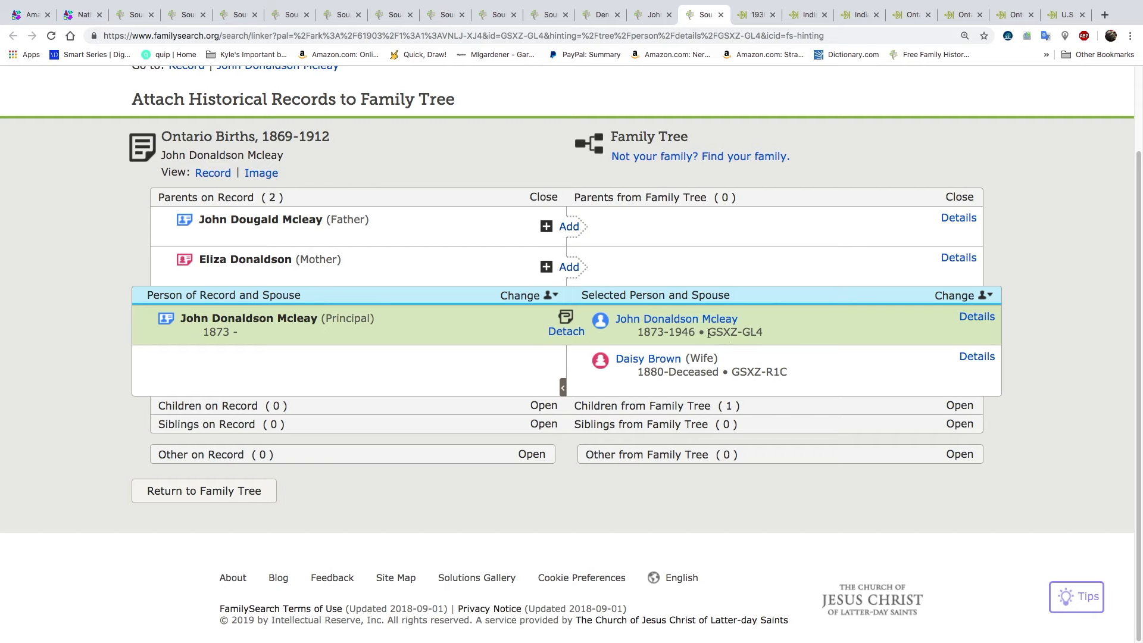
- Return to the father's profile and set his birthplace to the standardized Lobo, Middlesex, Ontario, Canada
left_click(644, 17)
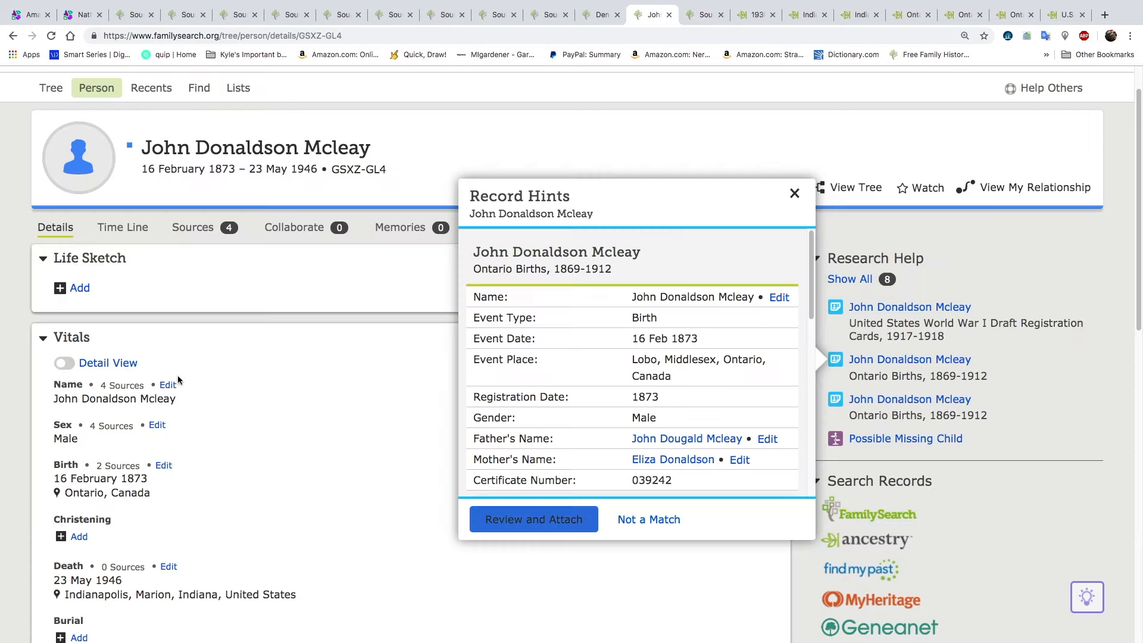
left_click(163, 466)
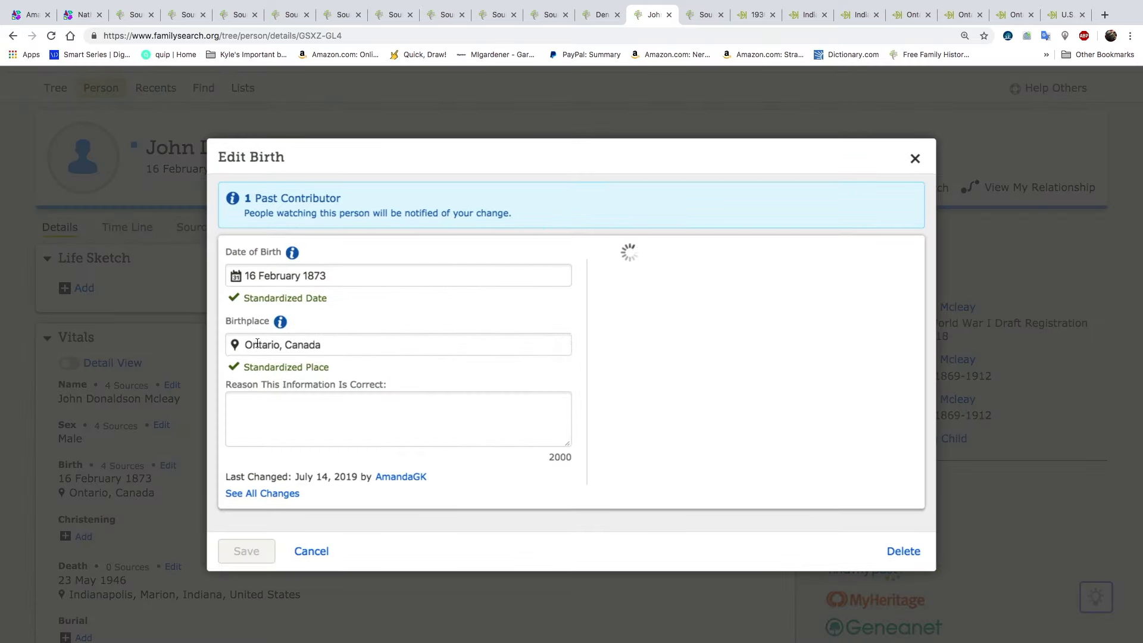
left_click(251, 344)
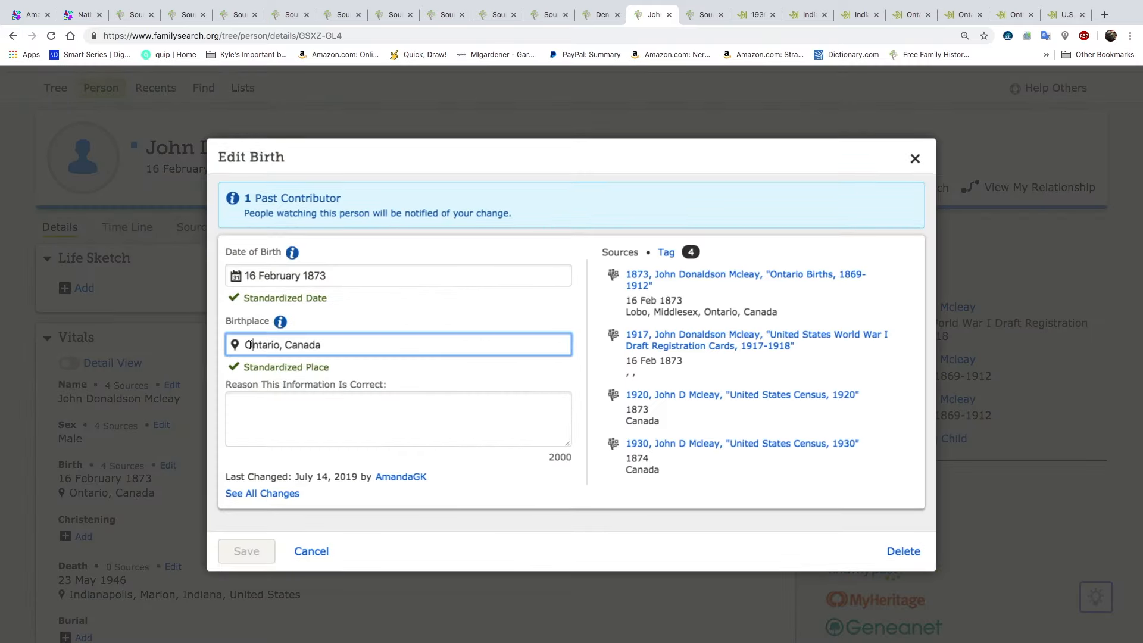
type("Lobo, Mid")
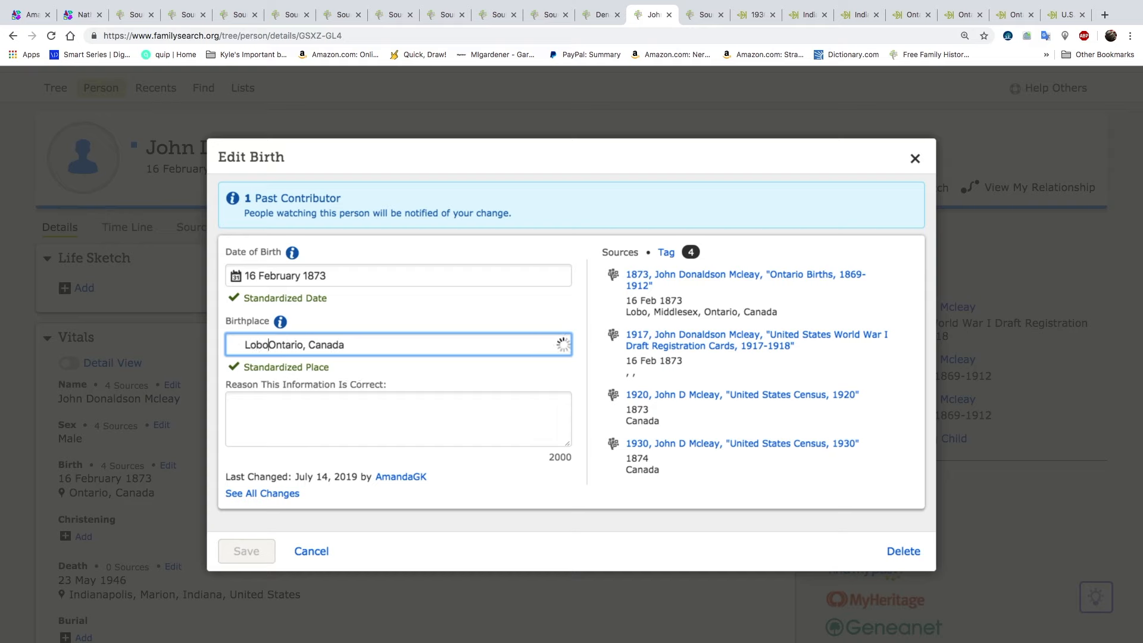
type("dlesex")
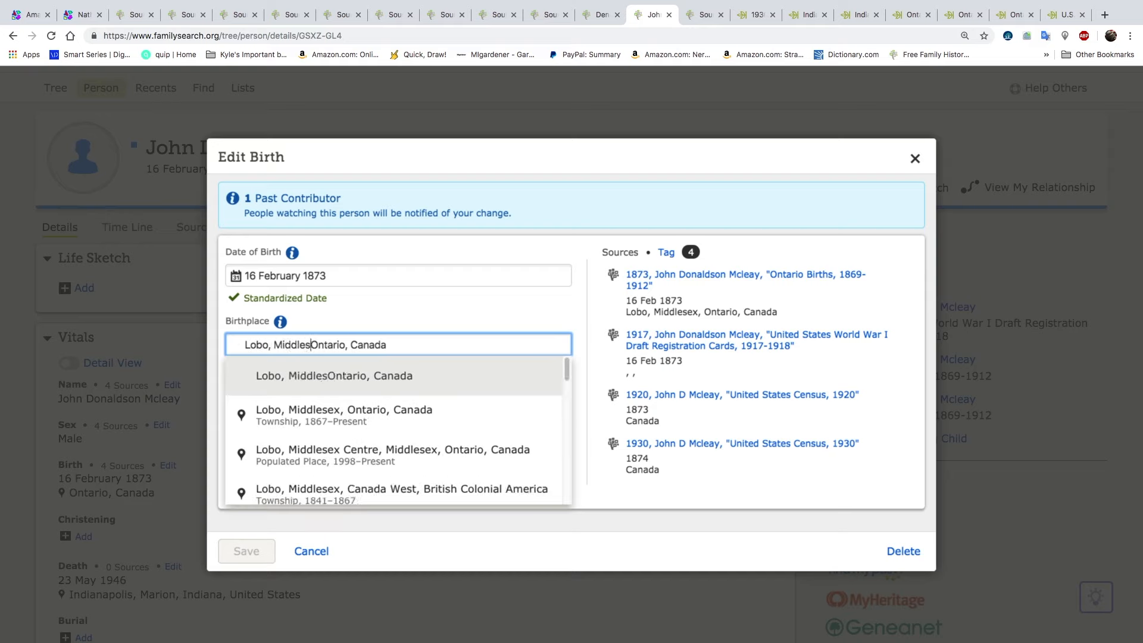
type(",")
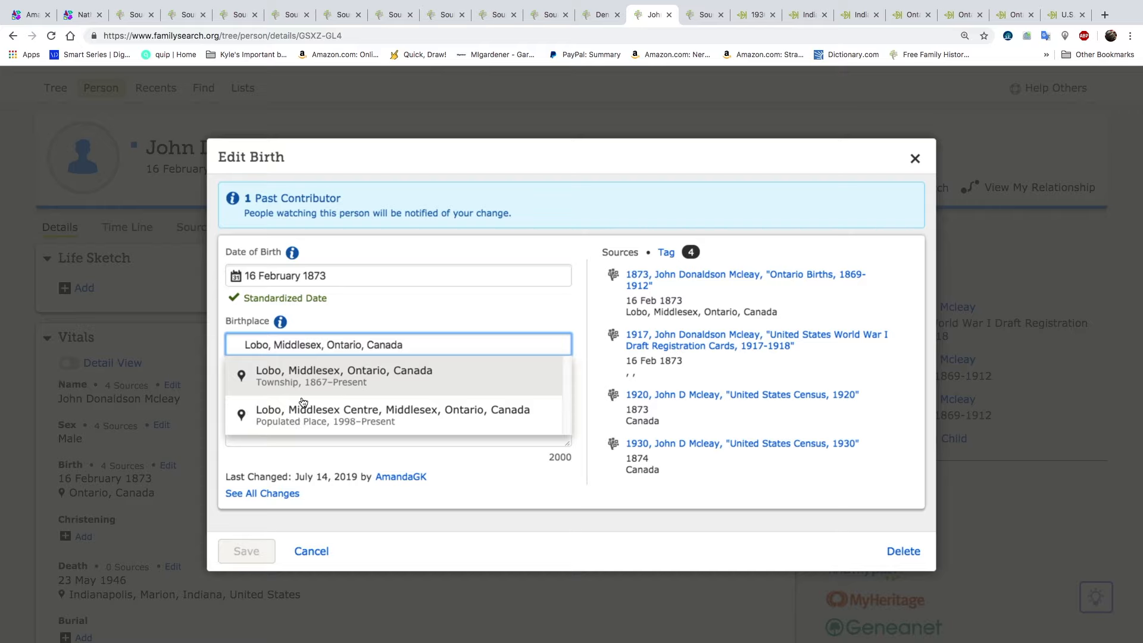
left_click(299, 369)
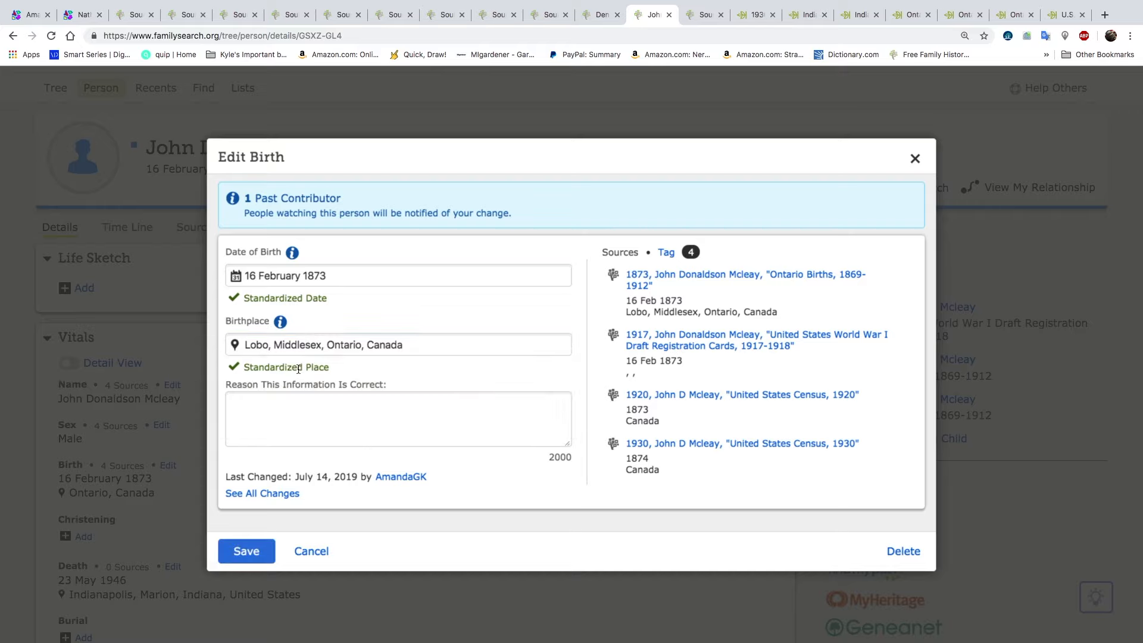
left_click(248, 550)
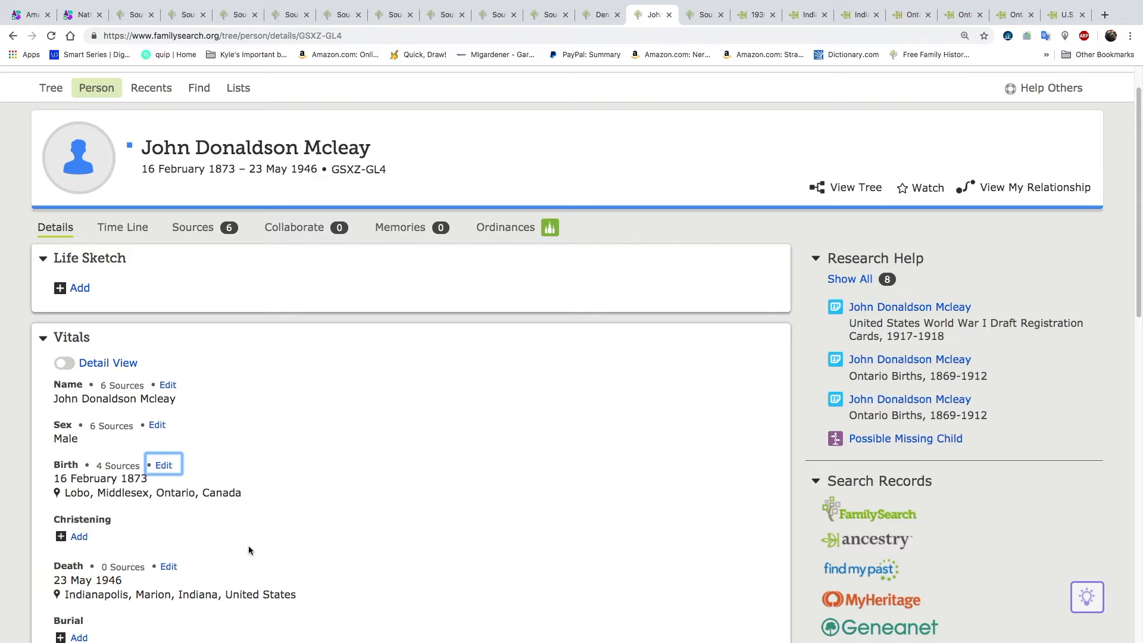
- Start adding a parent to the father's profile, entering the name from the Ontario birth record, sex Male and status Deceased
scroll(495, 434, "down", 8)
scroll(498, 438, "down", 3)
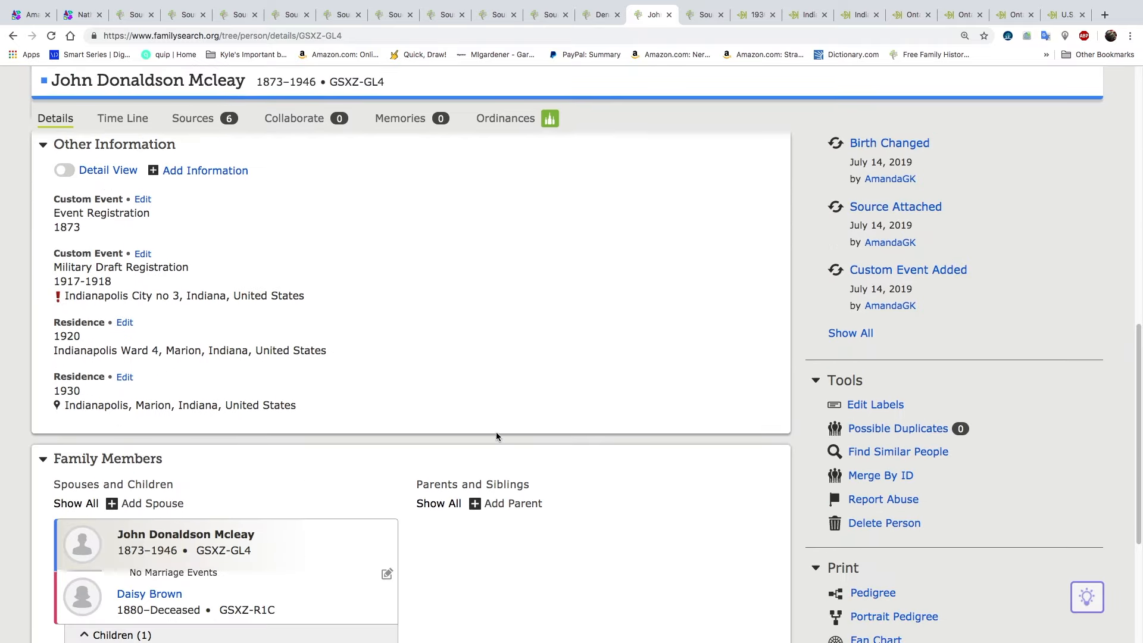
left_click(515, 415)
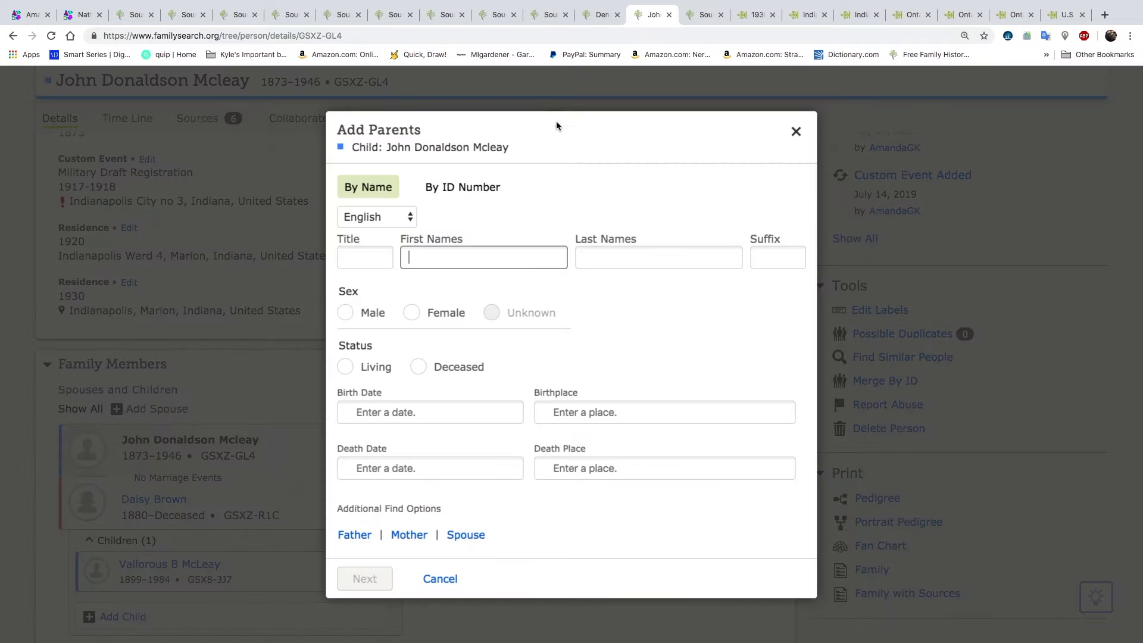
left_click(688, 15)
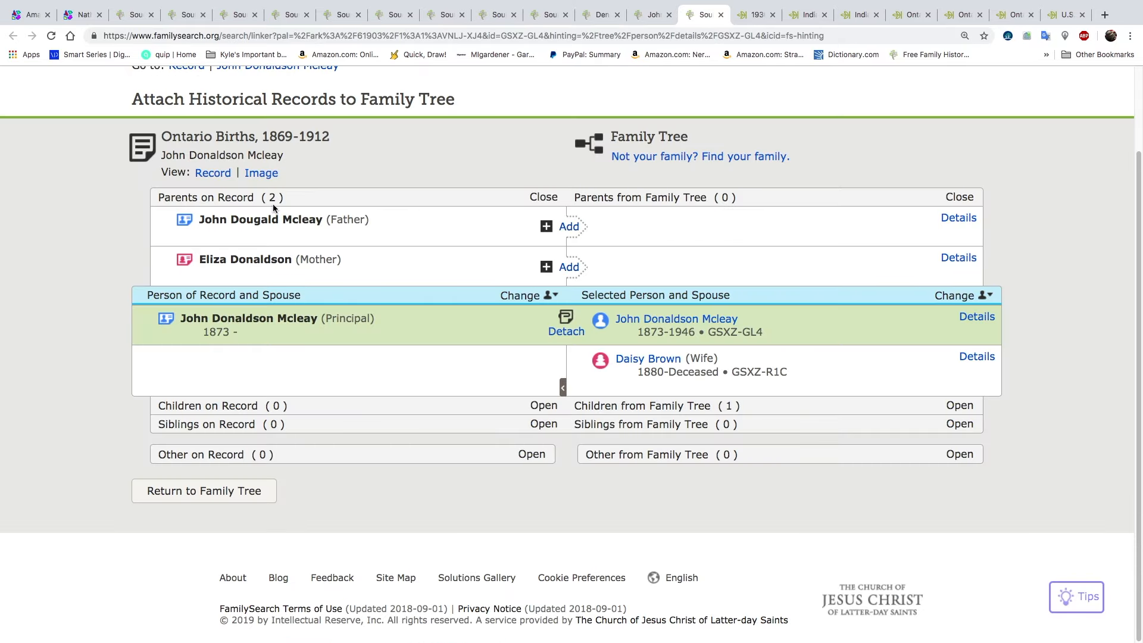
left_click_drag(198, 221, 279, 220)
key("super+c")
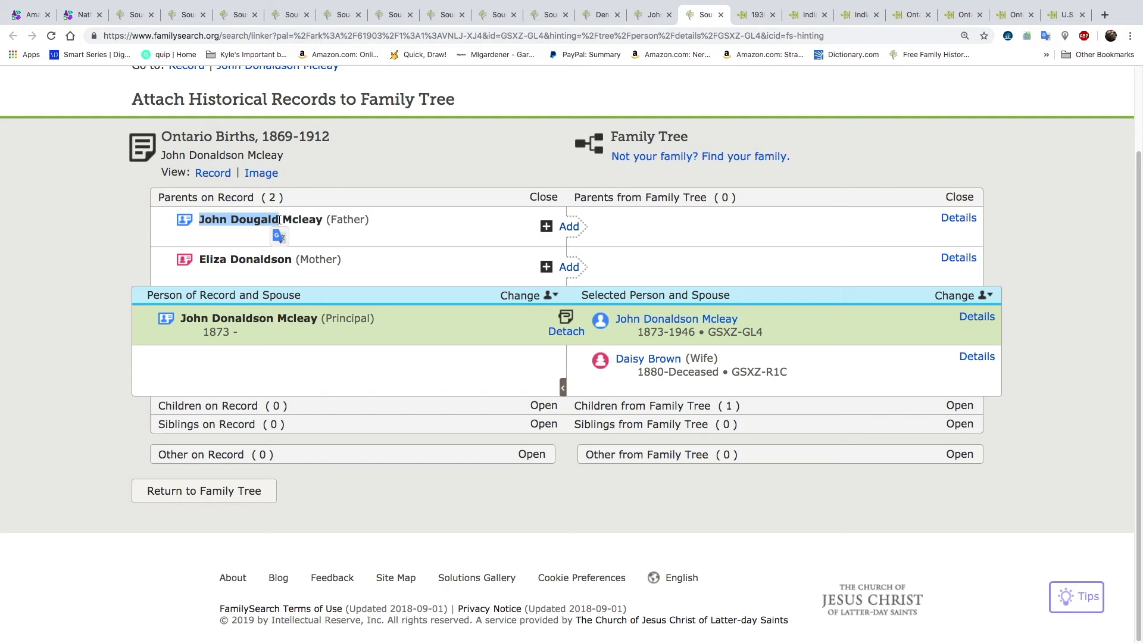
left_click(654, 15)
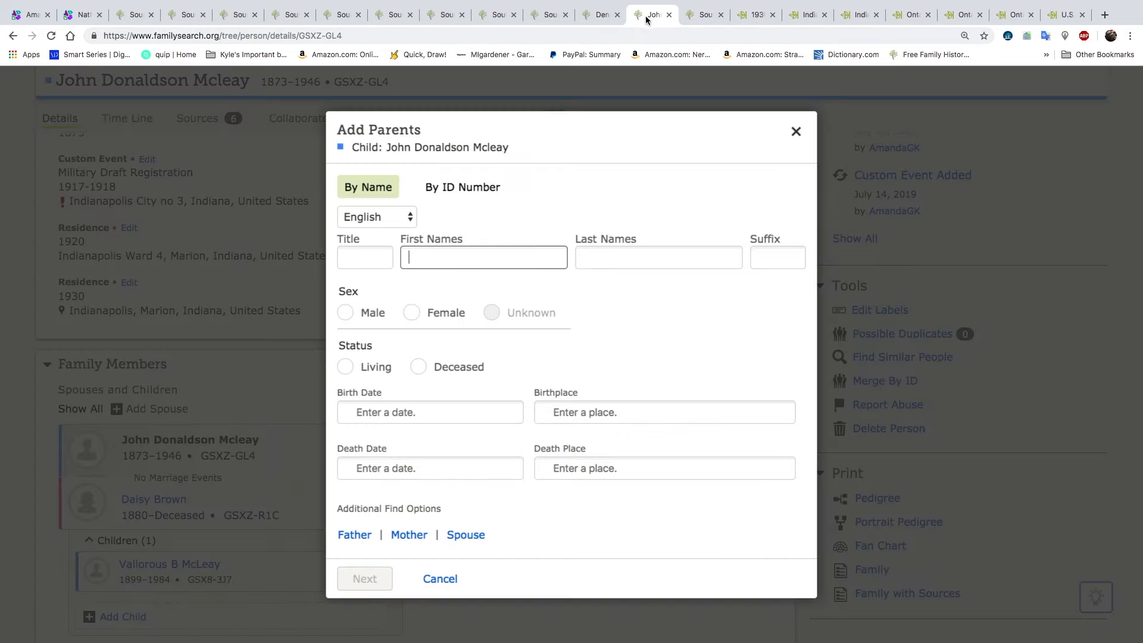
key("super+v")
left_click(588, 259)
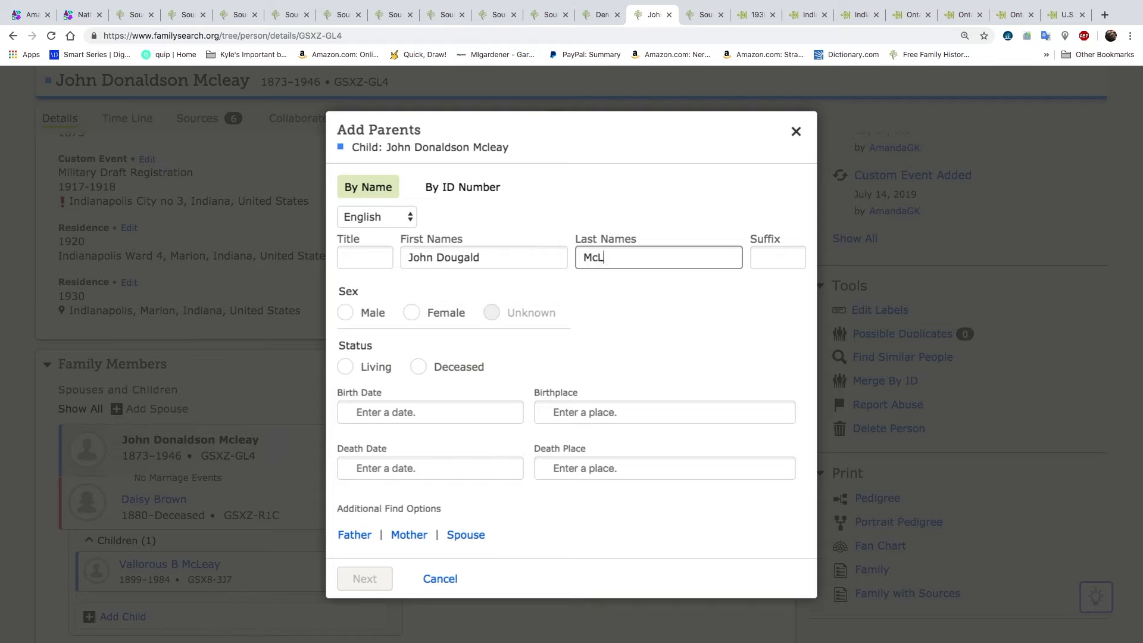
type("McLeay")
left_click(345, 313)
left_click(418, 366)
- Include the spouse's full name from the birth record, search for matches, and add the matching couple as the father's parents
left_click(457, 536)
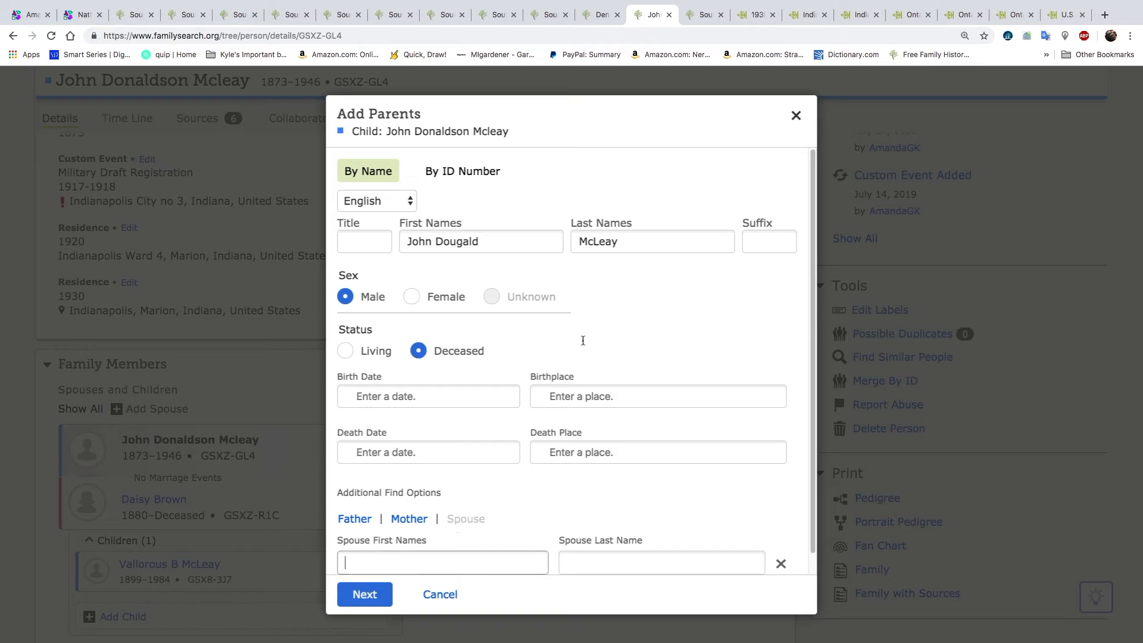
left_click(706, 17)
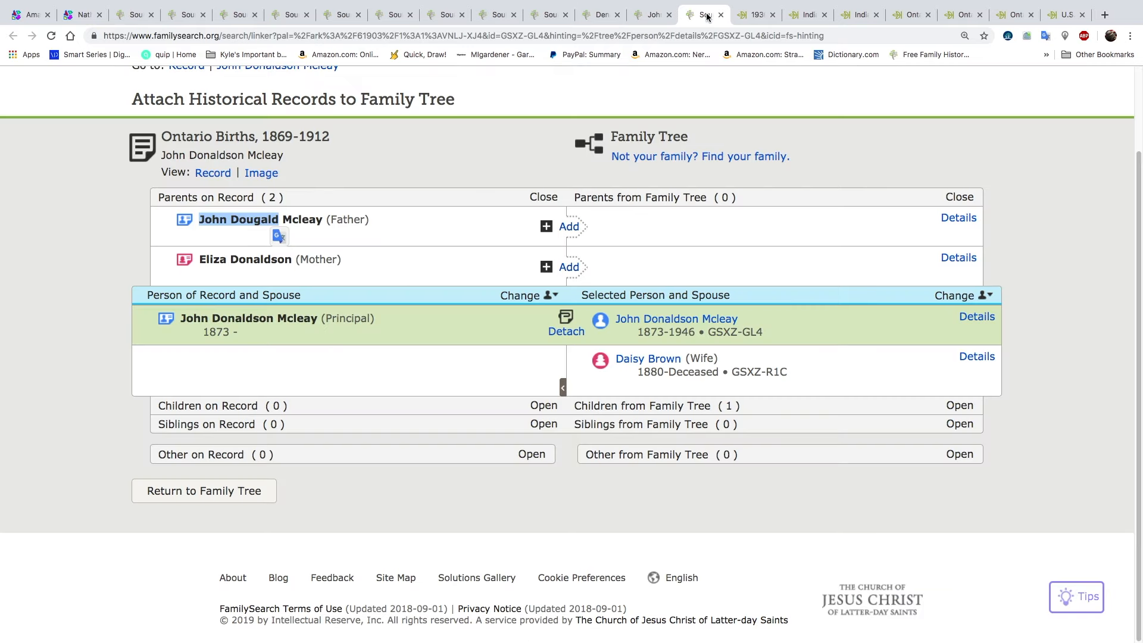
left_click(654, 14)
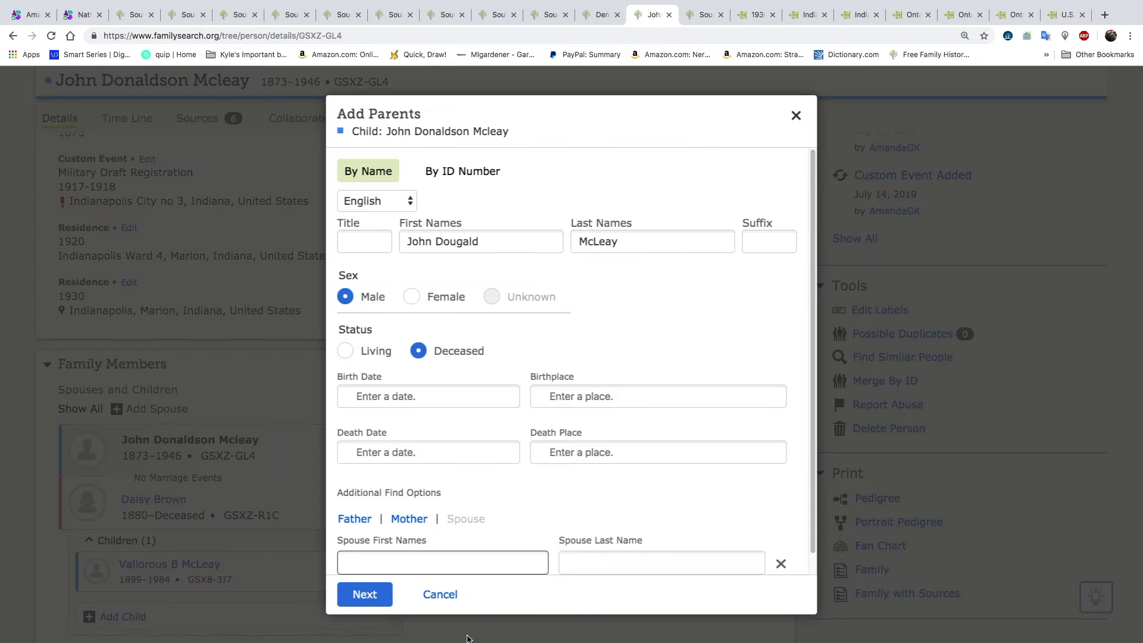
type("Eliza")
key("Tab")
type("D")
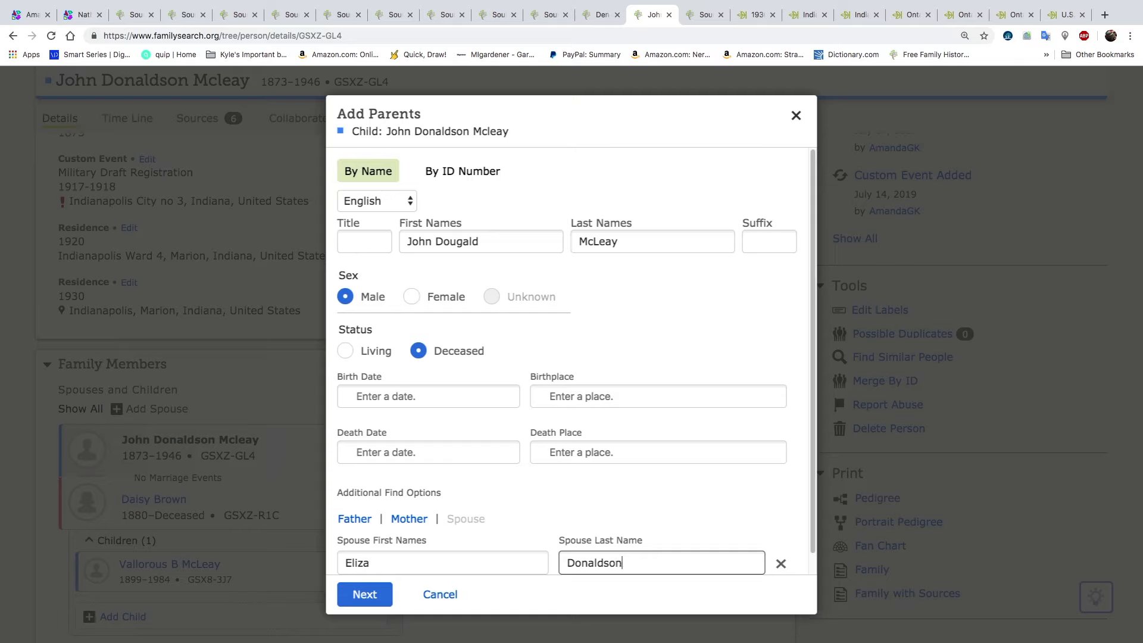
left_click(385, 600)
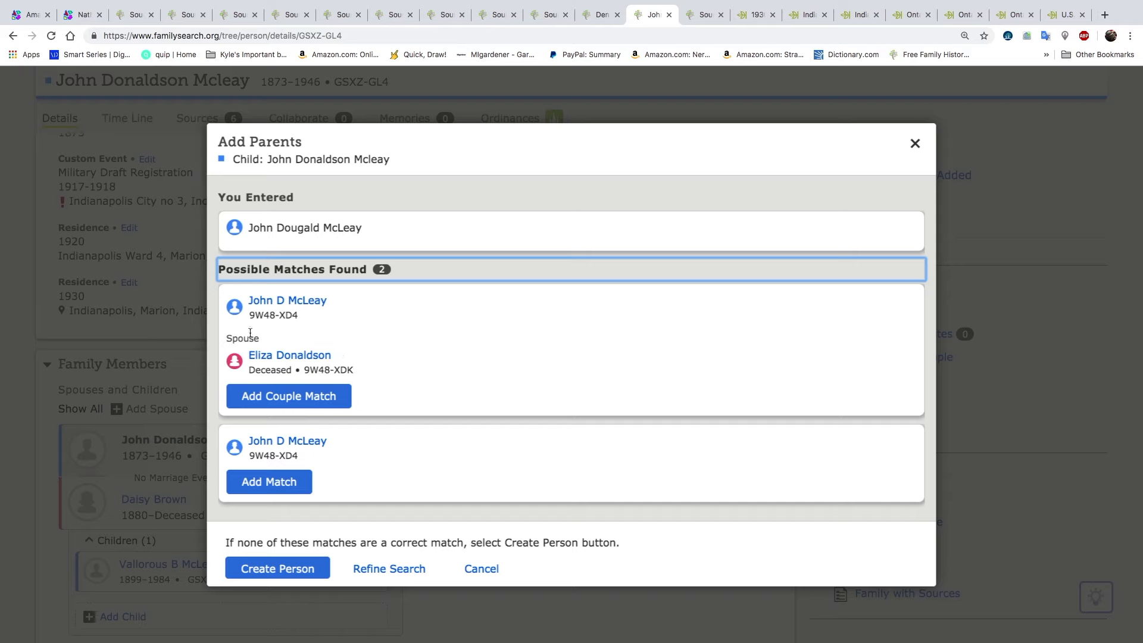
left_click(297, 398)
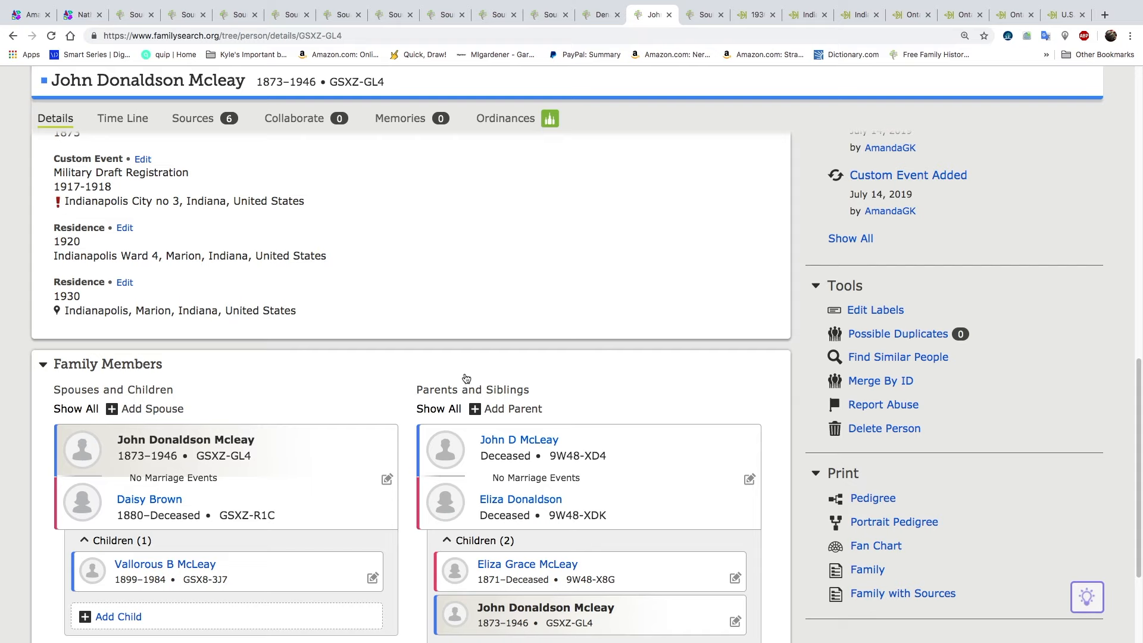
- Check the father's family members against the birth record, and examine the Suggested Records on his Ancestry Indiana death certificate page
scroll(520, 370, "down", 1)
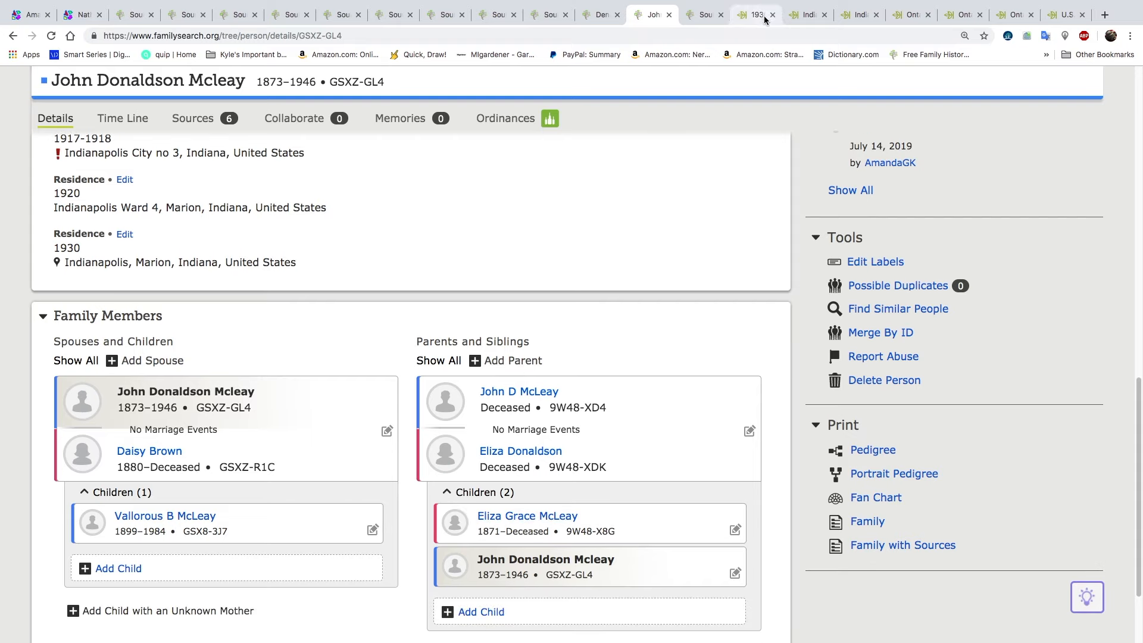
left_click(810, 17)
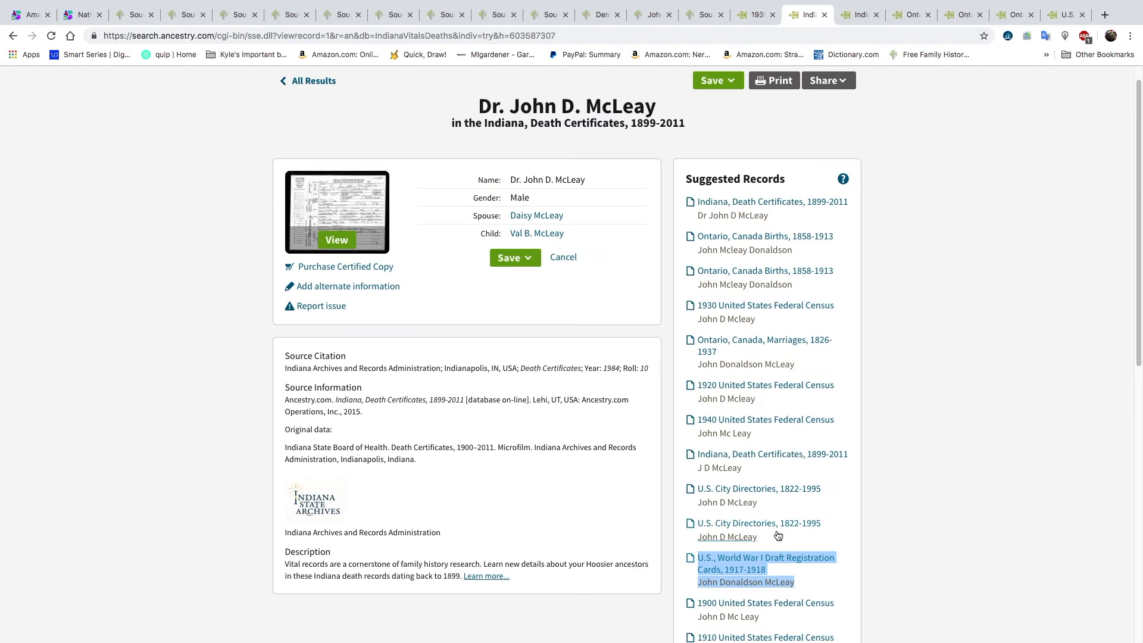
left_click(693, 17)
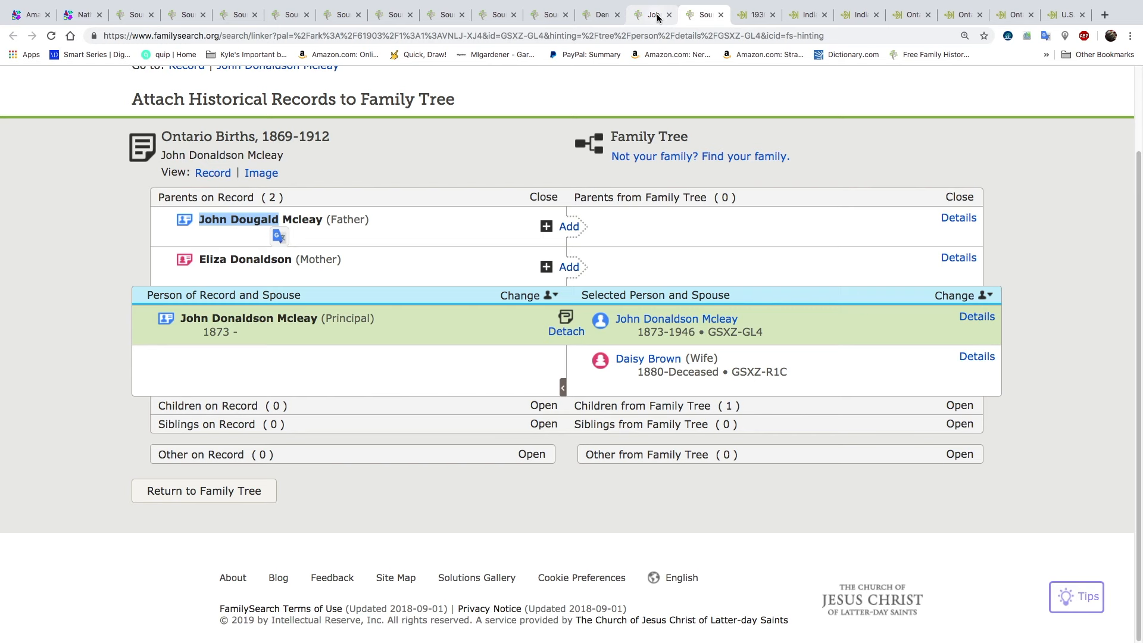
left_click(655, 15)
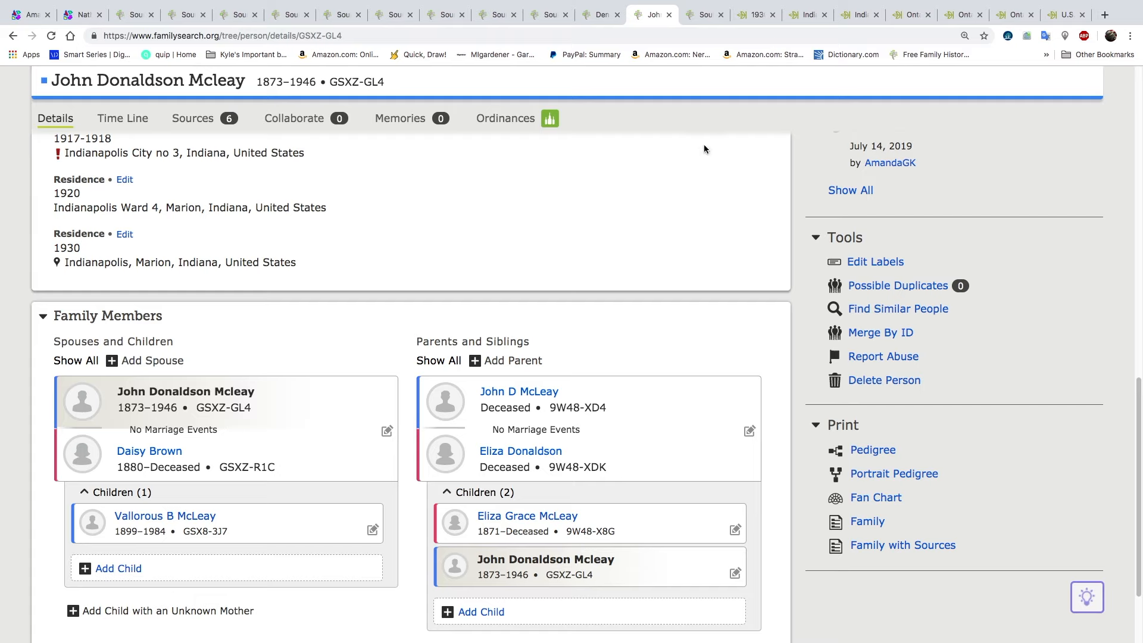
left_click(805, 15)
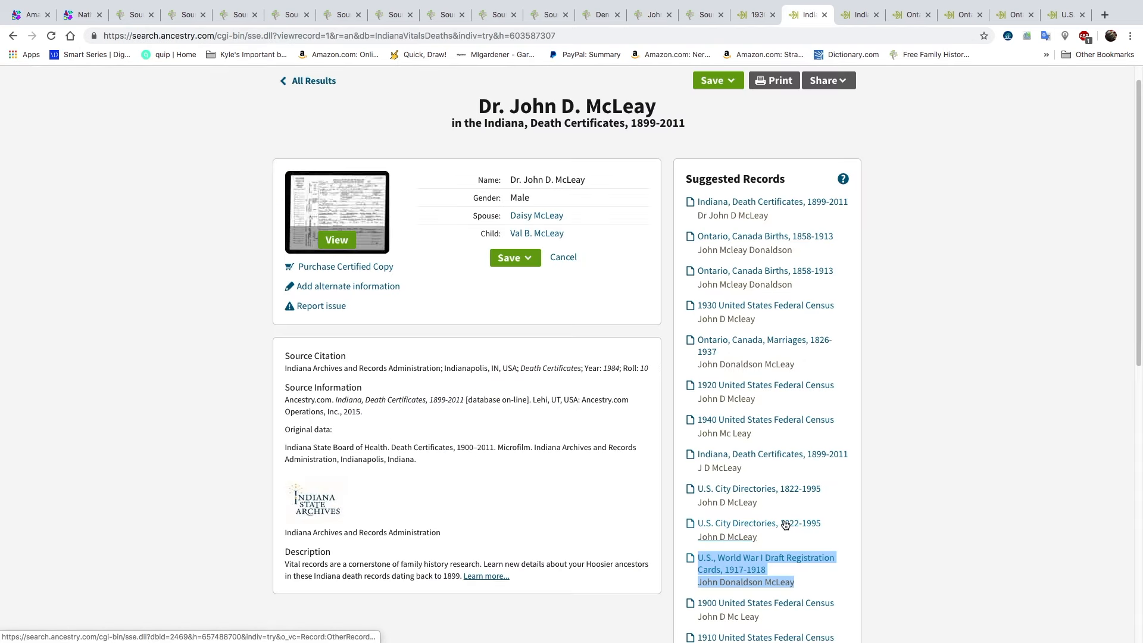
scroll(786, 525, "down", 3)
scroll(786, 525, "down", 5)
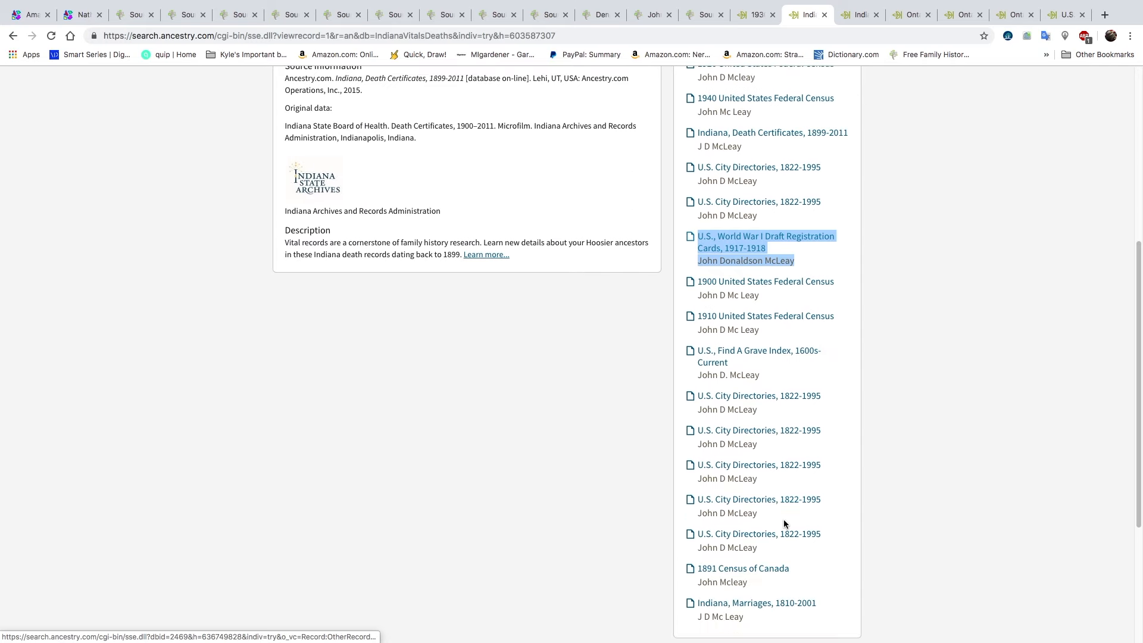
scroll(785, 524, "up", 2)
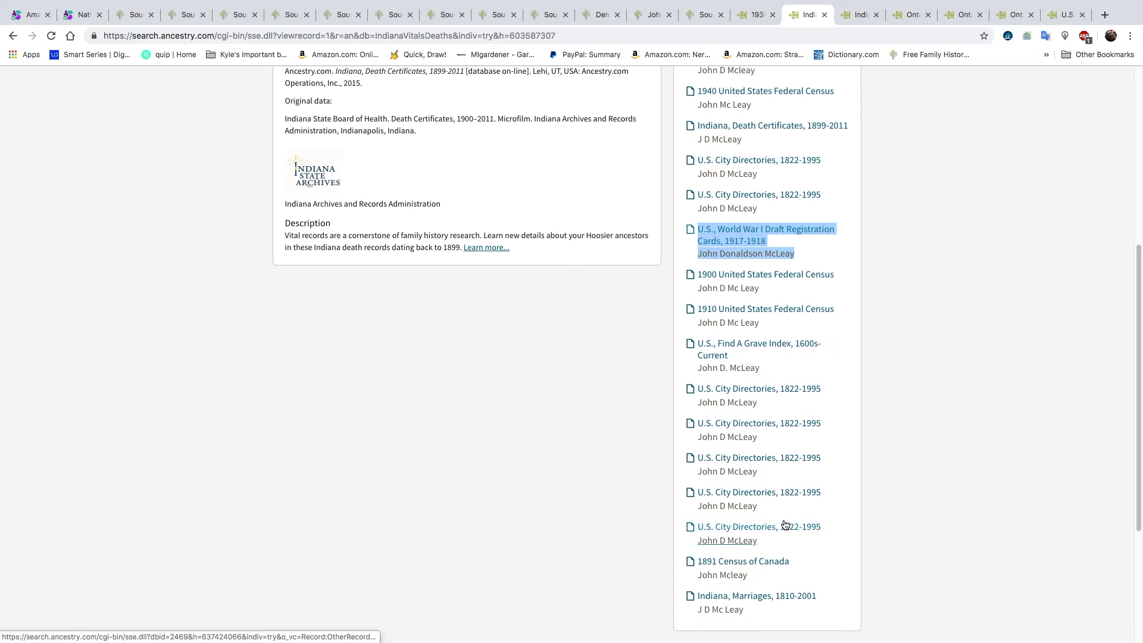
scroll(786, 525, "up", 5)
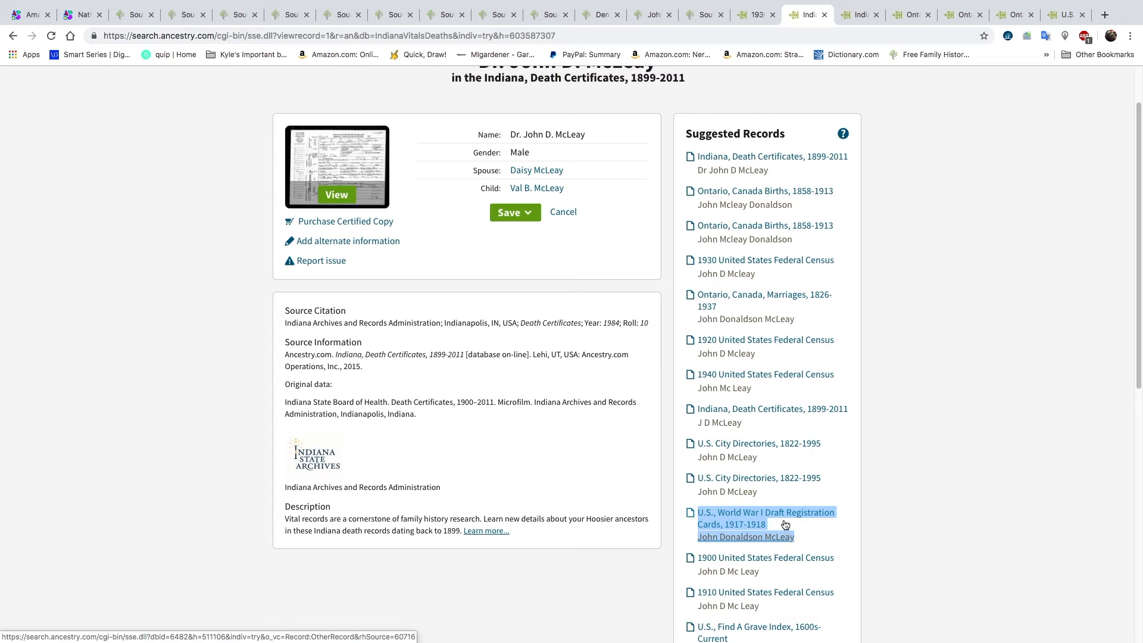
scroll(785, 524, "down", 1)
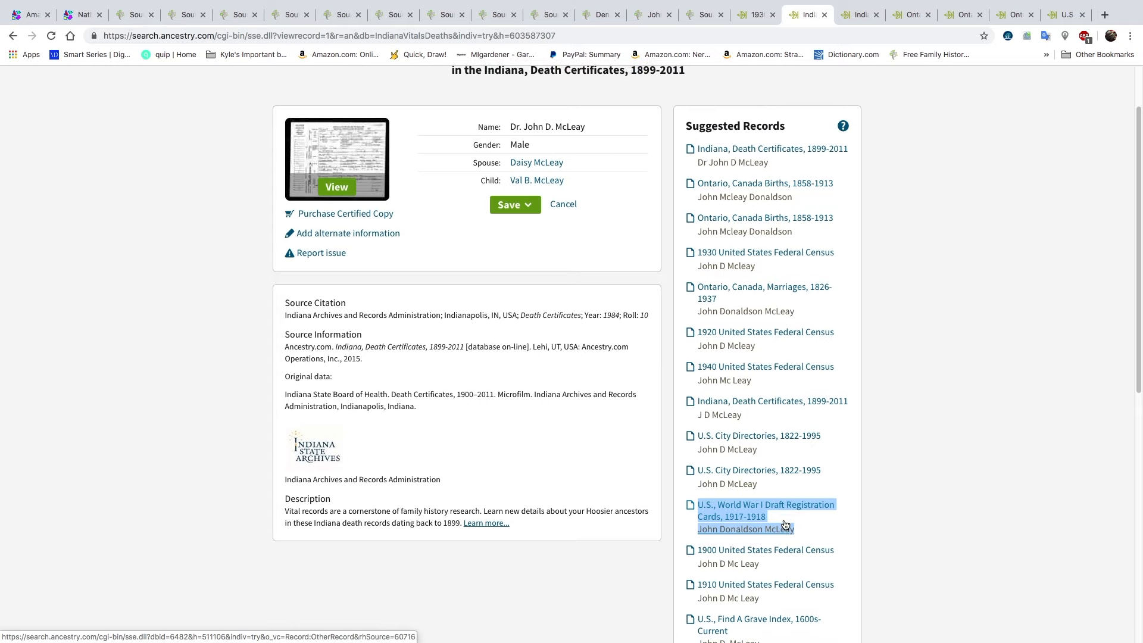
scroll(785, 525, "down", 3)
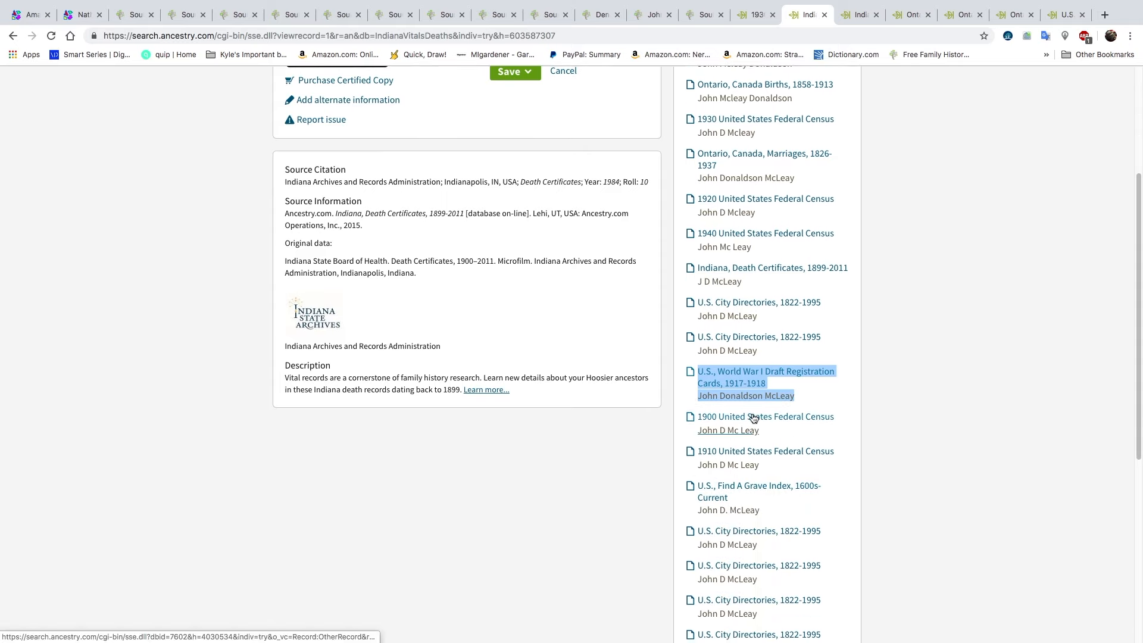
- Open the suggested 1900 United States Federal Census record, review its details and household members, and close it
left_click(754, 419)
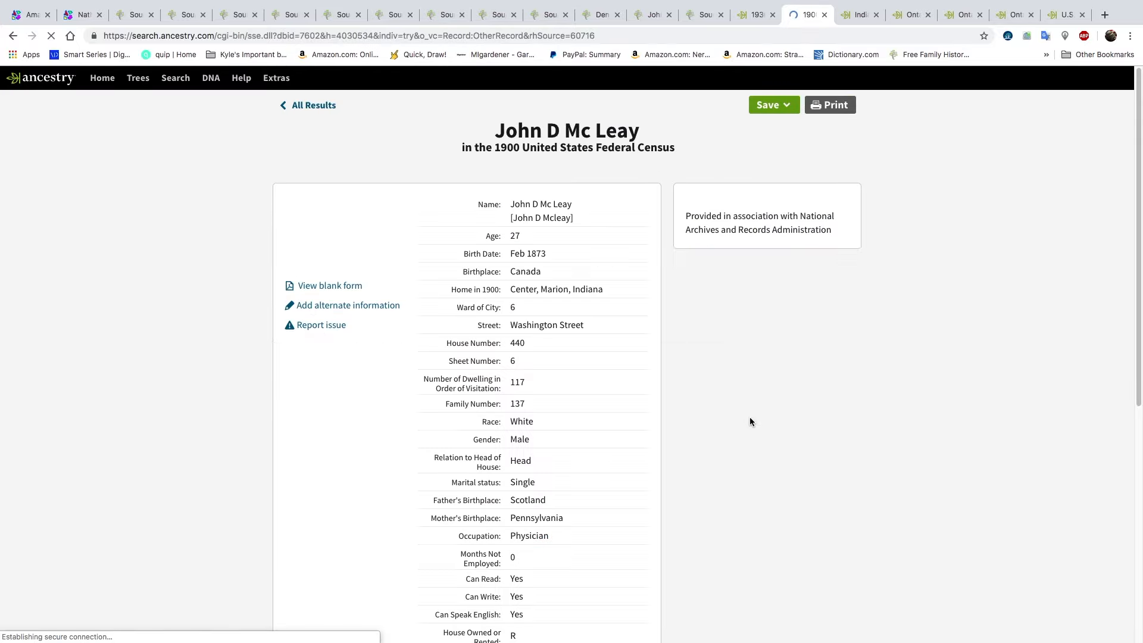
scroll(584, 454, "down", 5)
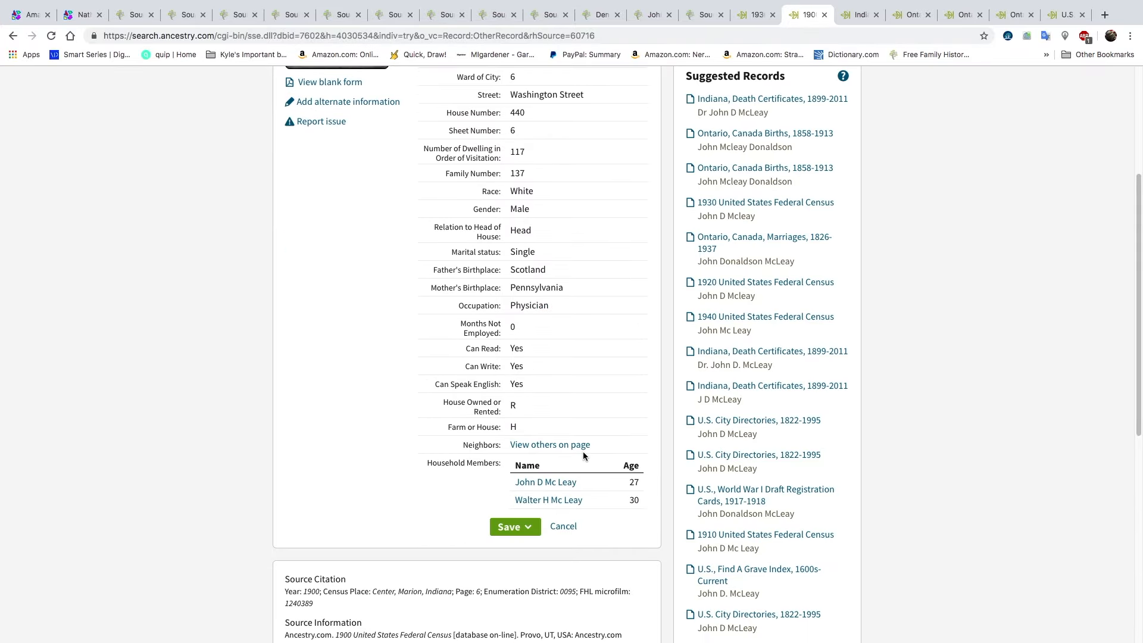
scroll(583, 456, "up", 1)
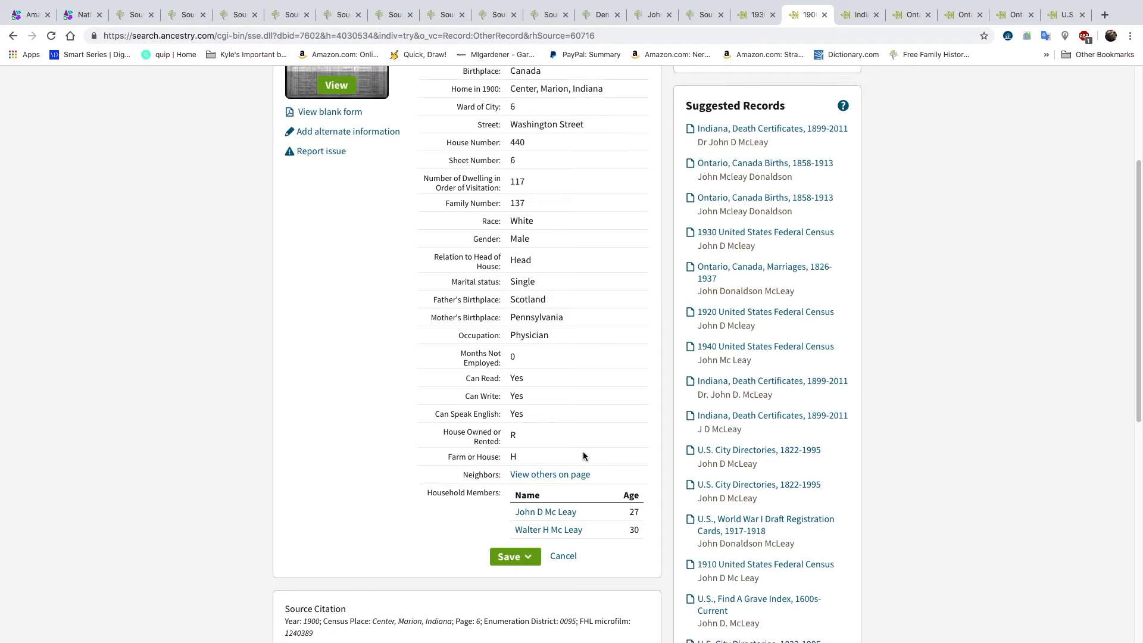
scroll(584, 457, "up", 4)
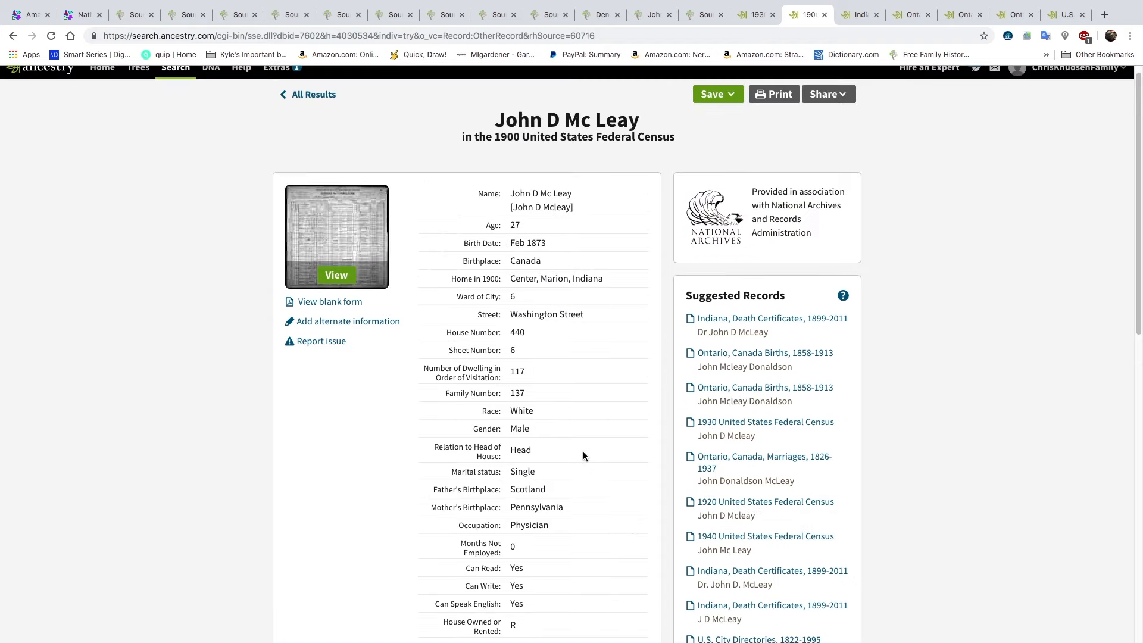
left_click(825, 15)
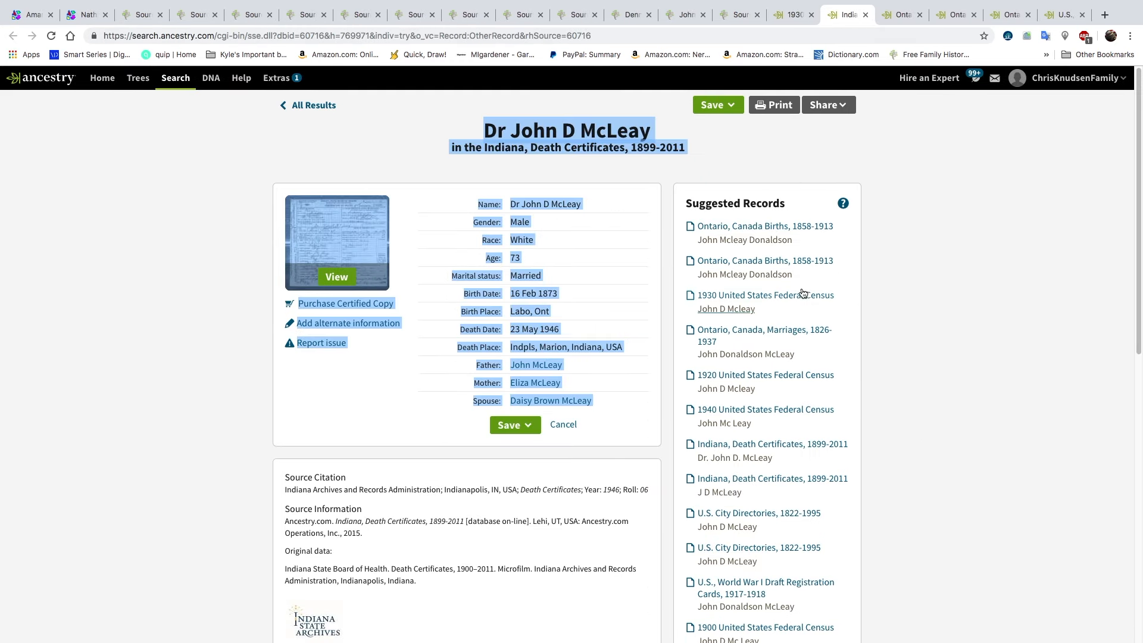
- Reload the FamilySearch source linker for the Ontario Births record, attach the record to both newly added parents, and close the linker
left_click(671, 159)
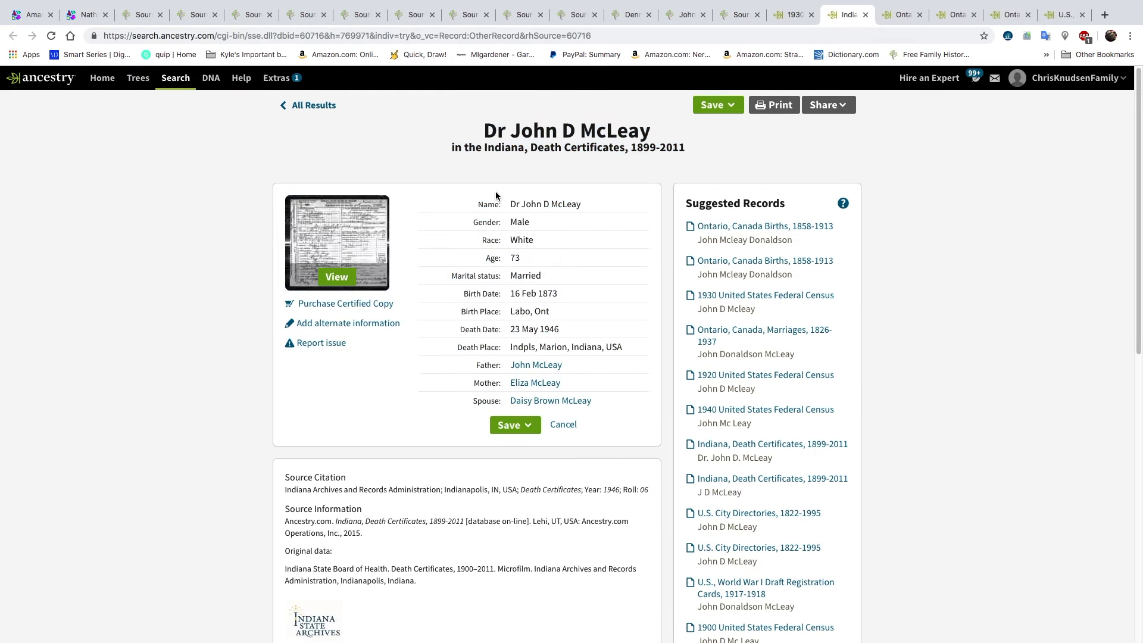
left_click(727, 15)
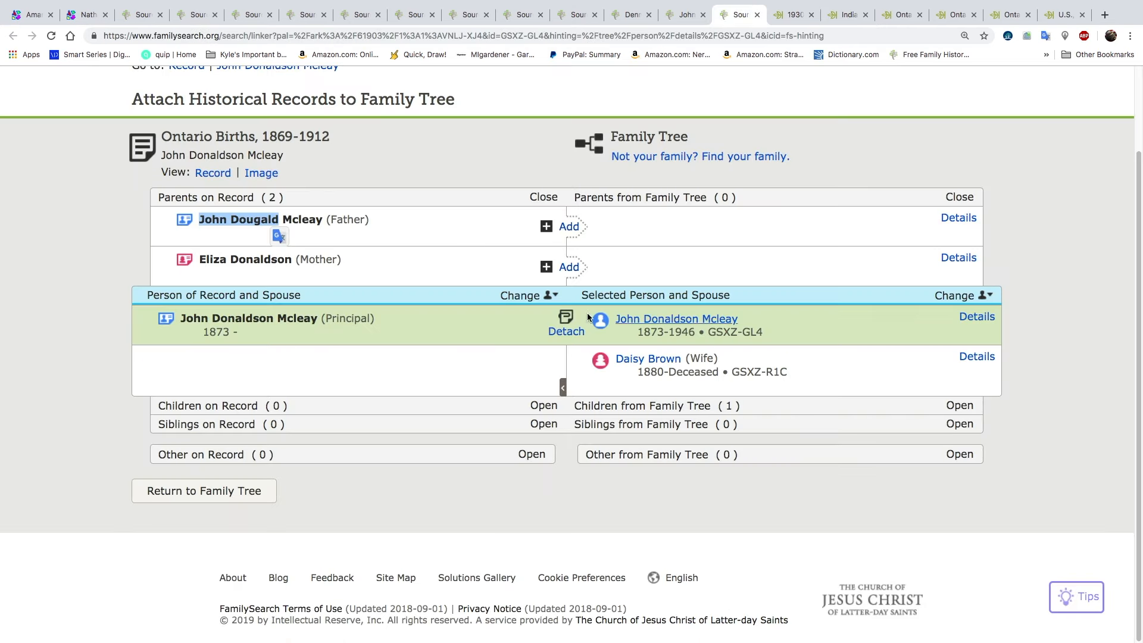
left_click(51, 37)
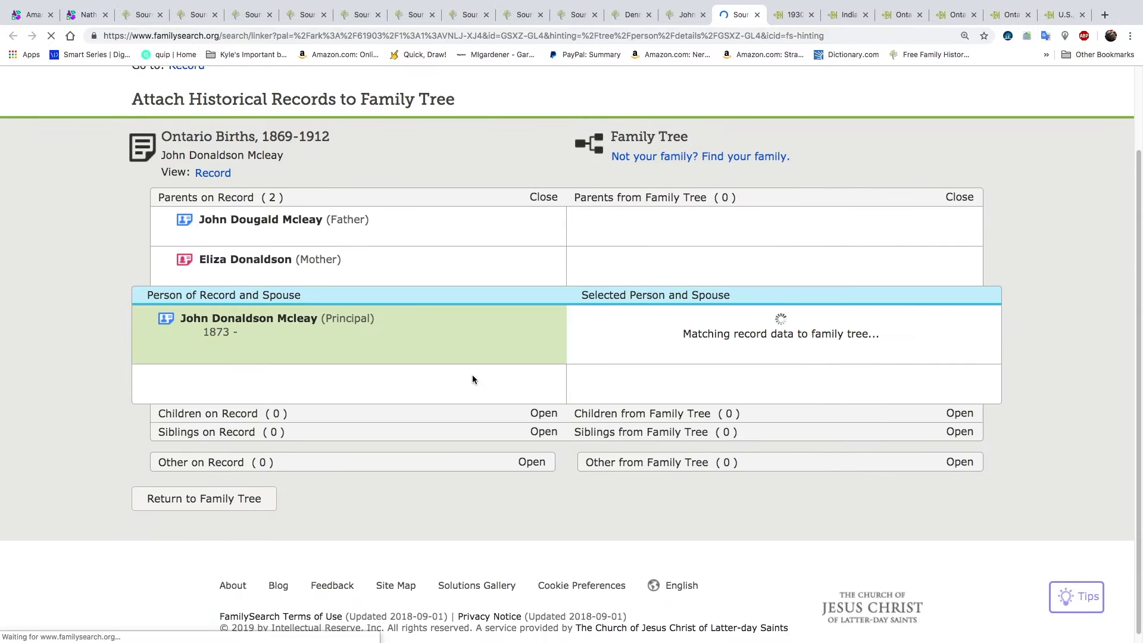
left_click(556, 227)
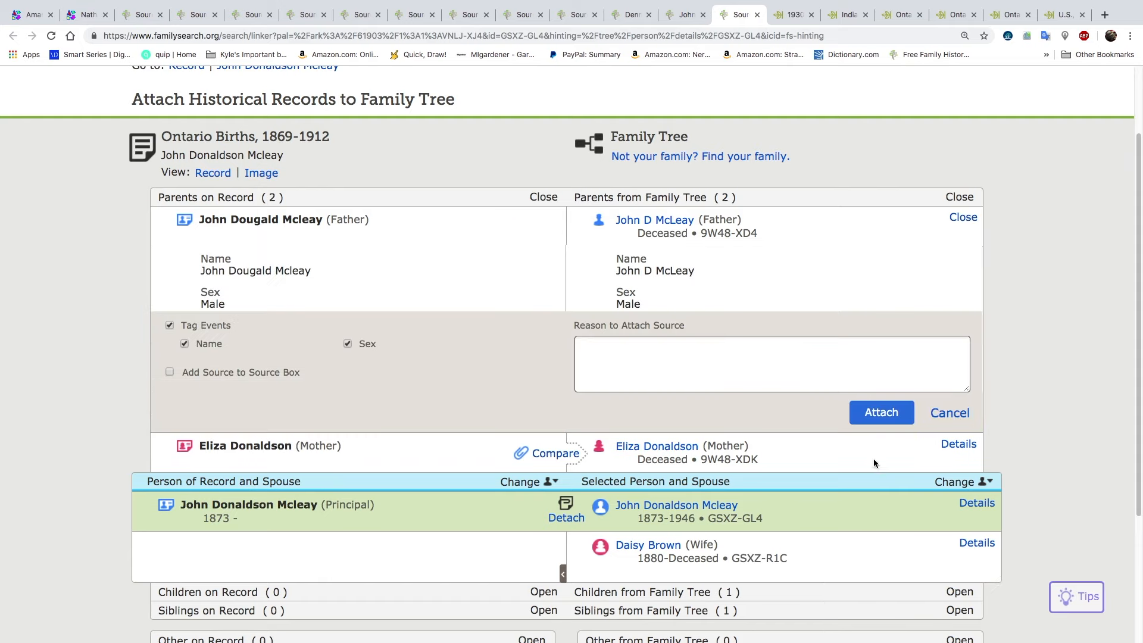
left_click(877, 410)
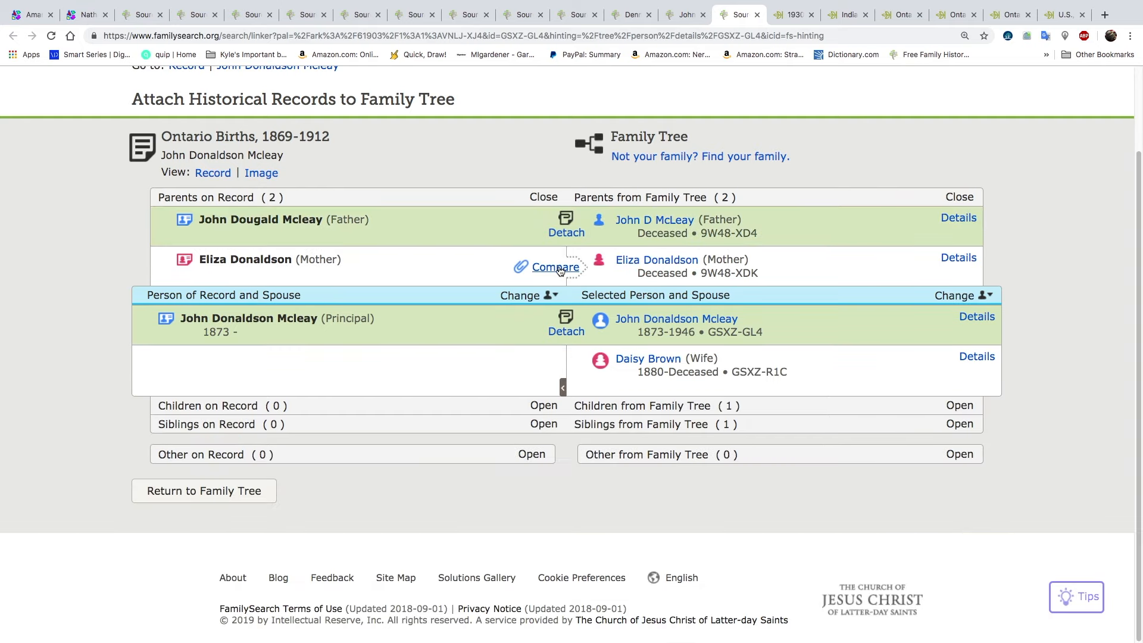
left_click(560, 268)
left_click(869, 454)
left_click(758, 15)
- Review all record hints listed for the father's FamilySearch profile and return to his details
left_click(708, 16)
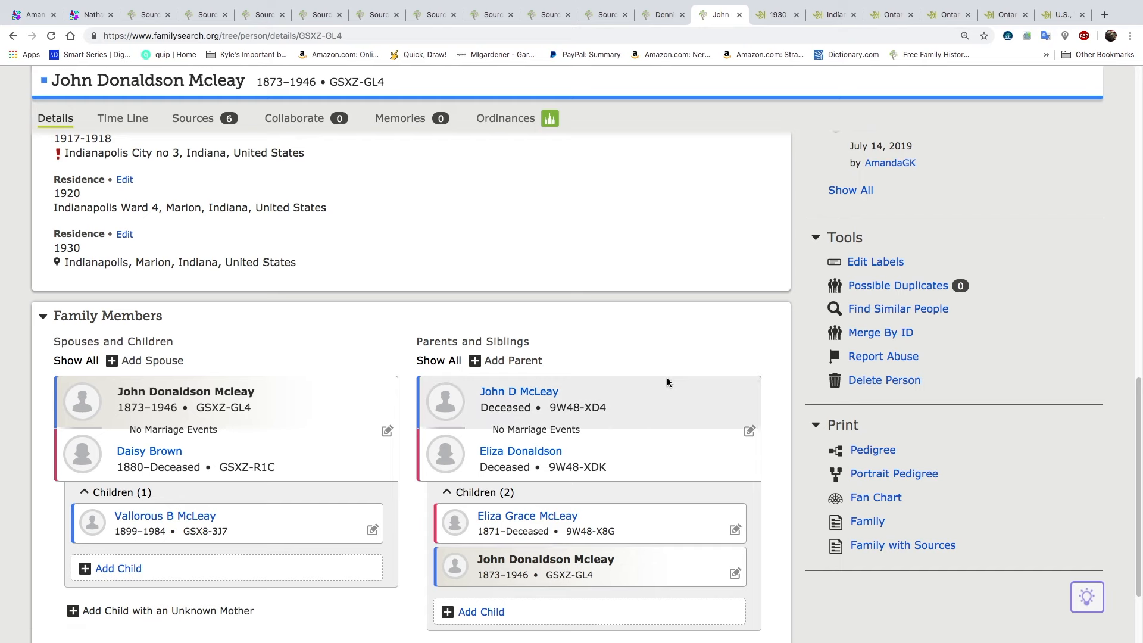
scroll(667, 378, "up", 6)
scroll(667, 382, "up", 4)
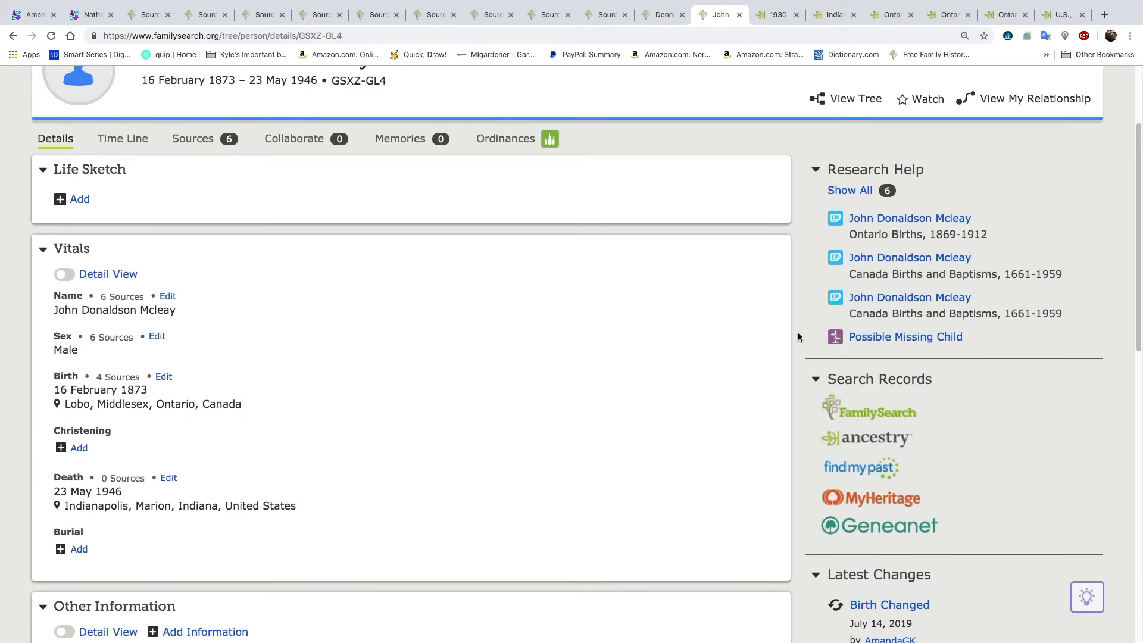
left_click(856, 191)
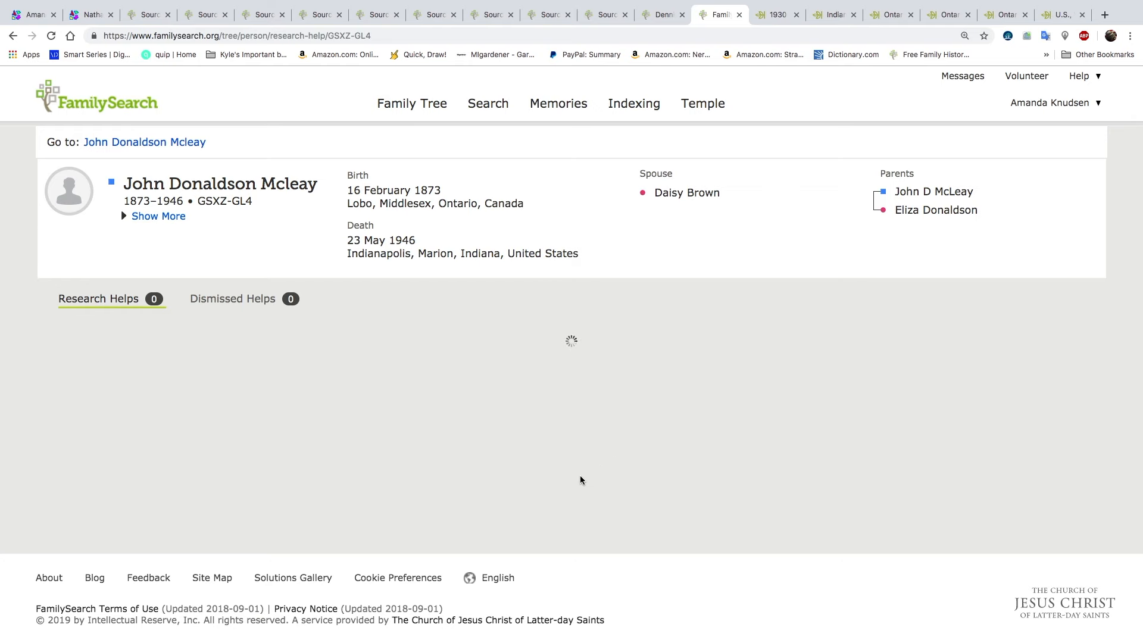
scroll(434, 486, "down", 2)
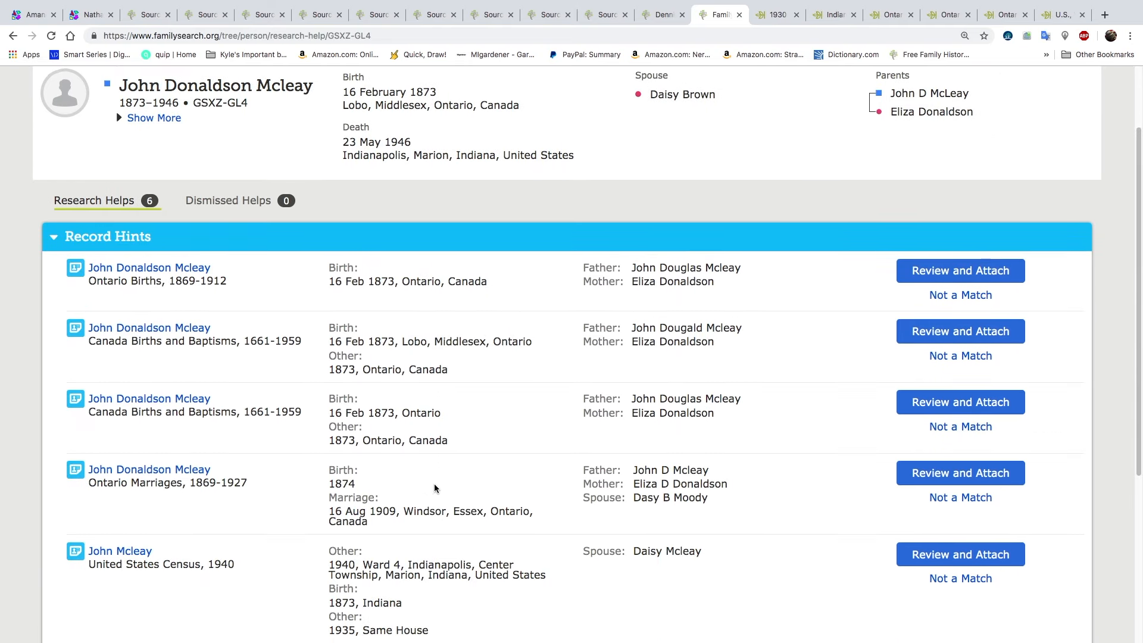
scroll(434, 484, "down", 2)
scroll(434, 483, "up", 4)
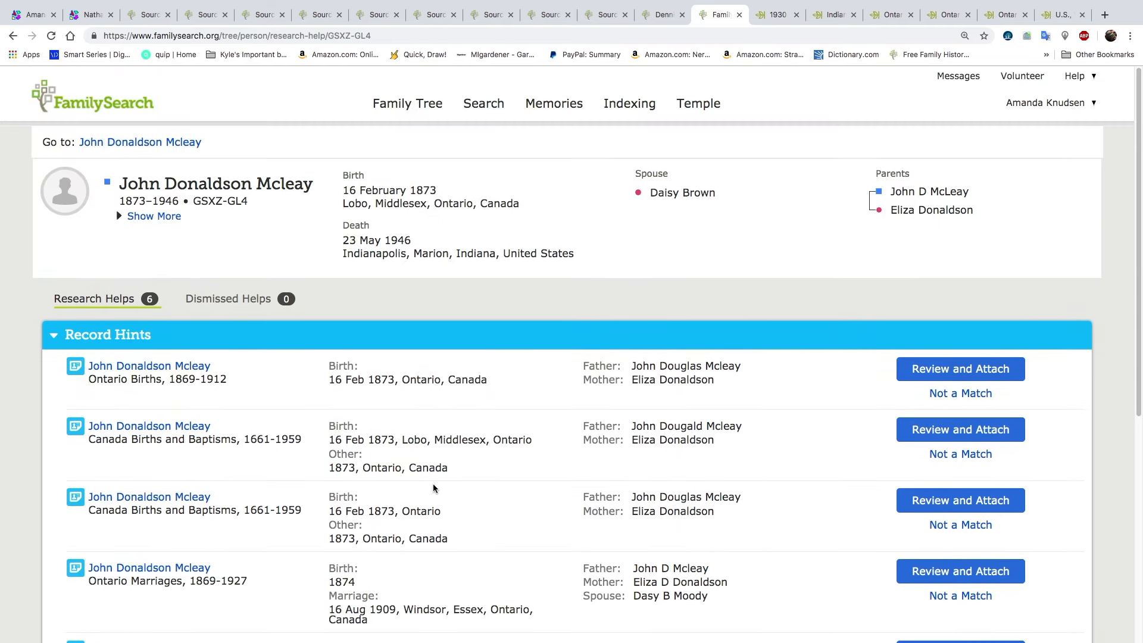
left_click(137, 143)
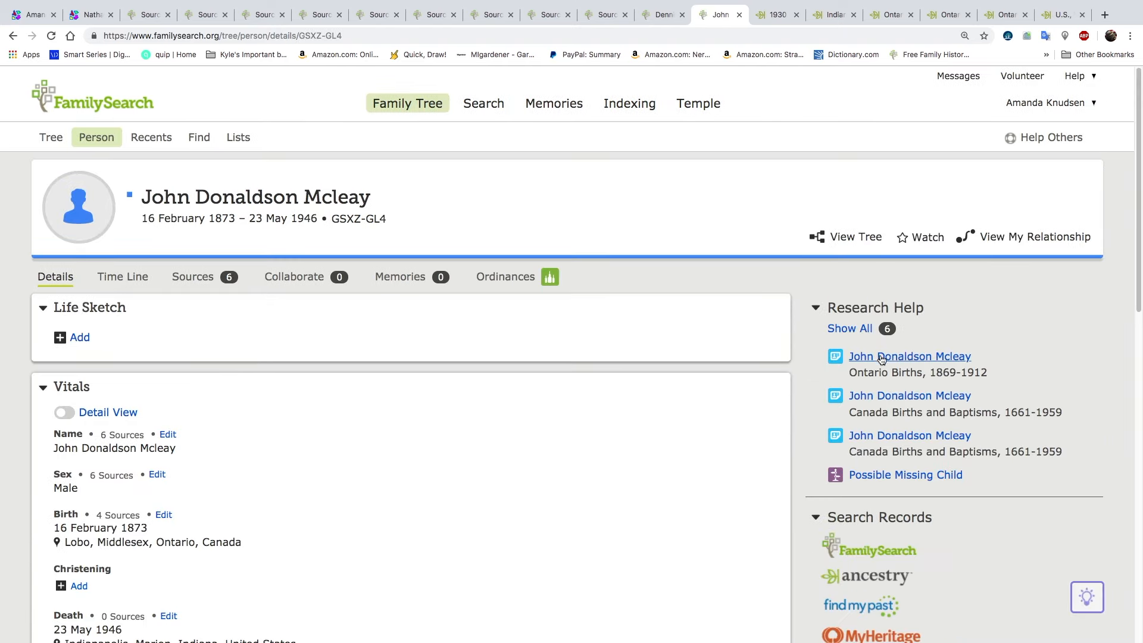
- Search FamilySearch historical records from the father's profile and group the results by collection
left_click(893, 552)
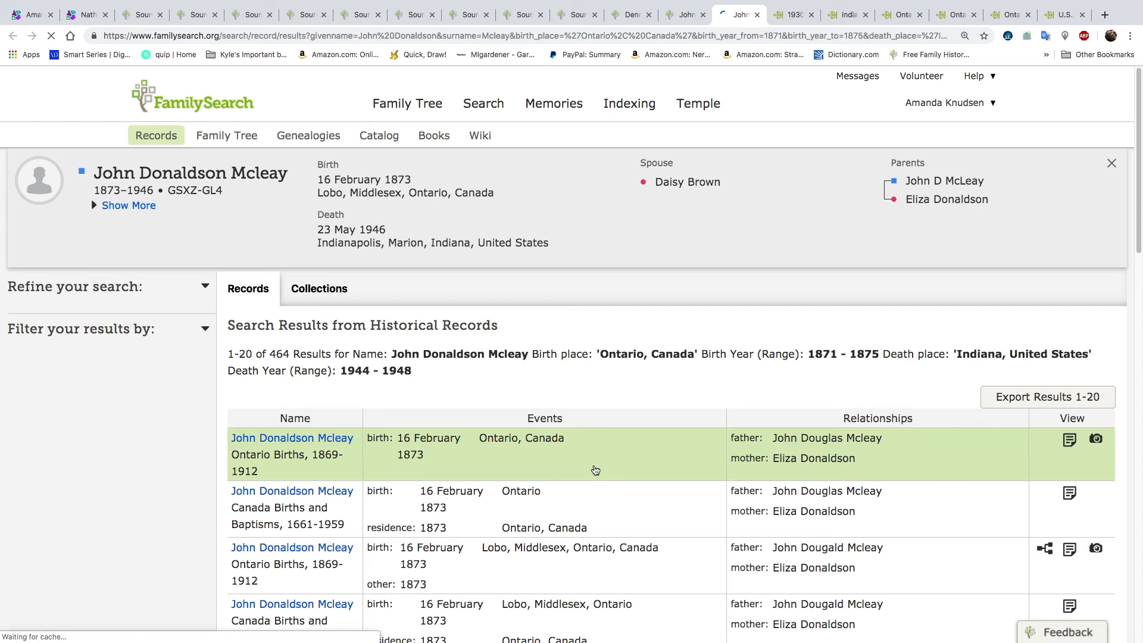
scroll(652, 477, "down", 1)
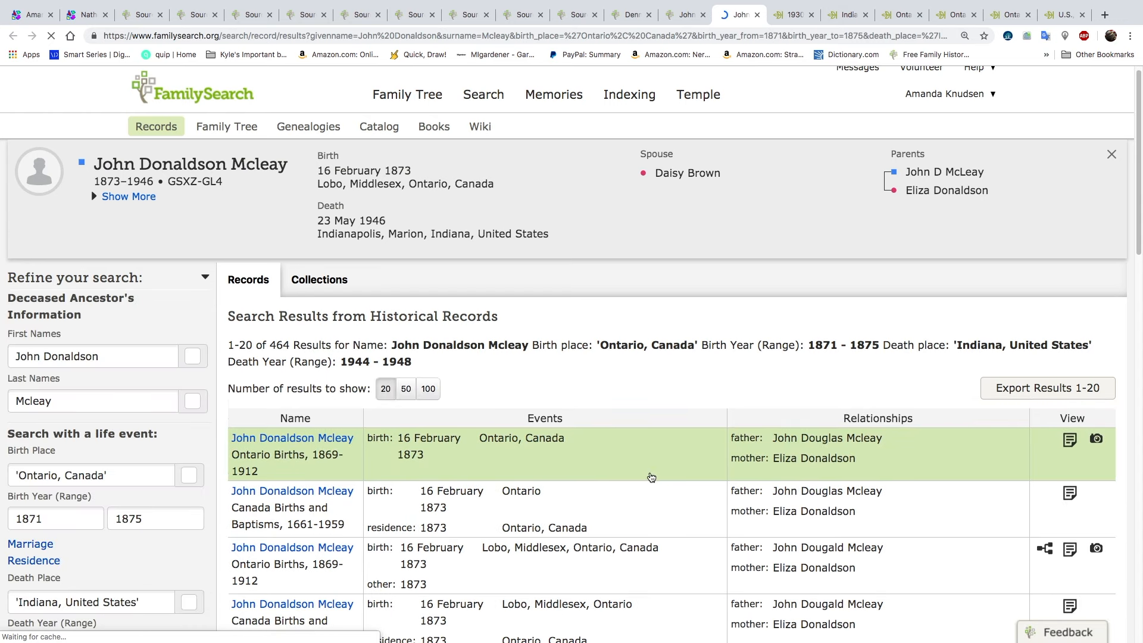
scroll(652, 478, "down", 1)
scroll(652, 477, "down", 2)
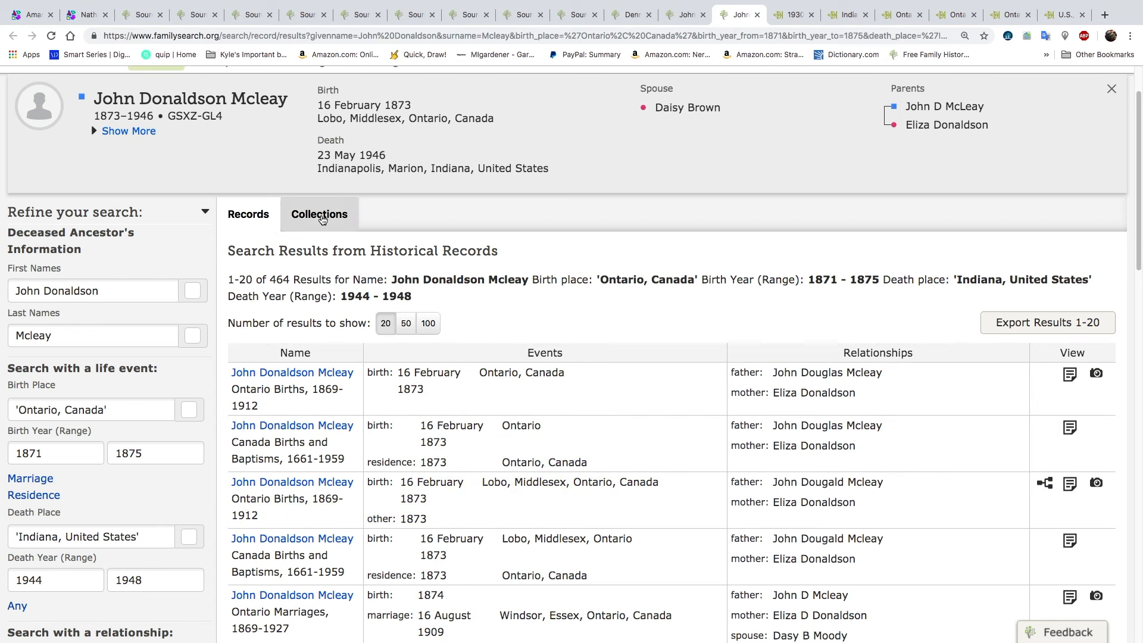
left_click(311, 218)
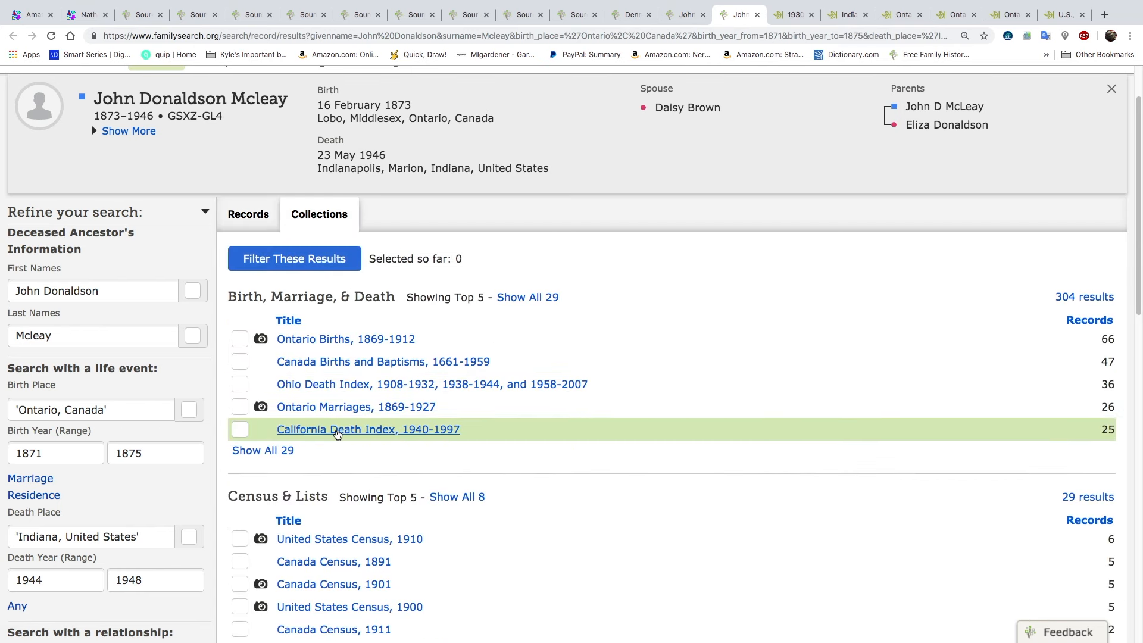
- Check the result collections for the Indiana death certificates found on Ancestry, return to the individual records, and close the search
left_click(833, 14)
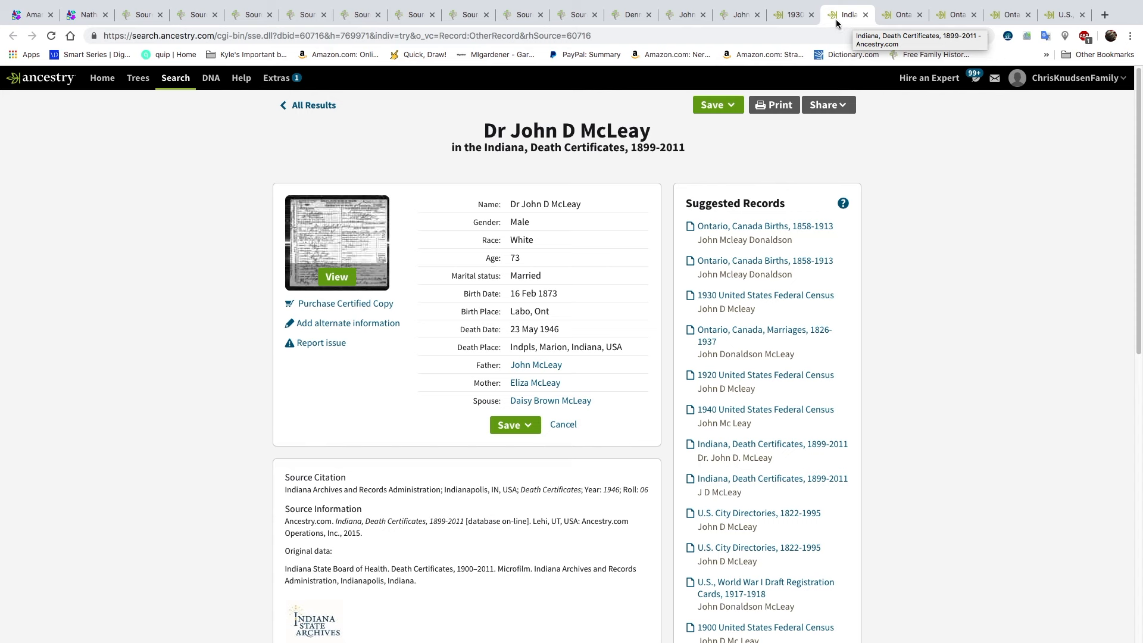
left_click(740, 14)
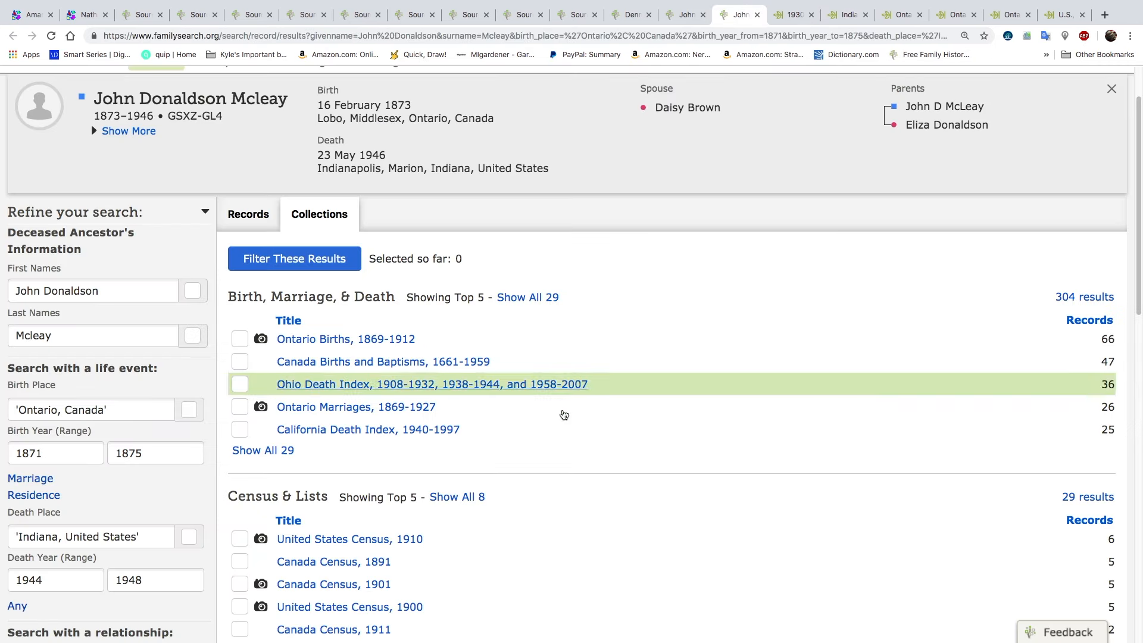
scroll(583, 516, "down", 5)
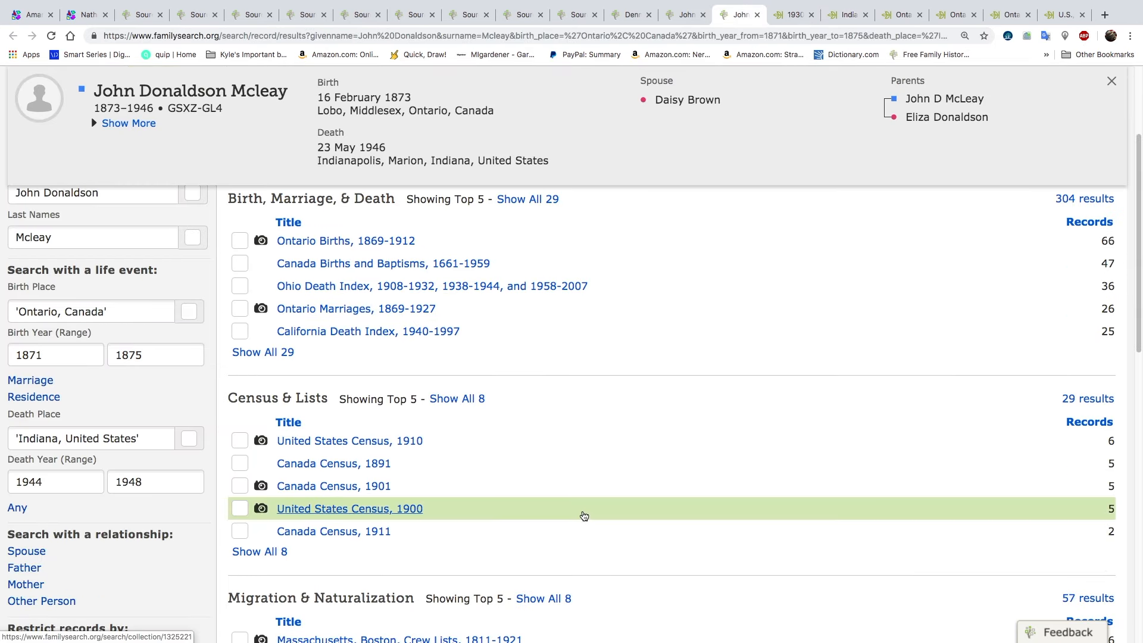
scroll(583, 516, "down", 5)
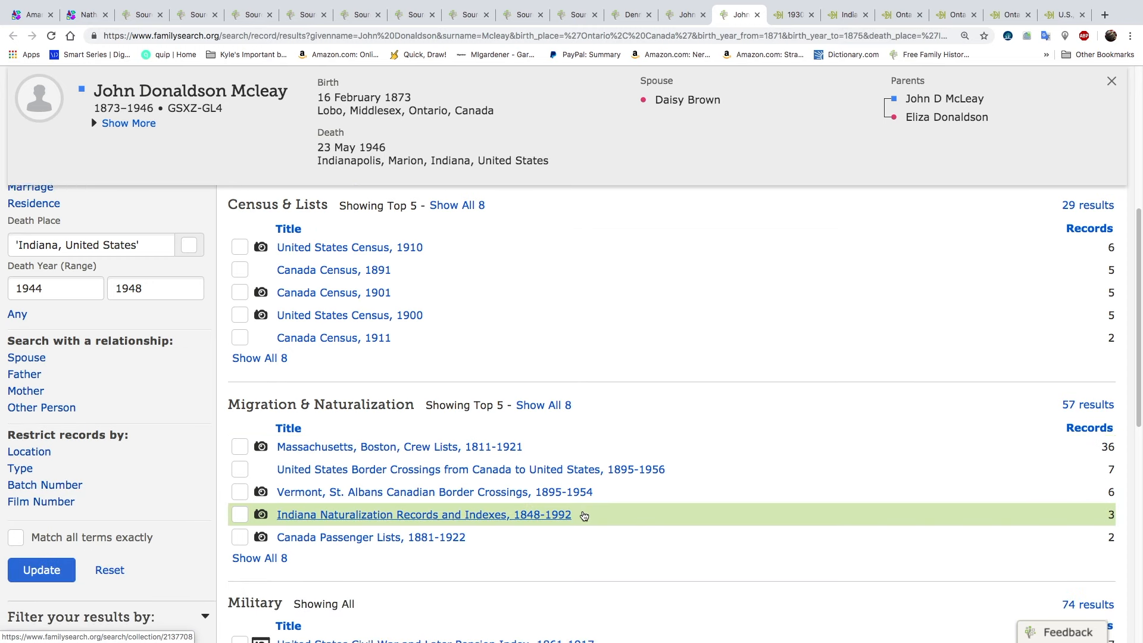
scroll(583, 516, "up", 10)
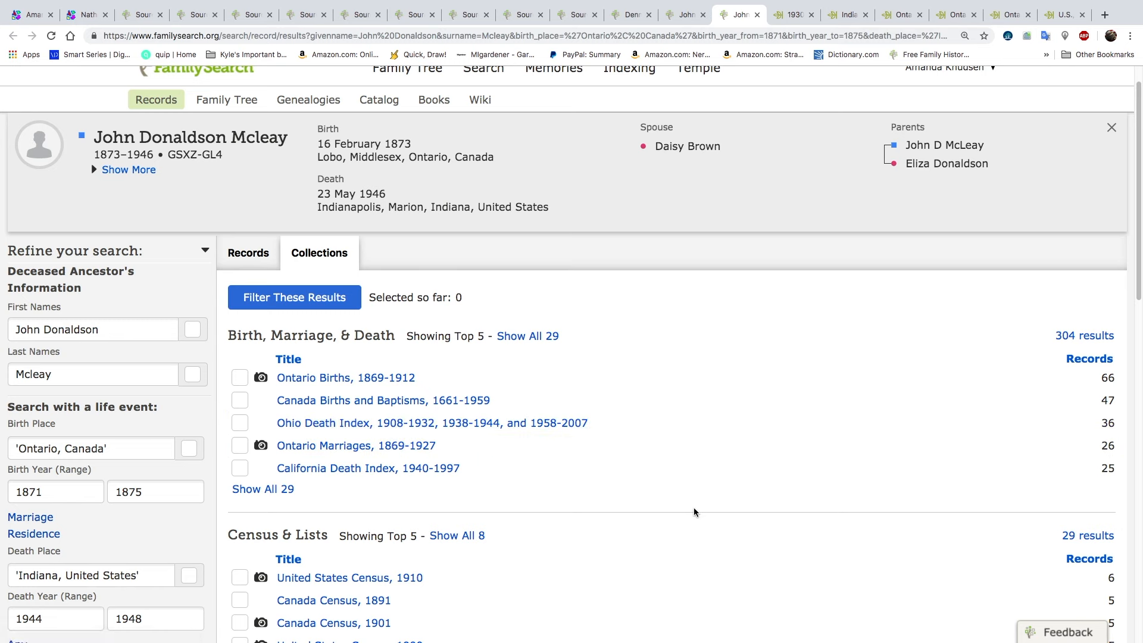
left_click(245, 253)
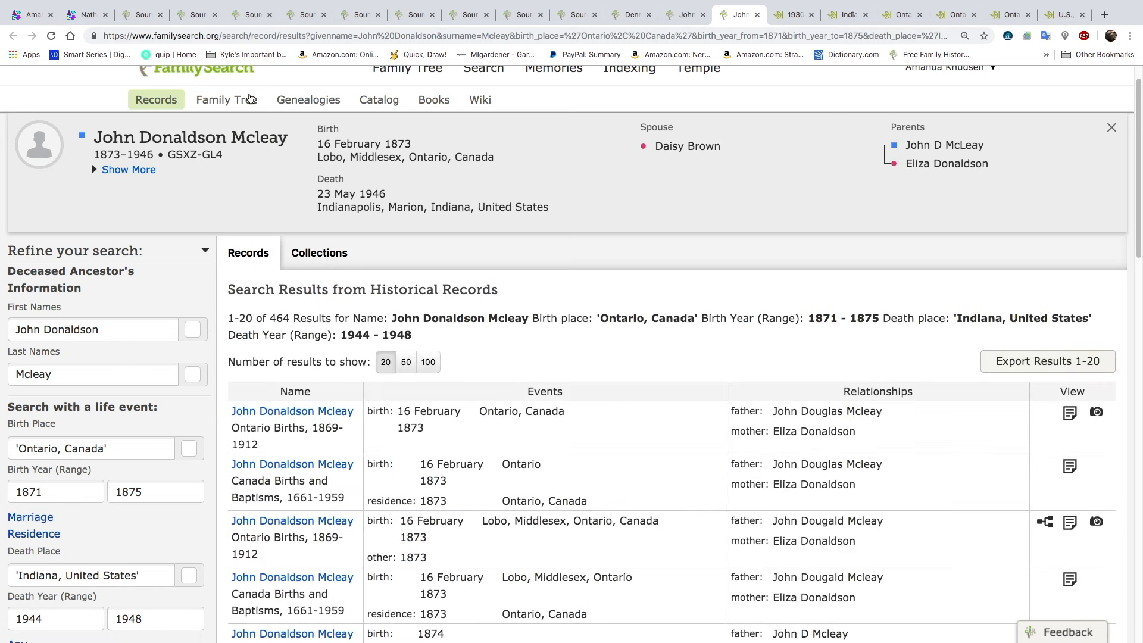
left_click(757, 15)
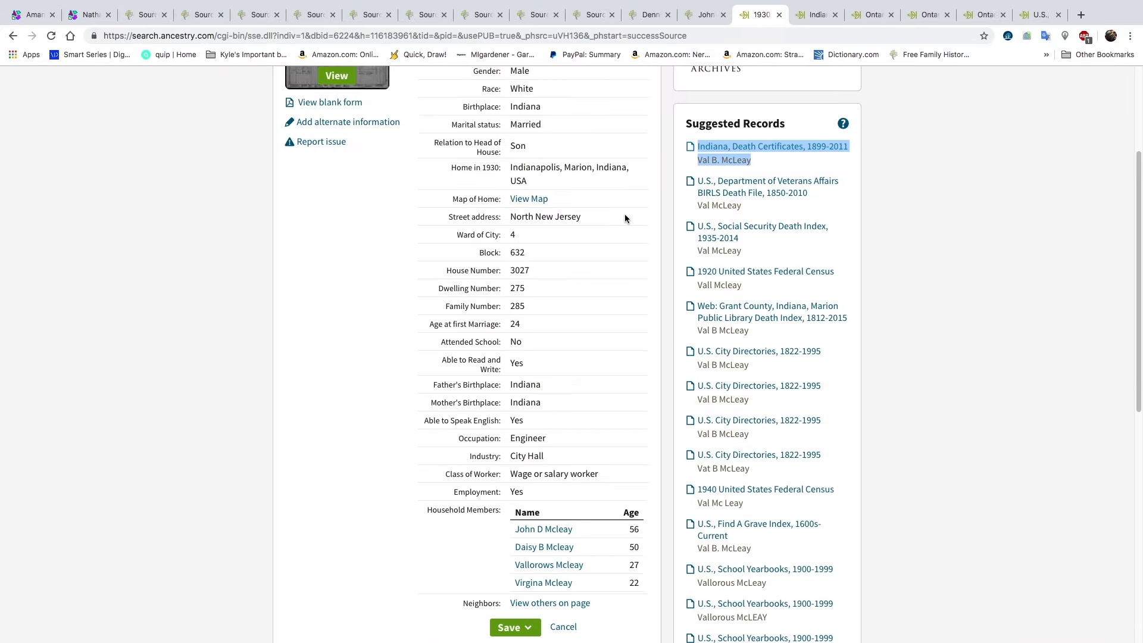
- Review the sources already attached to the father's profile and start adding a new source
left_click(722, 15)
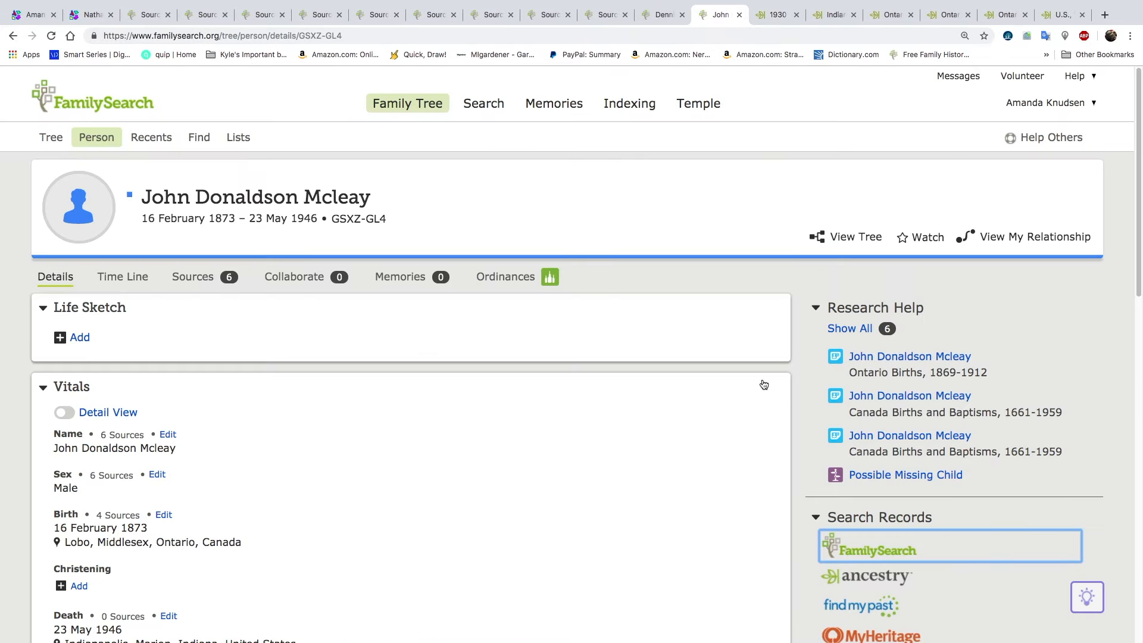
scroll(764, 384, "down", 1)
scroll(764, 384, "down", 3)
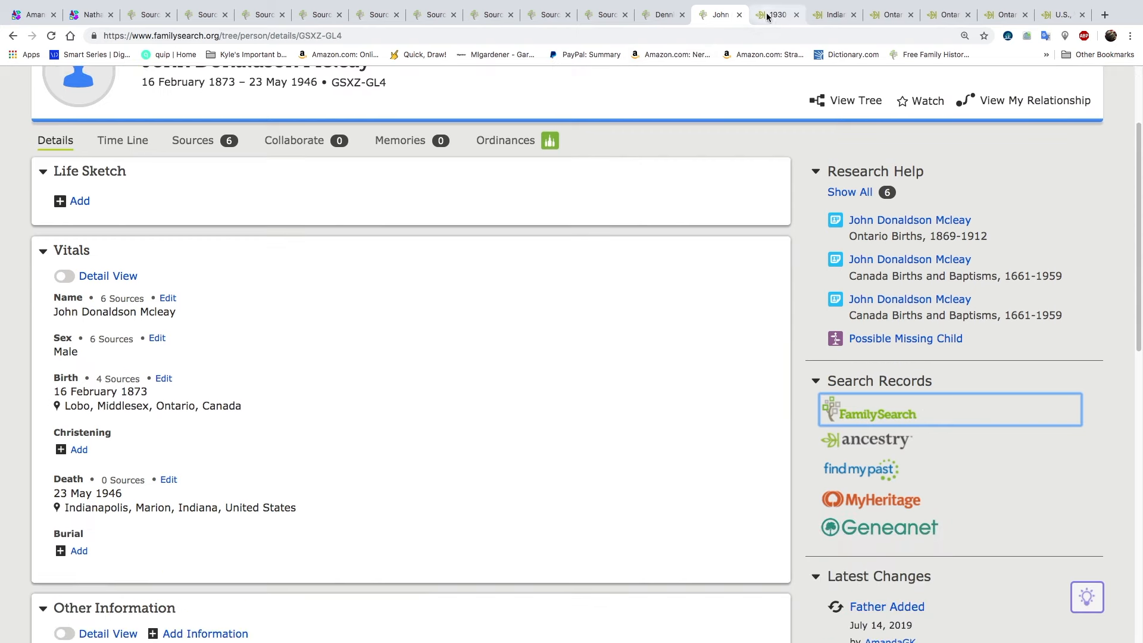
left_click(200, 141)
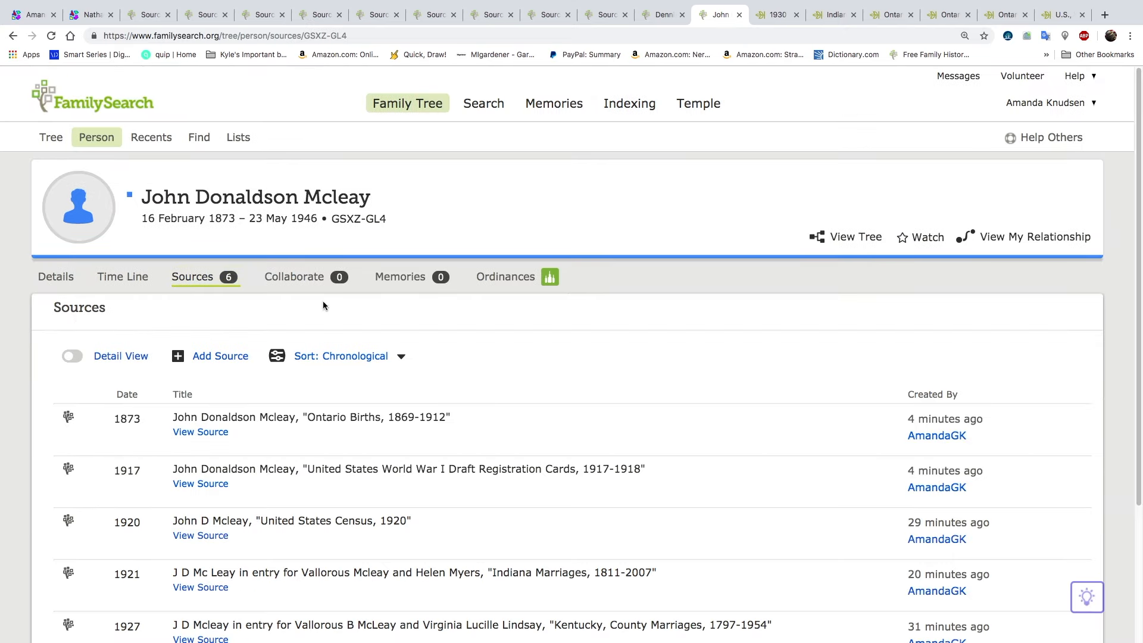
scroll(510, 342, "down", 3)
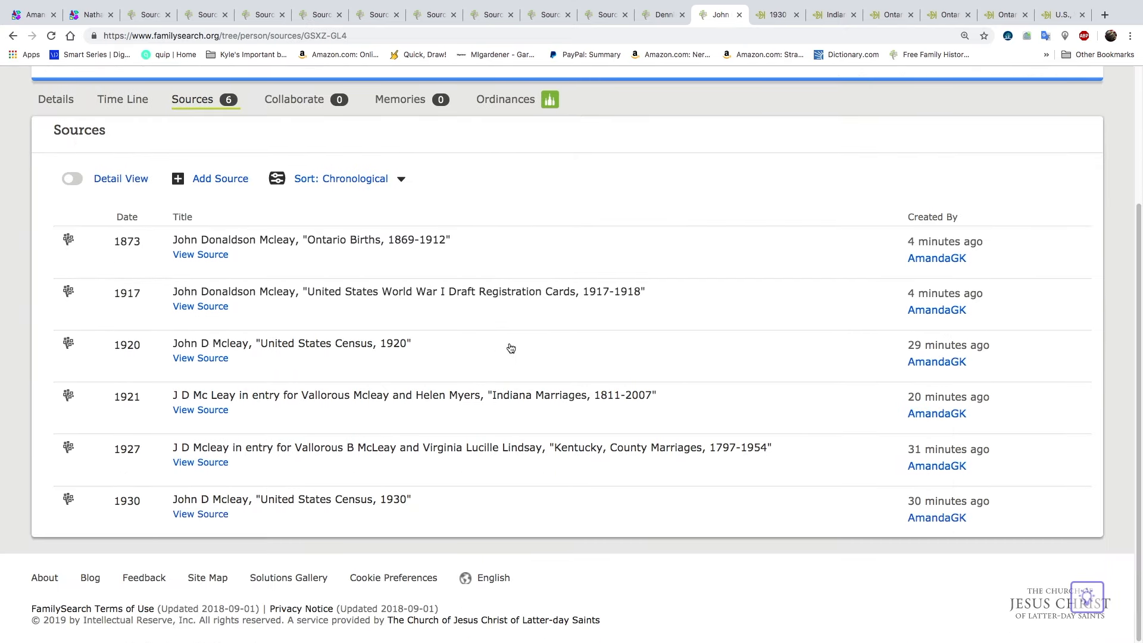
scroll(510, 348, "up", 2)
left_click(210, 284)
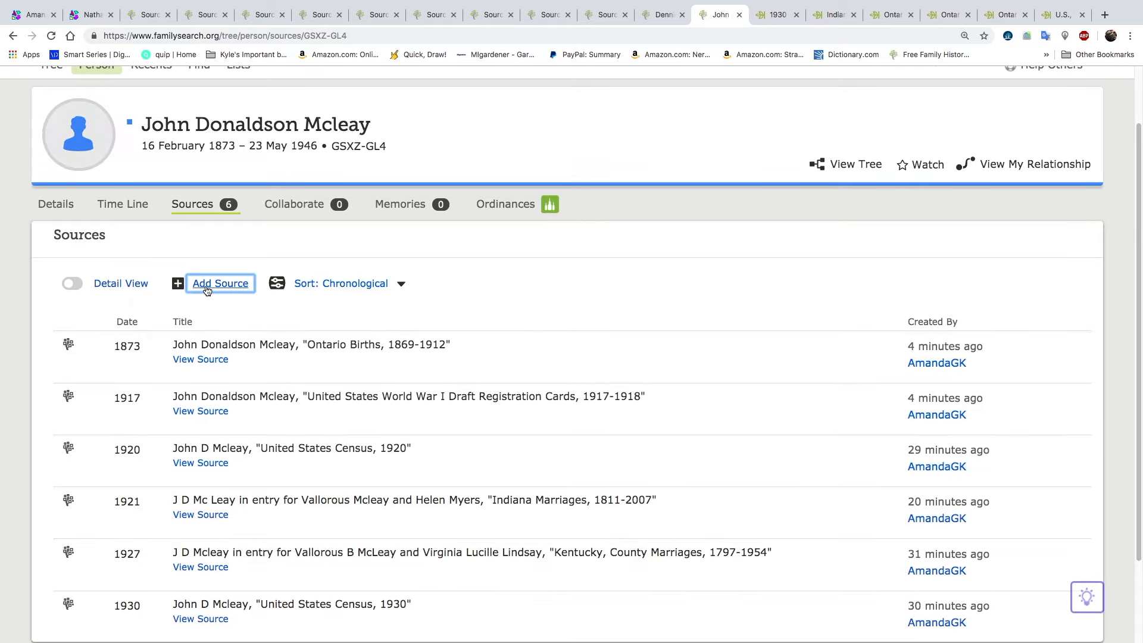
left_click(203, 326)
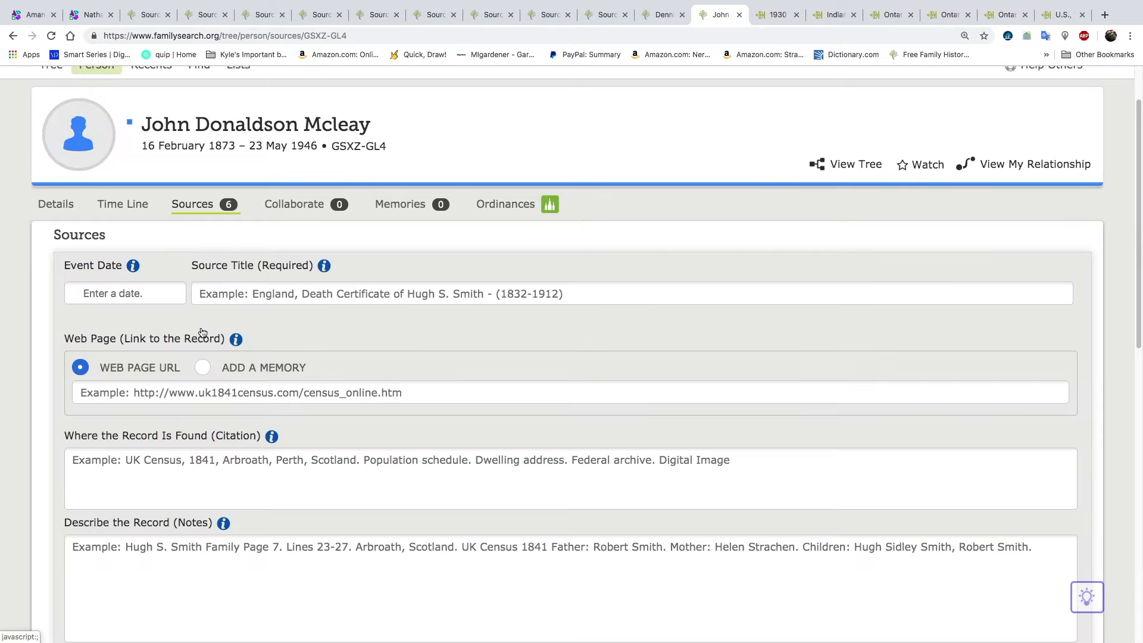
- Title the new source "Indiana, Death Certificates, 1899-2011", copying the collection name from the father's Ancestry death certificate page
left_click(835, 15)
left_click(829, 15)
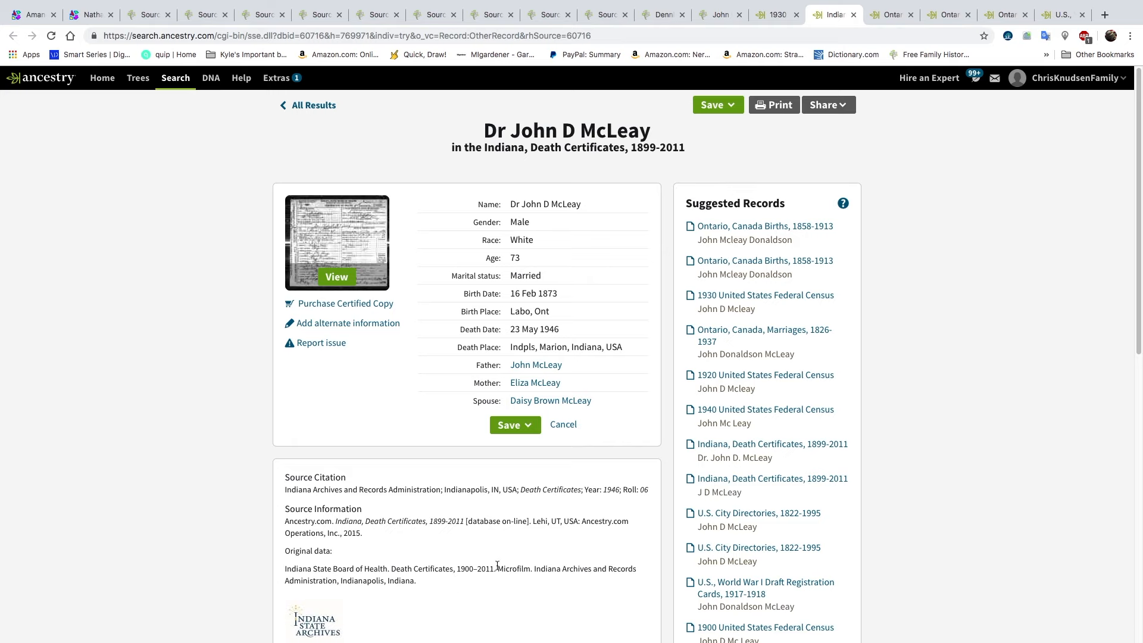
scroll(498, 566, "down", 3)
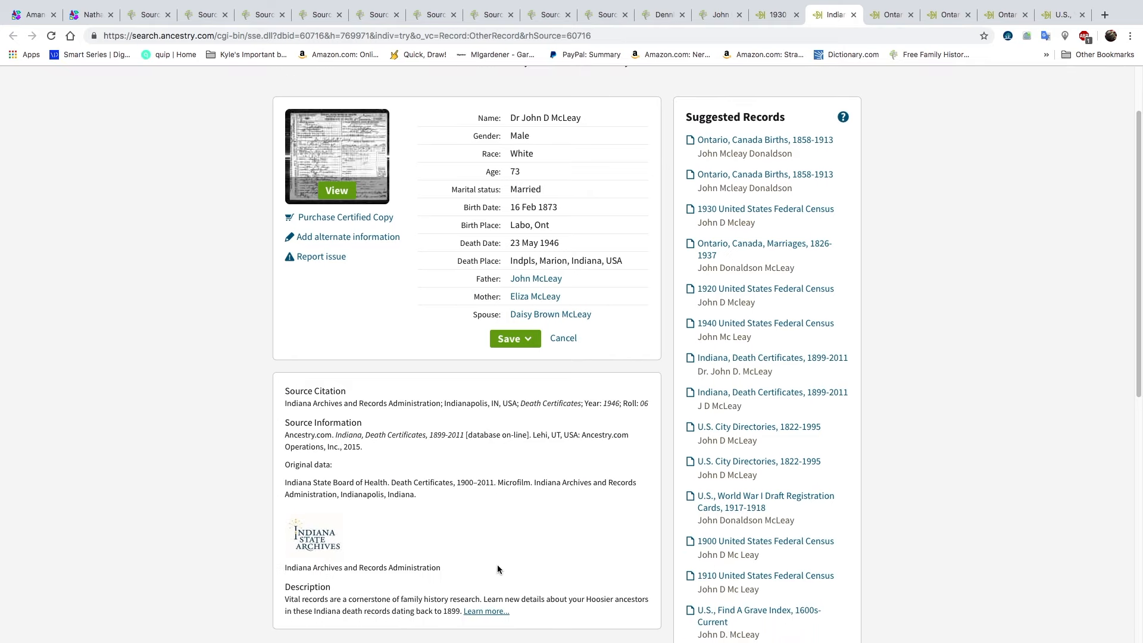
scroll(498, 570, "up", 3)
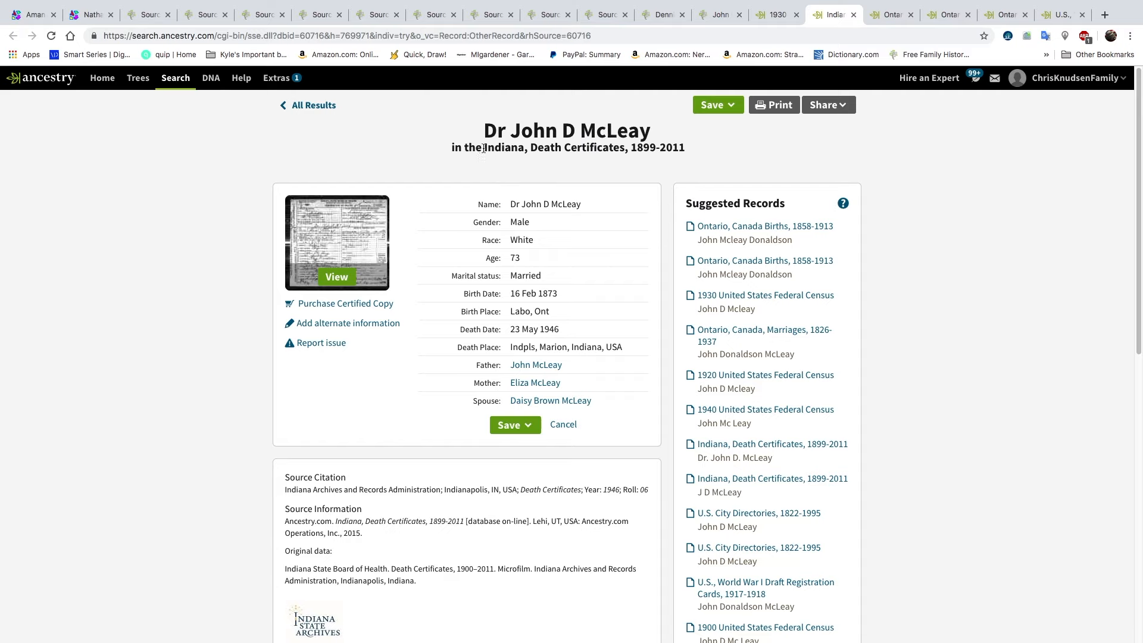
left_click_drag(689, 148, 485, 147)
key("super+c")
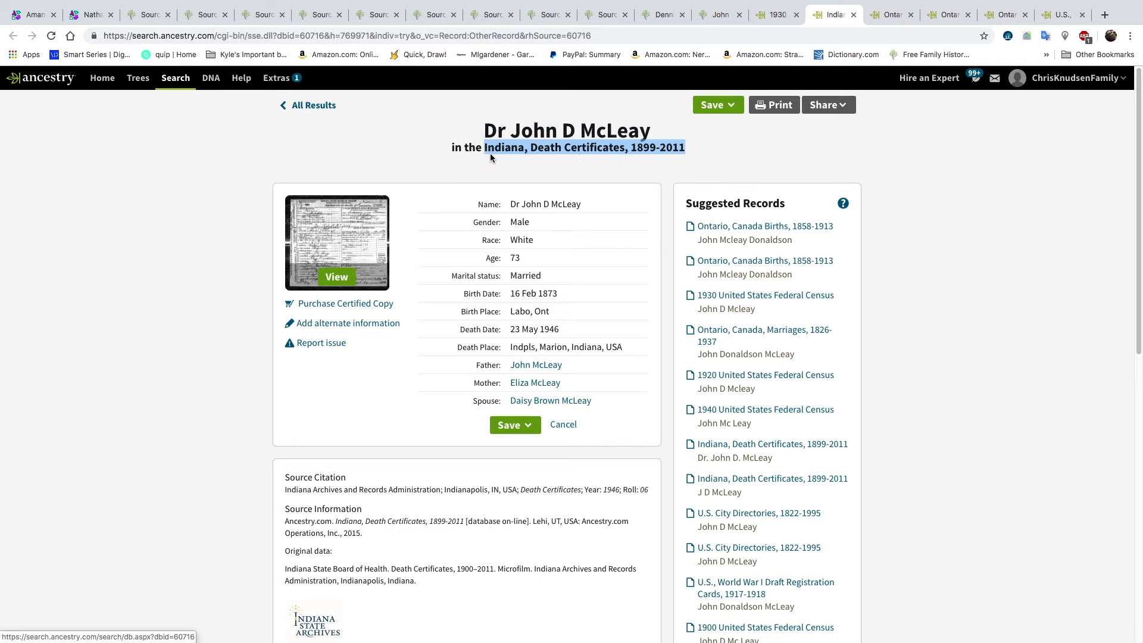
left_click(720, 11)
left_click(211, 293)
key("super+v")
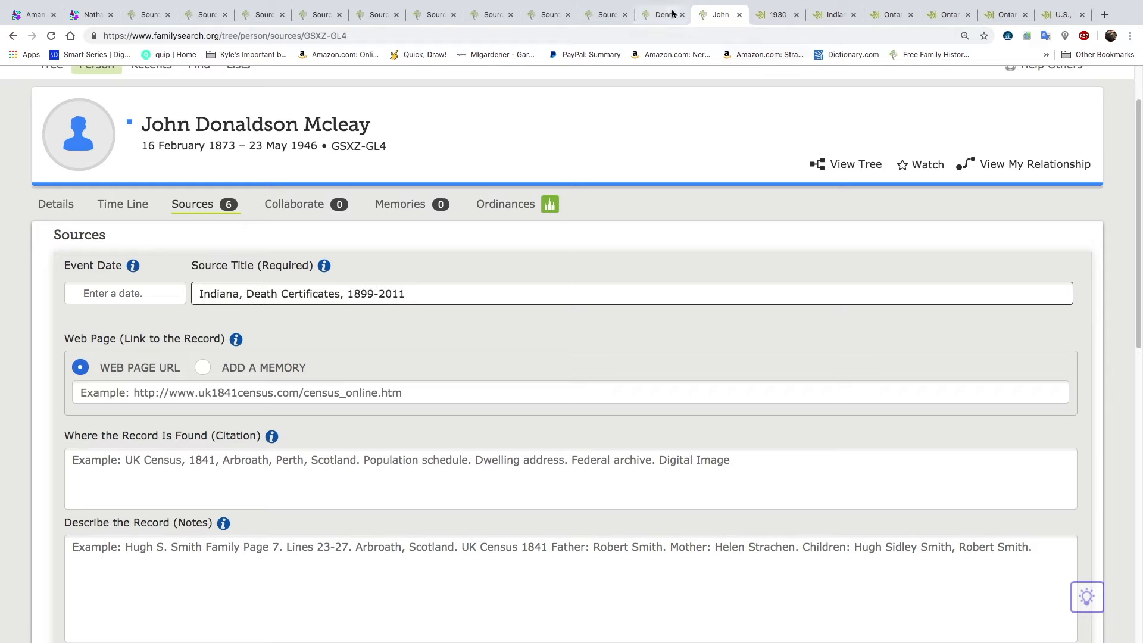
- Set the new source's event date to 23 May 1946, copied from the death date on the Ancestry death certificate page
left_click(829, 15)
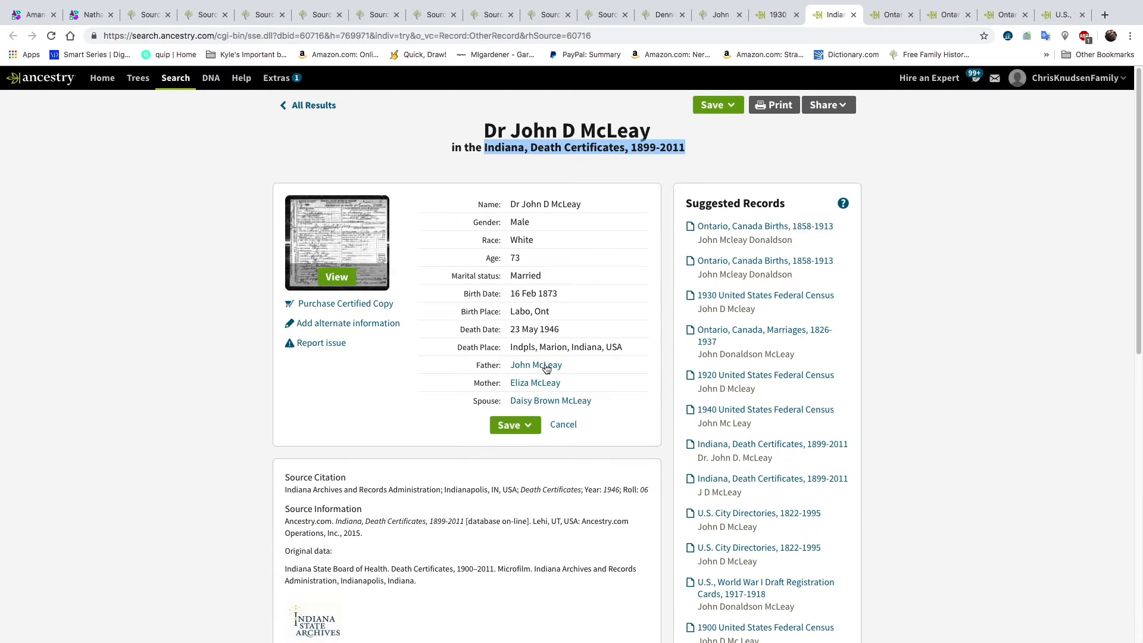
triple_click(540, 331)
key("super+c")
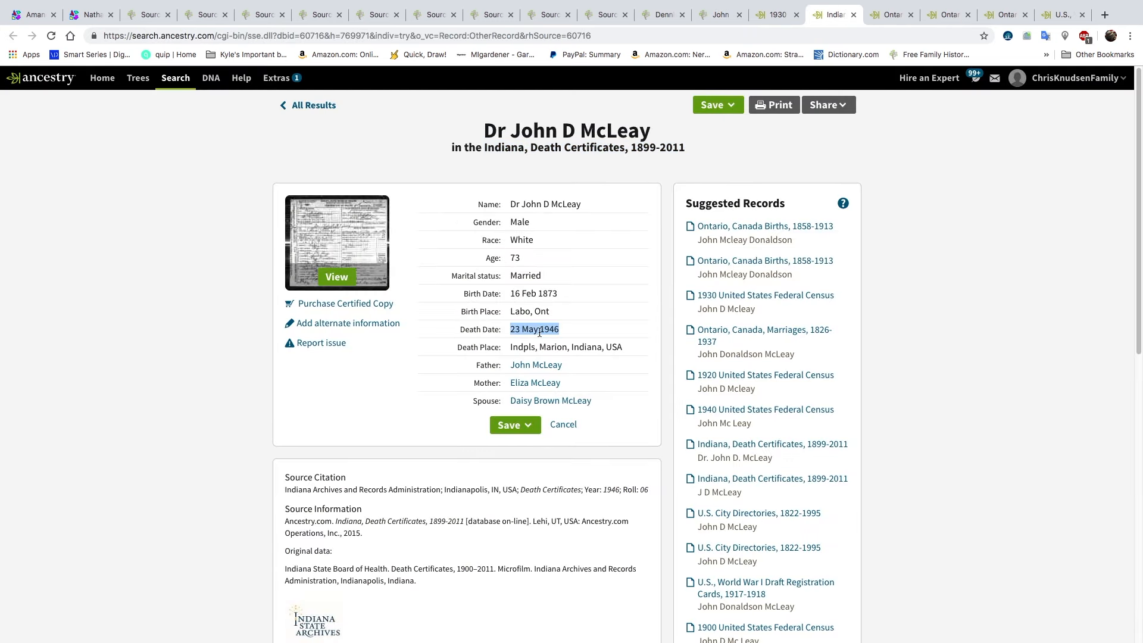
left_click(722, 15)
left_click(146, 292)
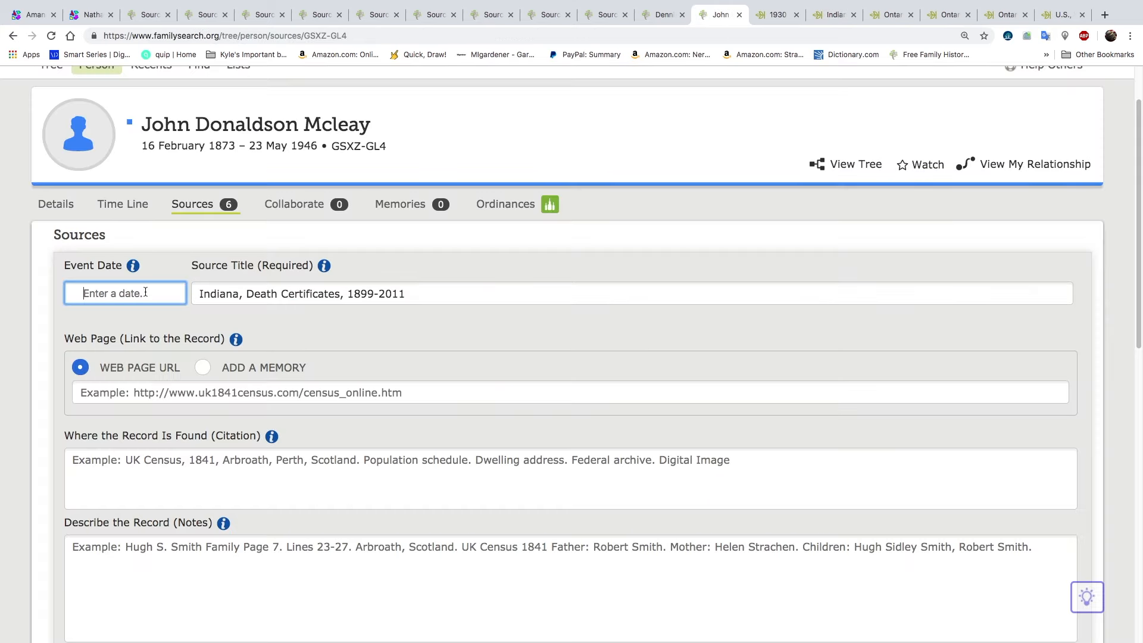
key("super+v")
left_click(145, 325)
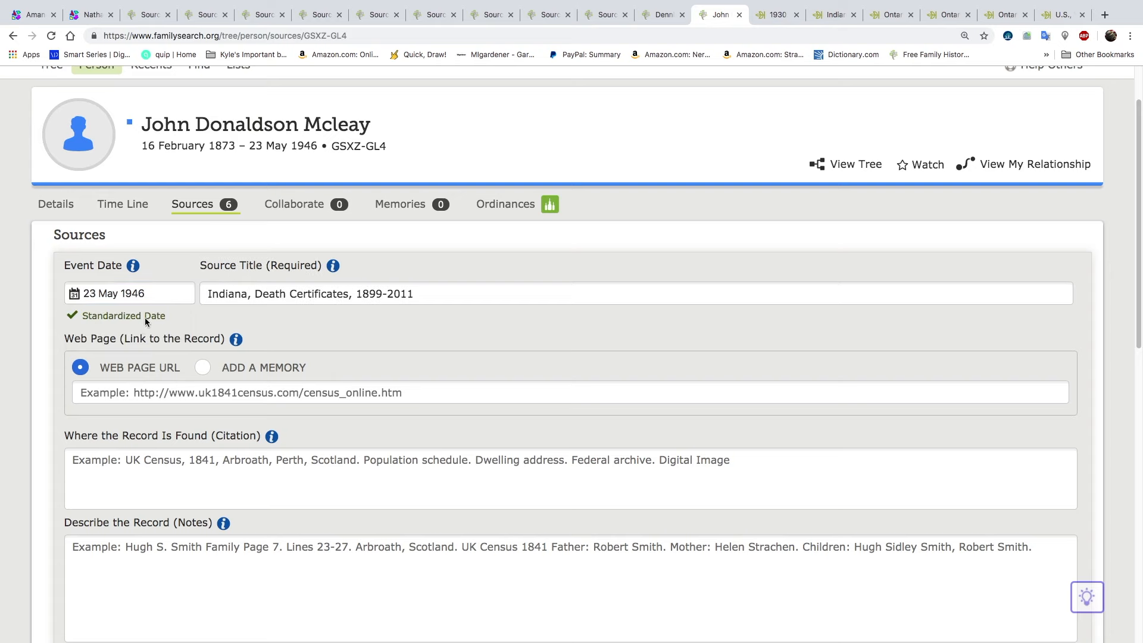
- Copy the father's name and "in the" from the Ancestry heading to the start of the source title, and fix the spacing
left_click(834, 15)
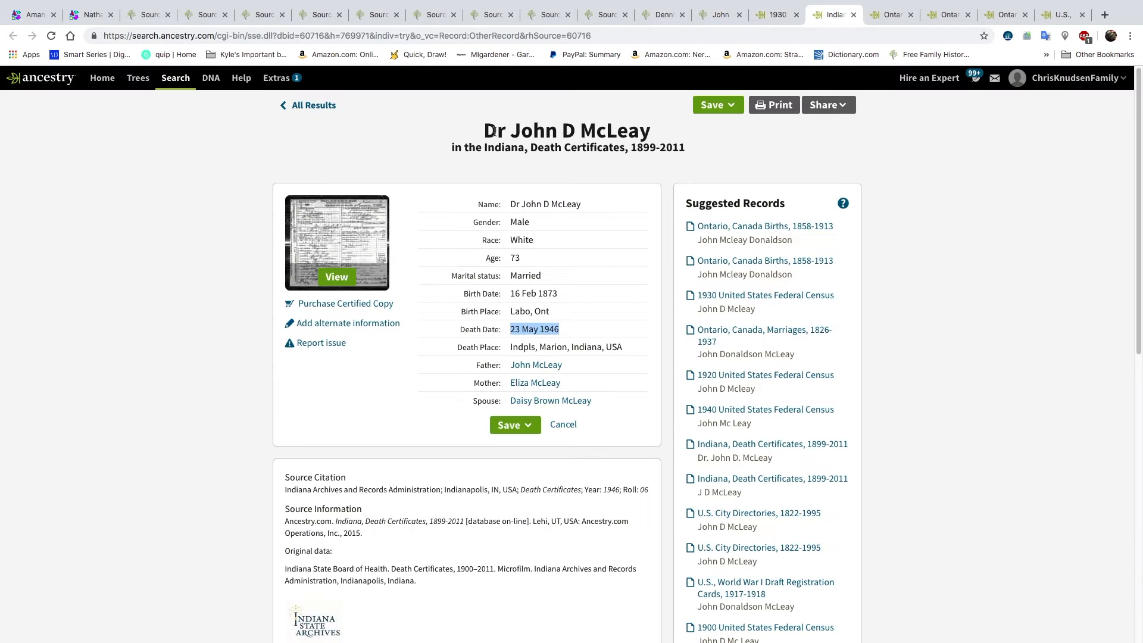
left_click_drag(480, 130, 482, 144)
key("ctrl+c")
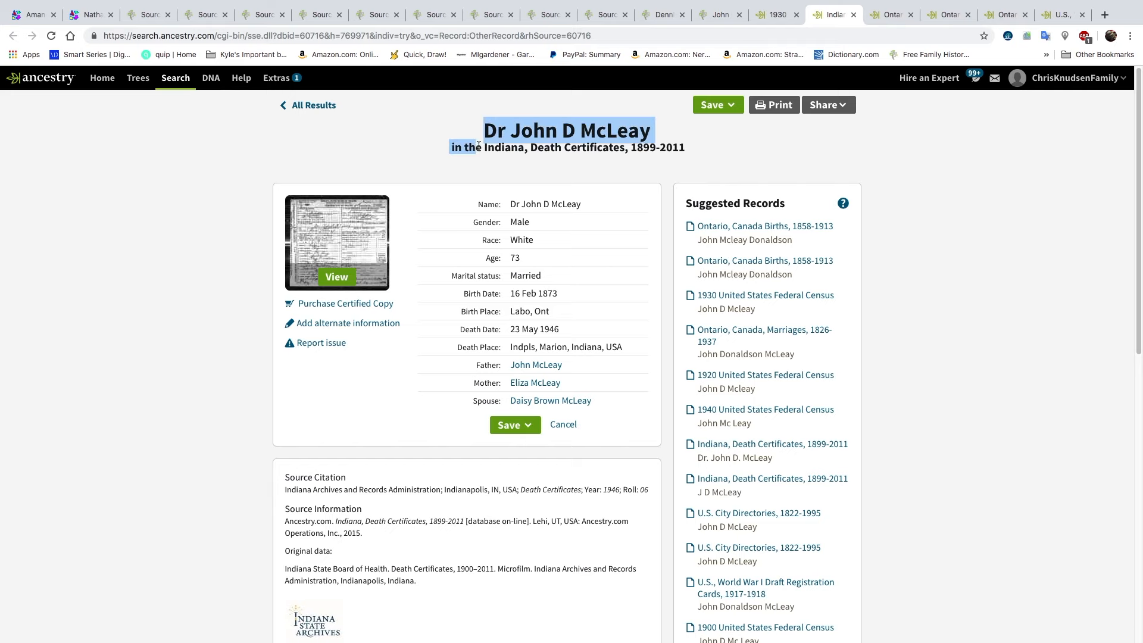
left_click(717, 14)
left_click(210, 296)
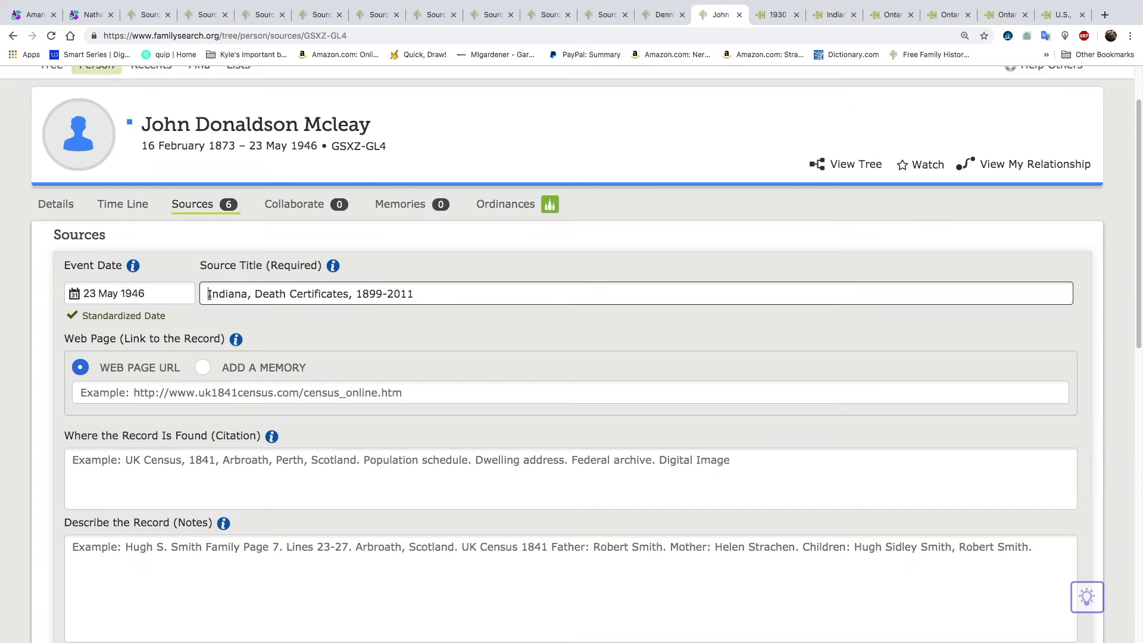
key("ctrl+v")
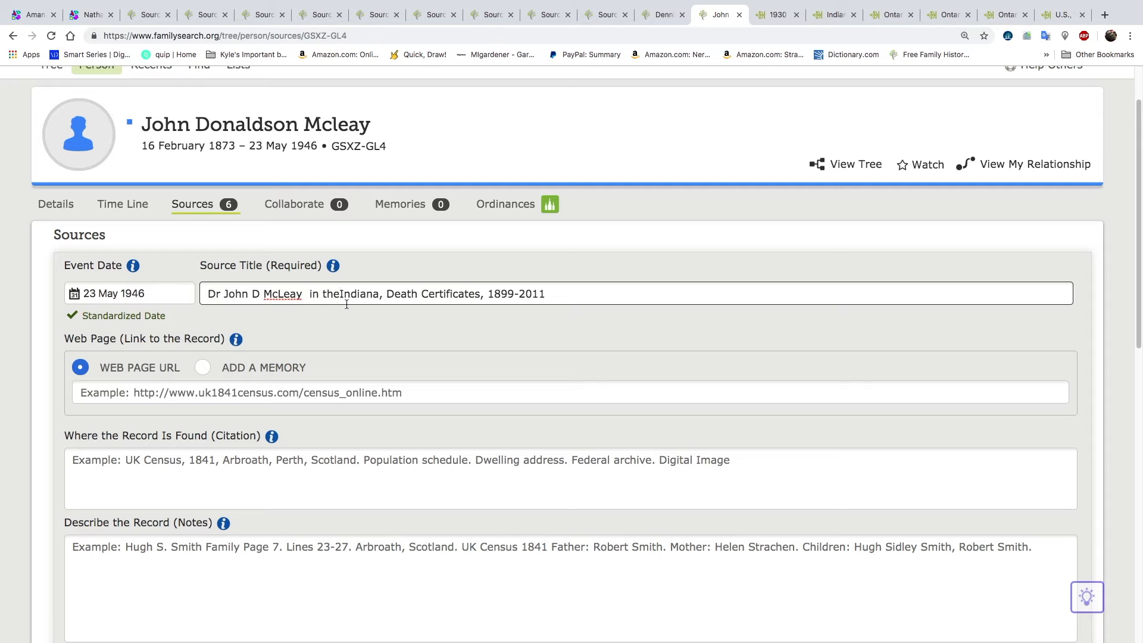
left_click(305, 288)
key("BackSpace")
- Fill in the source's web page link with the address of the father's Ancestry death certificate record
left_click(833, 15)
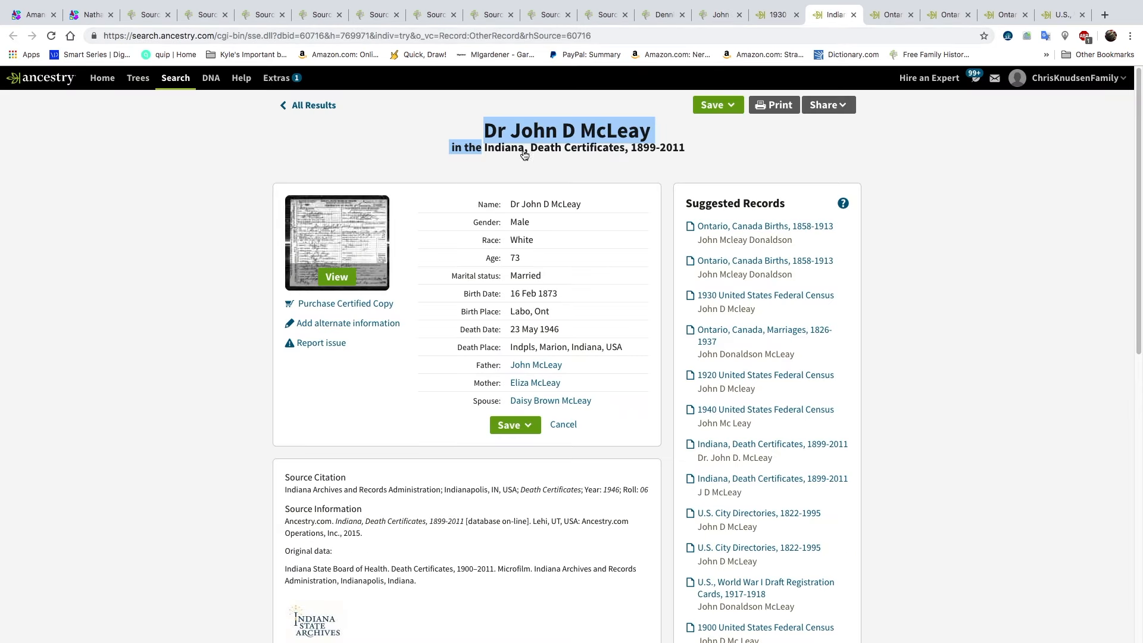
left_click(546, 130)
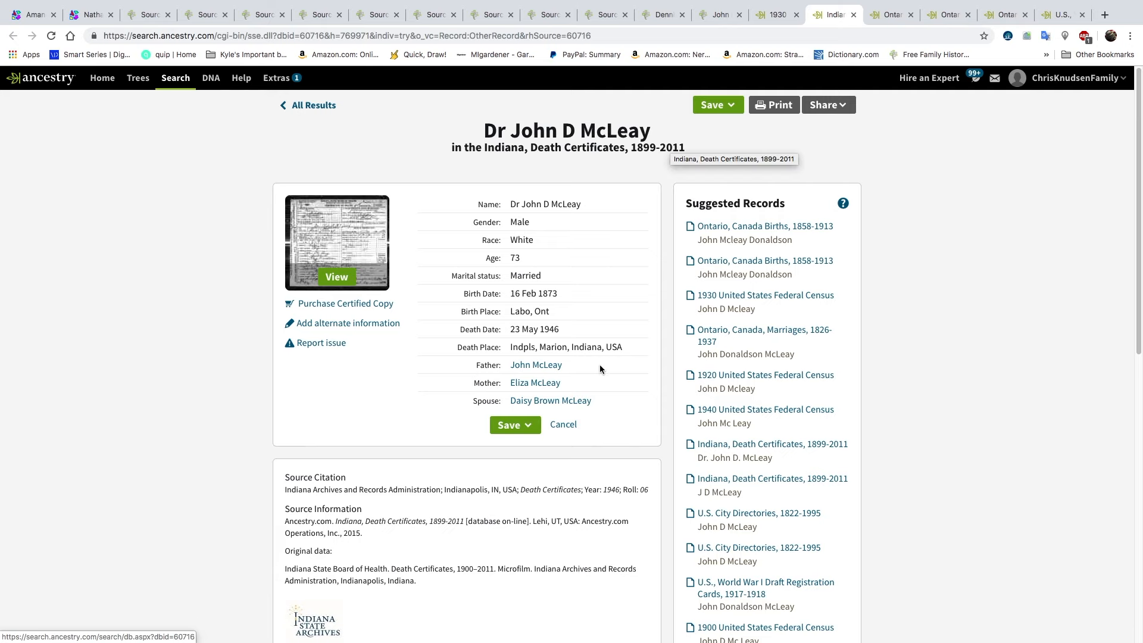
scroll(599, 370, "down", 5)
scroll(603, 348, "up", 3)
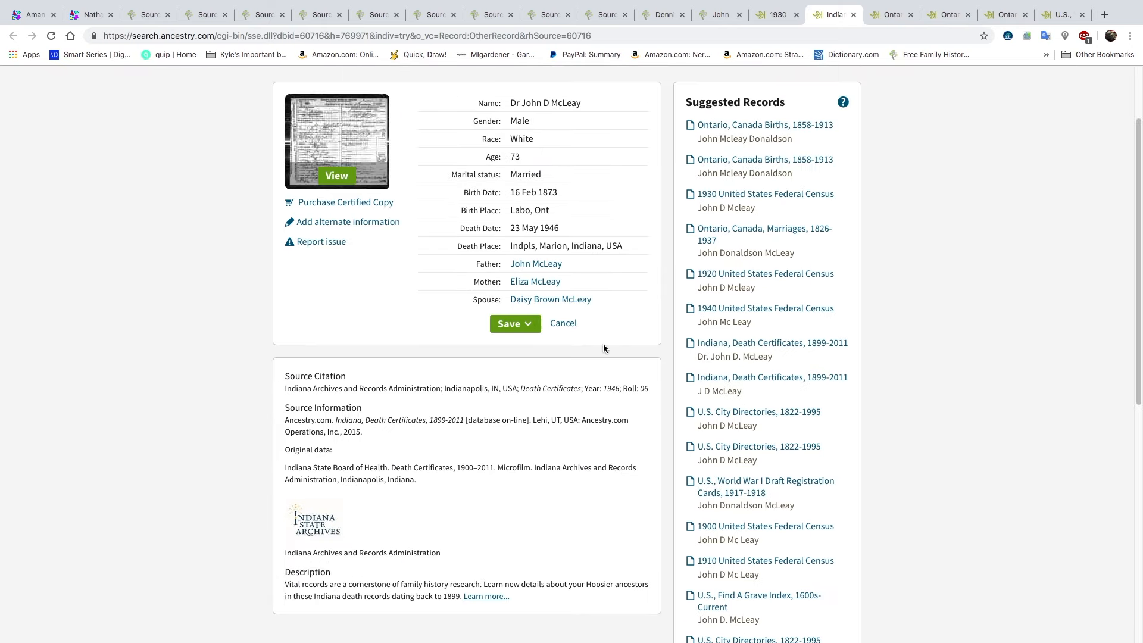
left_click(375, 32)
key("ctrl+c")
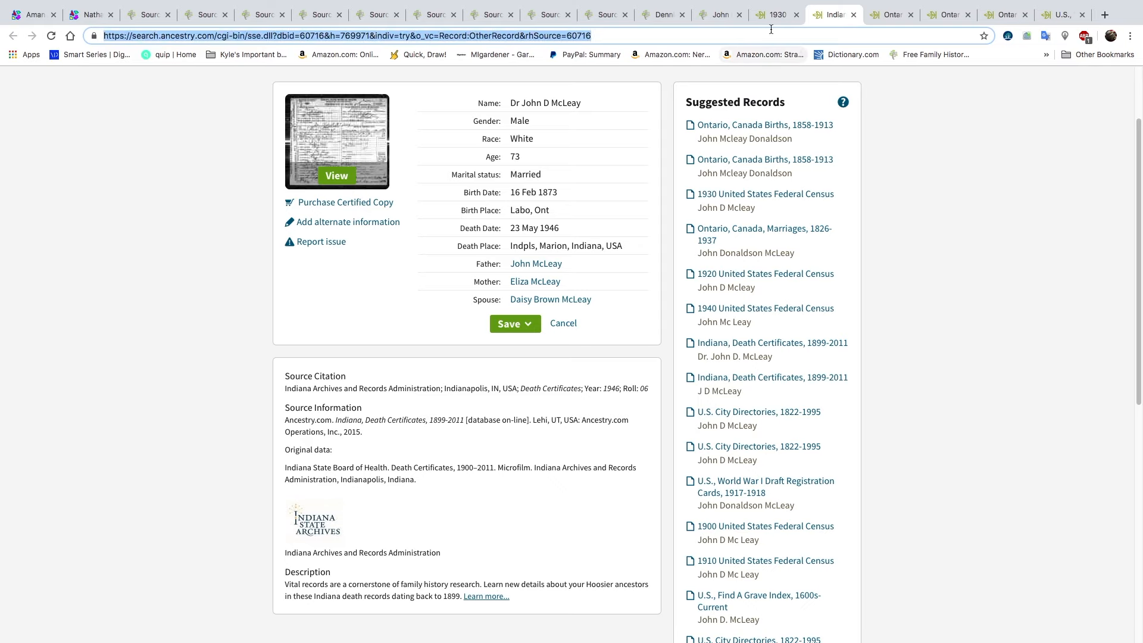
left_click(717, 17)
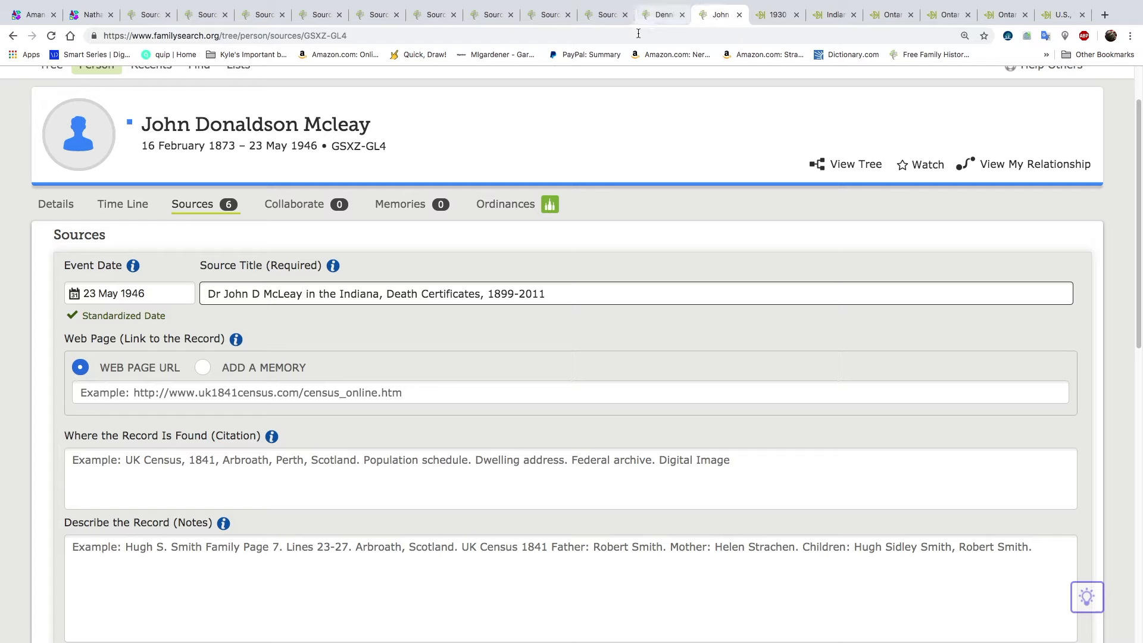
left_click(200, 393)
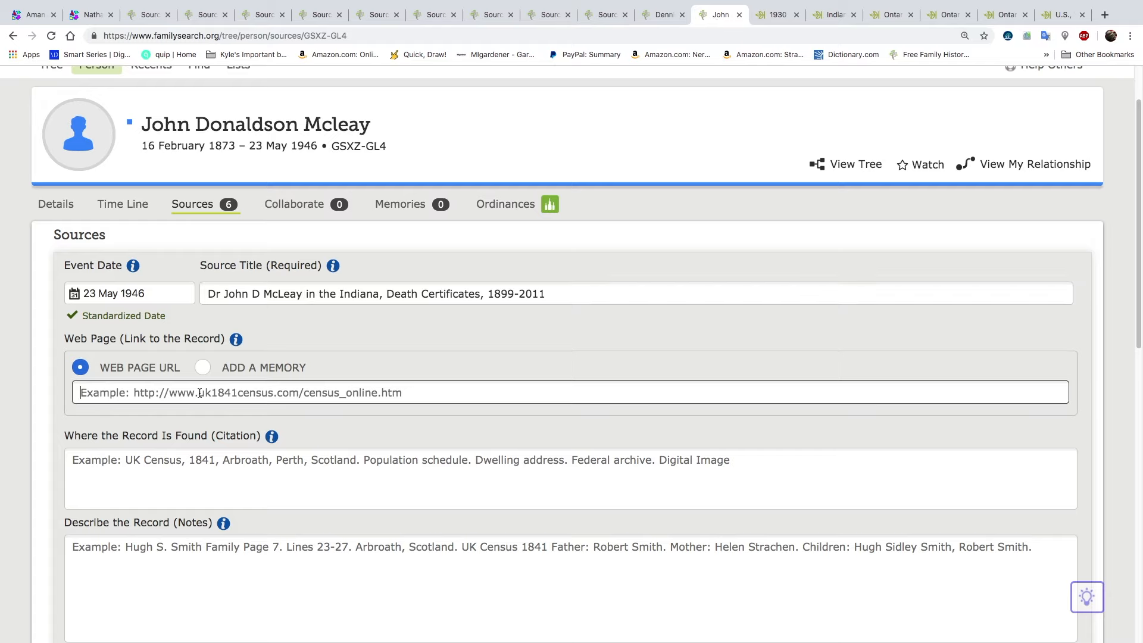
key("ctrl+v")
- Copy the Source Information text, "Ancestry.com. Indiana, Death Certificates, 1899-2011 [database on-line]. Lehi, UT, USA: Ancestry.com Operations, Inc., 2015.", into the source's citation
left_click(202, 488)
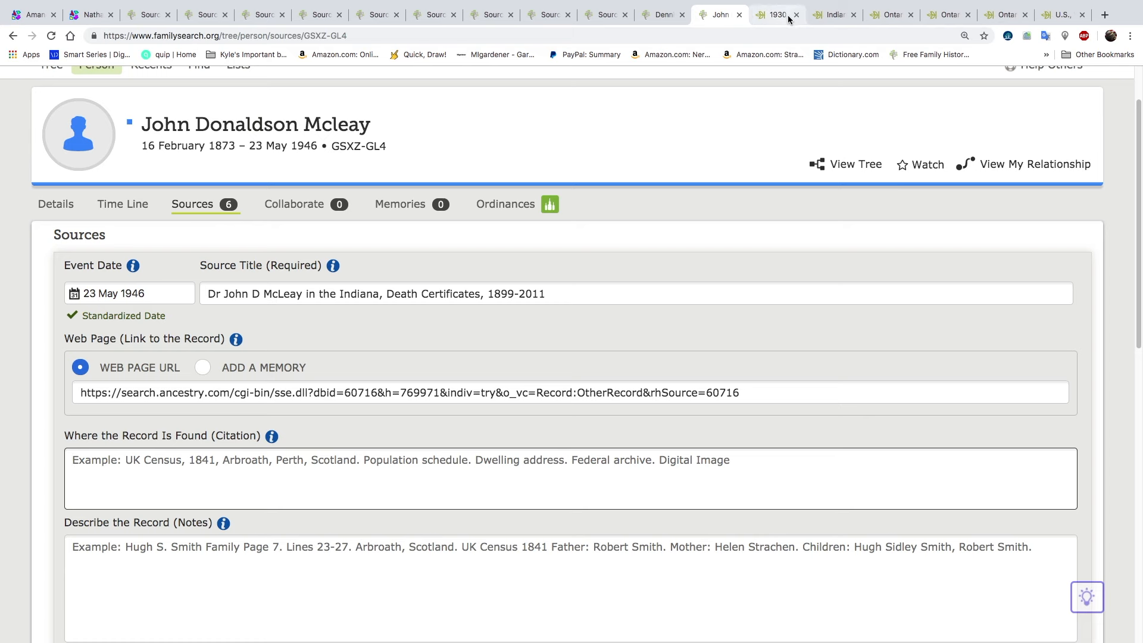
left_click(826, 16)
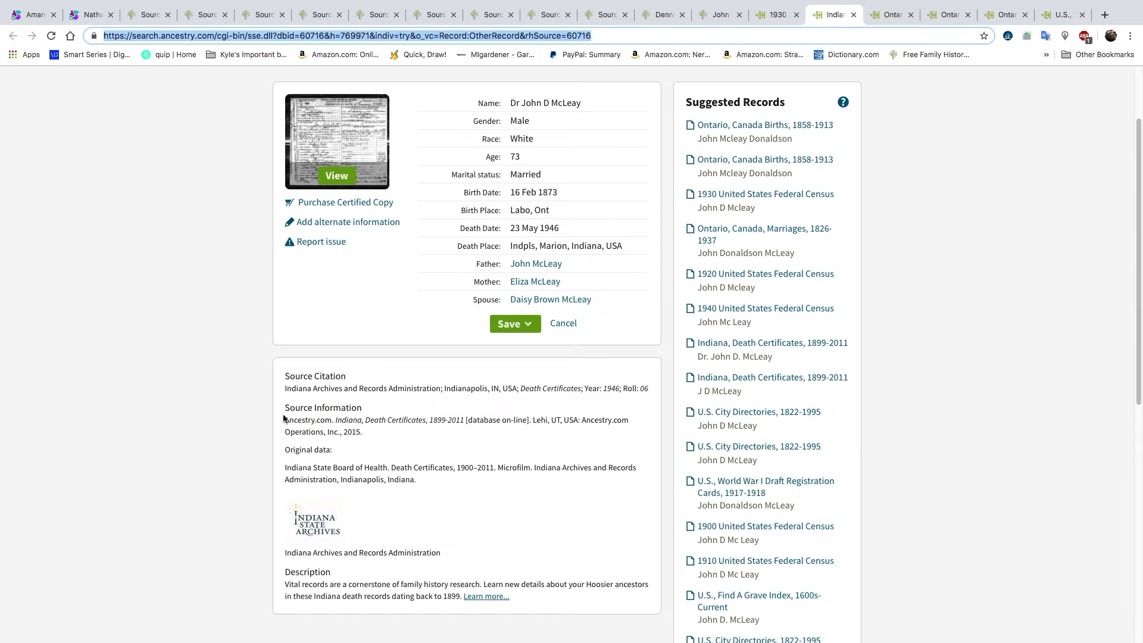
left_click_drag(284, 420, 376, 439)
key("super+c")
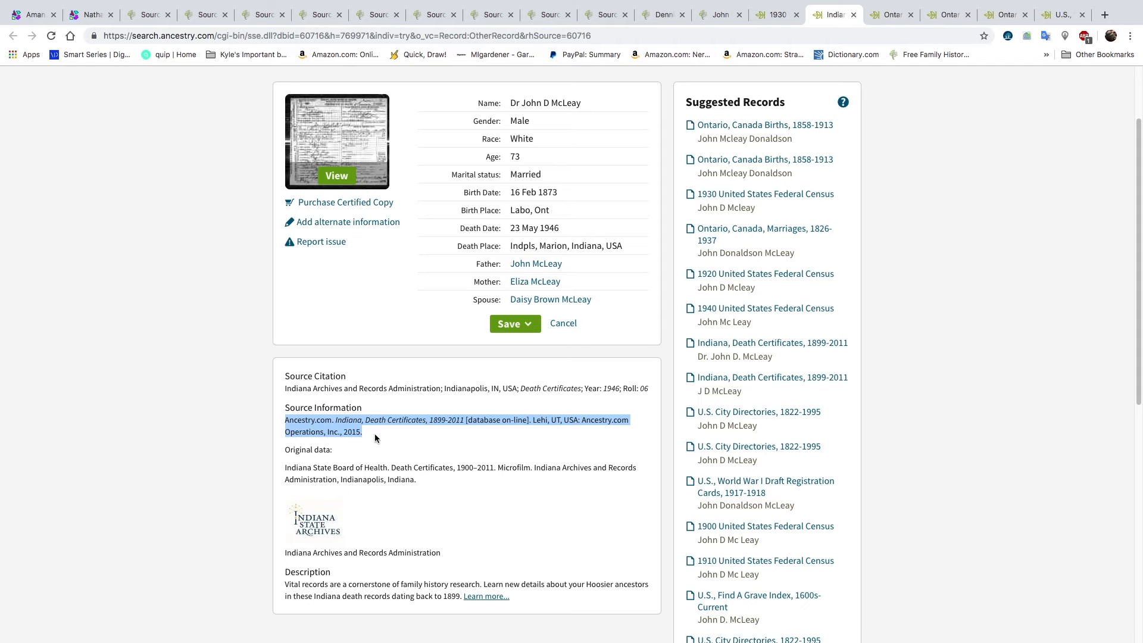
left_click(707, 15)
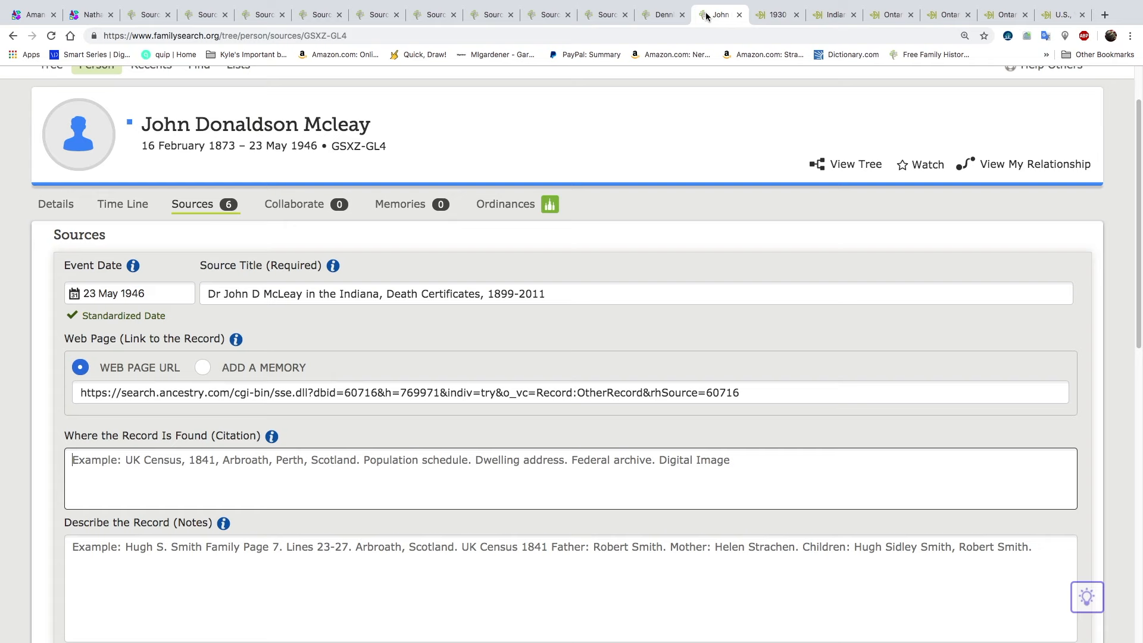
left_click(833, 15)
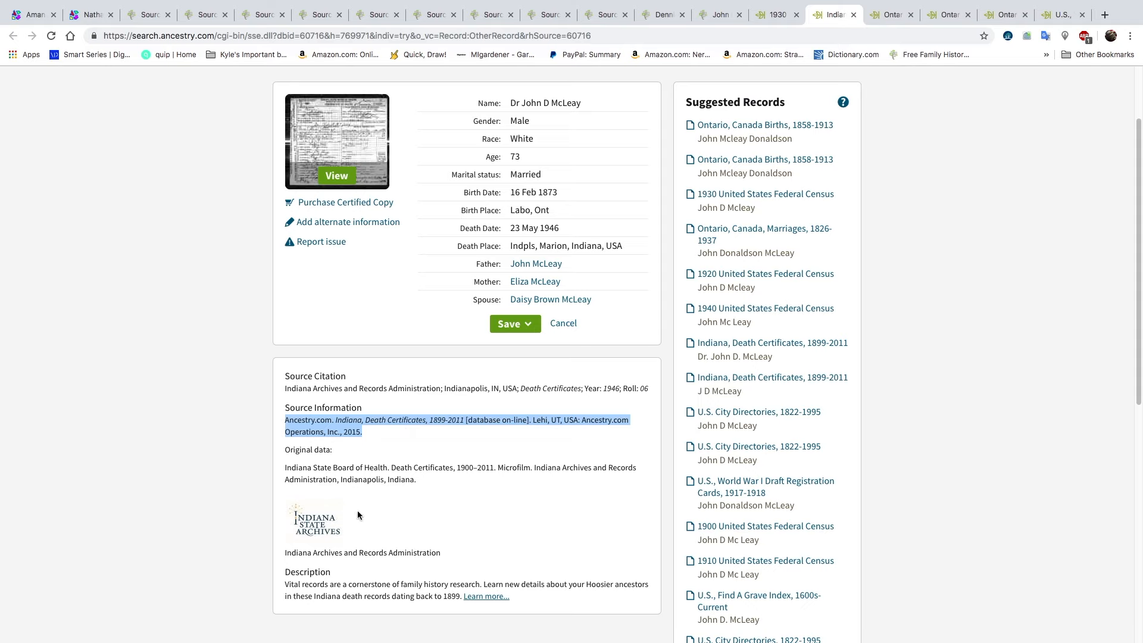
left_click(705, 15)
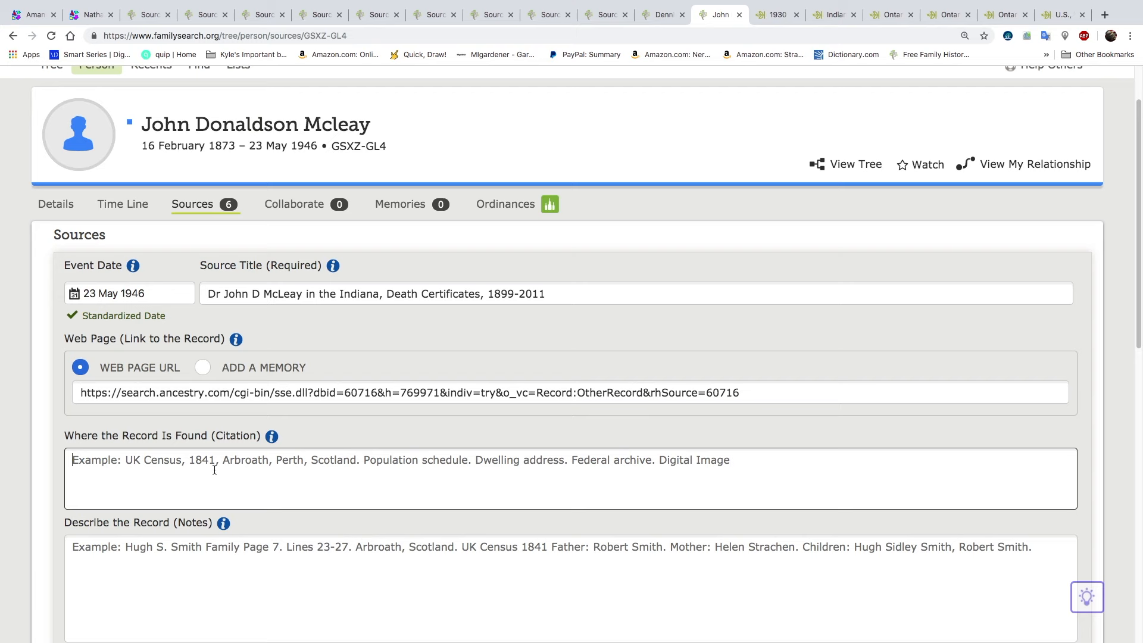
key("super+v")
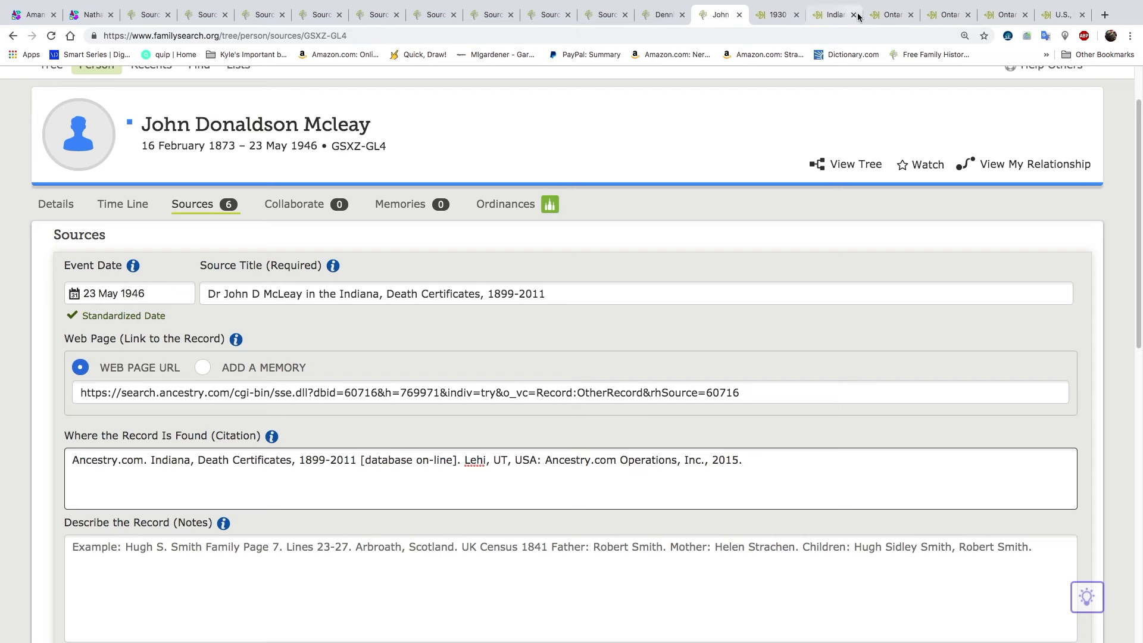
- Copy the heading and all indexed details, from name through spouse, from the Ancestry death certificate page into the source's notes
left_click(837, 16)
scroll(462, 126, "up", 2)
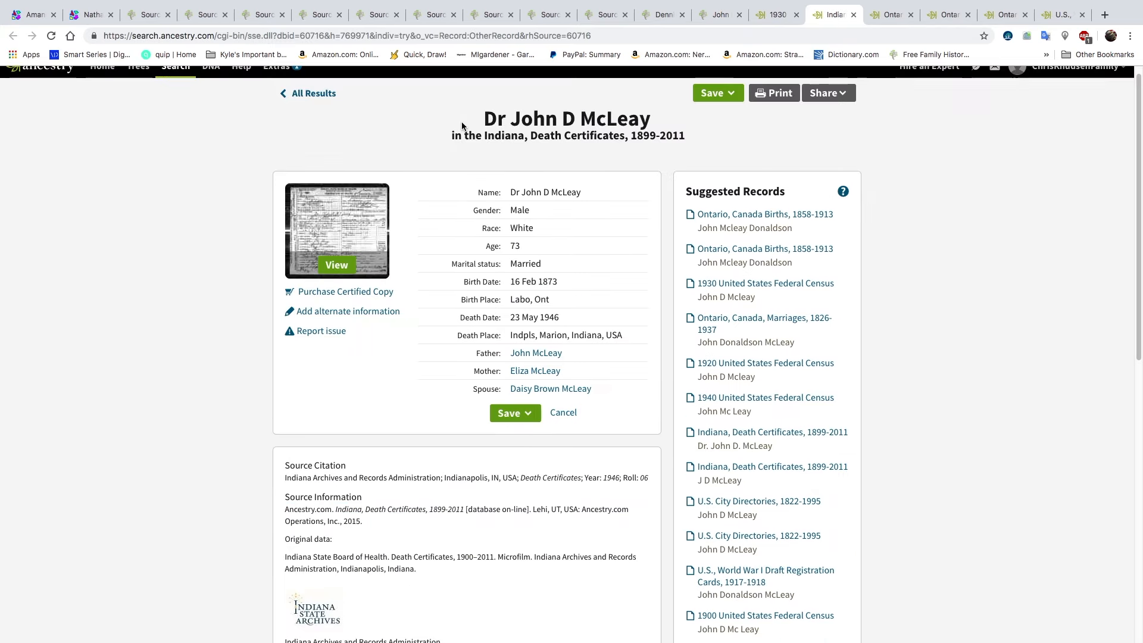
left_click_drag(478, 118, 597, 396)
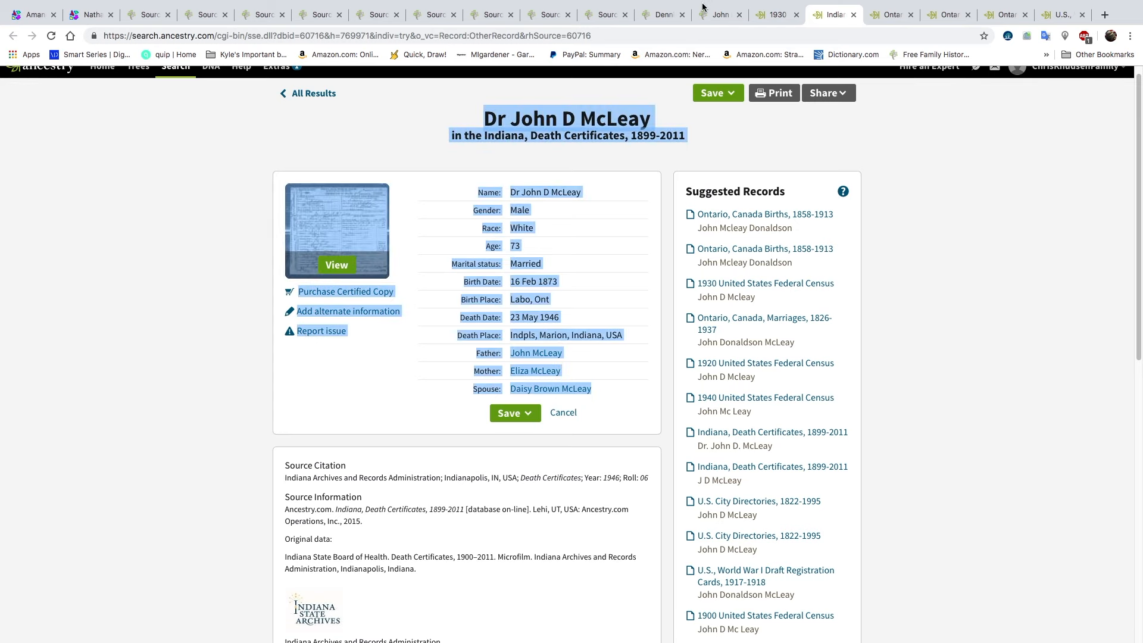
left_click(721, 14)
left_click(161, 580)
key("super+v")
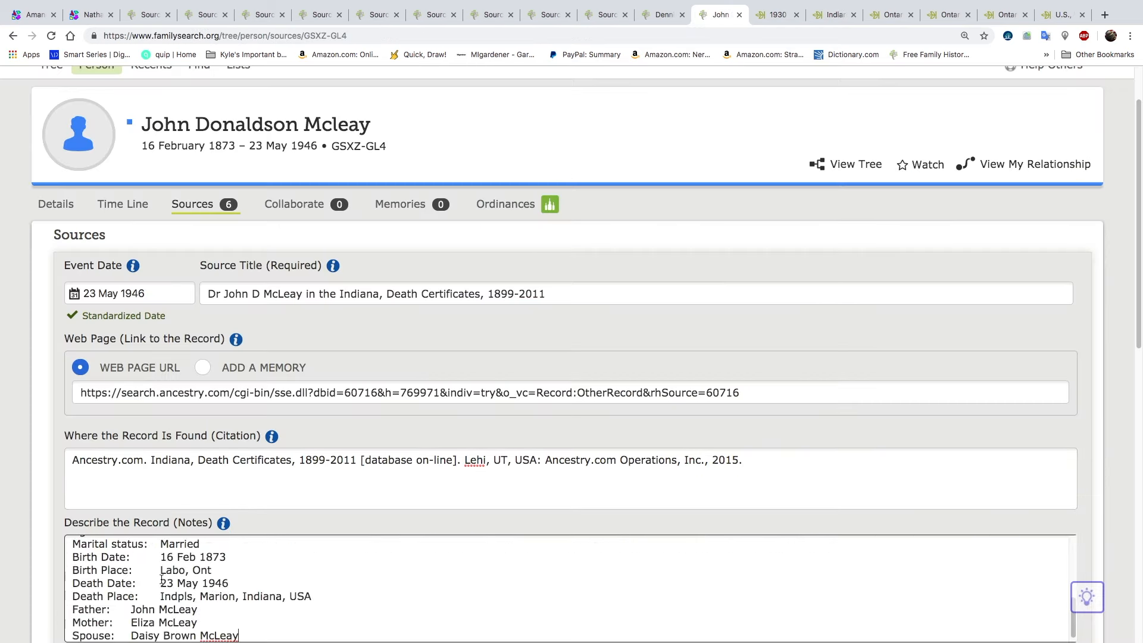
- Enter "Death certificate" as the reason to attach the source
scroll(341, 516, "down", 4)
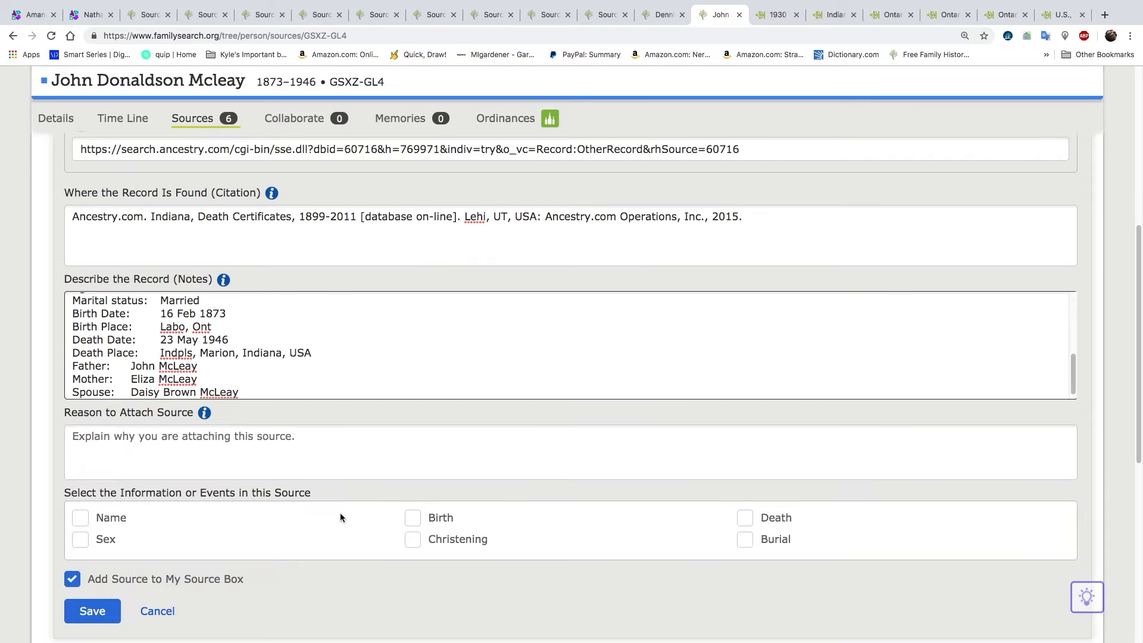
left_click(164, 470)
type("Death certificate")
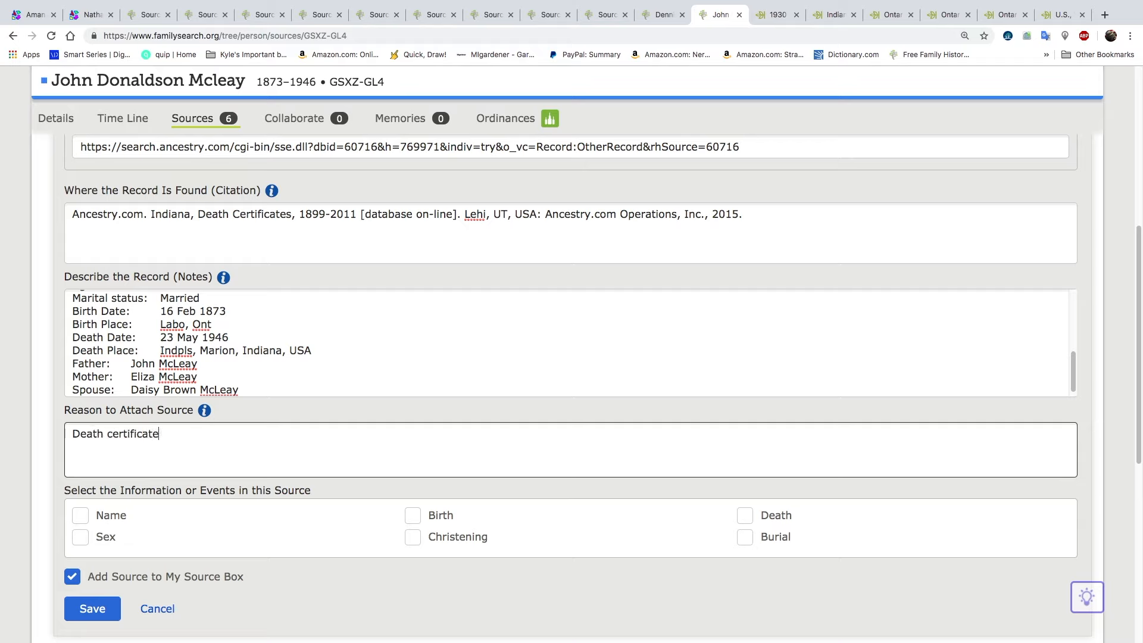
- Tag the source with Name, Sex, Birth and Death, and save it to the father's profile
left_click(77, 515)
left_click(80, 537)
left_click(412, 516)
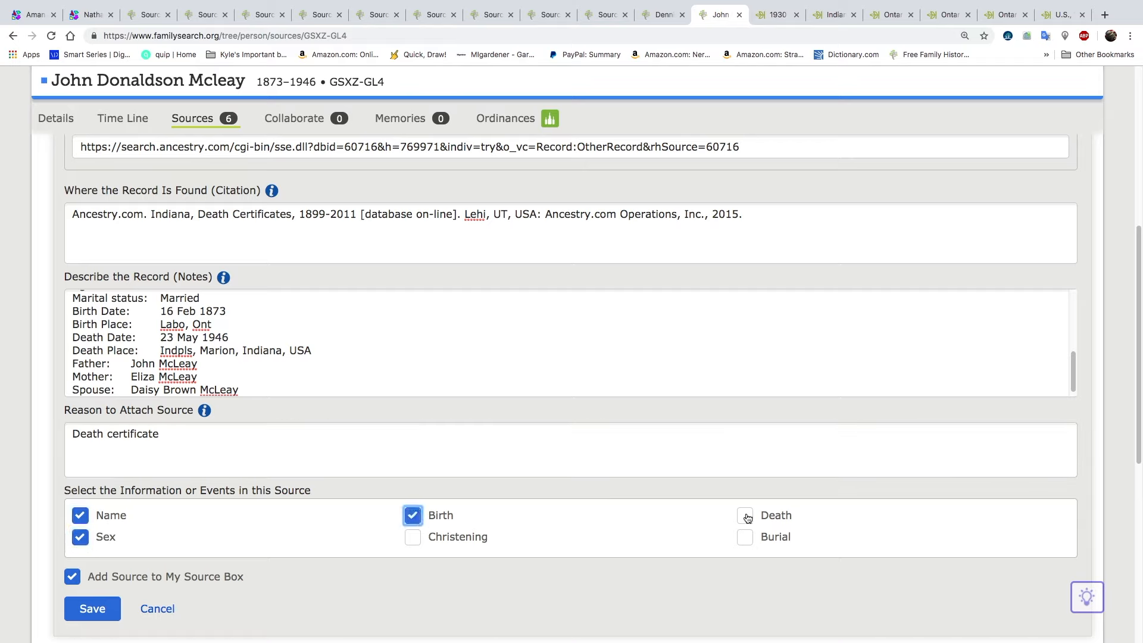
left_click(746, 516)
left_click(88, 605)
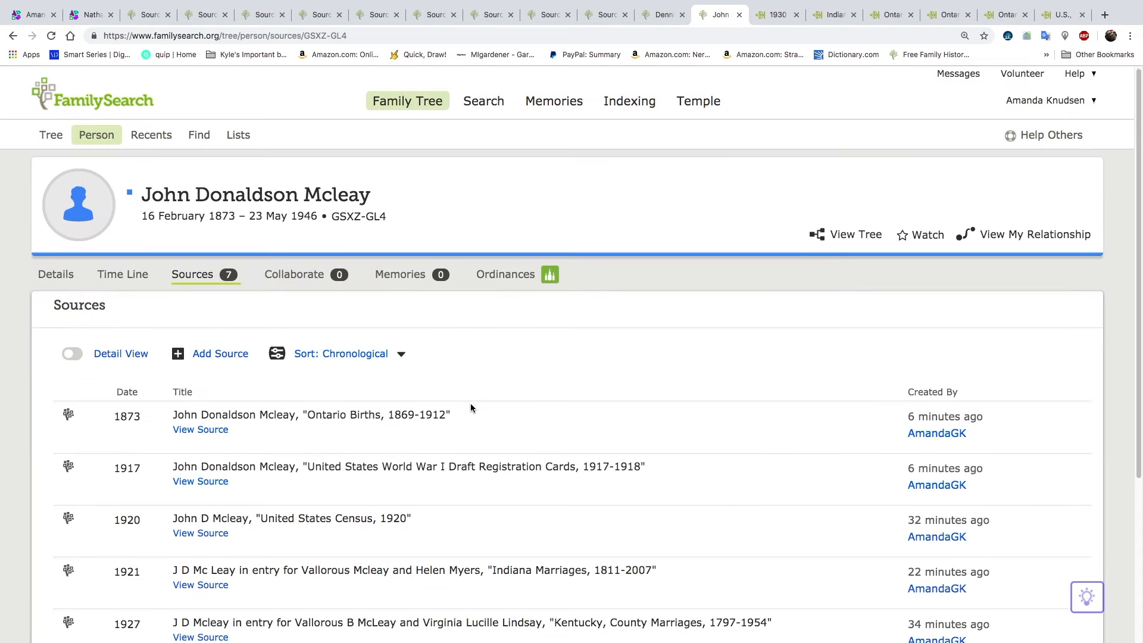
- Check the father's source list for the new death certificate entry and close its Ancestry record page
scroll(470, 404, "down", 4)
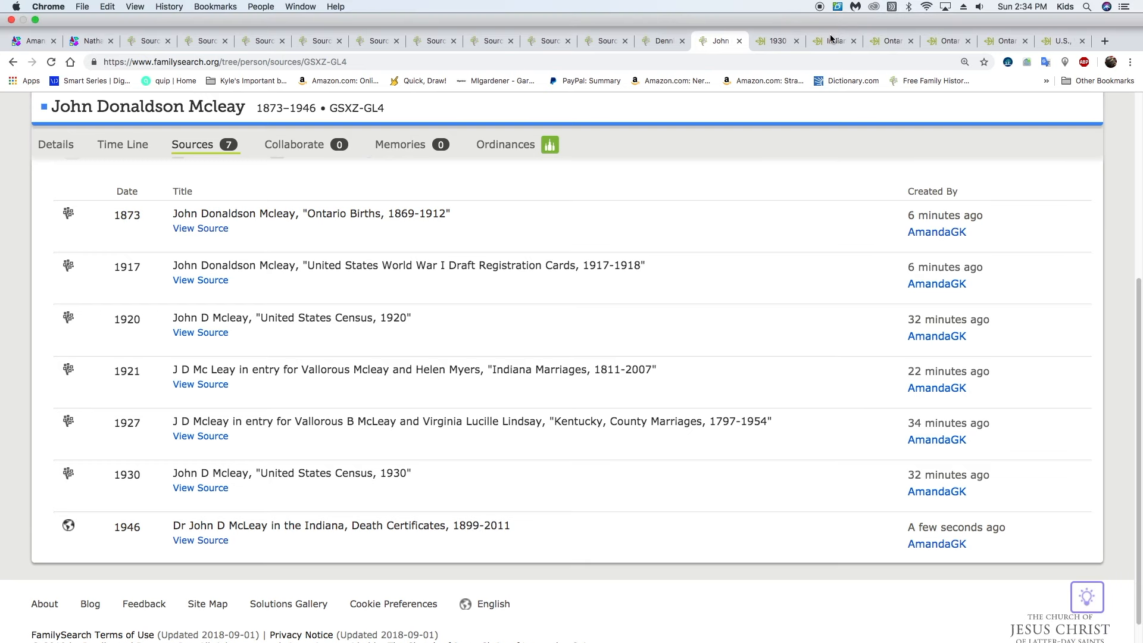
left_click(828, 41)
left_click(854, 15)
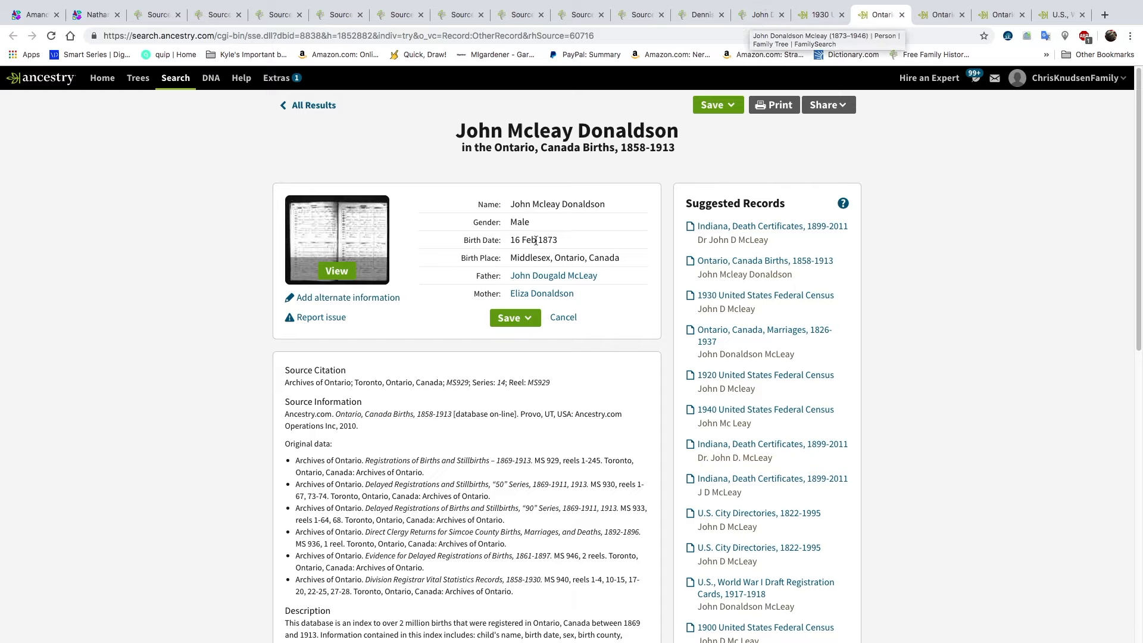
- Review the "Ontario Births, 1869-1912" record hint from the father's profile details and attach the record to his own father
left_click(757, 15)
left_click(52, 121)
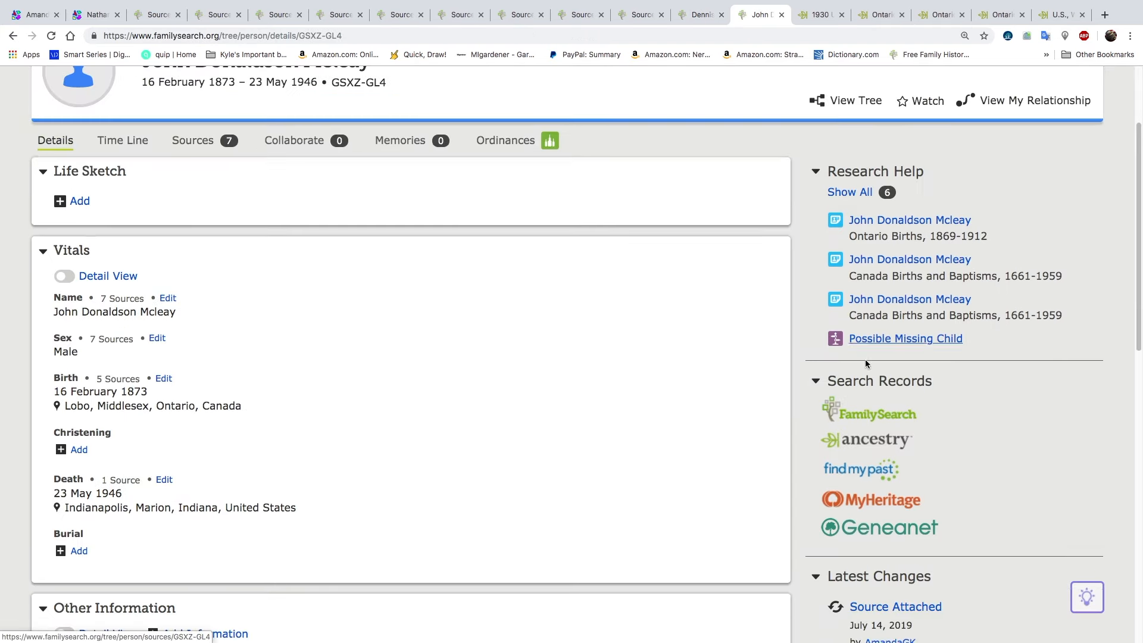
left_click(894, 221)
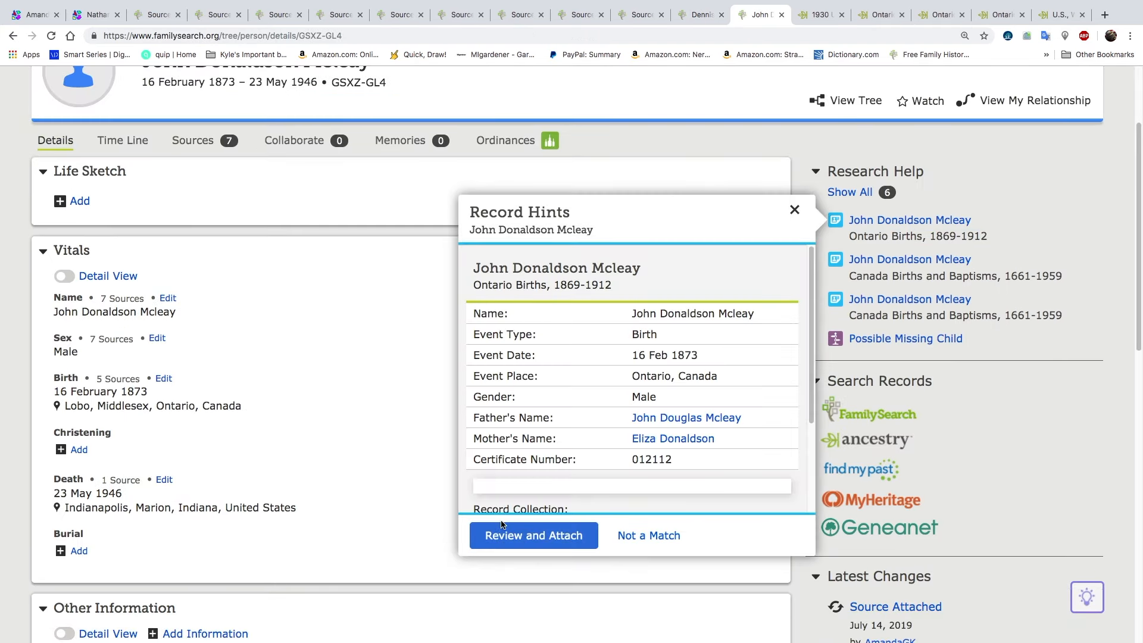
left_click(511, 534)
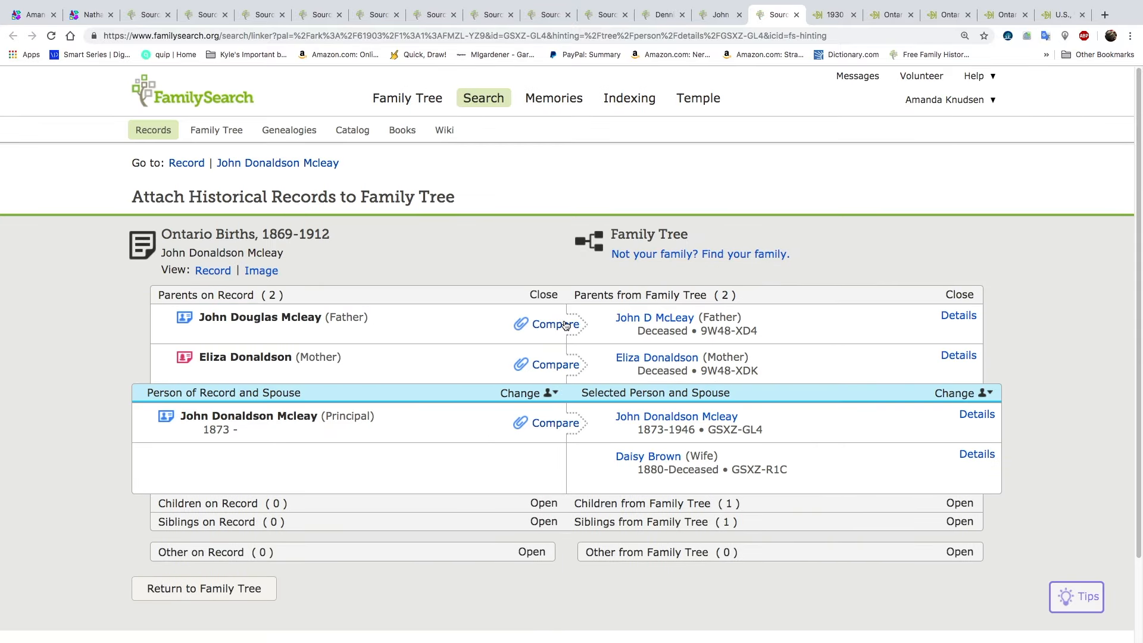
left_click(566, 325)
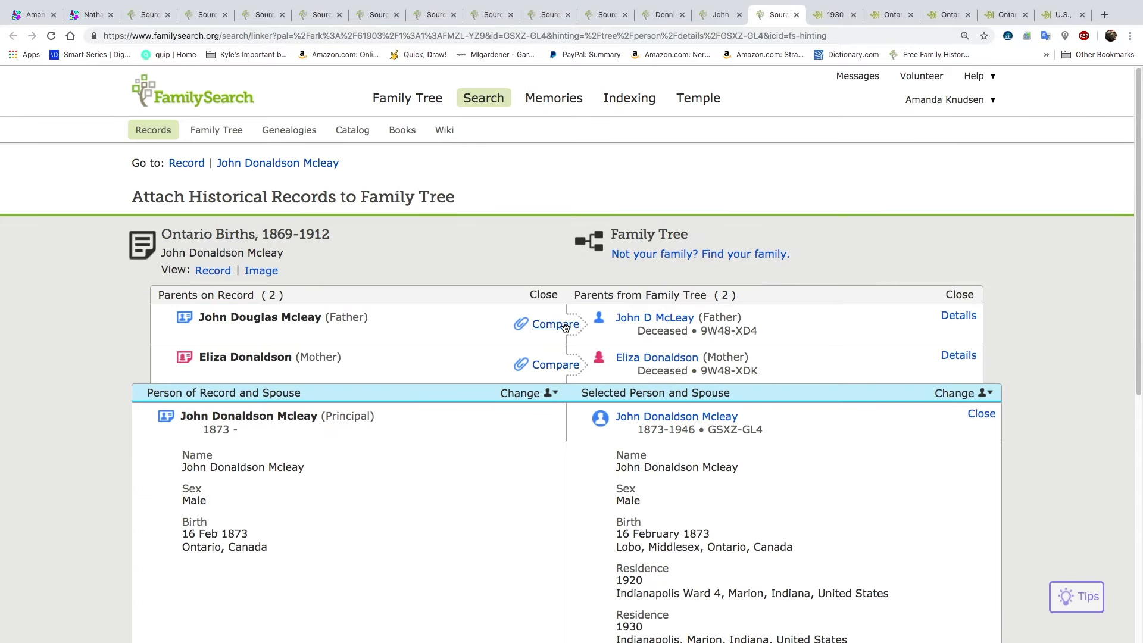
left_click(883, 510)
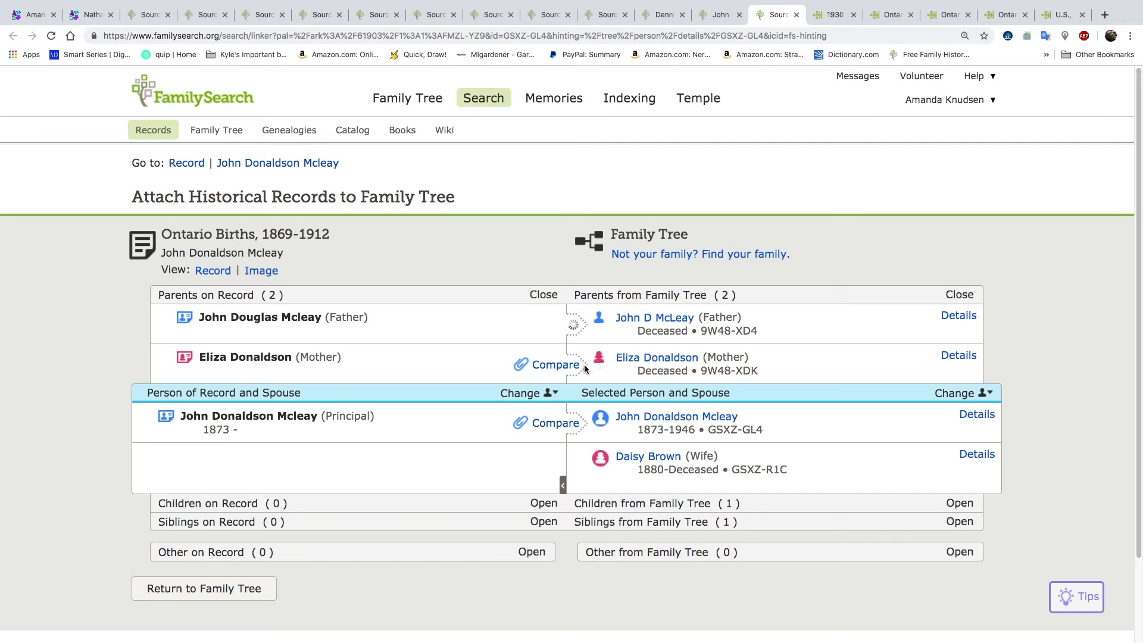
- Attach the "Ontario Births, 1869-1912" record to the mother and the principal with the default event tags, and close the attachment page
left_click(551, 365)
left_click(893, 555)
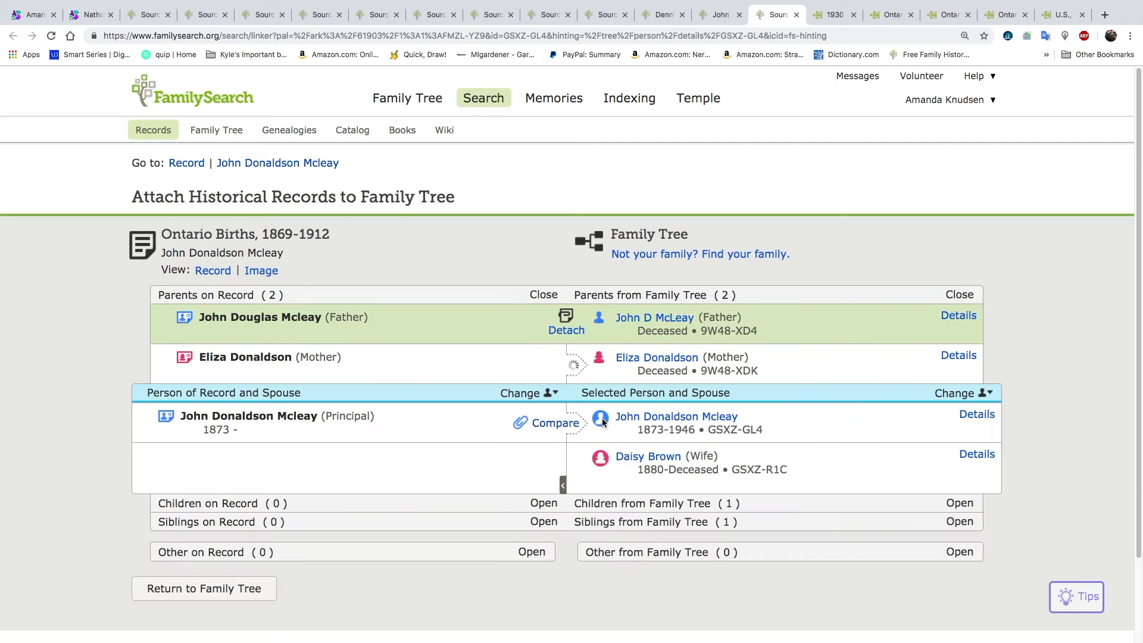
left_click(557, 424)
scroll(848, 429, "down", 1)
scroll(848, 428, "down", 4)
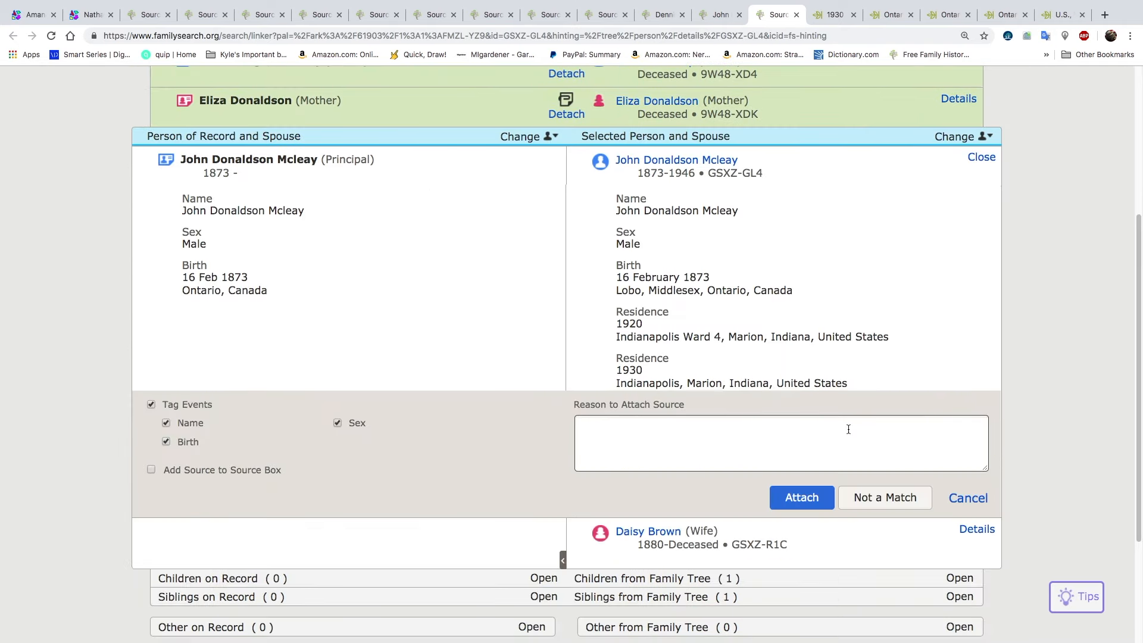
left_click(798, 495)
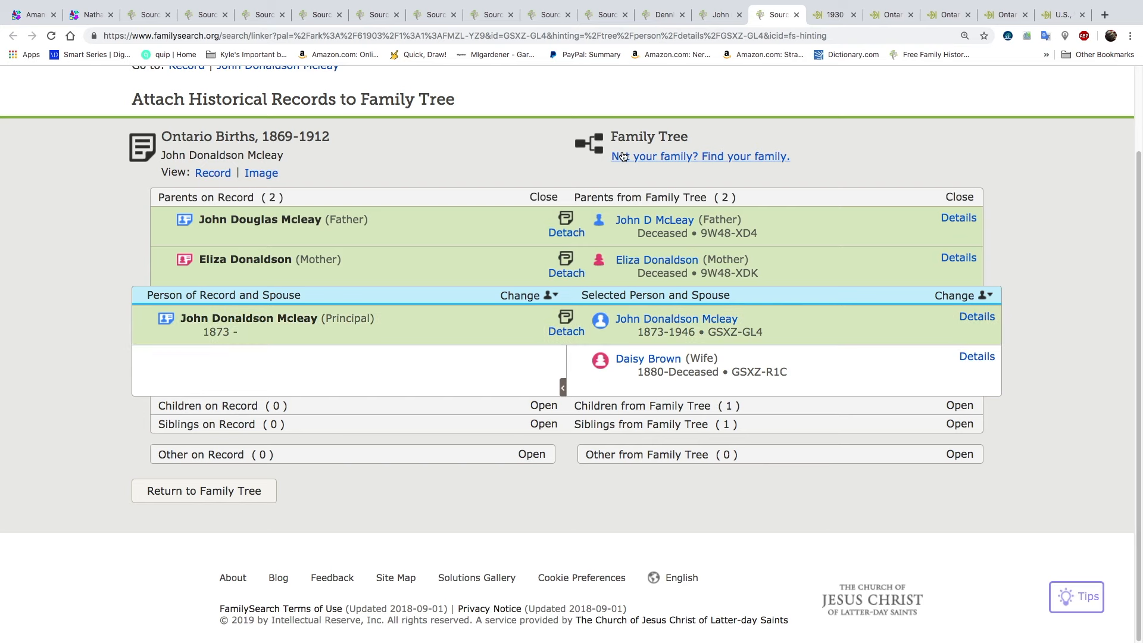
left_click(797, 15)
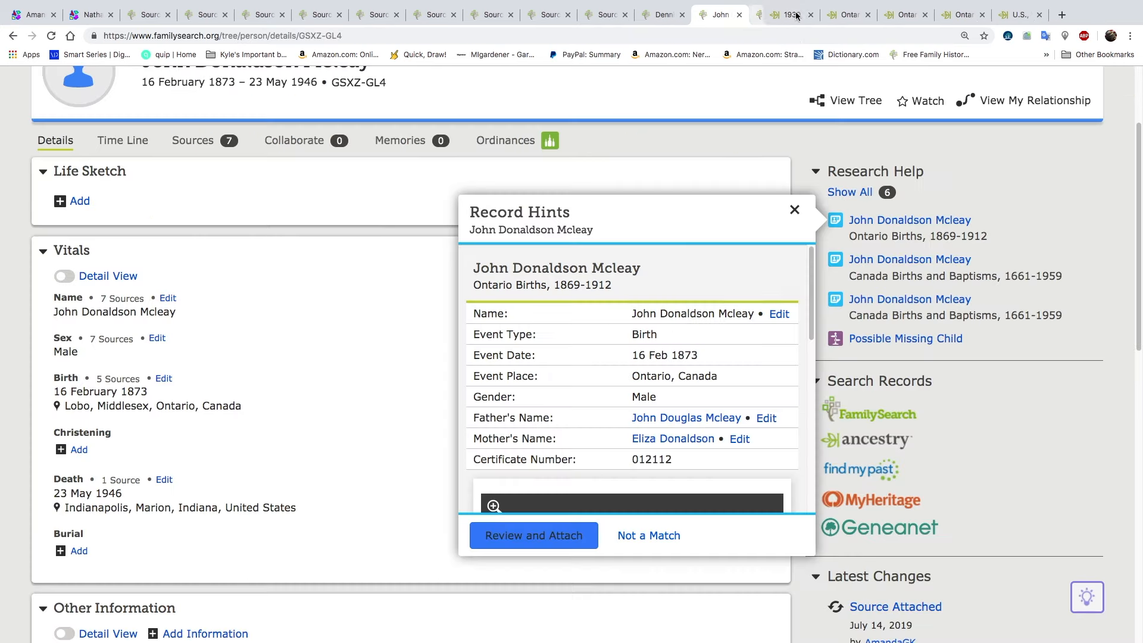
- Review the first "Canada Births and Baptisms, 1661-1959" record hint and attach the record to both parents
left_click(893, 259)
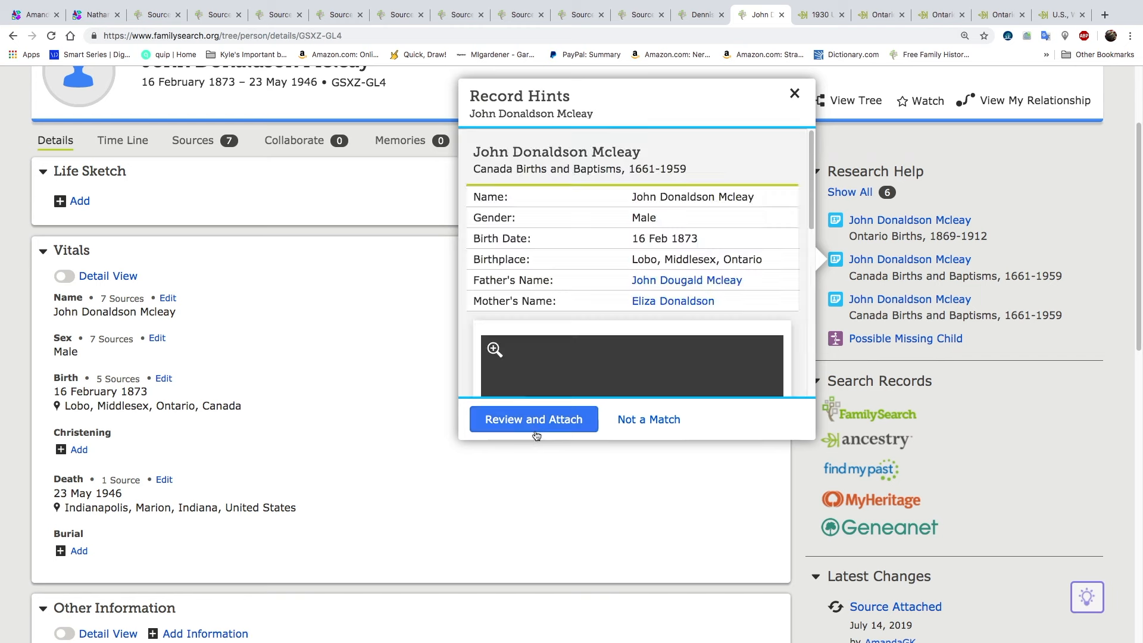
left_click(535, 424)
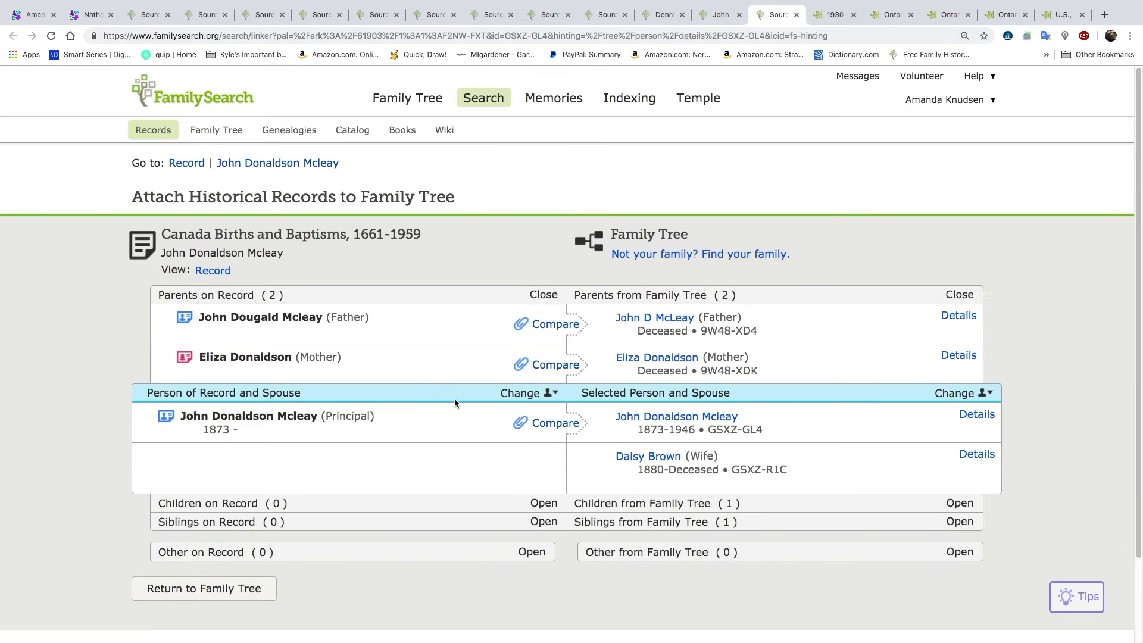
left_click(552, 324)
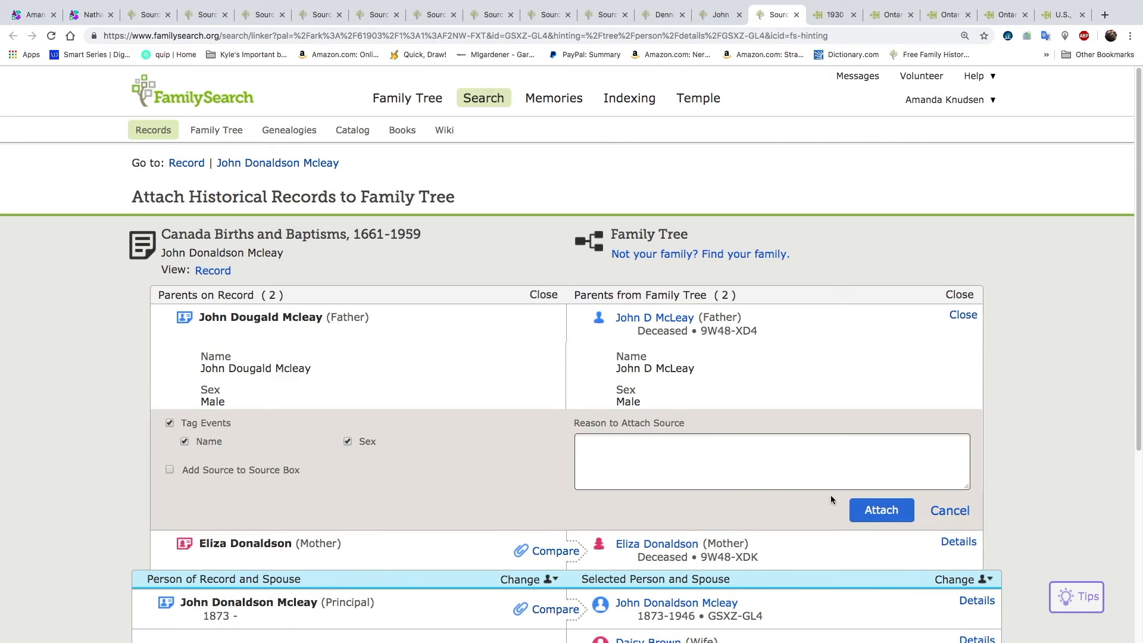
left_click(881, 510)
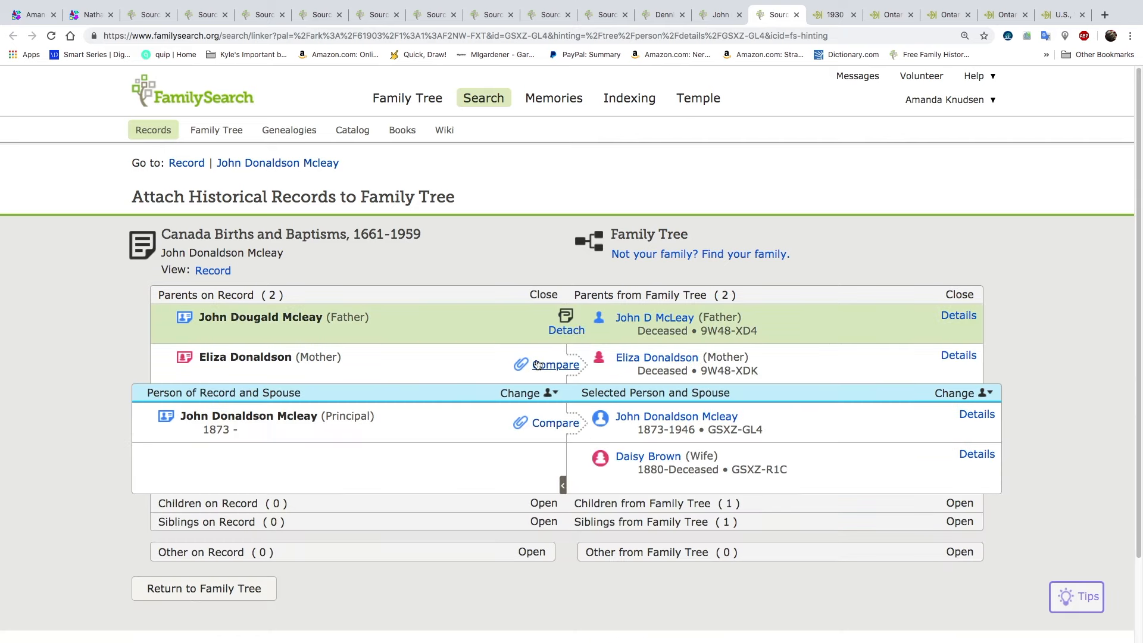
left_click(538, 365)
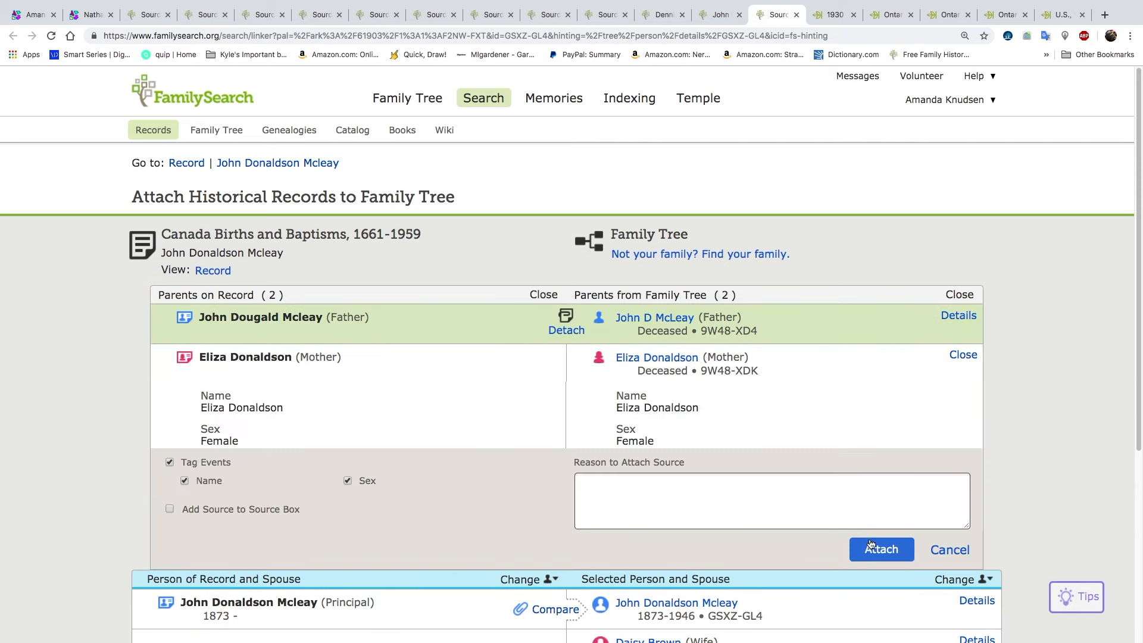
left_click(871, 544)
- Add the 1873 Ontario, Canada residence to the principal's profile and attach the baptism record to him
left_click(555, 423)
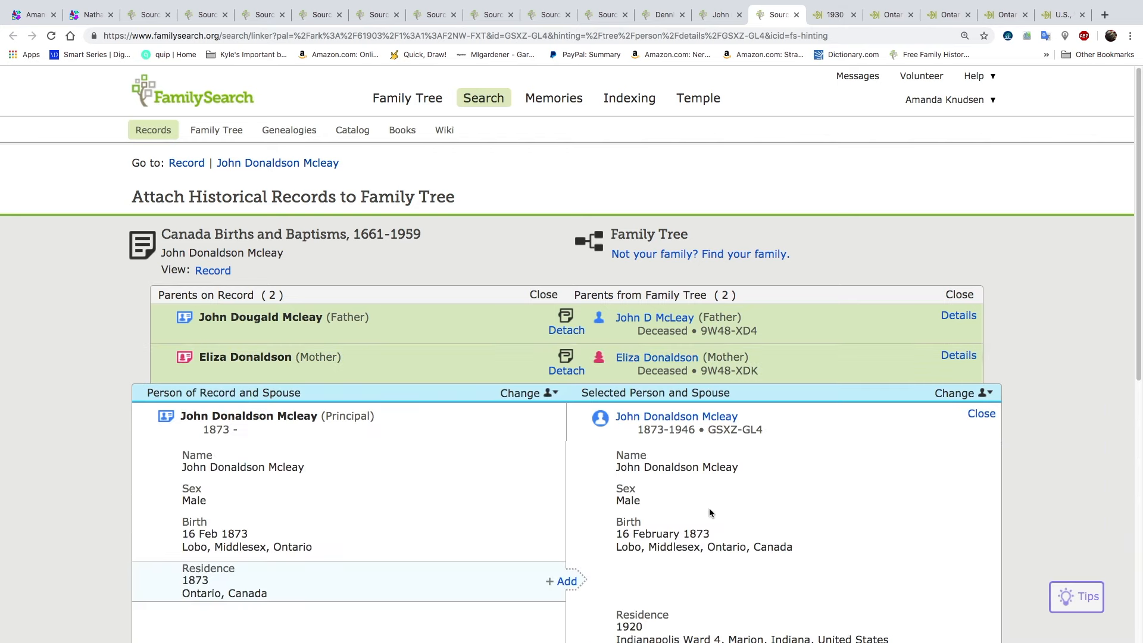
scroll(708, 514, "down", 2)
left_click(563, 499)
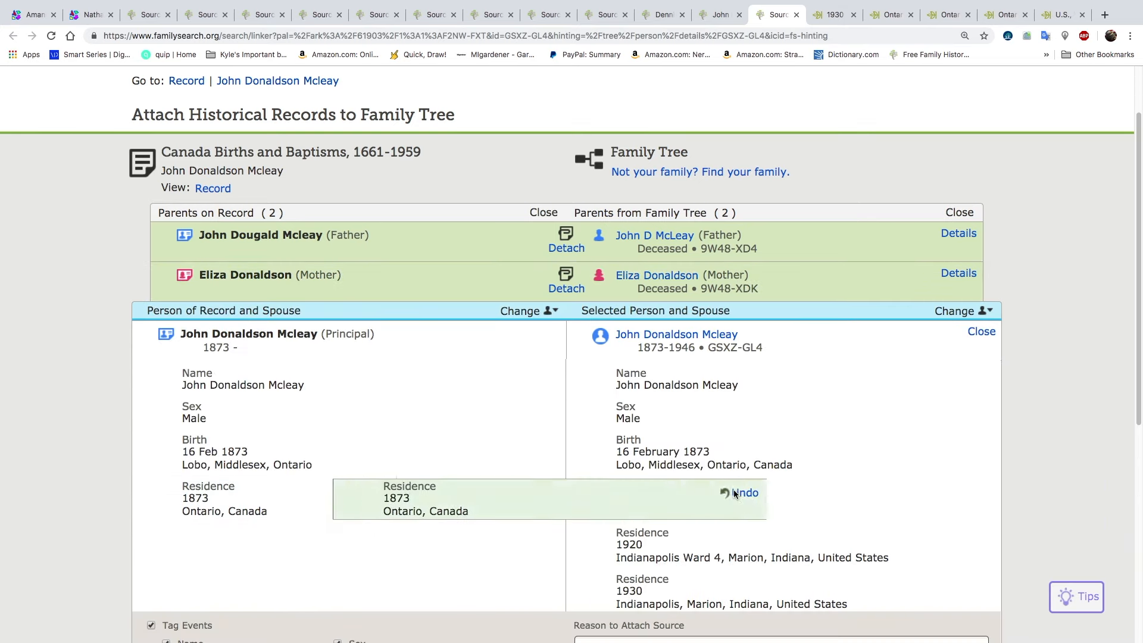
scroll(720, 495, "down", 3)
left_click(792, 510)
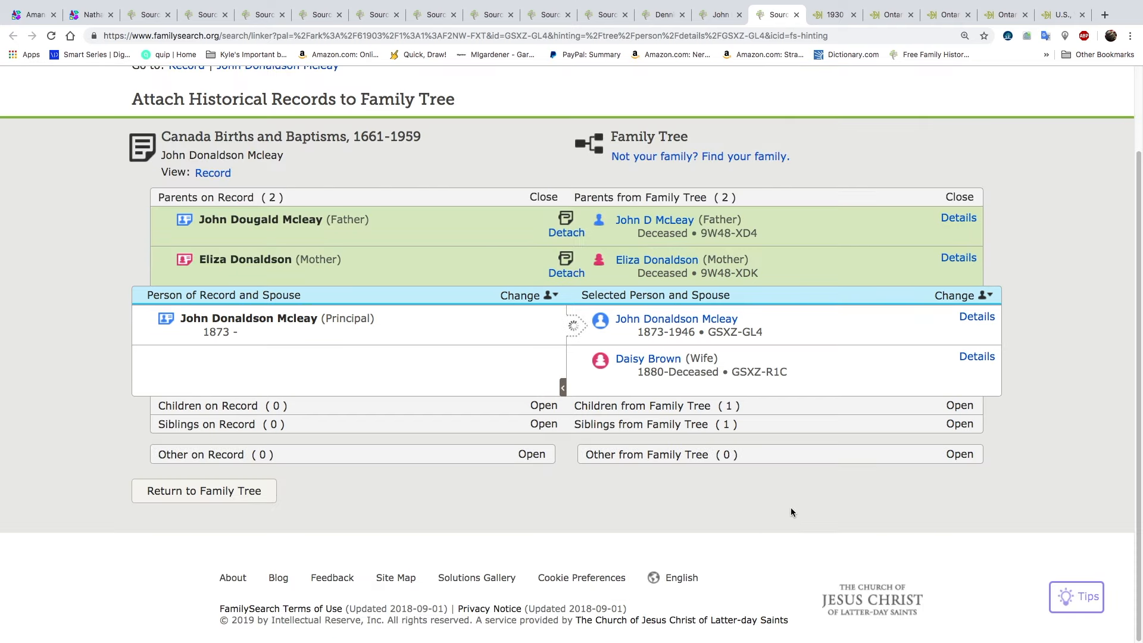
- Open the record father's profile and replace his middle initial with the full middle name given in the attached sources
left_click(639, 223)
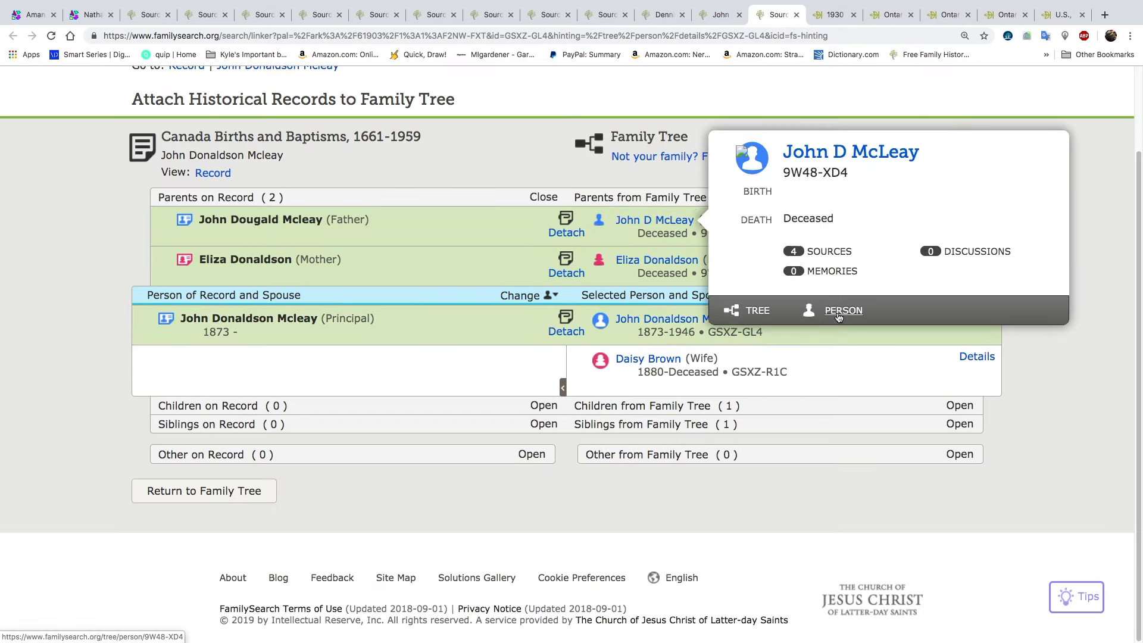
left_click(839, 317)
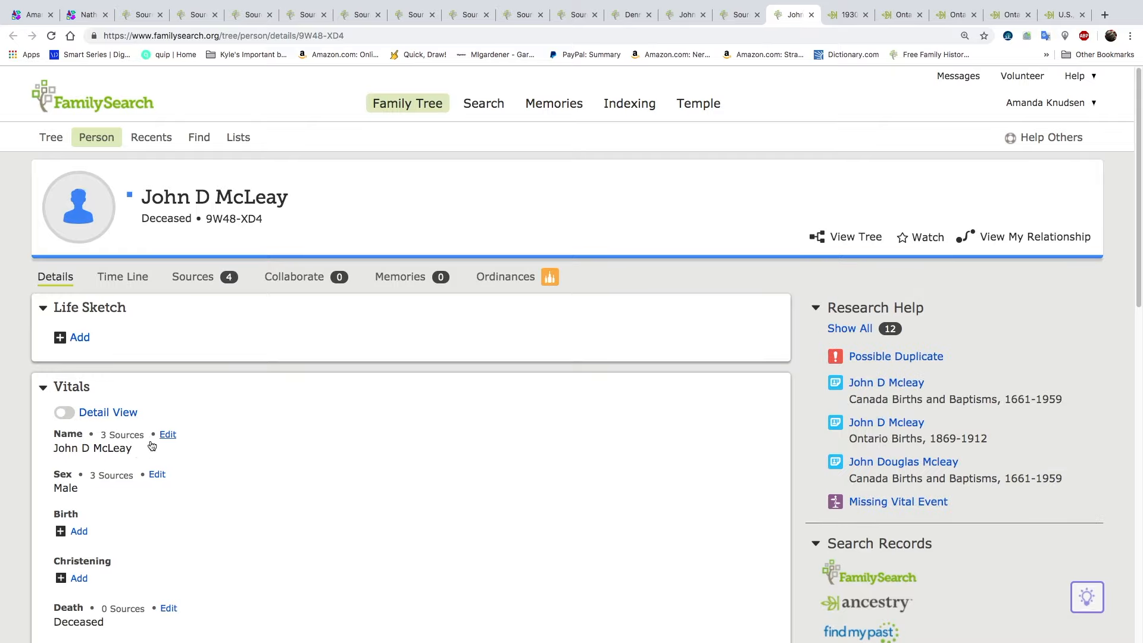
left_click(168, 438)
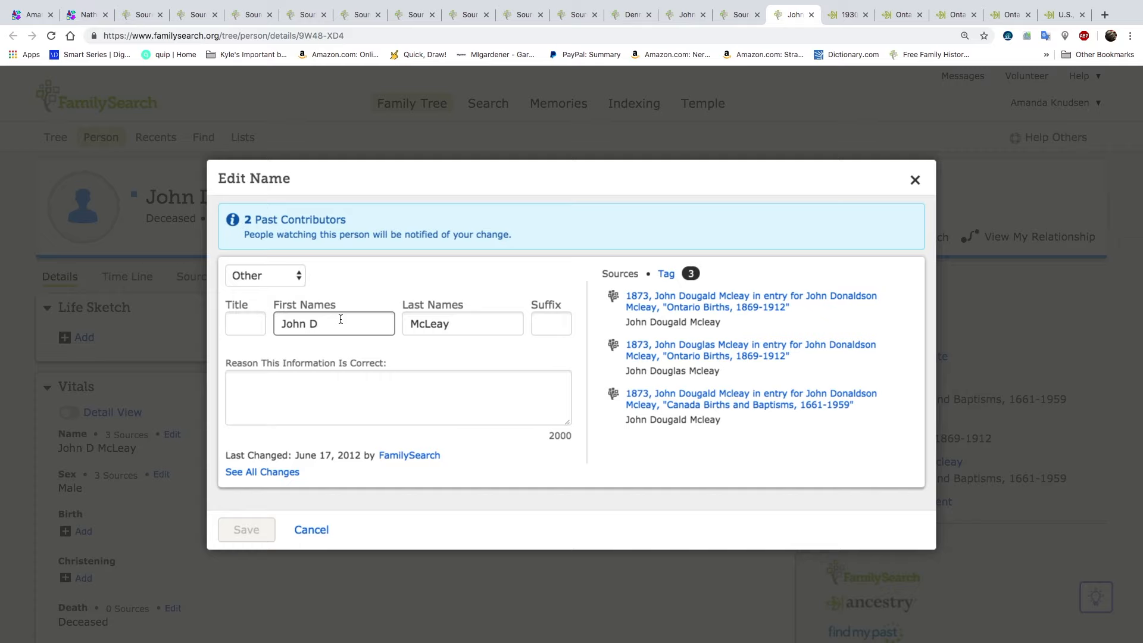
type("ougald")
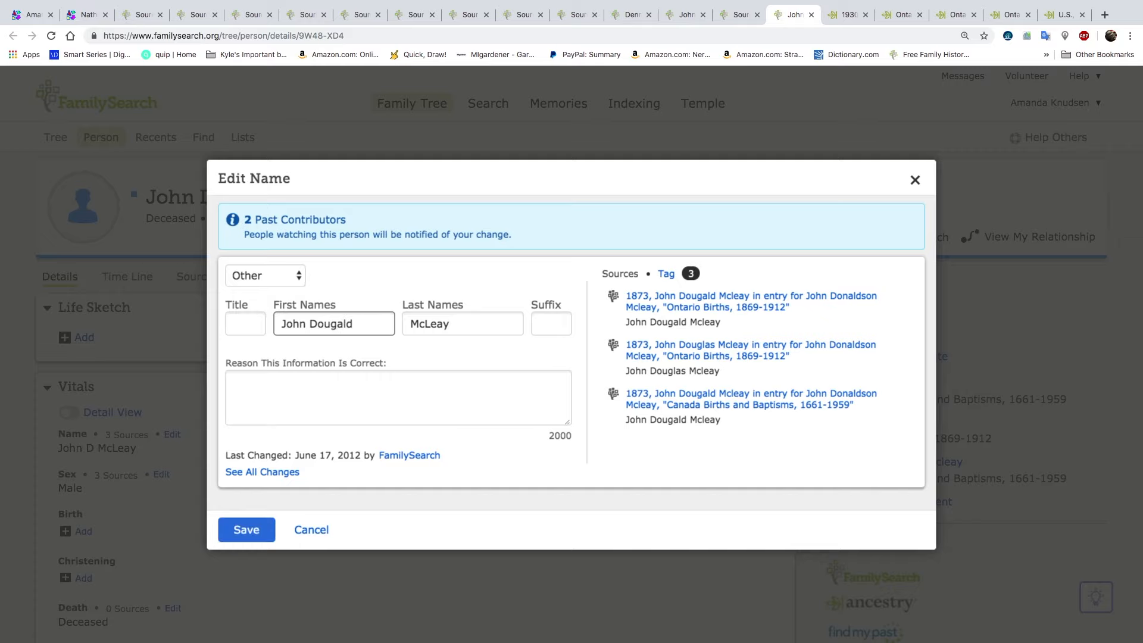
left_click(239, 529)
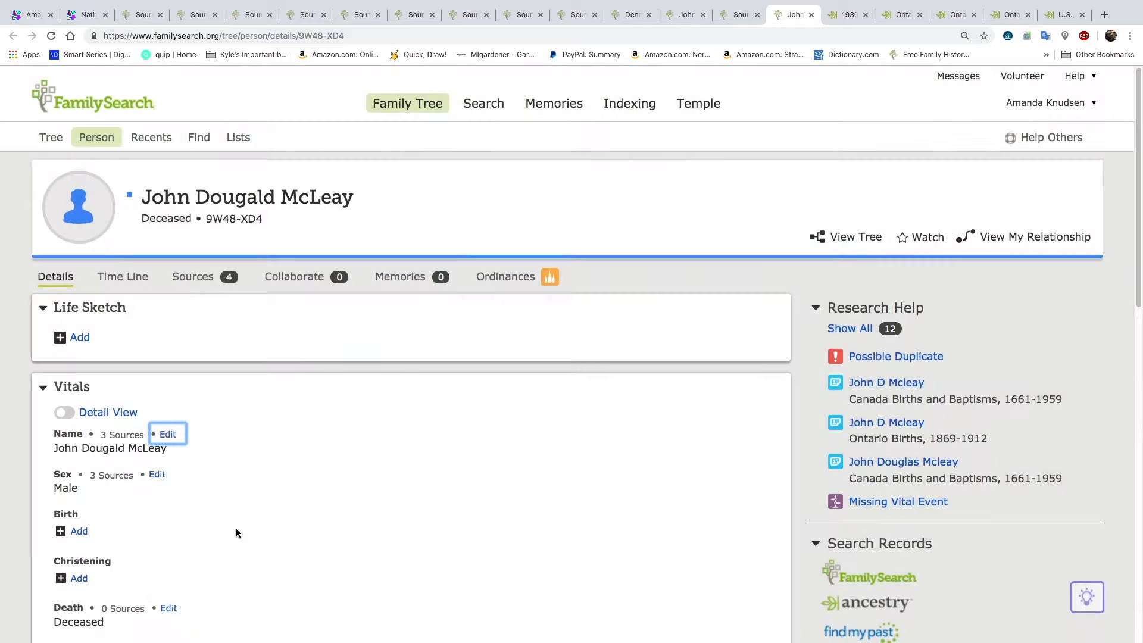
- Open the merge review for the father's possible duplicate and compare both persons' vitals, spouses, children and sources
left_click(896, 357)
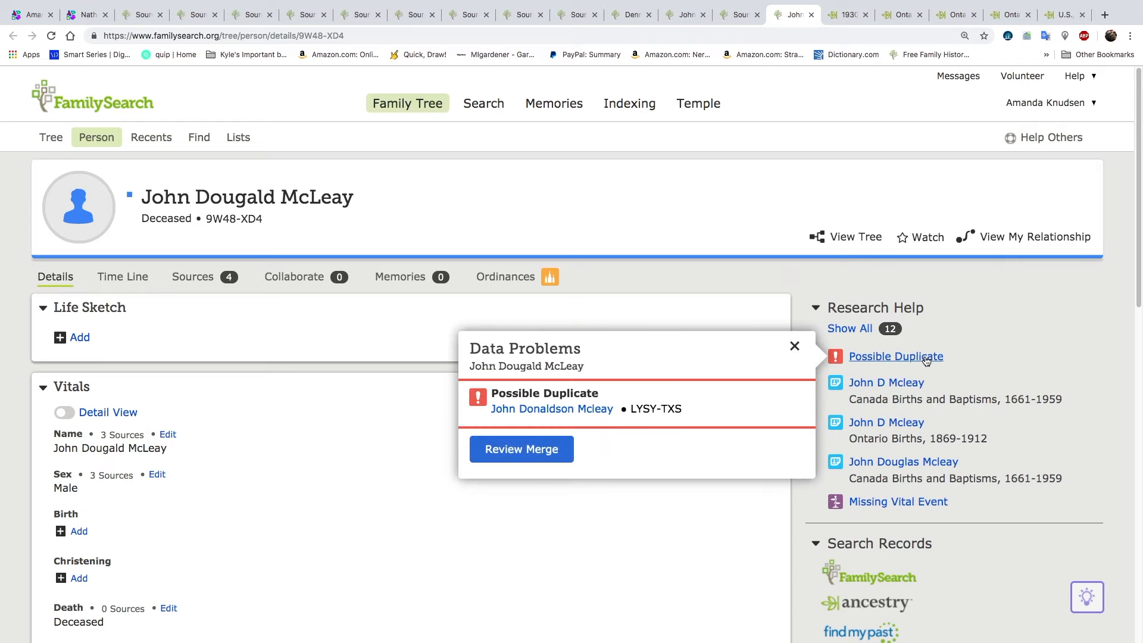
left_click(530, 455)
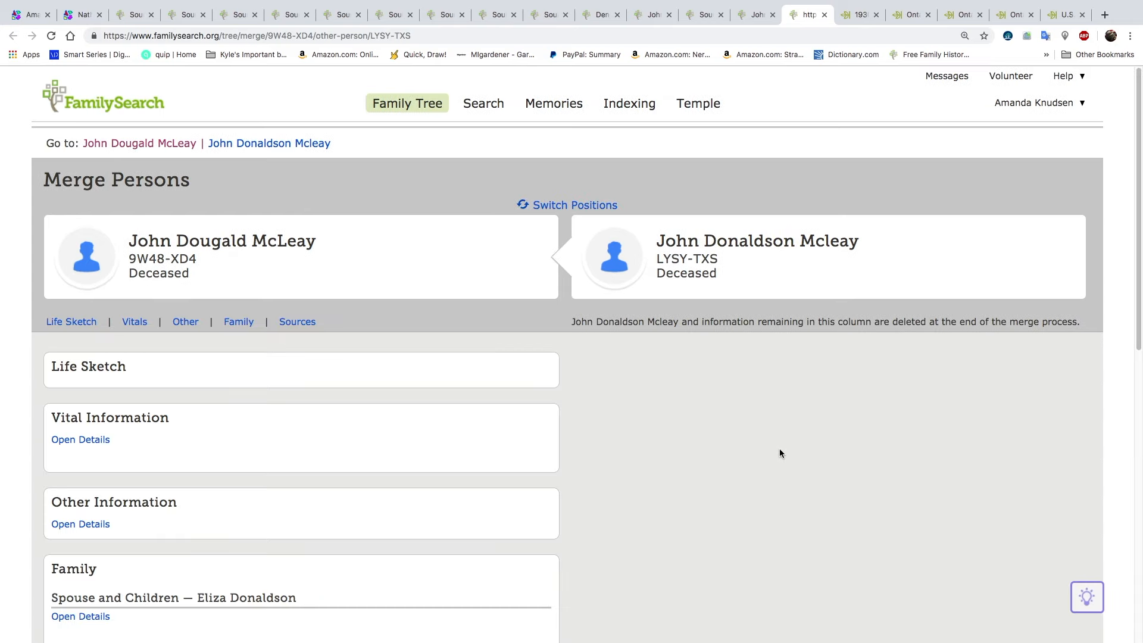
scroll(726, 307, "down", 10)
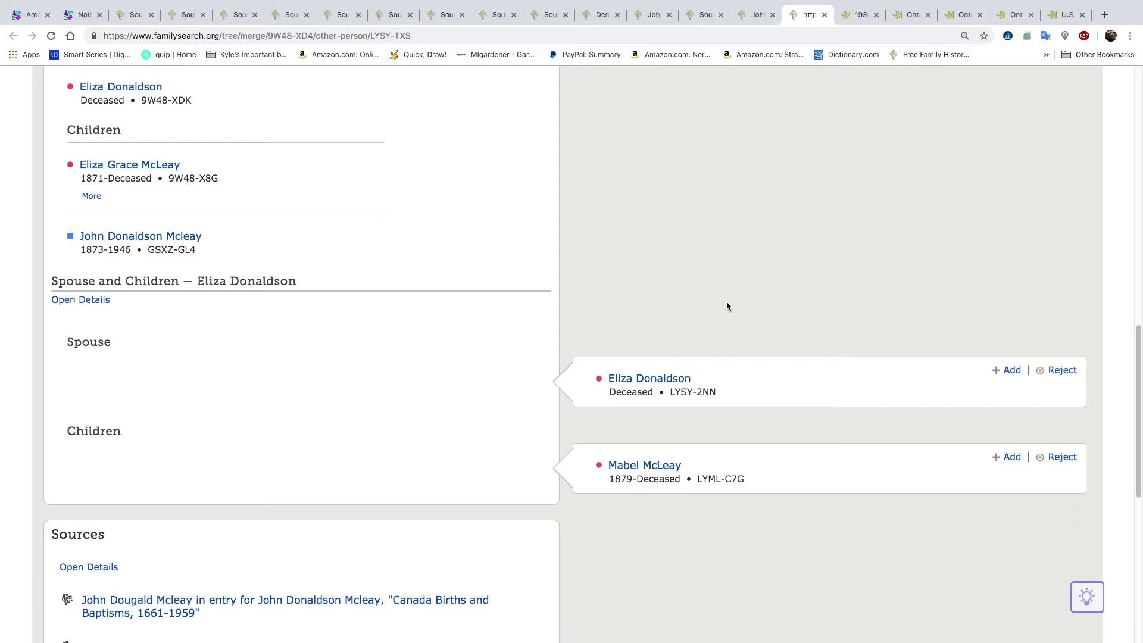
scroll(726, 306, "up", 10)
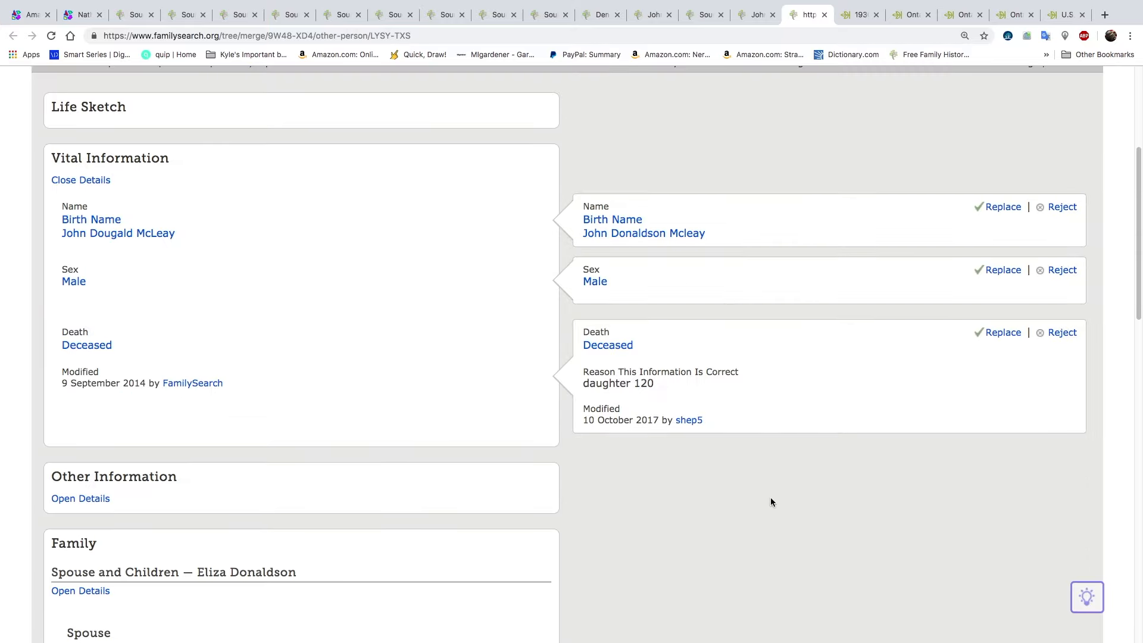
scroll(770, 497, "down", 4)
scroll(770, 501, "down", 2)
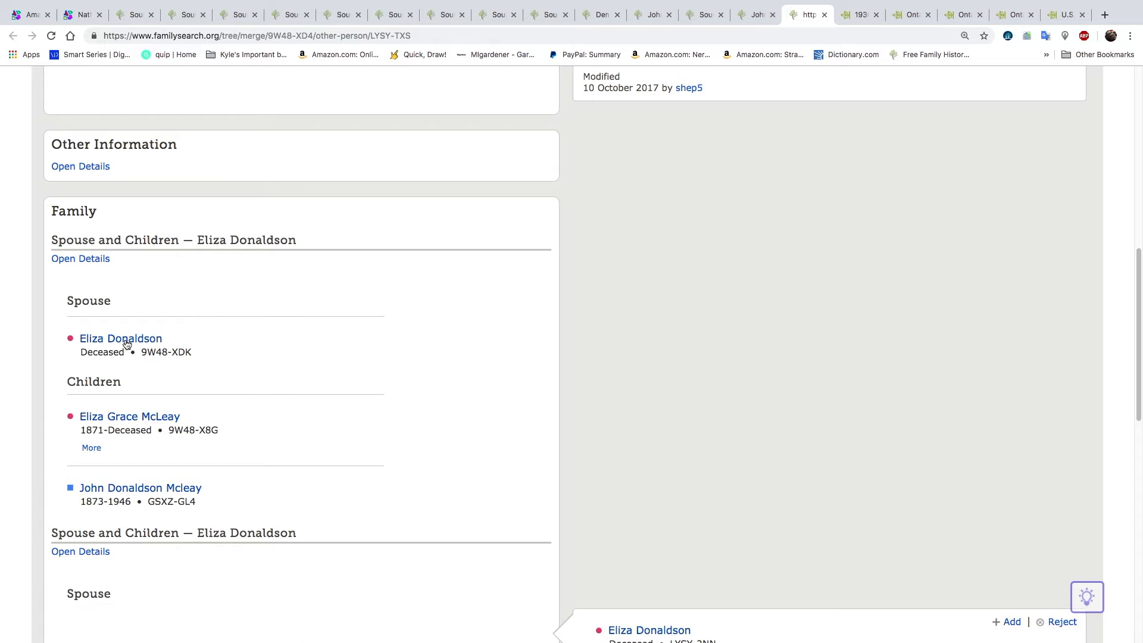
scroll(291, 384, "up", 4)
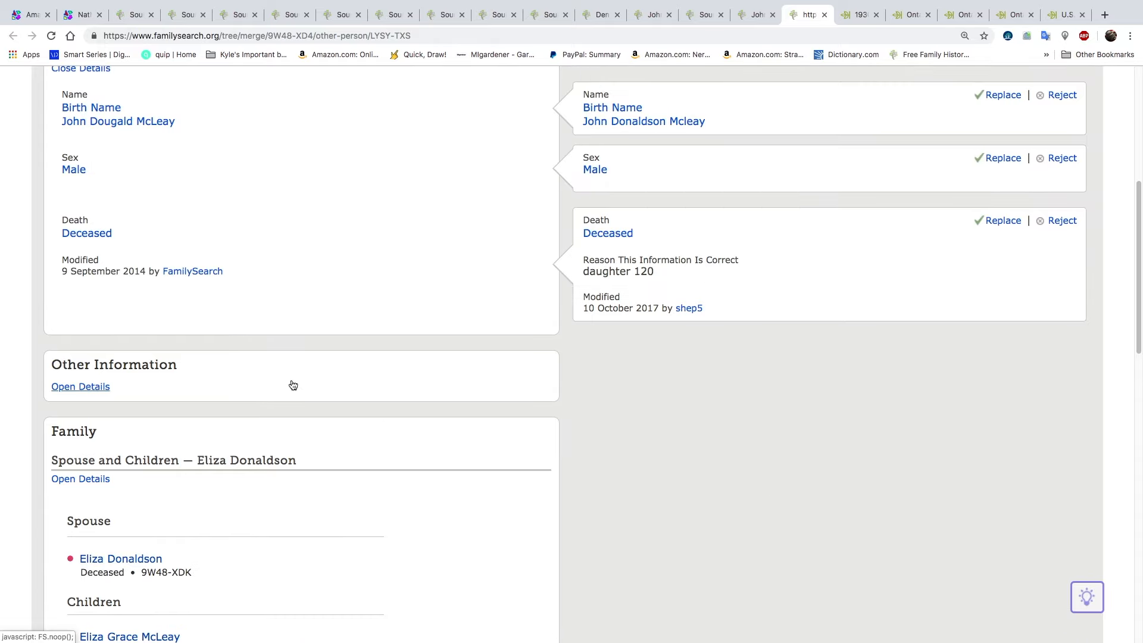
scroll(292, 384, "down", 4)
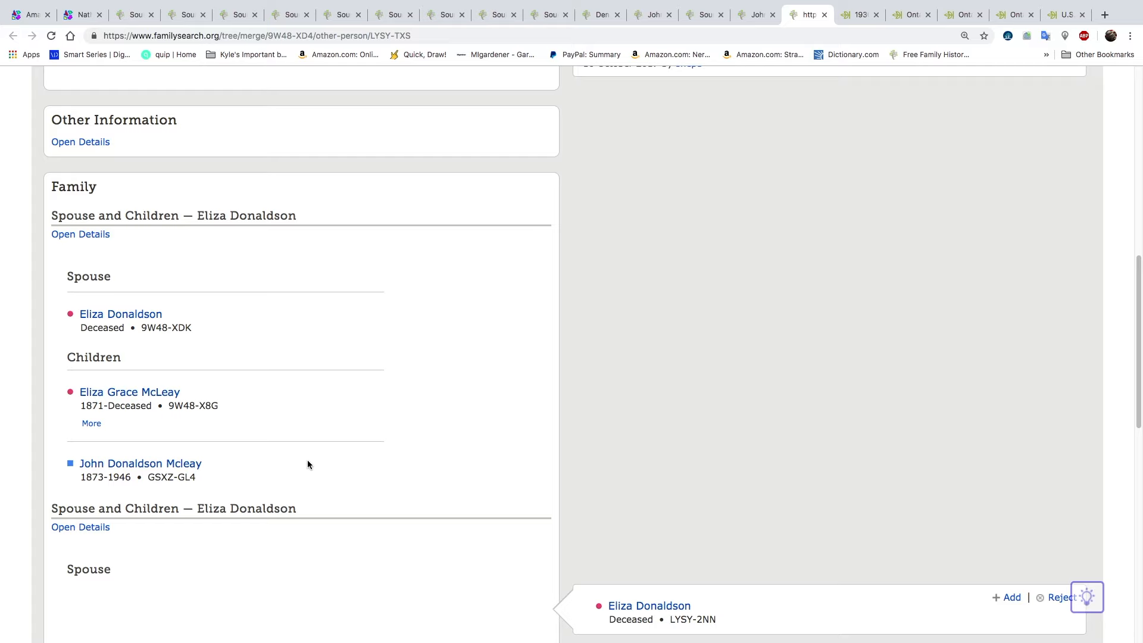
scroll(308, 462, "up", 8)
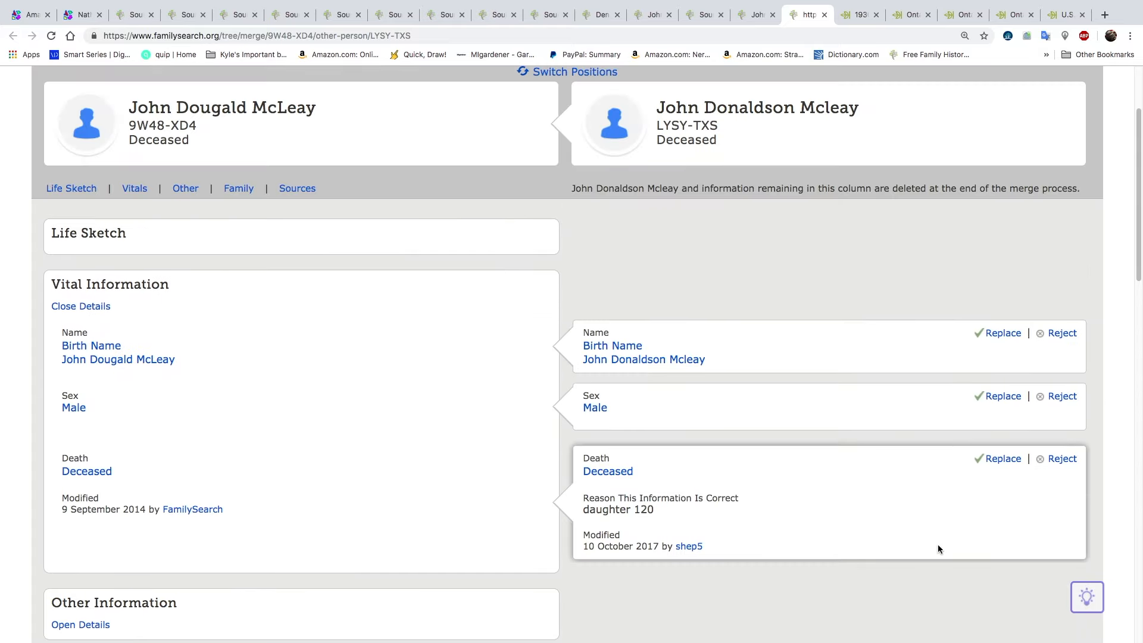
scroll(918, 553, "down", 17)
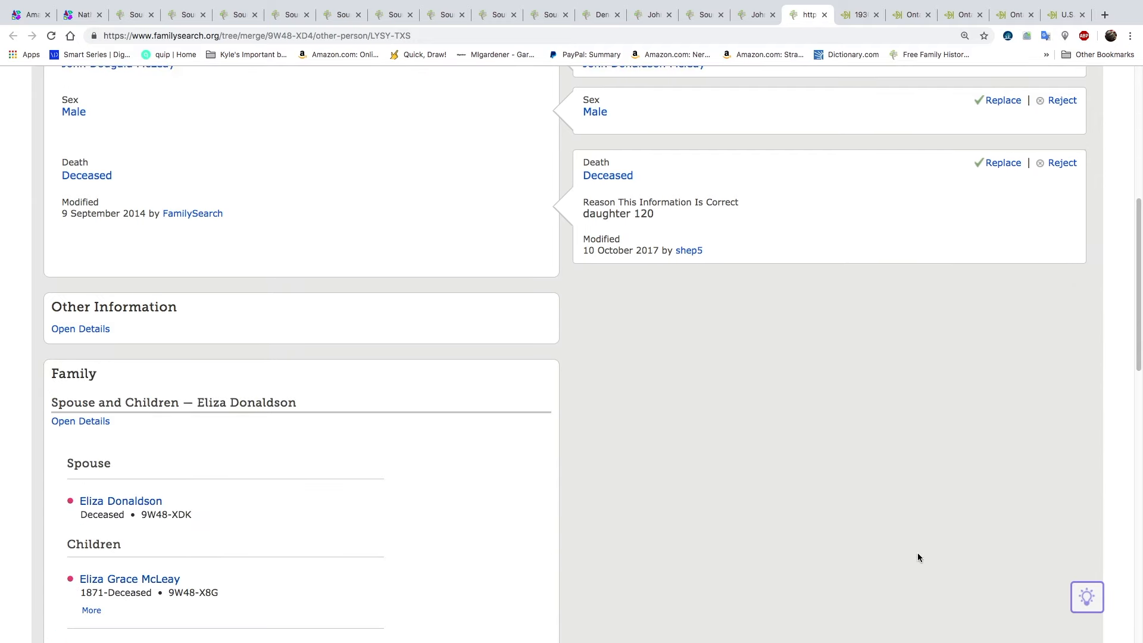
scroll(917, 555, "down", 3)
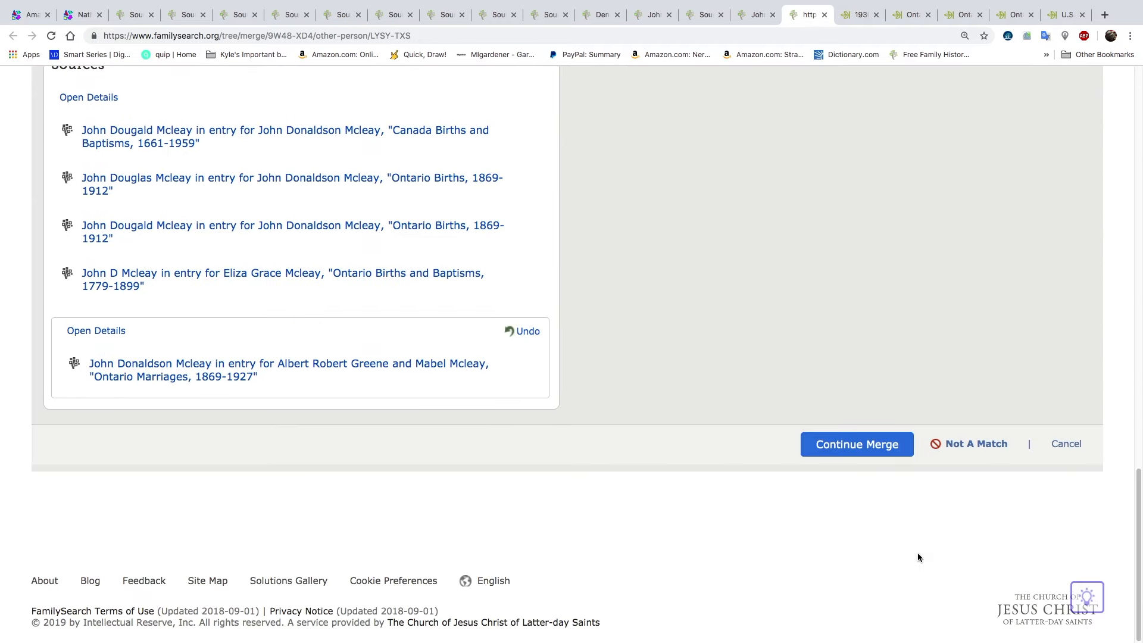
- Examine the indexed details of the duplicate's "Ontario Marriages, 1869-1927" source, including the wife and daughter named
left_click(100, 372)
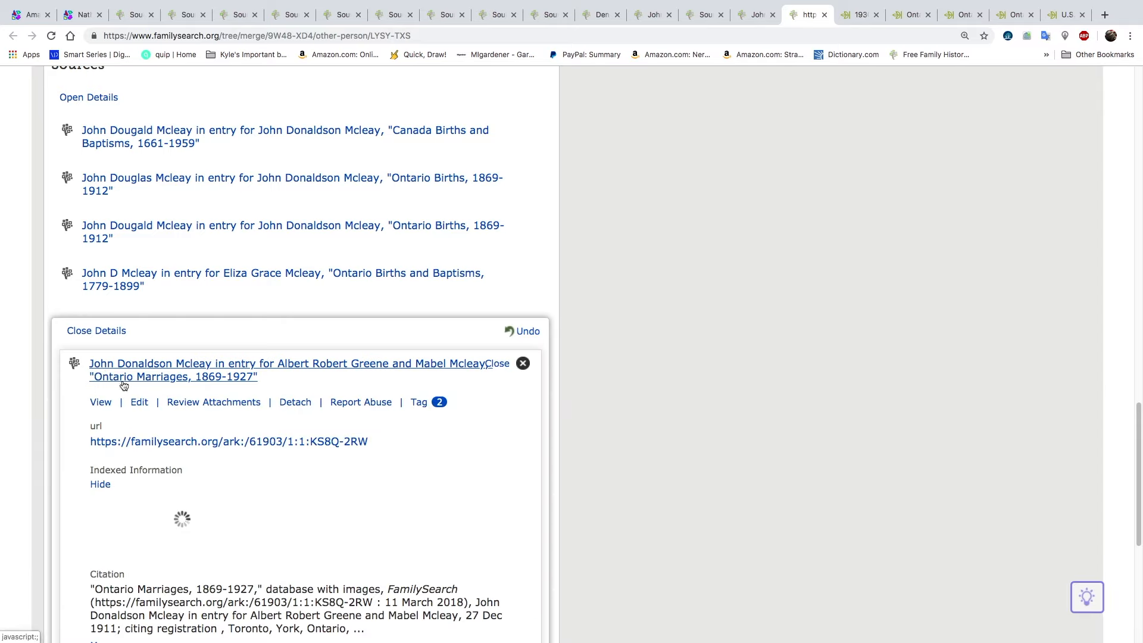
scroll(387, 485, "down", 2)
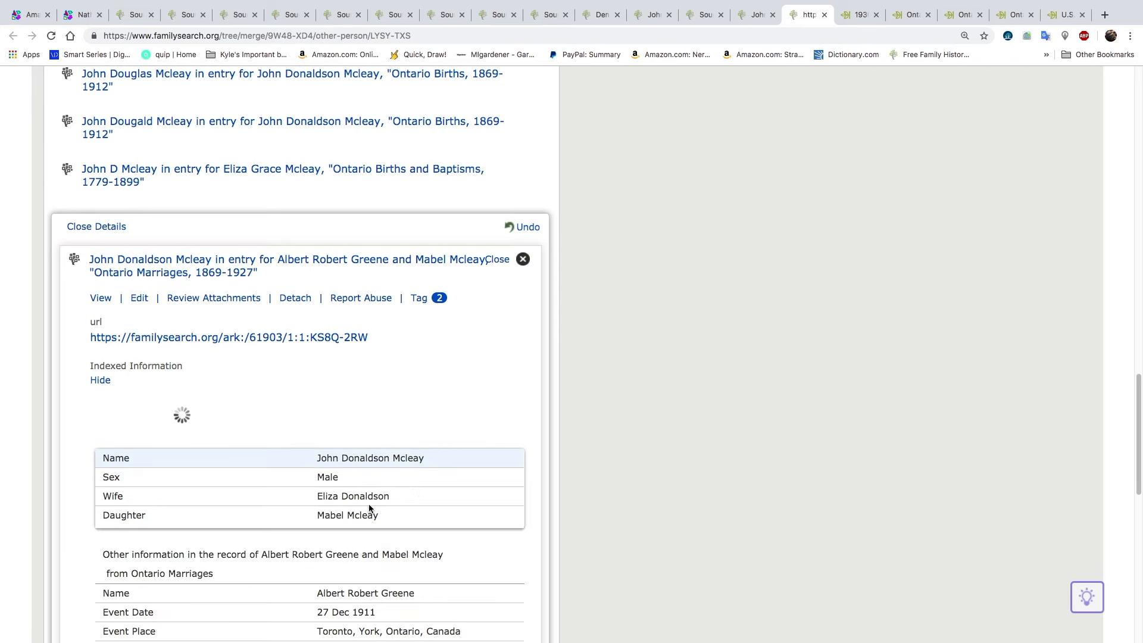
scroll(433, 500, "down", 1)
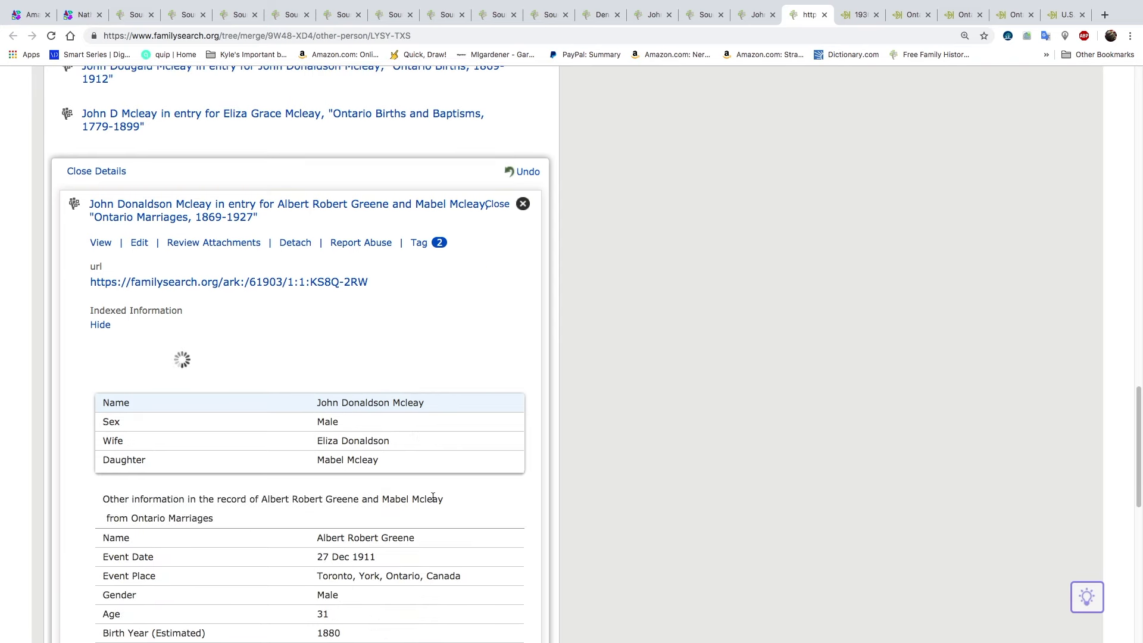
scroll(432, 500, "down", 4)
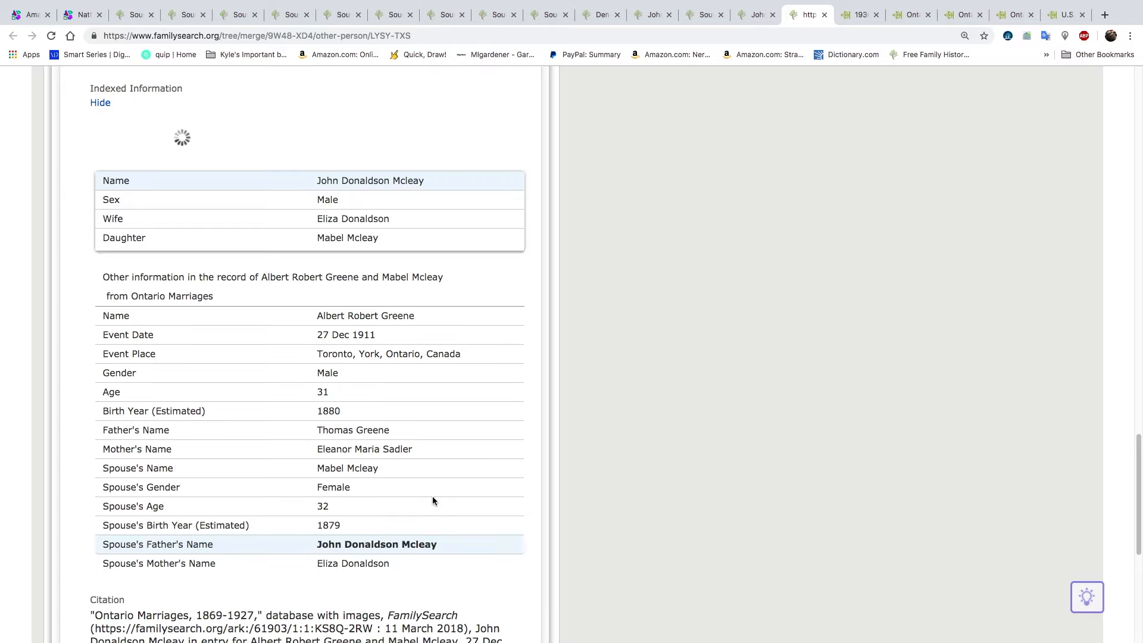
scroll(432, 501, "up", 1)
scroll(433, 496, "up", 6)
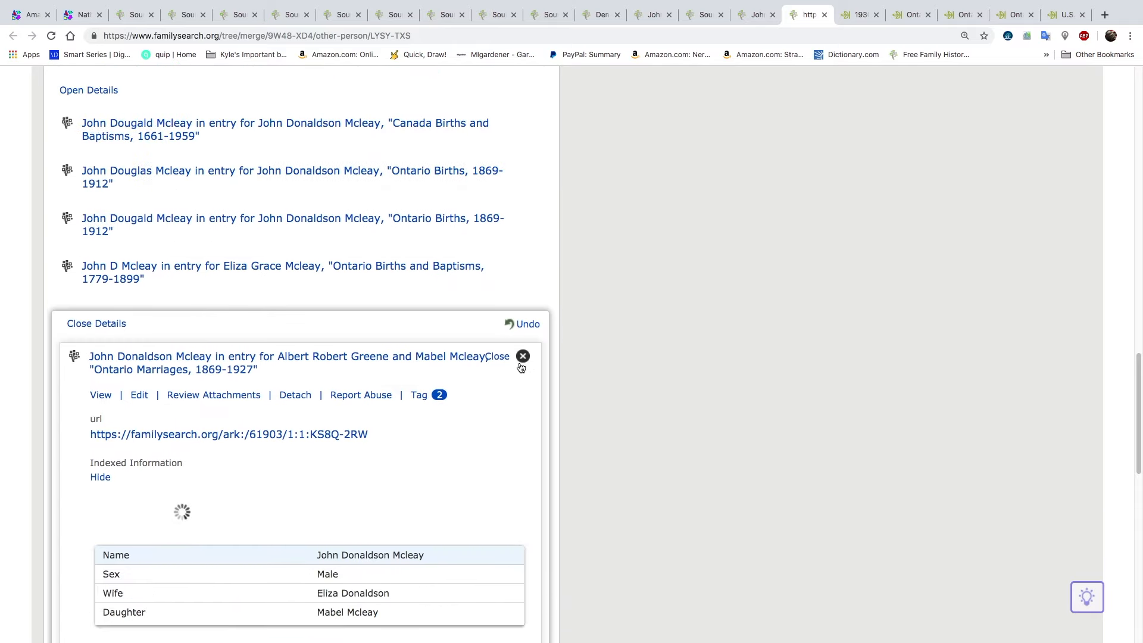
- Review the duplicate's vitals, carry its spouse and the daughter born in 1879 over to the father's record, and proceed to merge confirmation
scroll(590, 351, "up", 20)
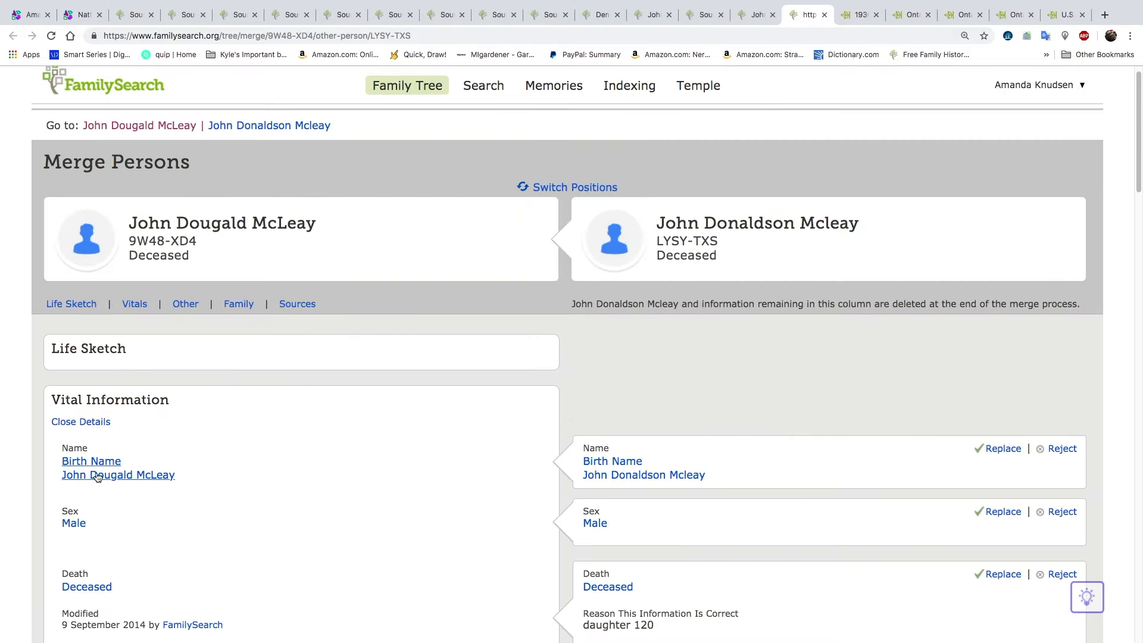
scroll(944, 357, "down", 5)
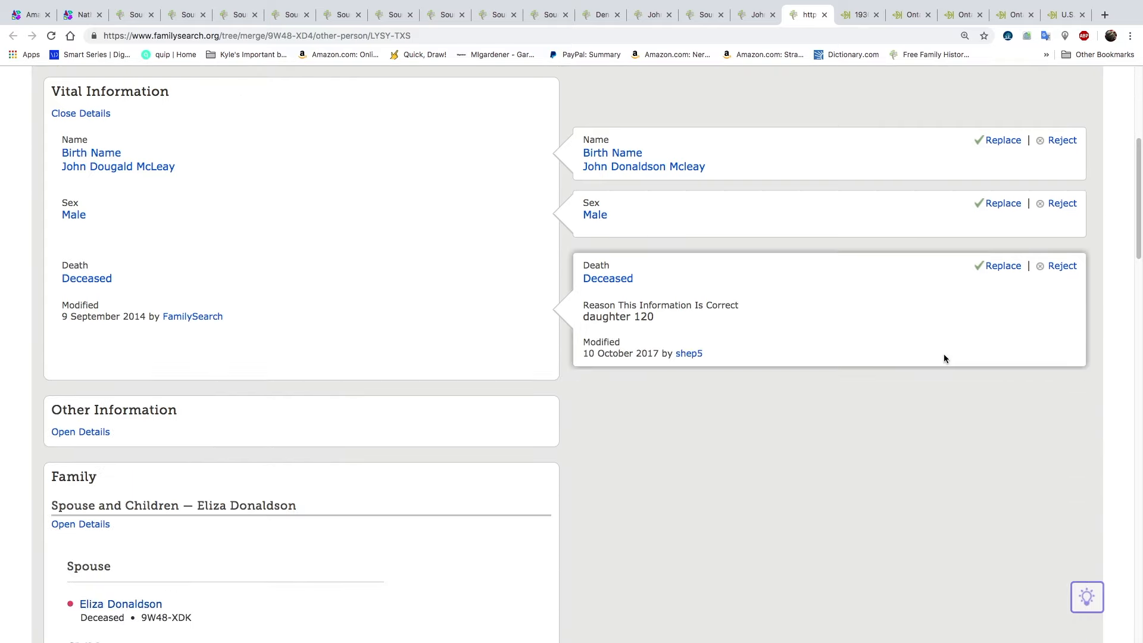
scroll(788, 322, "down", 2)
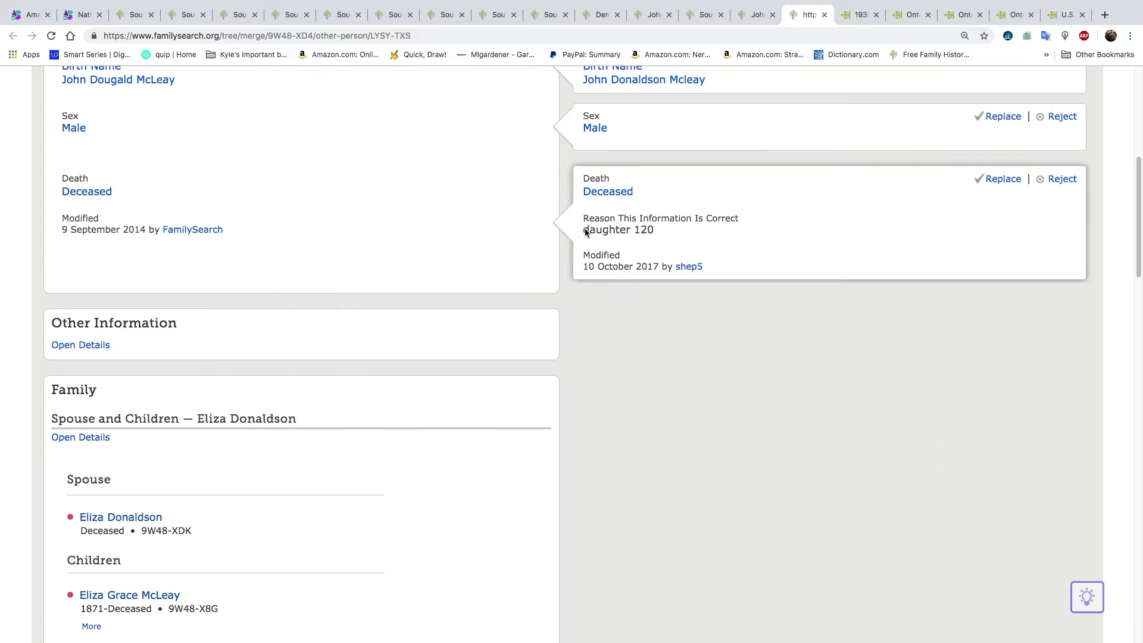
scroll(722, 368, "down", 8)
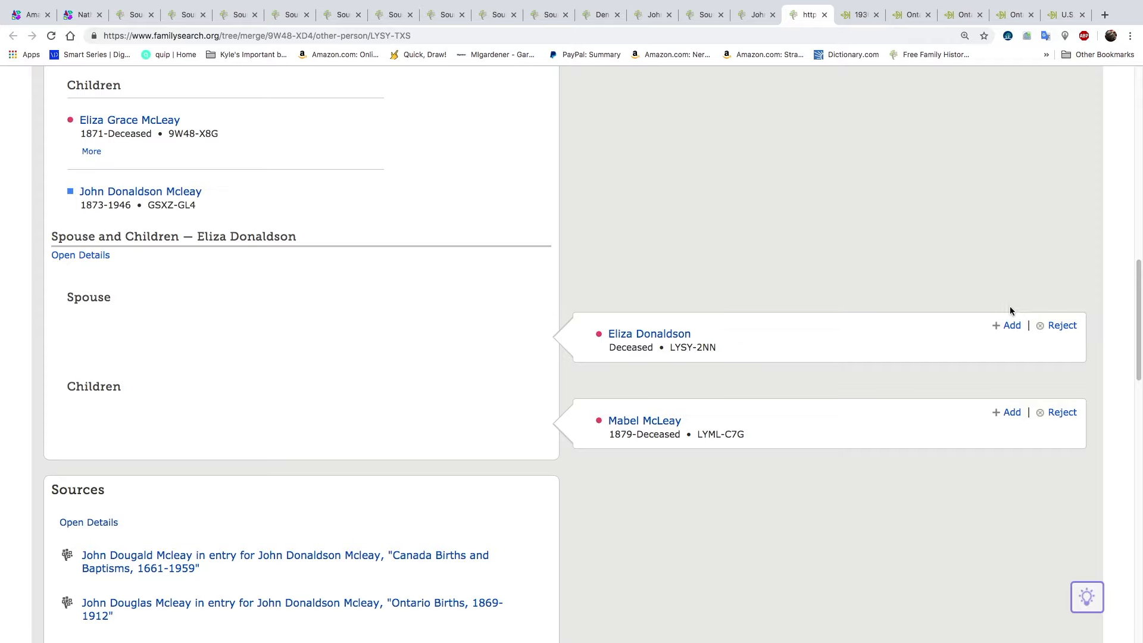
left_click(1011, 326)
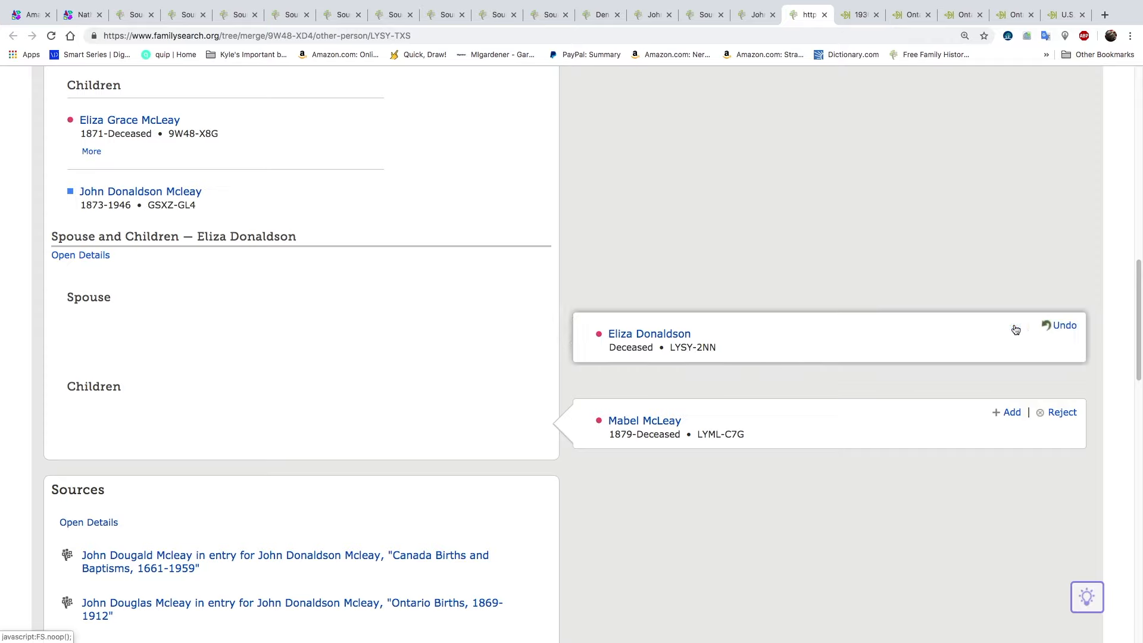
left_click(1008, 412)
scroll(931, 418, "down", 6)
scroll(930, 416, "down", 15)
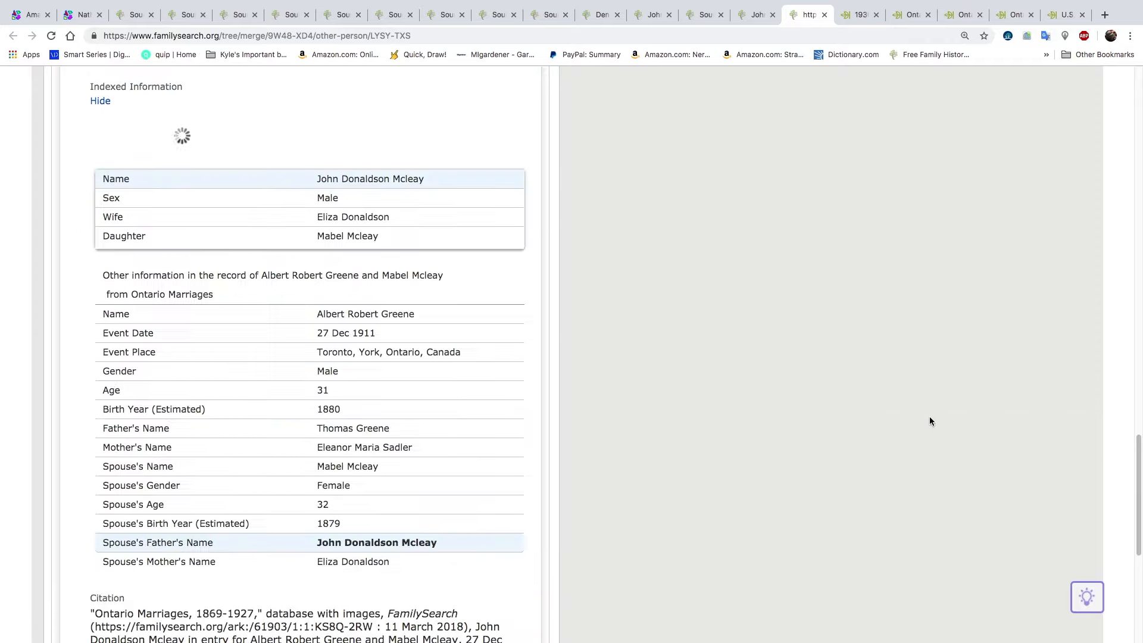
left_click(869, 457)
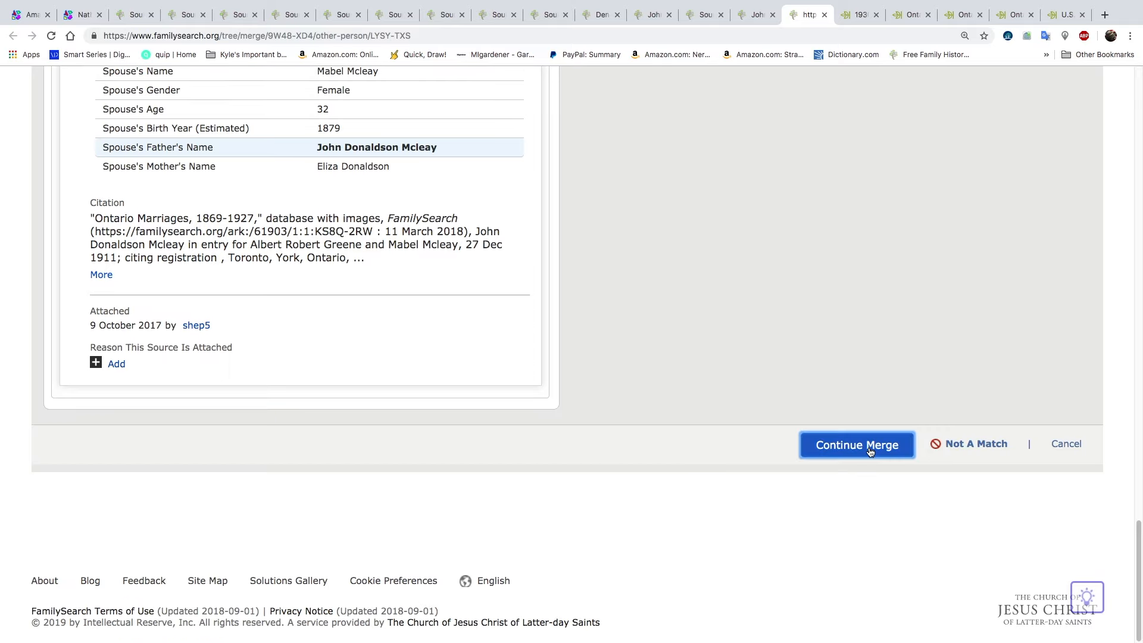
- Finish the father's merge, giving matching family members, his documented middle name and the wife's maiden name as the reason
left_click(675, 406)
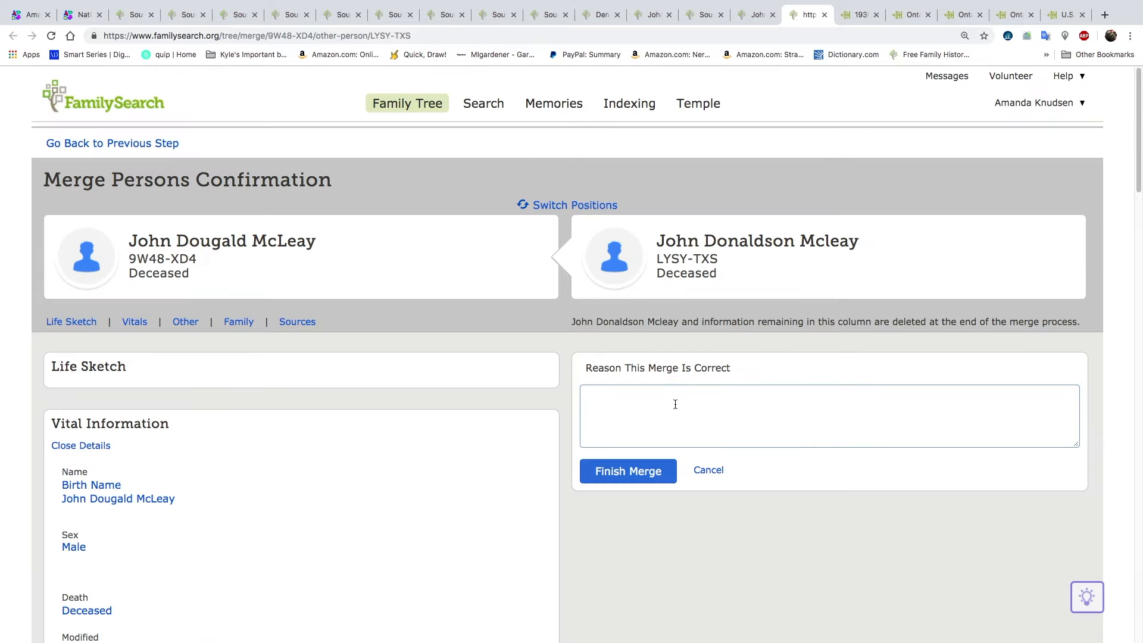
type("Same family members. John's middle name is D")
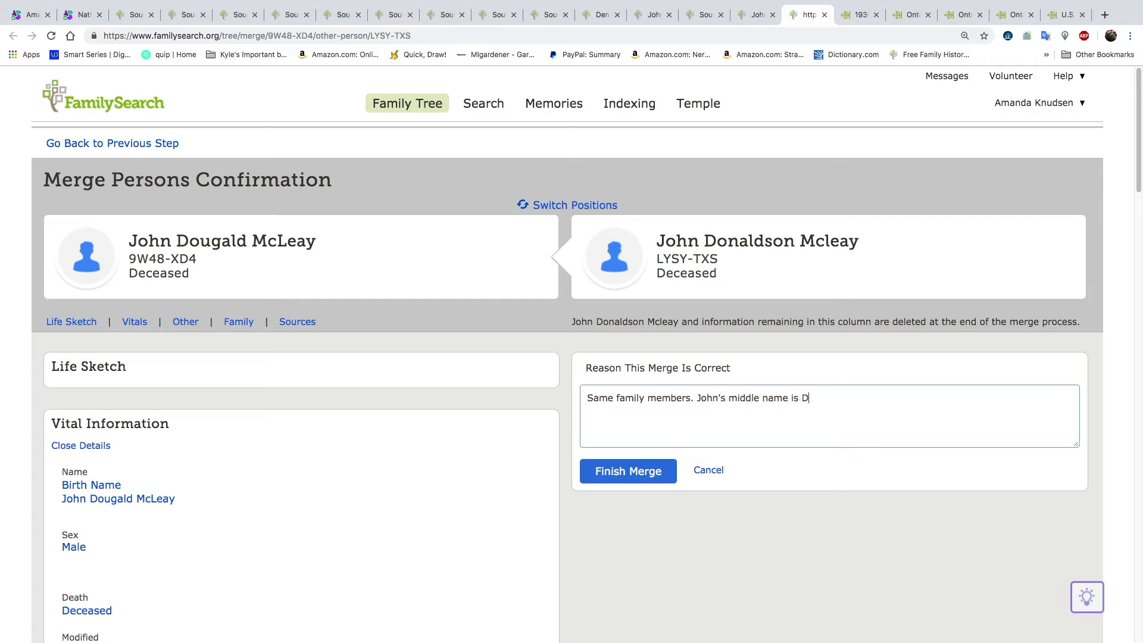
type("ougald as shown on other records, Donaldson was wife's maide")
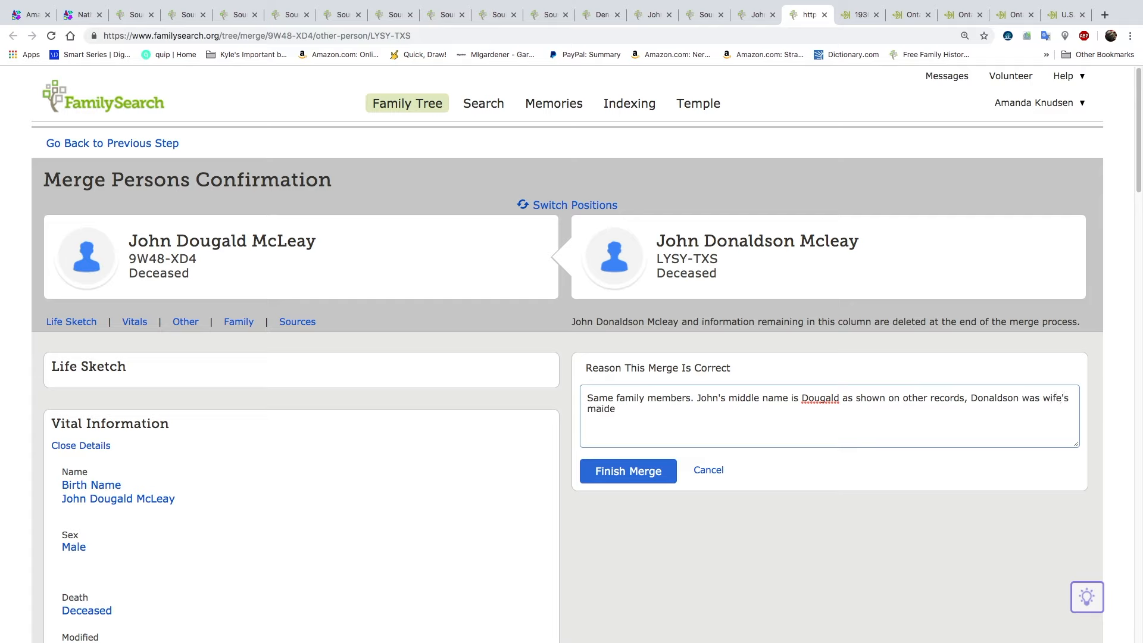
type("name.")
left_click(629, 467)
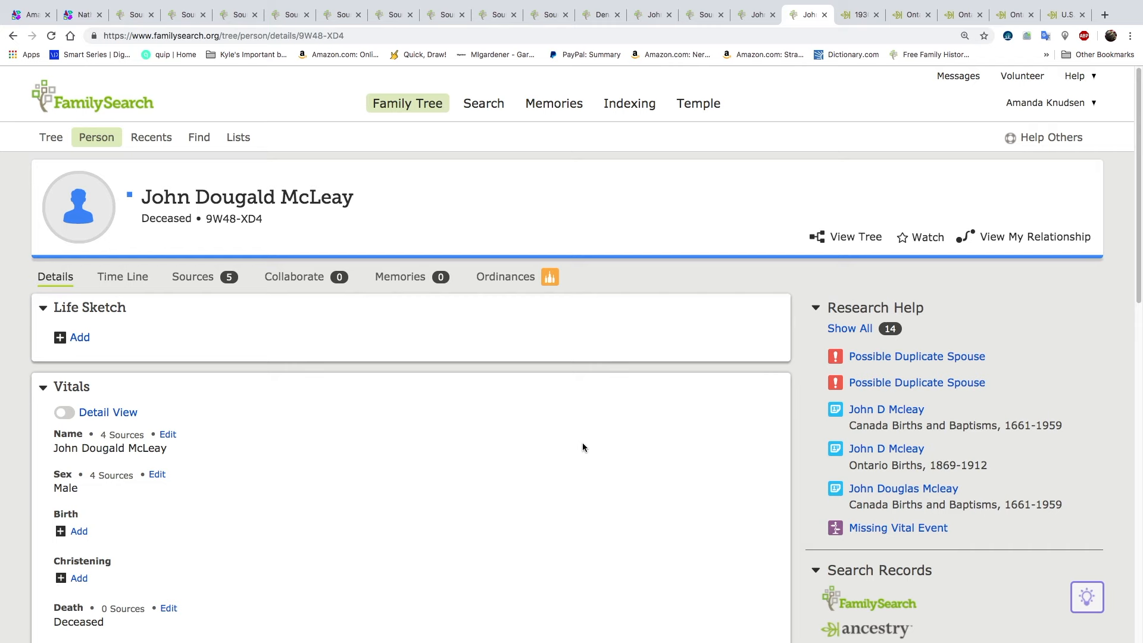
- Open the profile of the father's second-listed spouse entry and start the merge review for her possible duplicate
scroll(511, 408, "down", 10)
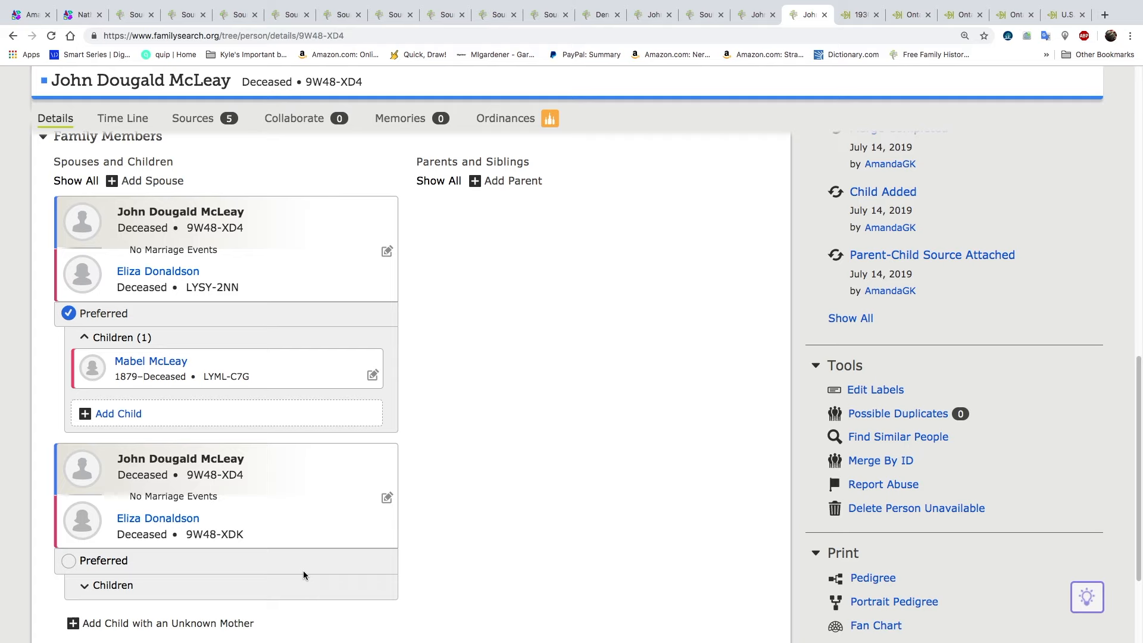
left_click(219, 288)
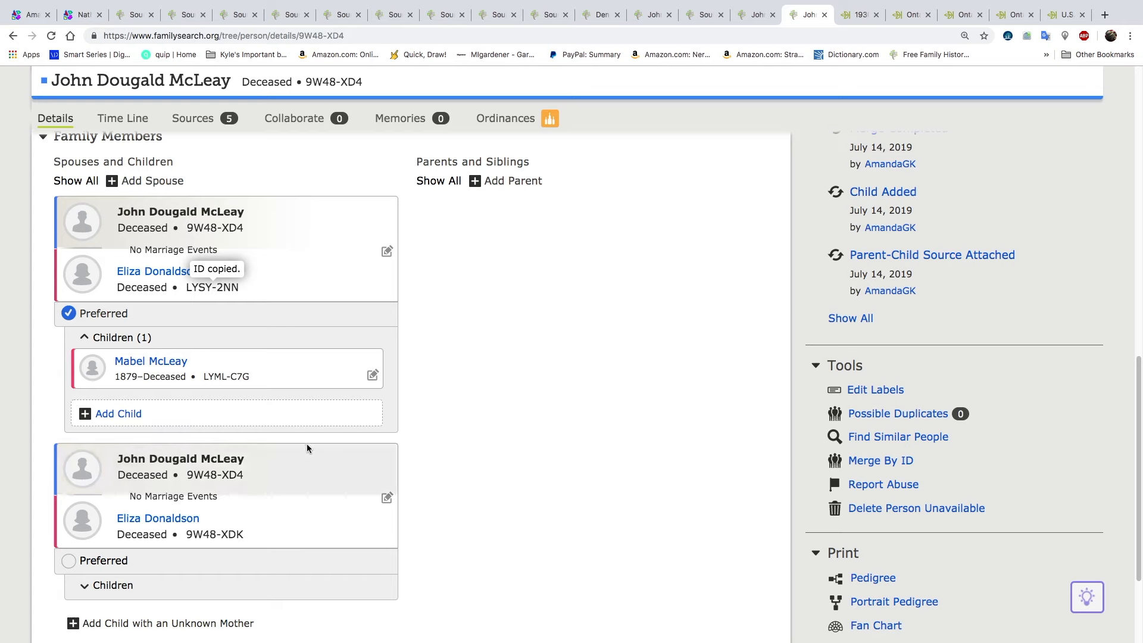
left_click(150, 520)
left_click(517, 622)
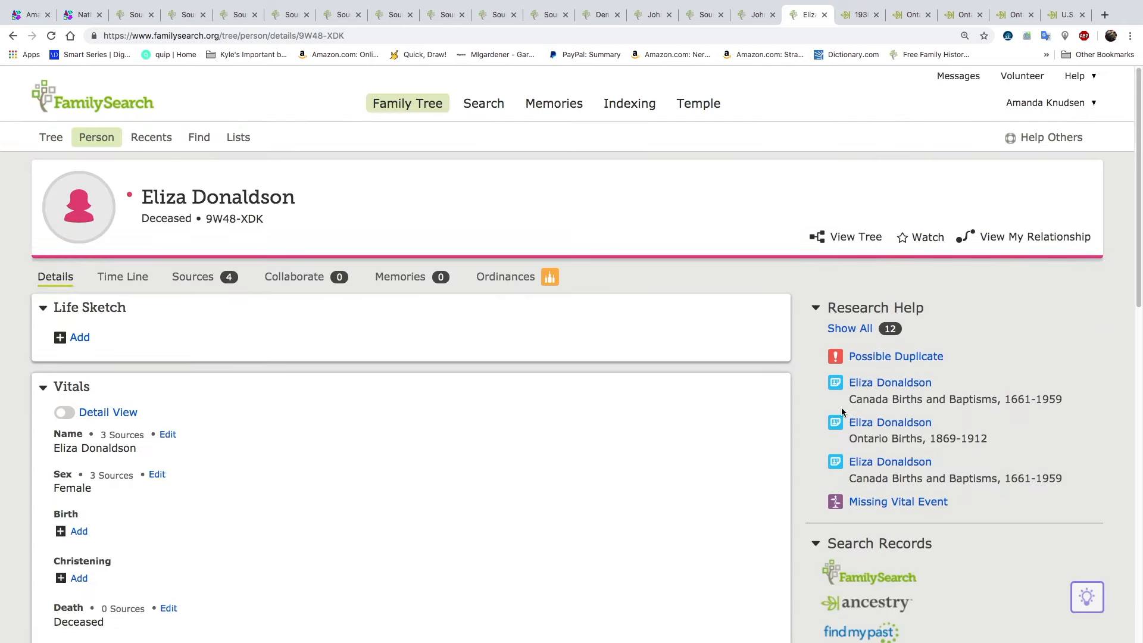
left_click(902, 358)
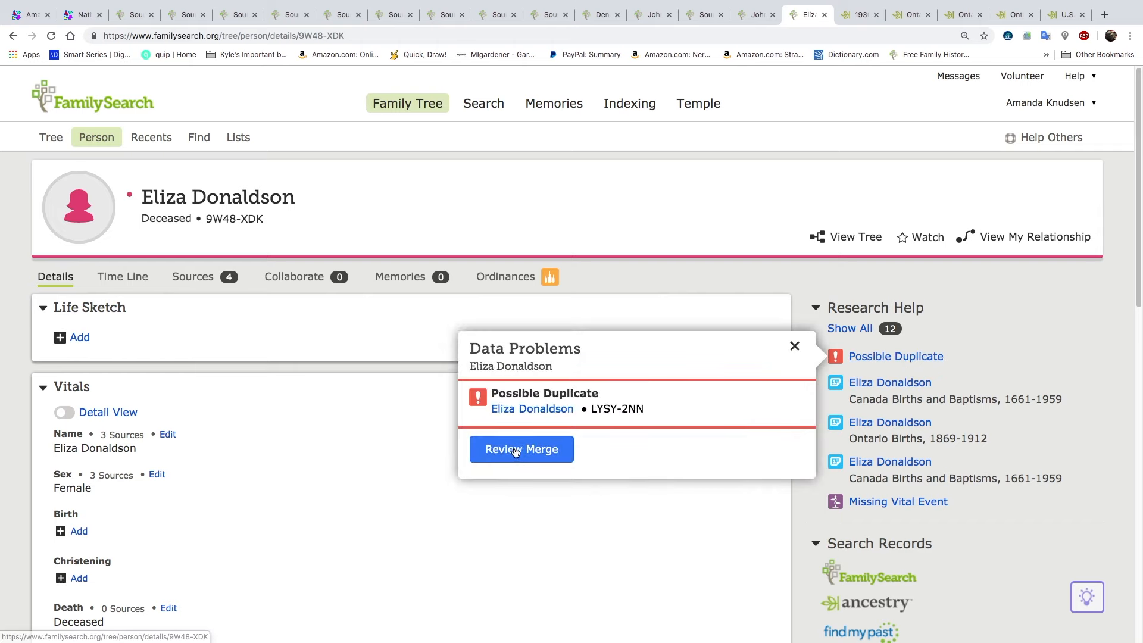
left_click(515, 452)
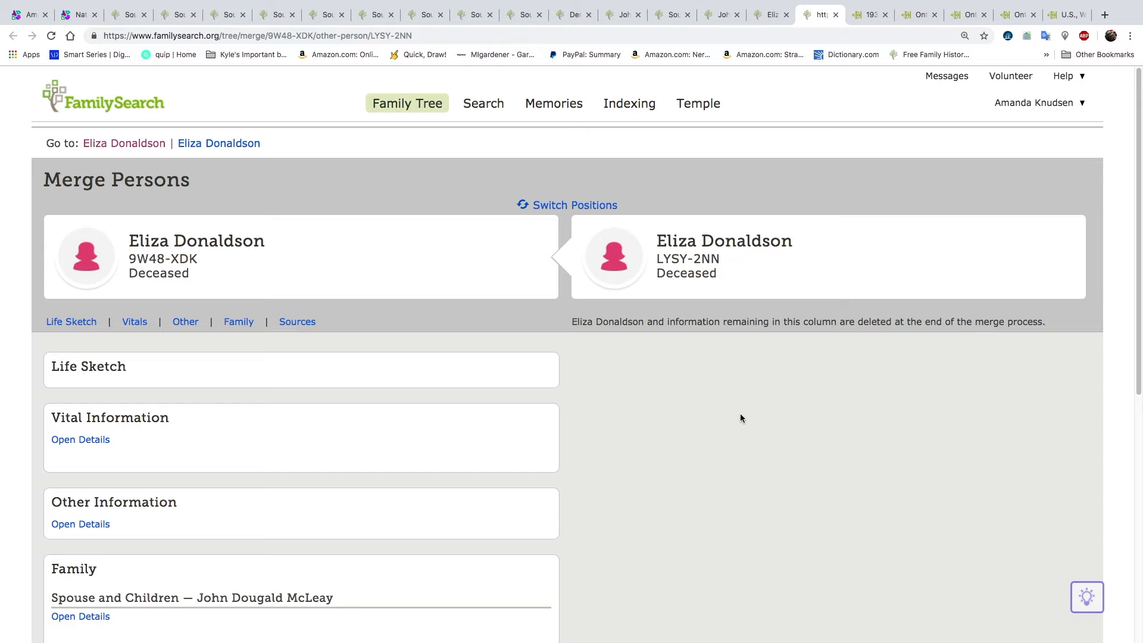
- Add the daughter born in 1879 to the mother's surviving record and complete the merge of her duplicate
scroll(741, 418, "down", 3)
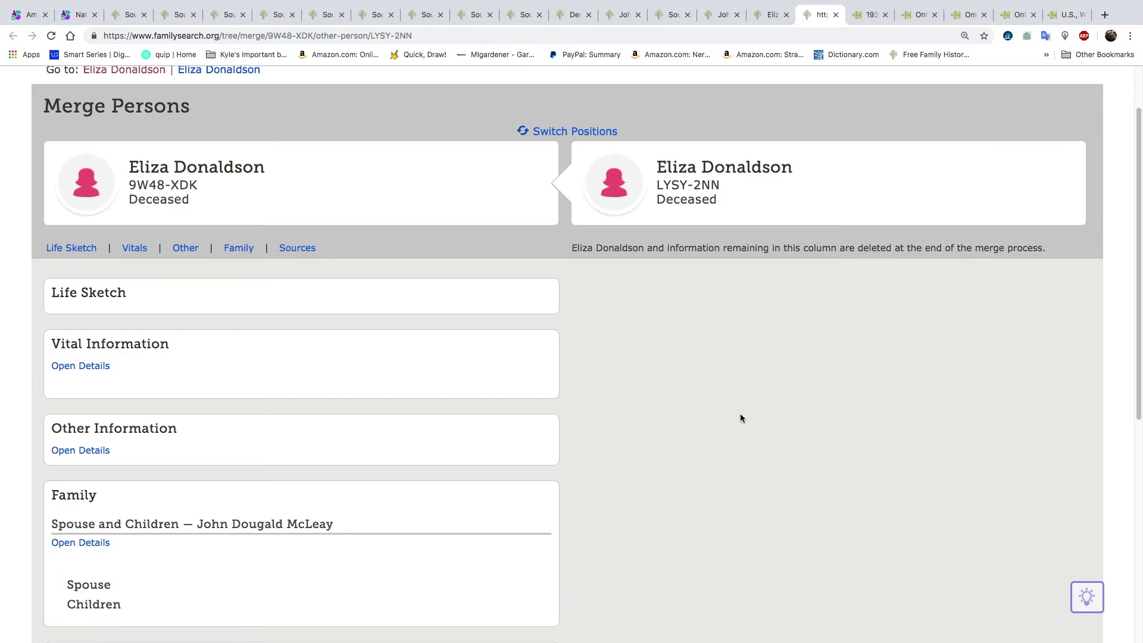
scroll(734, 352, "down", 8)
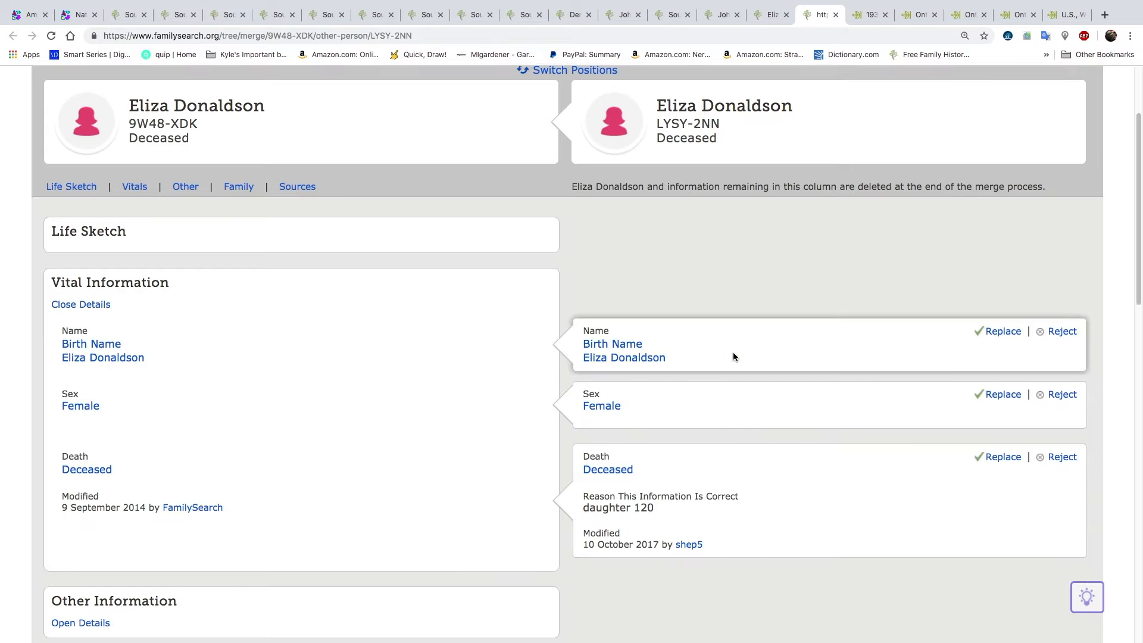
scroll(734, 353, "down", 4)
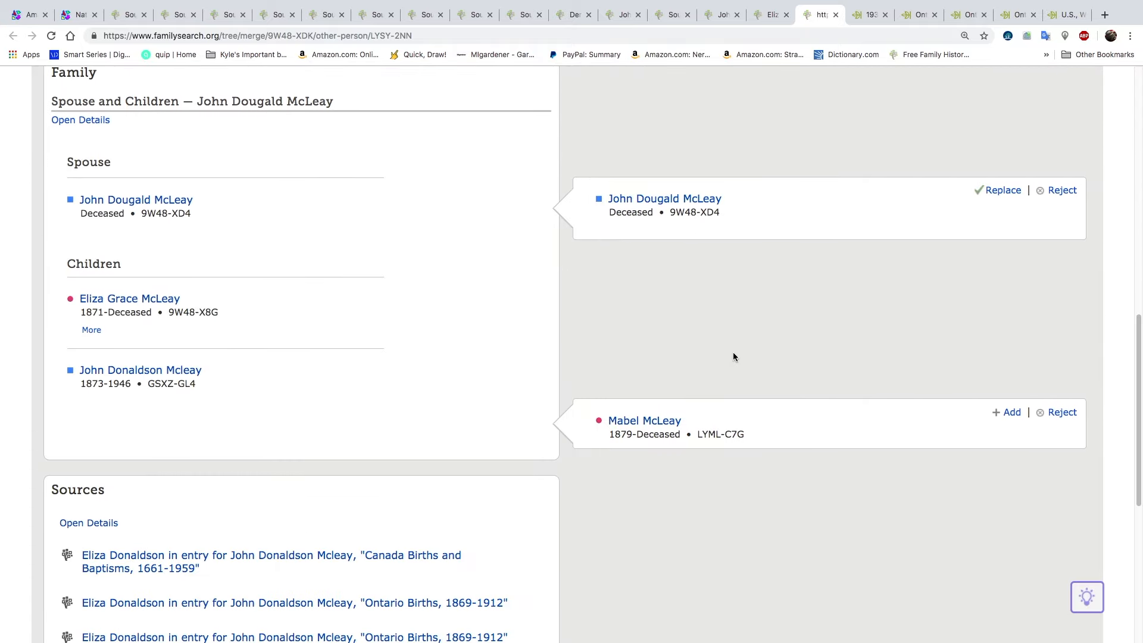
left_click(1011, 411)
scroll(858, 397, "down", 1)
scroll(857, 397, "down", 5)
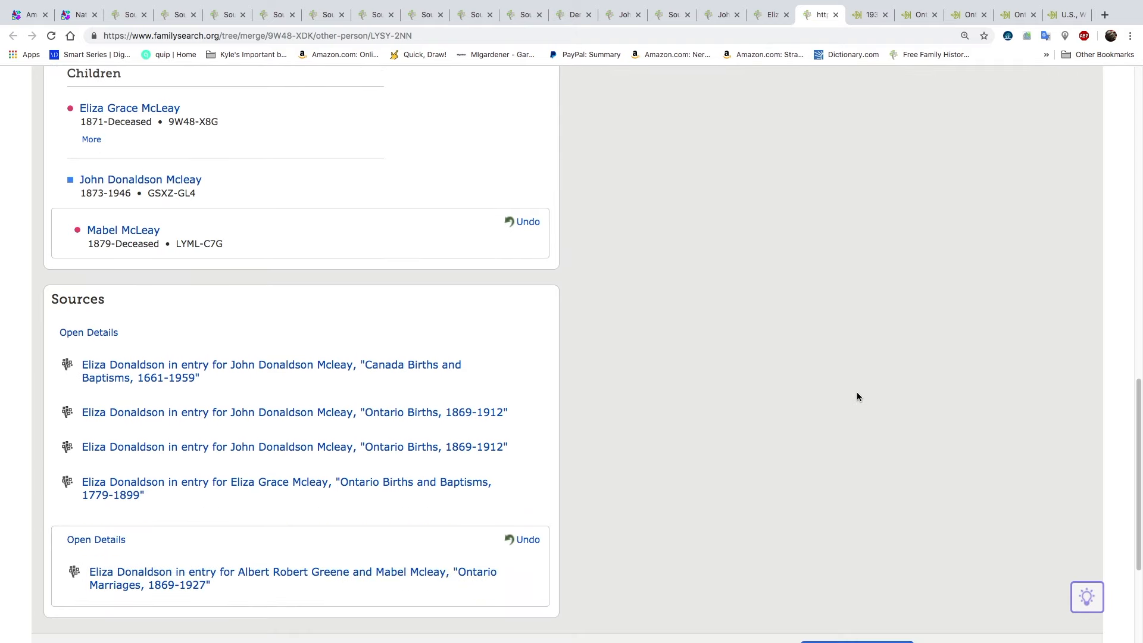
left_click(858, 512)
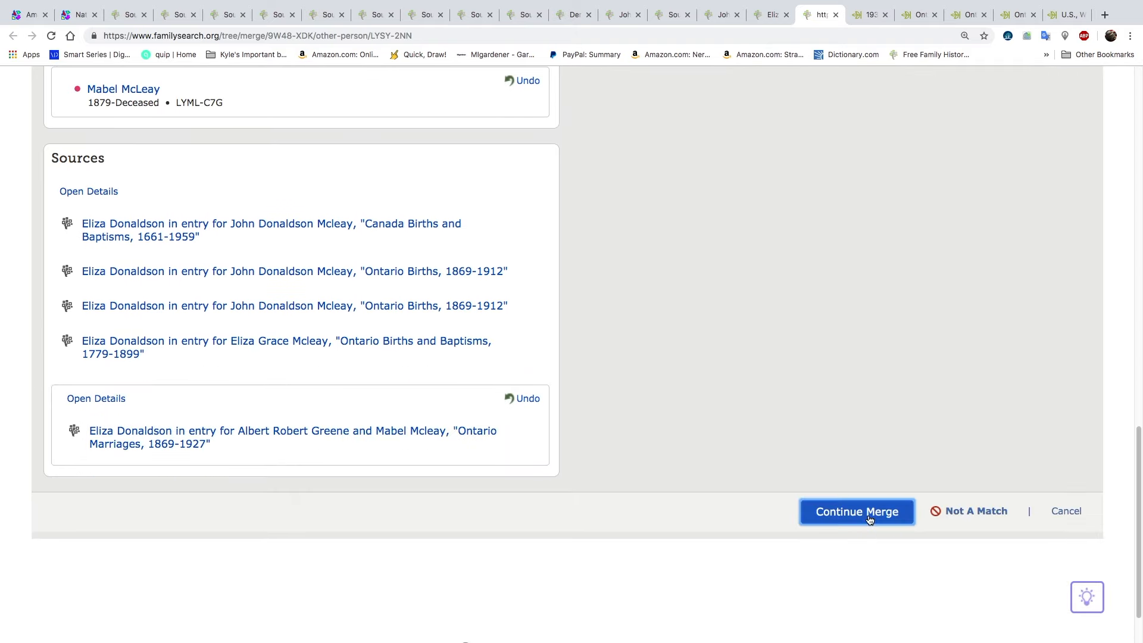
left_click(618, 469)
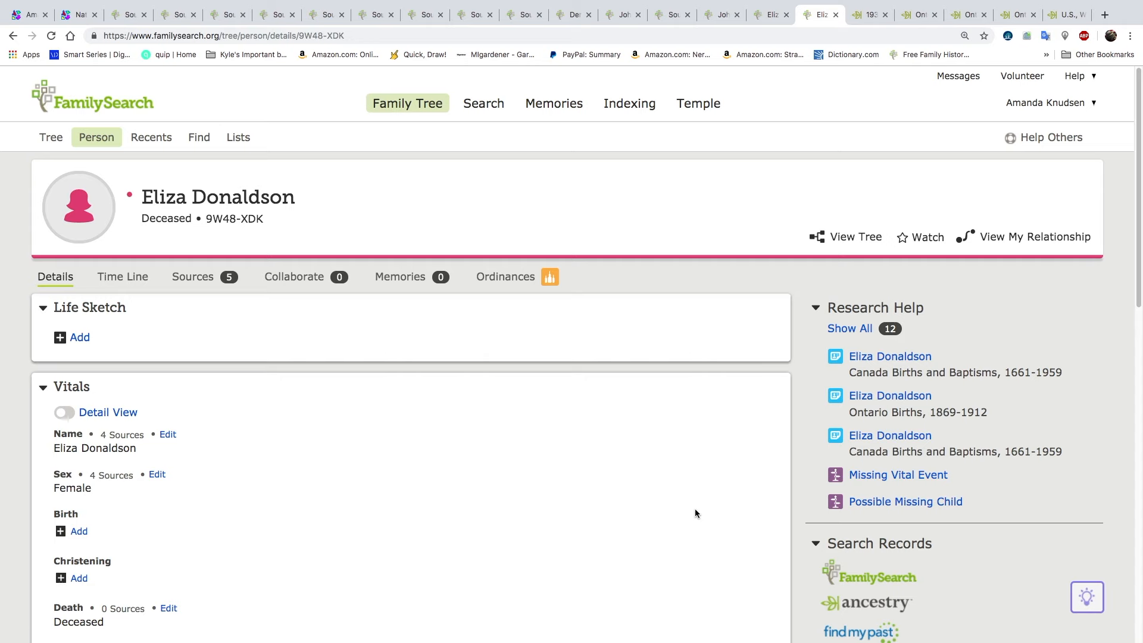
- Open the profile of the son born in 1873 from the mother's combined list of children
scroll(696, 472, "down", 10)
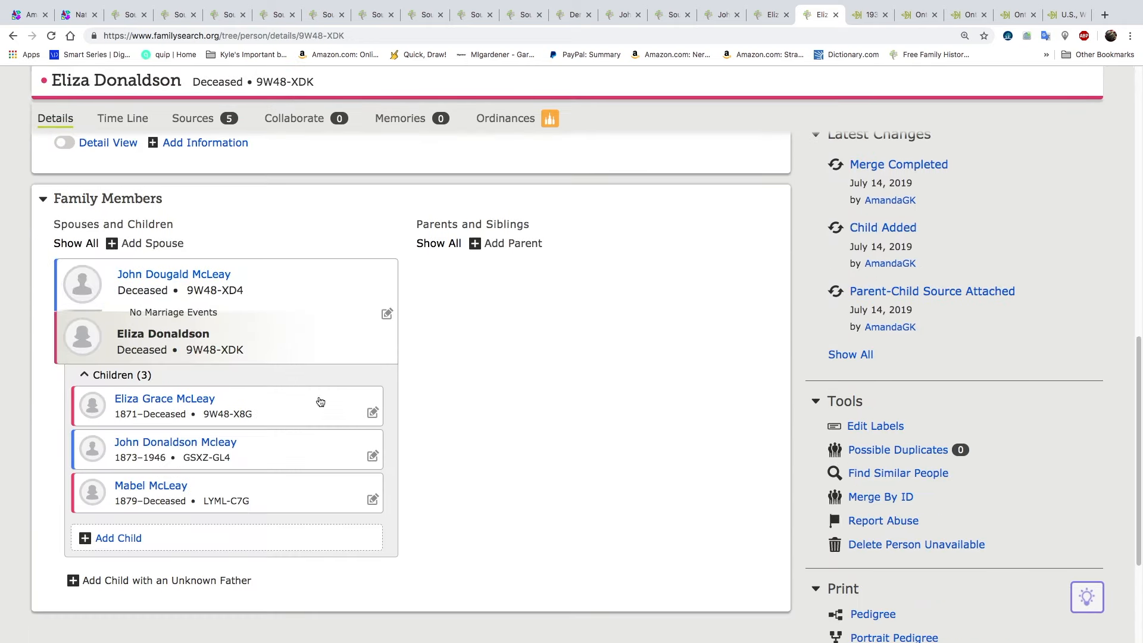
left_click(157, 445)
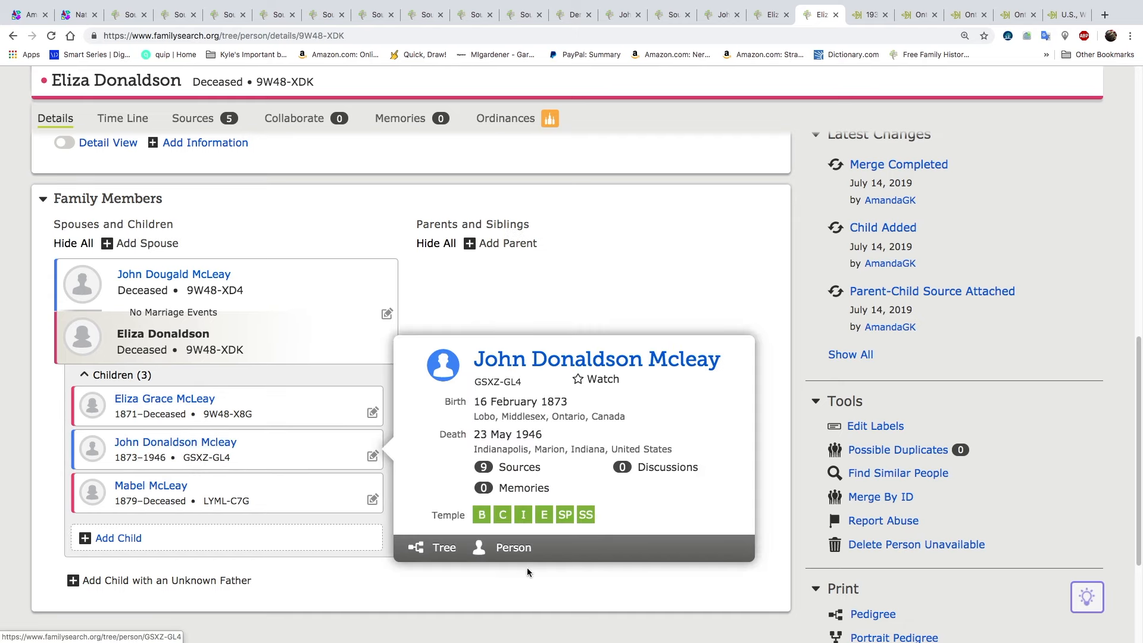
left_click(512, 547)
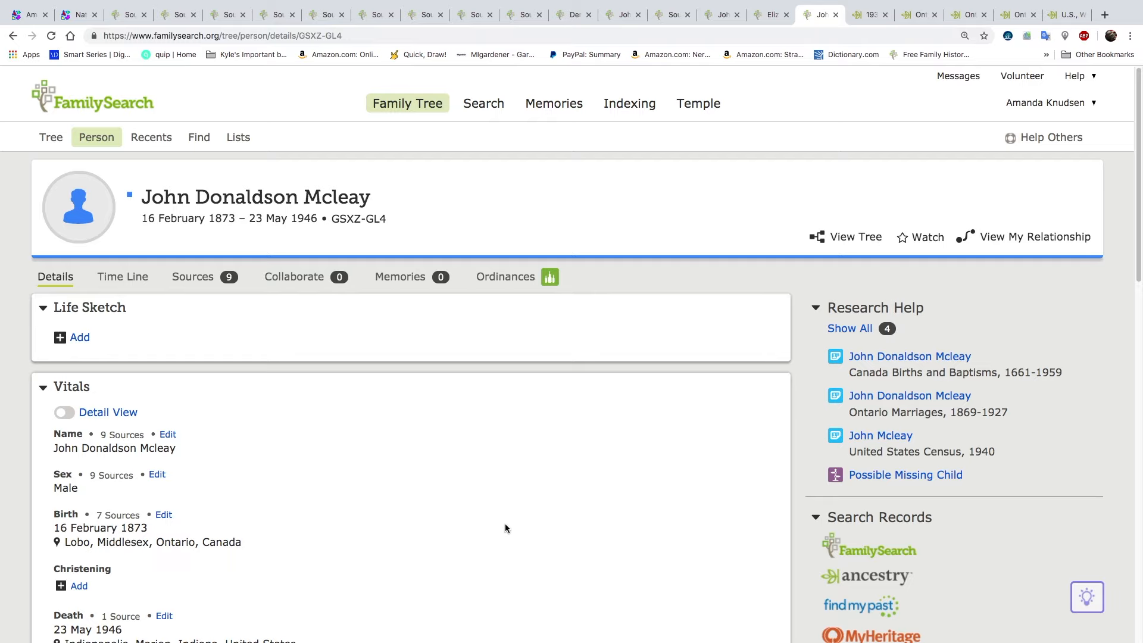
- Review the son's vitals, other information and family members, and check the account holder's relationship to him
scroll(566, 428, "down", 5)
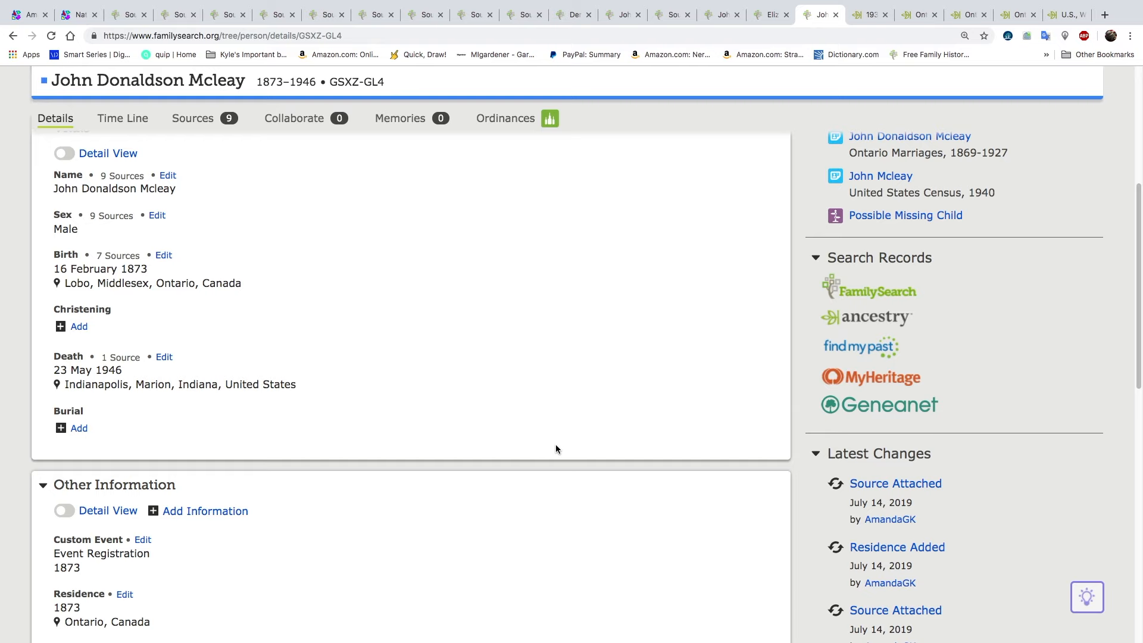
scroll(558, 449, "up", 2)
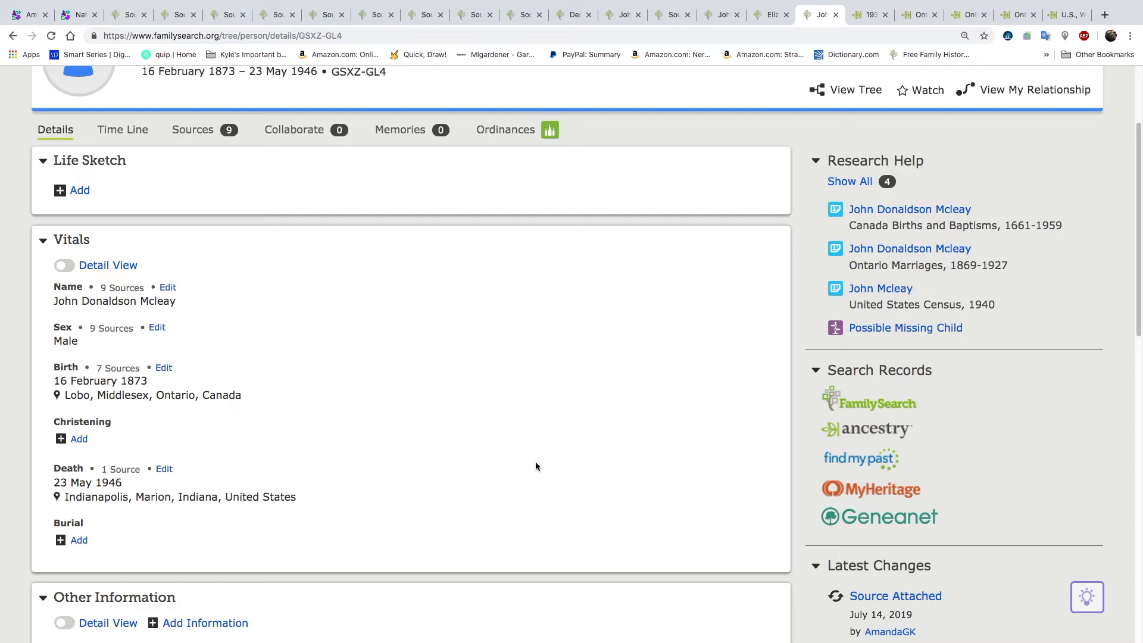
scroll(536, 465, "down", 1)
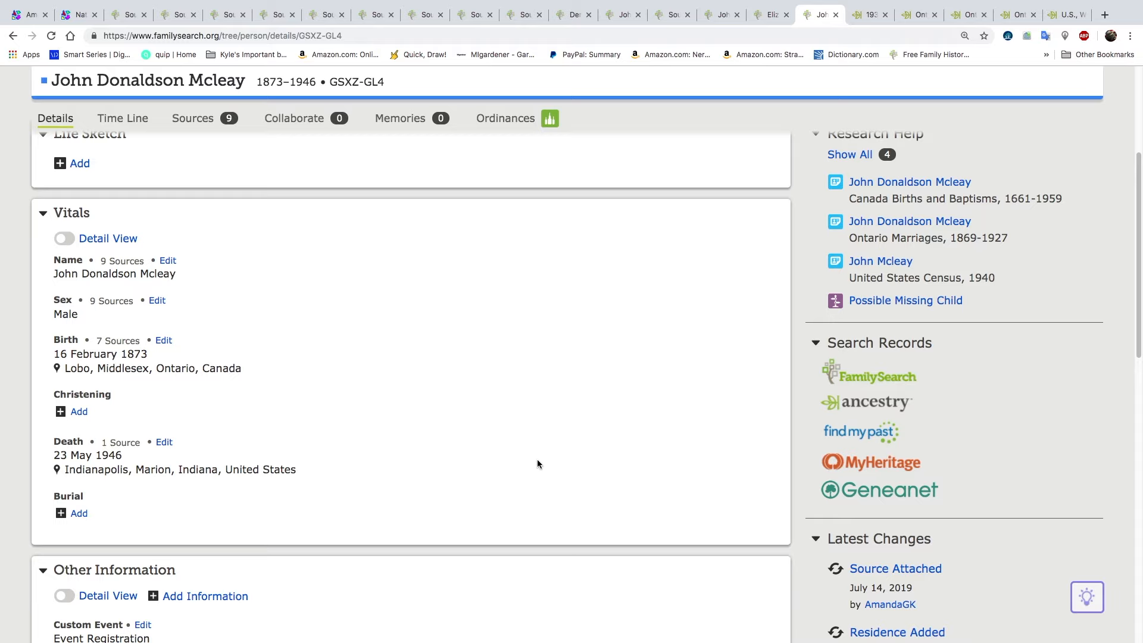
scroll(537, 464, "down", 12)
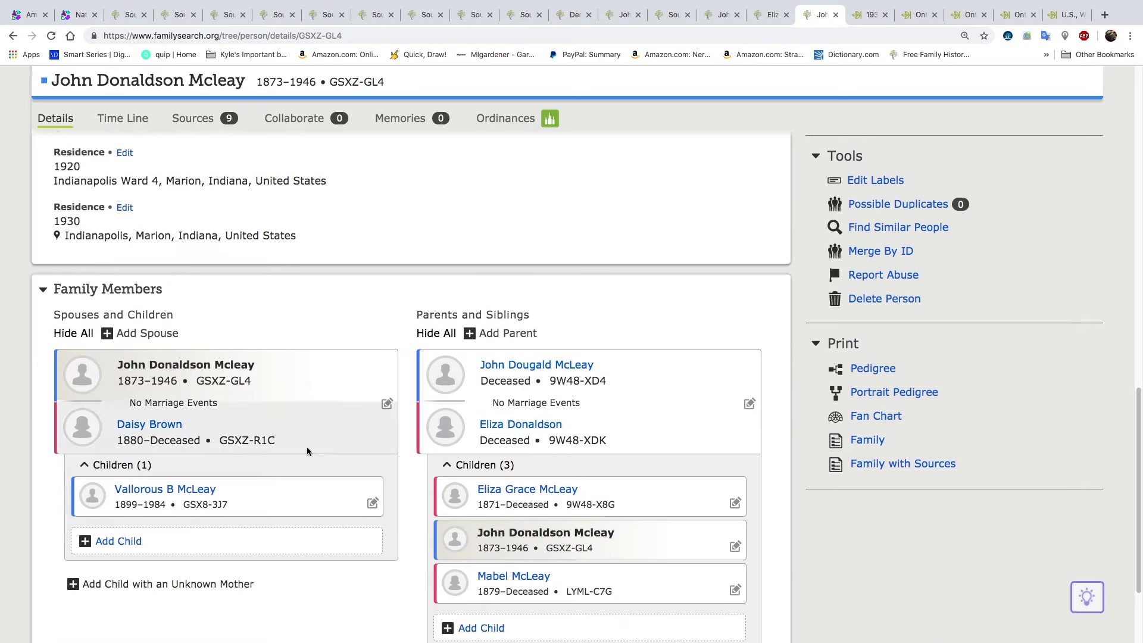
scroll(588, 433, "up", 15)
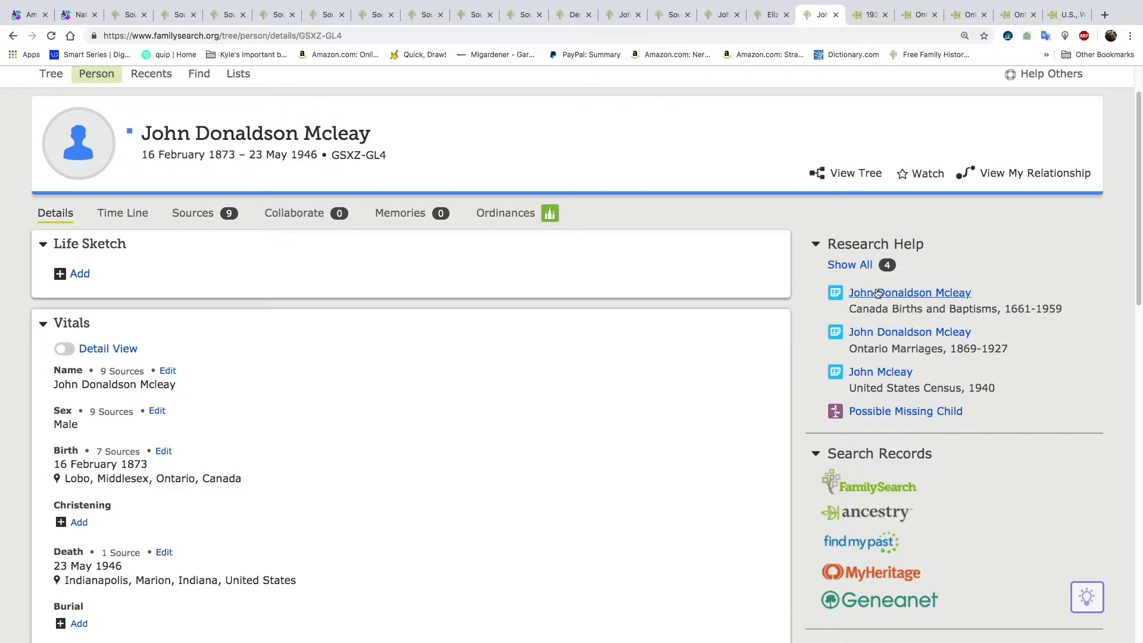
left_click(993, 175)
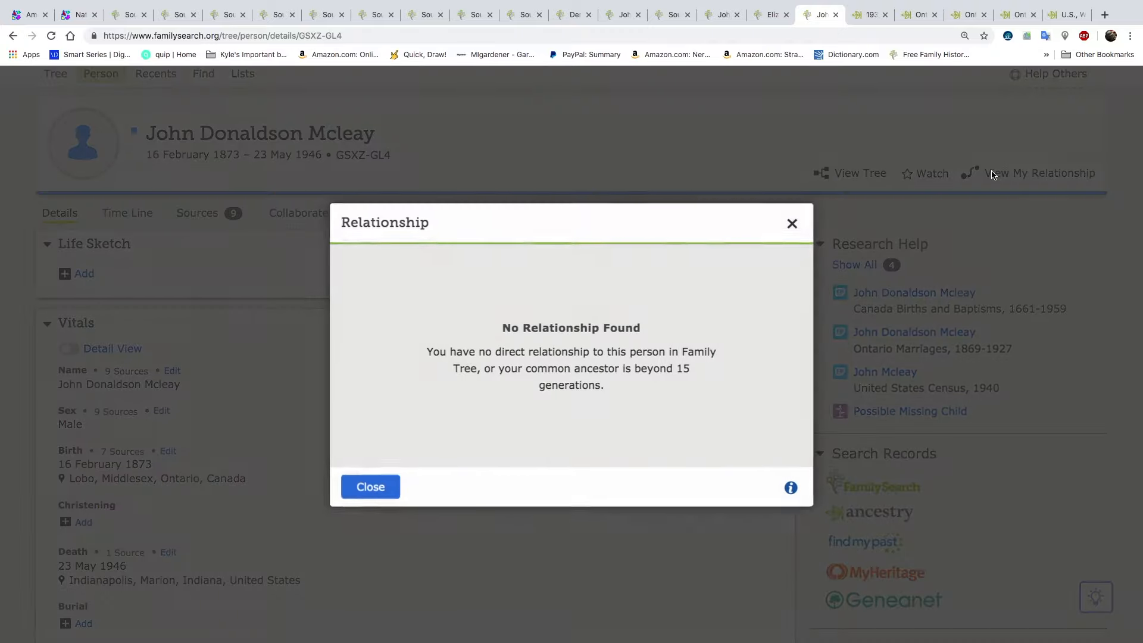
left_click(787, 223)
- Open the profile of his child born in 1899 and examine that person's events, spouses and parents
scroll(354, 430, "down", 14)
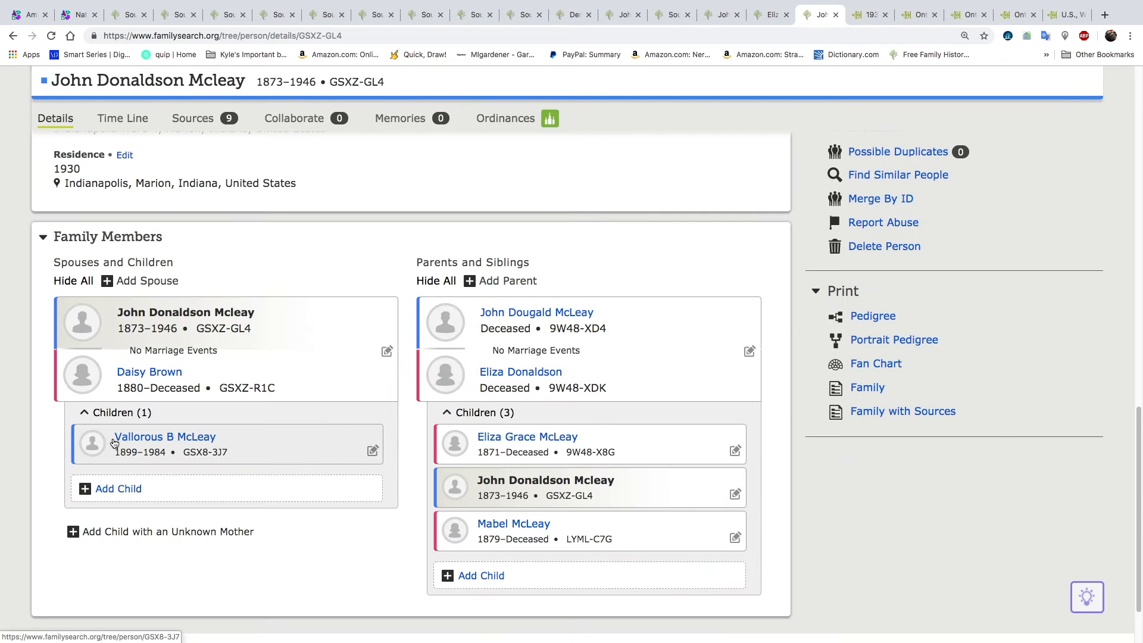
mouse_move(136, 439)
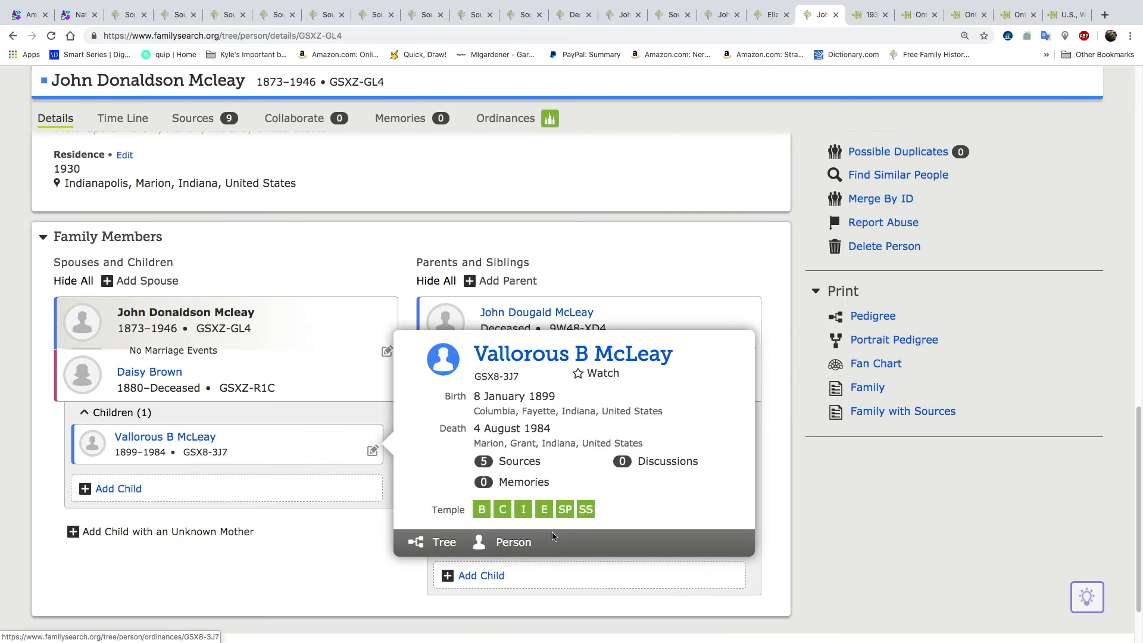
left_click(512, 542)
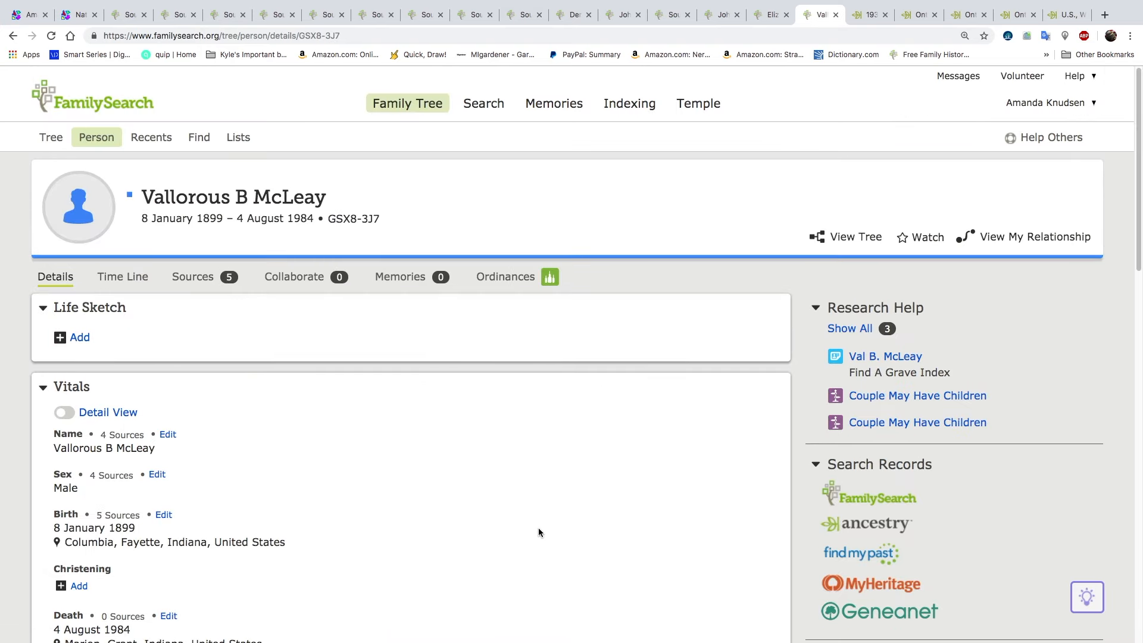
scroll(498, 480, "down", 14)
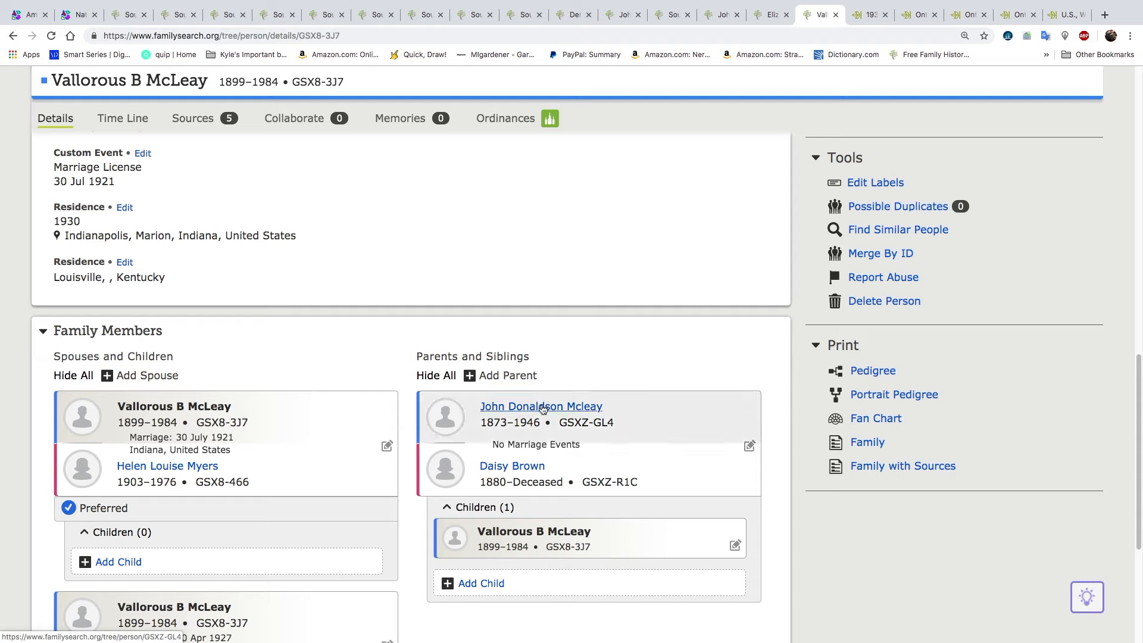
- Check the summary cards of both parents and examine the spouses listed on the 1899-born person's profile
mouse_move(544, 406)
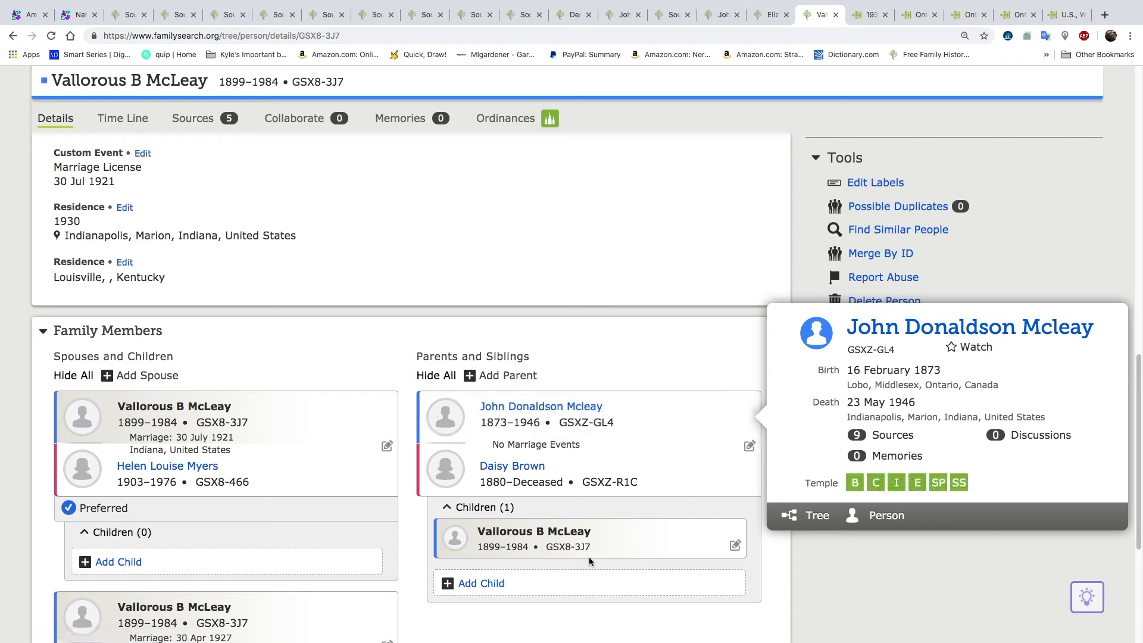
double_click(543, 469)
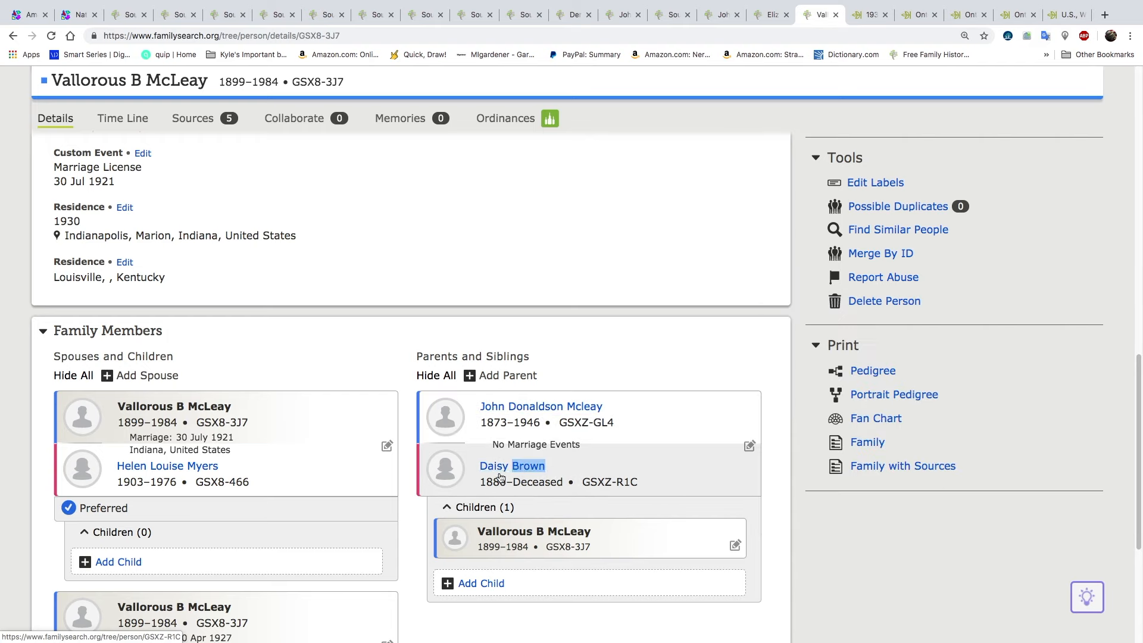
mouse_move(501, 470)
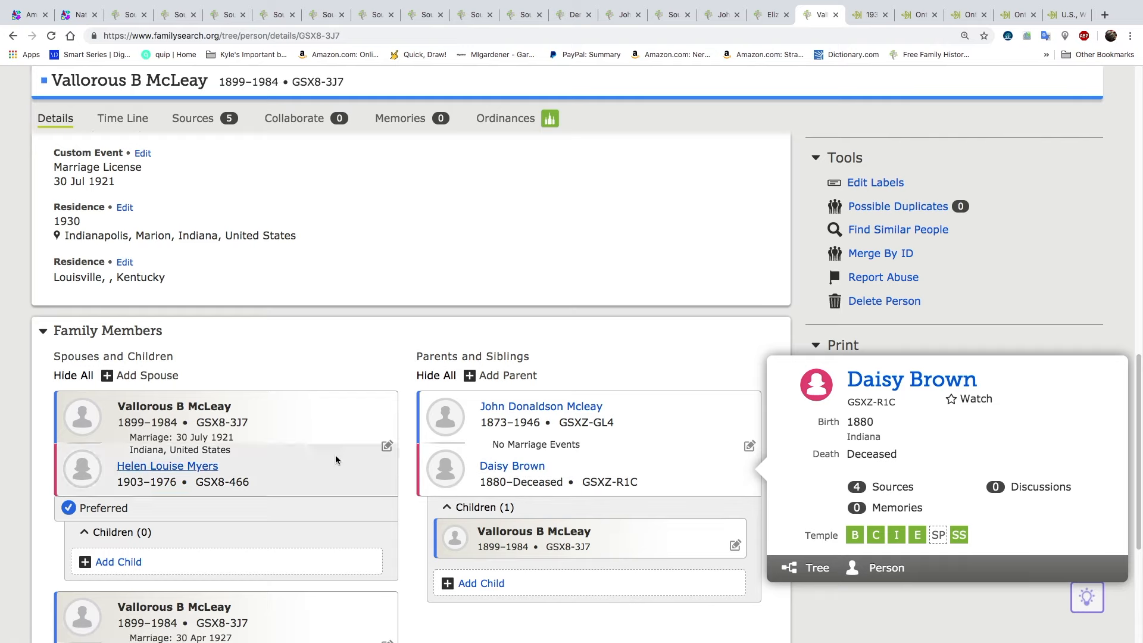
scroll(370, 444, "down", 3)
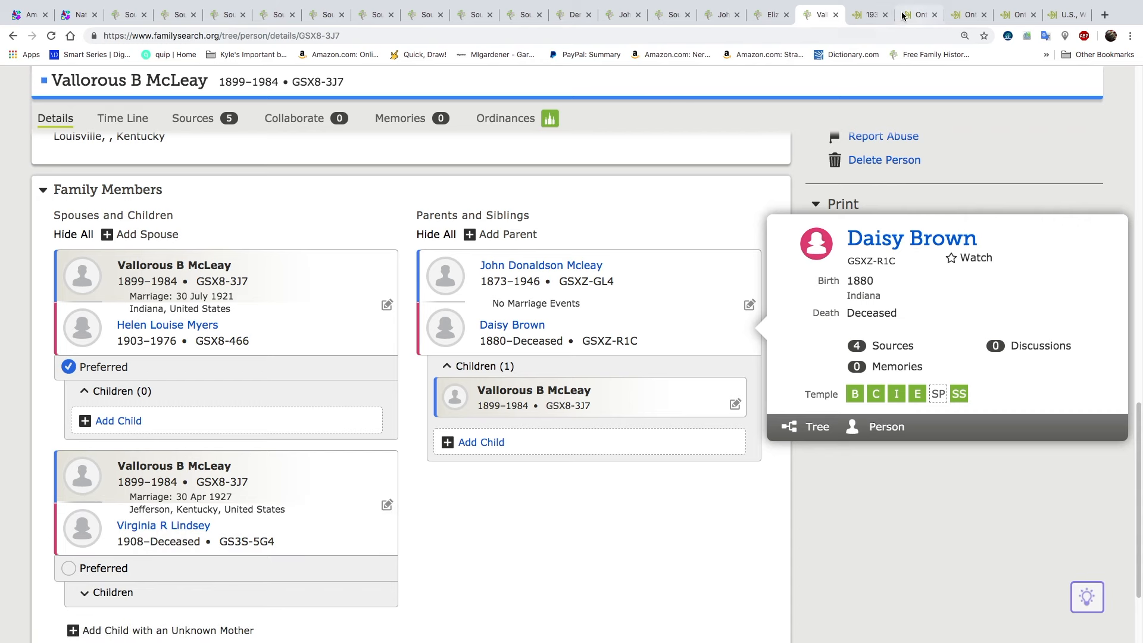
- Close the open Ancestry record pages, including the Ontario, Canada Births, 1858-1913 record, and return to the 1899-born person's profile
left_click(864, 14)
left_click(885, 15)
left_click(886, 15)
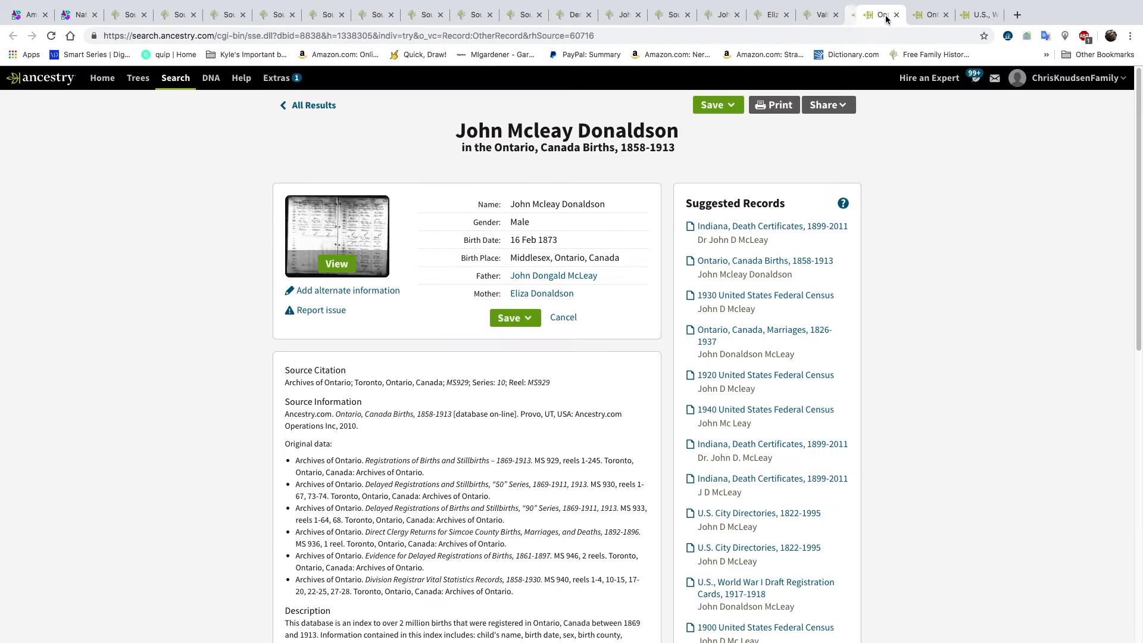
left_click(886, 15)
left_click(885, 15)
left_click(886, 15)
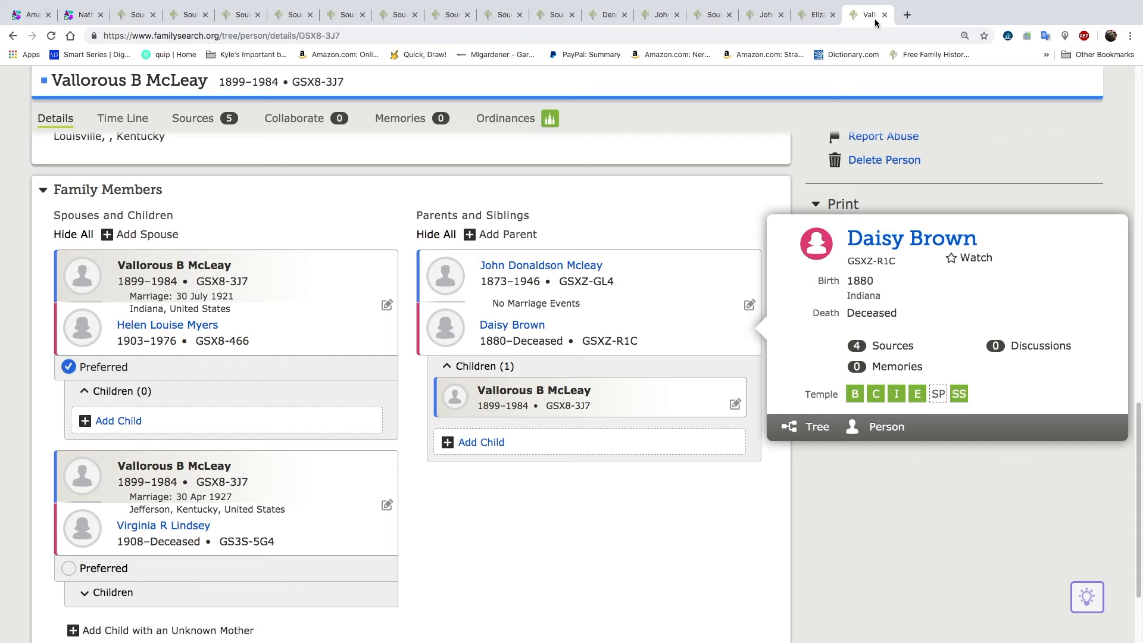
- Reload the mother's merged profile and examine her spouse, combined children, vitals and research hints
left_click(816, 15)
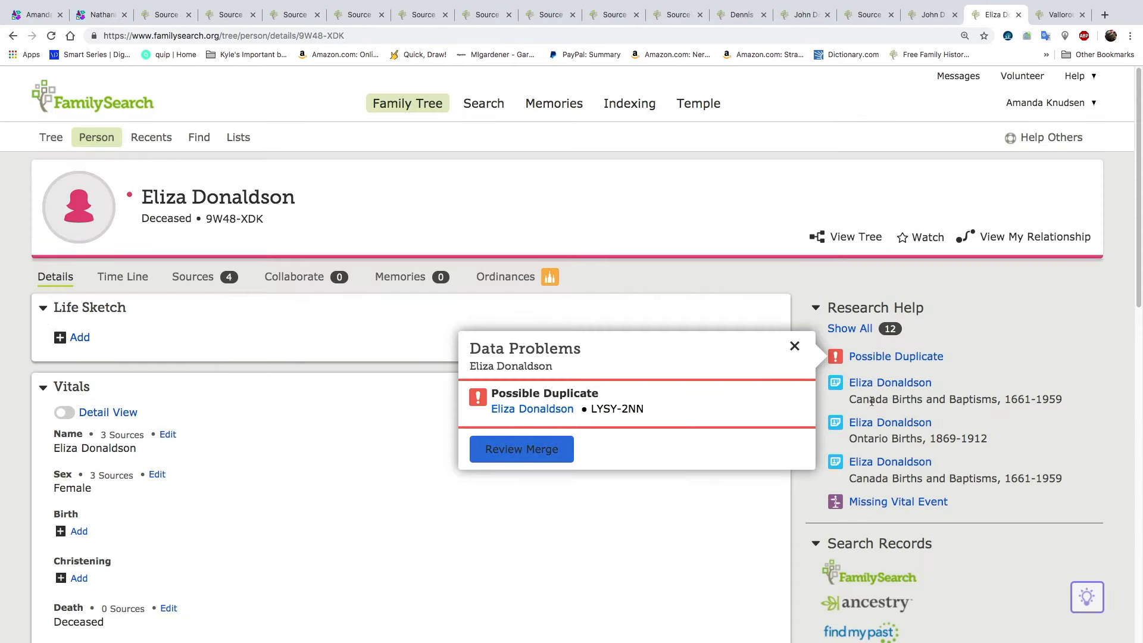
left_click(51, 36)
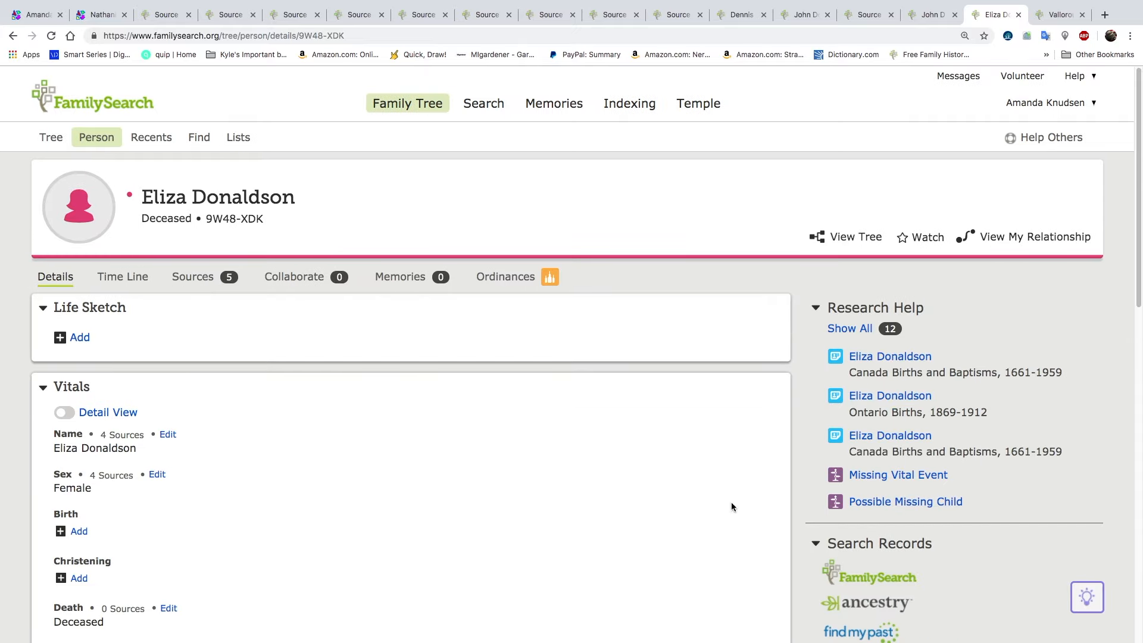
scroll(538, 407, "down", 6)
scroll(539, 411, "down", 2)
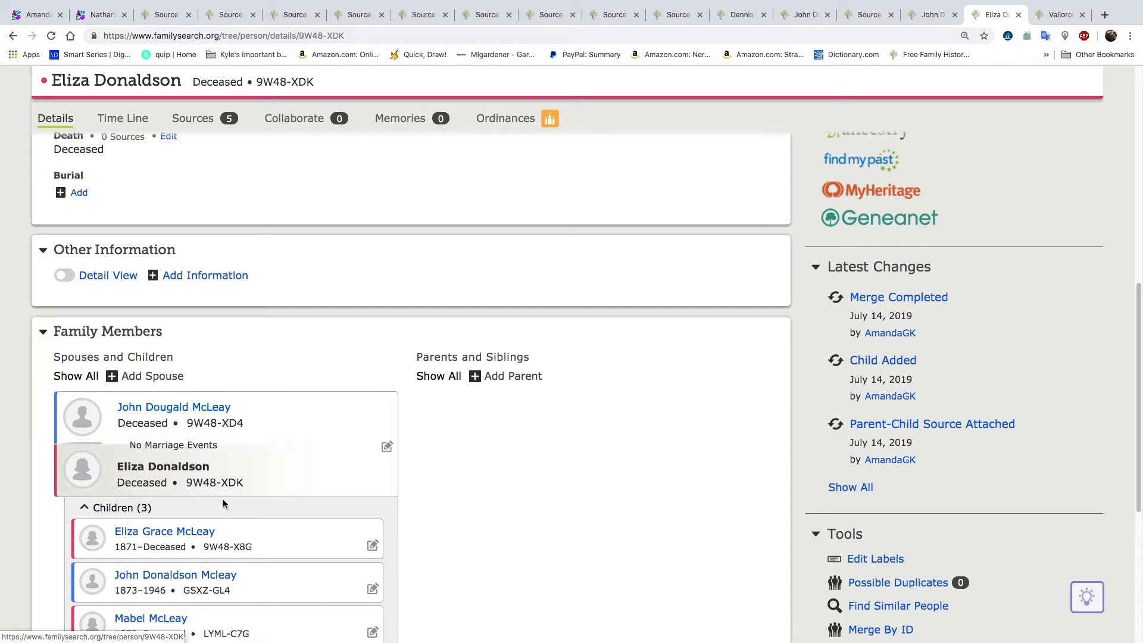
scroll(395, 432, "down", 2)
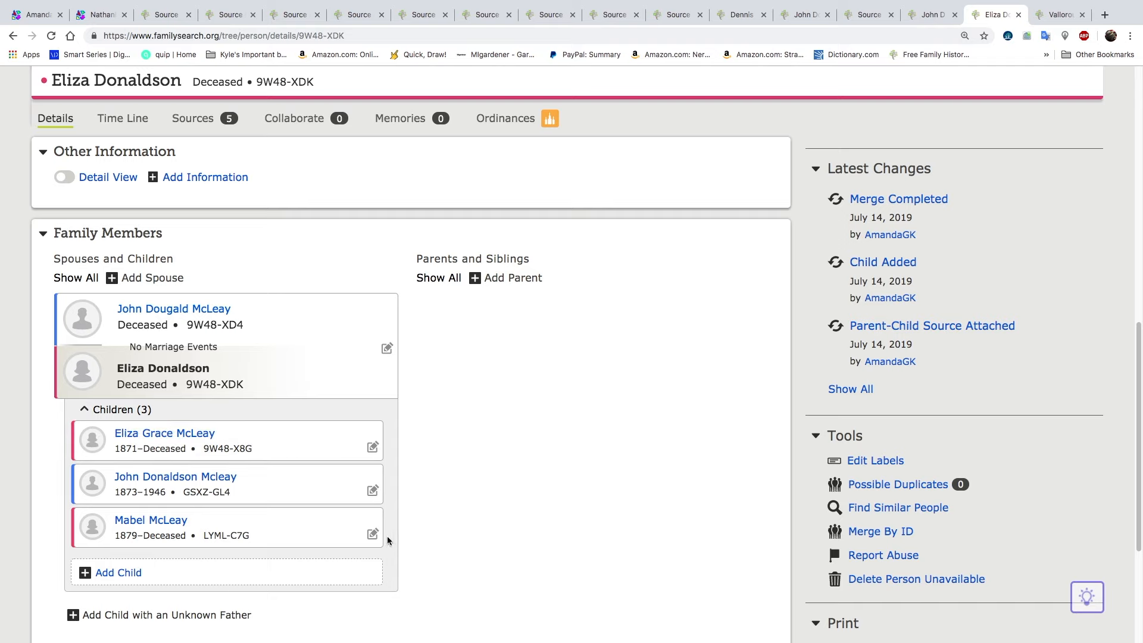
scroll(377, 530, "up", 1)
scroll(378, 532, "up", 5)
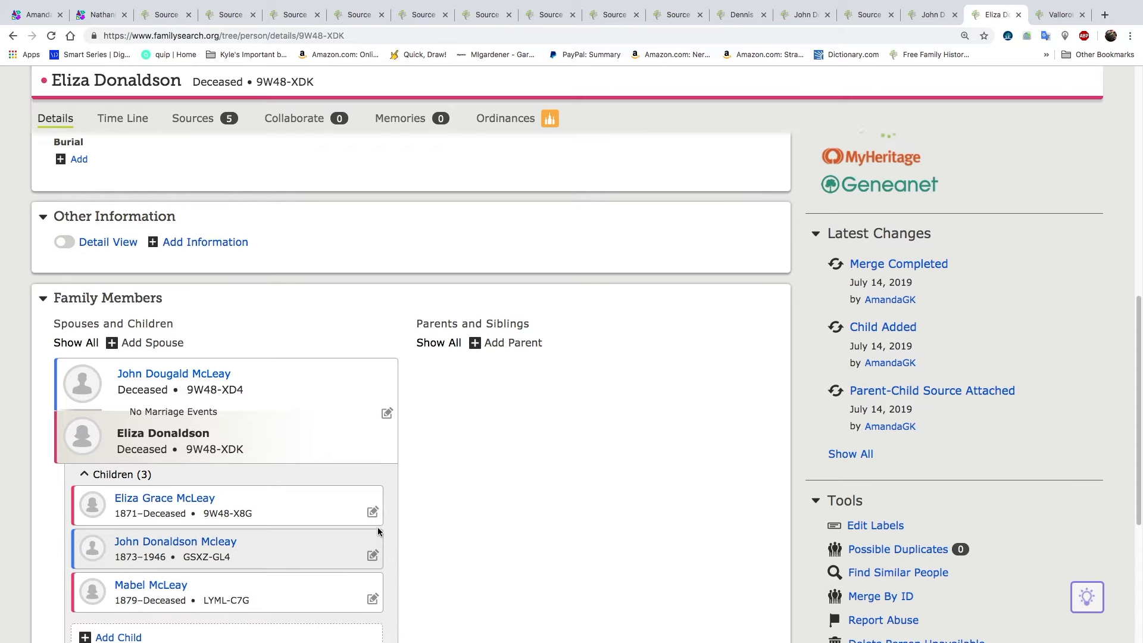
scroll(378, 531, "up", 2)
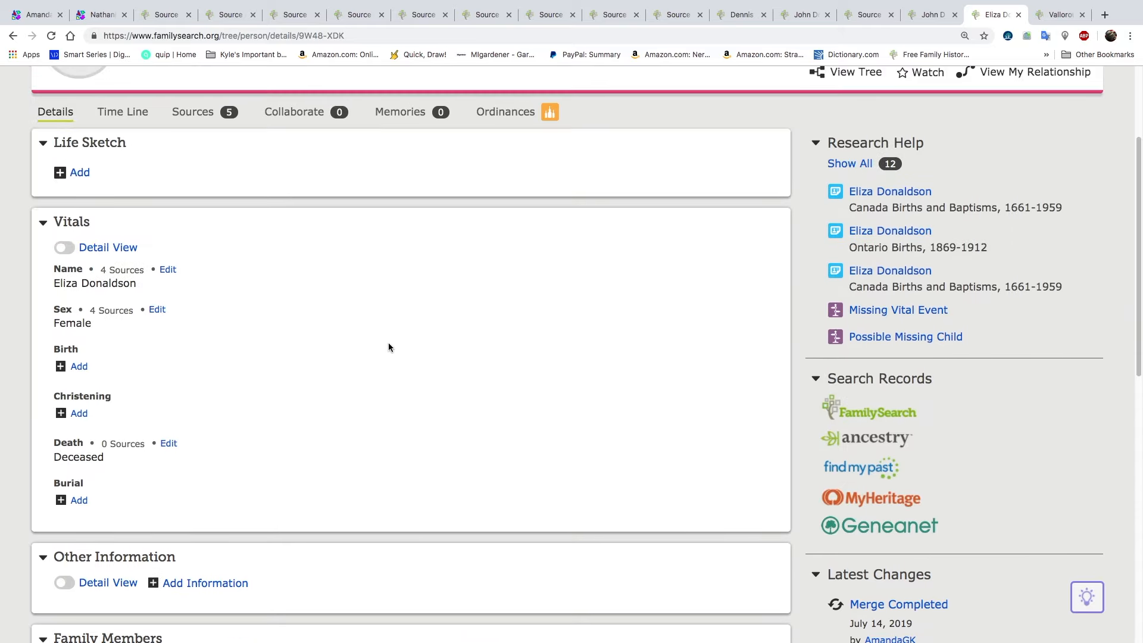
scroll(414, 262, "up", 2)
- Refresh the father's profile and close the Canada Births and Baptisms attachment page and the profile of the son born in 1873
left_click(1057, 15)
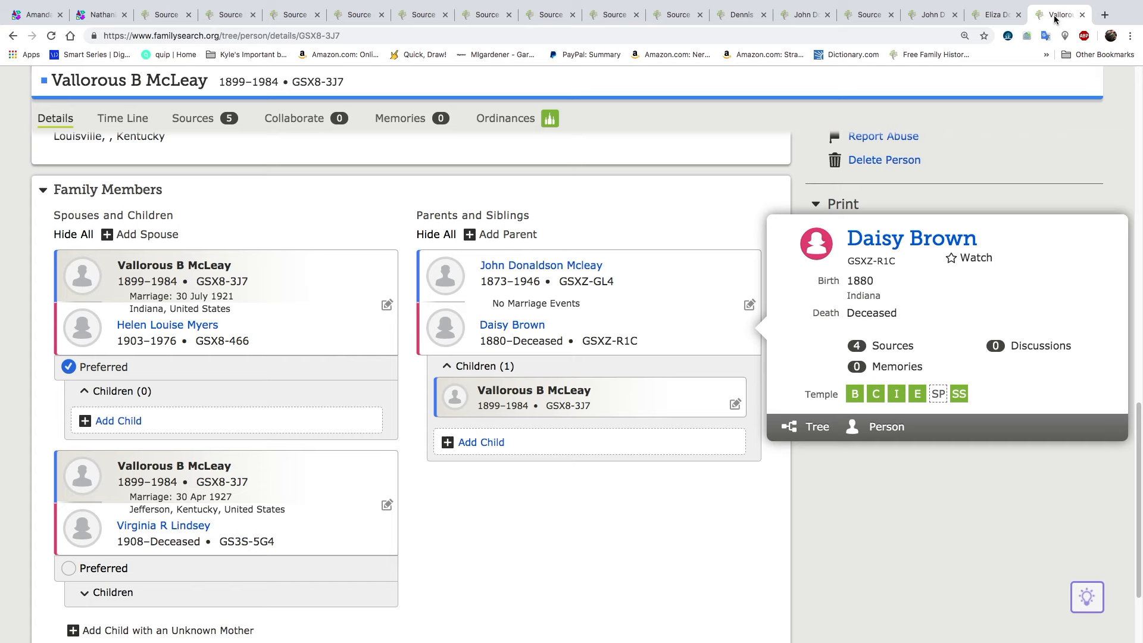
left_click(922, 15)
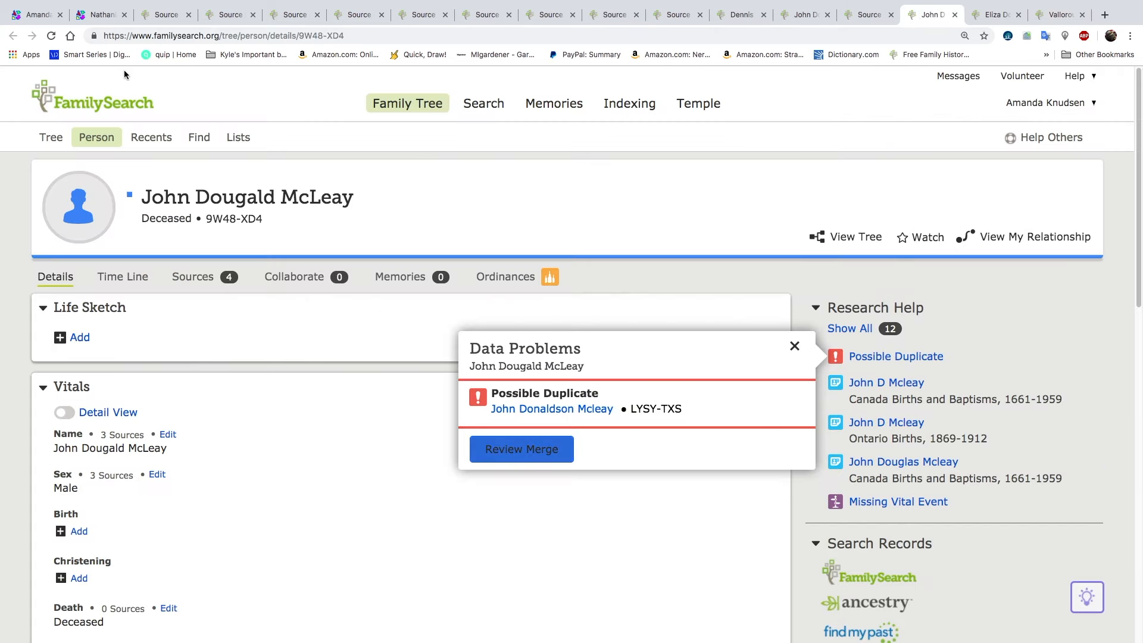
left_click(51, 36)
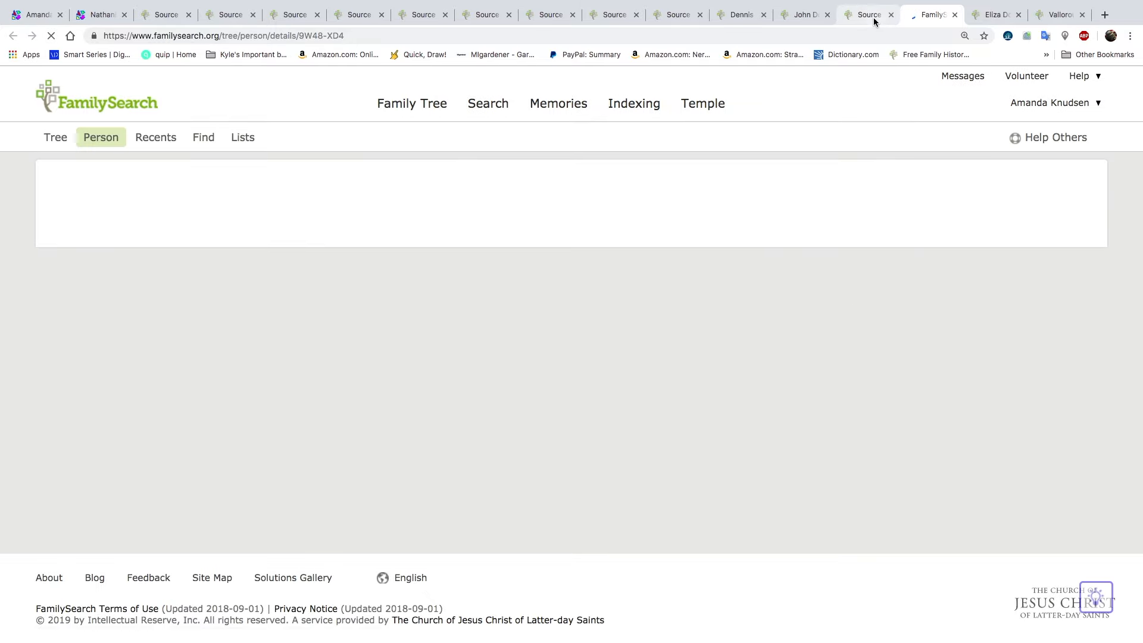
left_click(876, 24)
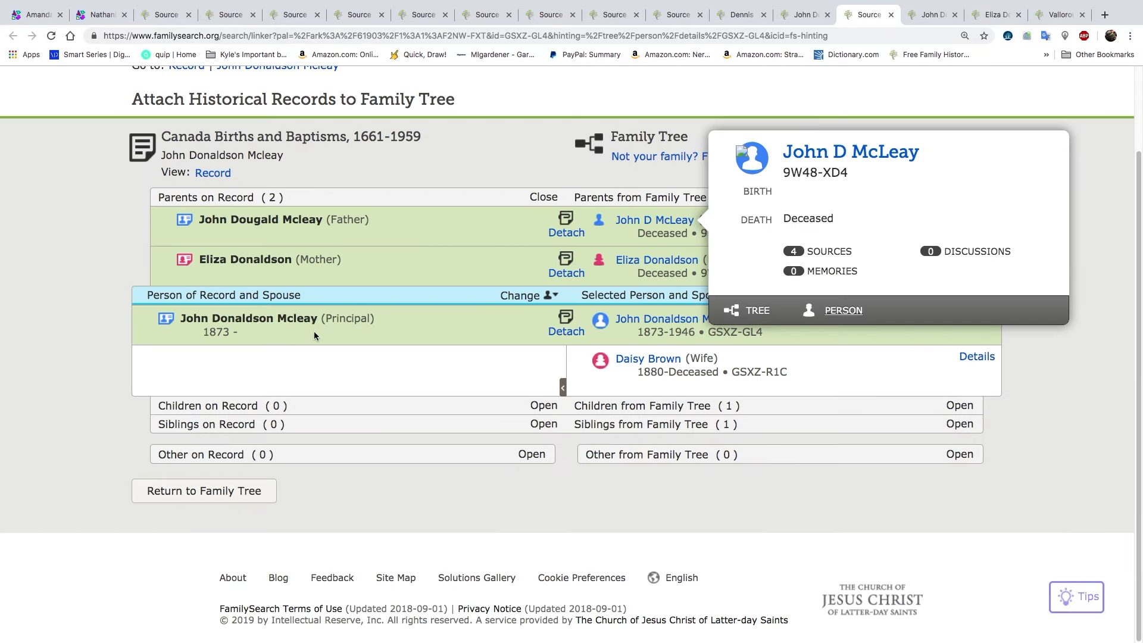
left_click(892, 15)
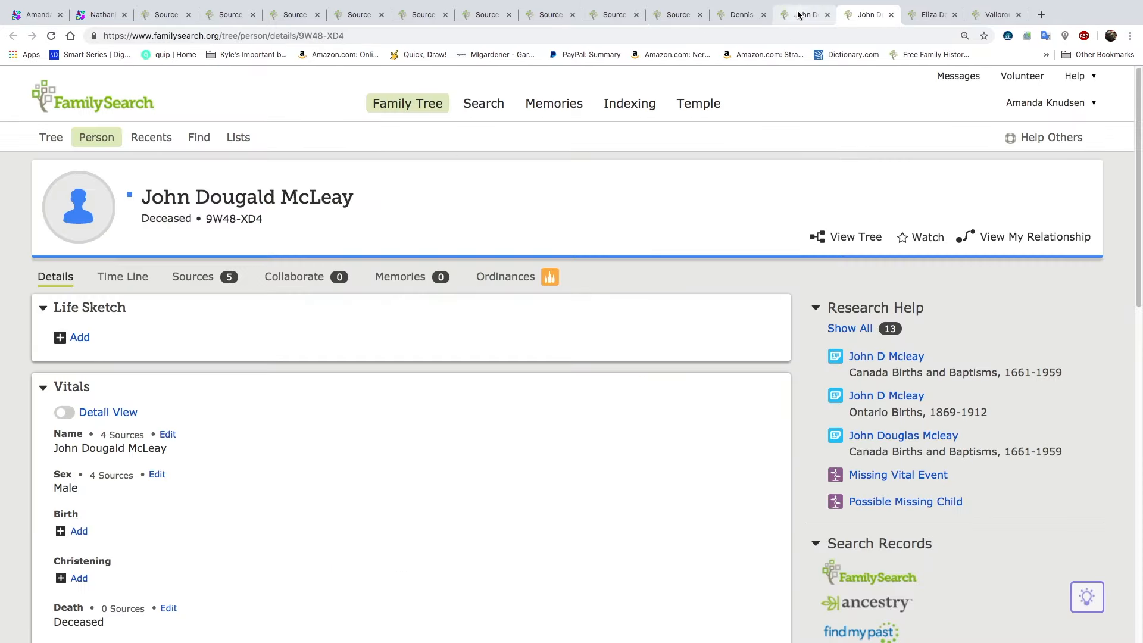
left_click(798, 16)
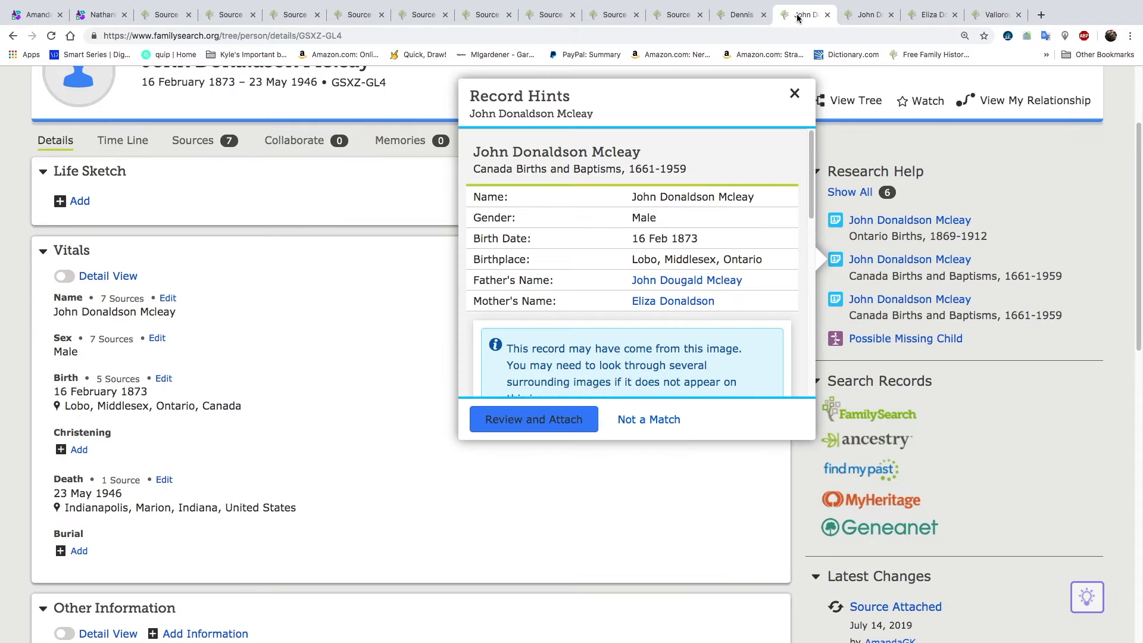
left_click(828, 15)
- Open the daughter born in 1908 from the 1879–1963 man's family members and examine her husband, parents and siblings
left_click(746, 17)
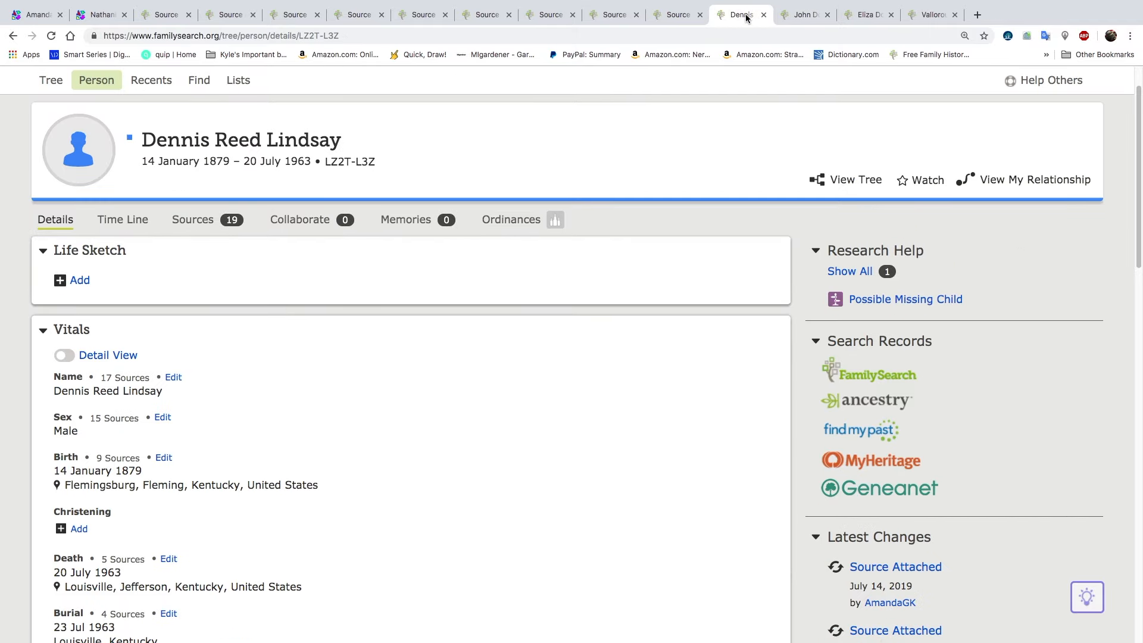
scroll(602, 409, "down", 15)
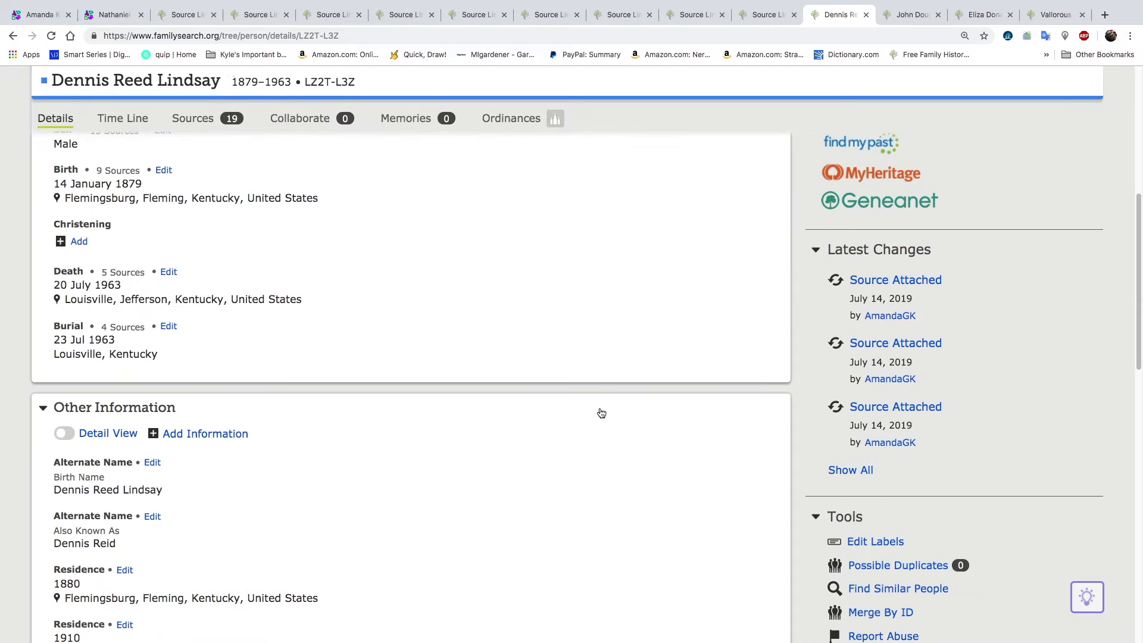
scroll(600, 412, "down", 6)
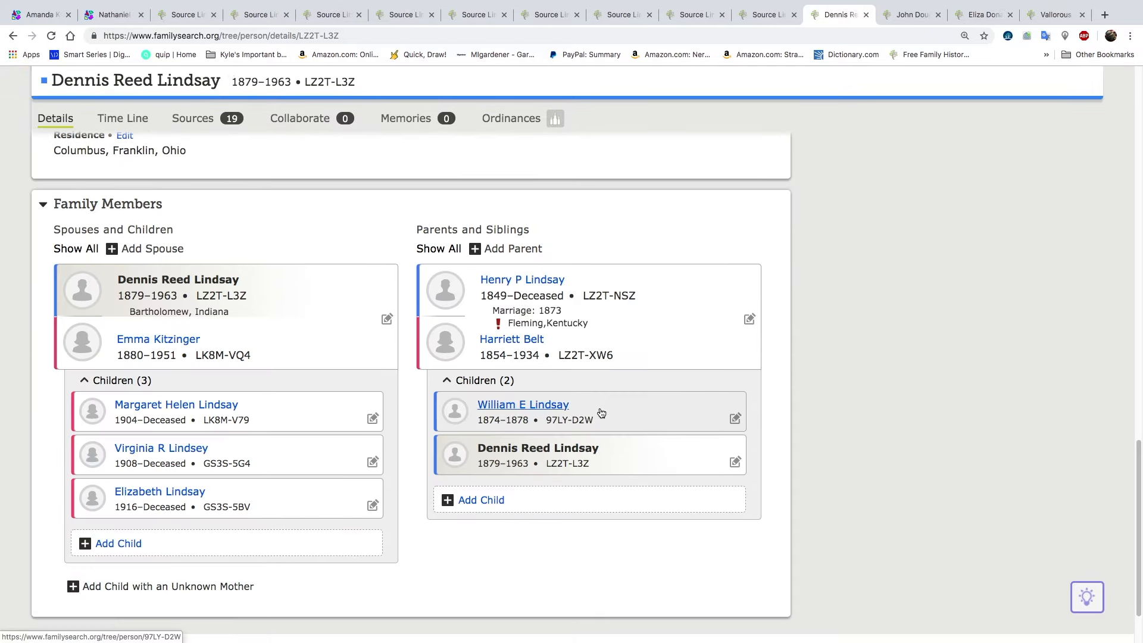
left_click(148, 454)
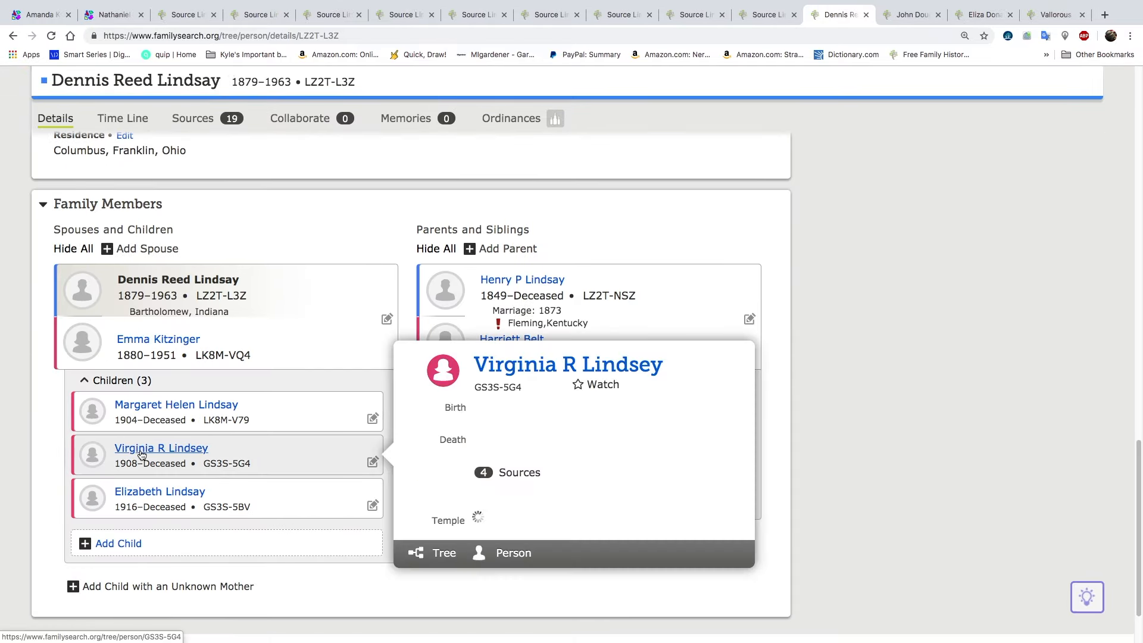
left_click(504, 553)
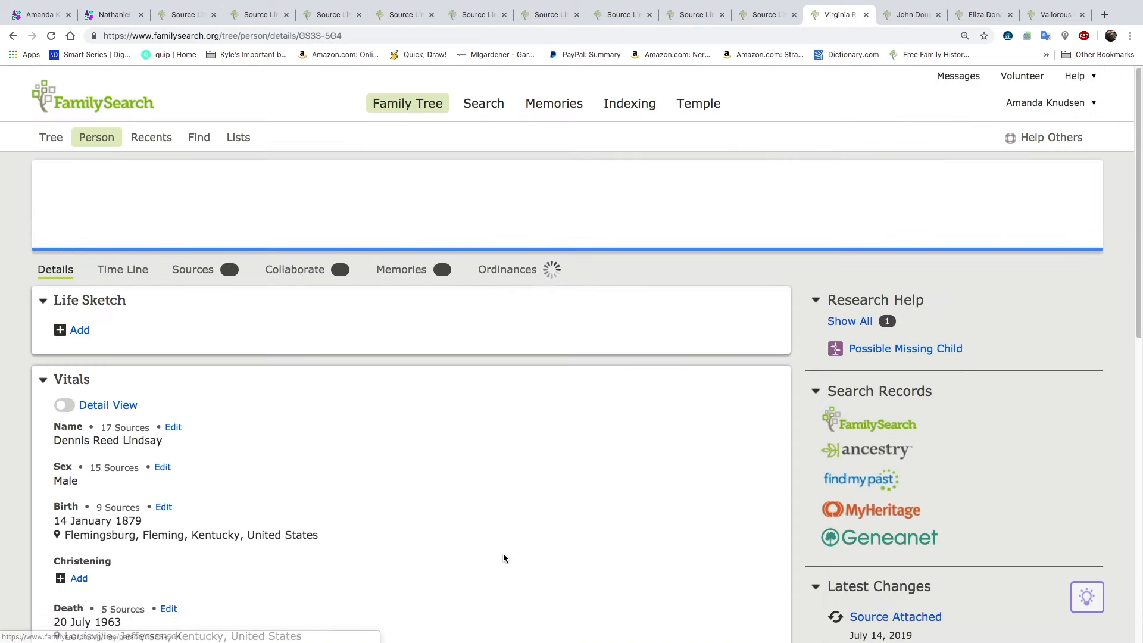
scroll(561, 444, "down", 12)
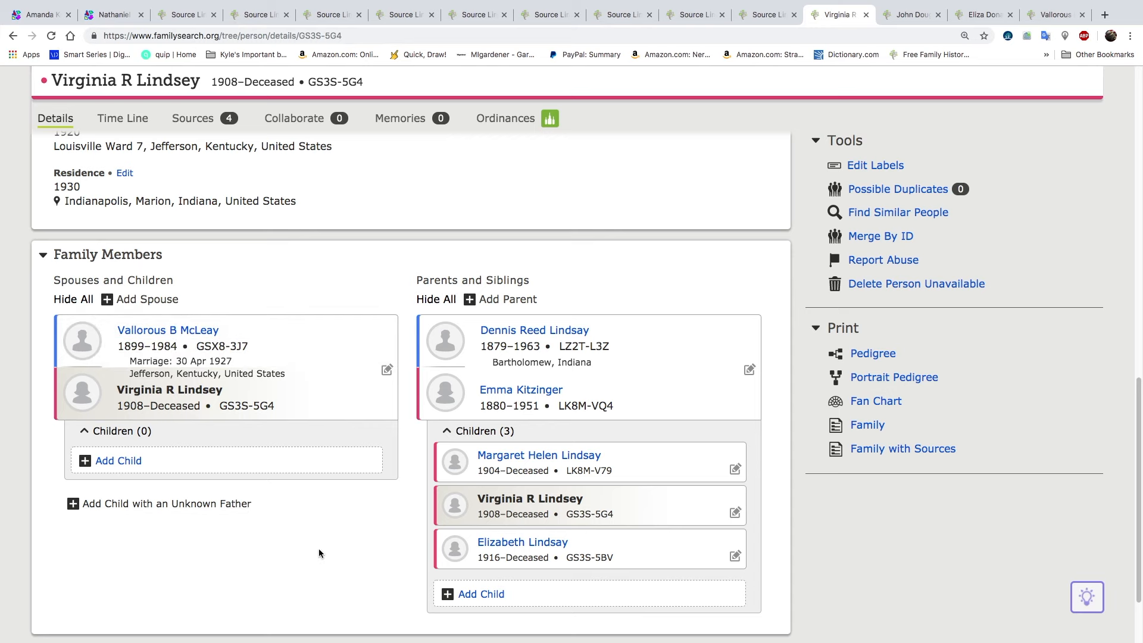
scroll(321, 556, "up", 12)
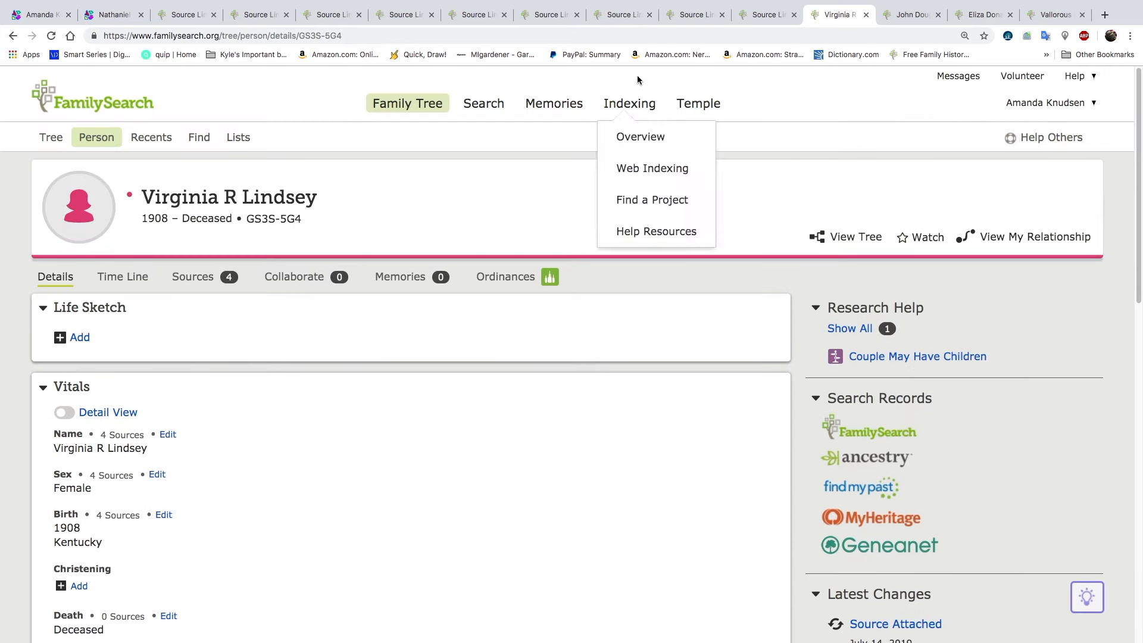
- Look over the Kentucky burial attachment page, the Puzzilla descendants chart, and the 1908-born daughter's and merged father's profiles
left_click(766, 15)
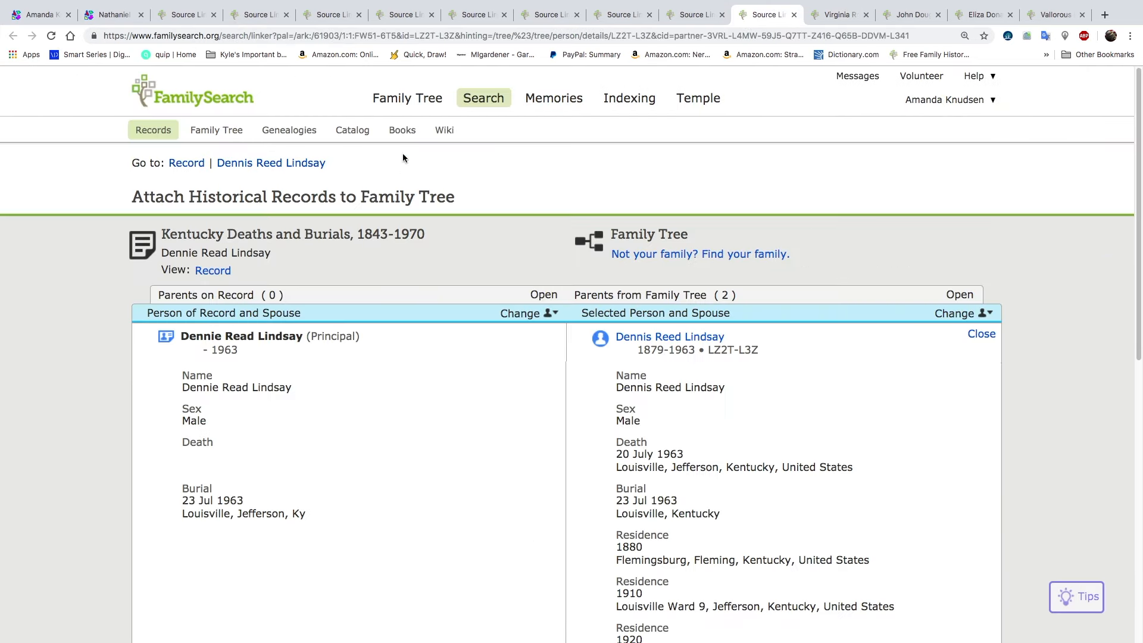
left_click(117, 22)
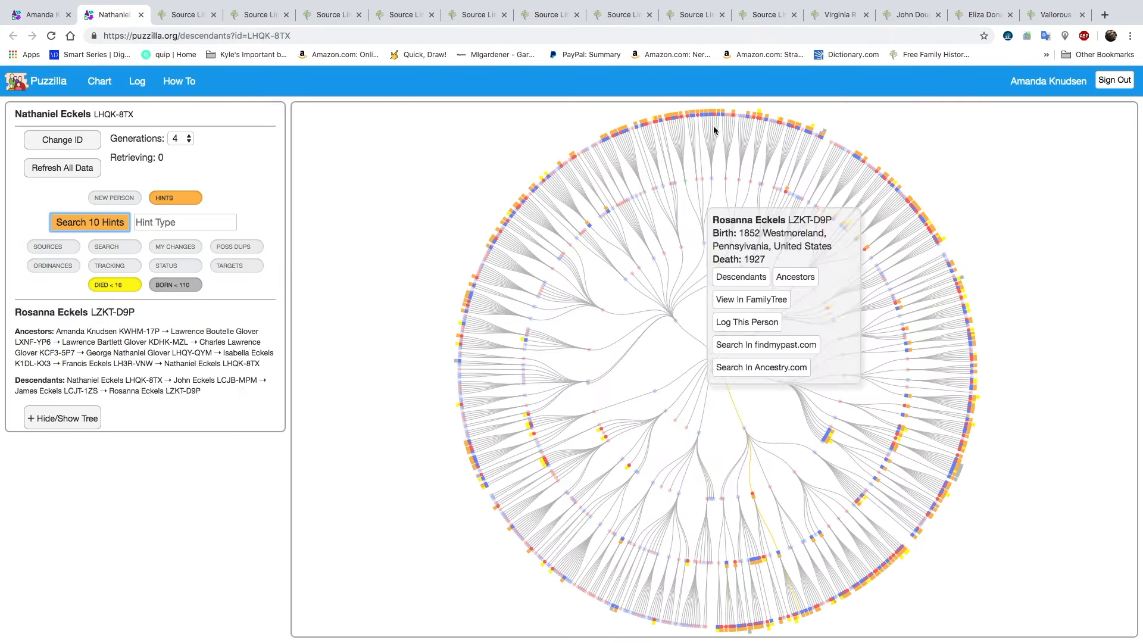
left_click(857, 17)
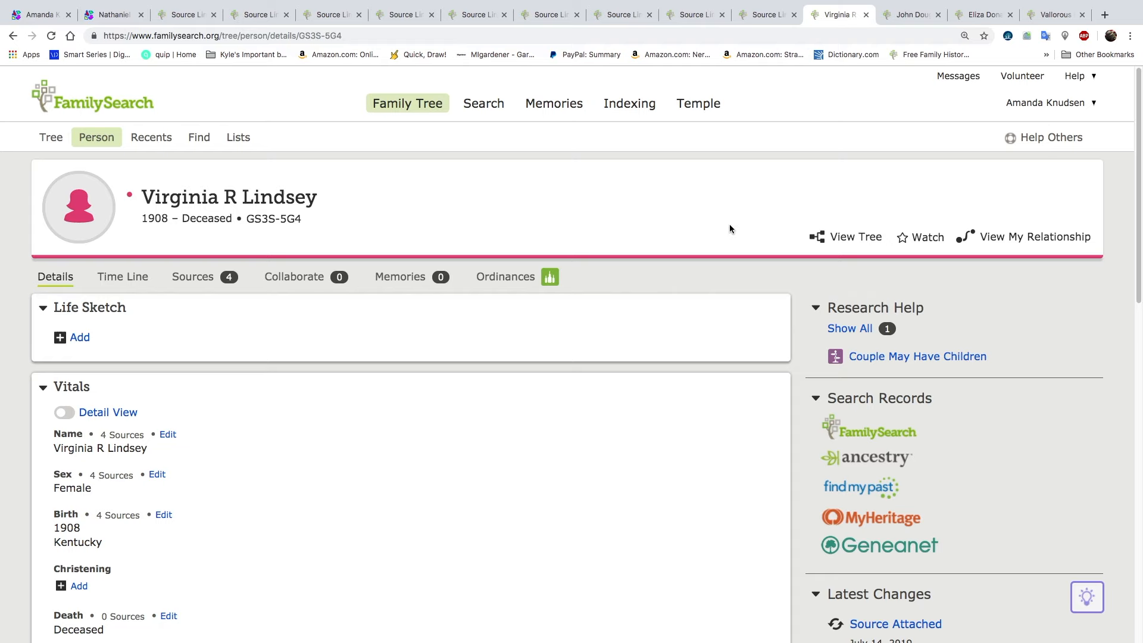
left_click(905, 16)
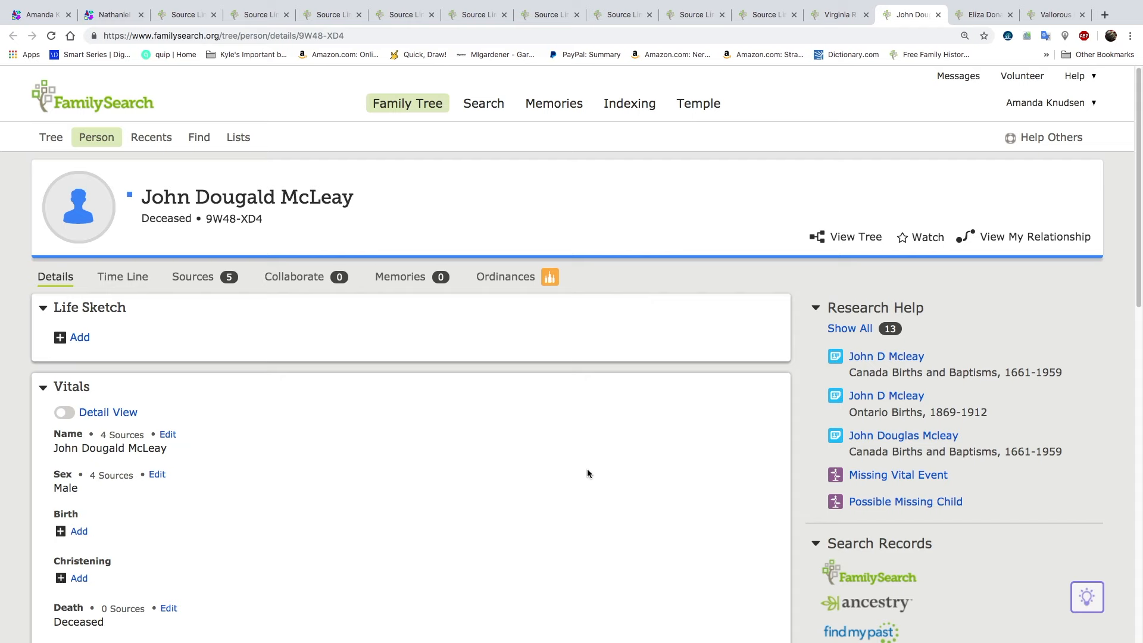
scroll(599, 439, "down", 5)
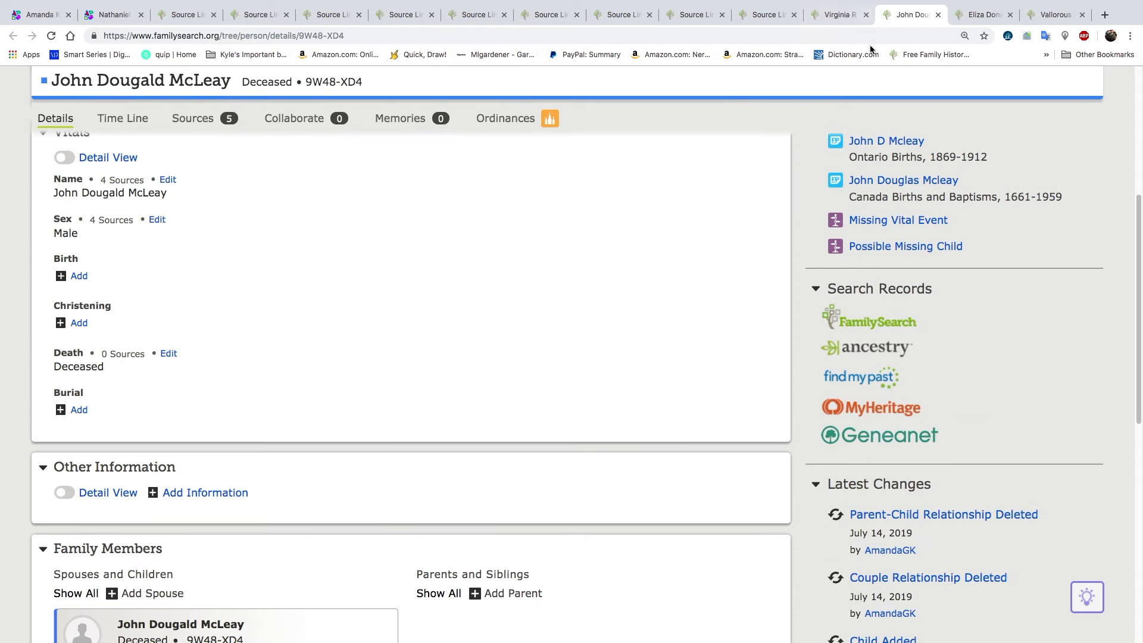
left_click(834, 18)
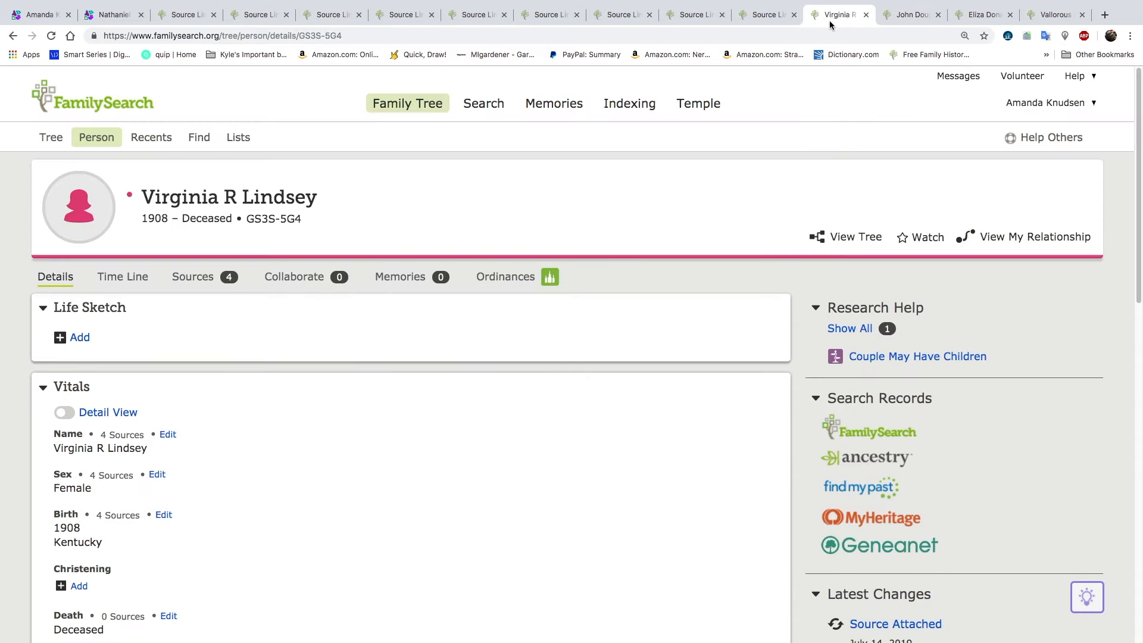
- Reload and close the 1963 man's Kentucky Deaths and Burials and Find A Grave Index attachment pages
left_click(738, 20)
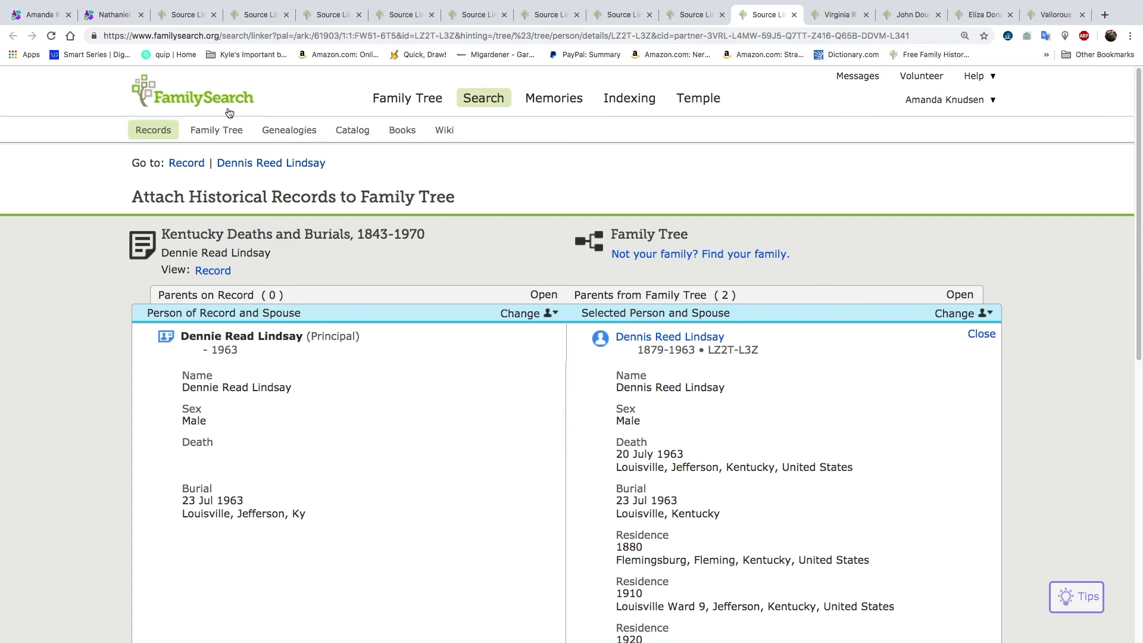
left_click(51, 37)
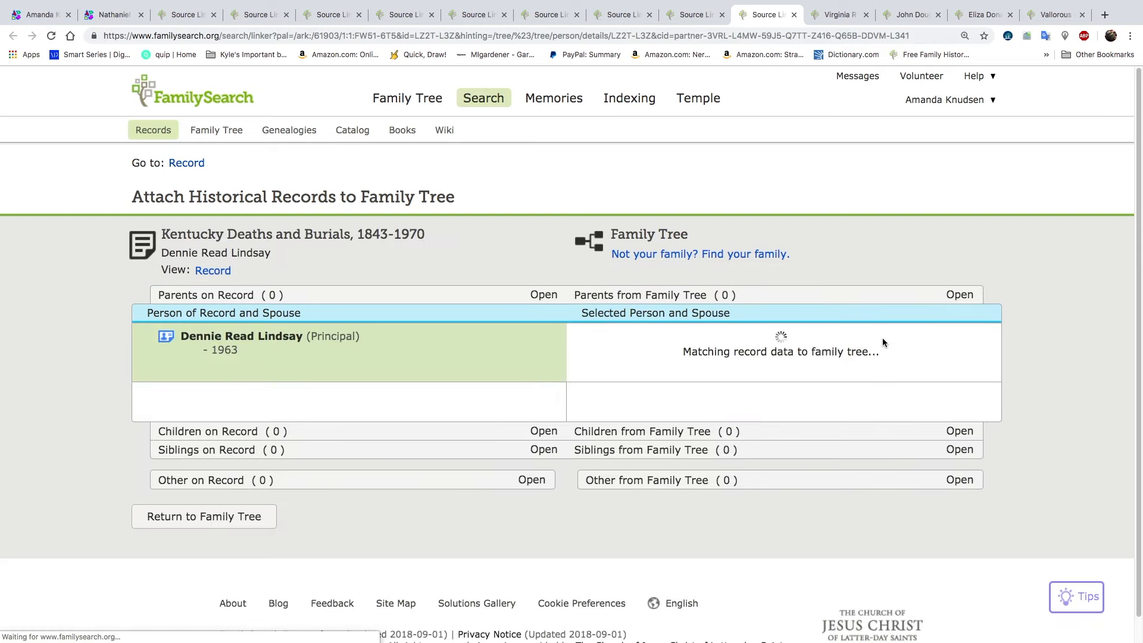
left_click(793, 14)
left_click(741, 15)
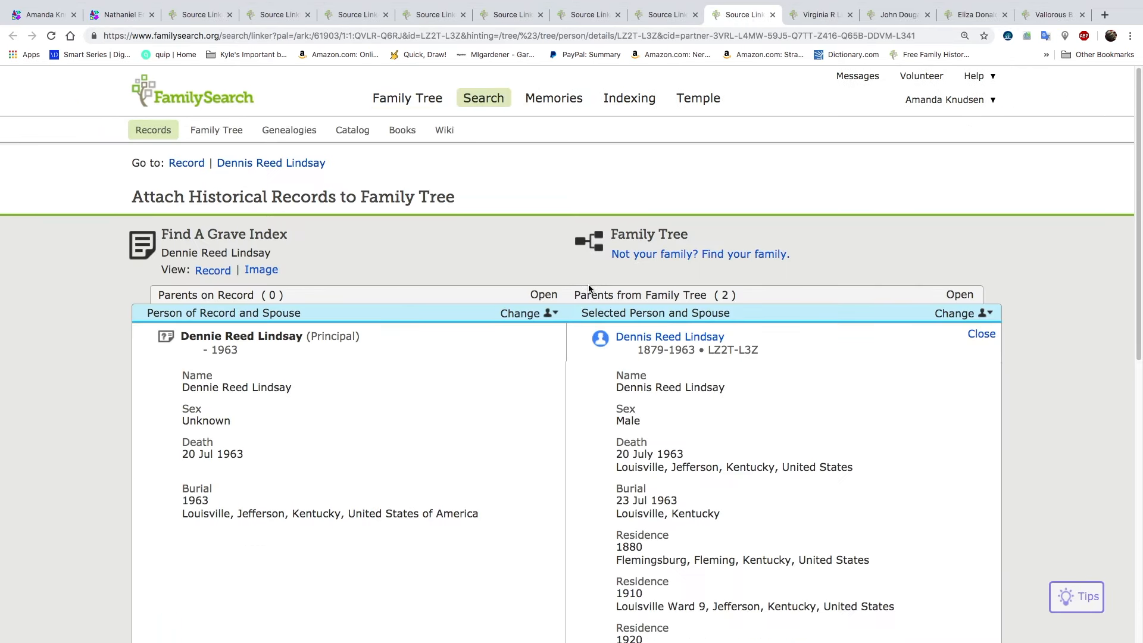
left_click(51, 35)
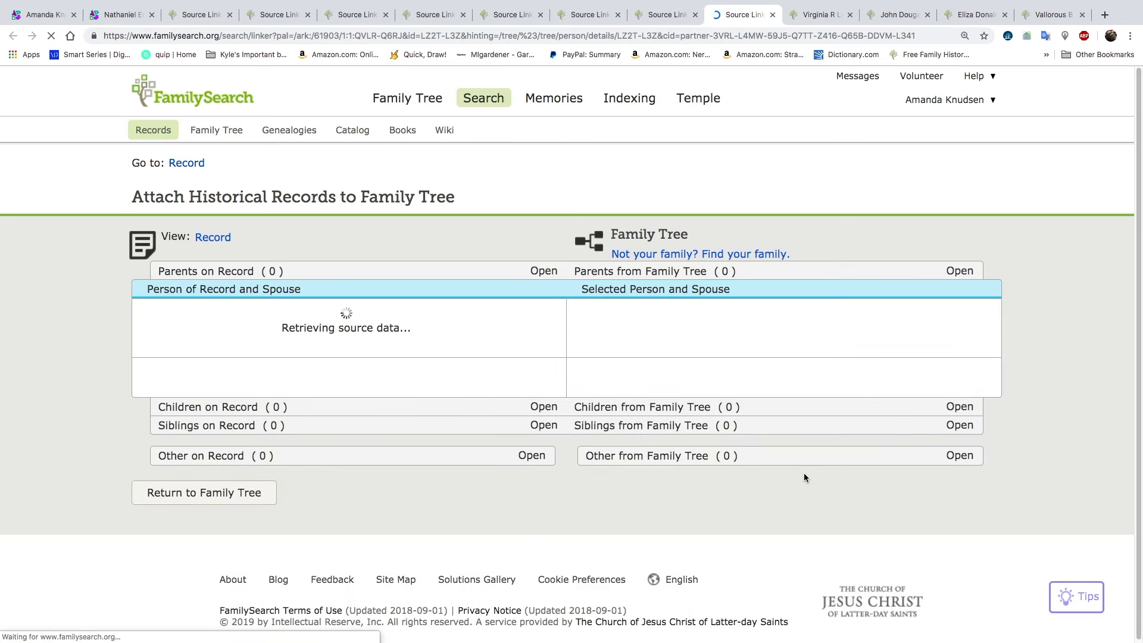
left_click(773, 16)
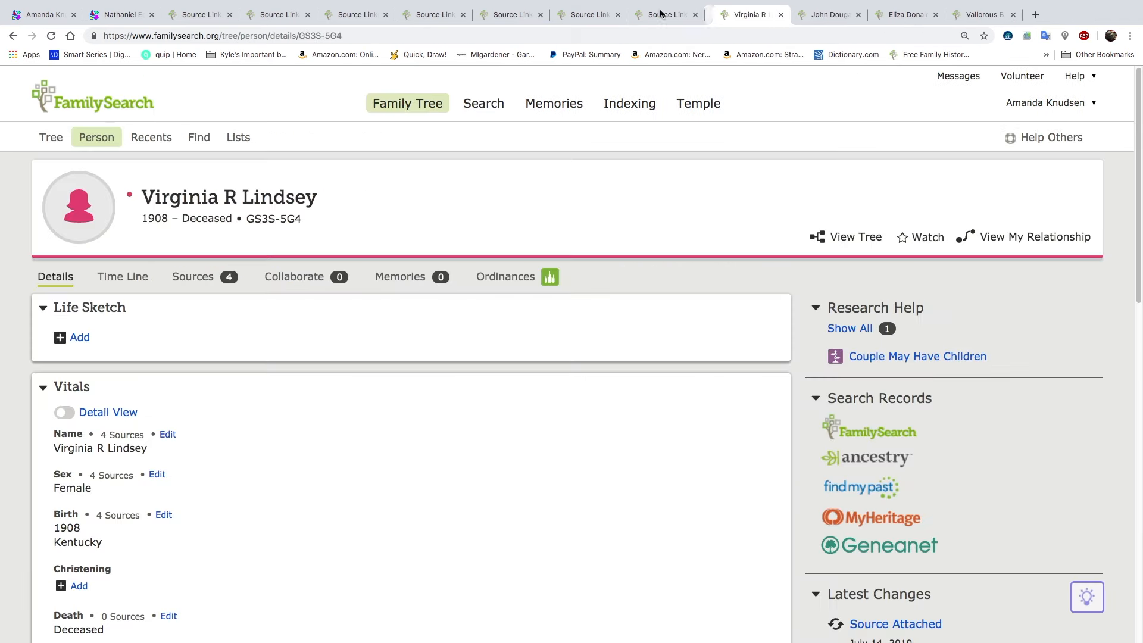
- Reload the Kentucky, County Marriages, 1797-1954 attachment page to check its attachments and close it
left_click(655, 15)
left_click(51, 36)
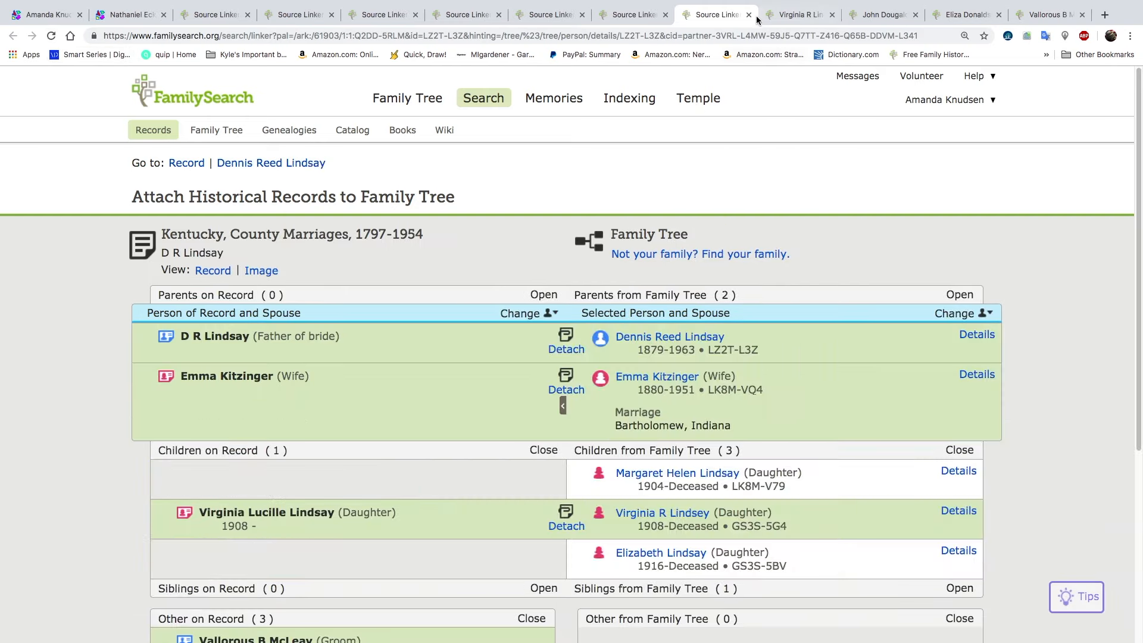
left_click(749, 15)
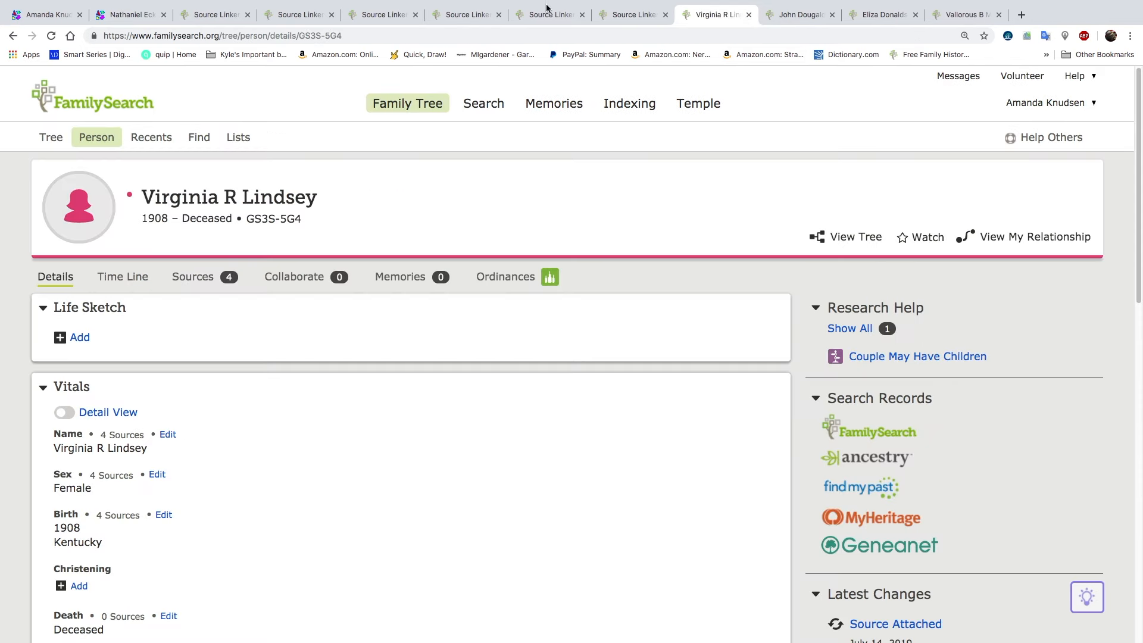
- Compare parents and siblings on the 1900 United States Census attachment page, and revisit the 1908-born daughter's and merged father's profiles
left_click(633, 14)
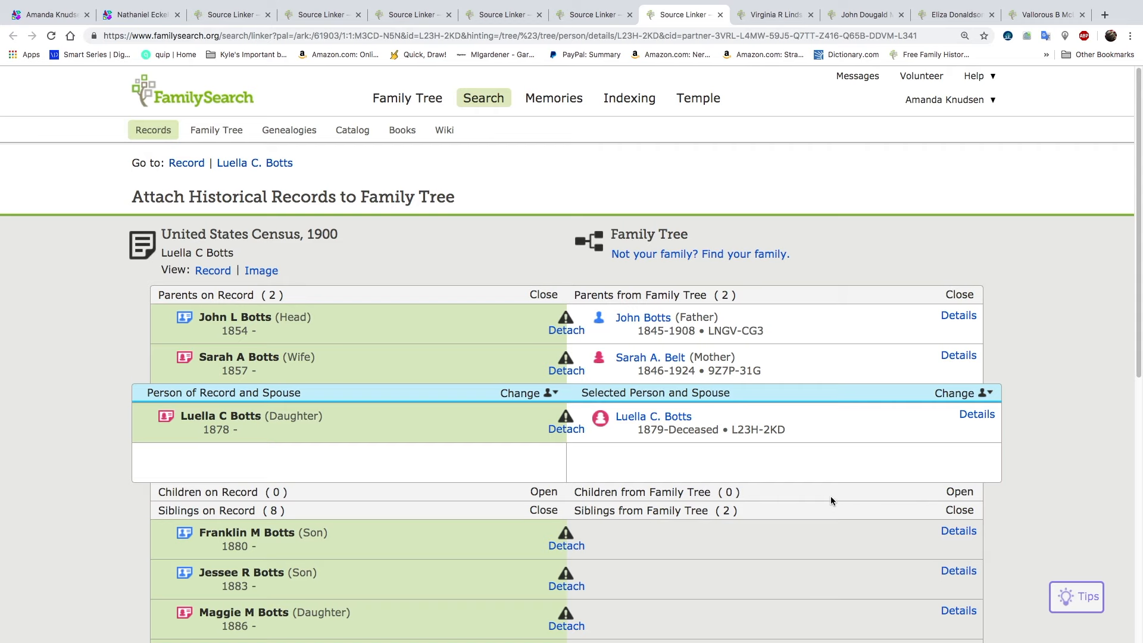
scroll(757, 433, "down", 5)
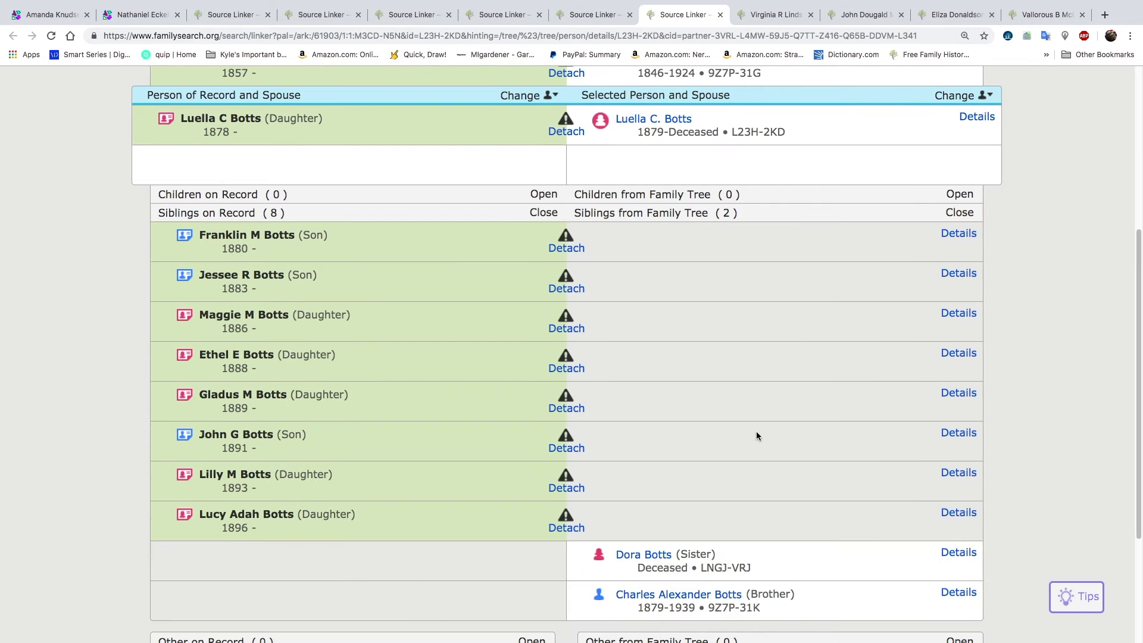
scroll(757, 435, "down", 3)
scroll(757, 436, "up", 6)
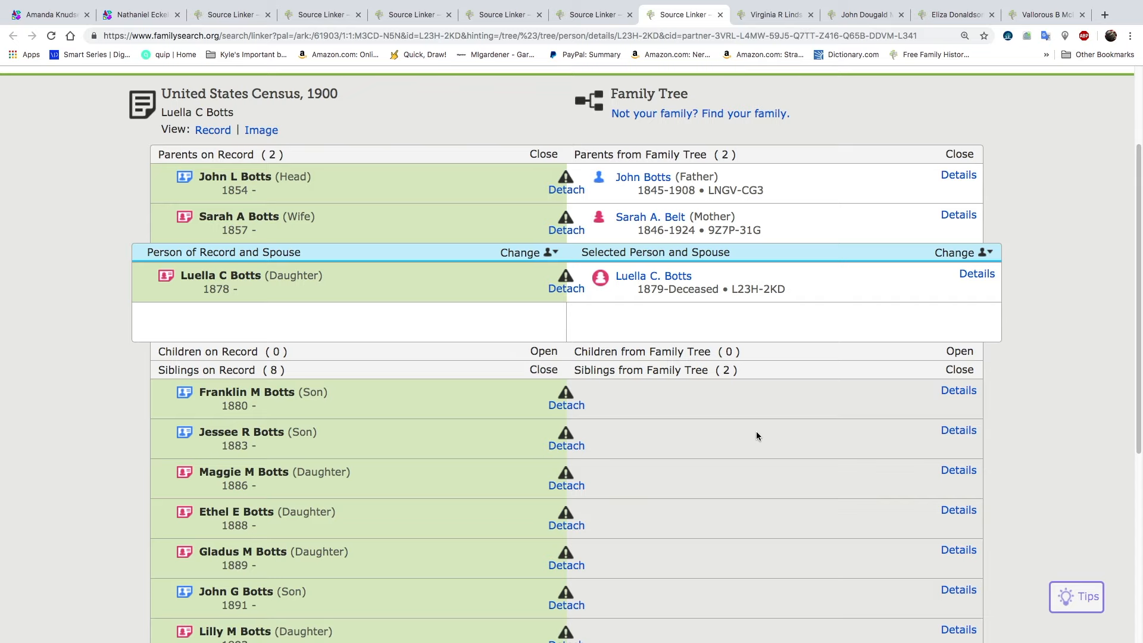
scroll(756, 436, "down", 1)
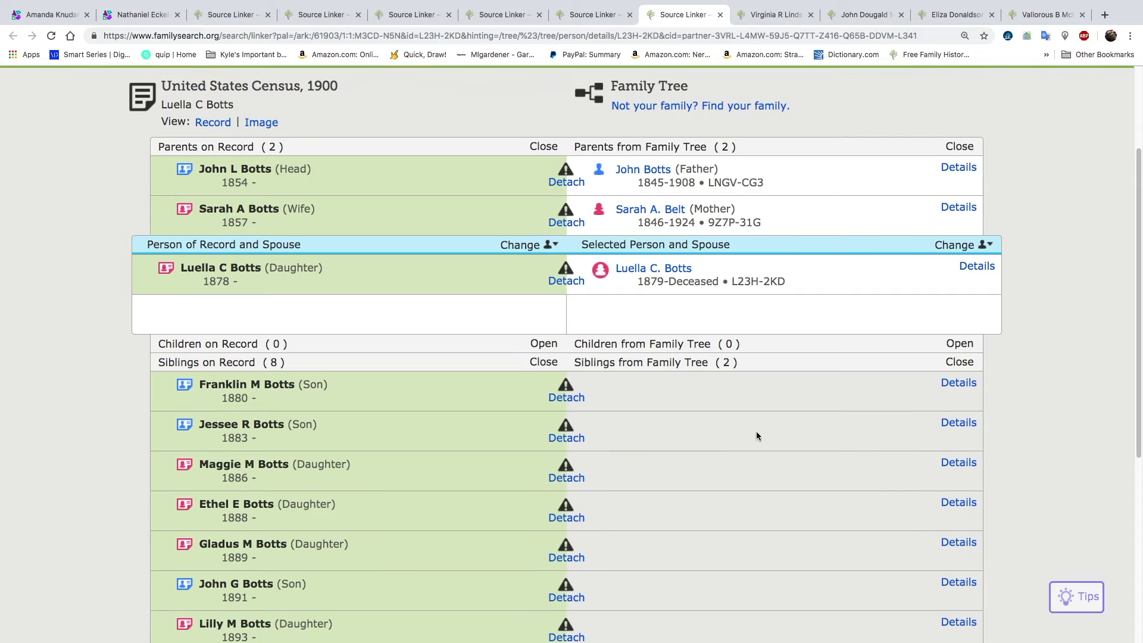
scroll(757, 437, "up", 1)
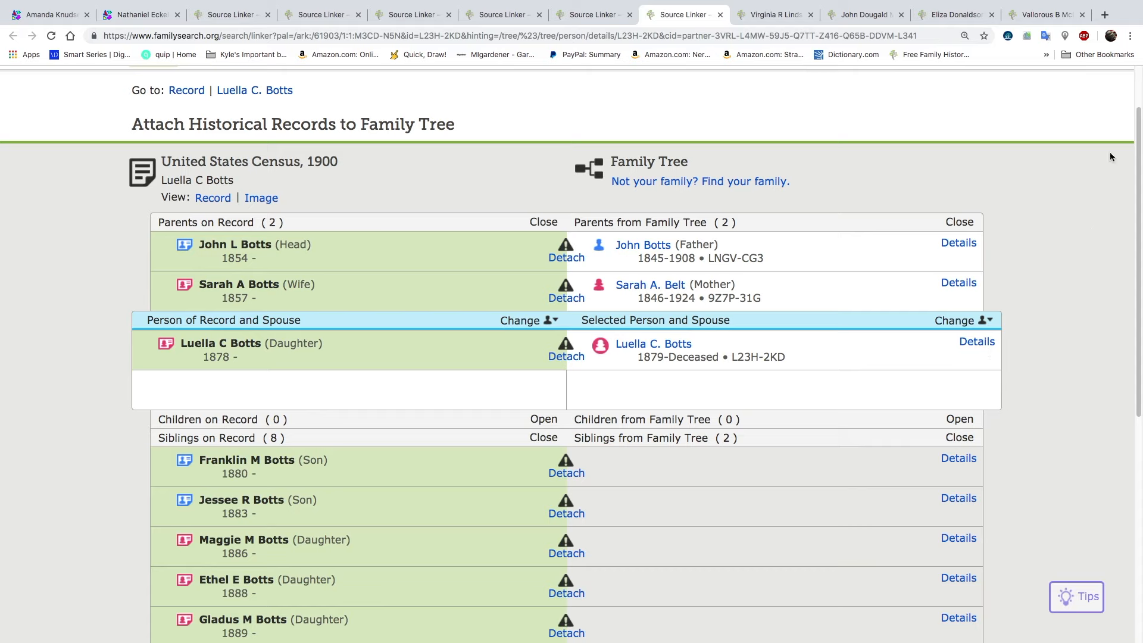
left_click(780, 15)
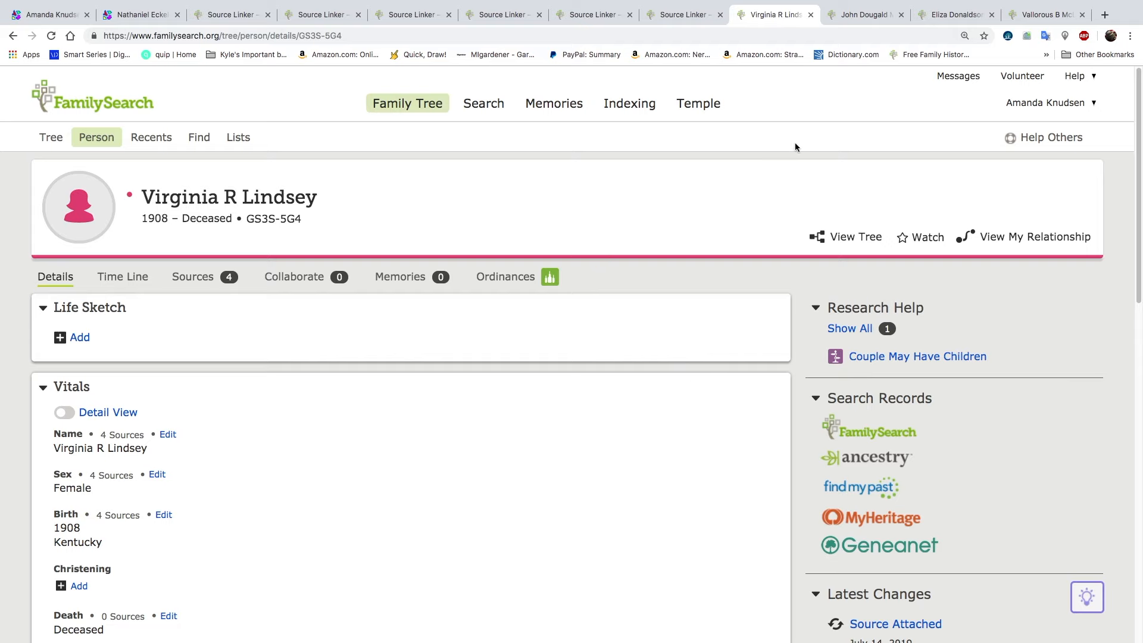
left_click(862, 17)
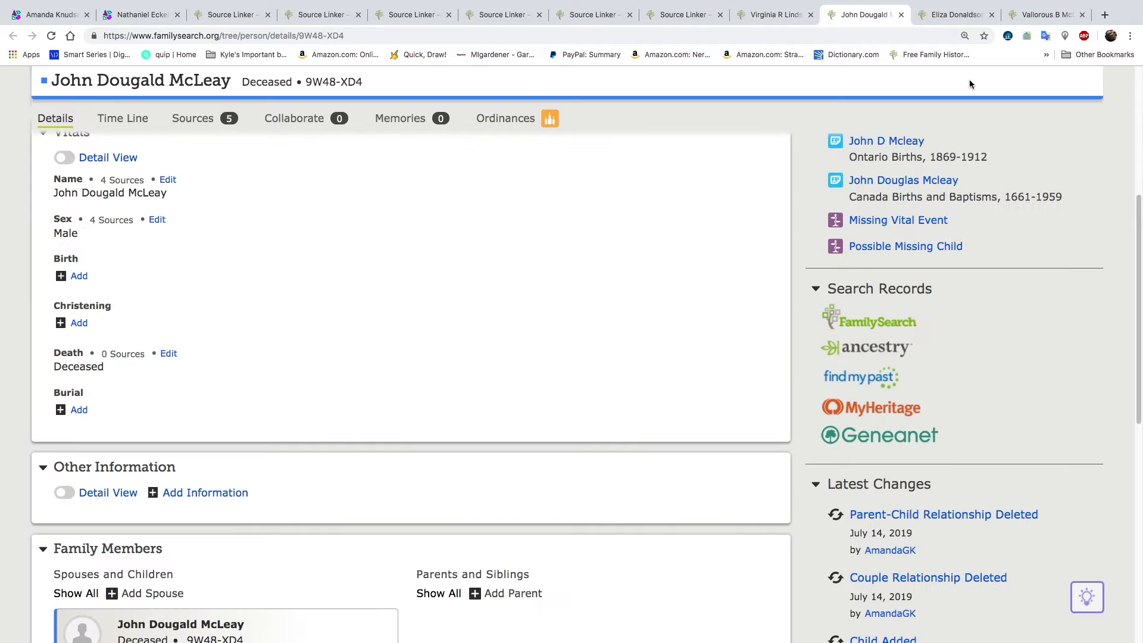